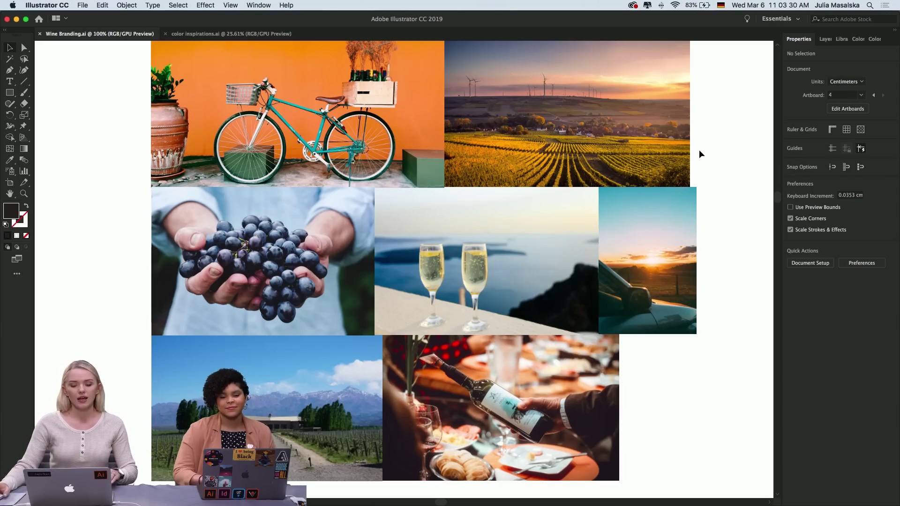
Examine the mood board's reference images of wine labels, line illustrations and product packaging
scroll(699, 151, right, 15)
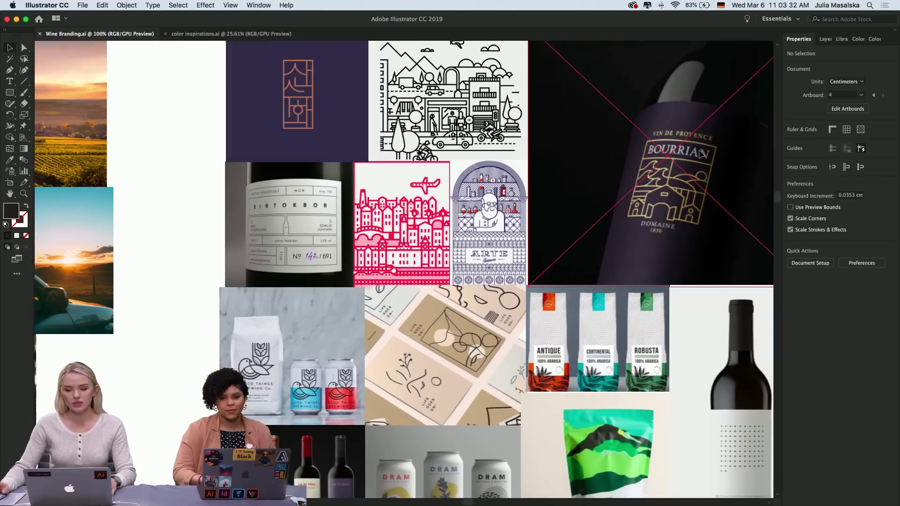
scroll(700, 153, right, 5)
scroll(699, 154, down, 1)
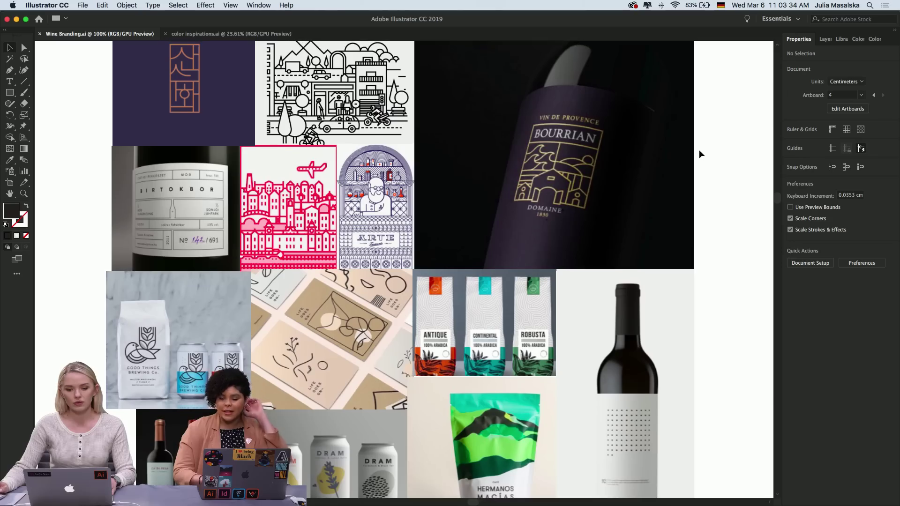
scroll(699, 151, up, 1)
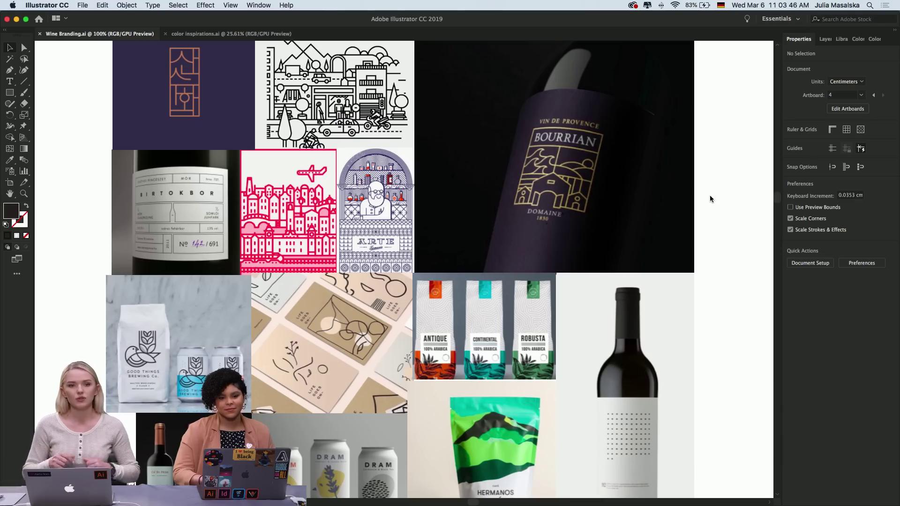
scroll(710, 198, down, 1)
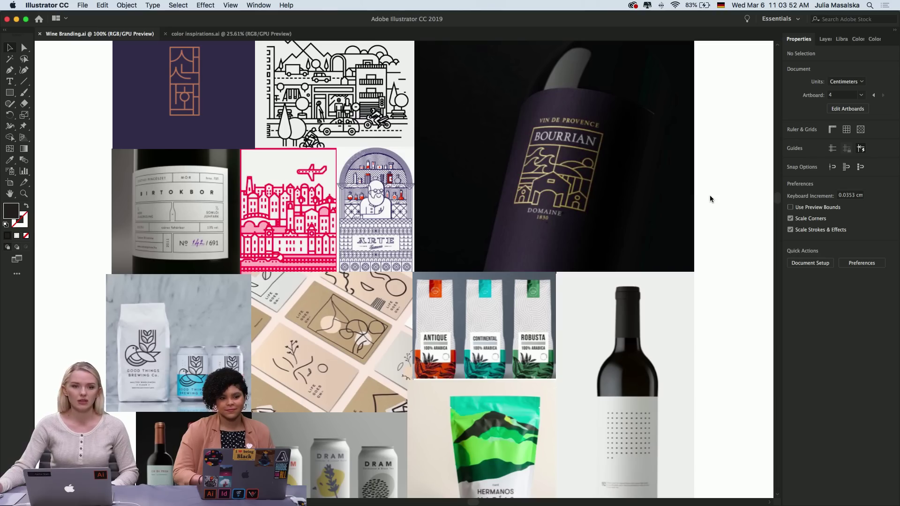
scroll(709, 199, down, 5)
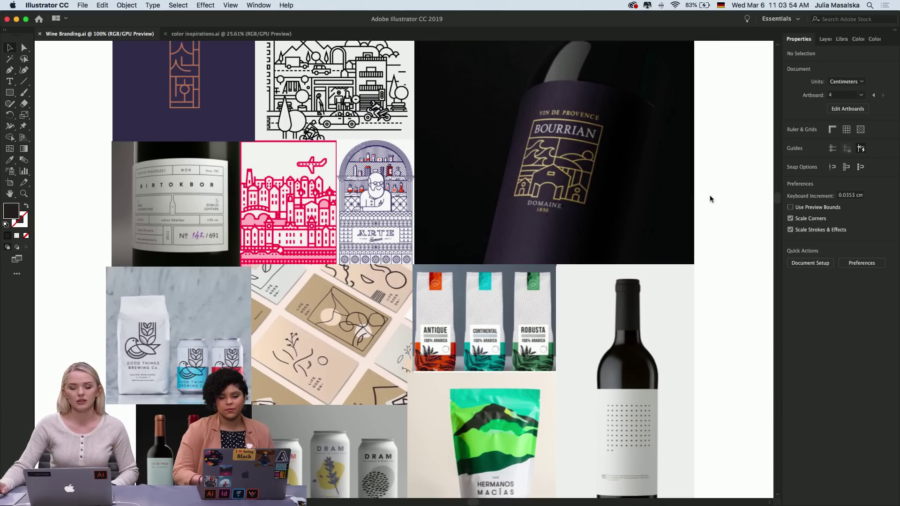
scroll(710, 199, down, 10)
scroll(710, 198, left, 5)
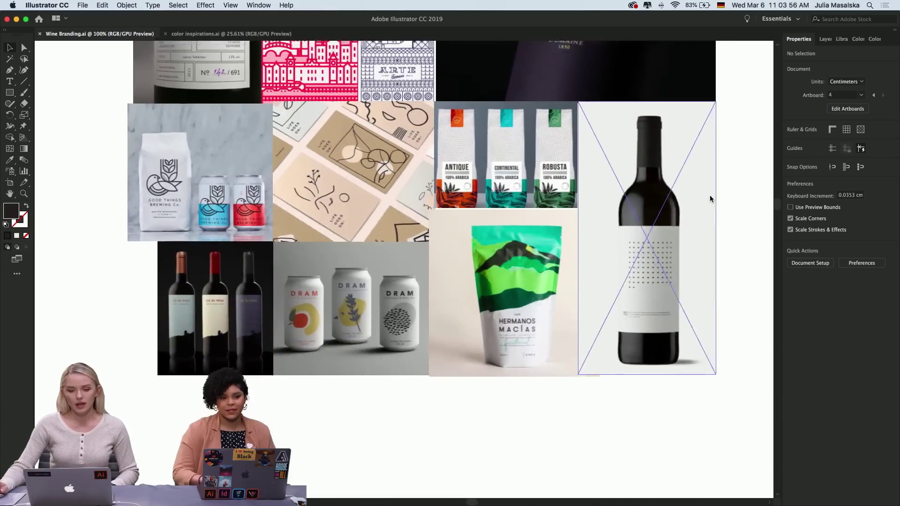
Review the wine slogans, the Wineology label text and the CMYK and Pantone brand colors
scroll(710, 196, down, 12)
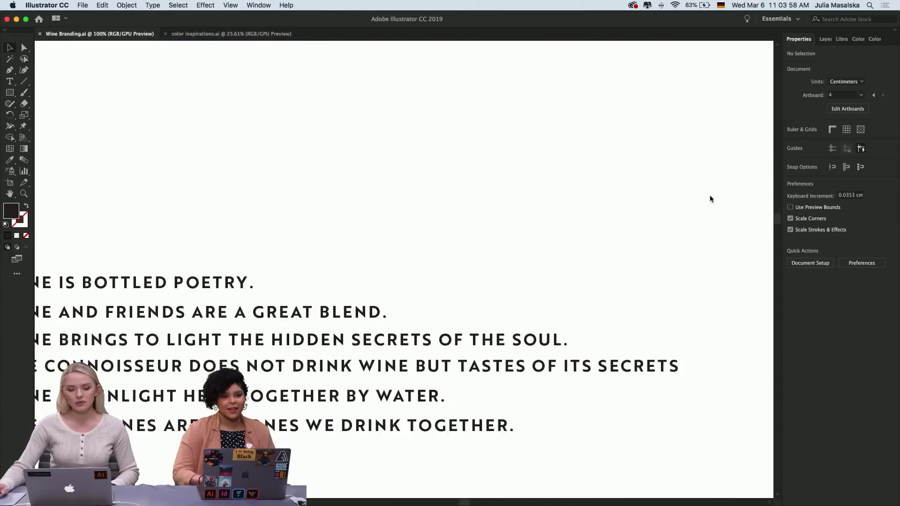
scroll(710, 196, left, 8)
scroll(709, 198, down, 6)
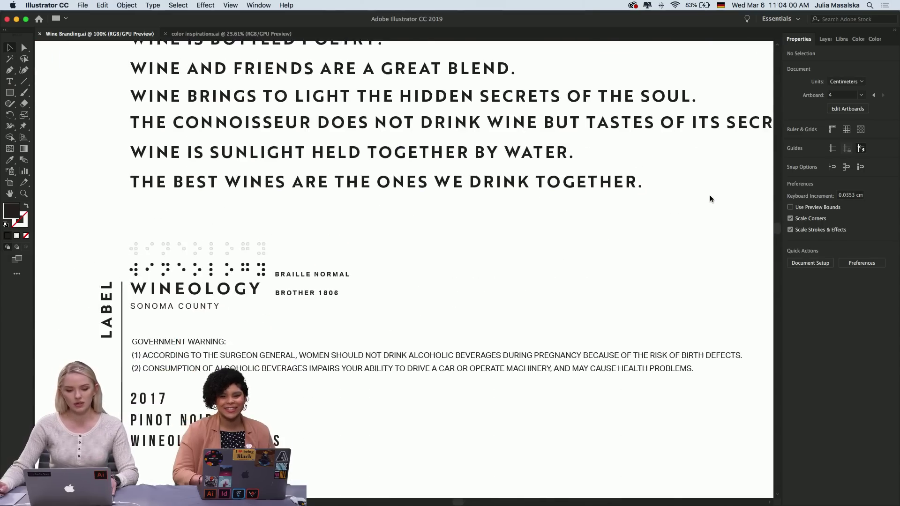
scroll(709, 199, left, 1)
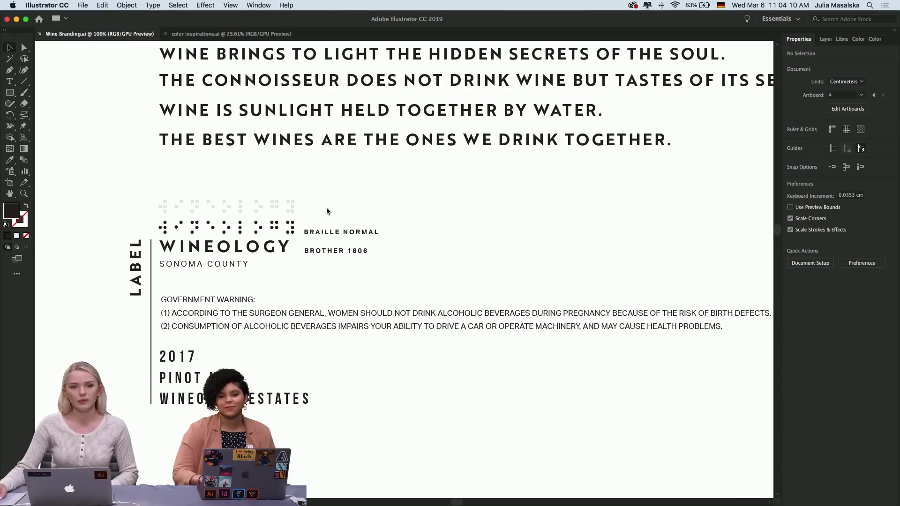
scroll(327, 211, down, 10)
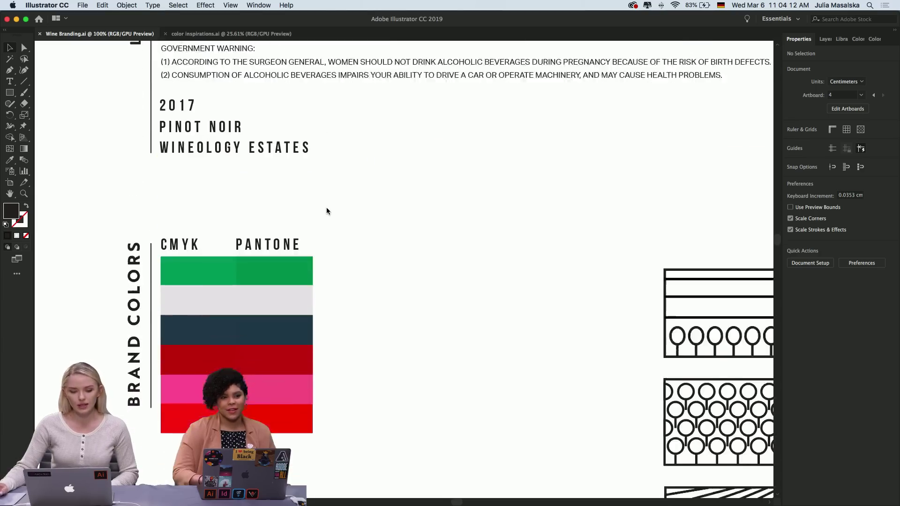
scroll(326, 211, down, 2)
scroll(385, 262, down, 1)
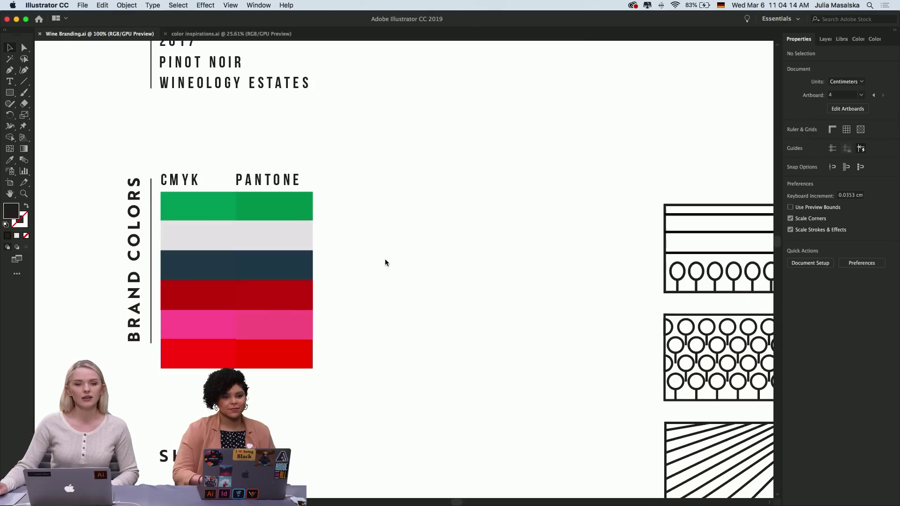
scroll(385, 262, down, 2)
scroll(385, 263, down, 1)
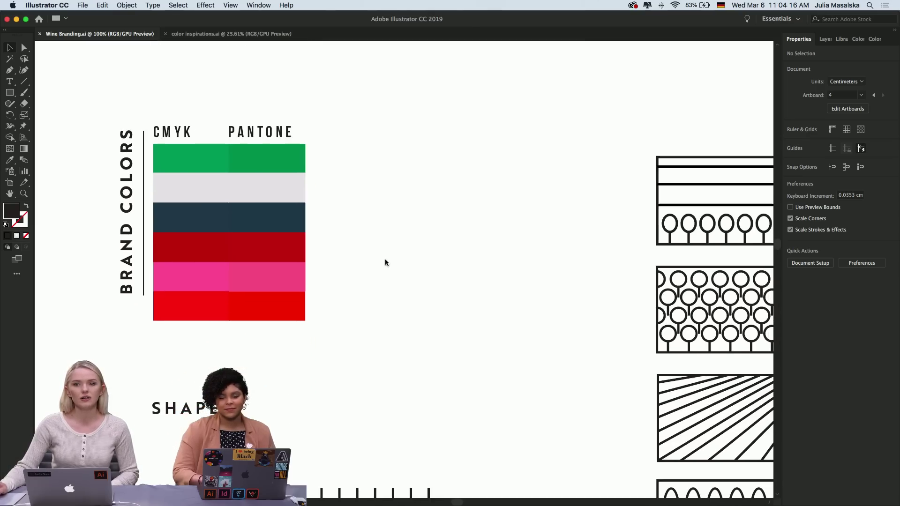
Examine the basic line shapes and the vineyard, tree, building and sun-ray panels beside them
scroll(386, 263, down, 7)
scroll(386, 263, right, 2)
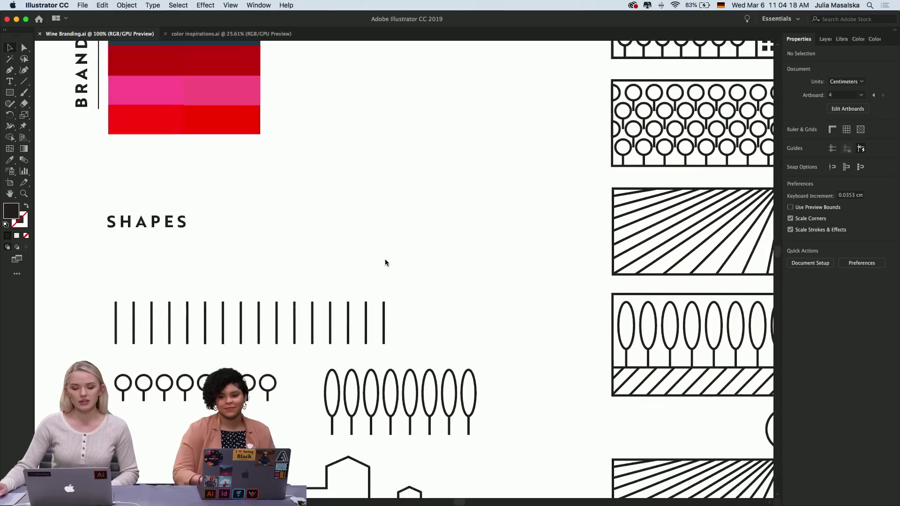
scroll(385, 262, down, 5)
scroll(386, 263, left, 1)
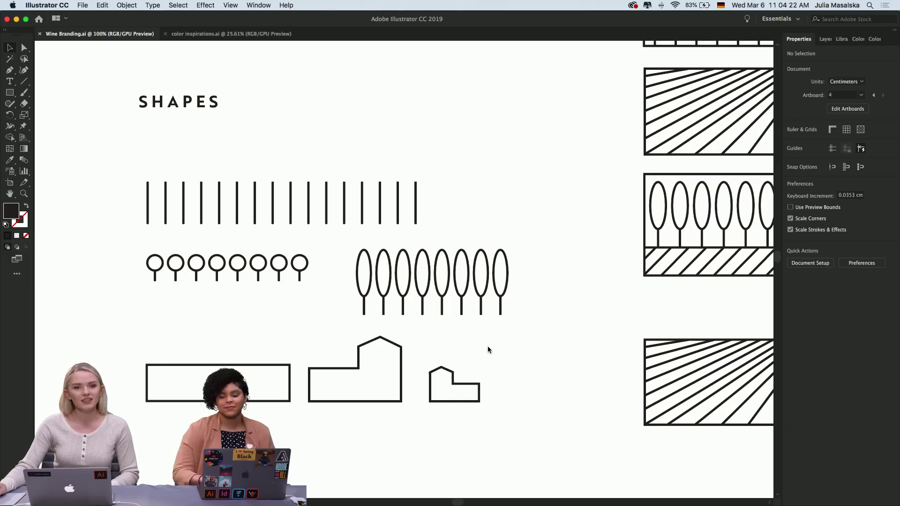
scroll(488, 350, right, 4)
scroll(488, 349, right, 5)
scroll(487, 349, up, 3)
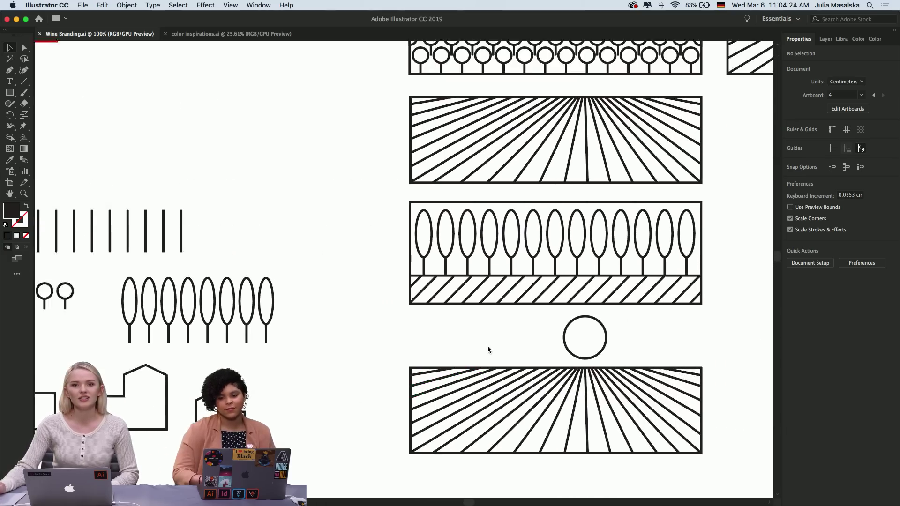
scroll(487, 347, up, 9)
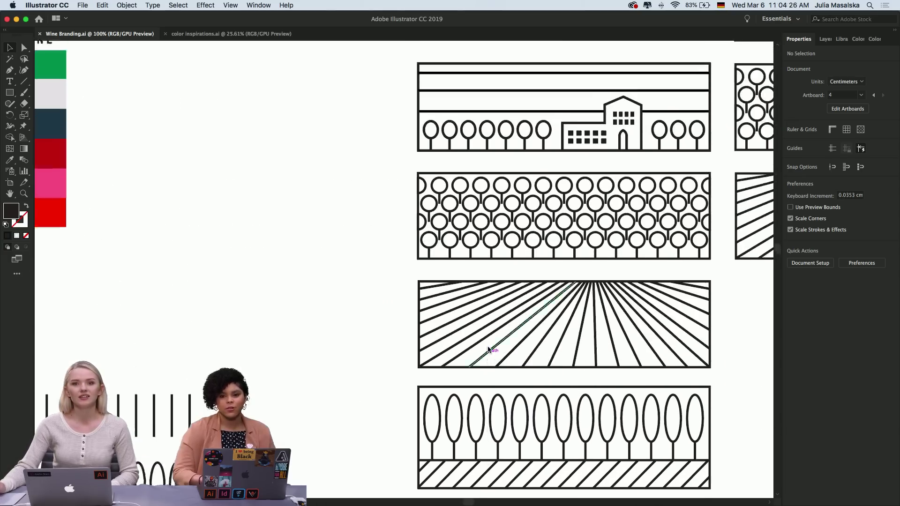
scroll(488, 349, right, 3)
scroll(488, 349, up, 2)
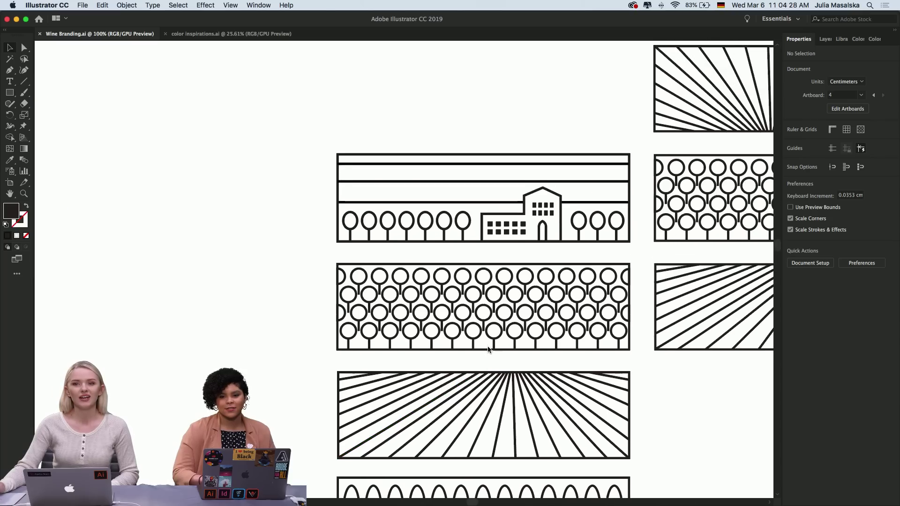
scroll(487, 350, right, 5)
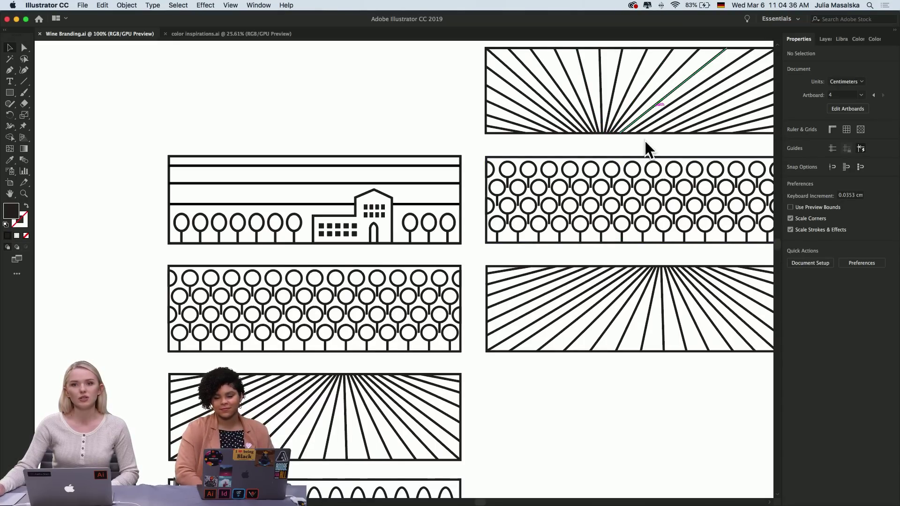
scroll(622, 255, left, 4)
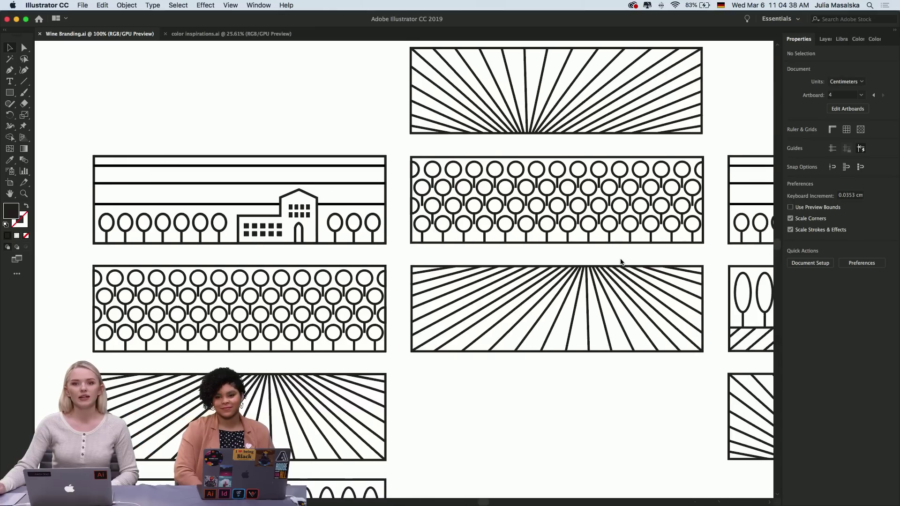
scroll(621, 260, up, 1)
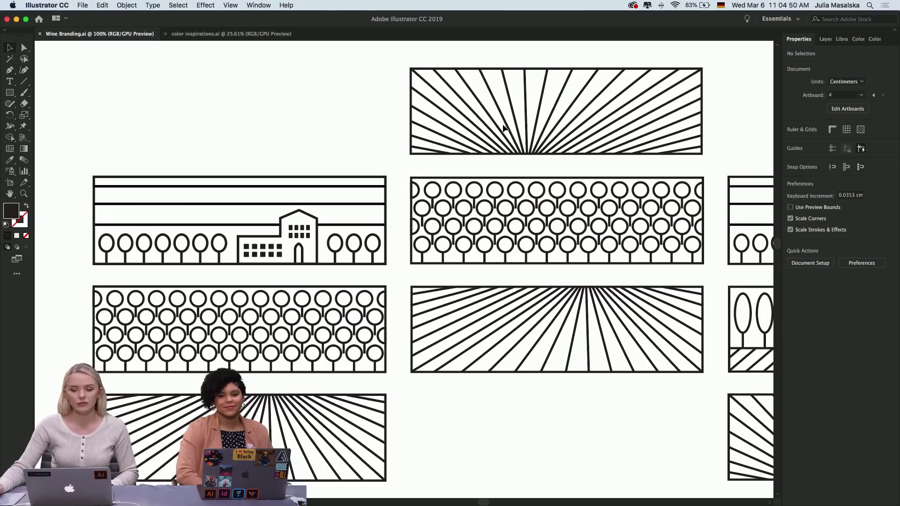
scroll(504, 128, right, 10)
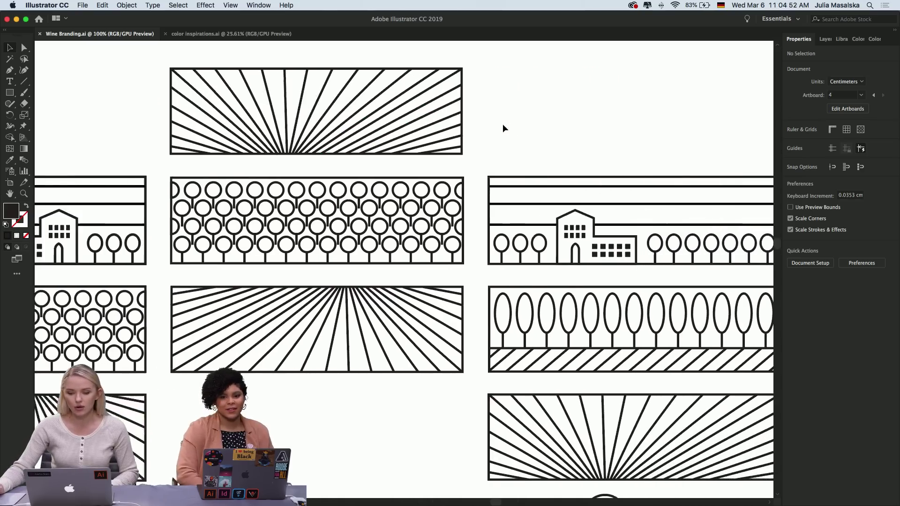
scroll(503, 124, left, 10)
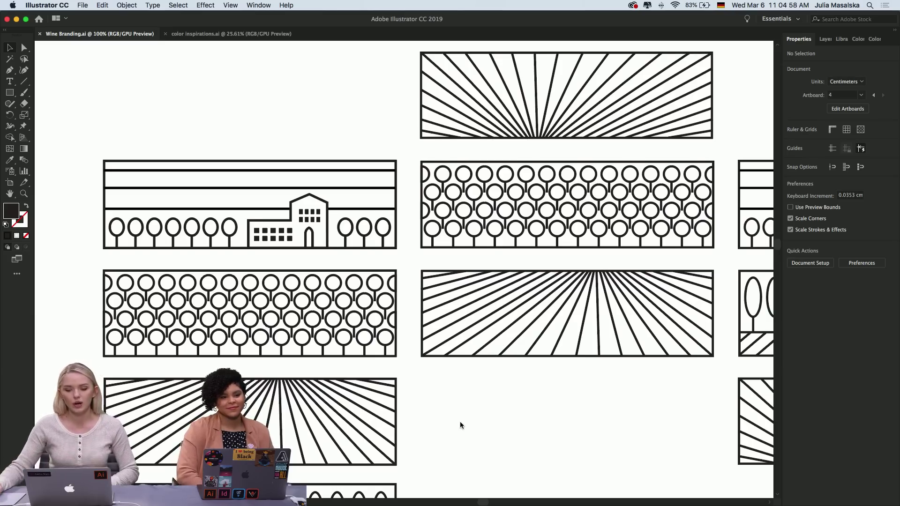
Inspect the red sun-ray and wine-glass artwork and the finished Wineology label design next to it
scroll(460, 421, down, 15)
scroll(460, 425, down, 5)
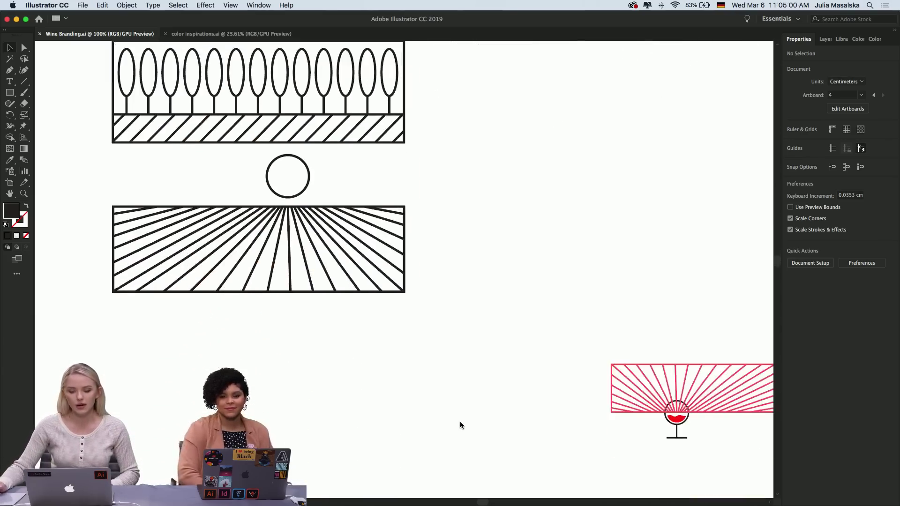
scroll(460, 425, right, 4)
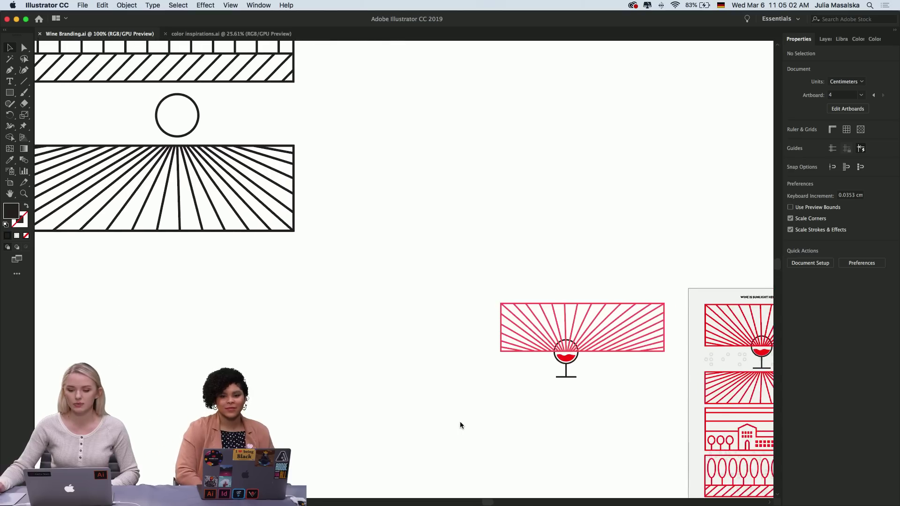
scroll(460, 425, right, 8)
scroll(460, 425, down, 2)
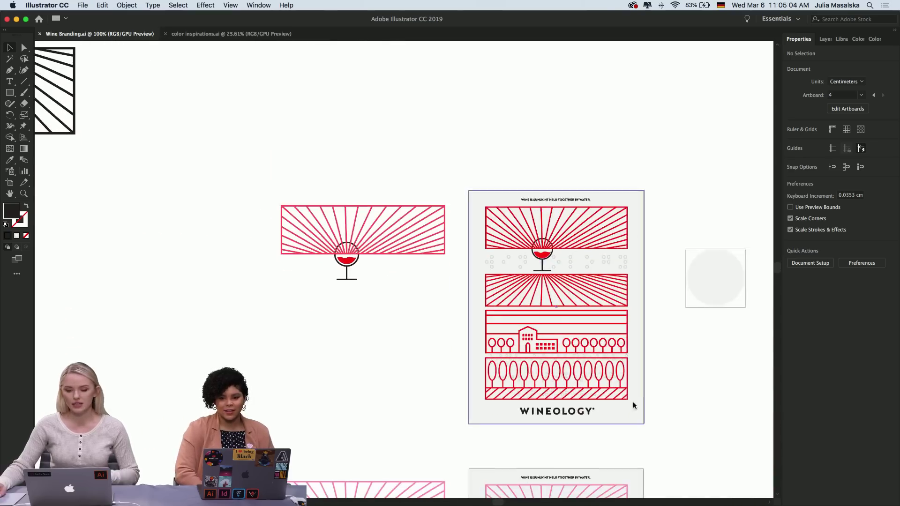
scroll(619, 403, up, 3)
scroll(619, 404, down, 3)
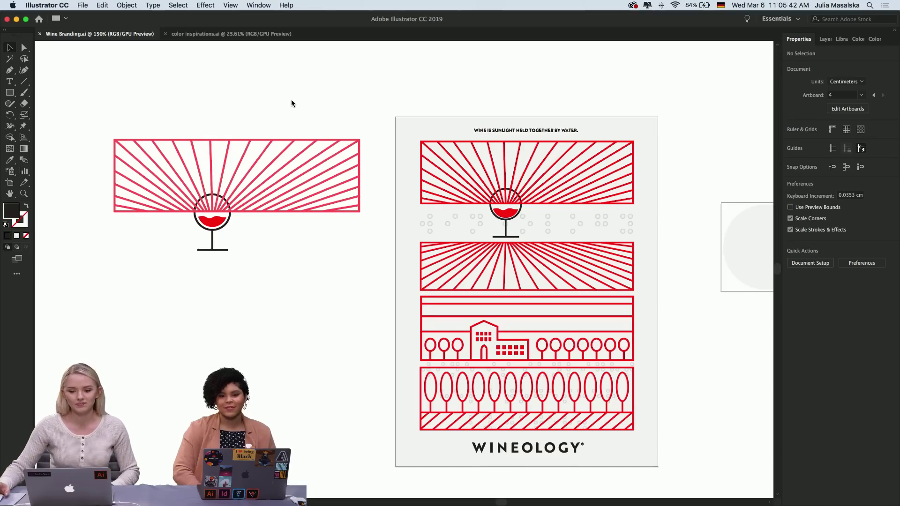
scroll(291, 100, down, 1)
scroll(291, 100, down, 1)
scroll(291, 100, right, 1)
scroll(291, 99, up, 2)
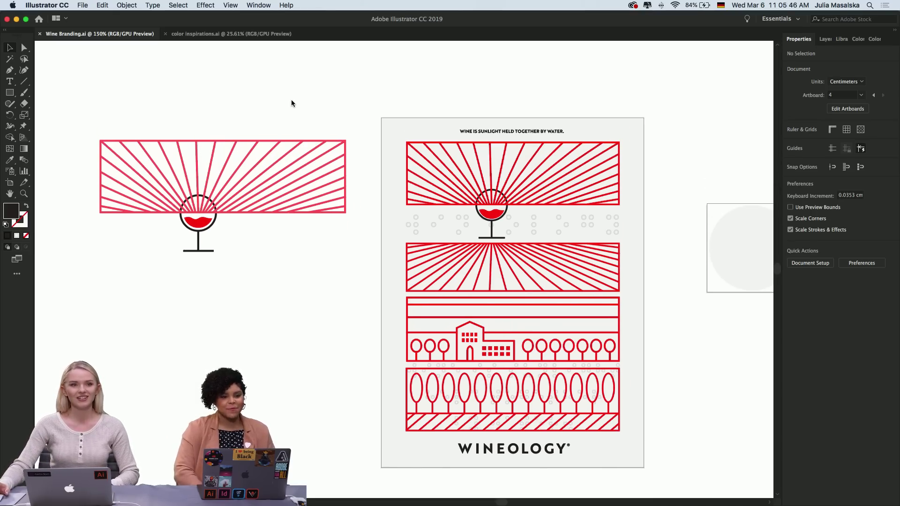
scroll(291, 103, right, 1)
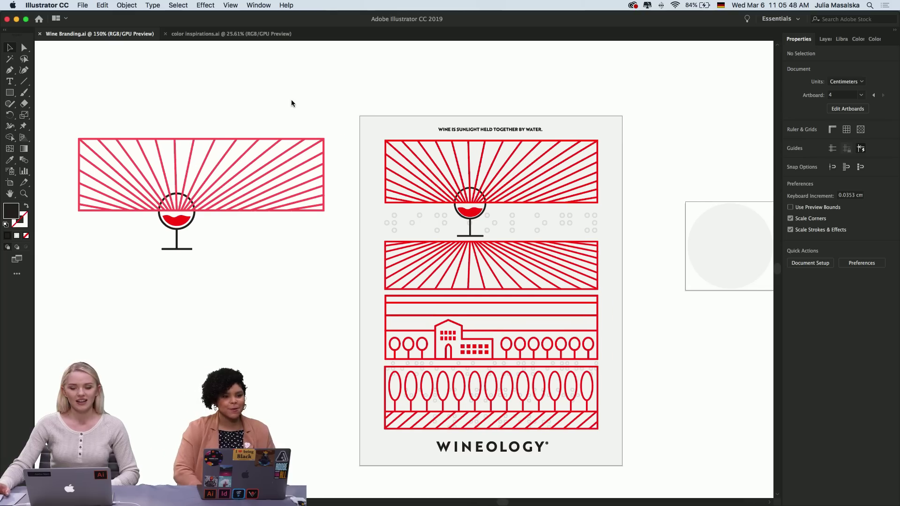
scroll(291, 103, left, 1)
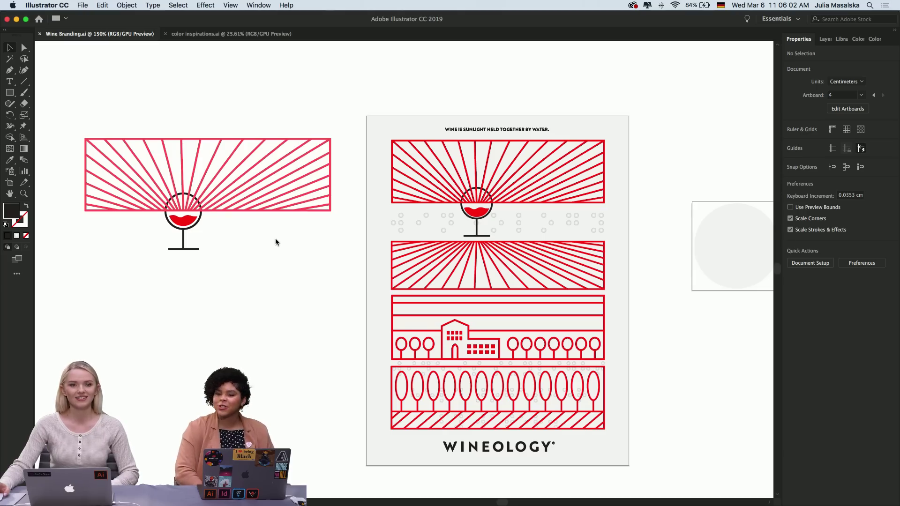
scroll(275, 239, left, 5)
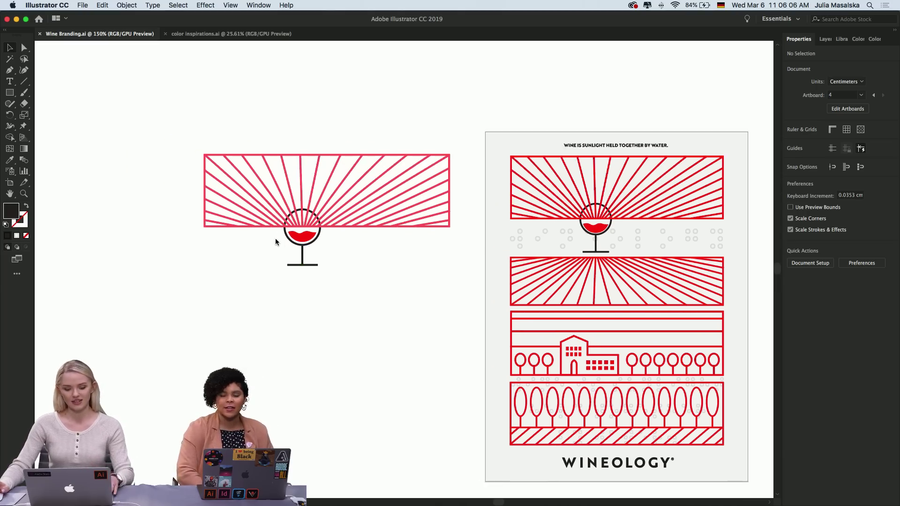
Return to the Shapes section and view its basic elements together with the black line-art panels at 66.67% zoom
key(super+minus)
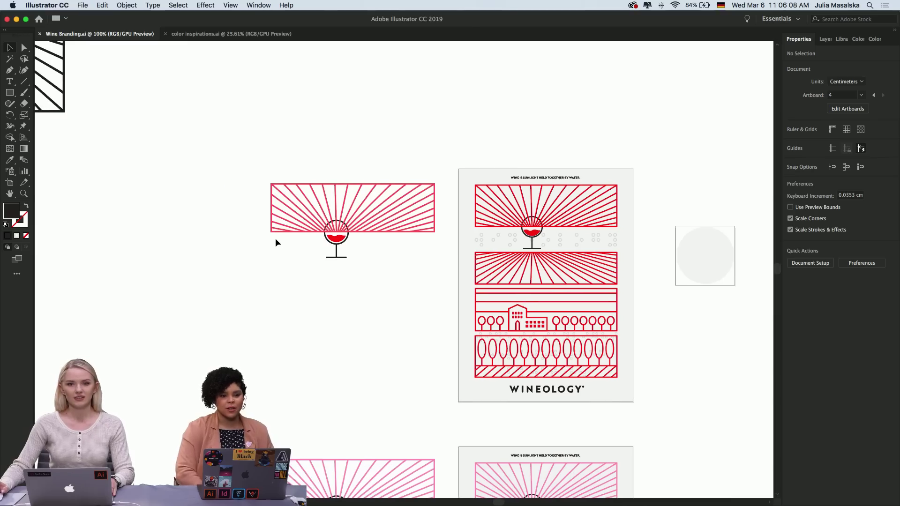
scroll(276, 240, left, 15)
scroll(276, 241, up, 5)
scroll(276, 241, up, 10)
scroll(276, 242, left, 6)
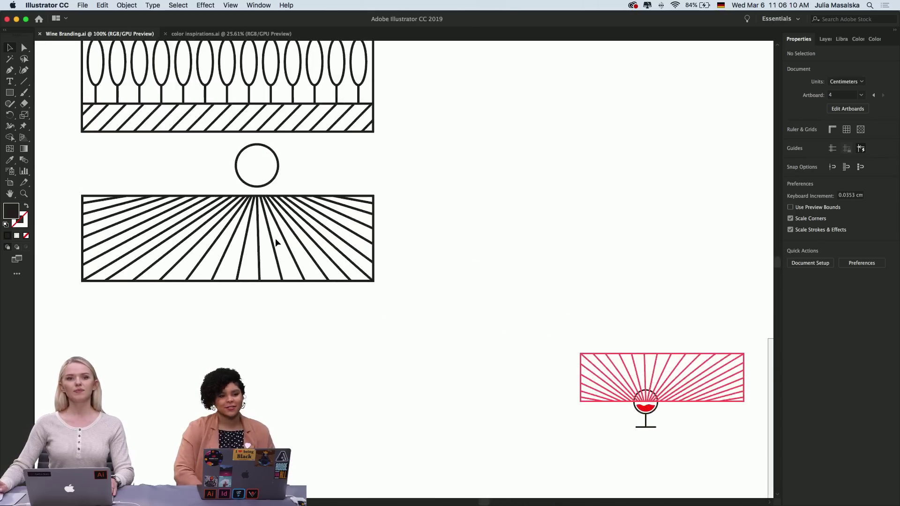
scroll(275, 242, down, 1)
scroll(275, 242, up, 3)
scroll(276, 239, up, 5)
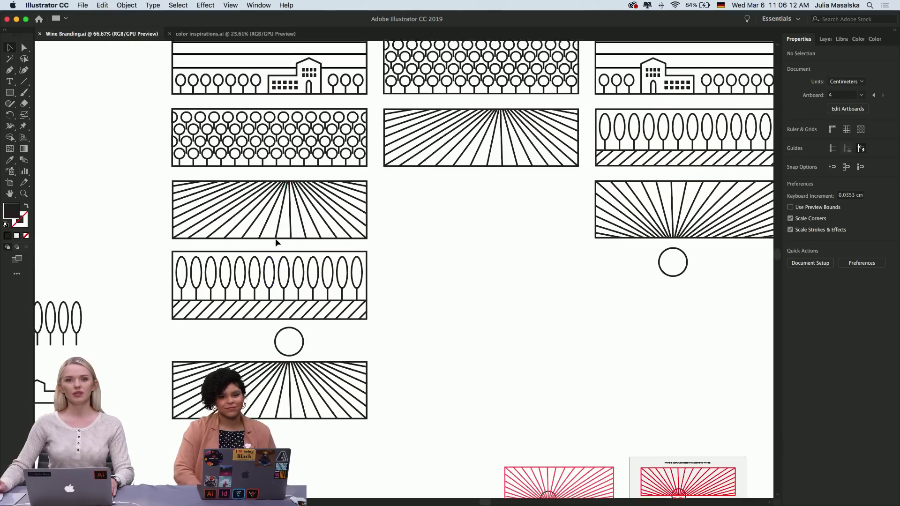
scroll(275, 239, left, 14)
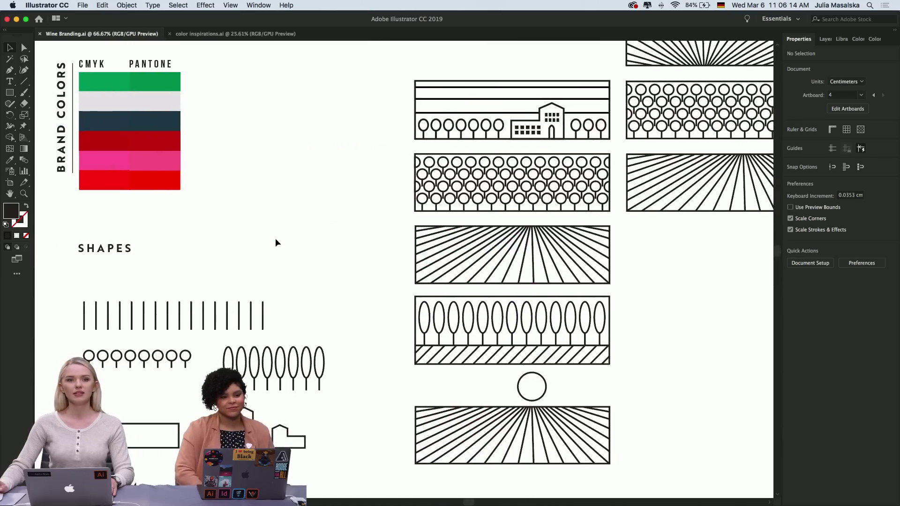
scroll(276, 242, right, 3)
scroll(276, 242, down, 7)
scroll(276, 242, left, 3)
scroll(276, 242, up, 1)
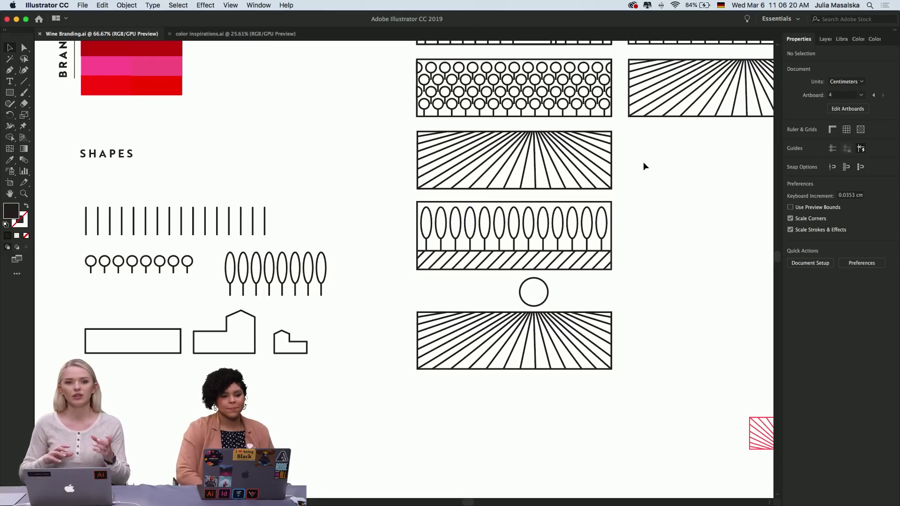
Examine the red sun-ray panel and wine glass illustration at 200% zoom alongside the finished label
scroll(643, 165, up, 5)
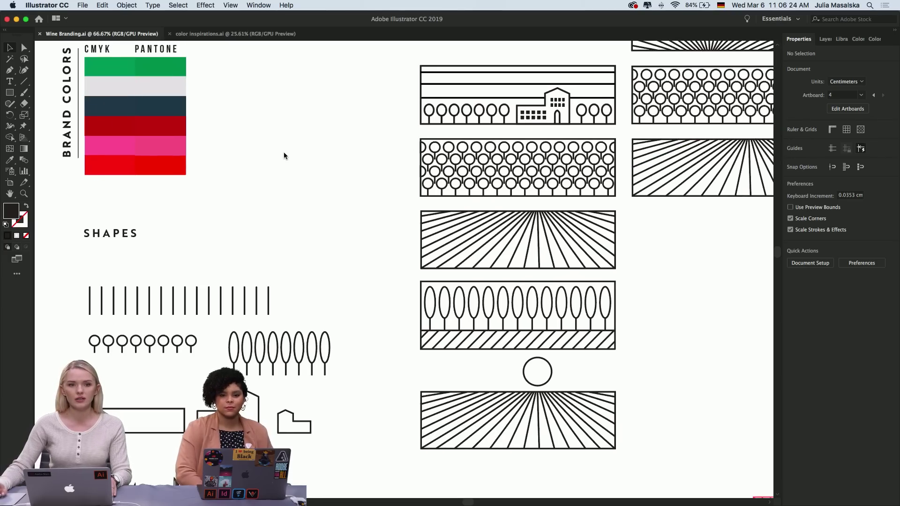
scroll(283, 152, down, 10)
scroll(283, 152, right, 12)
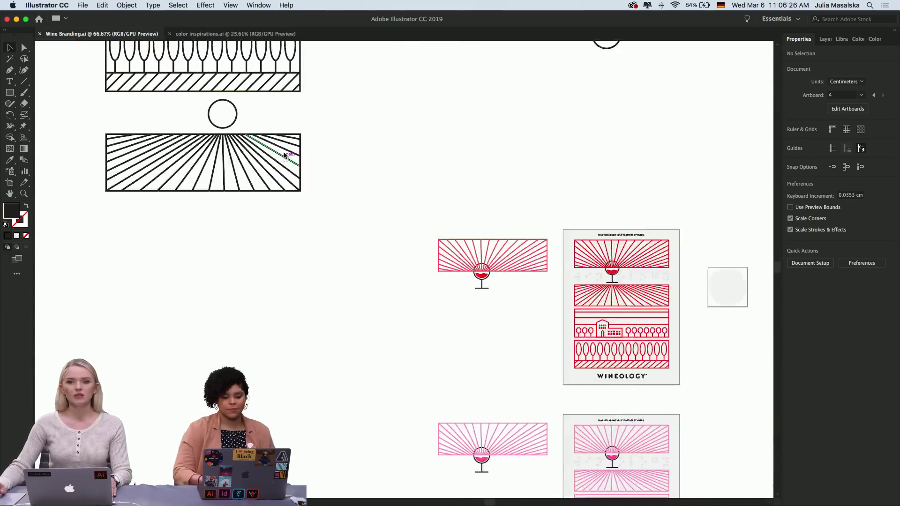
scroll(283, 152, up, 3)
scroll(312, 175, up, 3)
scroll(312, 175, down, 6)
scroll(311, 175, right, 2)
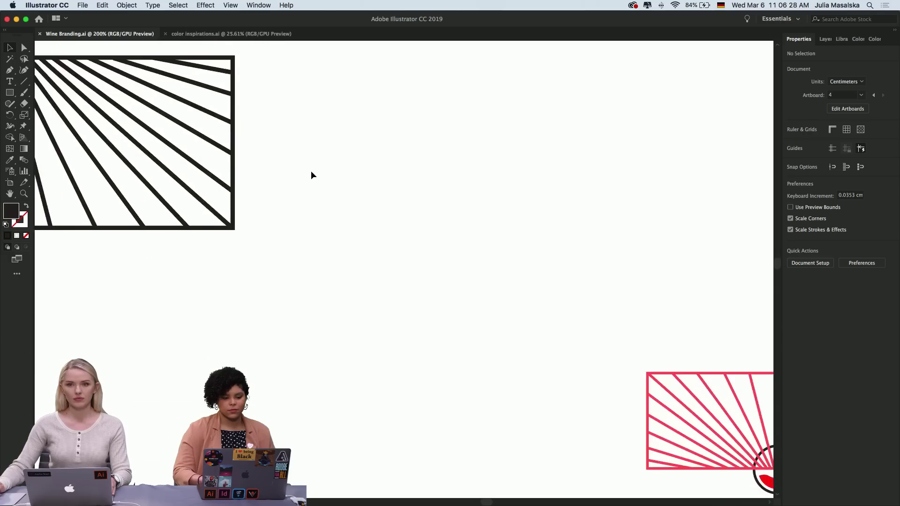
scroll(312, 173, down, 5)
scroll(312, 172, right, 7)
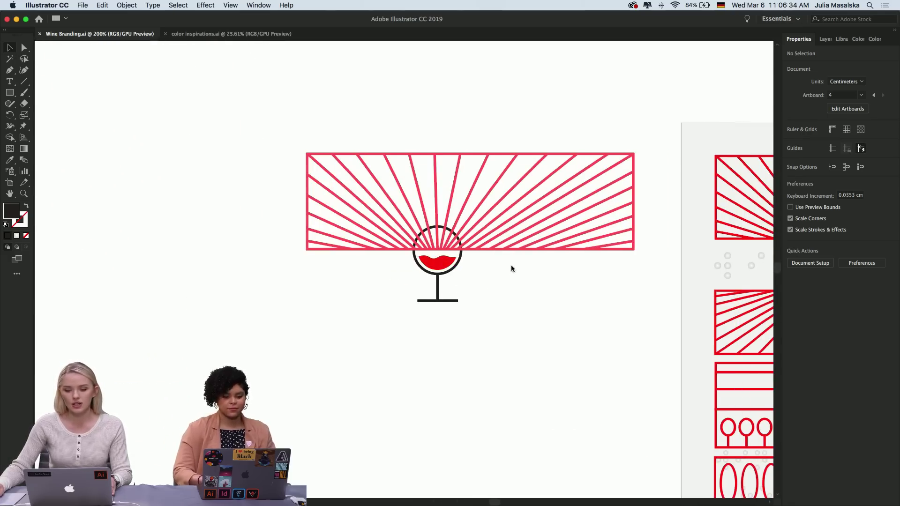
scroll(511, 268, right, 2)
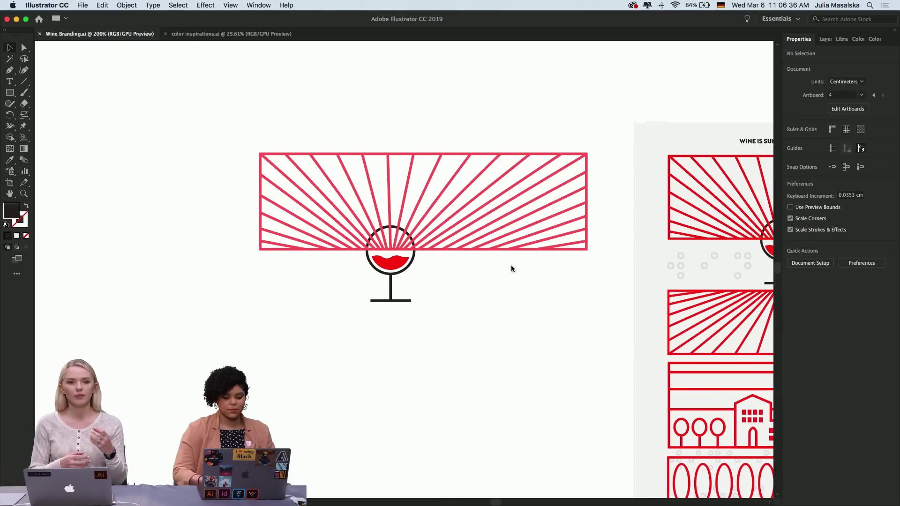
key(super+minus)
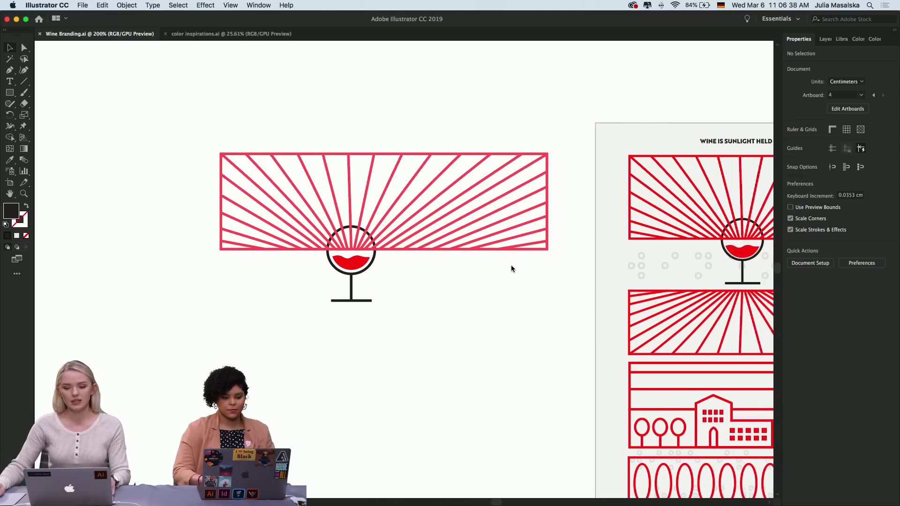
Return to the black line-art panels and examine the winery building with its row of trees up close
scroll(511, 266, up, 10)
key(super+minus)
key(super+minus)
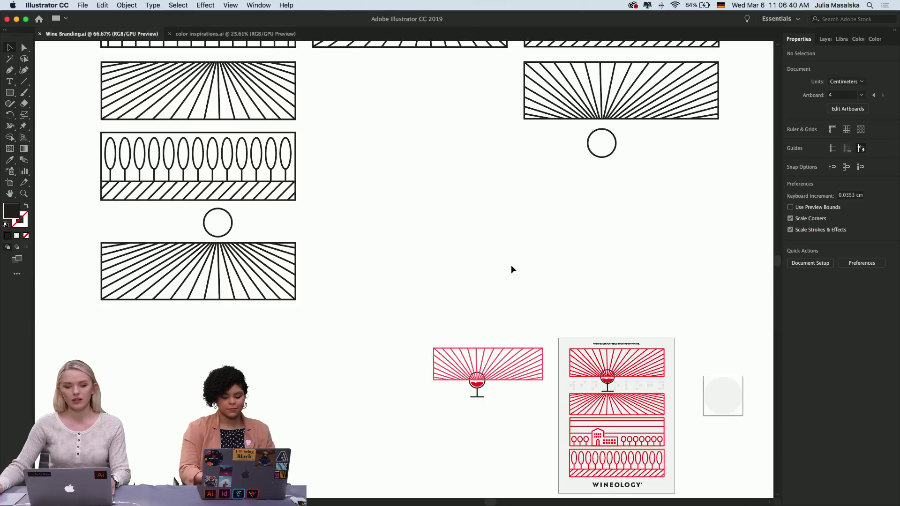
scroll(510, 266, up, 6)
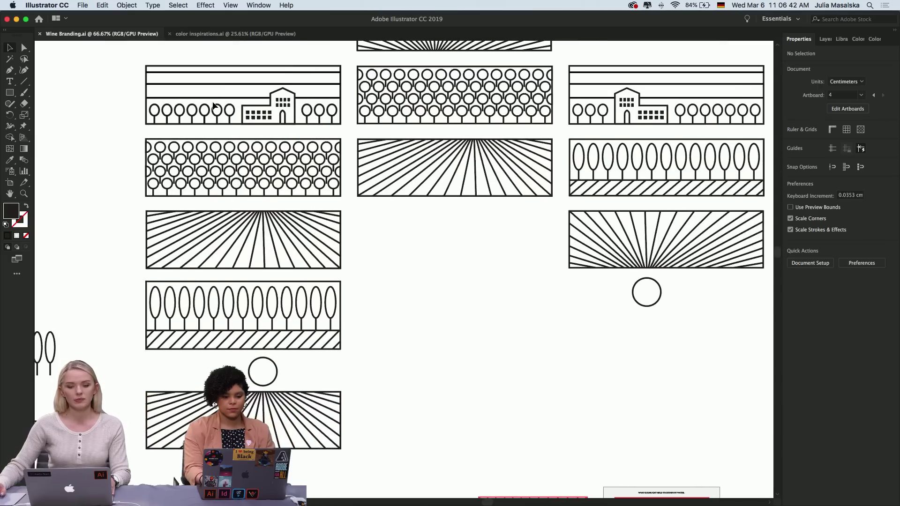
scroll(212, 102, up, 3)
scroll(213, 103, up, 5)
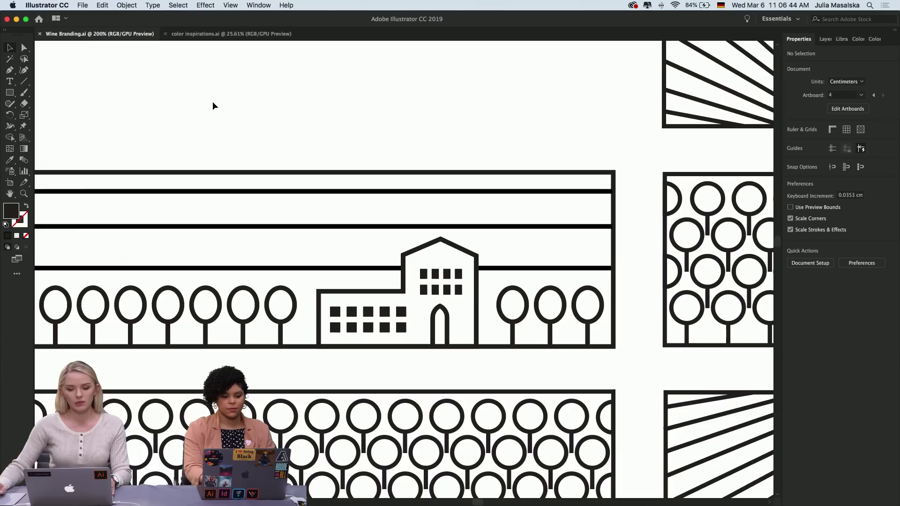
scroll(213, 102, left, 3)
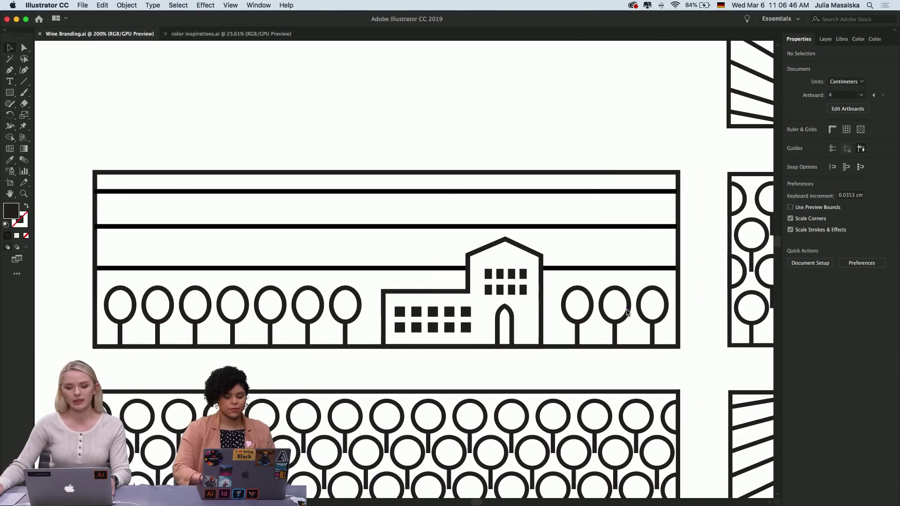
scroll(628, 312, down, 2)
scroll(630, 313, down, 4)
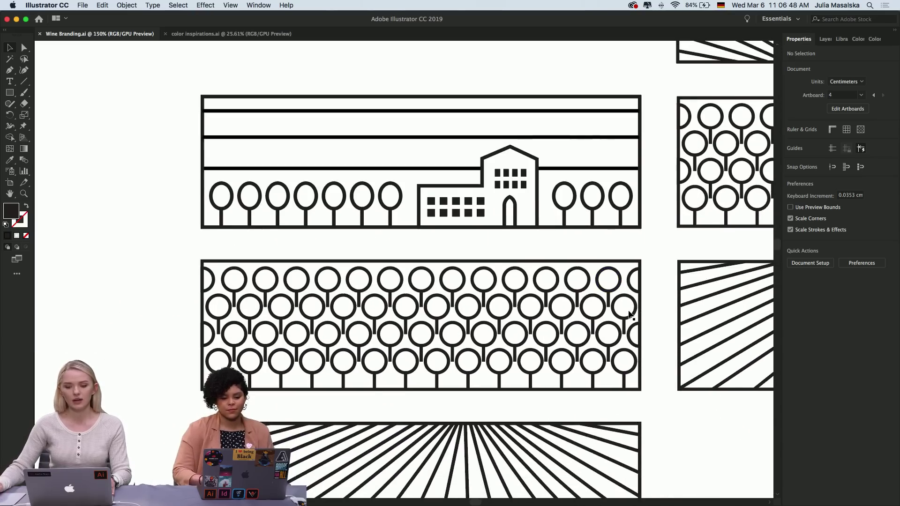
scroll(628, 315, up, 3)
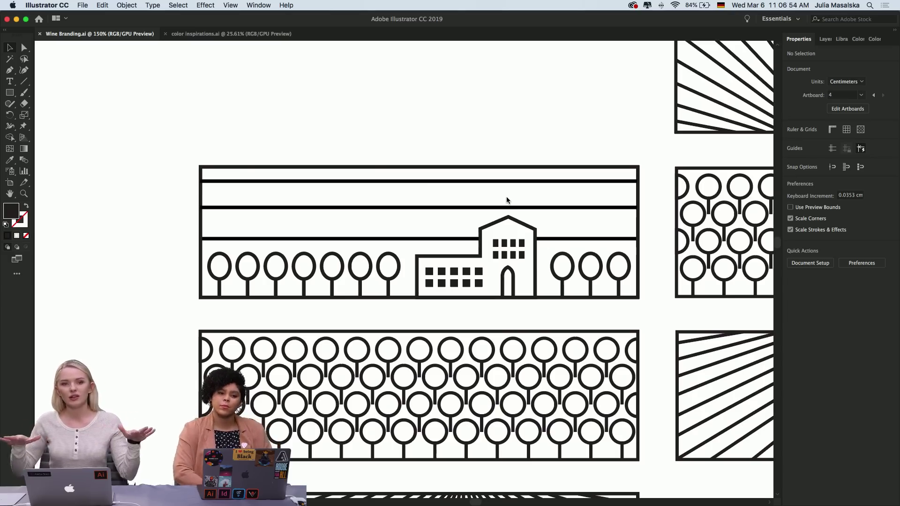
scroll(506, 200, down, 2)
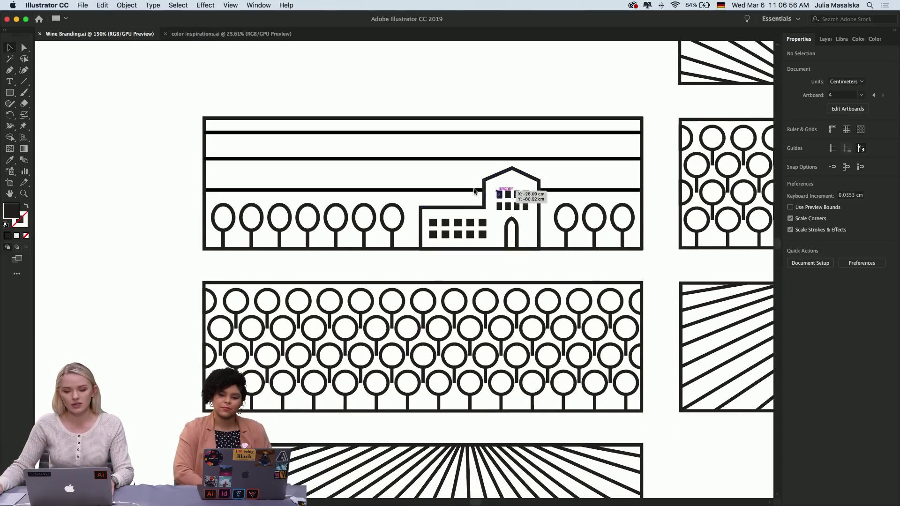
Examine the vineyard panel of staggered round trees and the converging-line field panel beneath it
scroll(503, 217, down, 5)
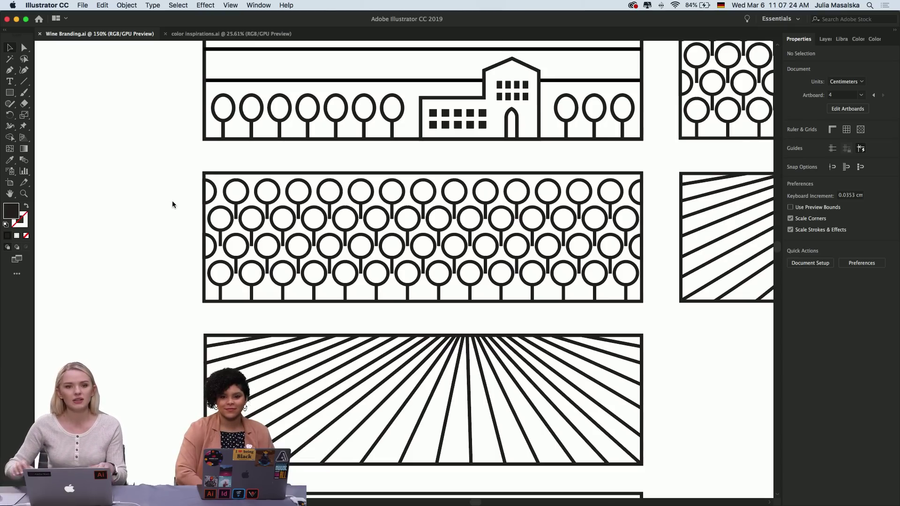
scroll(173, 202, down, 1)
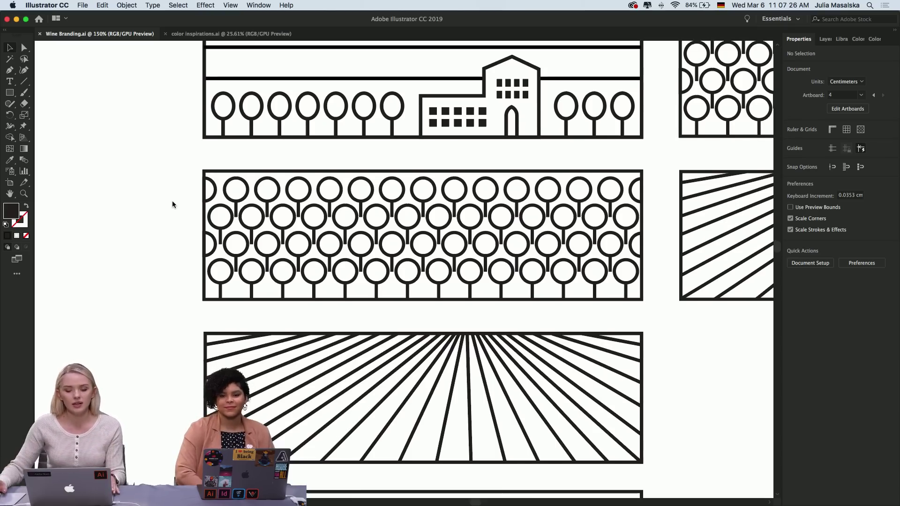
scroll(172, 205, down, 5)
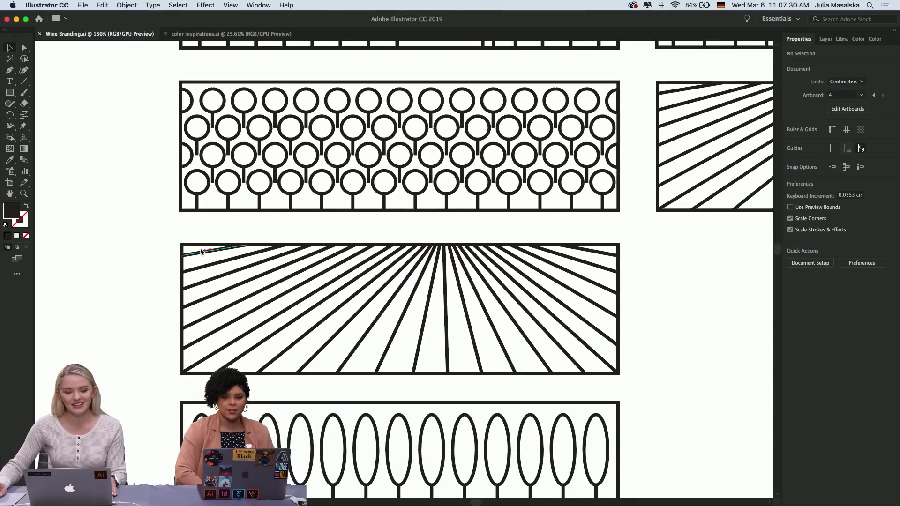
scroll(637, 308, right, 5)
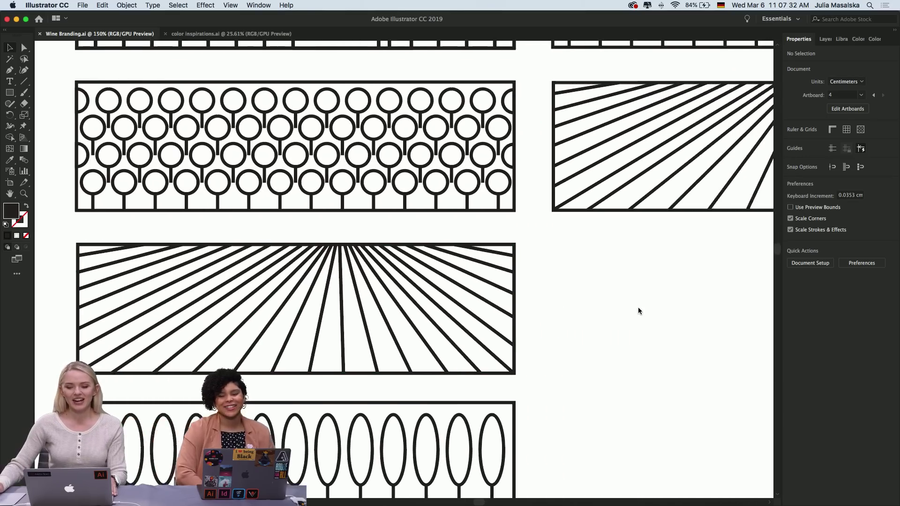
scroll(638, 310, right, 1)
scroll(638, 310, left, 3)
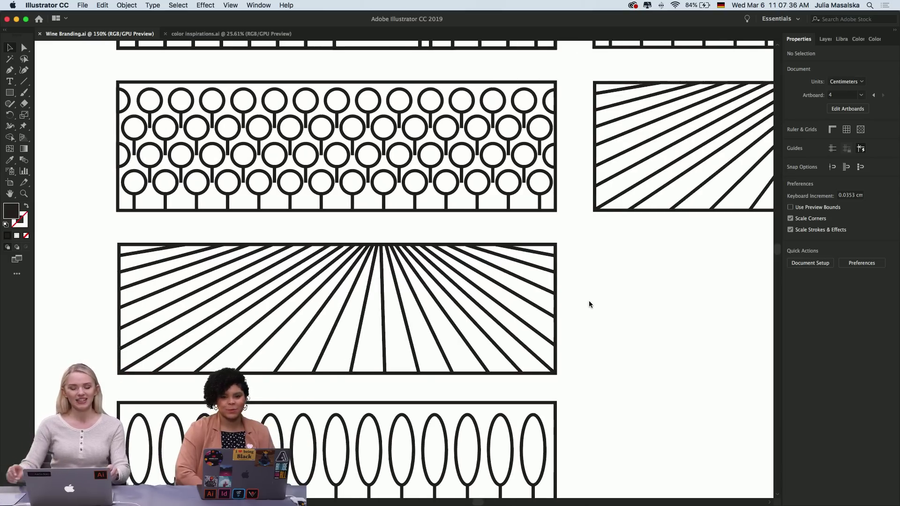
scroll(589, 304, down, 5)
scroll(589, 303, up, 2)
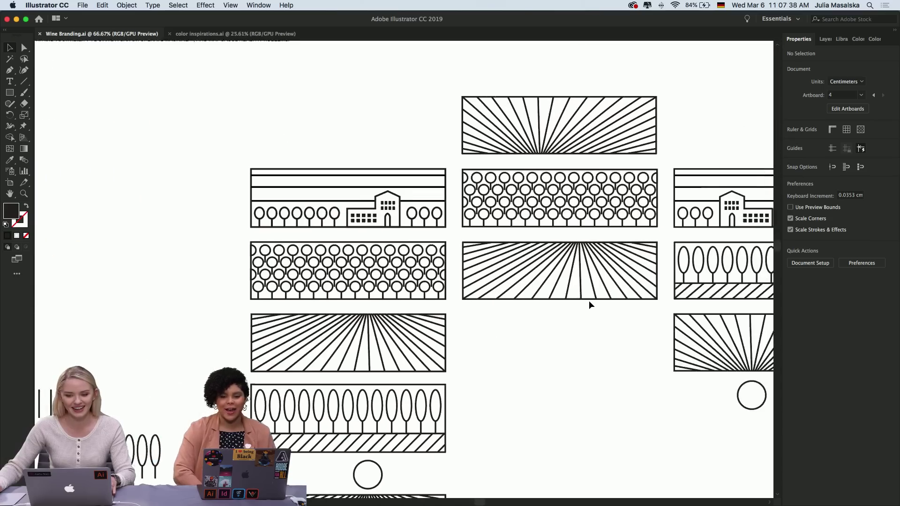
Inspect the sun-ray panel above the middle column's vineyard pattern, and compare it with the neighboring panels
scroll(579, 185, up, 4)
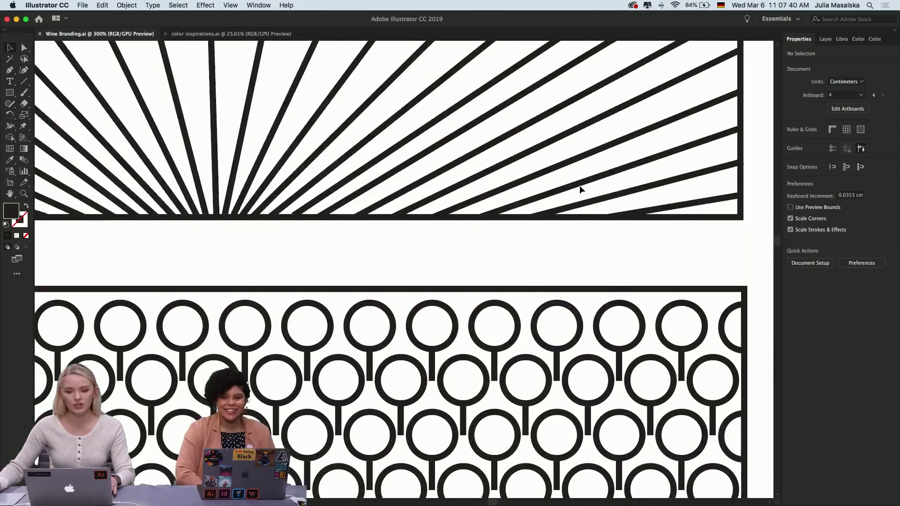
scroll(579, 188, down, 2)
scroll(580, 188, up, 2)
scroll(580, 188, down, 2)
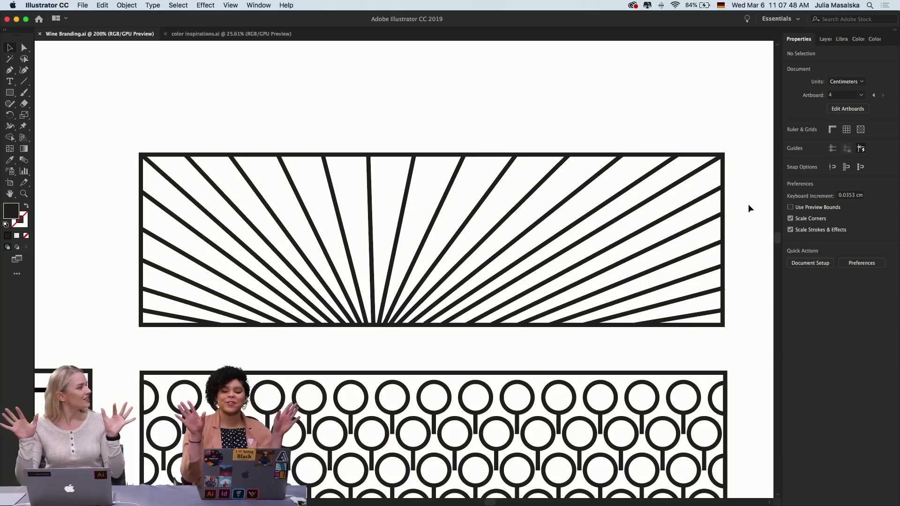
scroll(749, 205, down, 5)
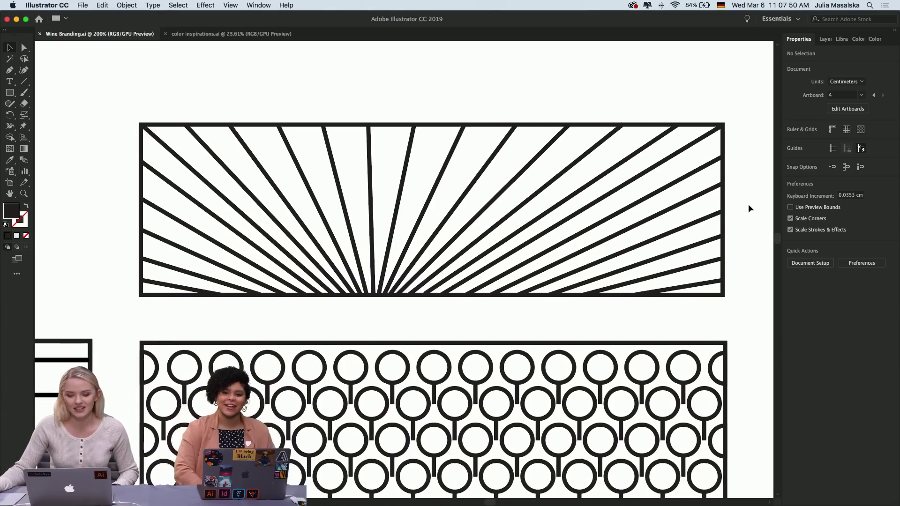
scroll(749, 205, up, 1)
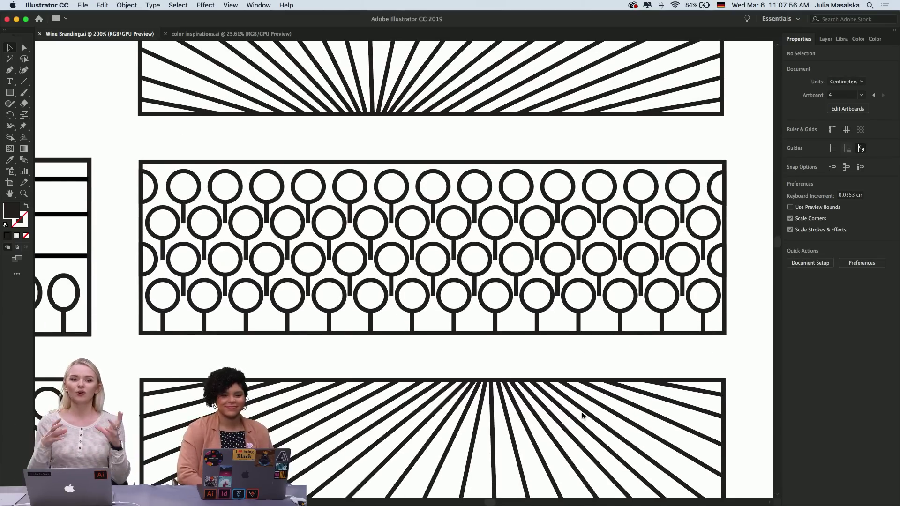
scroll(582, 415, down, 1)
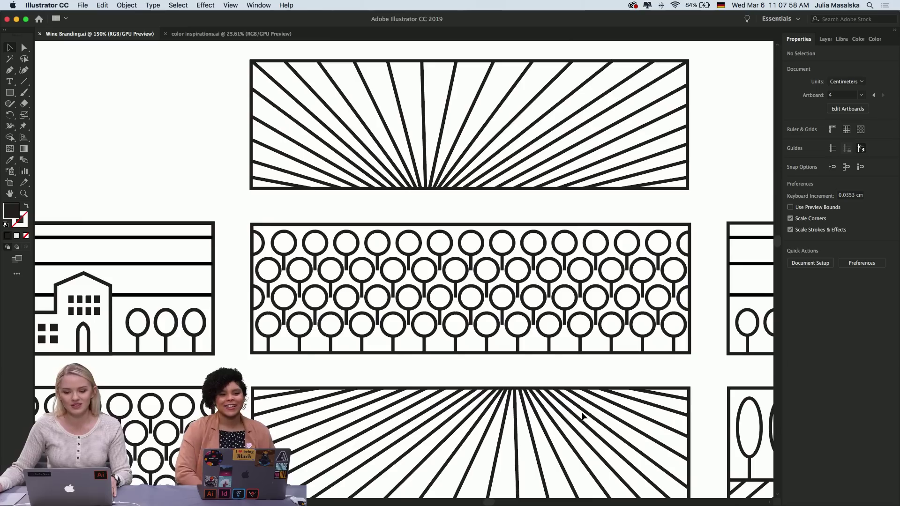
scroll(582, 415, down, 2)
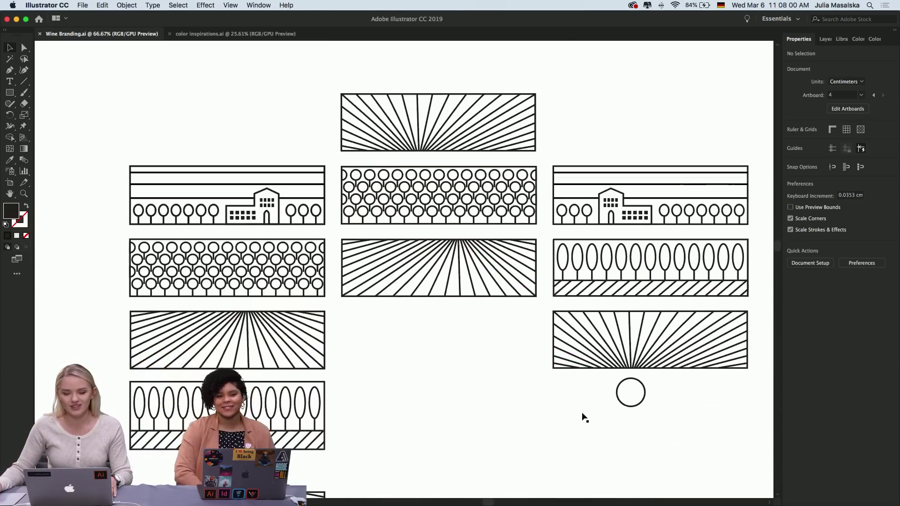
Examine the oval-tree panel with diagonal hatching, the circle below it and the adjoining converging-line panel
scroll(583, 415, left, 3)
scroll(582, 415, down, 5)
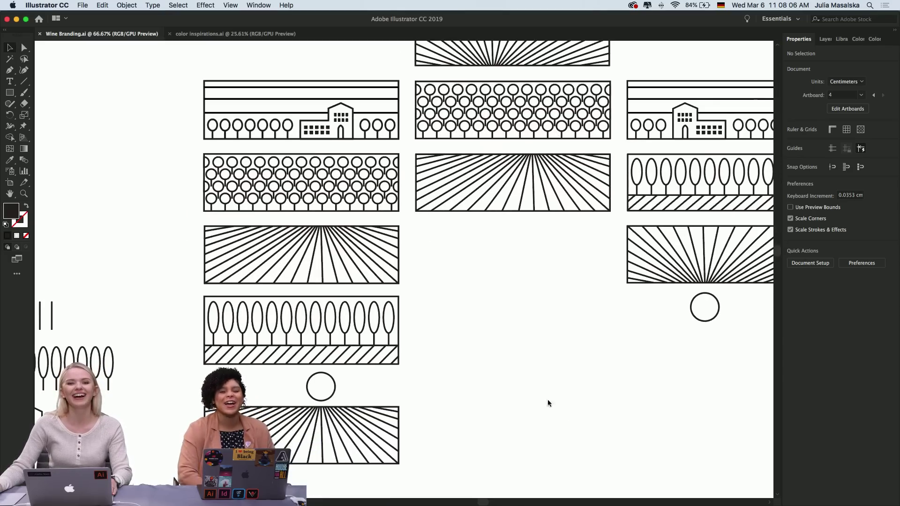
scroll(464, 356, up, 1)
scroll(464, 356, down, 5)
scroll(464, 356, left, 3)
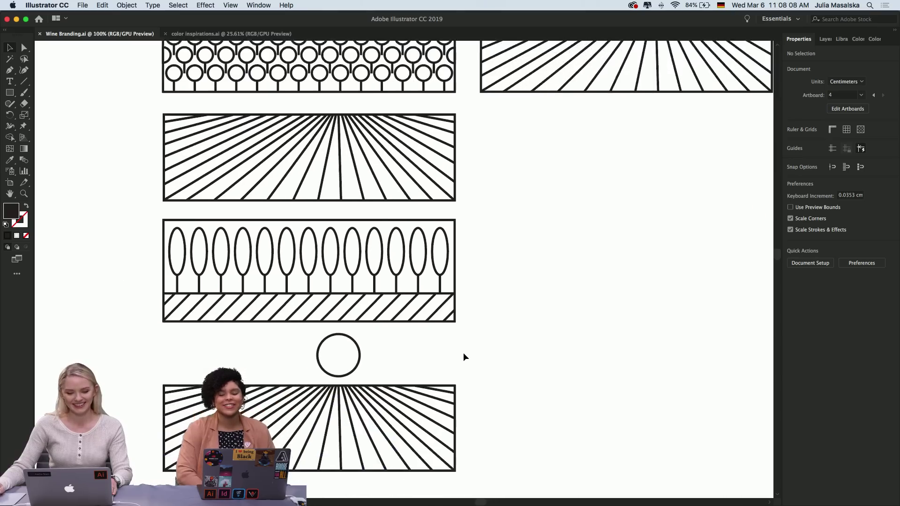
scroll(463, 356, right, 1)
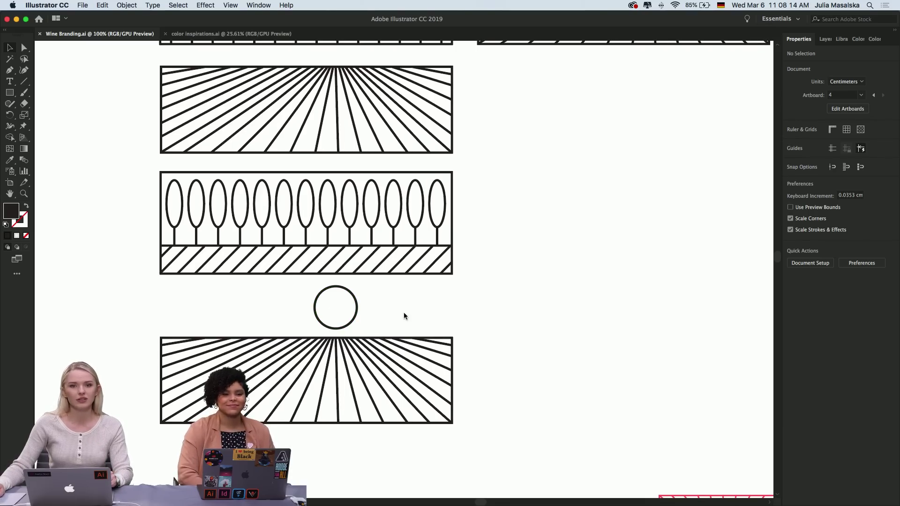
scroll(403, 316, right, 3)
scroll(404, 314, right, 3)
scroll(404, 314, up, 2)
scroll(404, 314, down, 2)
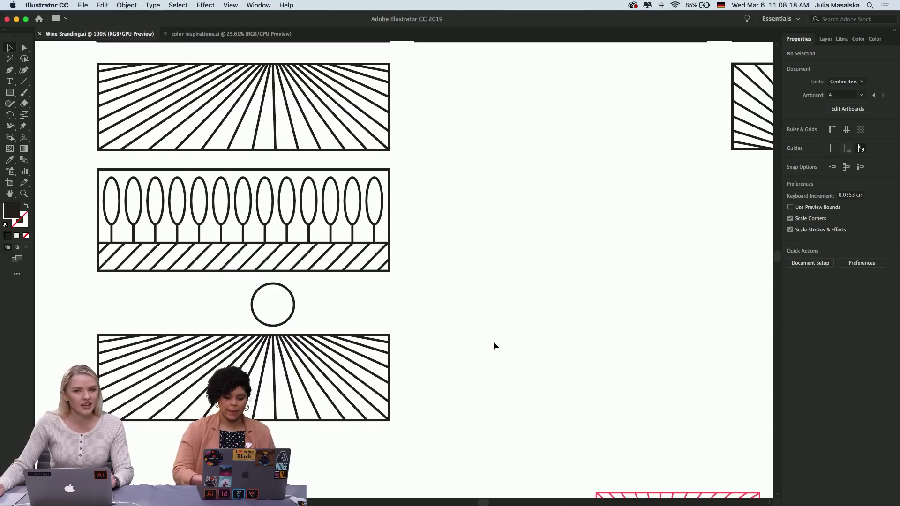
scroll(409, 358, up, 2)
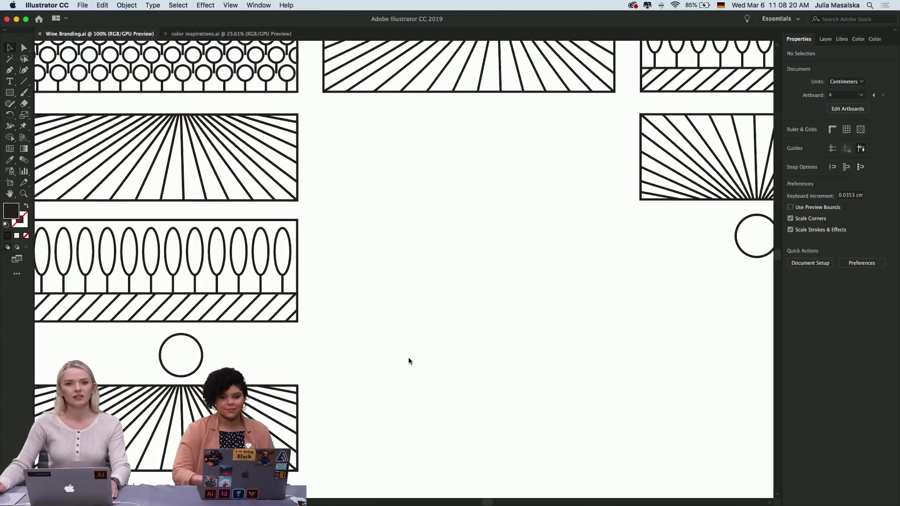
Compare the basic lines, trees and building outlines in the Shapes section with the composed vineyard and winery panels
scroll(409, 358, left, 3)
scroll(409, 358, left, 2)
scroll(409, 358, down, 1)
scroll(408, 358, left, 8)
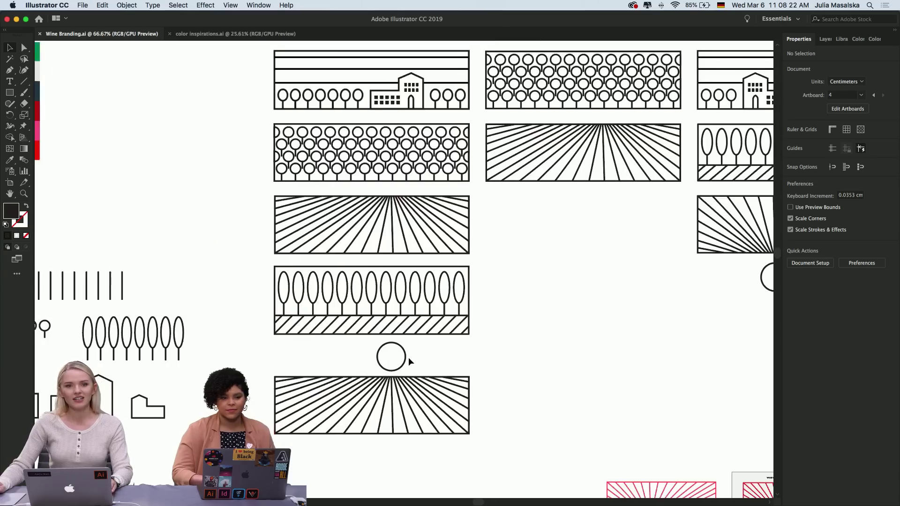
scroll(409, 357, down, 2)
scroll(409, 357, left, 2)
scroll(409, 357, right, 2)
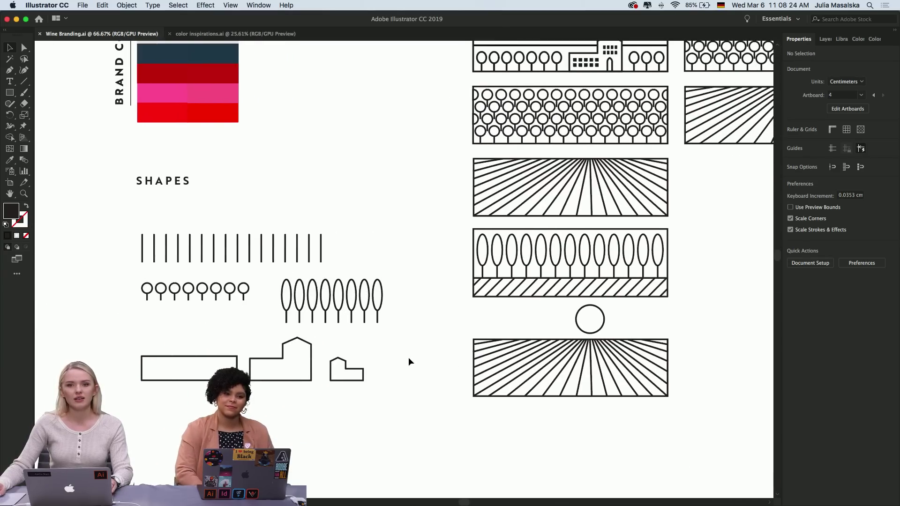
scroll(402, 326, up, 1)
scroll(403, 326, down, 1)
scroll(403, 327, left, 4)
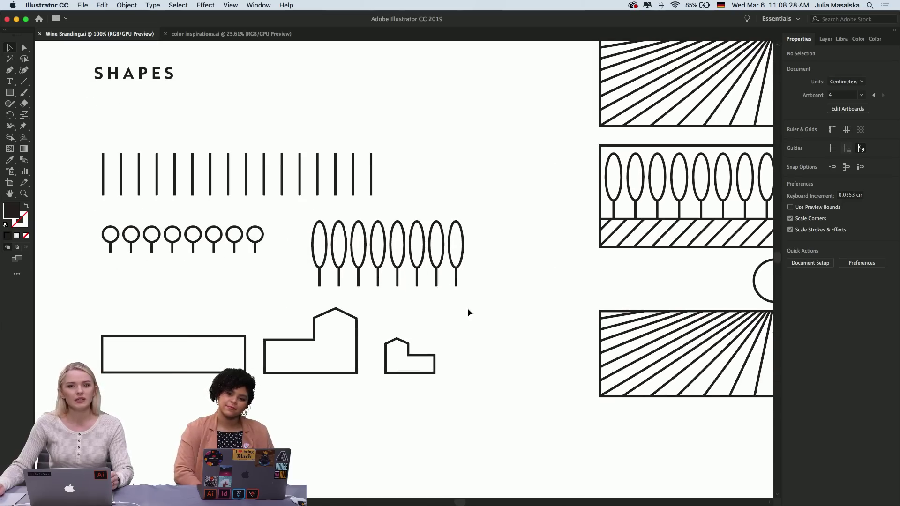
scroll(468, 311, right, 10)
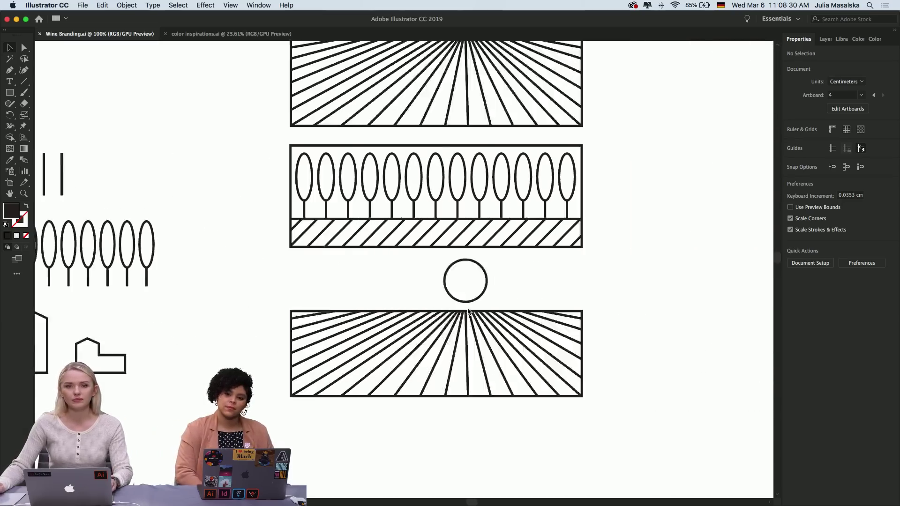
scroll(468, 311, up, 2)
scroll(468, 312, up, 3)
scroll(468, 312, left, 7)
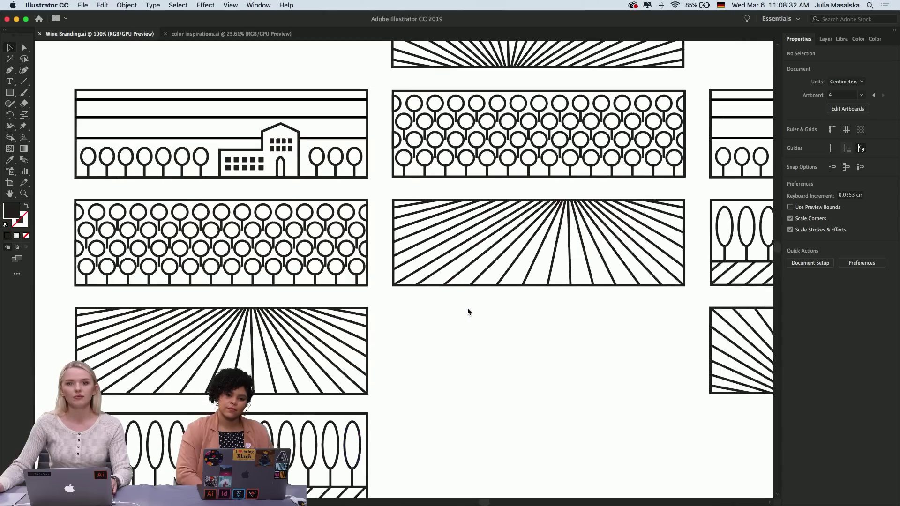
Compare the black vineyard, winery and sun-ray panels with the finished red Wineology label
scroll(468, 311, right, 5)
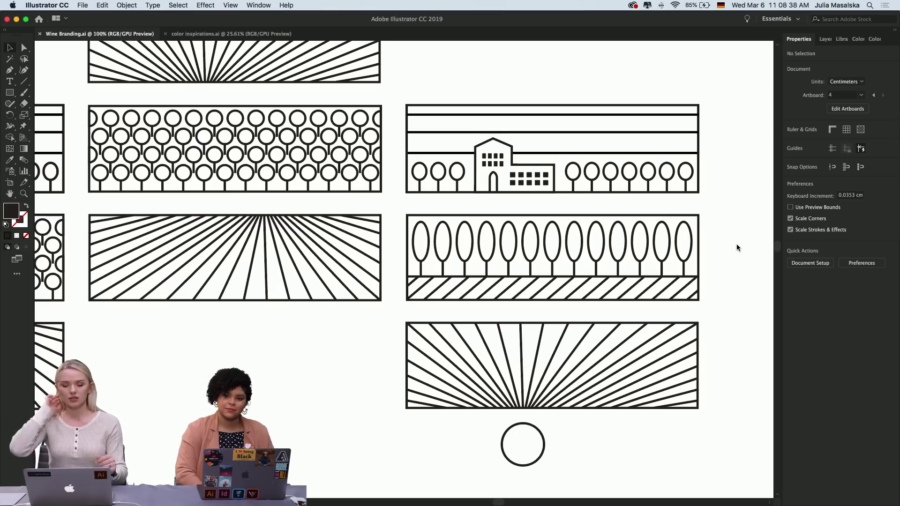
scroll(735, 244, left, 10)
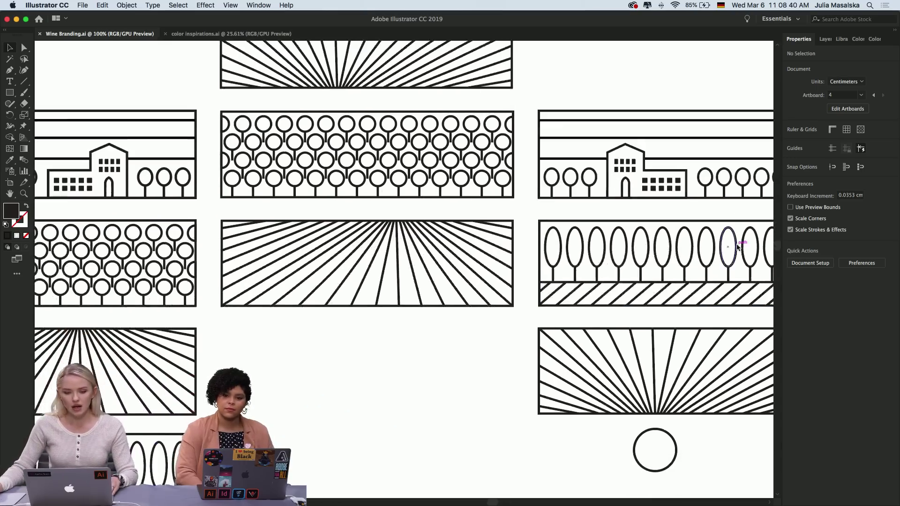
scroll(477, 293, left, 5)
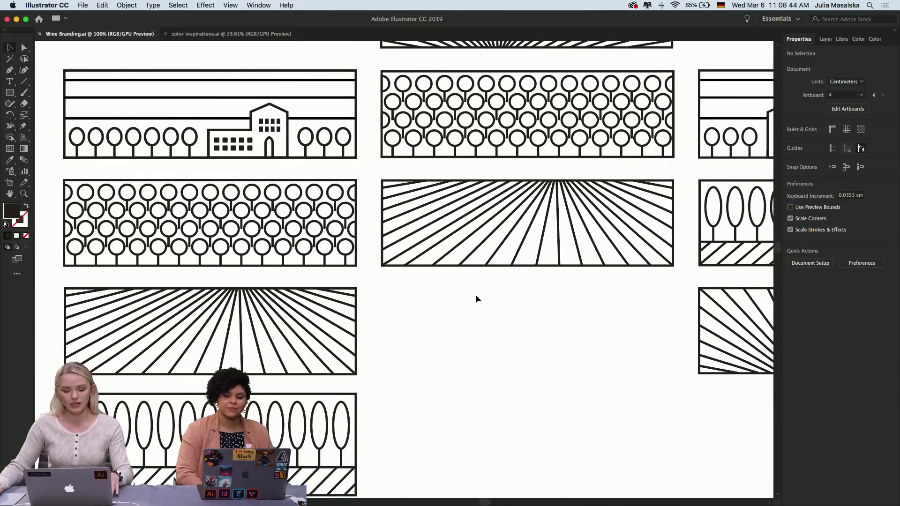
alt+scroll(475, 294, down, 2)
scroll(475, 294, down, 5)
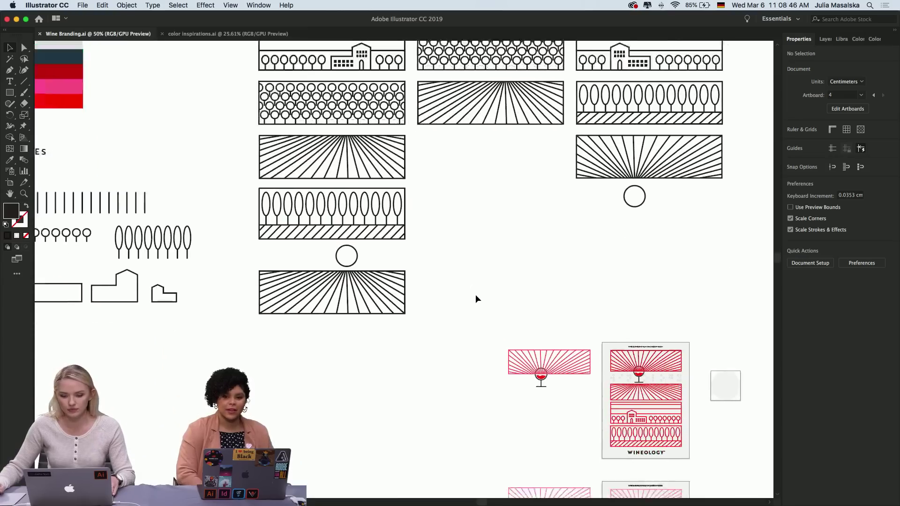
scroll(565, 311, down, 2)
alt+scroll(565, 311, up, 10)
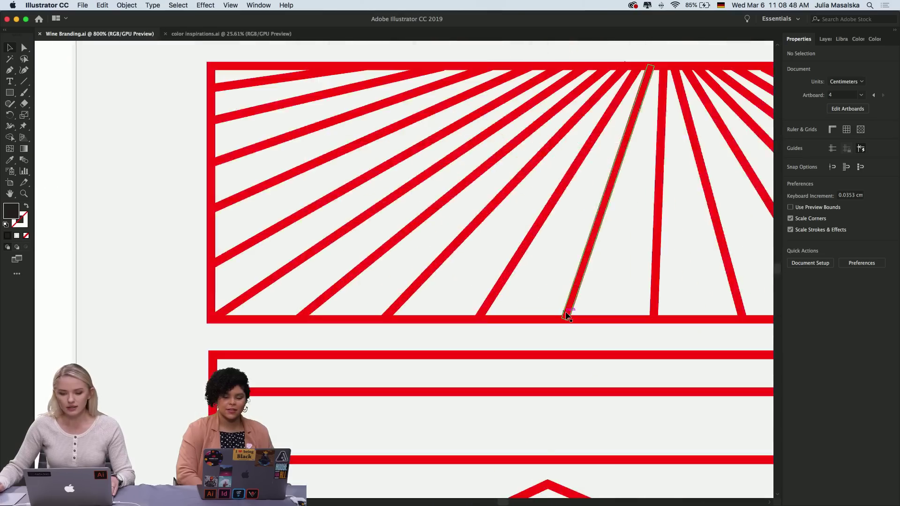
alt+scroll(565, 313, down, 5)
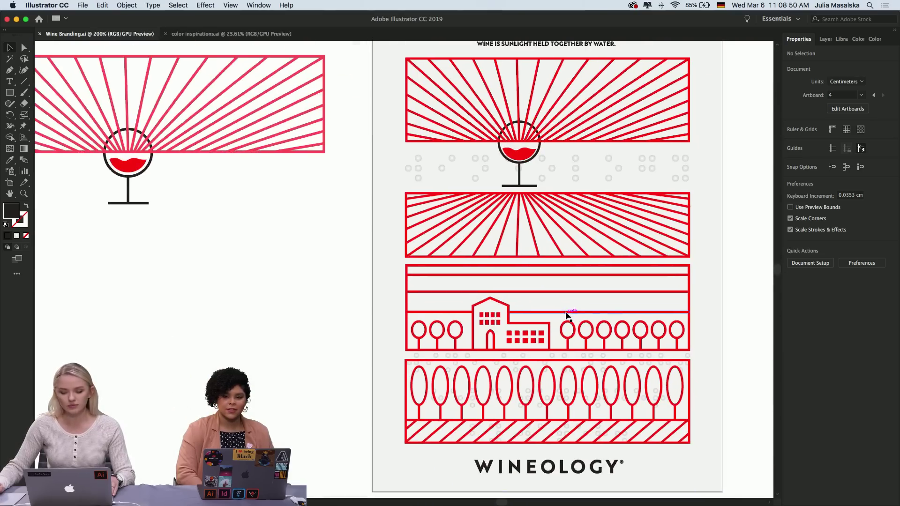
alt+scroll(567, 316, down, 1)
scroll(565, 316, right, 2)
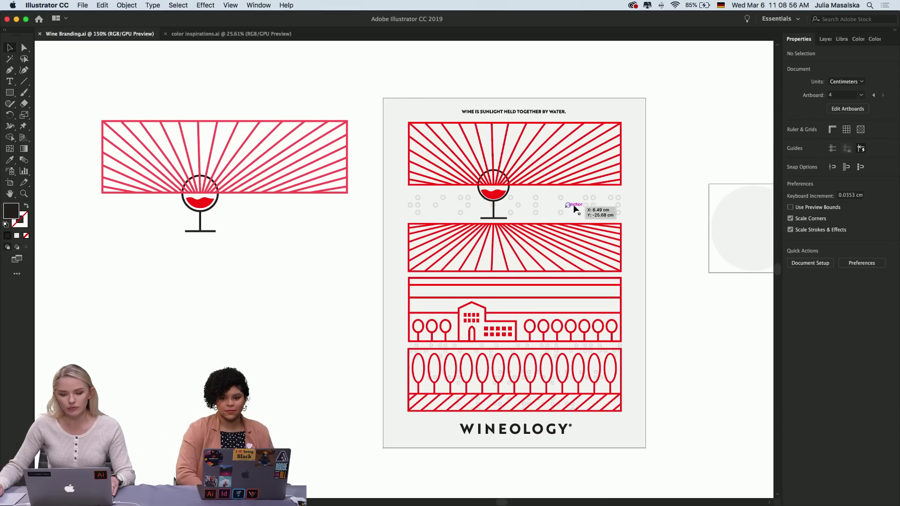
Examine the gradient-filled braille dots between the two sun-ray panels on the Wineology label, up close and in the whole composition
click(618, 206)
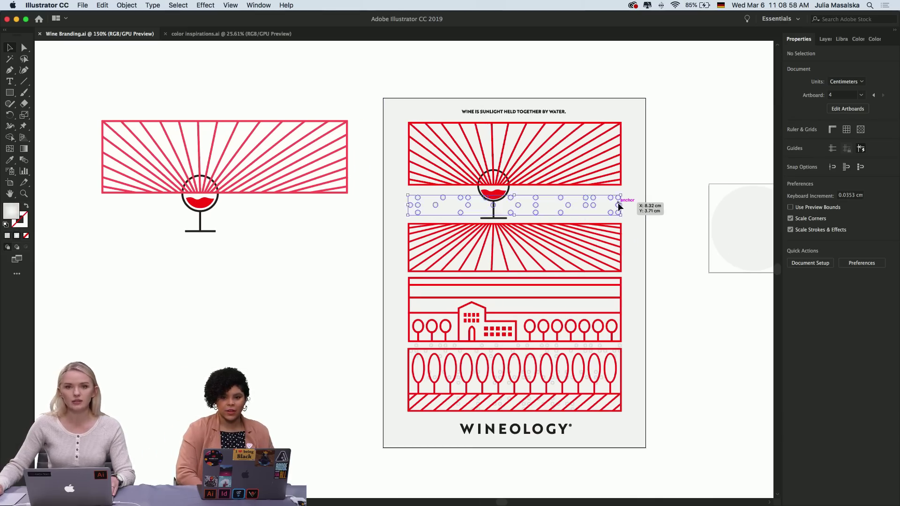
click(683, 177)
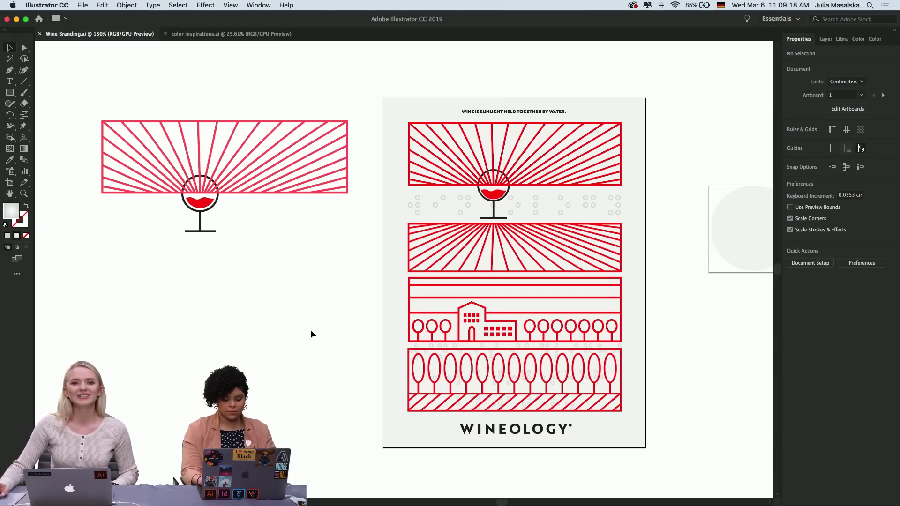
click(422, 212)
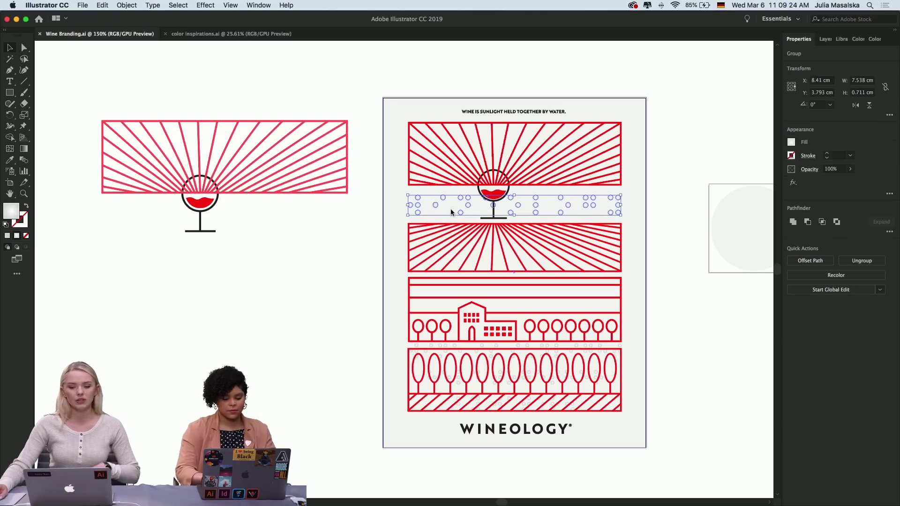
scroll(452, 214, up, 10)
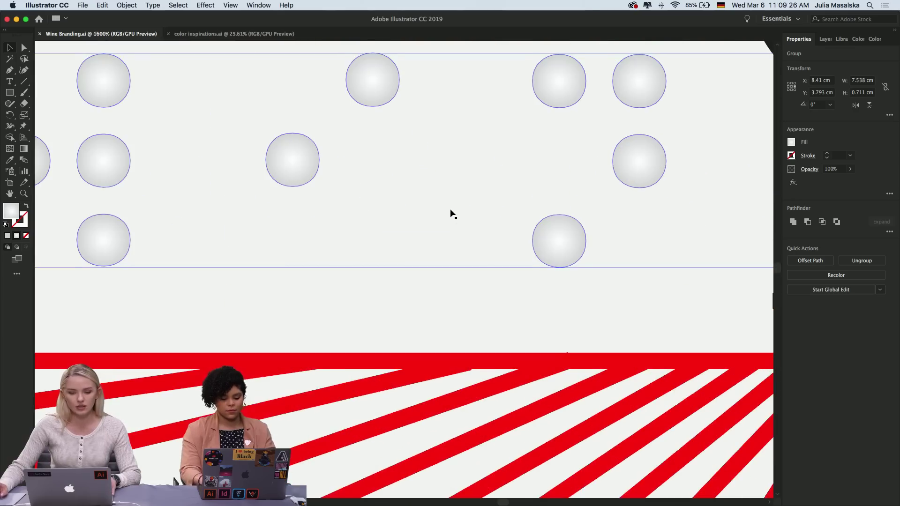
scroll(451, 214, left, 2)
click(417, 285)
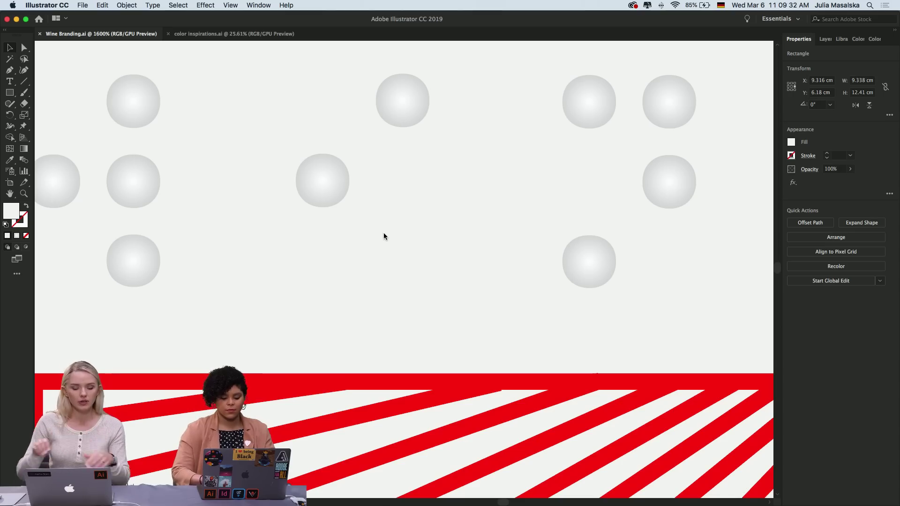
key(super+minus)
key(super+minus)
key(super+minus)
key(super+minus)
key(super+minus)
key(super+minus)
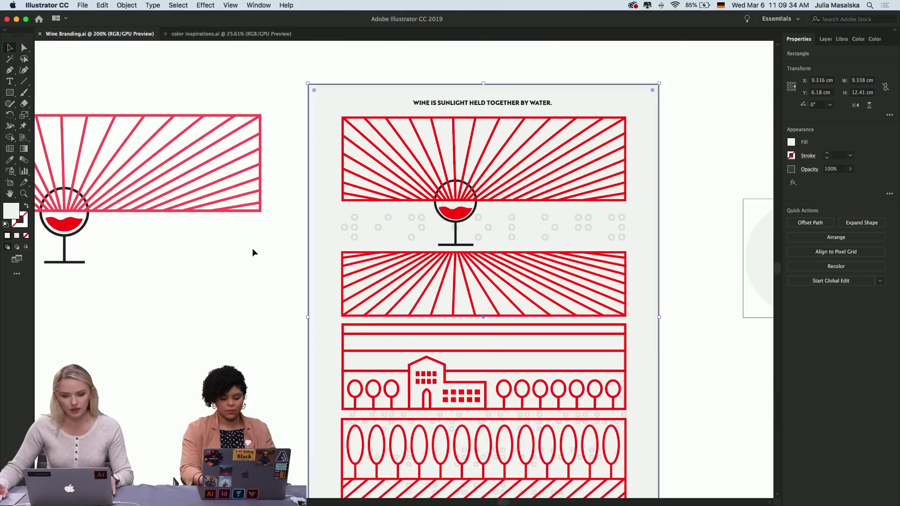
click(253, 249)
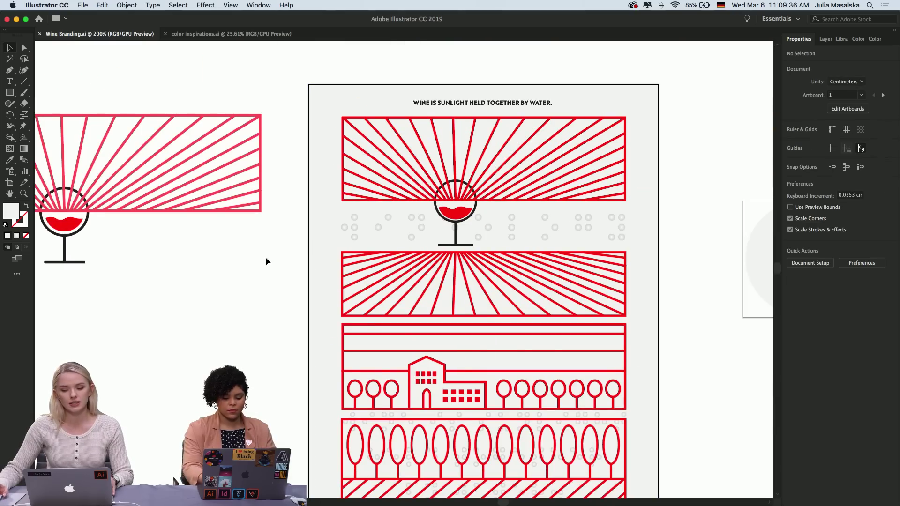
Locate the braille rows and the WINEOLOGY lettering in the document's Label section and examine them up close
scroll(266, 261, down, 3)
scroll(265, 261, up, 2)
scroll(266, 261, left, 5)
scroll(265, 260, up, 5)
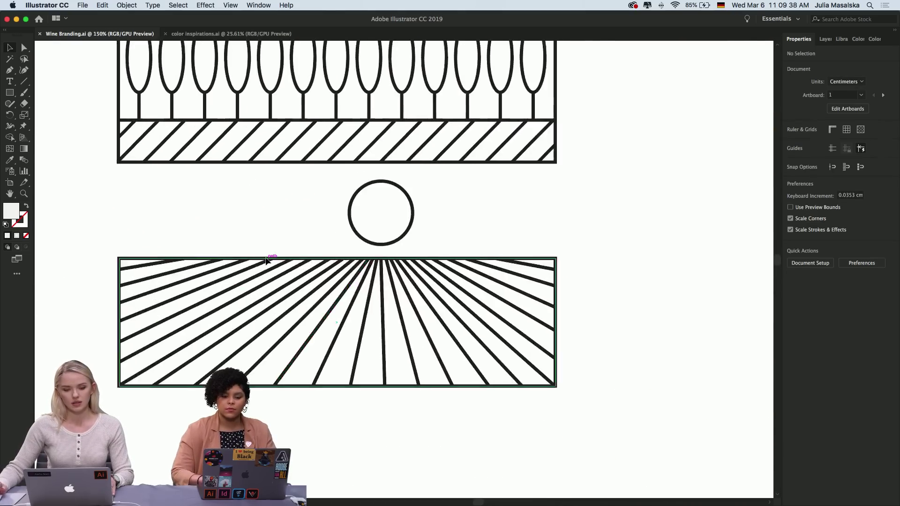
scroll(265, 257, down, 4)
scroll(267, 261, up, 1)
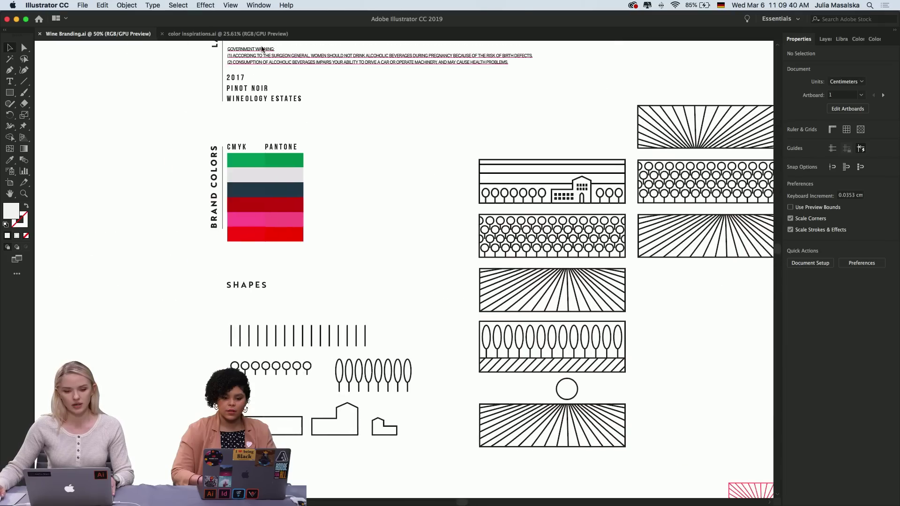
scroll(261, 47, up, 5)
scroll(270, 130, up, 6)
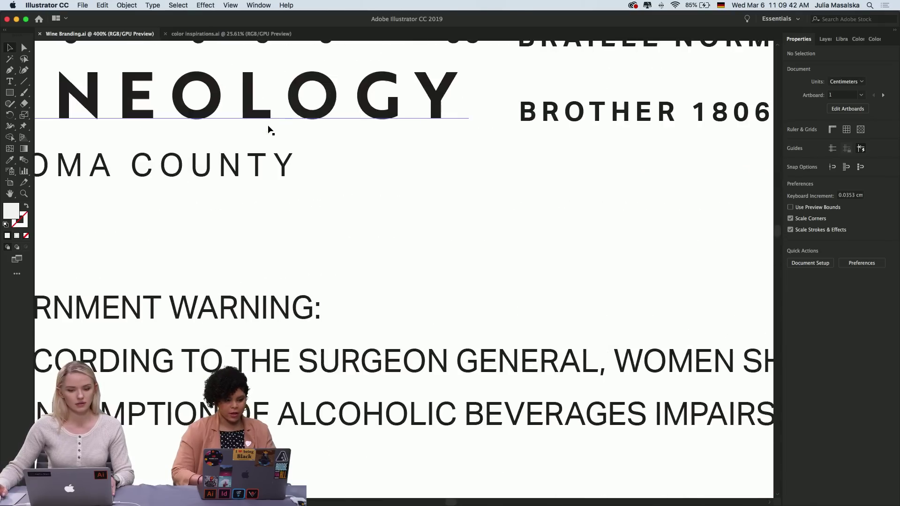
scroll(270, 130, up, 5)
scroll(269, 130, left, 3)
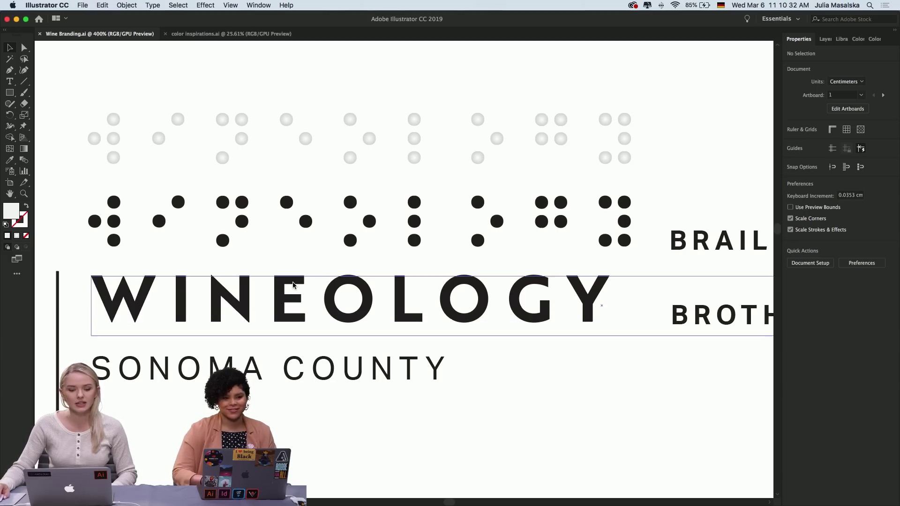
Try the Braille Normal font on the WINEOLOGY lettering and restore the Brother 1816 font
click(275, 297)
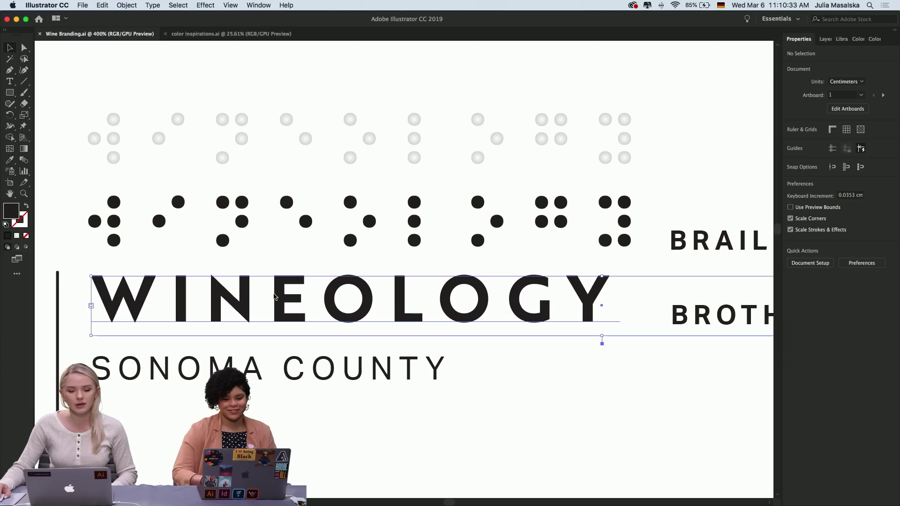
double_click(526, 311)
click(886, 222)
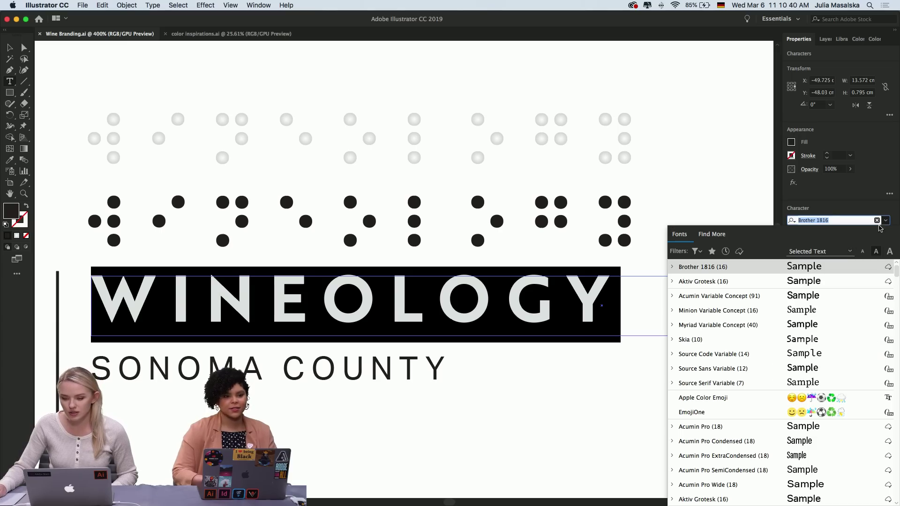
key(Down)
key(Down)
click(840, 223)
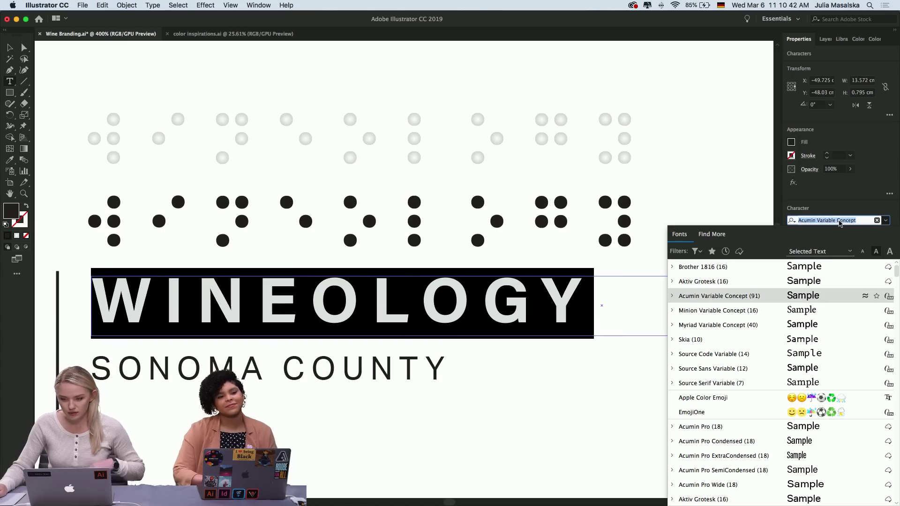
text(brai)
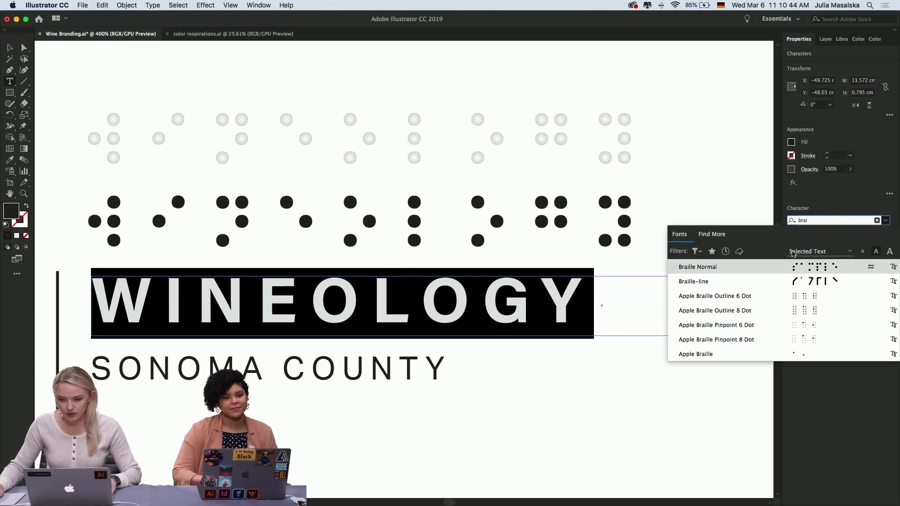
click(735, 268)
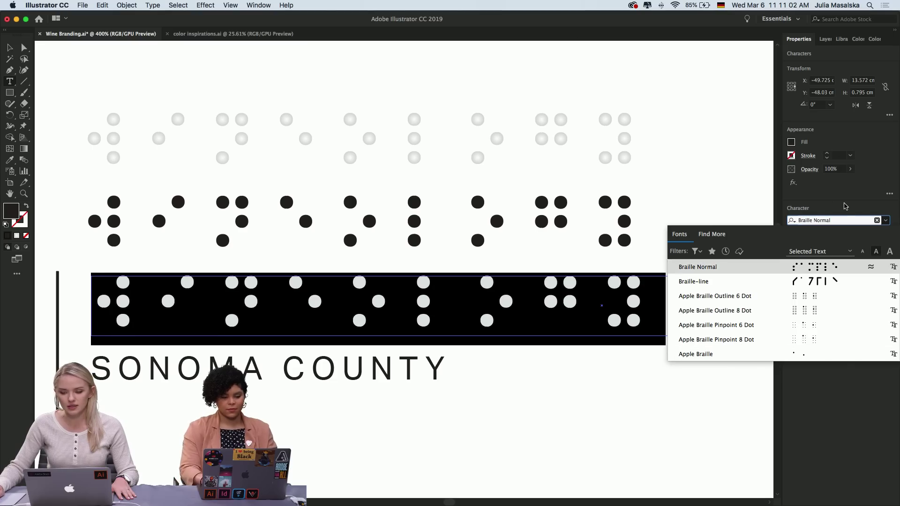
key(Escape)
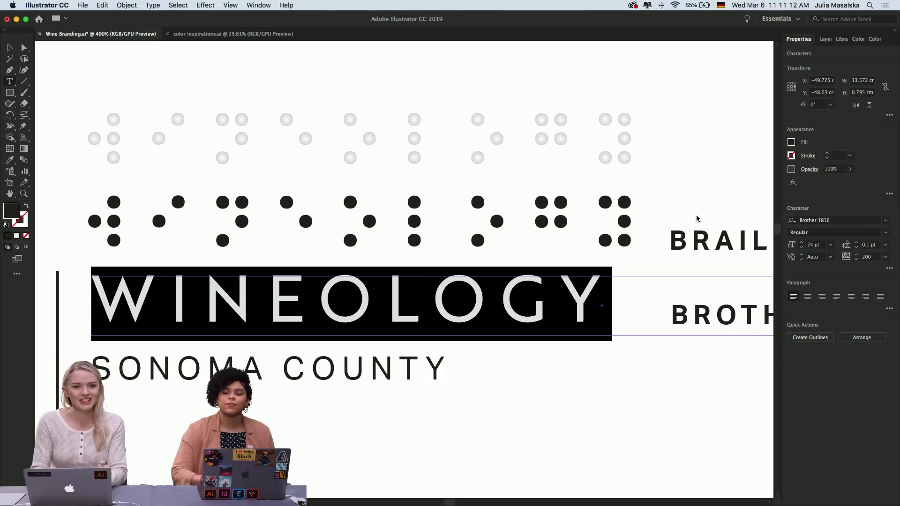
key(super+shift+a)
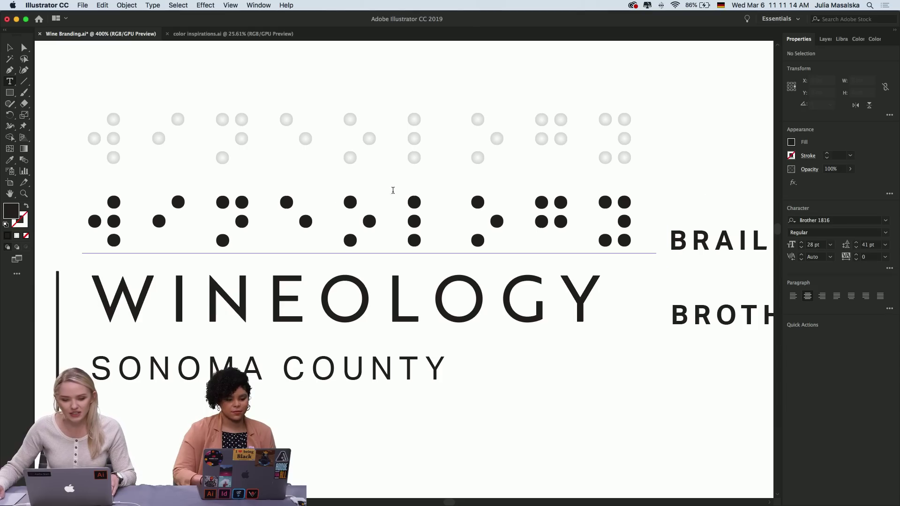
Inspect the black braille text row above WINEOLOGY and the group of gradient-filled dots above it
click(222, 231)
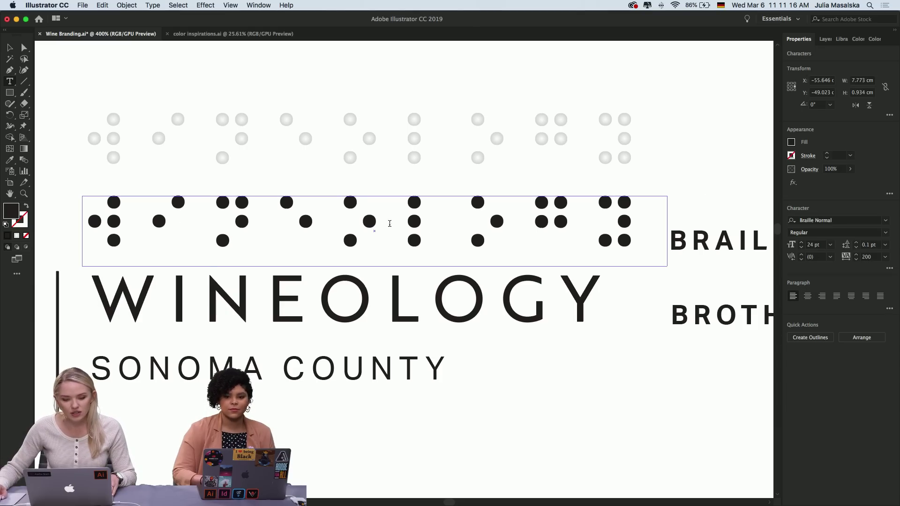
drag(621, 218, 146, 220)
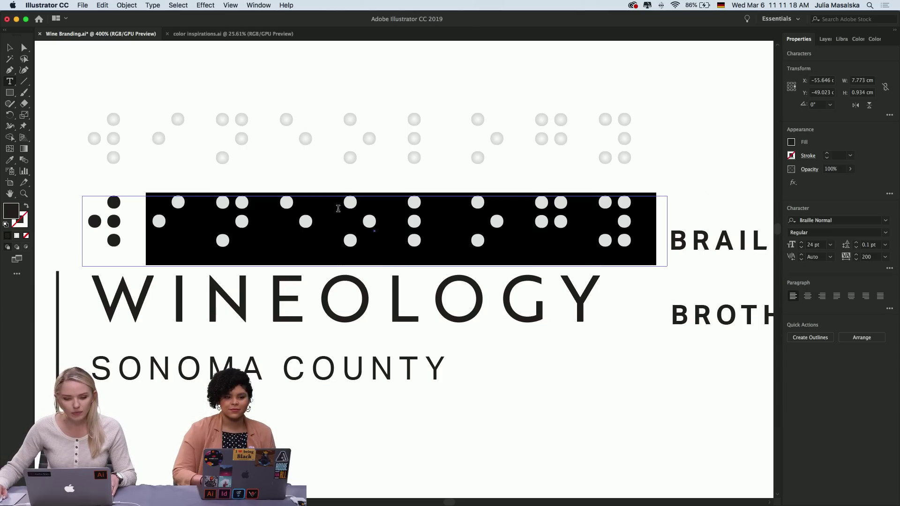
key(super+shift+a)
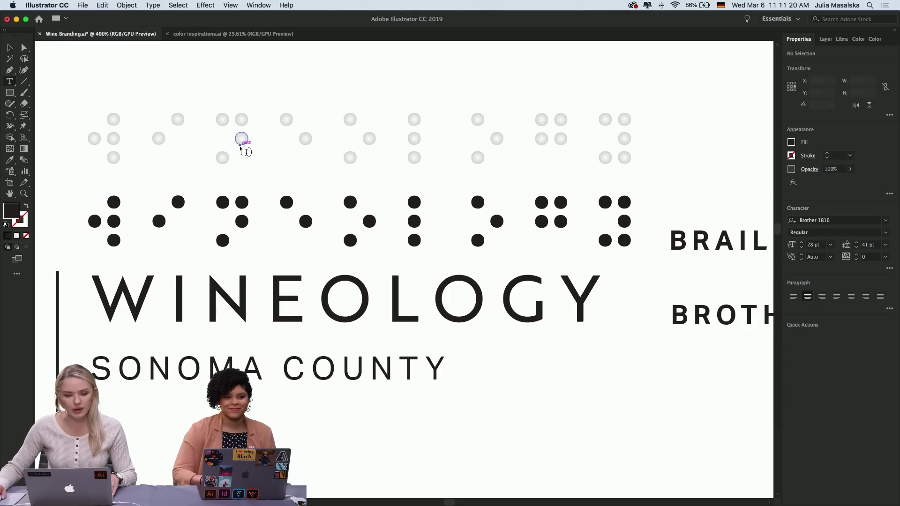
click(7, 49)
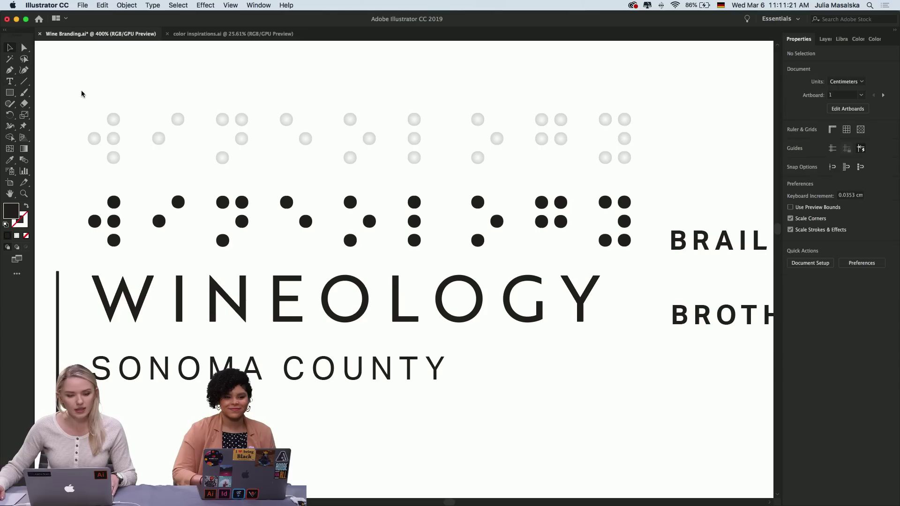
click(224, 160)
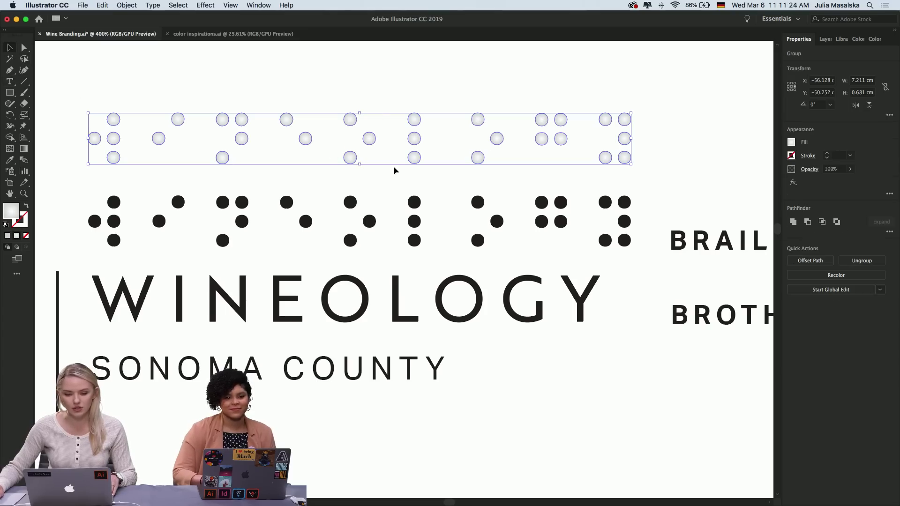
Duplicate the black braille text above the gradient dot row and convert the copy to outlines
scroll(393, 170, down, 2)
drag(407, 152, 406, 106)
click(472, 111)
right_click(494, 111)
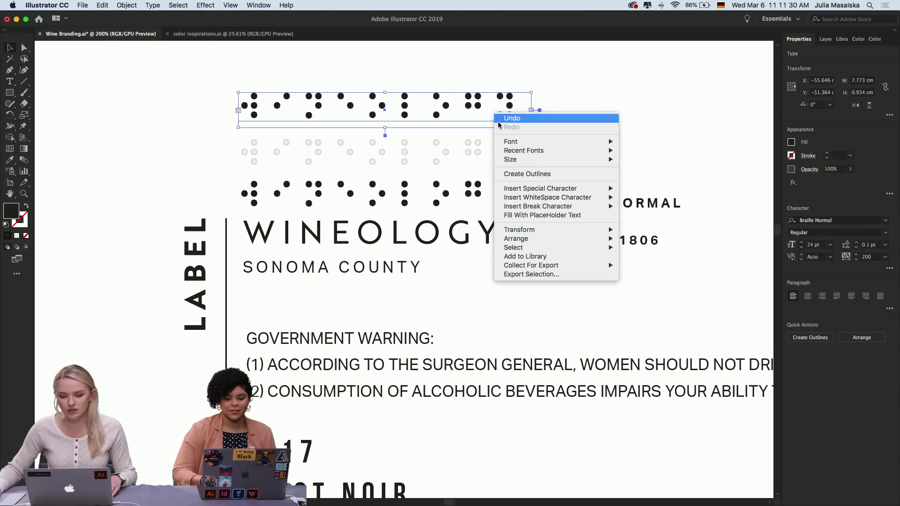
click(517, 177)
Ungroup the outlined braille copy and release its compound path into separate dots
right_click(479, 107)
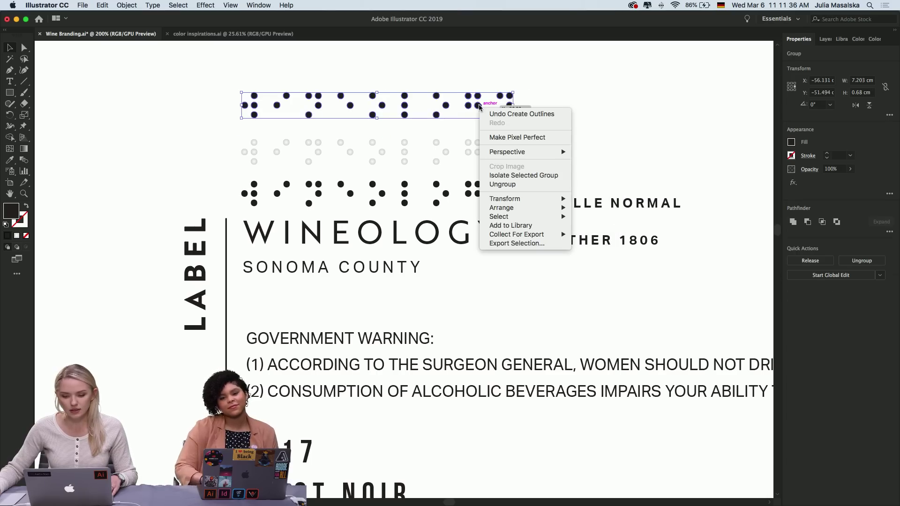
click(529, 184)
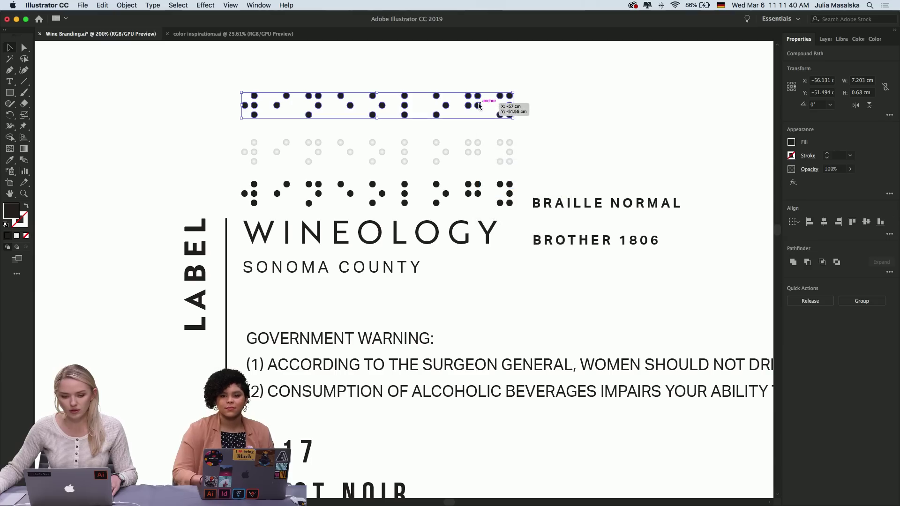
right_click(479, 106)
click(525, 165)
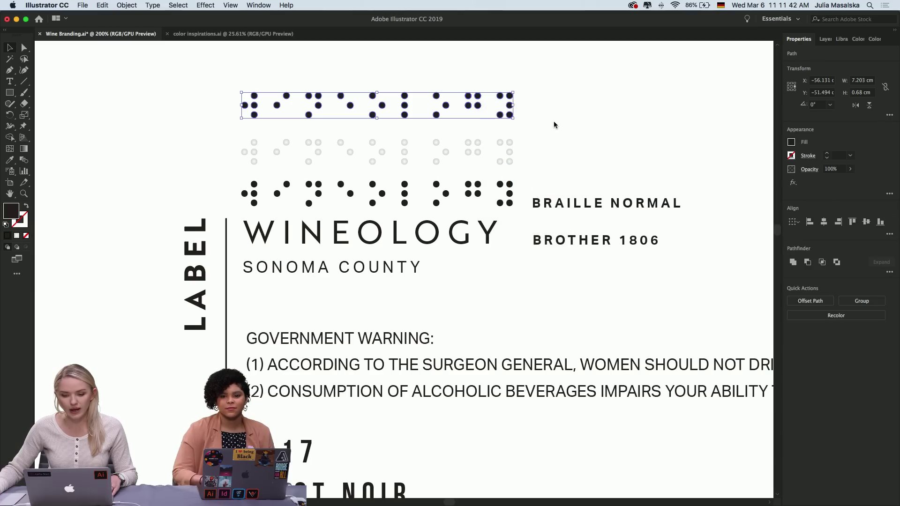
click(538, 121)
scroll(538, 121, up, 3)
scroll(525, 140, up, 2)
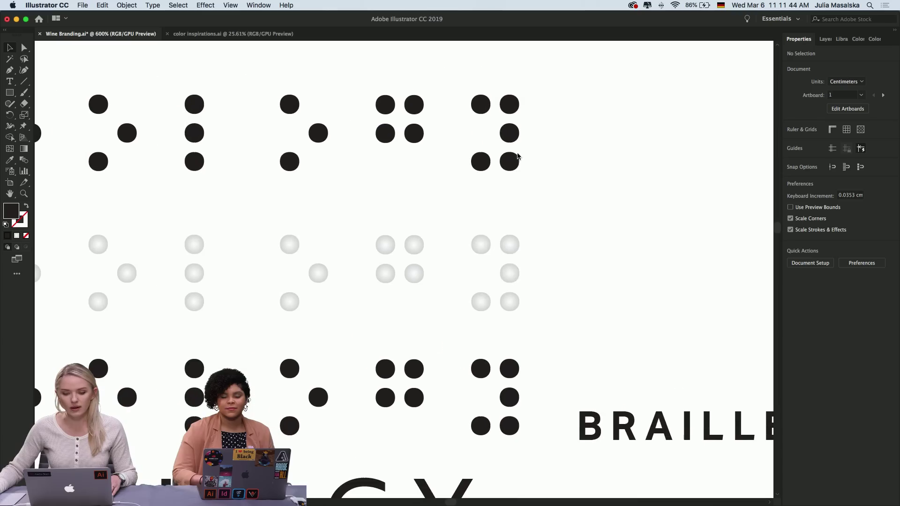
Examine the three braille rows against the WINEOLOGY lettering and the BRAILLE NORMAL and BROTHER 1806 font labels
click(515, 163)
click(558, 162)
scroll(558, 163, down, 3)
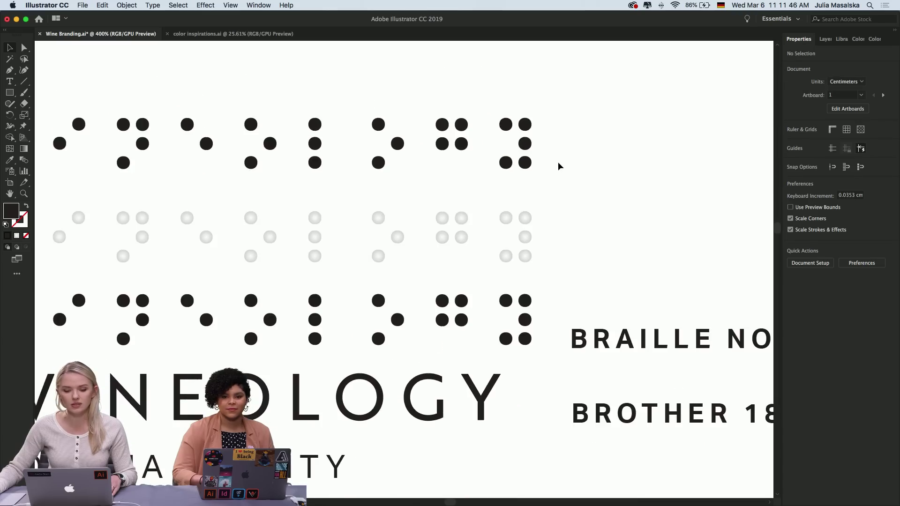
scroll(558, 161, up, 2)
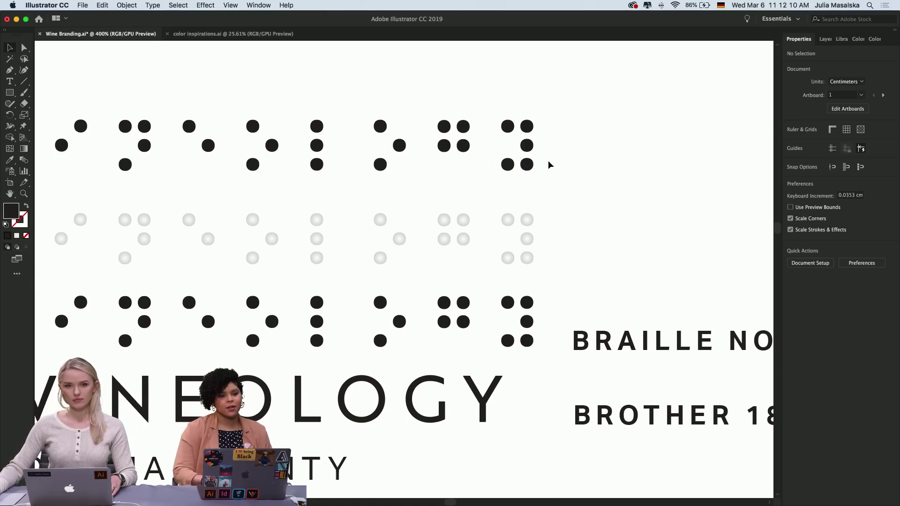
alt+scroll(549, 161, down, 1)
scroll(549, 160, down, 1)
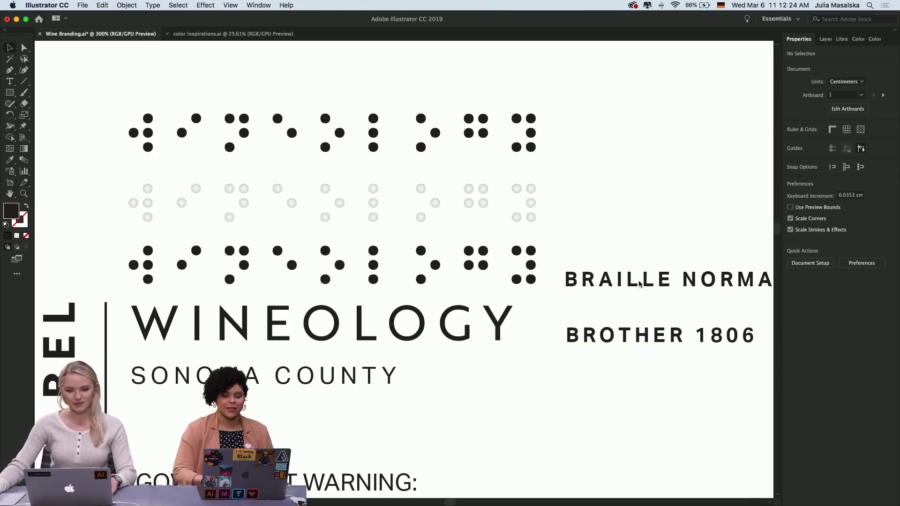
scroll(570, 271, down, 1)
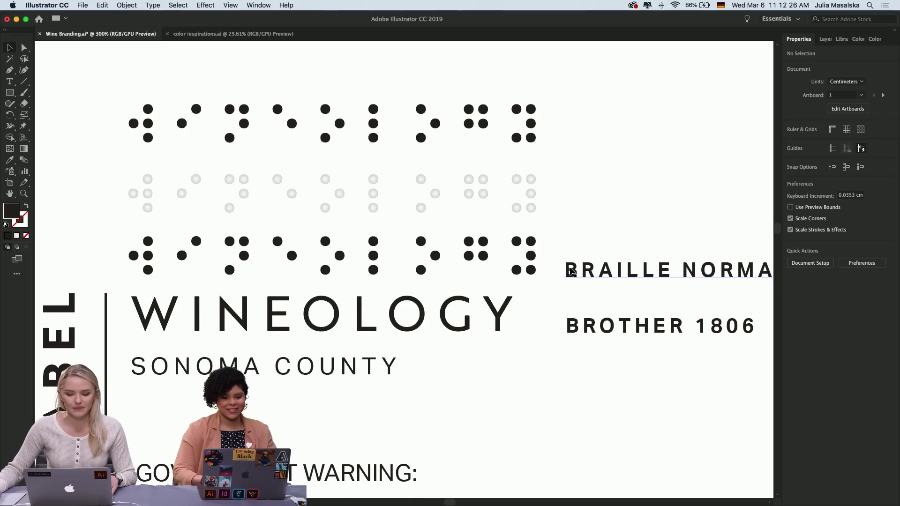
scroll(570, 270, right, 4)
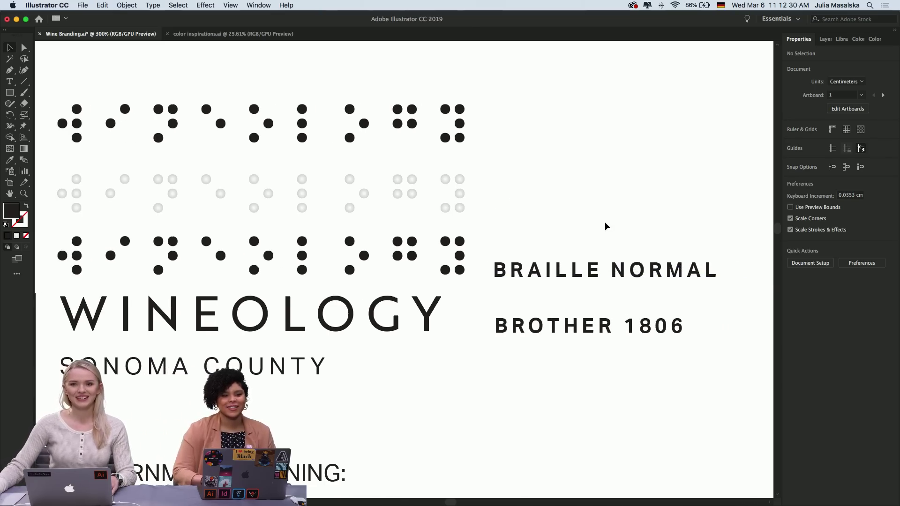
scroll(601, 226, left, 4)
scroll(600, 227, up, 1)
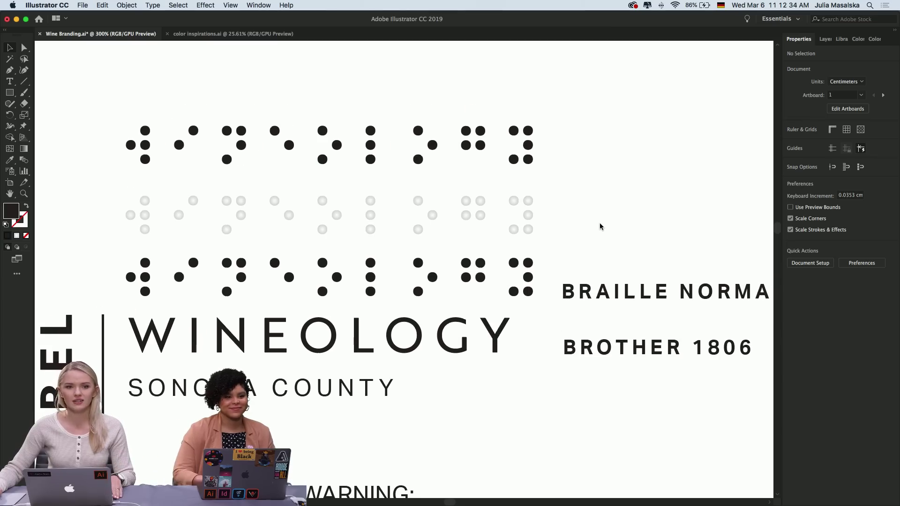
scroll(600, 227, up, 1)
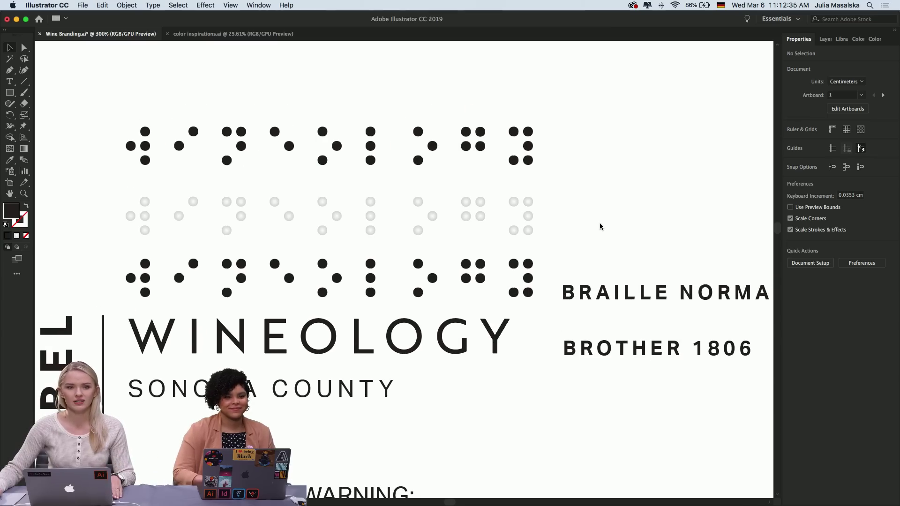
Delete the whole row of released black braille dots above the gradient-filled dots
click(513, 160)
click(568, 187)
drag(553, 111, 133, 171)
click(575, 186)
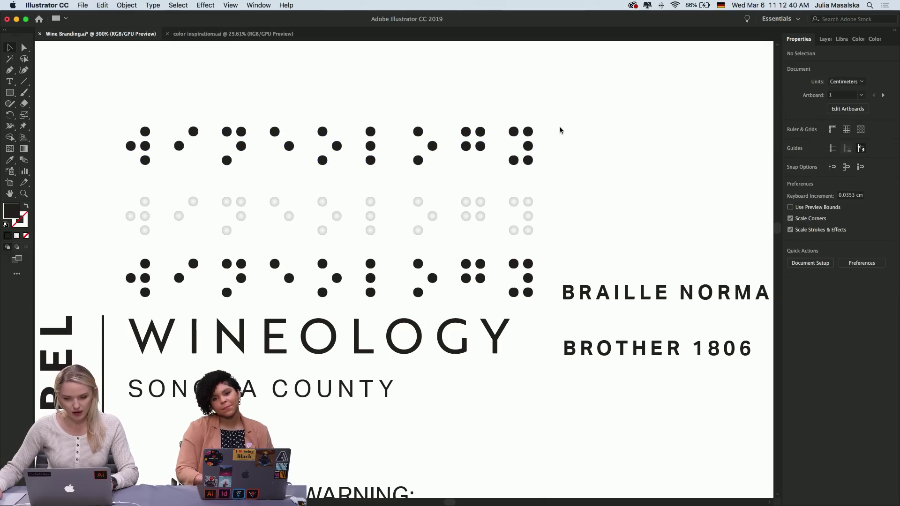
drag(558, 126, 95, 170)
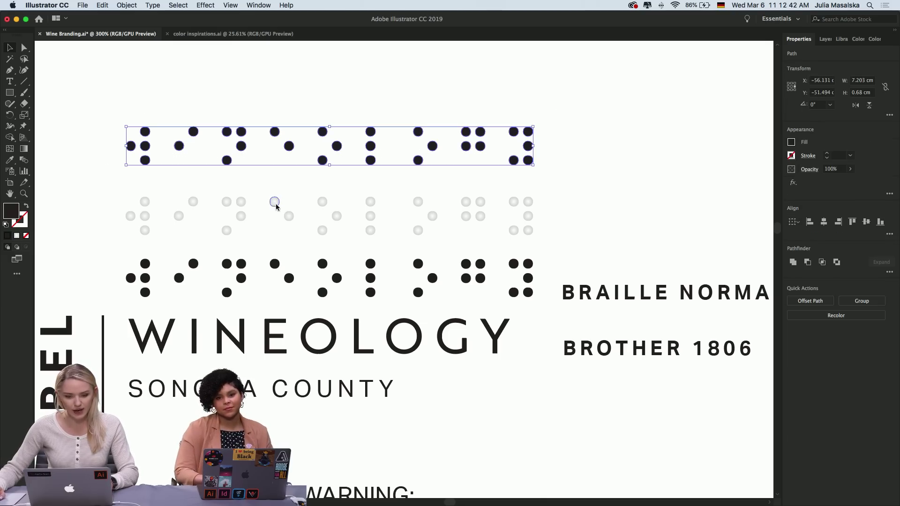
key(Delete)
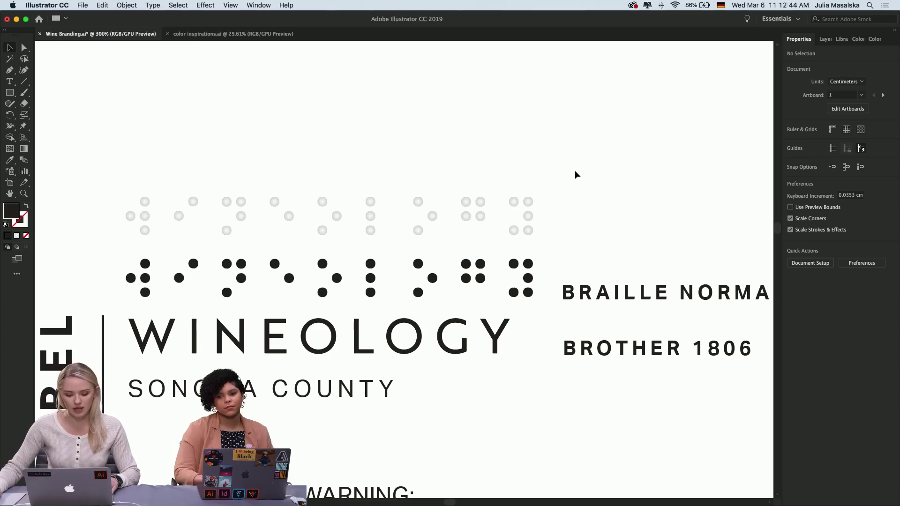
Duplicate the quote WINE IS SUNLIGHT HELD TOGETHER BY WATER. into the gap below the list of quotes
key(super+minus)
key(super+minus)
scroll(576, 175, up, 5)
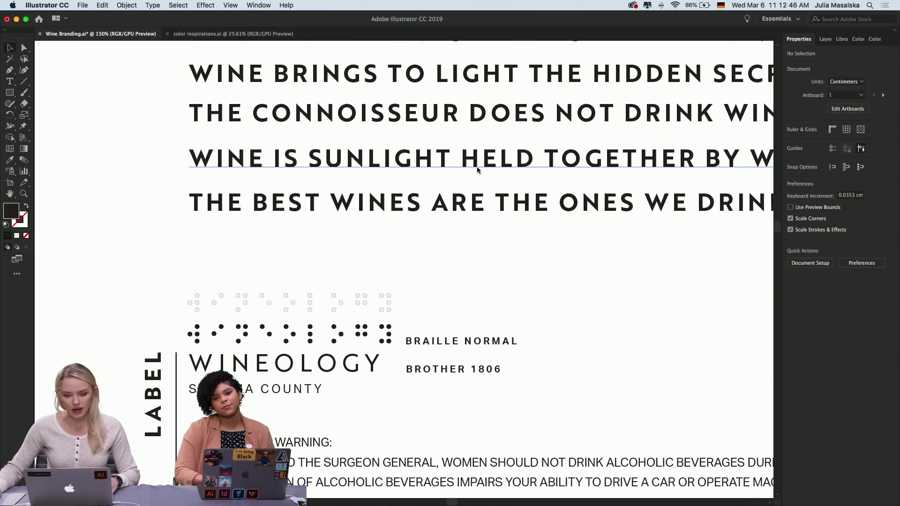
drag(475, 168, 476, 257)
scroll(580, 247, right, 5)
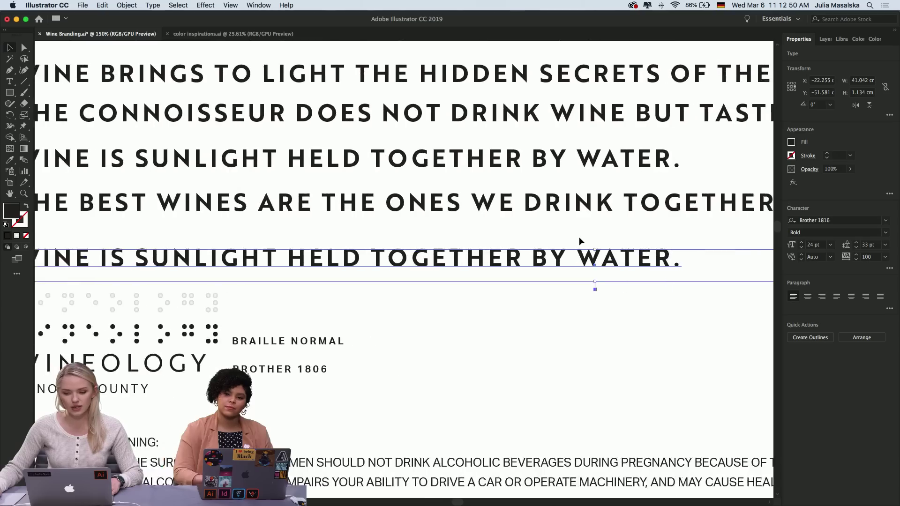
scroll(581, 243, left, 3)
Try the Braille Normal font on the duplicated quote and undo the font change
triple_click(557, 258)
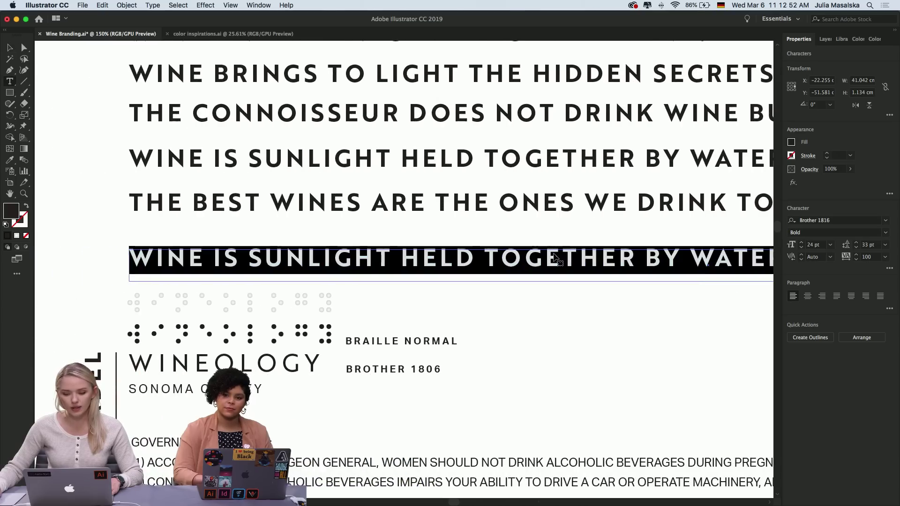
click(566, 258)
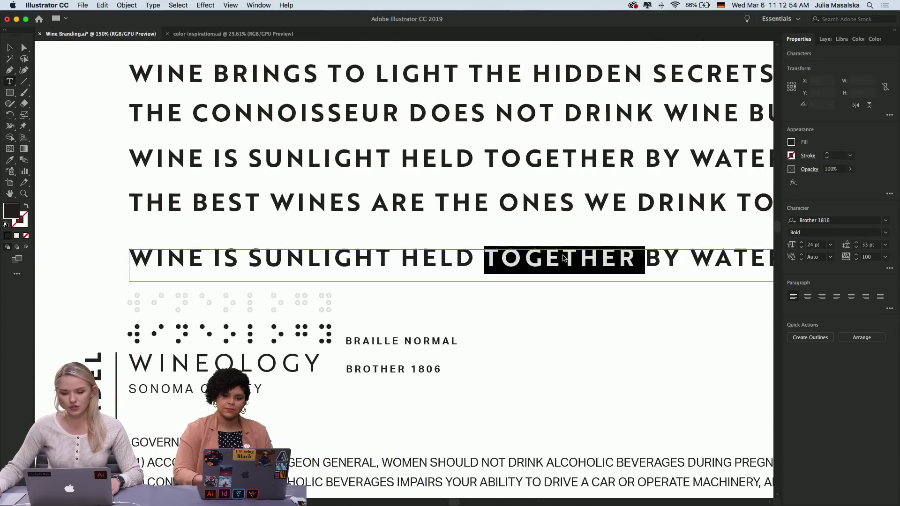
triple_click(565, 257)
click(865, 220)
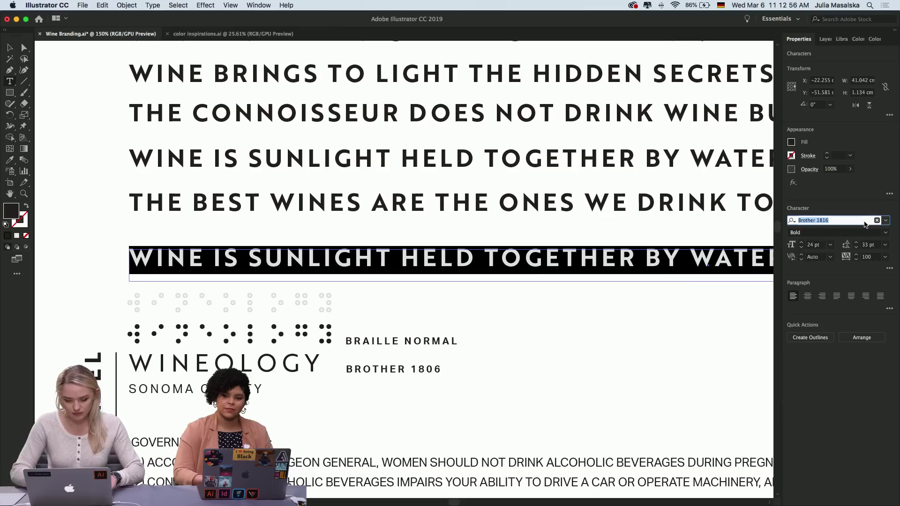
text(brail)
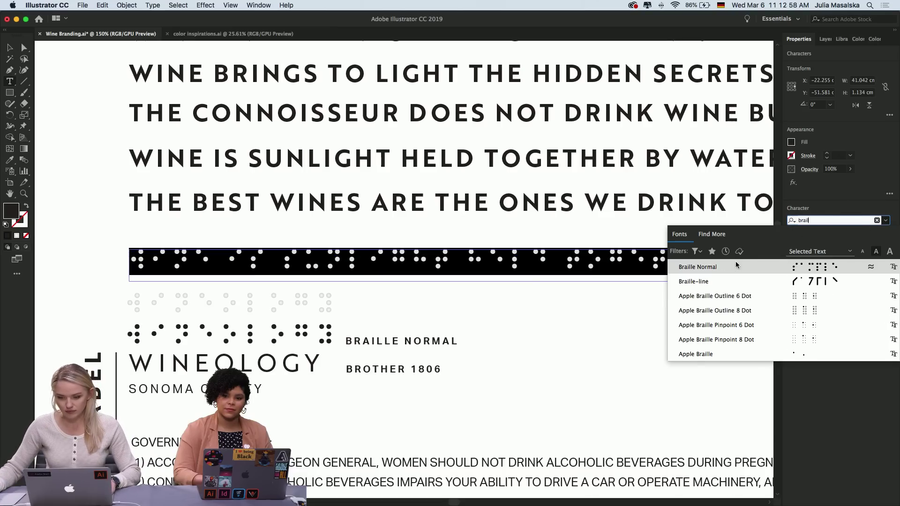
click(728, 266)
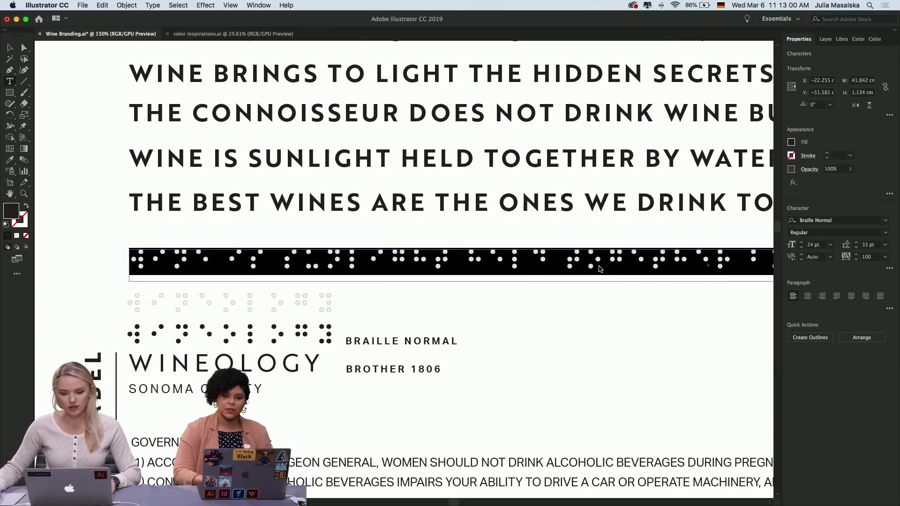
key(super+z)
Break the duplicated quote into a new line before HELD and extend its text frame to about 3.1 cm high
key(super+minus)
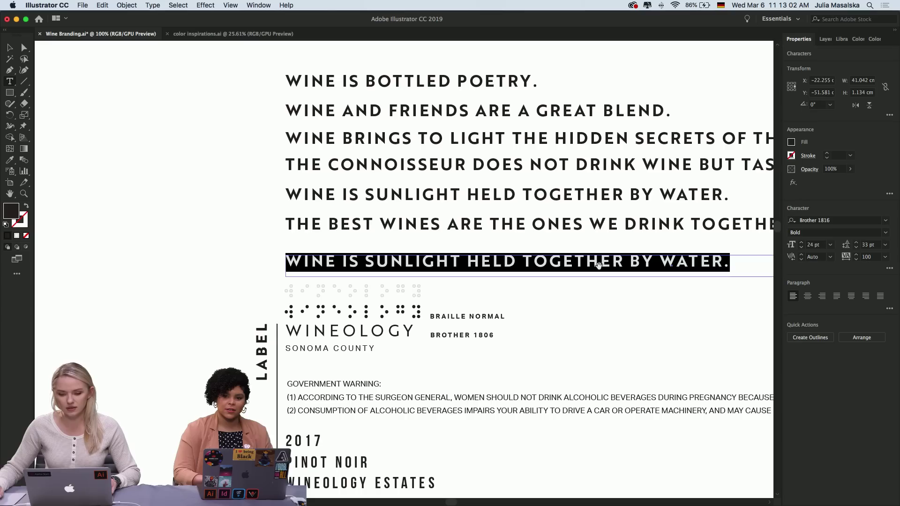
key(super+equal)
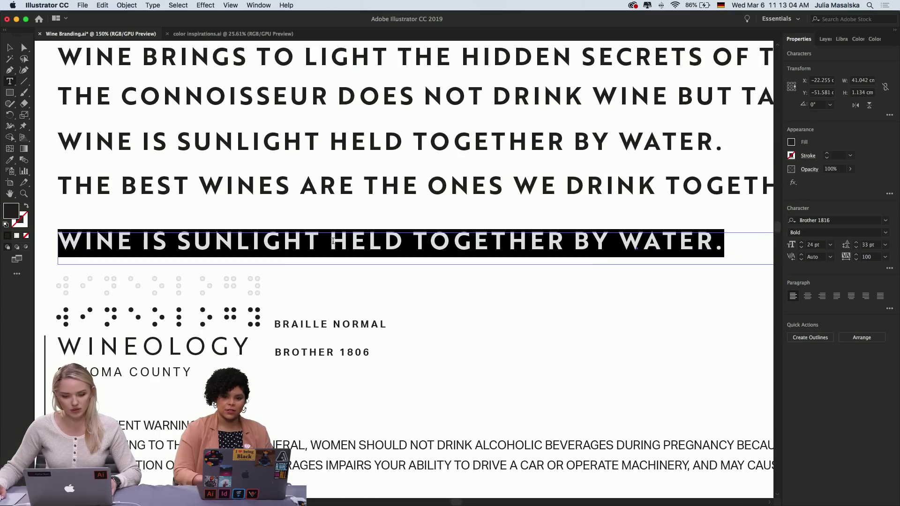
click(332, 242)
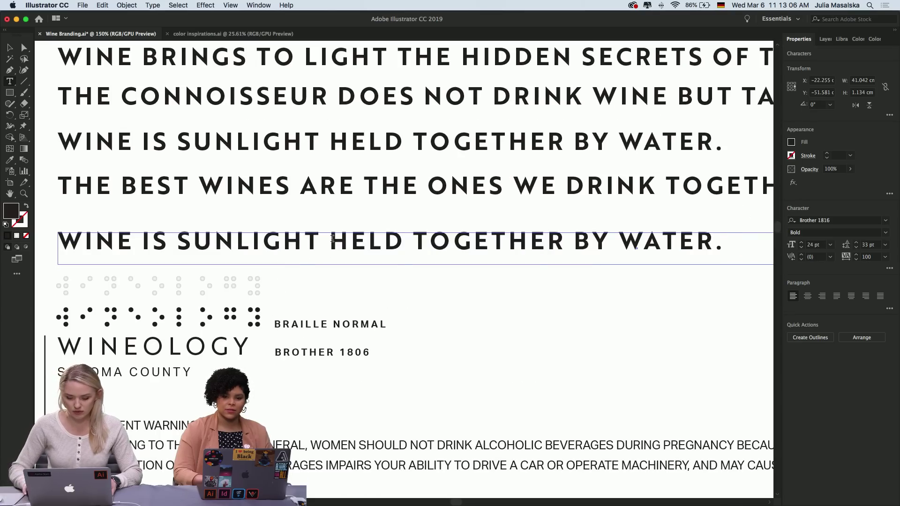
key(shift+End)
key(BackSpace)
key(Escape)
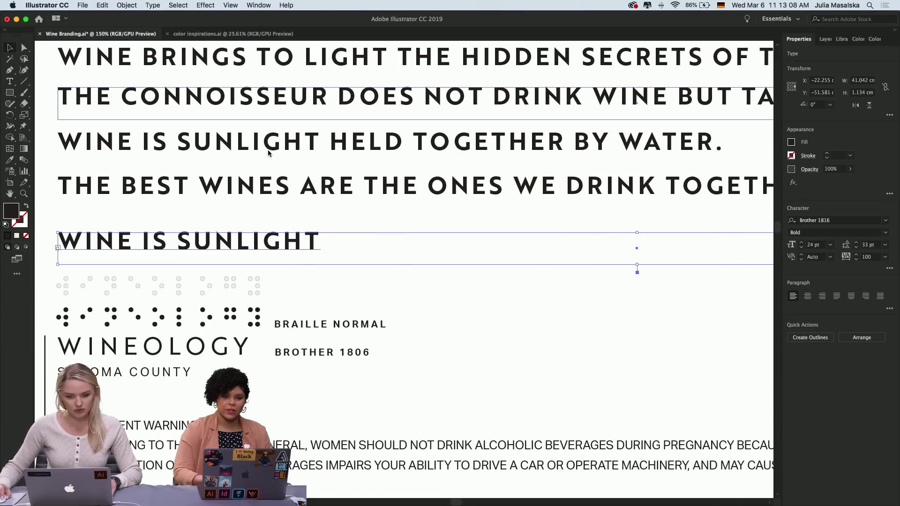
drag(637, 267, 637, 321)
scroll(438, 293, left, 5)
scroll(438, 293, left, 5)
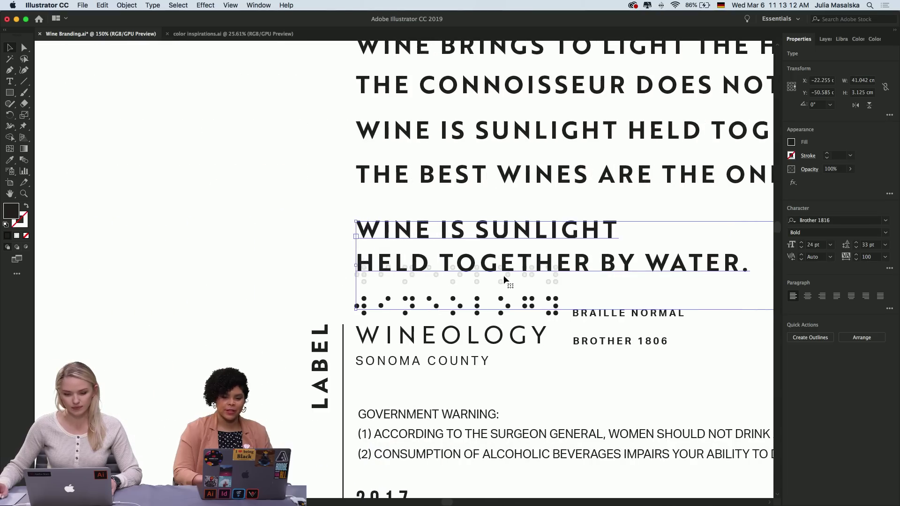
Move the duplicated quote to the empty area left of the label artwork and break it before BY WATER
drag(628, 268, 198, 276)
scroll(197, 276, left, 10)
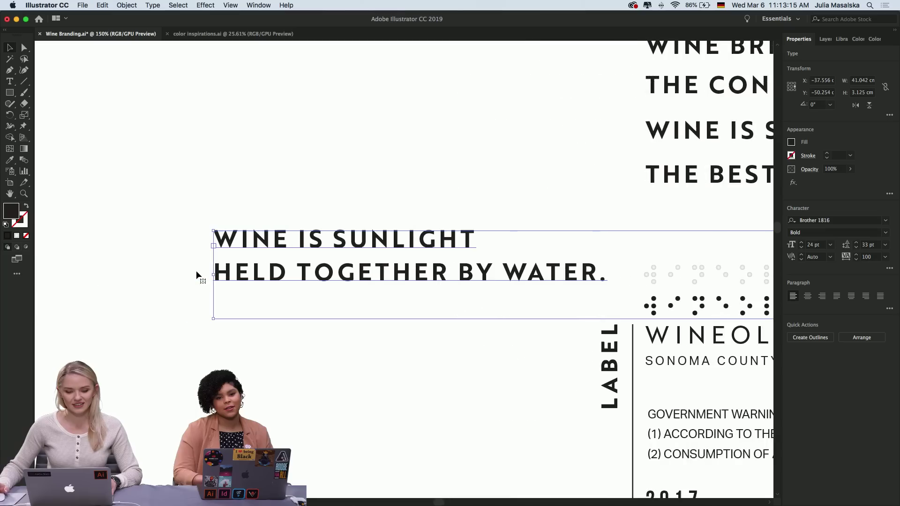
double_click(449, 275)
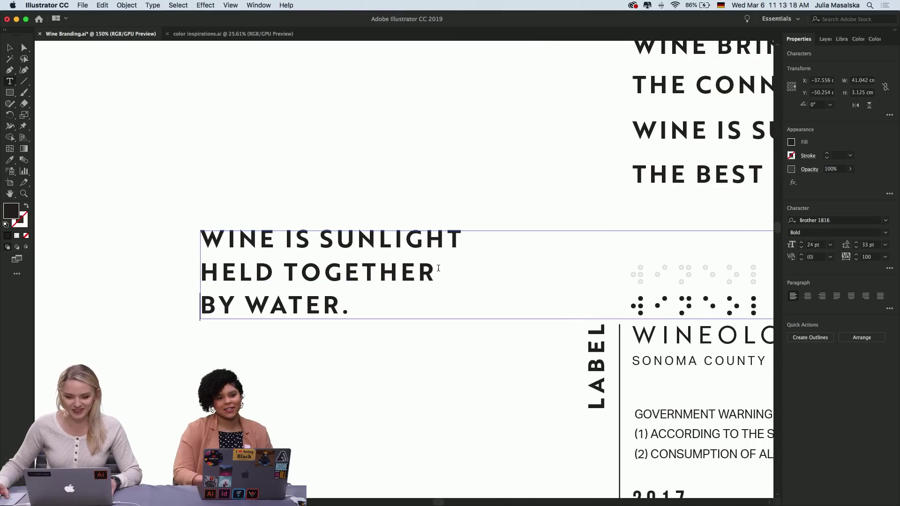
Centre-align the three-line quote and move it back into the empty area left of the label artwork
drag(349, 306, 148, 228)
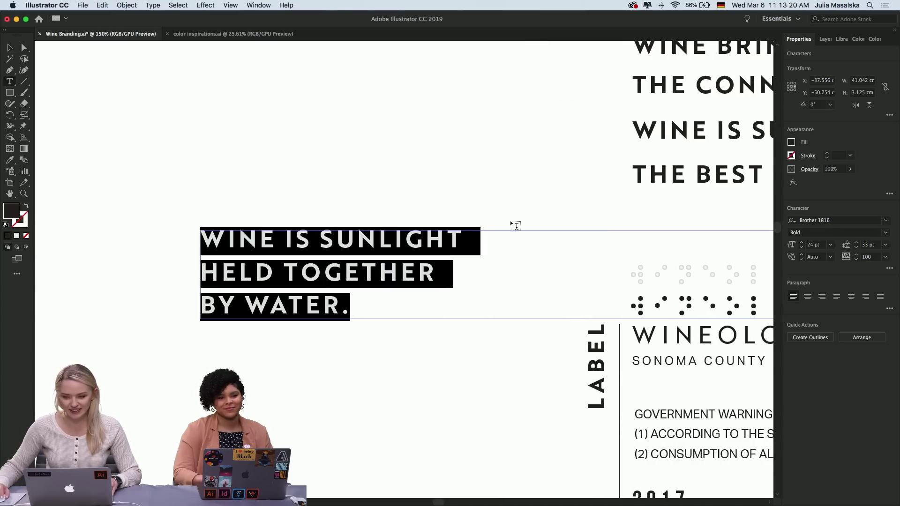
click(886, 221)
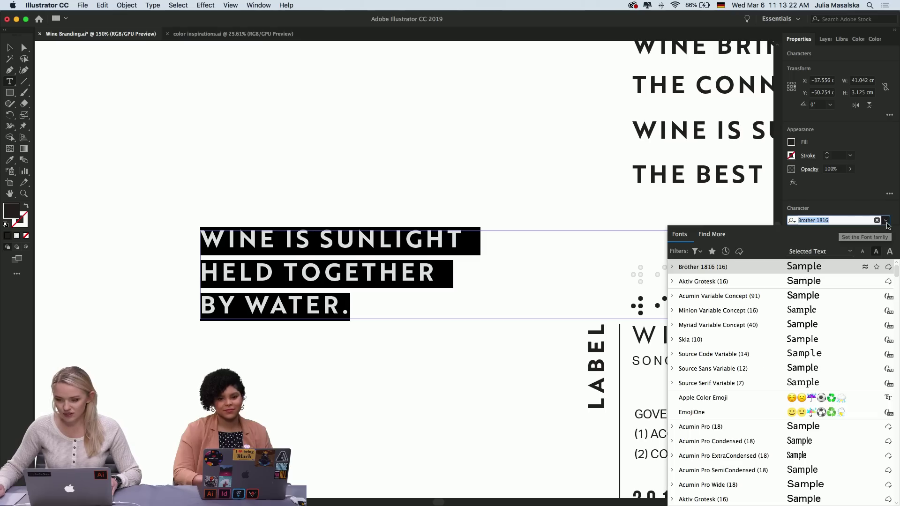
click(883, 213)
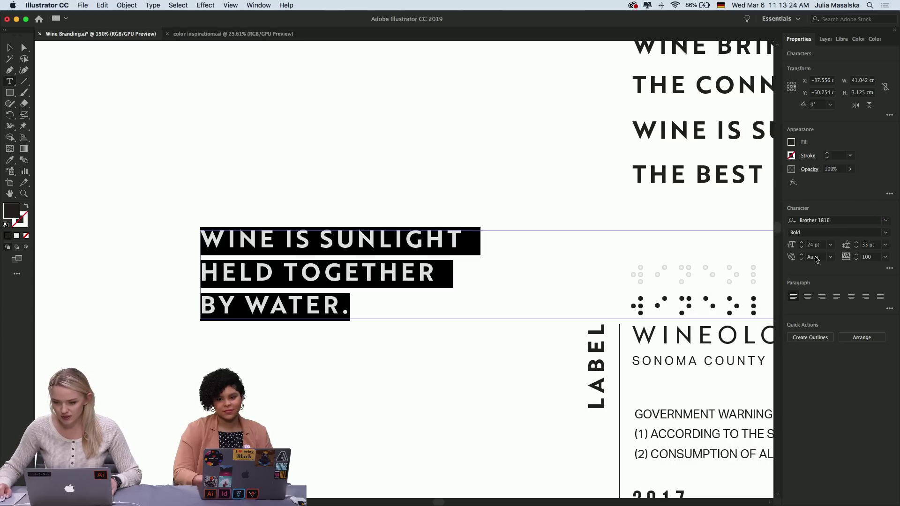
click(813, 296)
scroll(605, 232, right, 5)
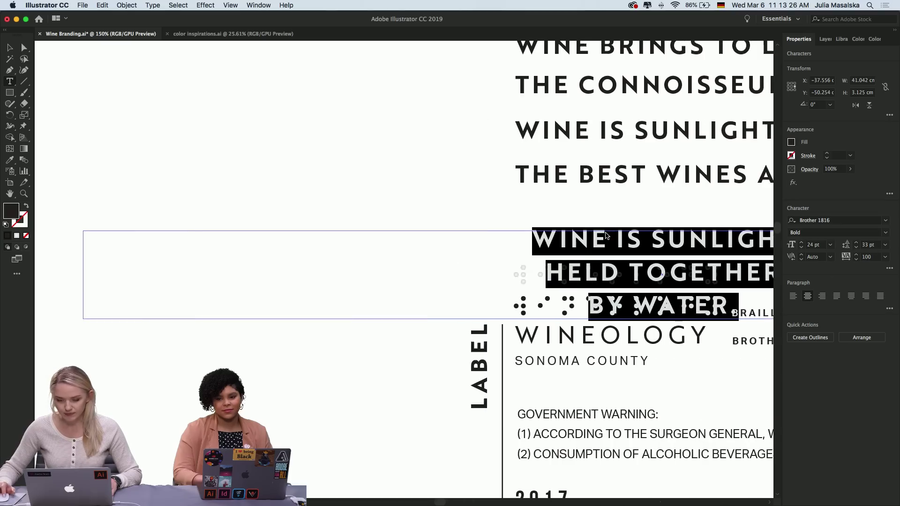
click(9, 47)
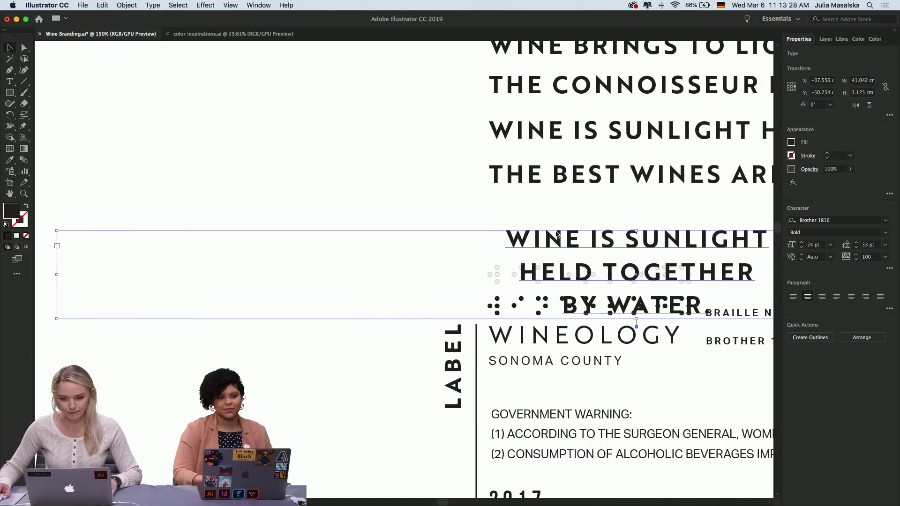
drag(557, 233, 135, 208)
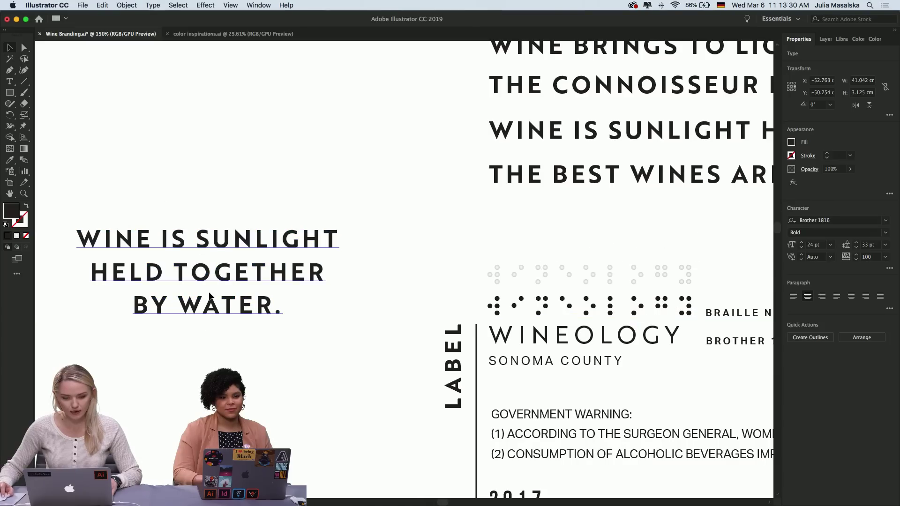
Set all three lines of the centred quote in the Braille Normal font
triple_click(209, 294)
click(285, 313)
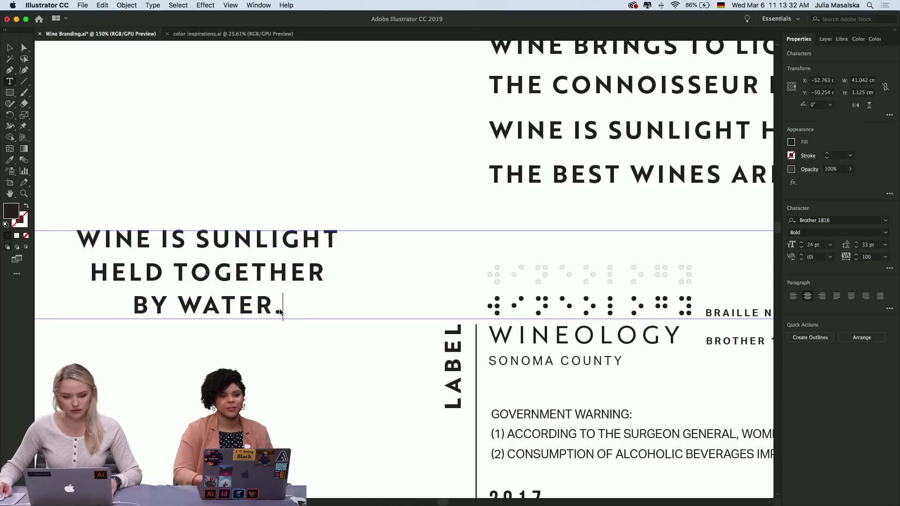
drag(281, 311, 69, 225)
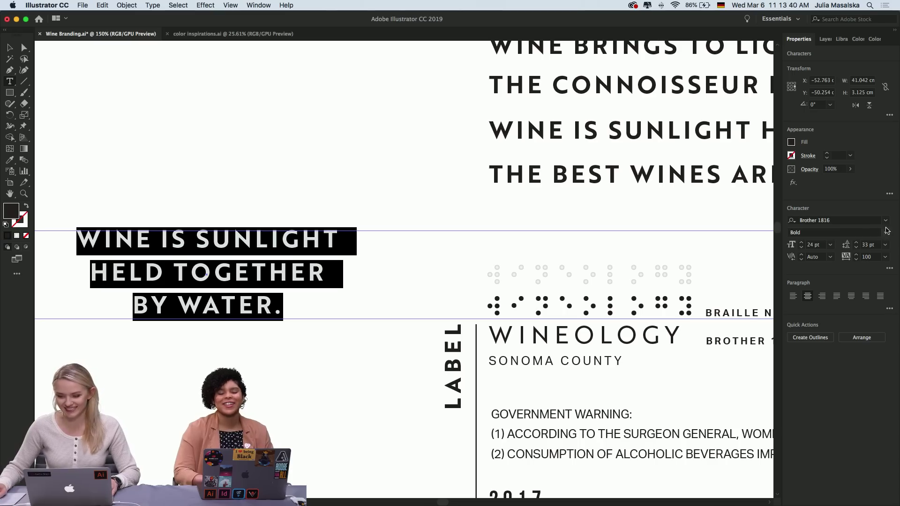
click(886, 221)
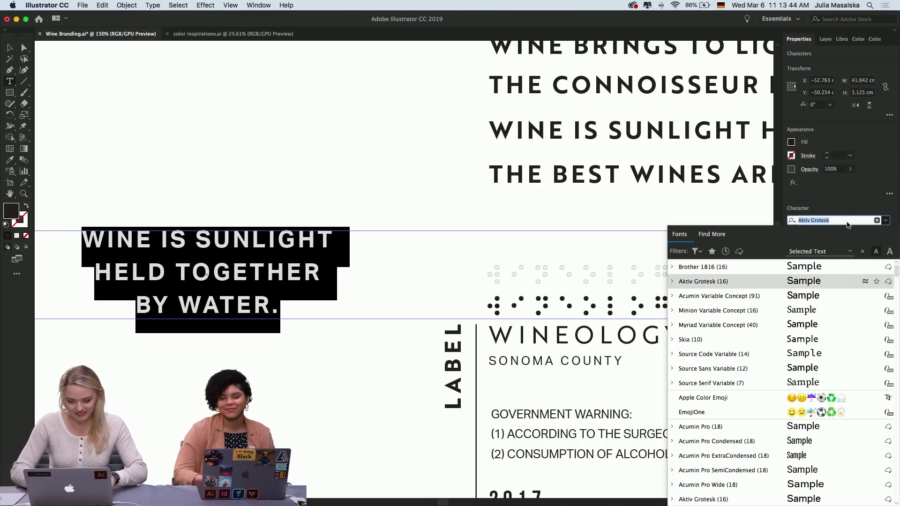
text(brai)
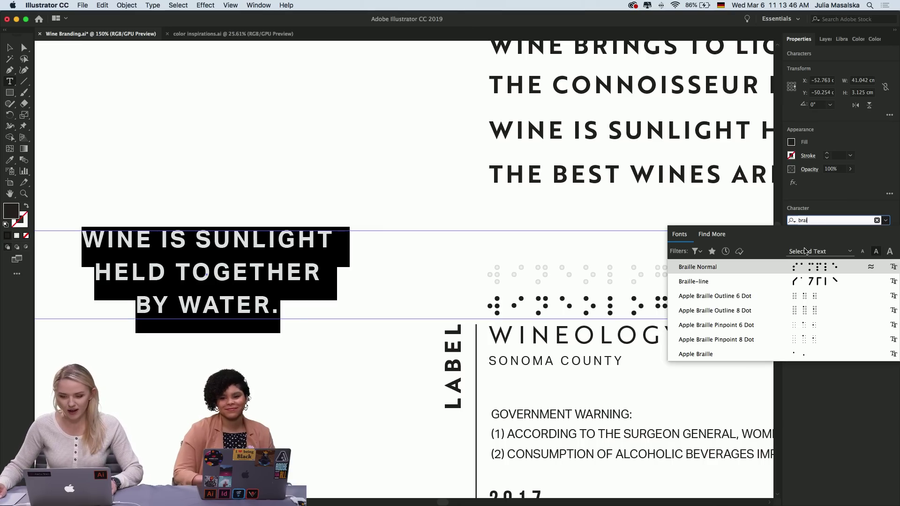
click(781, 265)
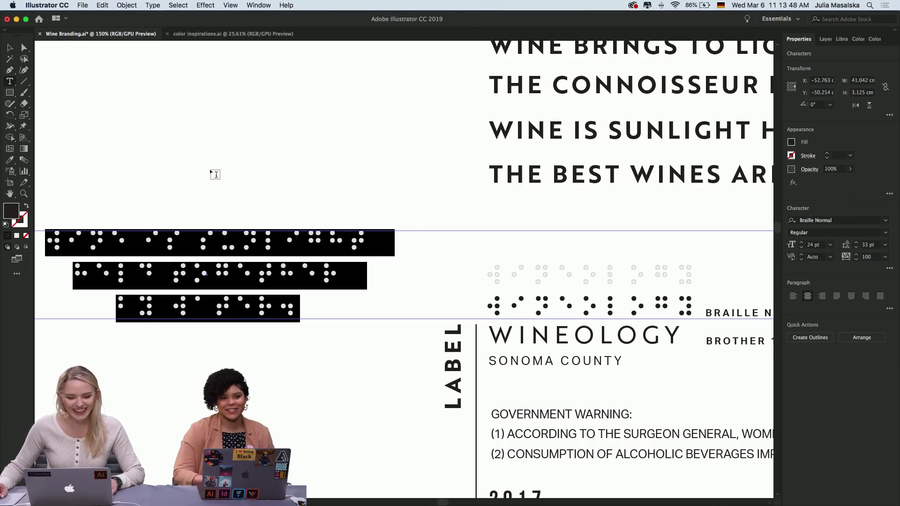
Set the tracking of all three lines of the braille quote to 0
click(9, 44)
click(207, 146)
scroll(207, 146, left, 5)
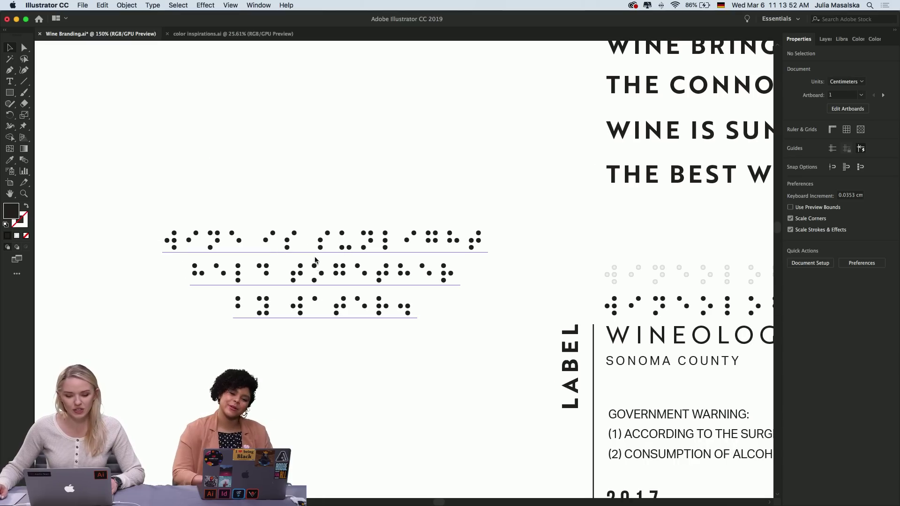
click(317, 273)
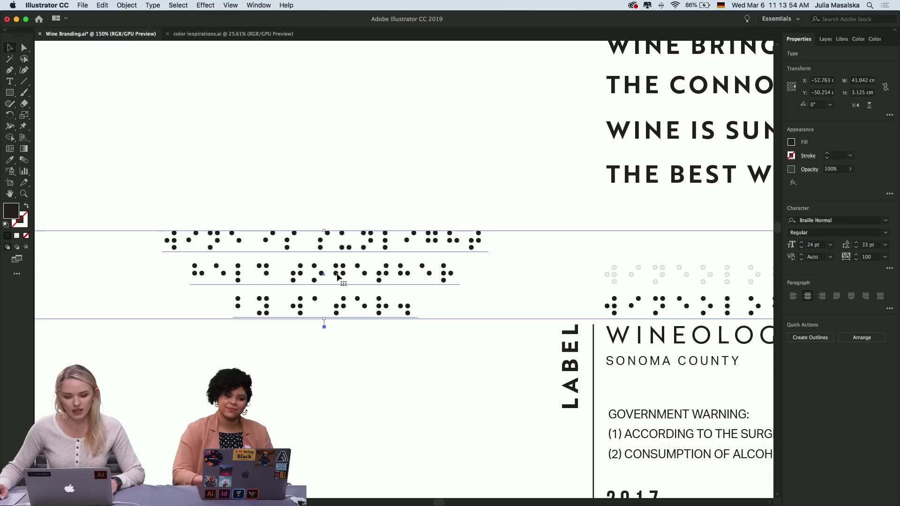
double_click(408, 307)
drag(412, 312, 155, 239)
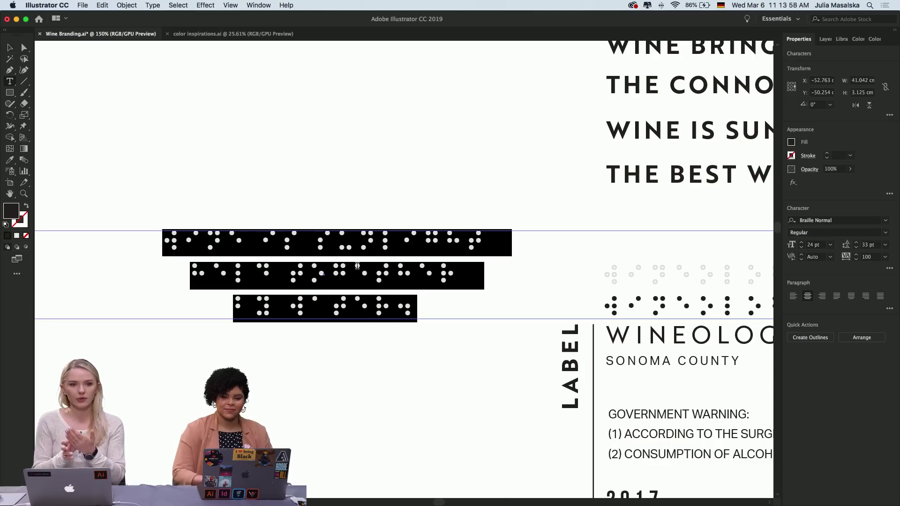
scroll(532, 254, down, 1)
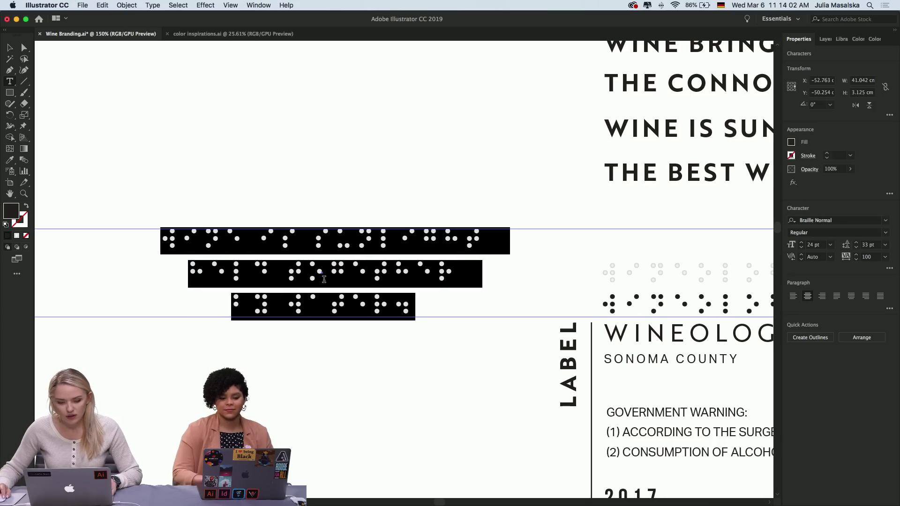
click(886, 257)
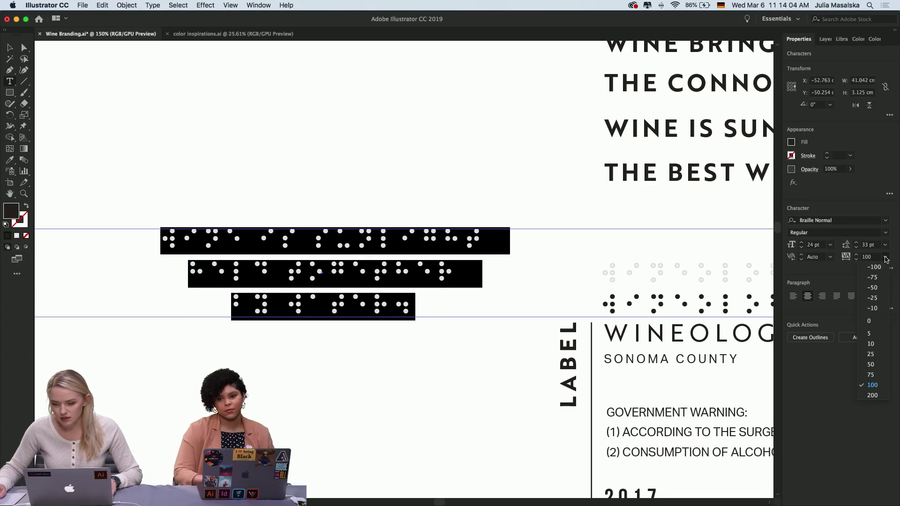
click(868, 321)
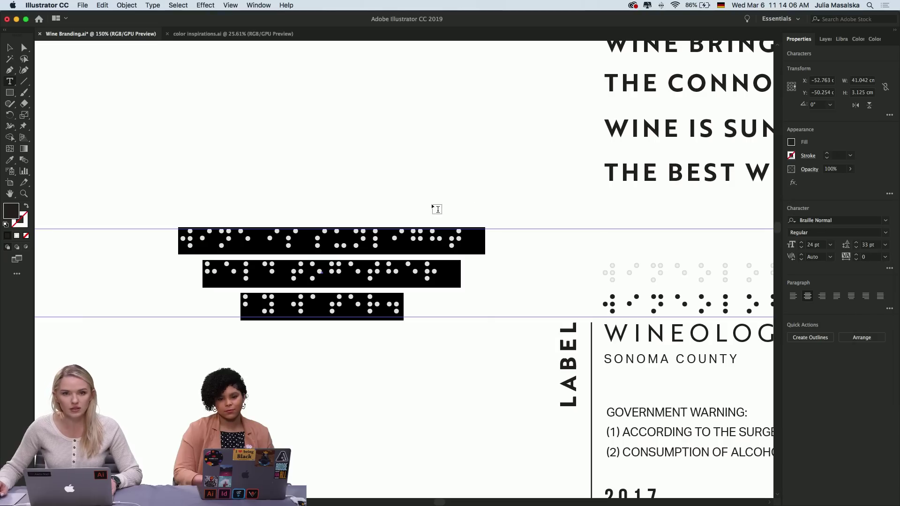
Convert the three-line braille quote to outlines
click(9, 48)
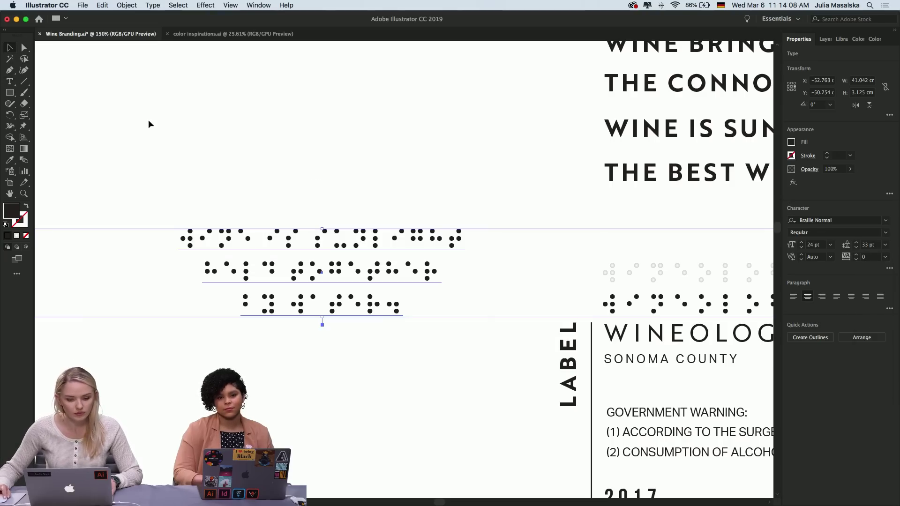
right_click(356, 247)
click(391, 312)
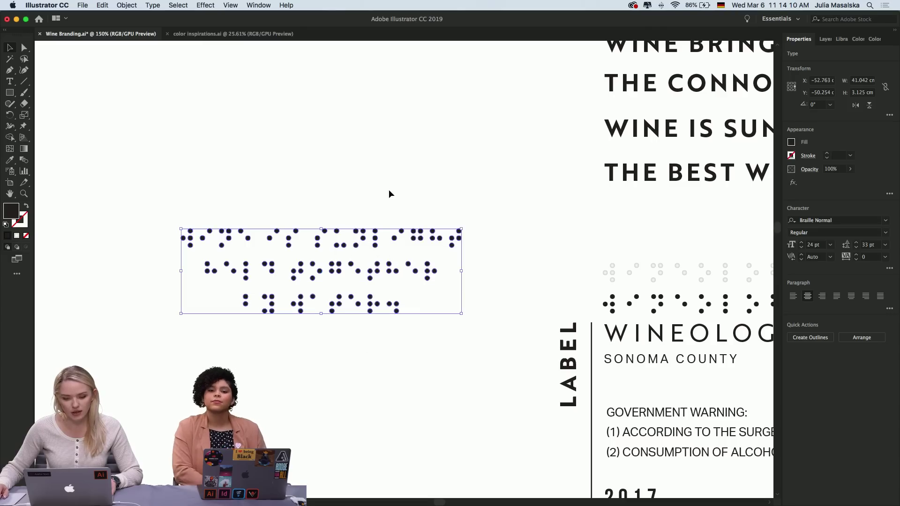
click(471, 238)
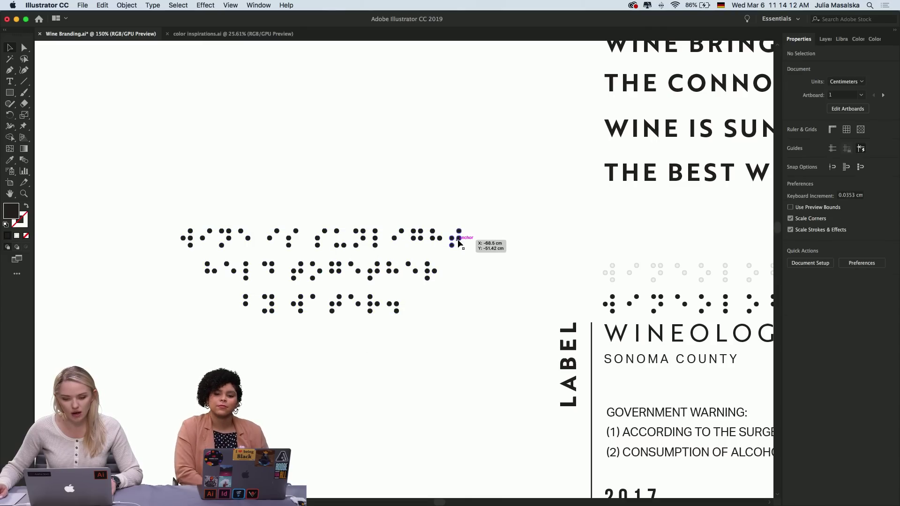
Ungroup the outlined braille quote into separate letter shapes and leave isolation mode
double_click(461, 239)
key(super+equal)
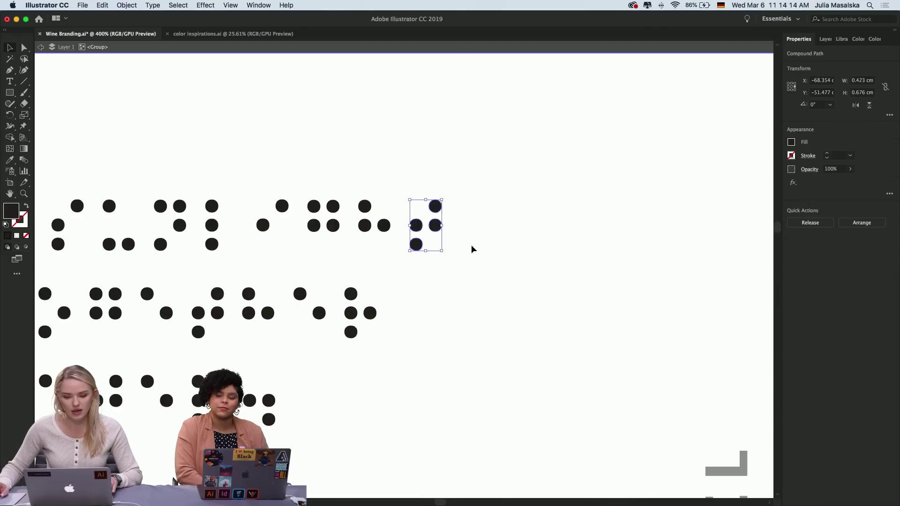
drag(480, 196, 80, 362)
key(super+shift+g)
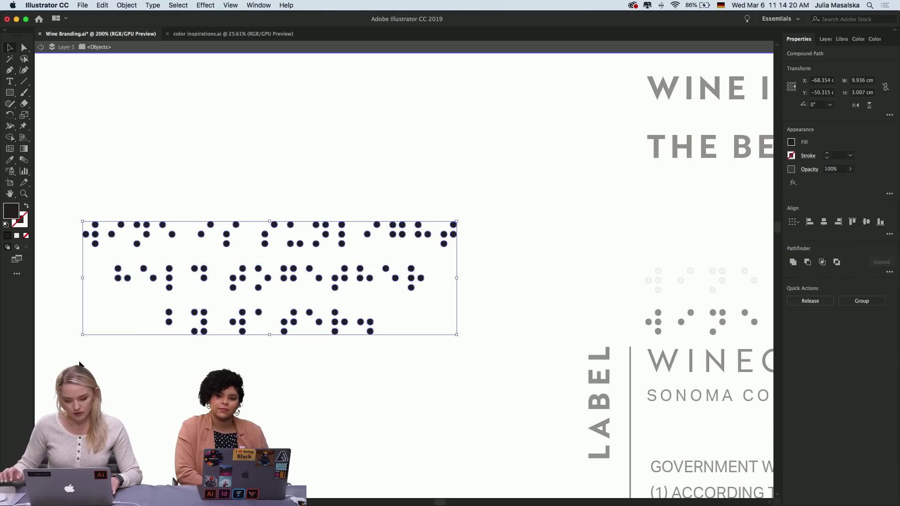
click(79, 362)
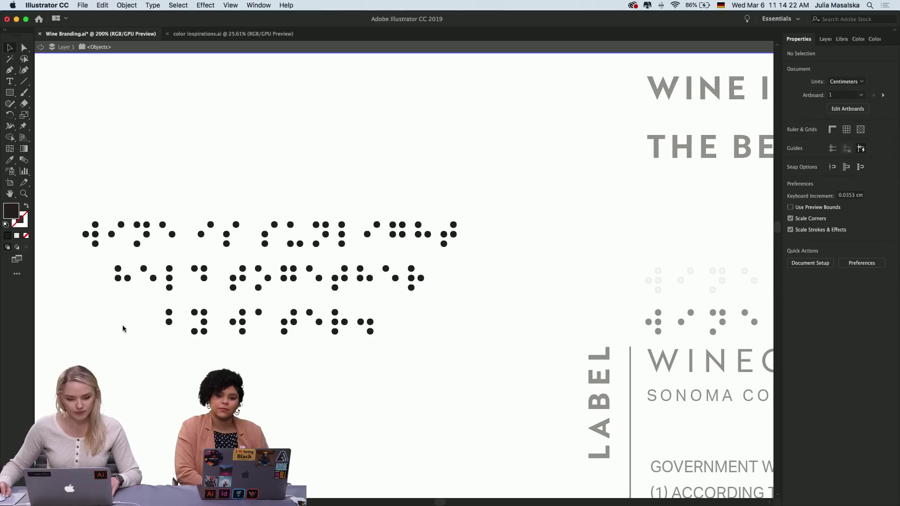
double_click(204, 335)
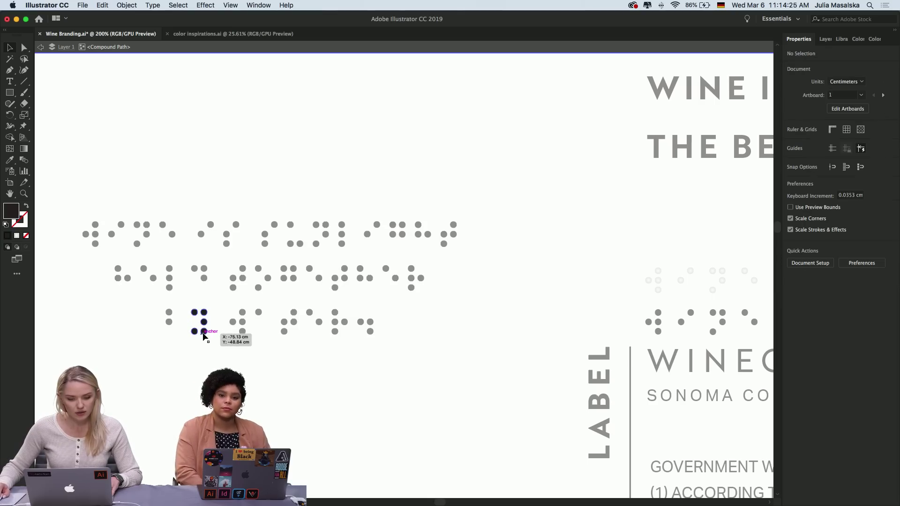
double_click(254, 349)
Release the compound paths of all the braille letters so that every dot is a separate path
drag(475, 221, 60, 370)
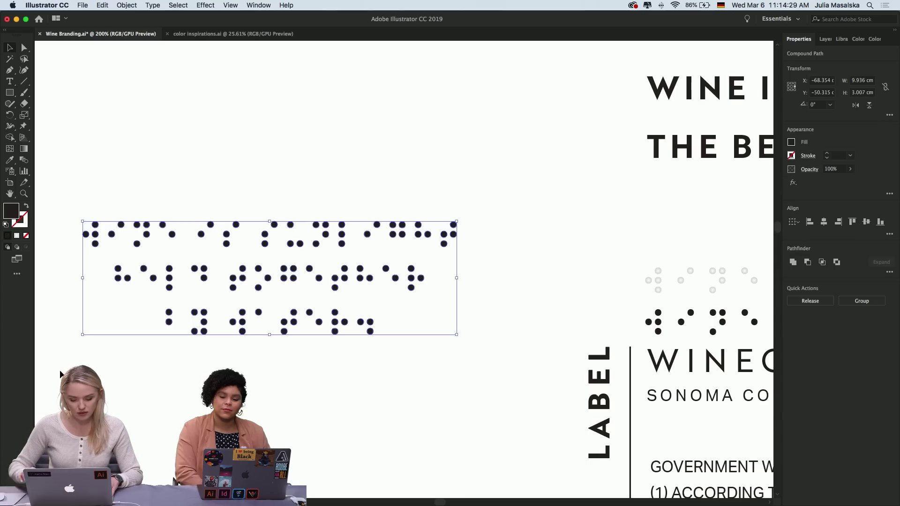
right_click(170, 324)
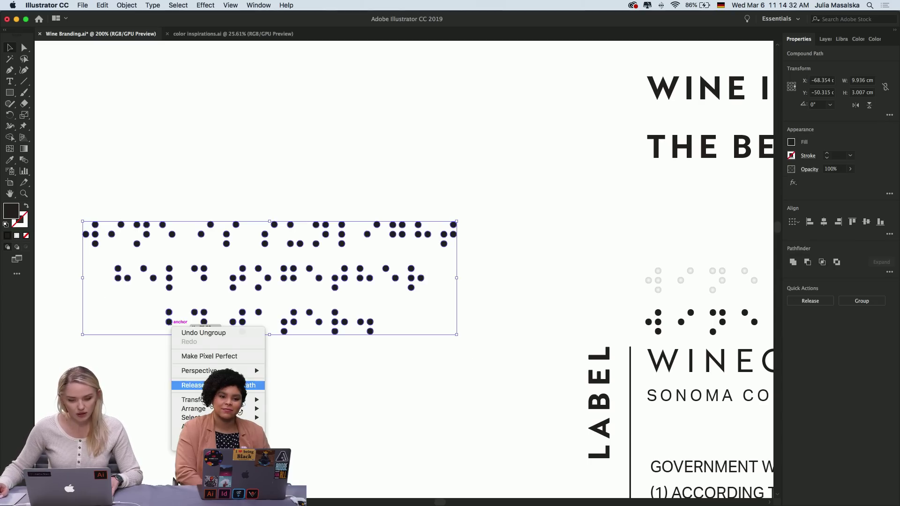
click(214, 385)
click(335, 372)
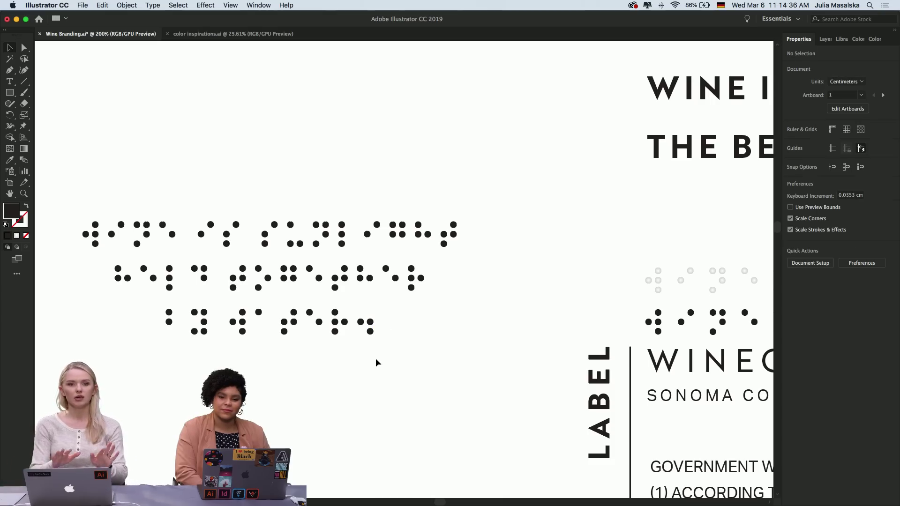
Fill all the quote's dots with the light gradient sampled from the pale braille dots above WINEOLOGY using the Eyedropper
drag(498, 171, 75, 372)
scroll(408, 282, right, 2)
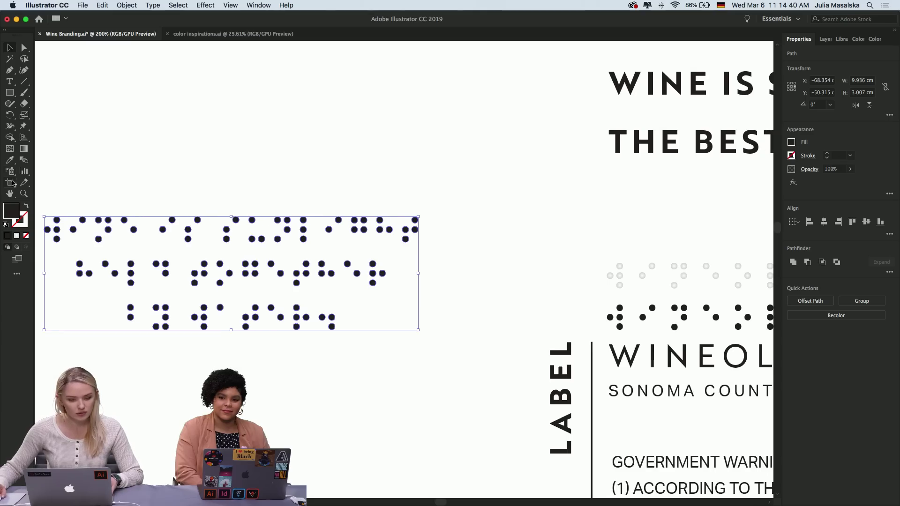
click(10, 160)
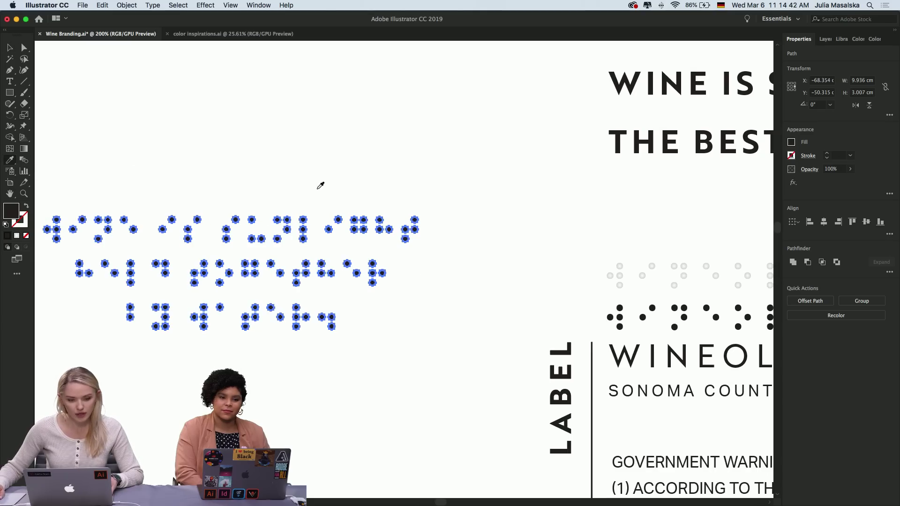
click(618, 276)
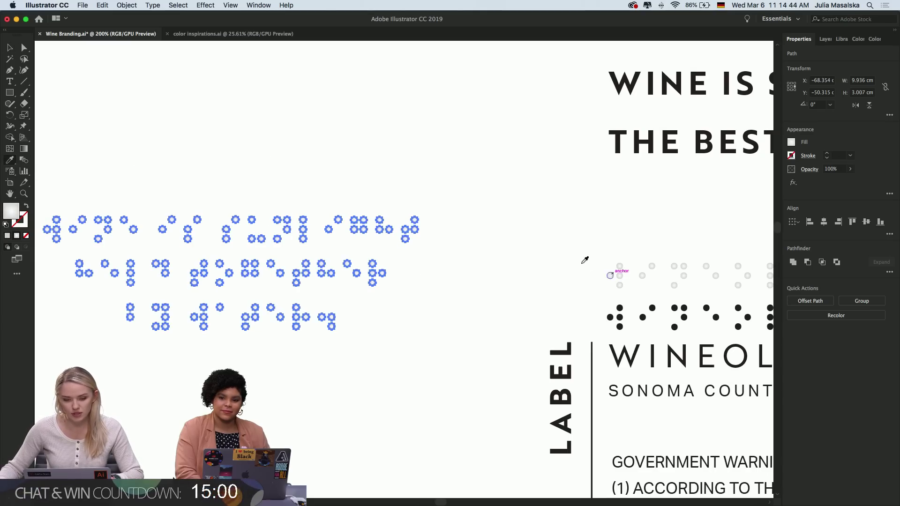
click(8, 47)
click(146, 132)
Examine the gradient-filled braille quote up close and beside the label artwork
scroll(146, 131, left, 3)
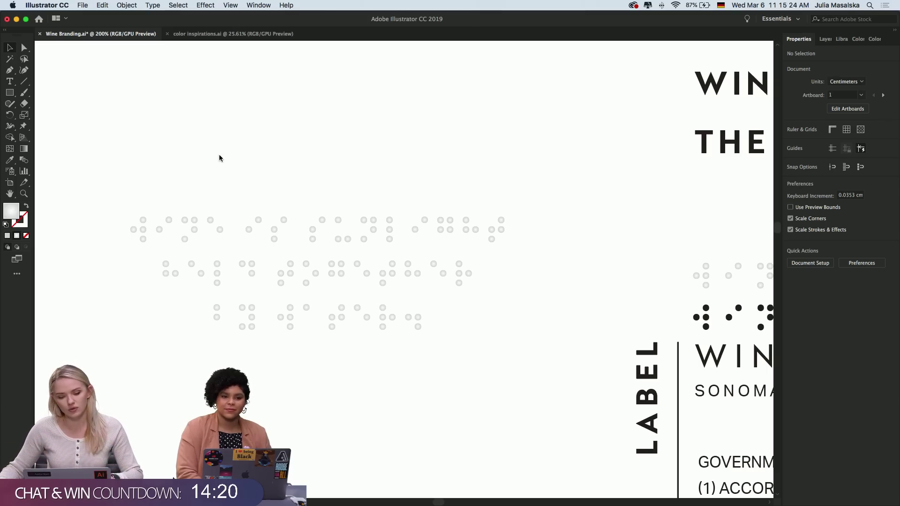
key(super+minus)
scroll(291, 164, right, 3)
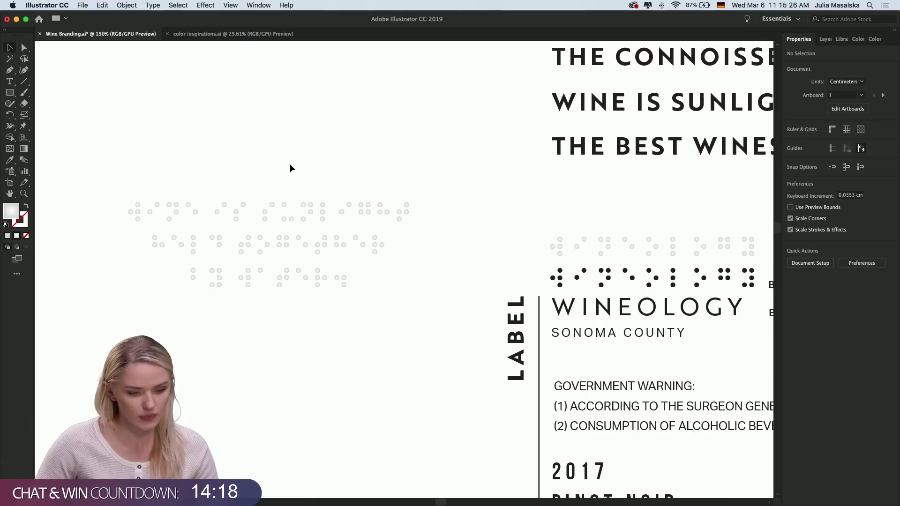
key(super+plus)
key(super+plus)
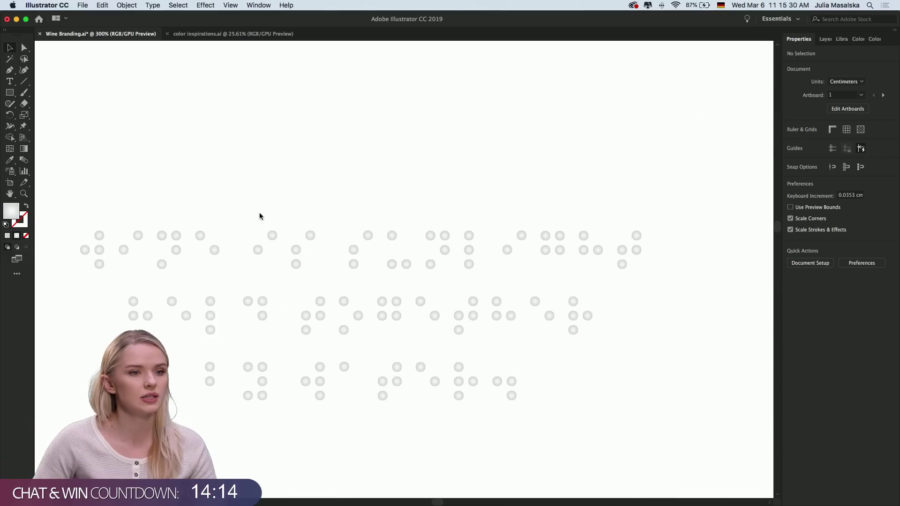
scroll(260, 216, down, 5)
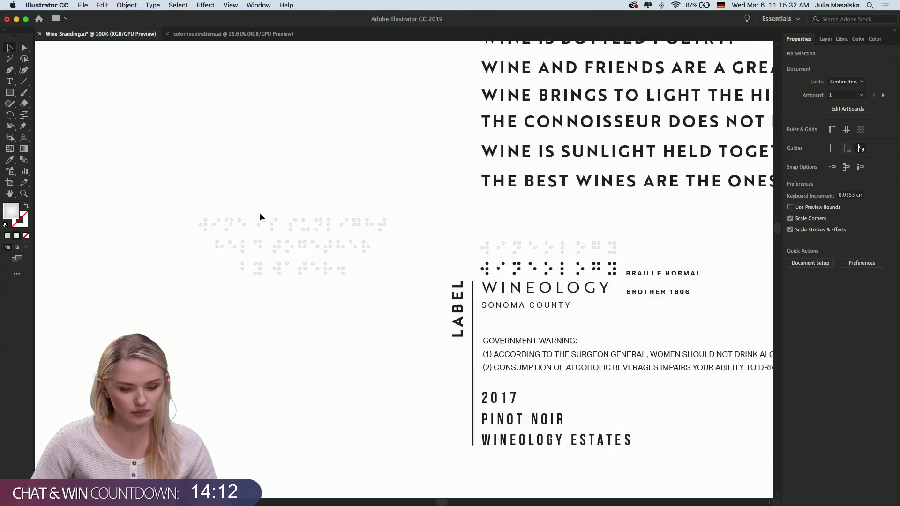
scroll(260, 216, right, 7)
scroll(259, 216, down, 4)
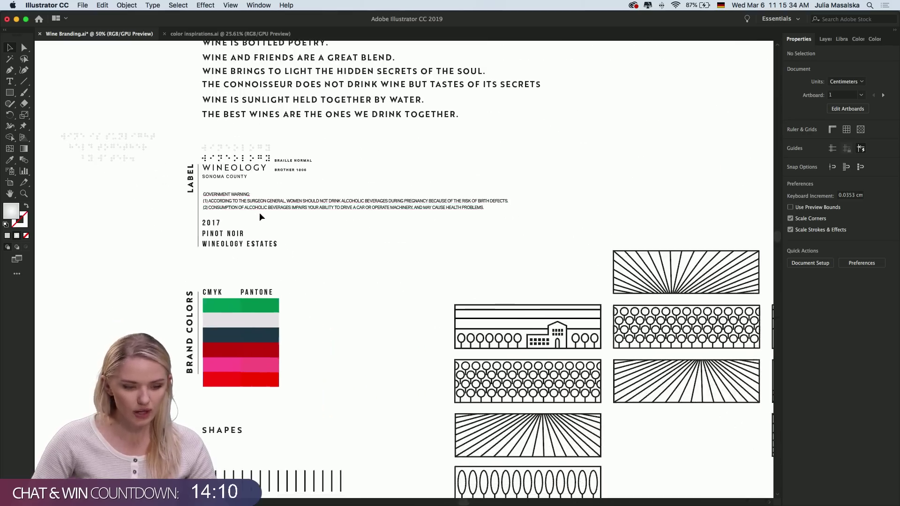
Group all the dots of the braille quote and move the group to the empty space just above the red label design
drag(177, 119, 56, 190)
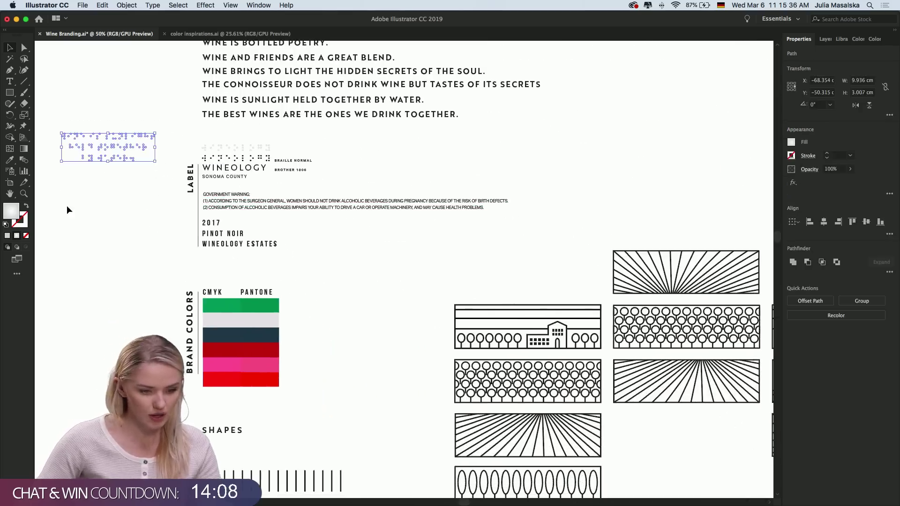
key(super+g)
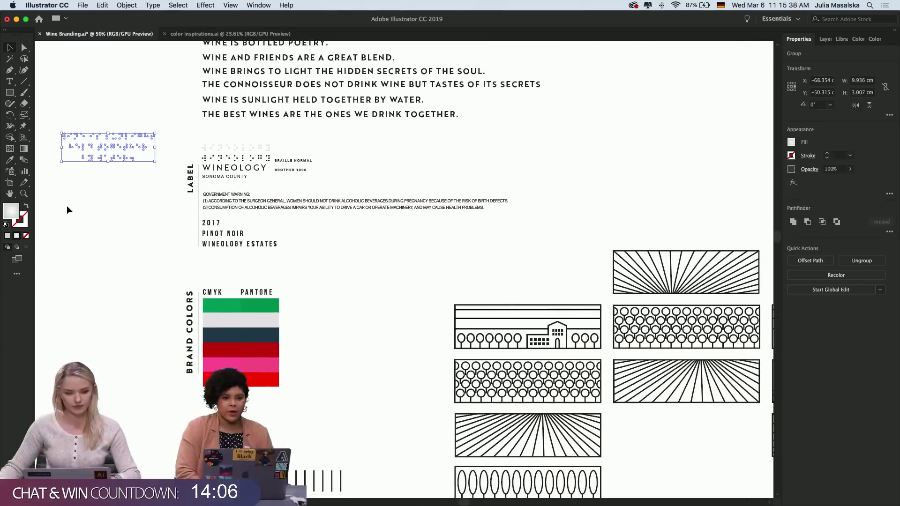
scroll(66, 206, down, 1)
scroll(66, 205, right, 1)
scroll(66, 210, down, 1)
scroll(66, 210, right, 1)
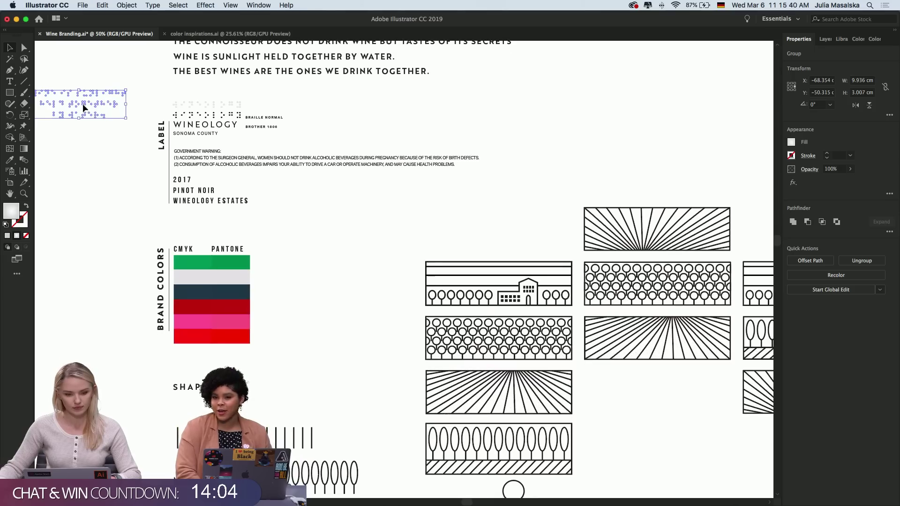
drag(82, 103, 669, 420)
scroll(670, 420, down, 2)
scroll(669, 420, right, 4)
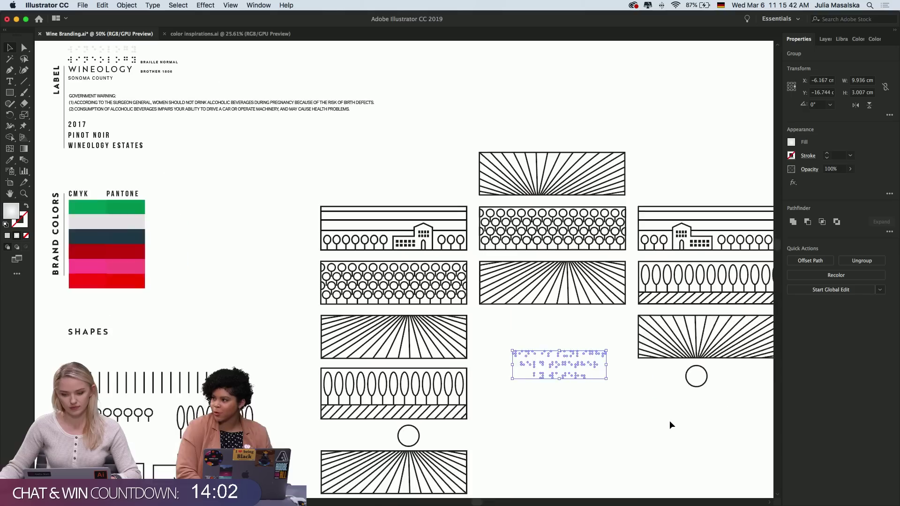
scroll(669, 420, down, 2)
scroll(670, 421, right, 3)
scroll(669, 420, up, 2)
scroll(670, 421, right, 2)
scroll(670, 420, down, 1)
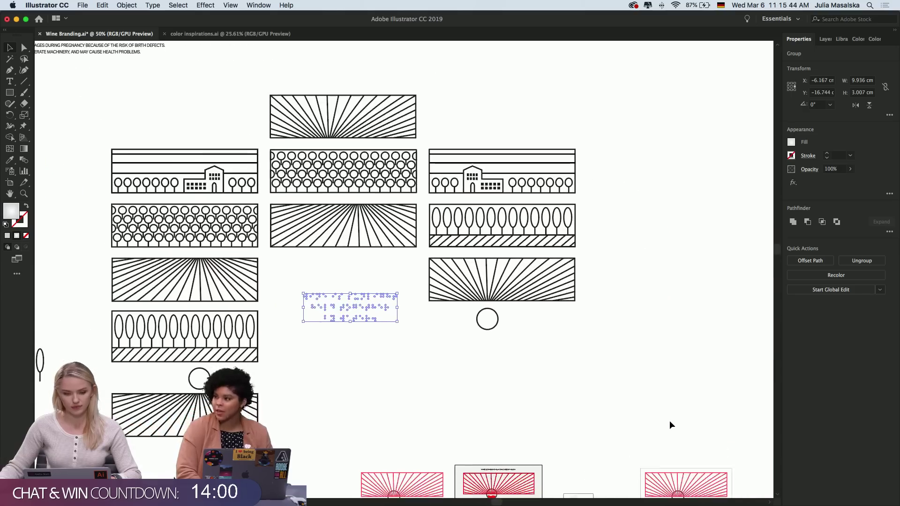
drag(371, 310, 464, 430)
click(565, 416)
Look over the illustration panels, brand colors, shapes and finished label designs around the moved braille quote
scroll(564, 416, down, 8)
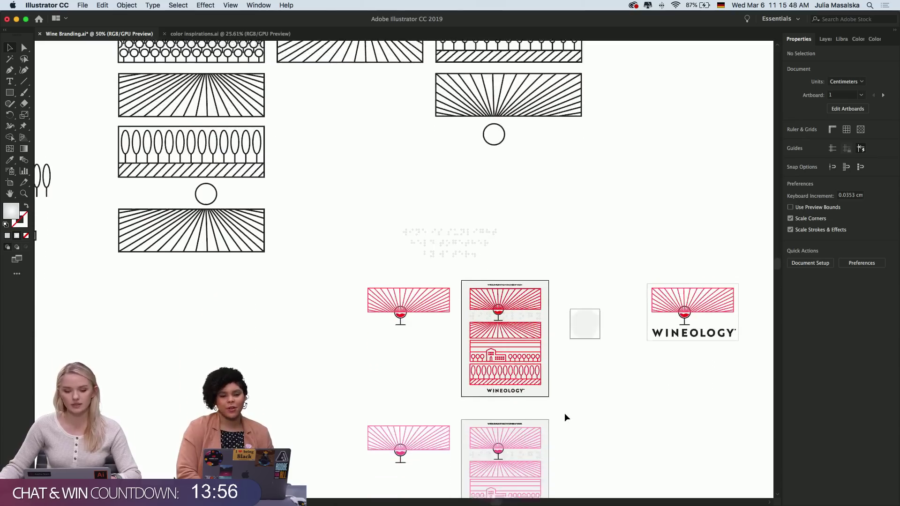
scroll(565, 417, up, 6)
scroll(564, 413, up, 2)
scroll(564, 412, left, 6)
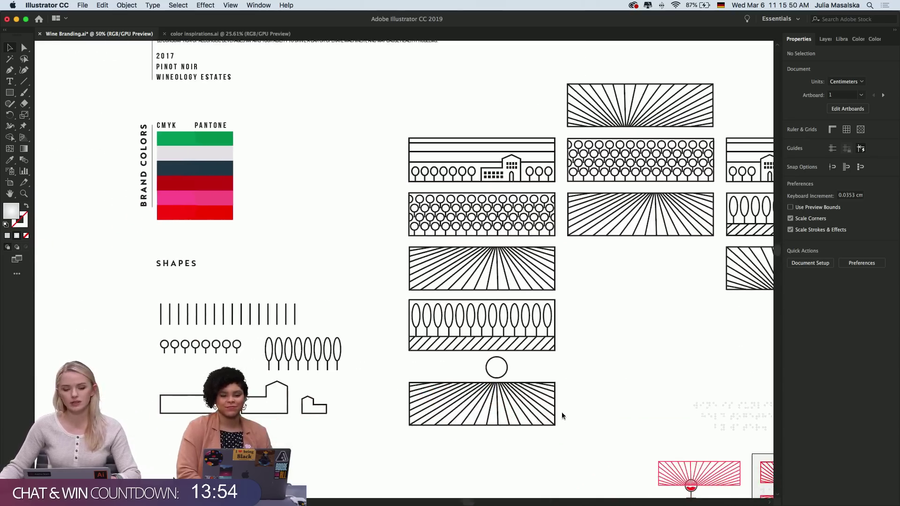
scroll(551, 415, right, 1)
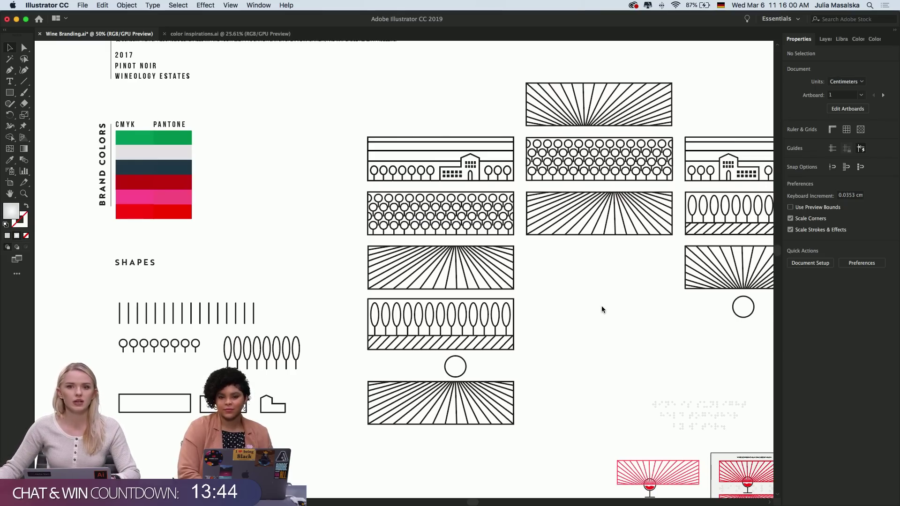
scroll(602, 309, down, 1)
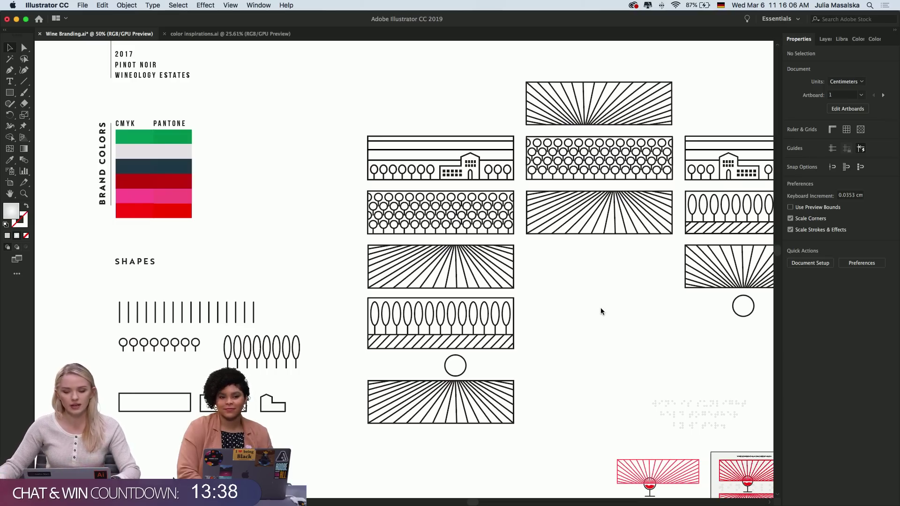
scroll(600, 308, right, 5)
scroll(600, 308, down, 2)
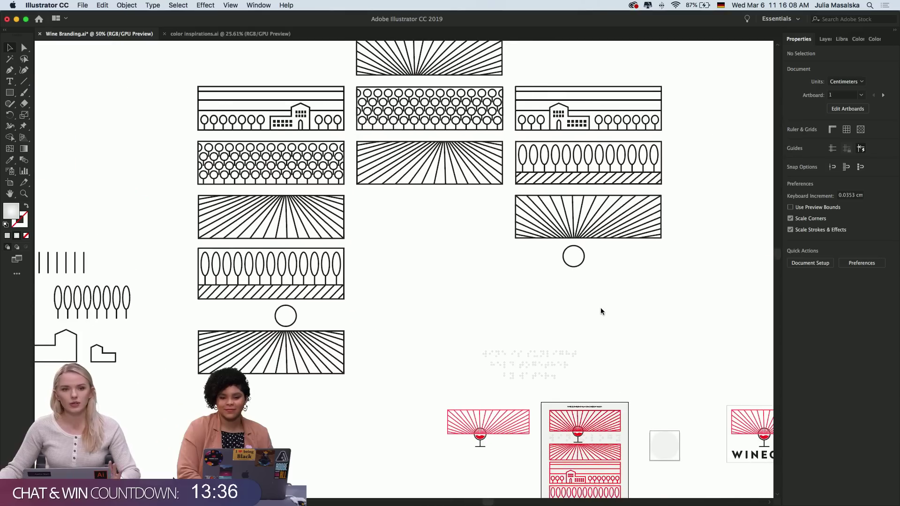
scroll(600, 307, down, 4)
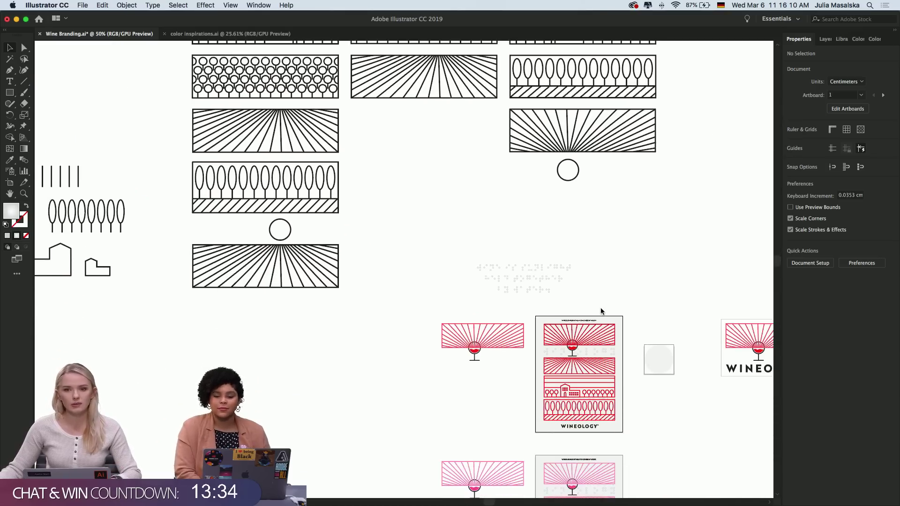
Move the grouped braille quote into the empty space below the standalone red sunburst and wine glass artwork, beside the red label
scroll(617, 294, down, 2)
scroll(617, 294, right, 1)
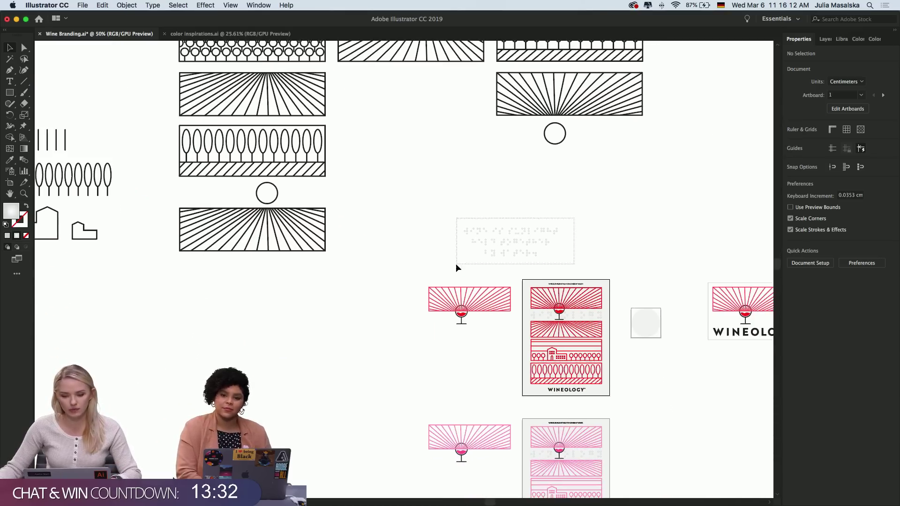
click(521, 258)
drag(522, 258, 458, 380)
Examine up close how the braille quote's dots overlap the tree panel on the red label
scroll(609, 414, up, 4)
scroll(609, 413, down, 2)
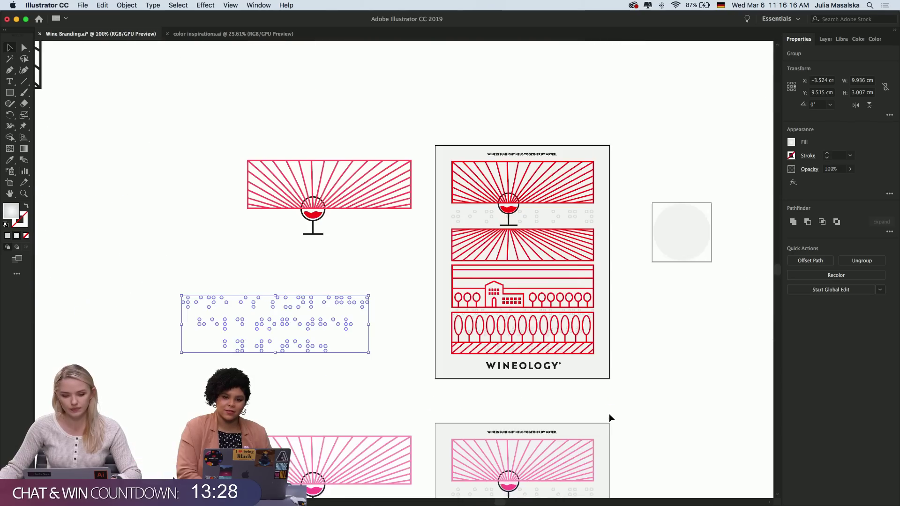
scroll(609, 413, right, 3)
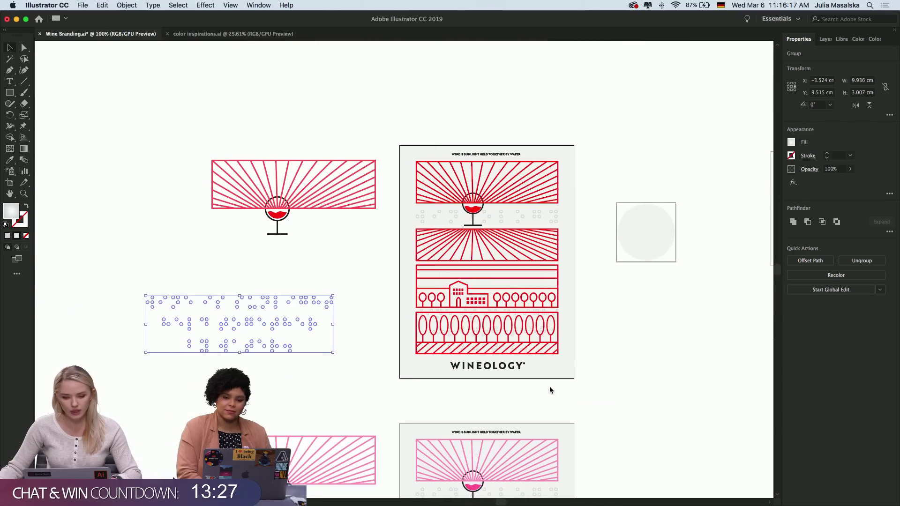
click(515, 318)
scroll(518, 317, up, 6)
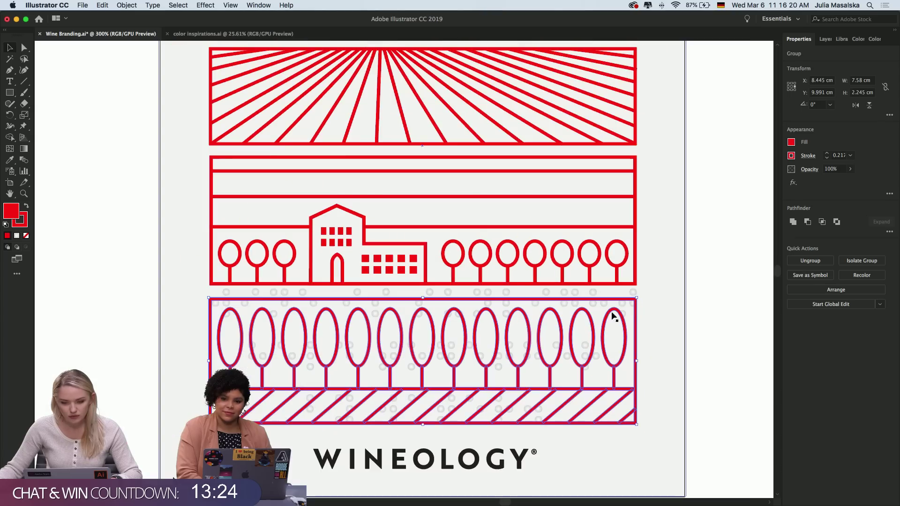
click(715, 306)
scroll(572, 306, up, 5)
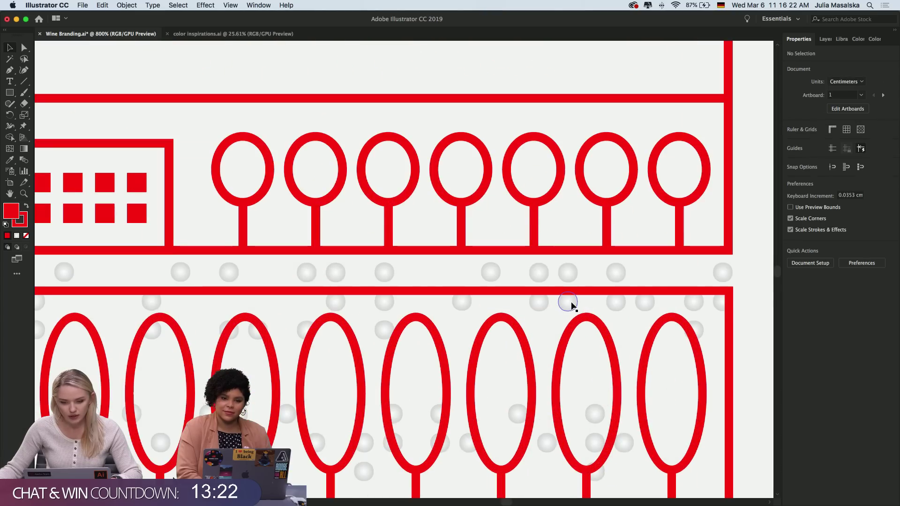
click(571, 303)
scroll(571, 302, down, 5)
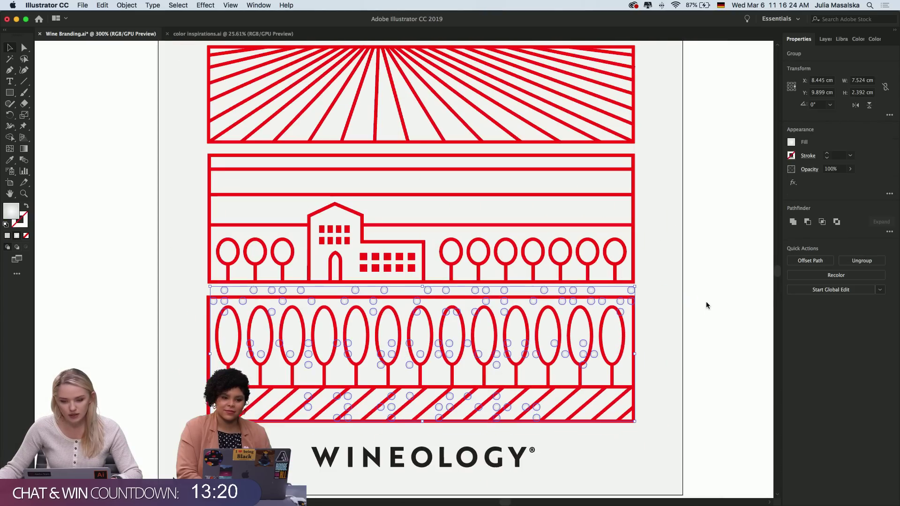
click(701, 308)
scroll(701, 309, down, 2)
scroll(702, 309, right, 2)
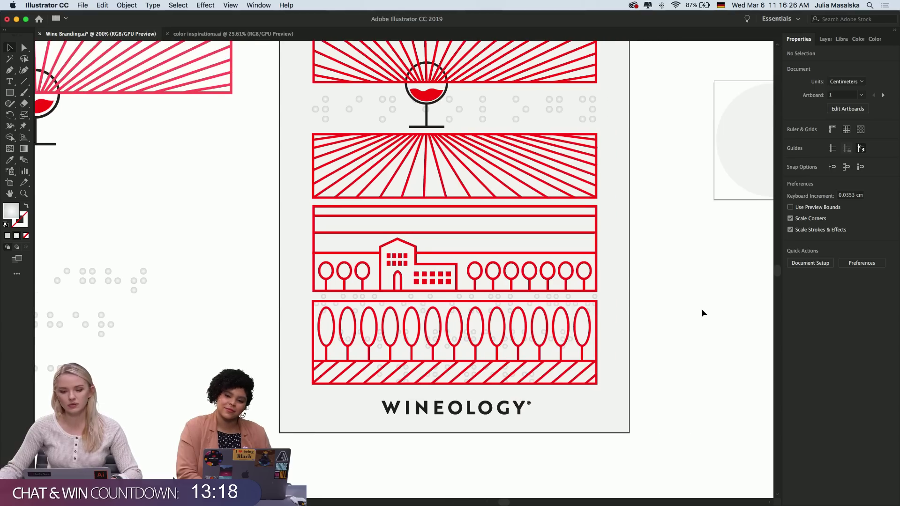
scroll(701, 309, down, 1)
scroll(701, 309, right, 2)
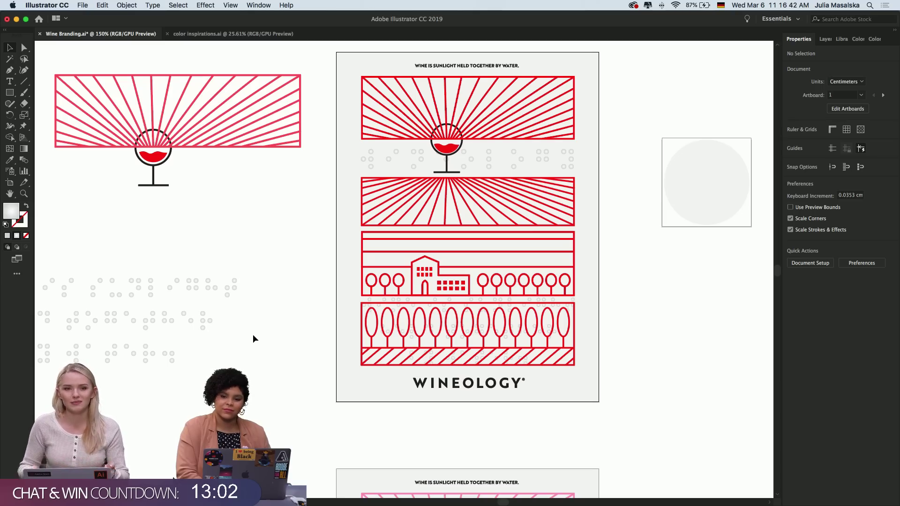
Compare the red, pink and yellow label designs and their matching sunburst and wine glass artwork
scroll(252, 334, down, 1)
scroll(252, 335, left, 3)
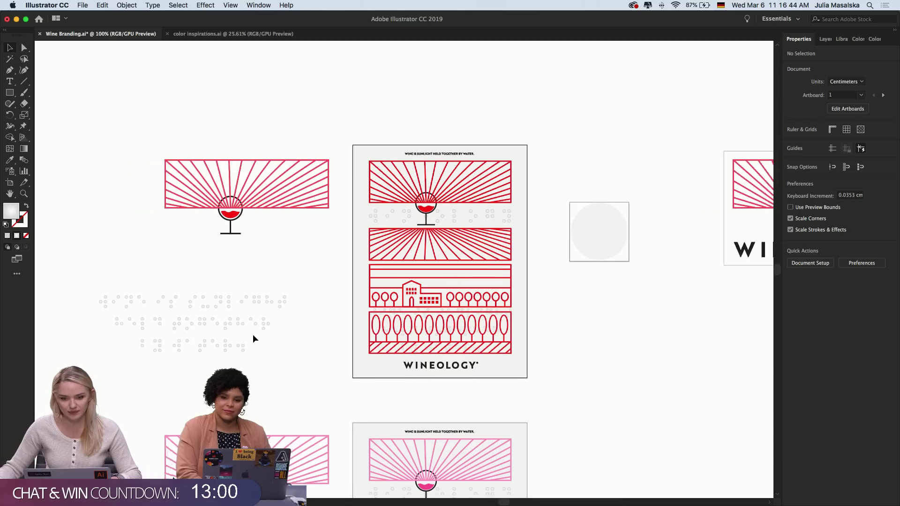
scroll(252, 334, down, 1)
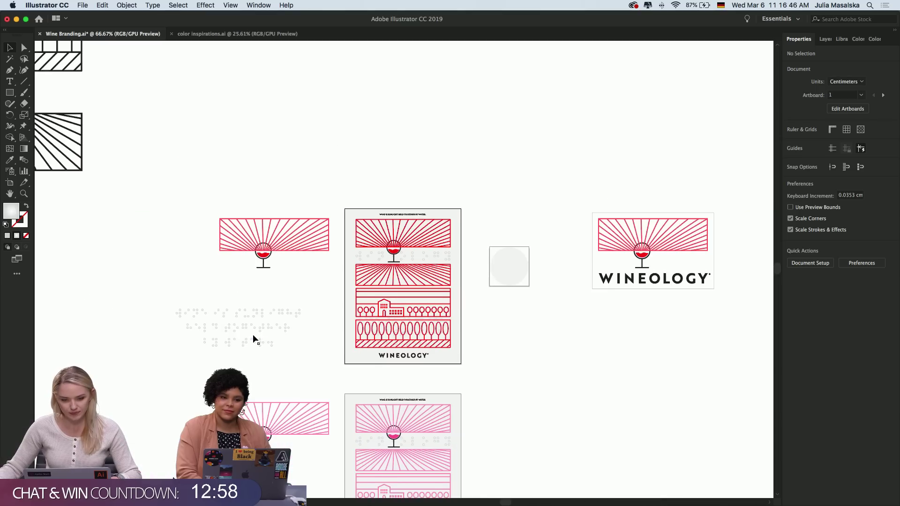
scroll(253, 337, down, 3)
scroll(253, 338, up, 4)
scroll(253, 338, up, 1)
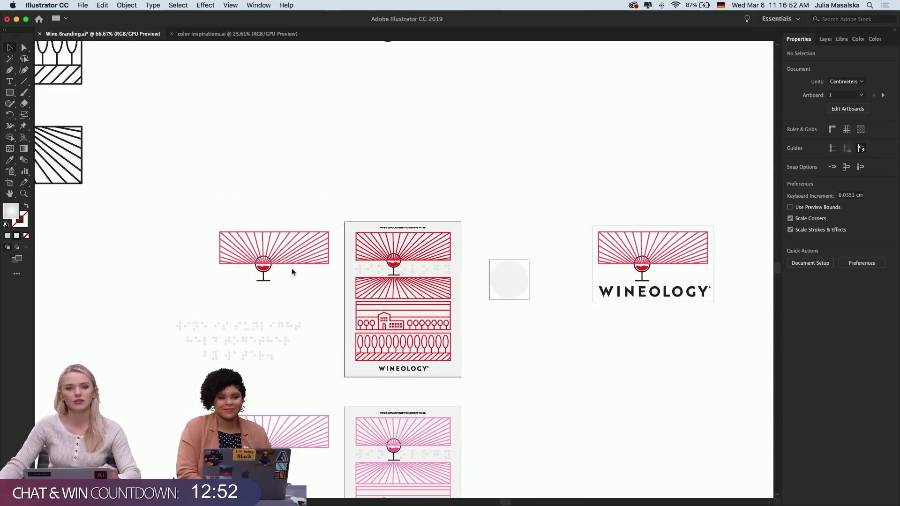
scroll(293, 272, down, 10)
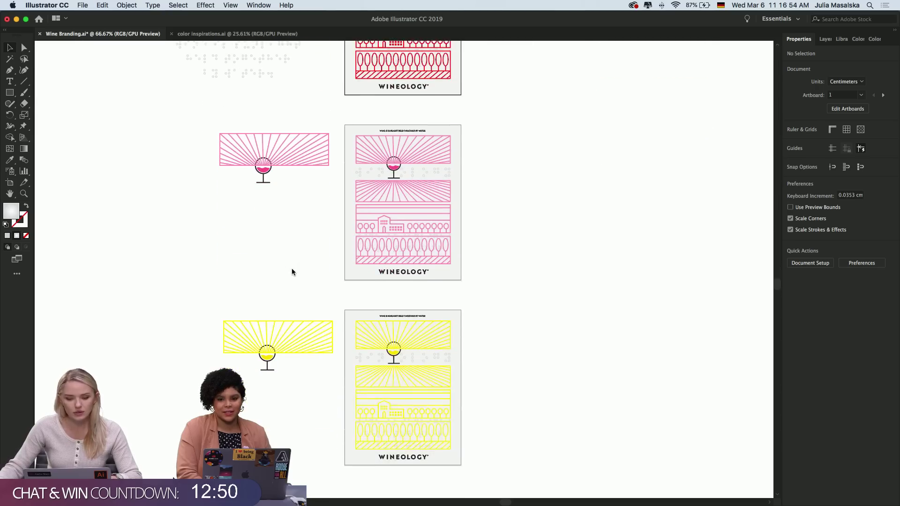
scroll(292, 272, up, 2)
scroll(291, 272, down, 3)
scroll(292, 272, up, 1)
scroll(291, 272, up, 1)
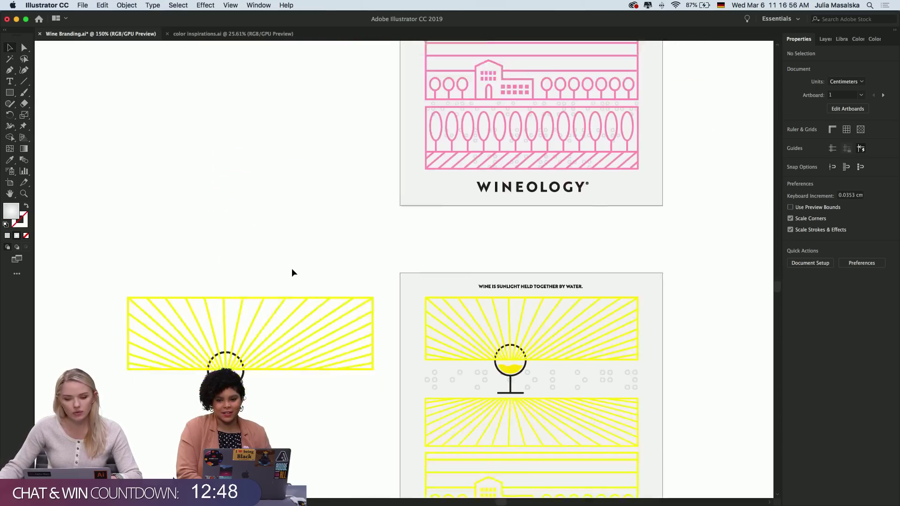
scroll(293, 272, down, 3)
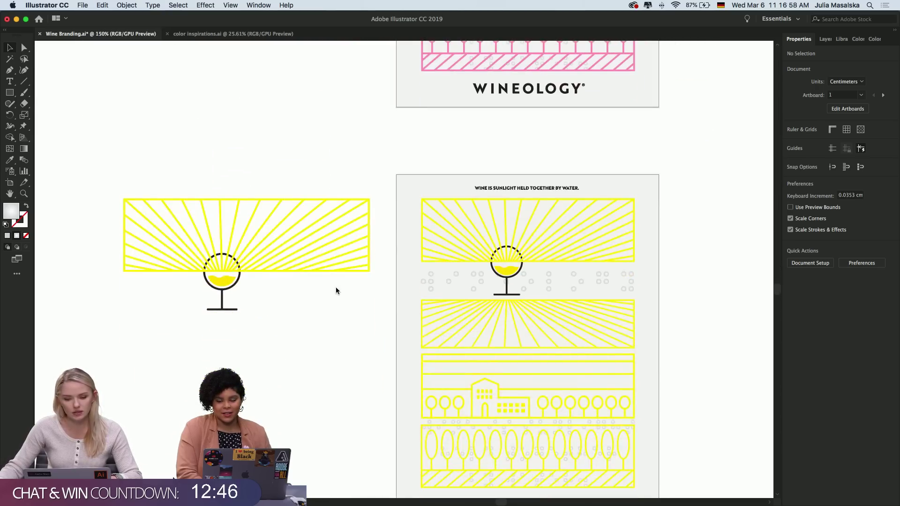
scroll(336, 284, down, 4)
scroll(335, 287, up, 10)
scroll(336, 287, left, 10)
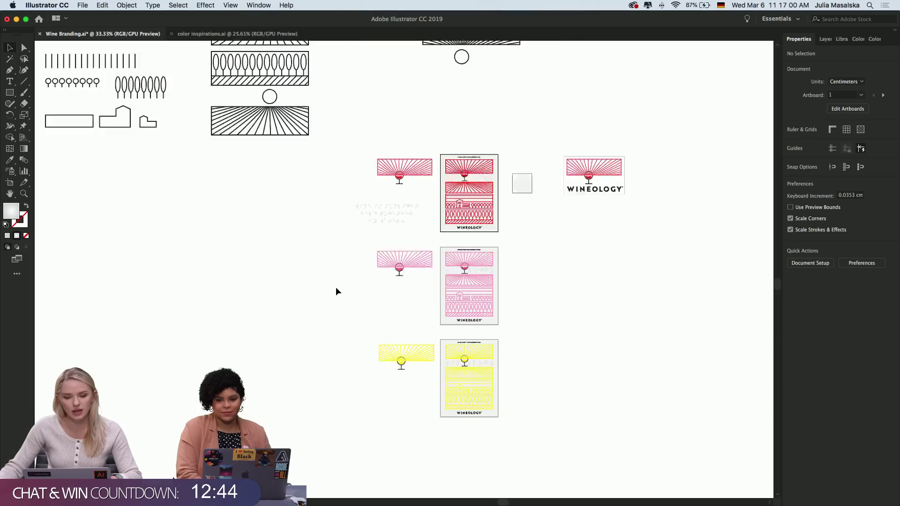
Look over the brand colors, shapes and illustration panels together with the three finished label designs
scroll(336, 287, right, 5)
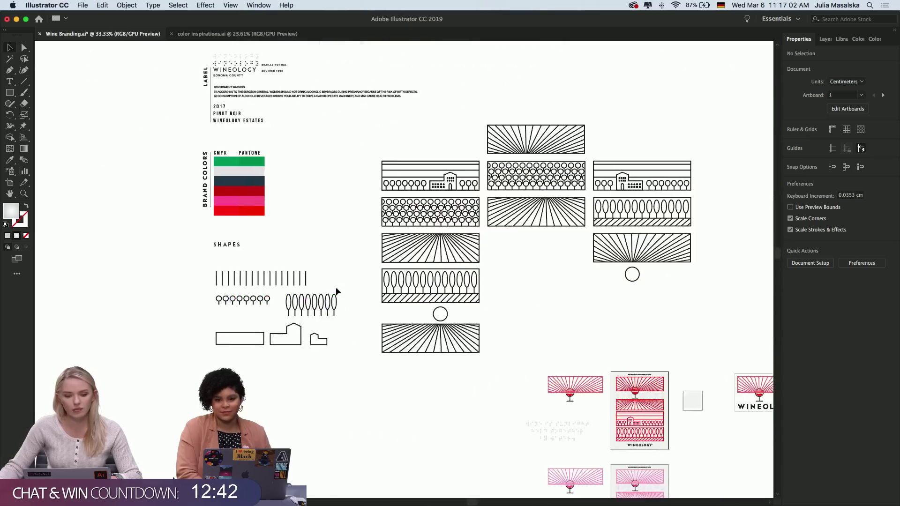
scroll(313, 213, right, 3)
scroll(311, 211, down, 5)
scroll(311, 210, down, 6)
scroll(310, 210, right, 5)
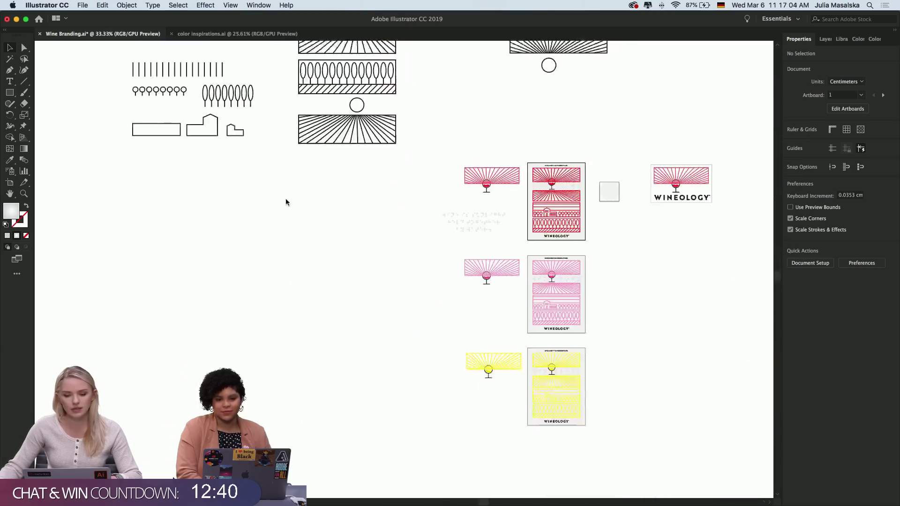
scroll(568, 201, up, 2)
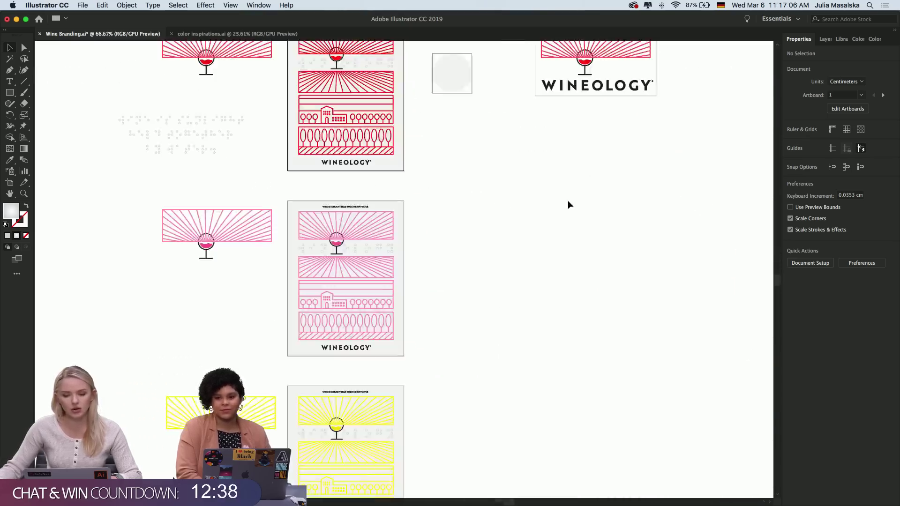
scroll(567, 201, left, 4)
scroll(567, 201, up, 1)
scroll(567, 201, down, 1)
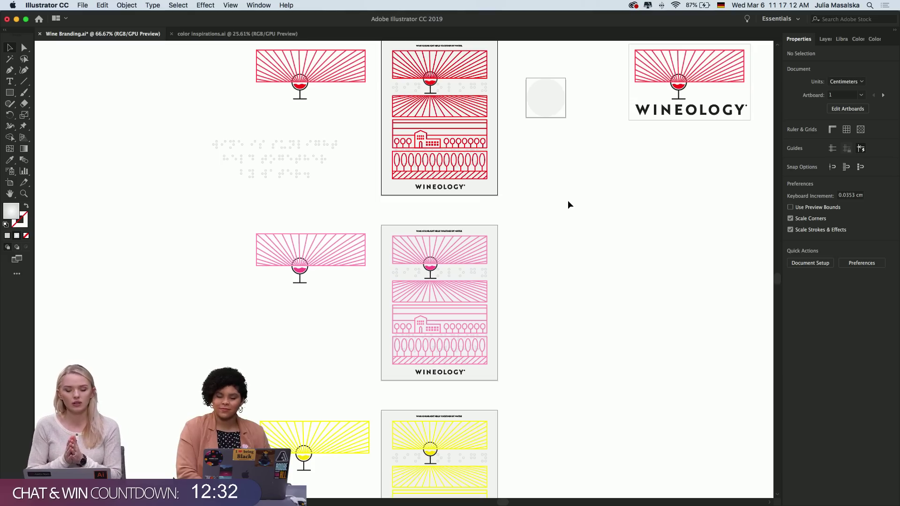
Examine the lower part of the pink label and the yellow label's sunburst, wine glass and braille up close
scroll(462, 426, up, 3)
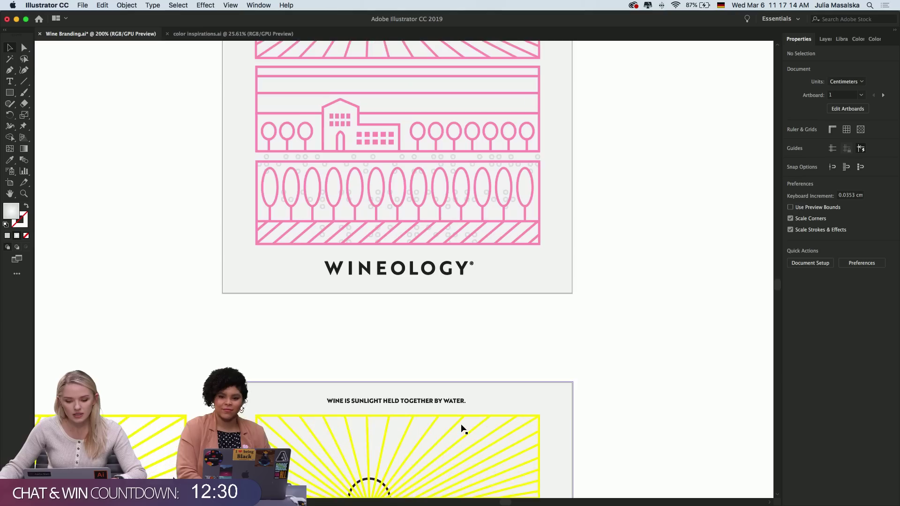
scroll(462, 426, down, 1)
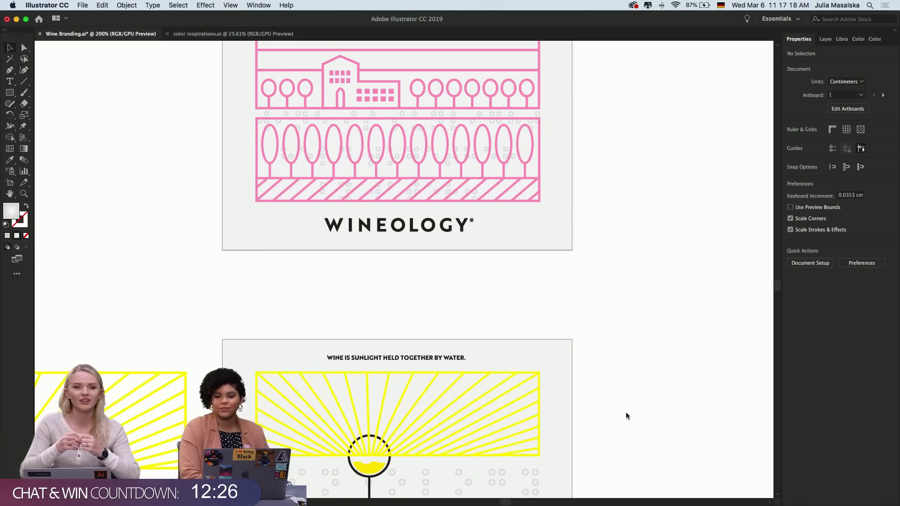
scroll(627, 415, down, 3)
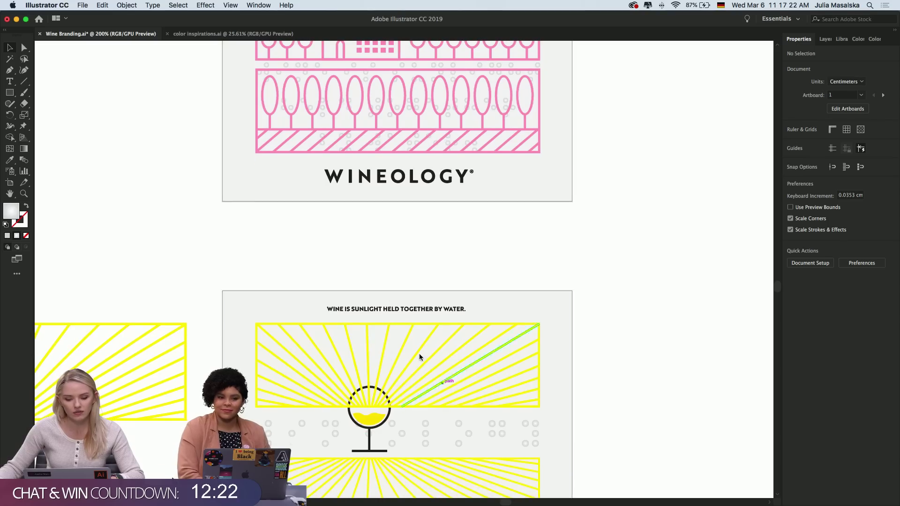
scroll(620, 403, down, 3)
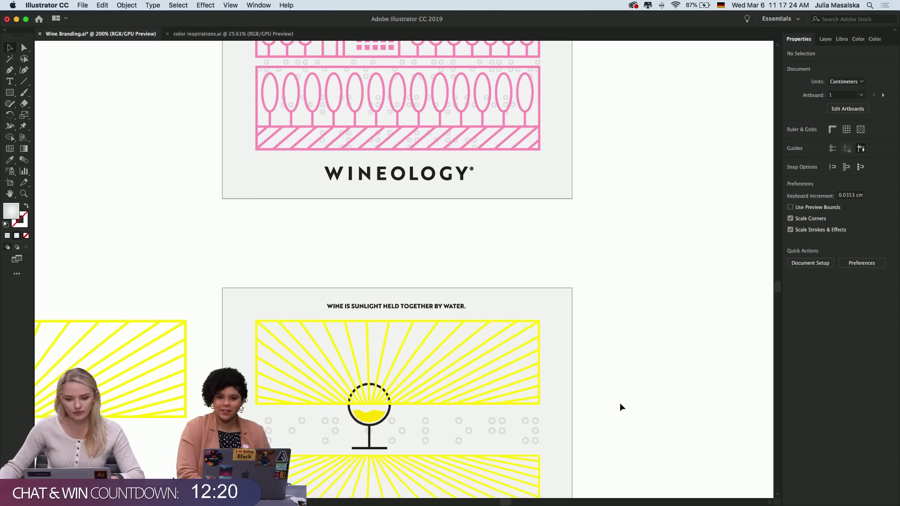
scroll(620, 403, left, 3)
scroll(620, 403, down, 2)
key(super+minus)
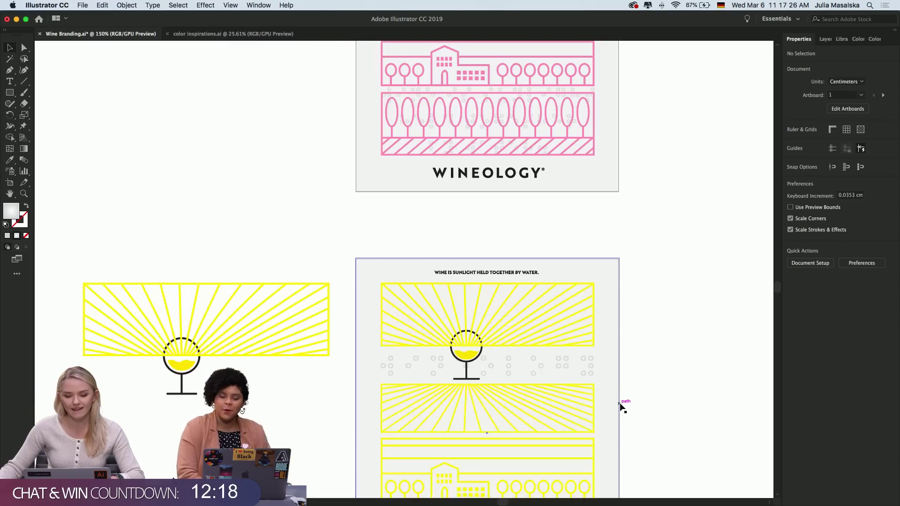
scroll(621, 404, down, 3)
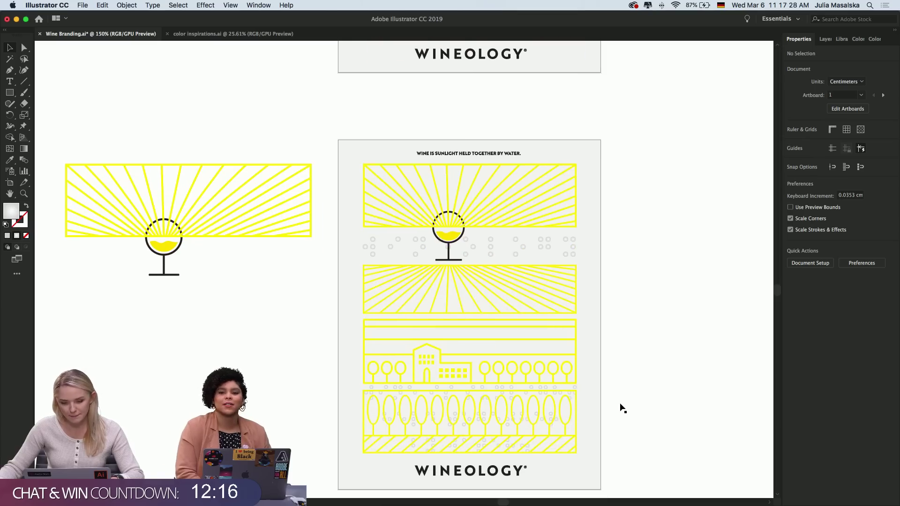
scroll(623, 407, up, 3)
scroll(620, 404, up, 3)
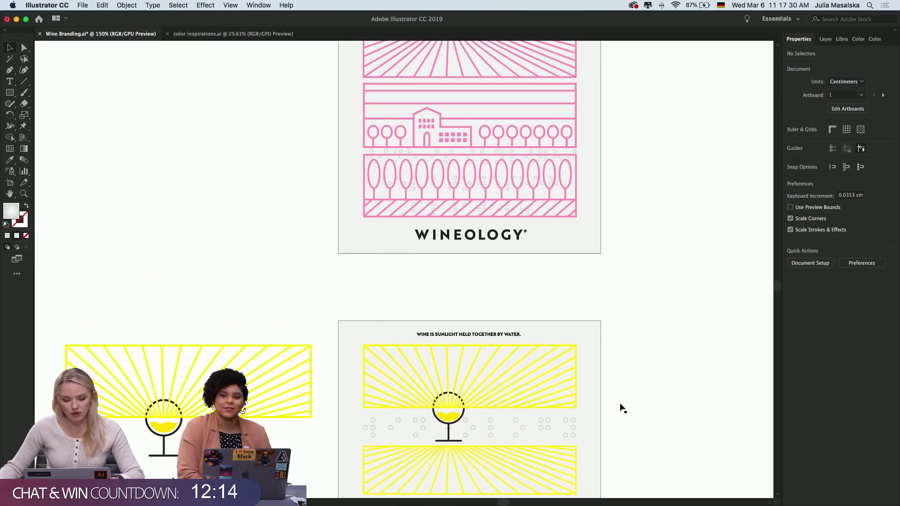
scroll(620, 404, up, 2)
scroll(619, 403, down, 1)
scroll(619, 403, up, 4)
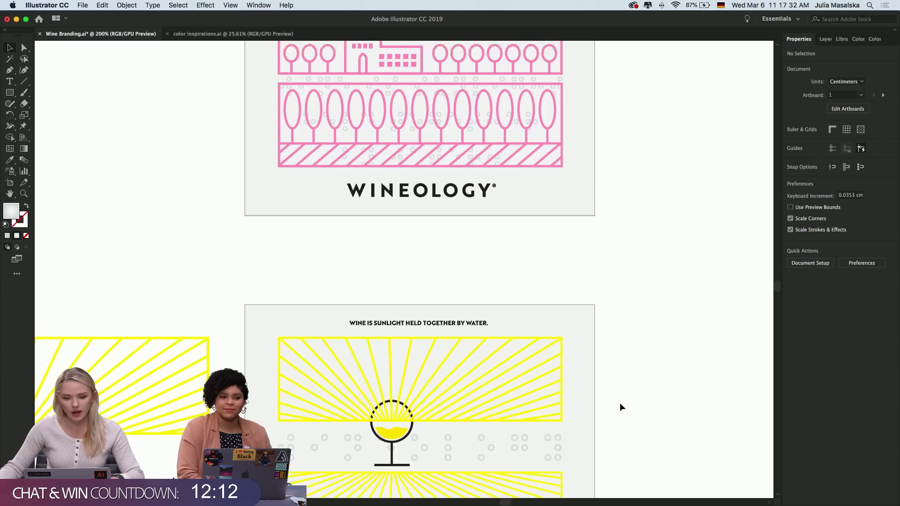
Duplicate the WINEOLOGY text from the label section into the empty space to its right, above the government warning
scroll(463, 325, down, 6)
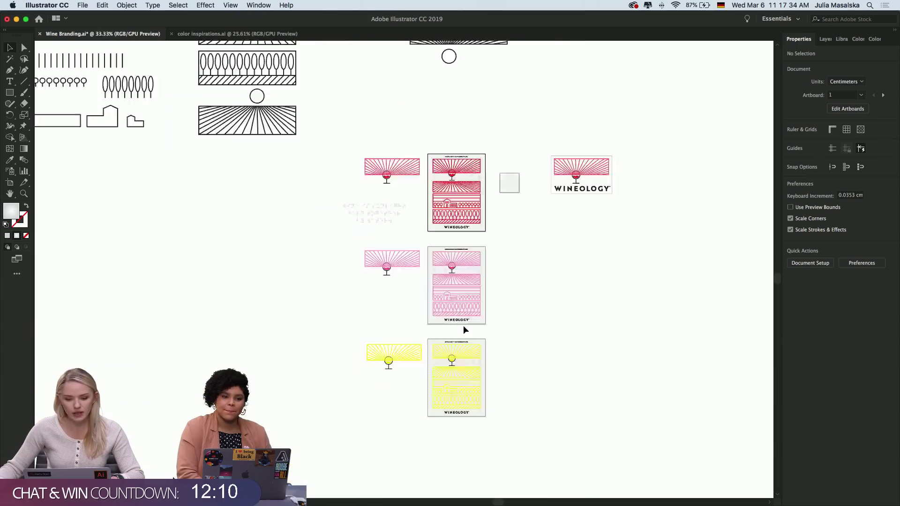
scroll(464, 331, up, 2)
scroll(249, 213, up, 6)
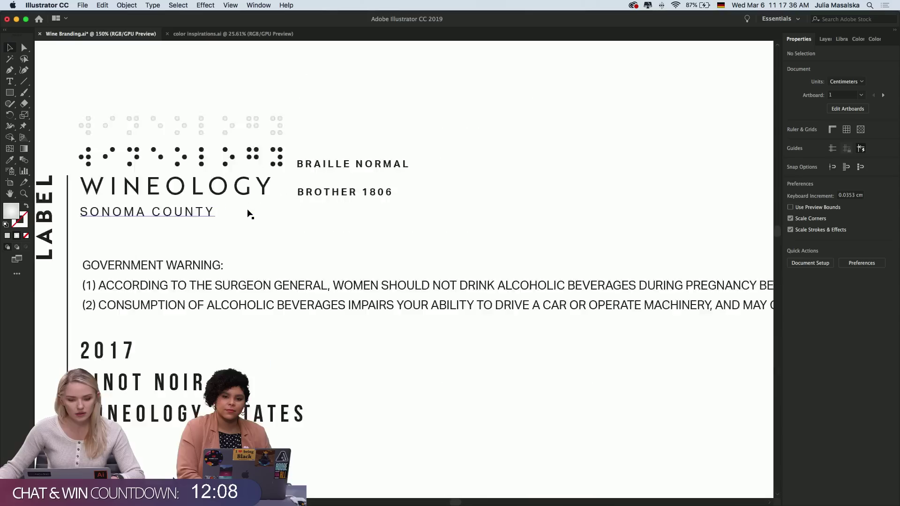
click(238, 178)
scroll(238, 178, down, 3)
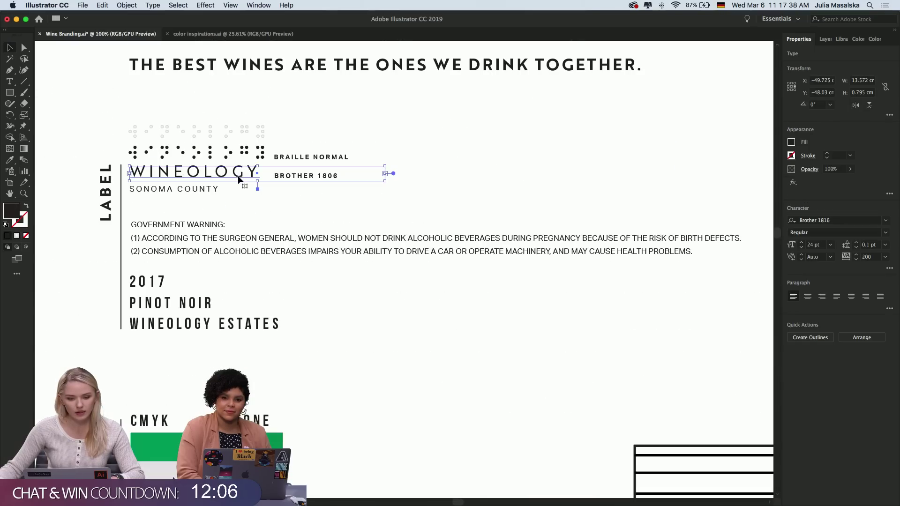
drag(238, 178, 591, 201)
click(595, 210)
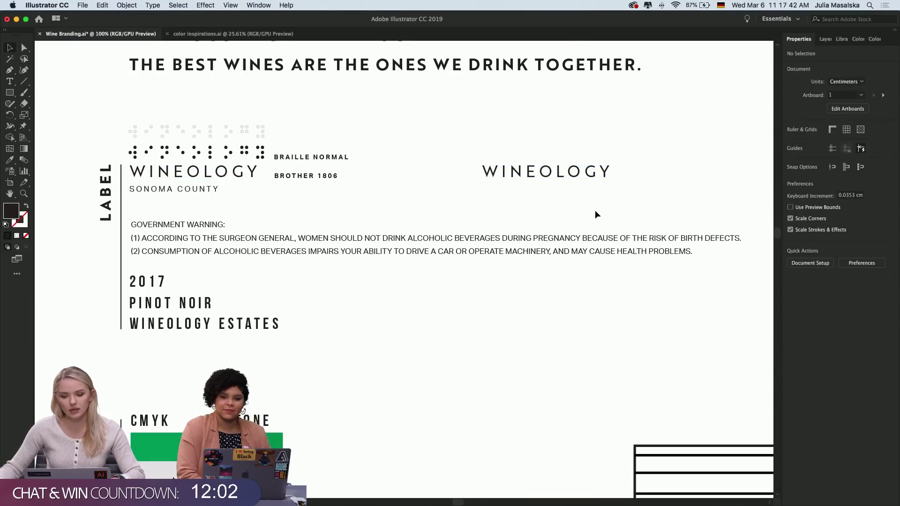
Set the font style of the duplicated WINEOLOGY text to Bold in the Brother 1816 typeface
scroll(595, 210, up, 3)
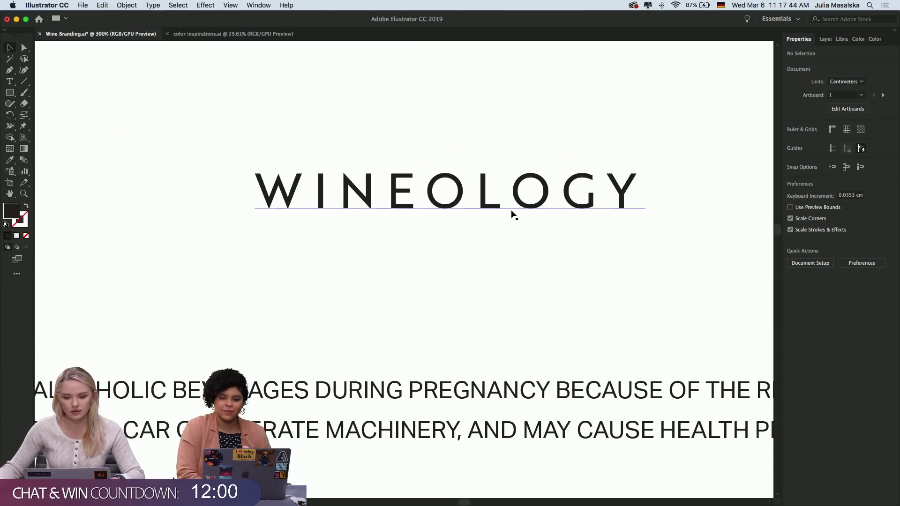
double_click(512, 209)
double_click(513, 209)
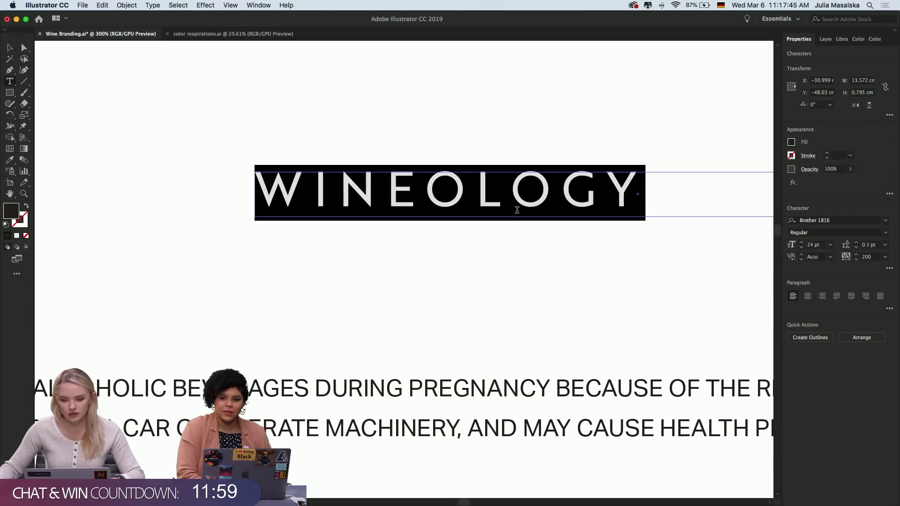
click(886, 234)
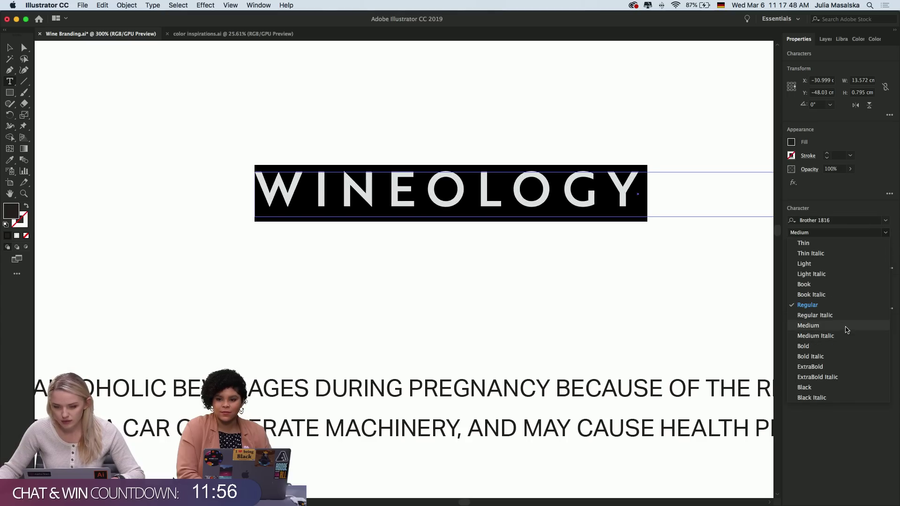
click(839, 346)
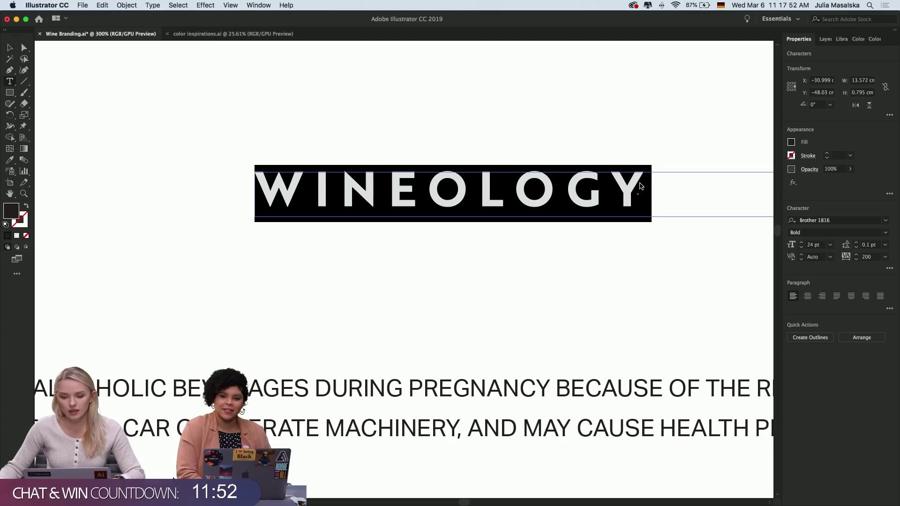
Convert the duplicated bold WINEOLOGY text to outlines
click(614, 190)
click(9, 47)
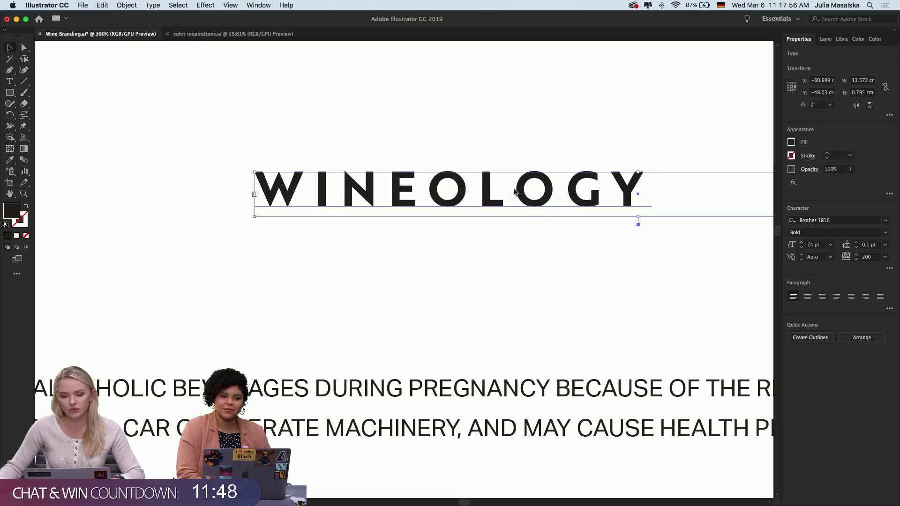
right_click(530, 195)
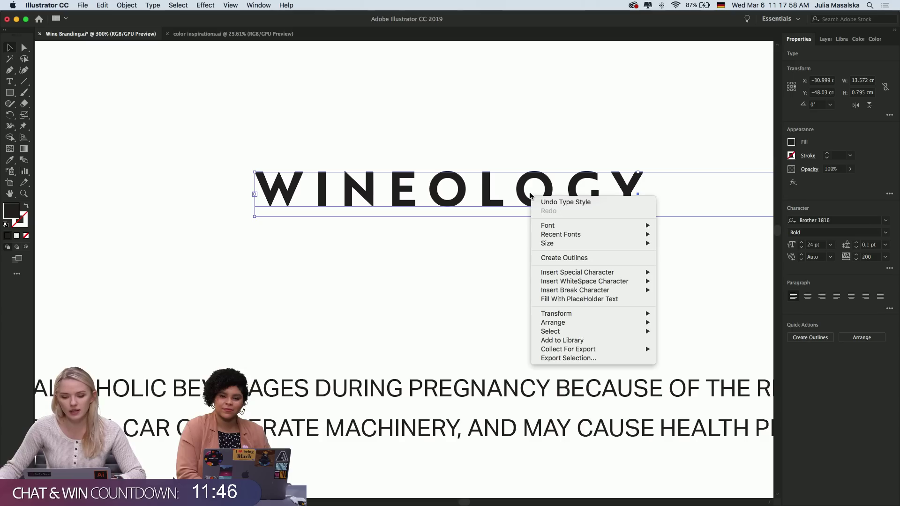
click(560, 257)
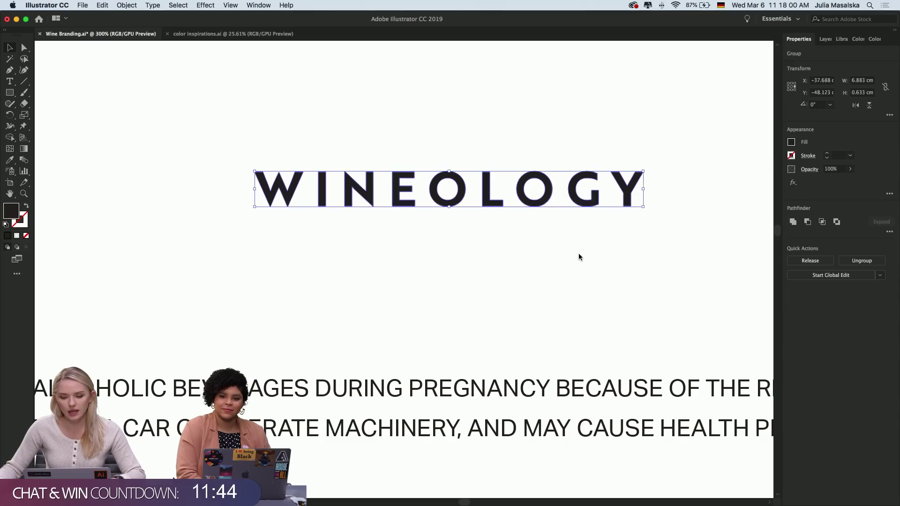
click(578, 257)
Inside the outlined WINEOLOGY group, nudge the second O slightly closer to the L
scroll(578, 257, up, 1)
scroll(578, 257, up, 3)
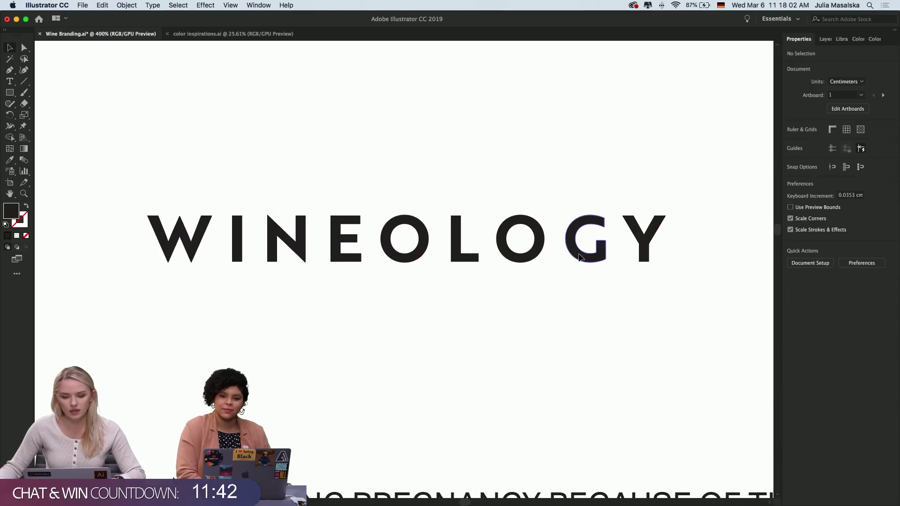
double_click(539, 257)
click(539, 258)
key(Left)
key(Left)
key(Left)
key(Left)
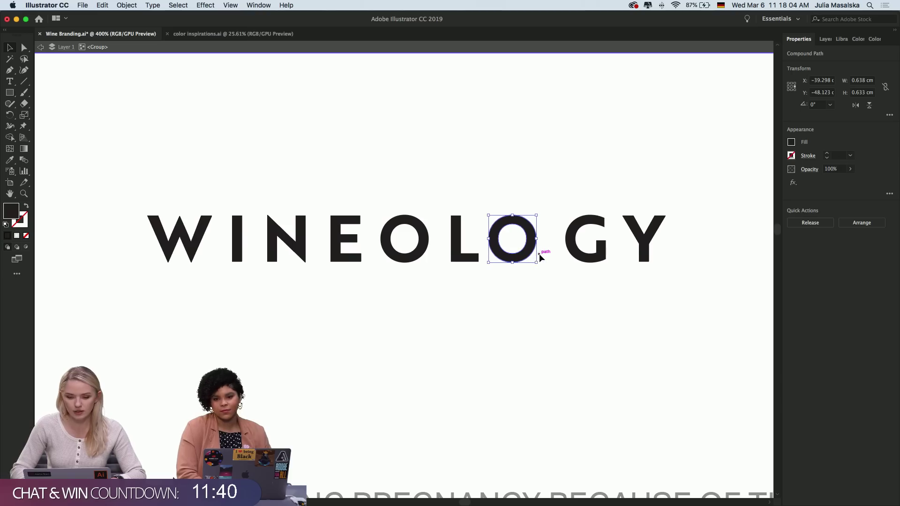
key(Right)
key(Right)
key(Right)
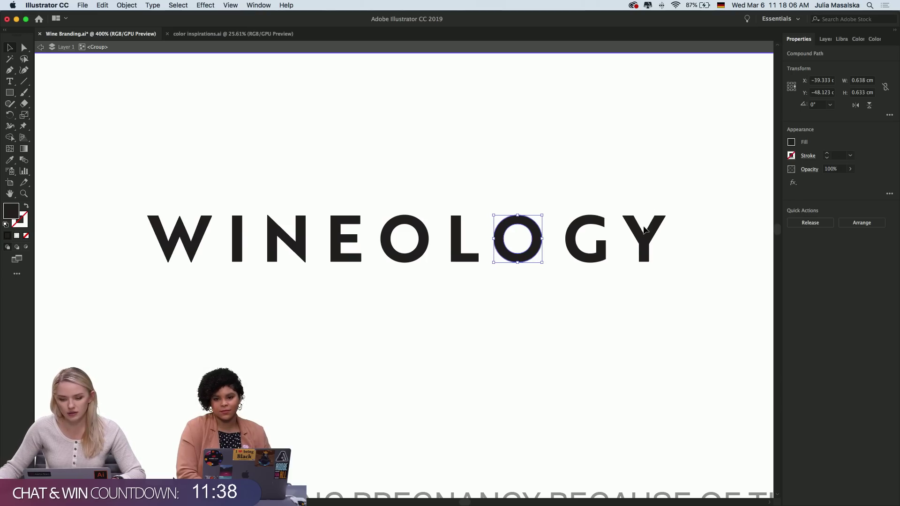
Tighten the end of the wordmark by nudging the Y closer to the G, and both letters closer to the second O
click(644, 230)
key(Left)
key(Left)
shift+click(588, 225)
key(Left)
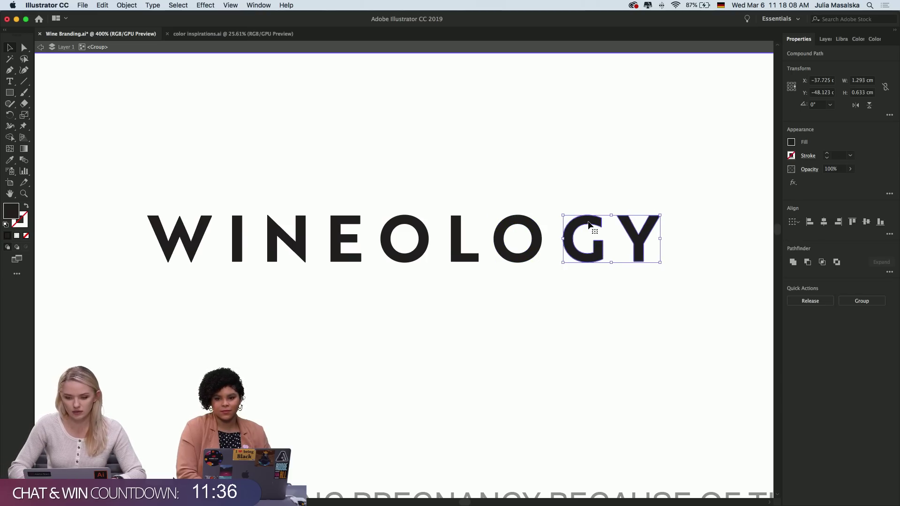
key(Left)
key(Left)
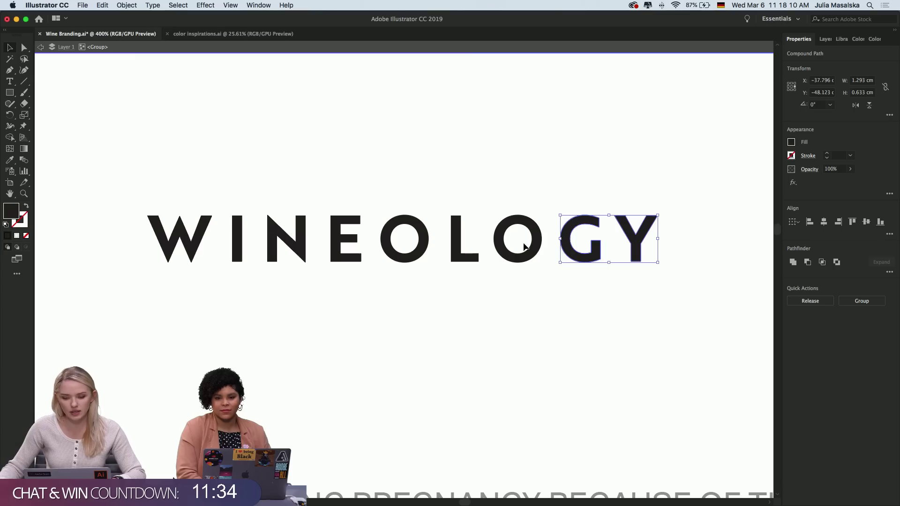
Nudge the letters OGY closer to the L, and the letters LOGY closer to the first O
shift+click(527, 245)
key(Left)
key(Left)
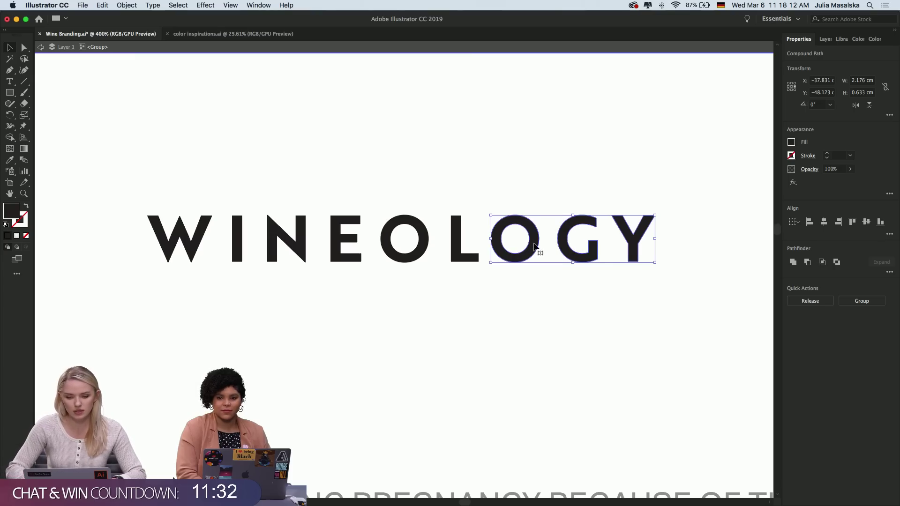
shift+click(460, 247)
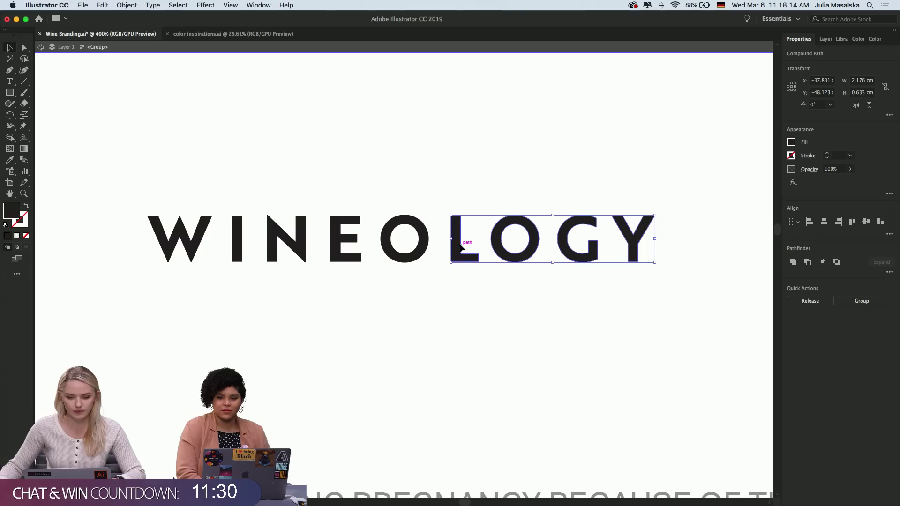
key(Left)
key(Left)
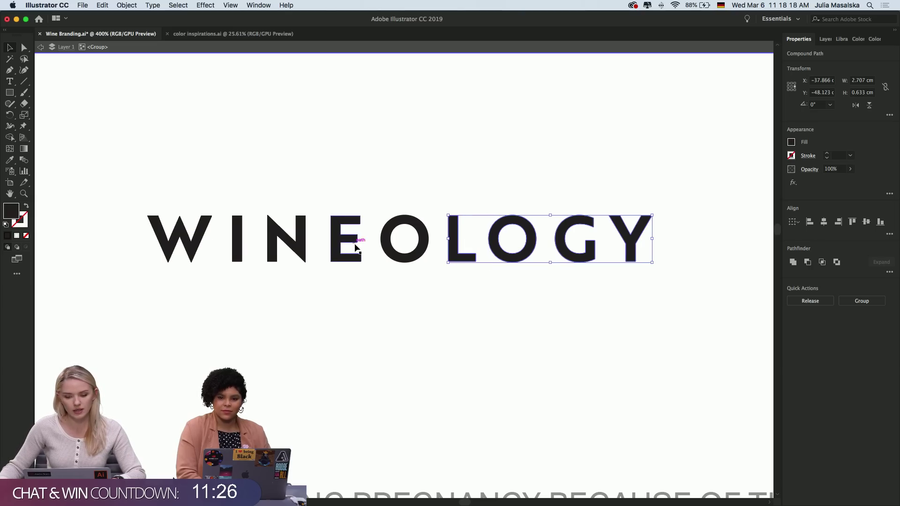
click(408, 297)
Examine the letter spacing of the WINEOLOGY wordmark at several magnifications
scroll(416, 309, down, 3)
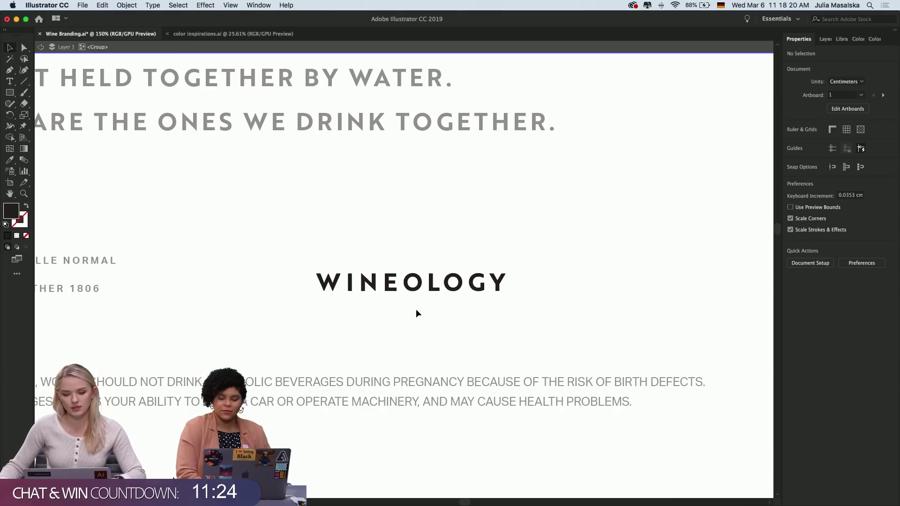
scroll(415, 308, up, 4)
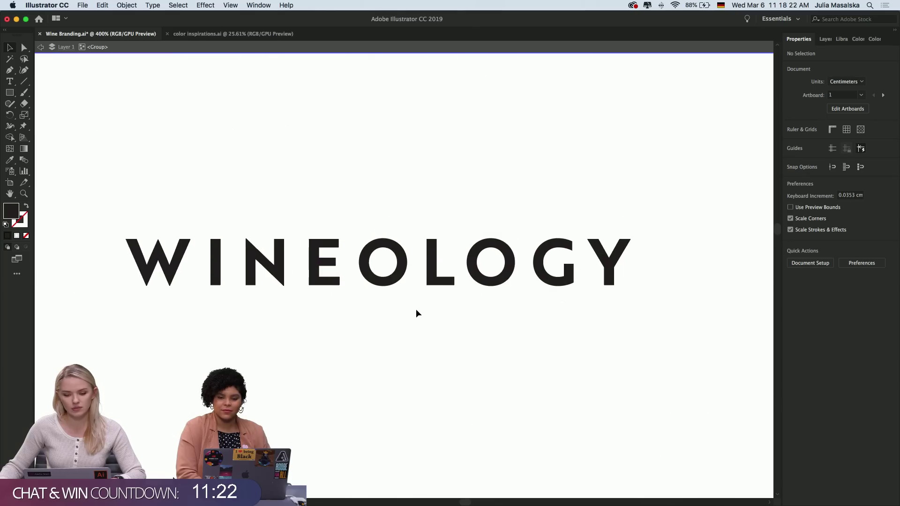
scroll(291, 271, down, 6)
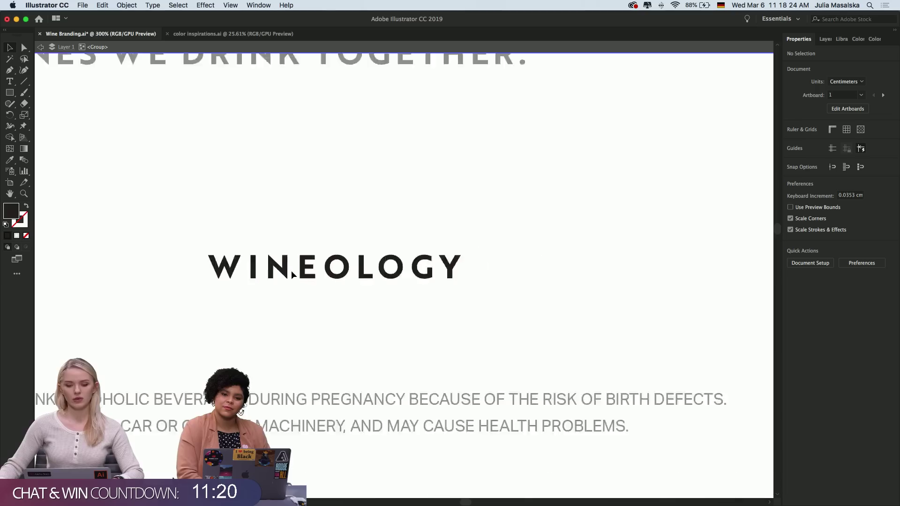
scroll(320, 293, down, 2)
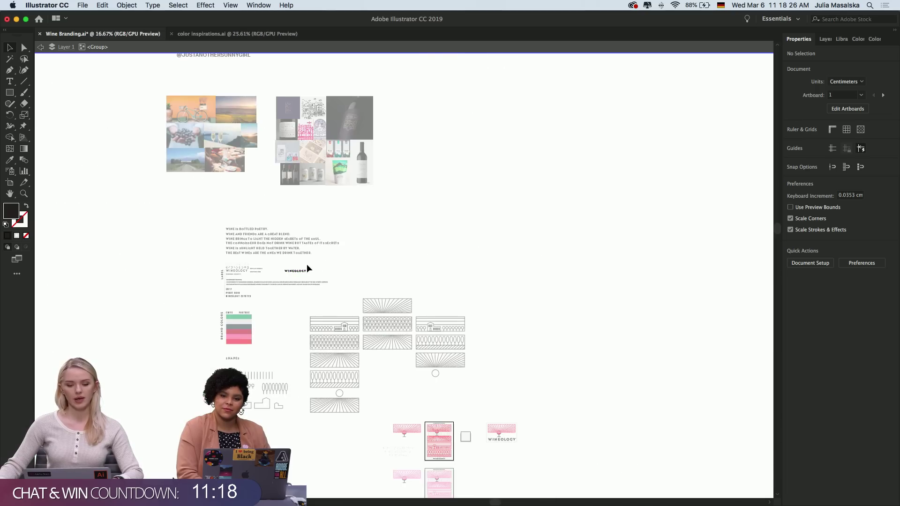
scroll(307, 268, up, 5)
scroll(308, 268, down, 2)
scroll(307, 268, up, 4)
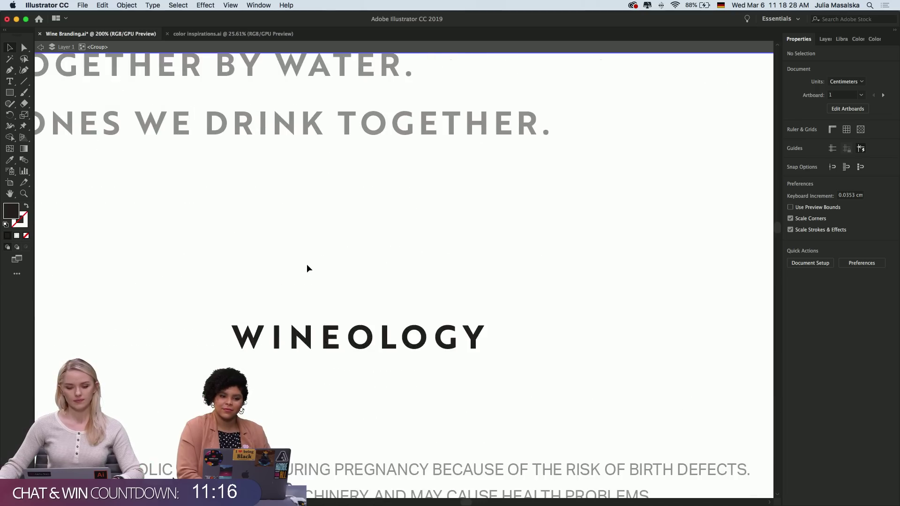
scroll(307, 268, down, 2)
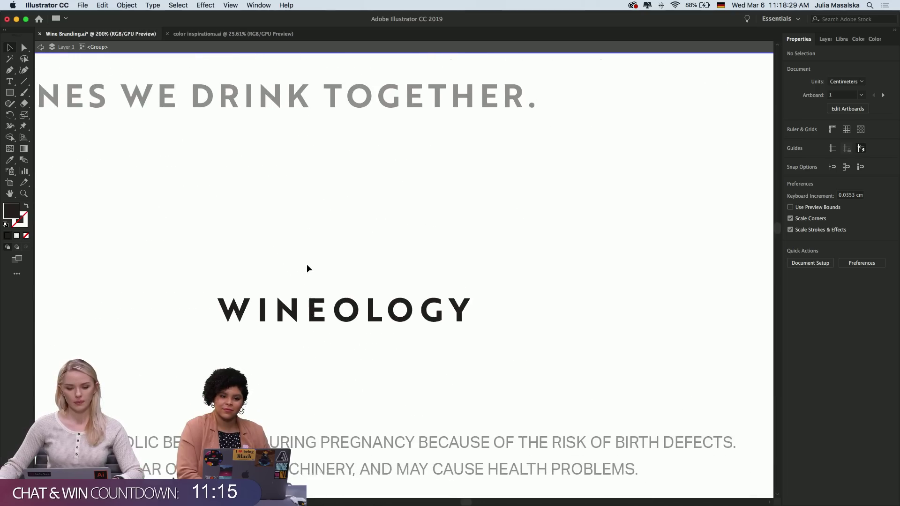
Add a ® symbol in a text frame beside the wordmark's Y and set its font size to 6 pt
click(10, 81)
drag(477, 267, 526, 299)
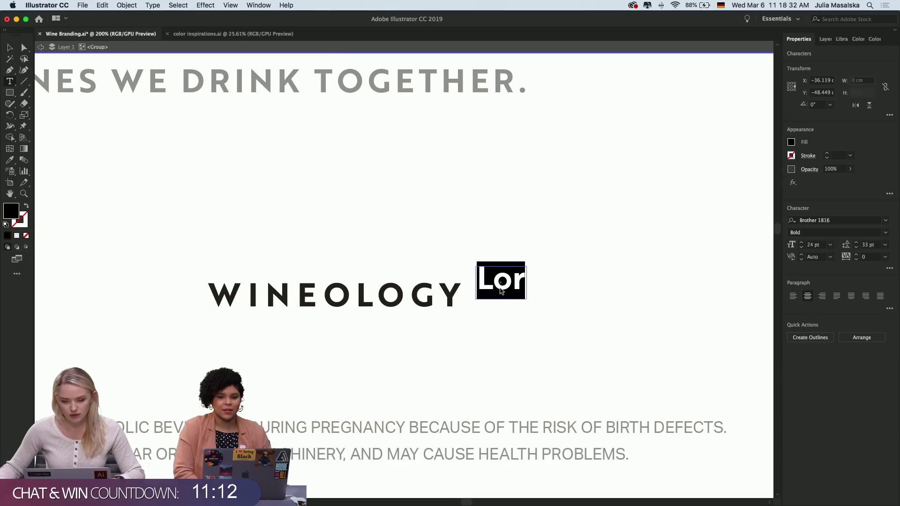
text(®)
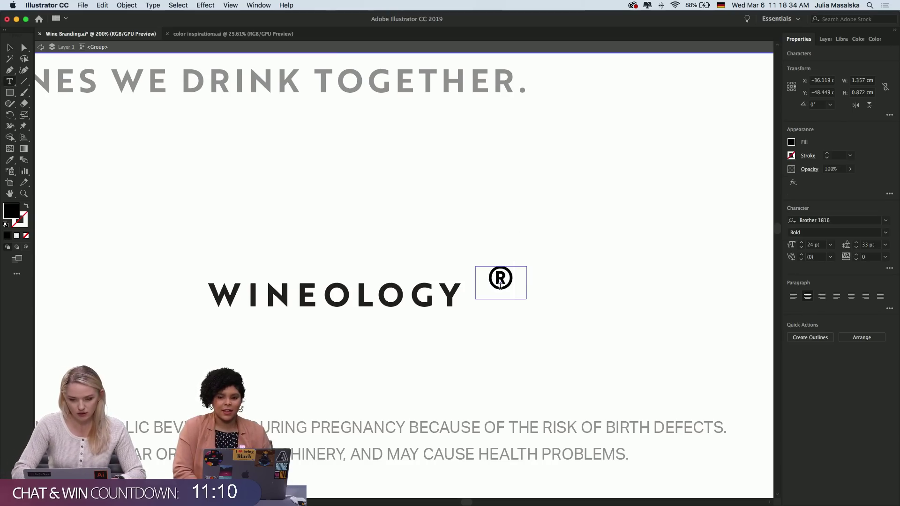
drag(519, 280, 477, 278)
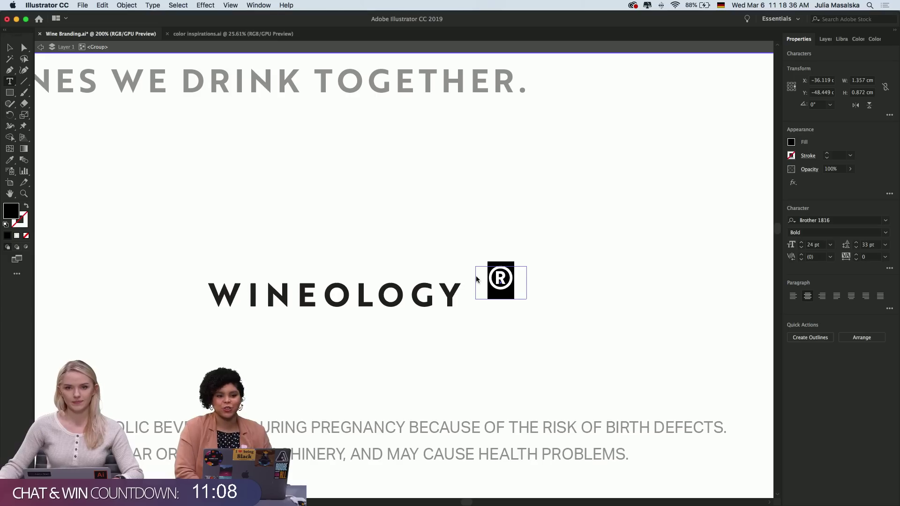
click(830, 245)
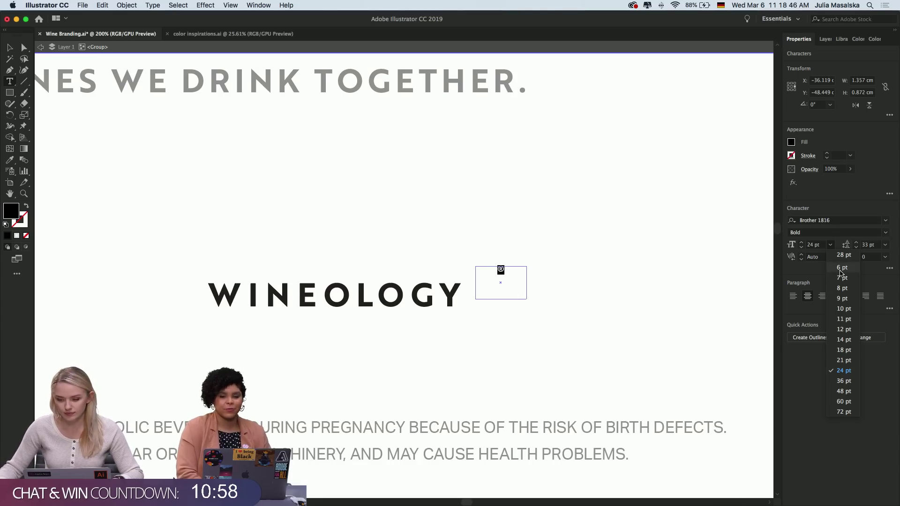
click(841, 268)
Move the ® symbol close to the upper-right end of the wordmark's Y, level with the tops of the letters
click(9, 59)
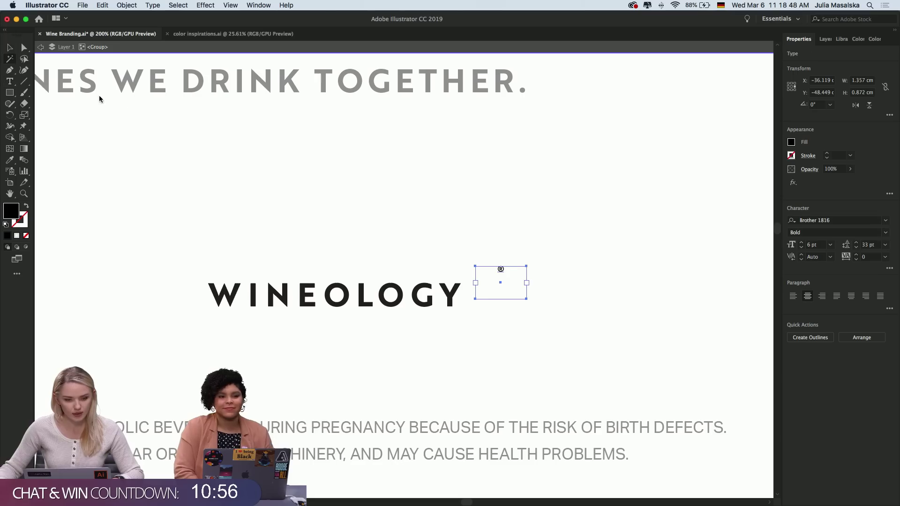
click(9, 47)
scroll(473, 284, up, 4)
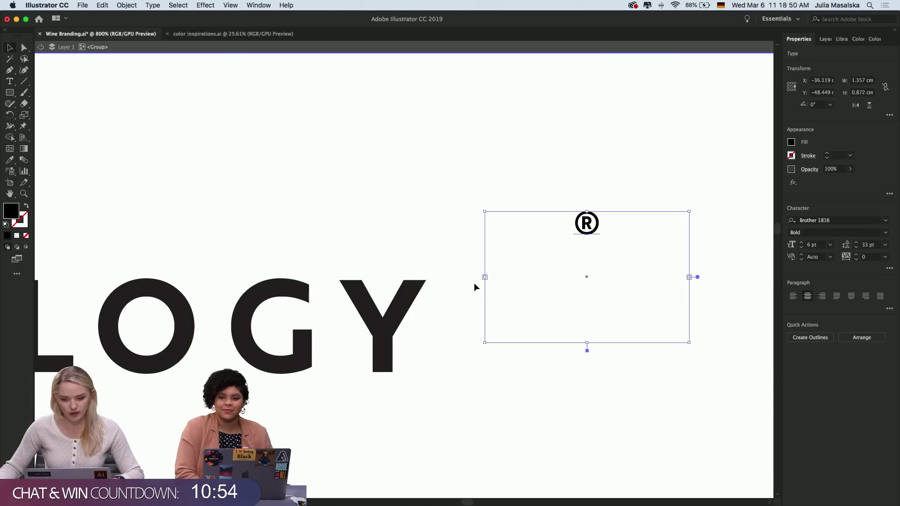
drag(600, 235, 454, 305)
click(525, 261)
scroll(525, 262, down, 4)
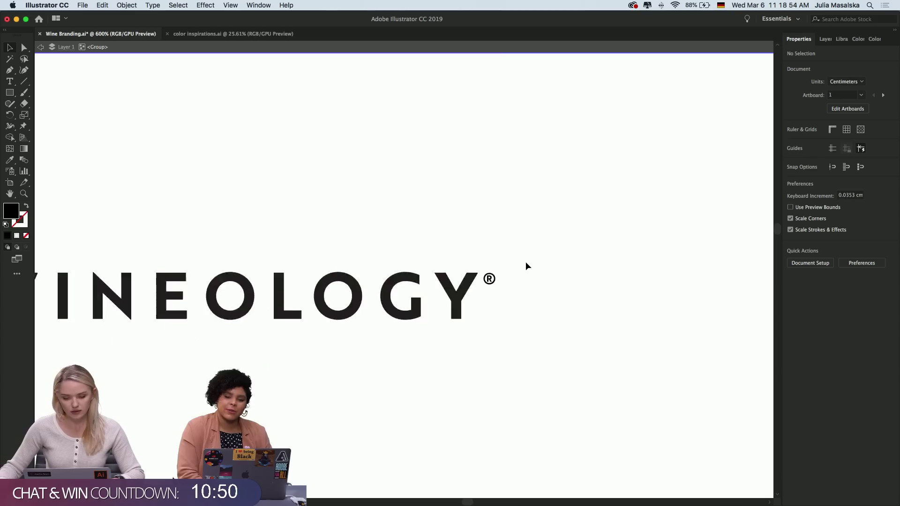
Reduce the font size of the ® symbol beside the wordmark to 5 pt
scroll(527, 307, up, 3)
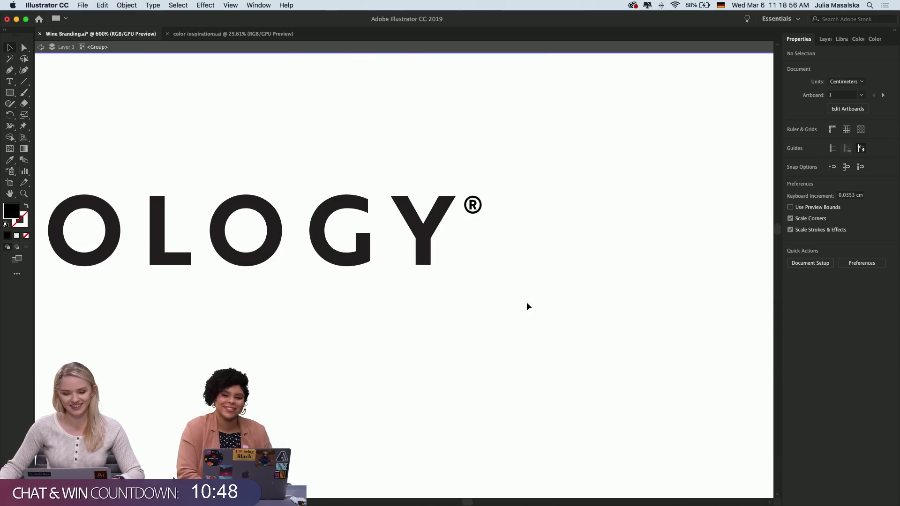
scroll(527, 307, down, 2)
scroll(527, 307, up, 1)
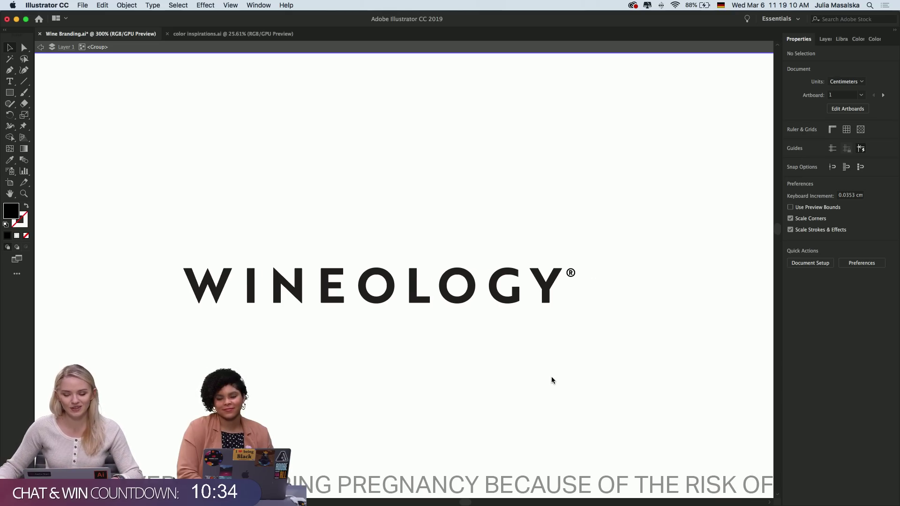
scroll(551, 380, up, 1)
scroll(552, 381, up, 1)
scroll(552, 380, left, 1)
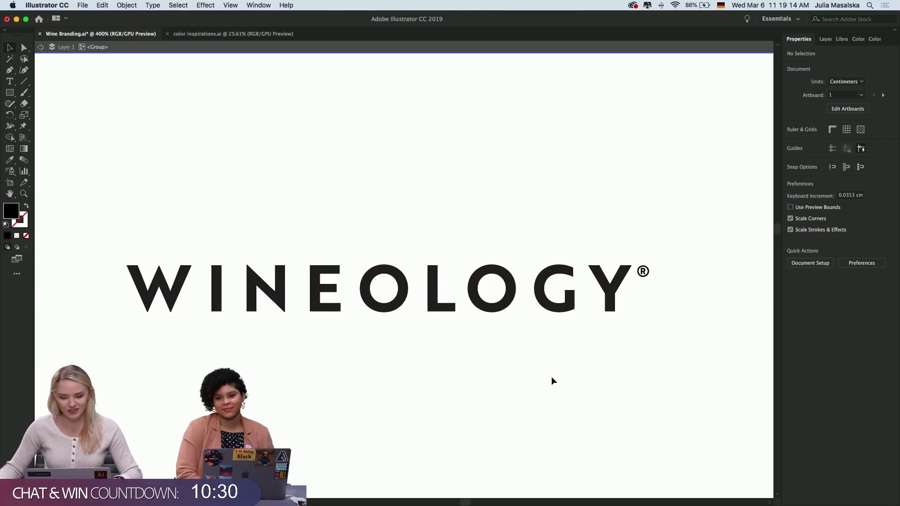
double_click(647, 274)
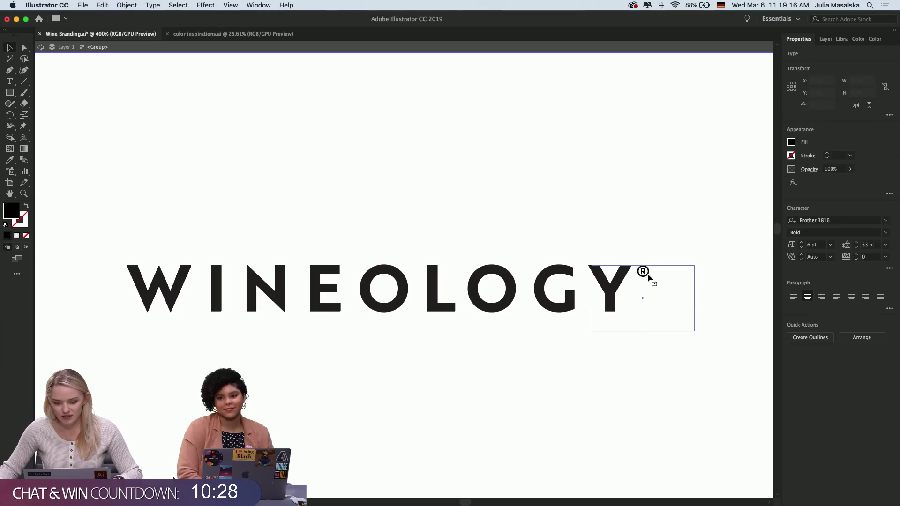
double_click(643, 272)
click(801, 247)
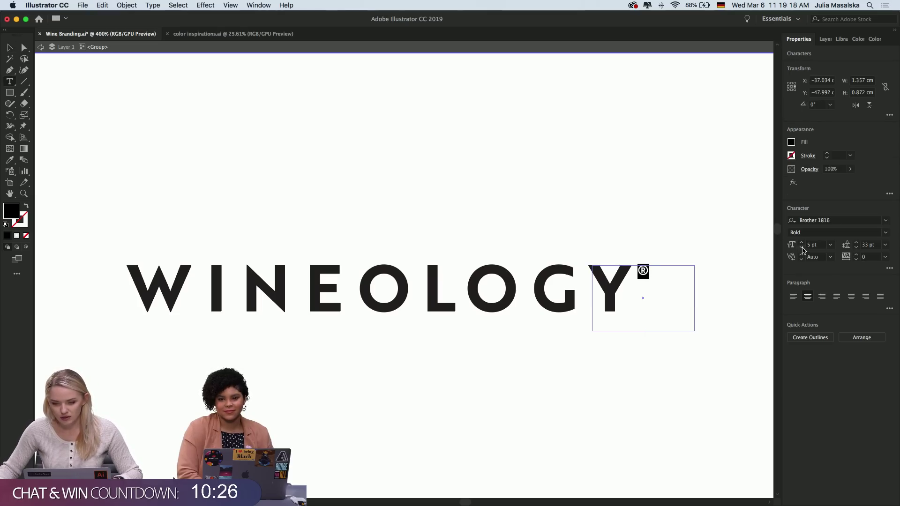
click(801, 247)
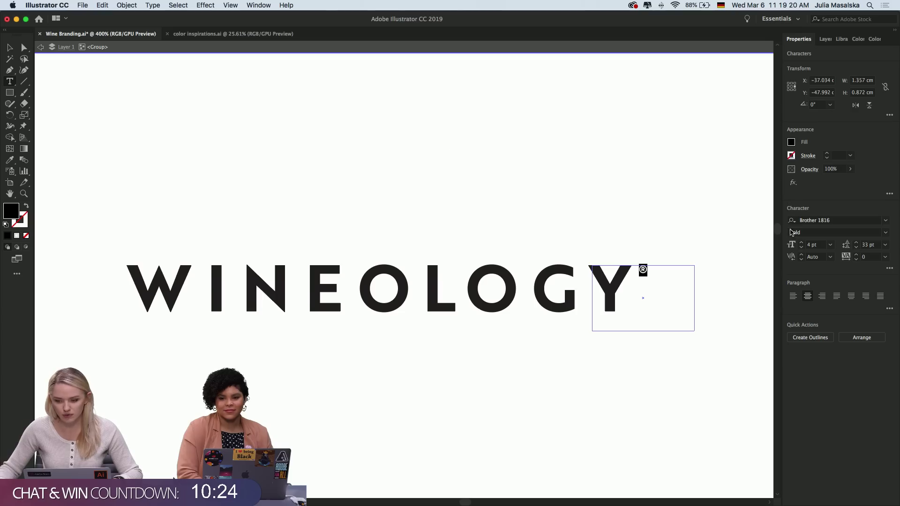
click(801, 242)
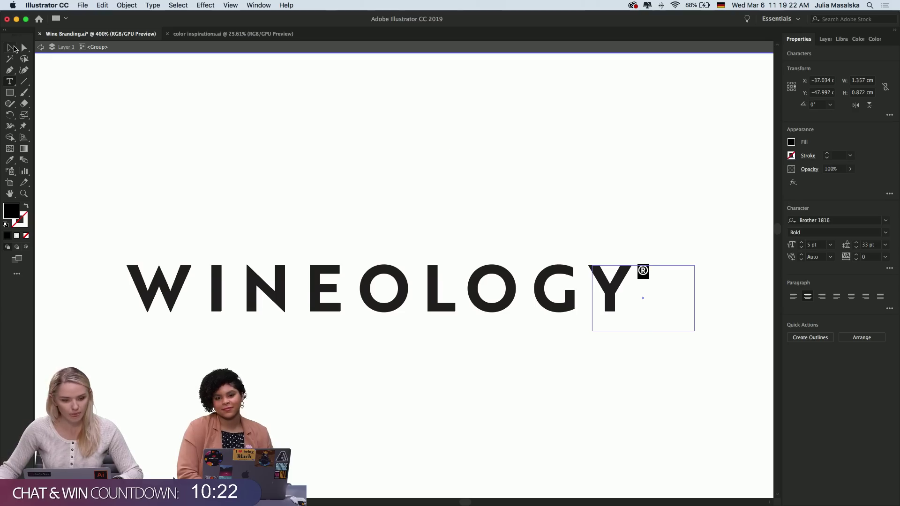
Convert the ® symbol to outlines
click(13, 48)
right_click(643, 274)
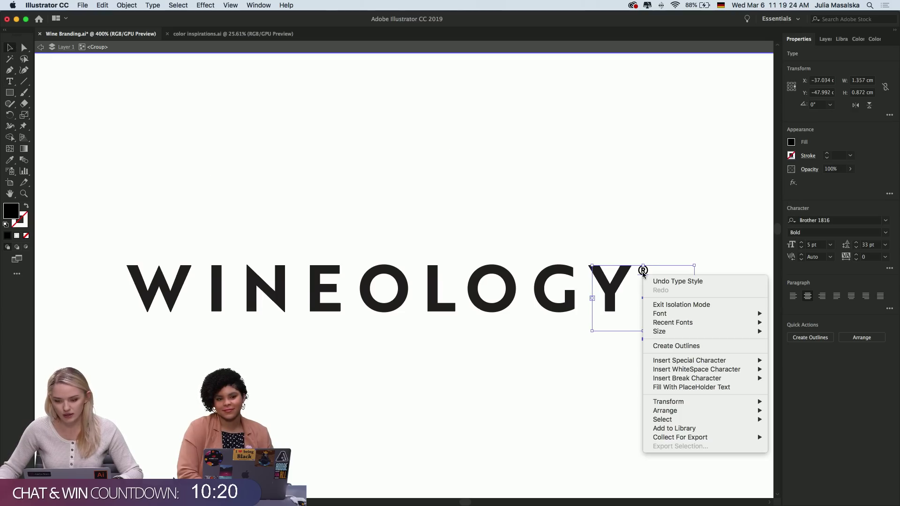
click(687, 346)
click(657, 366)
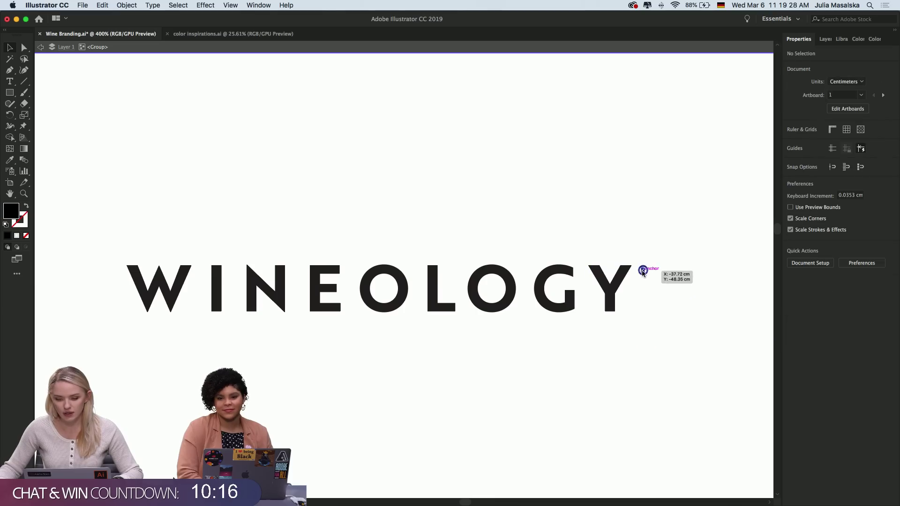
Look over the finished wordmark at small size together with the quotes, brand colors, shapes and illustration panels
key(ctrl+minus)
key(ctrl+minus)
key(ctrl+minus)
key(ctrl+minus)
key(ctrl+minus)
key(ctrl+minus)
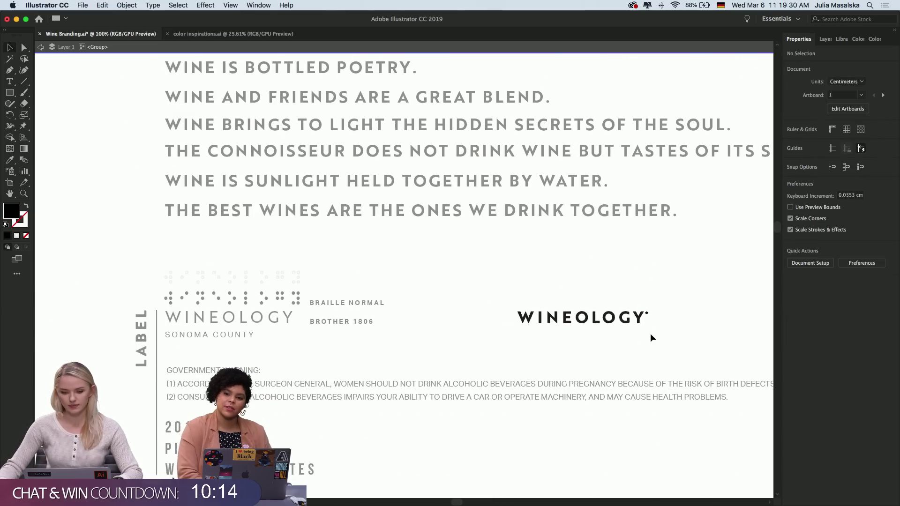
key(ctrl+minus)
scroll(650, 333, right, 5)
scroll(651, 333, down, 3)
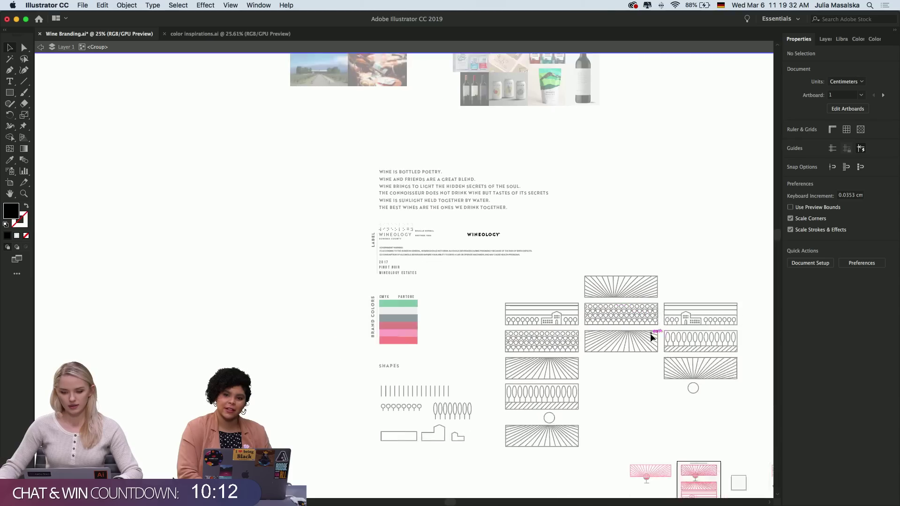
Move the WINEOLOGY wordmark above the finished label artboard and enlarge it proportionally to about 9.73 cm wide
drag(419, 223, 631, 429)
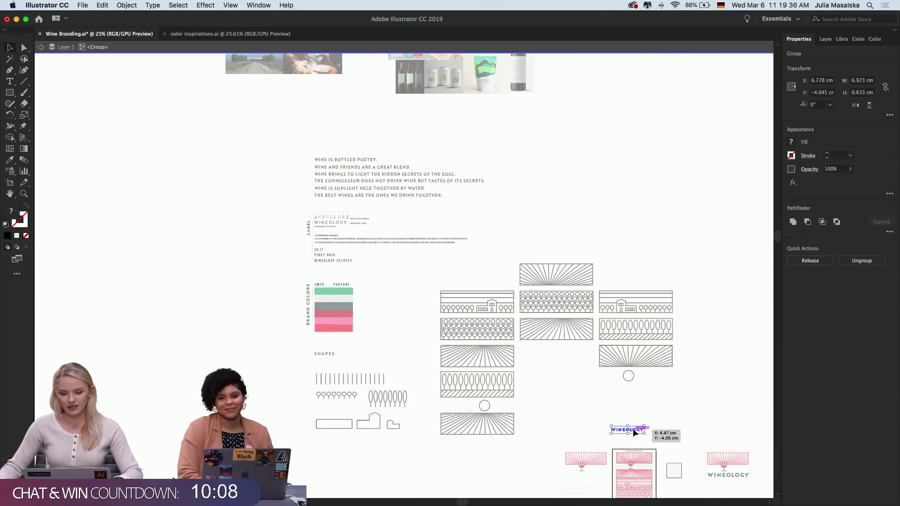
key(ctrl+plus)
key(ctrl+plus)
key(ctrl+plus)
key(ctrl+plus)
key(ctrl+plus)
key(ctrl+plus)
key(ctrl+plus)
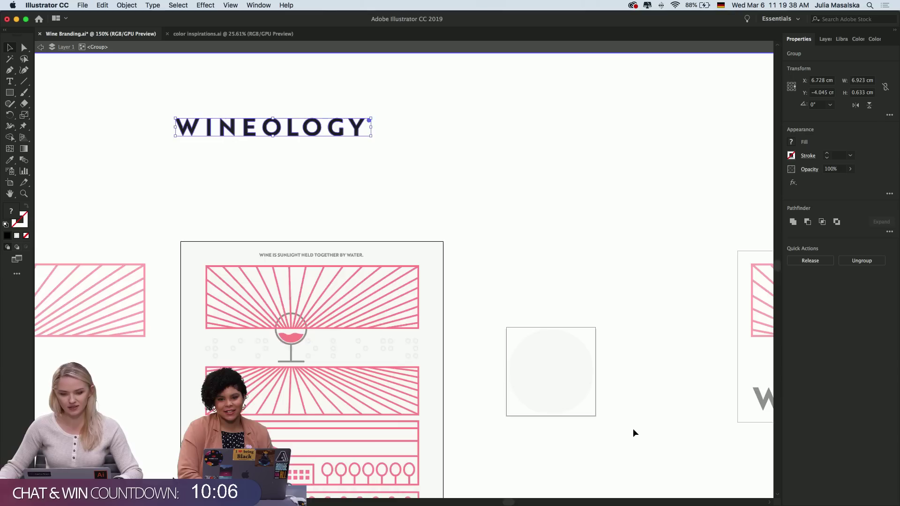
drag(444, 245, 523, 241)
click(571, 295)
scroll(572, 295, left, 2)
scroll(572, 294, up, 1)
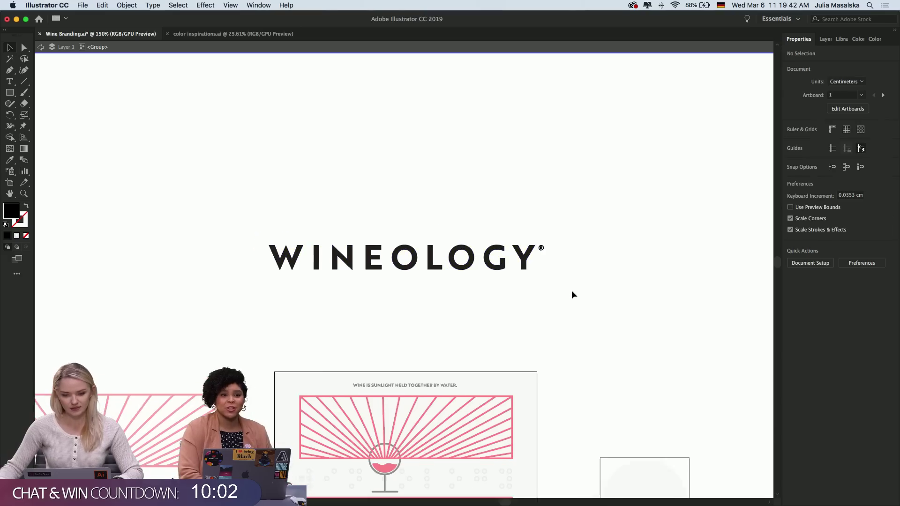
Shift the enlarged wordmark slightly so its left edge lines up with the label artboard below it
drag(590, 233, 275, 290)
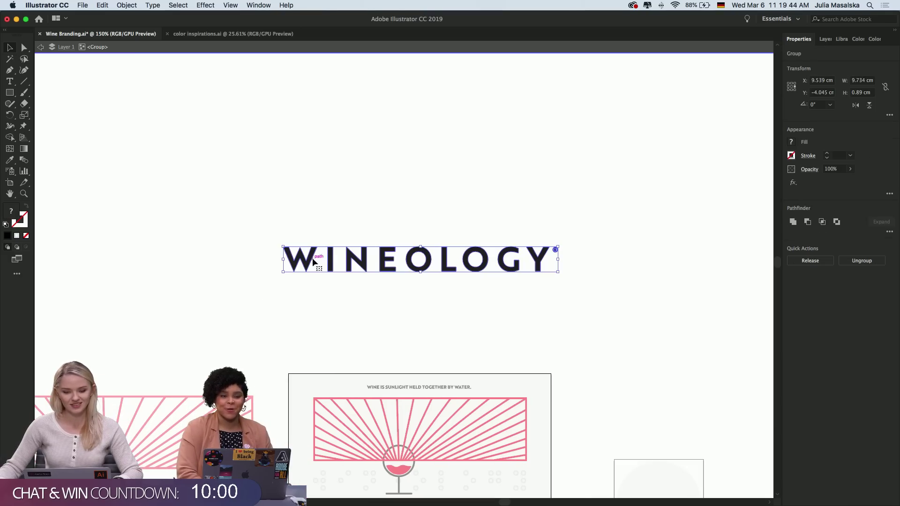
drag(313, 262, 319, 266)
click(559, 337)
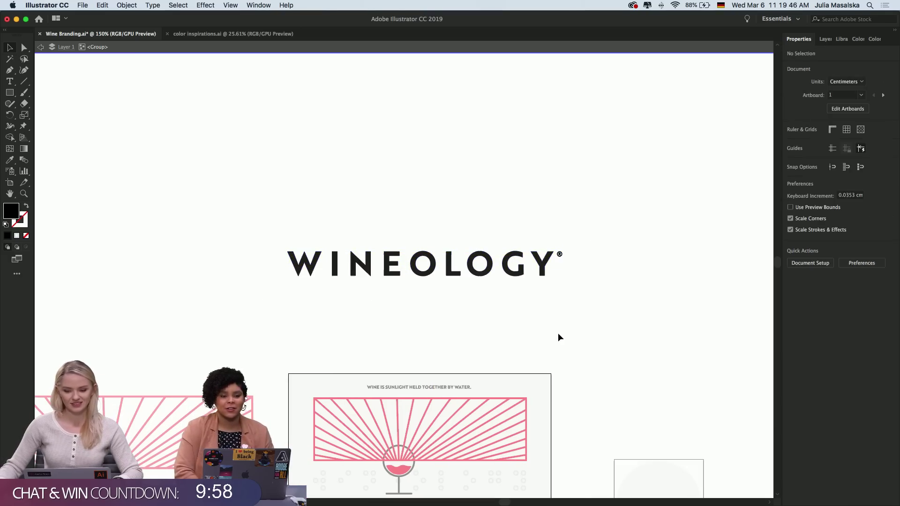
Look over the finished red label and the artwork around it, comparing its small wordmark with the enlarged one
scroll(559, 337, down, 1)
scroll(560, 338, down, 3)
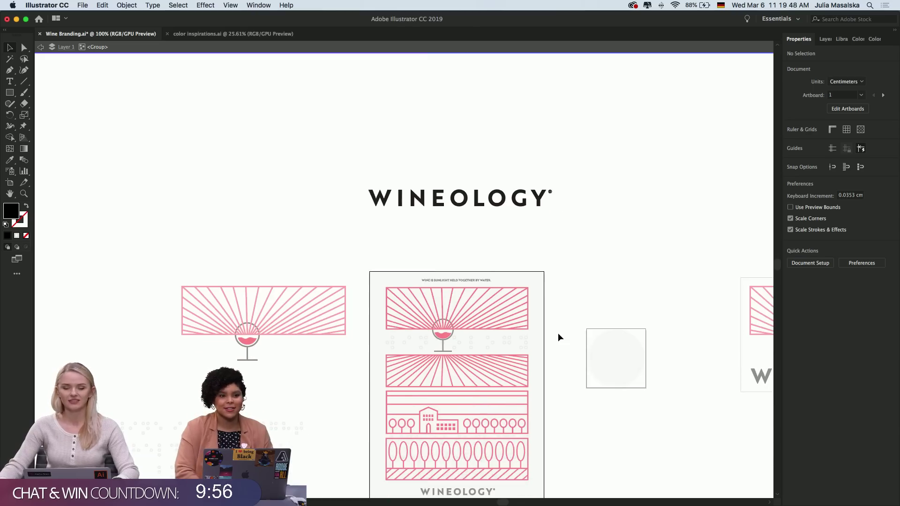
scroll(559, 342, down, 4)
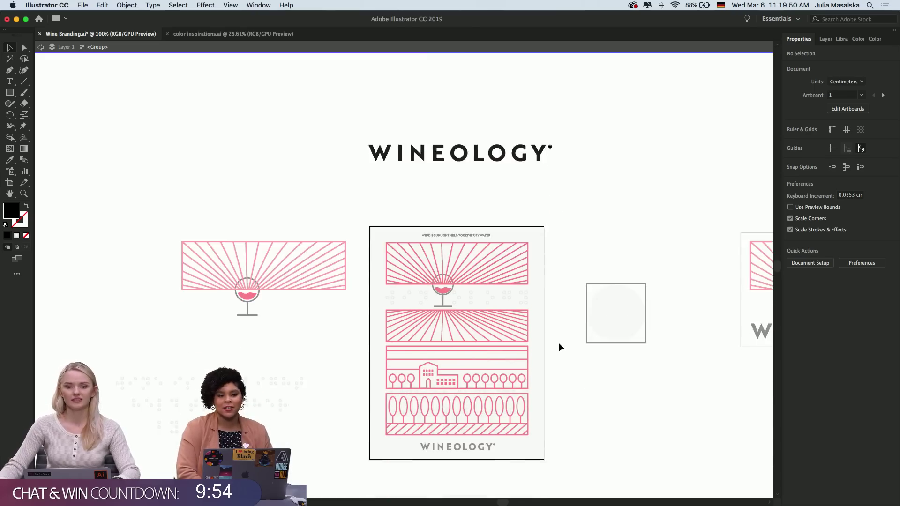
scroll(568, 378, up, 1)
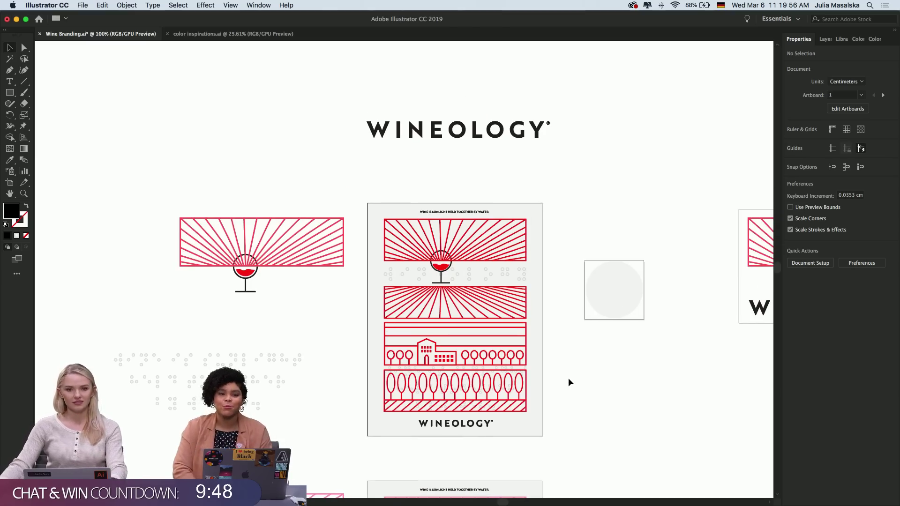
scroll(568, 379, down, 3)
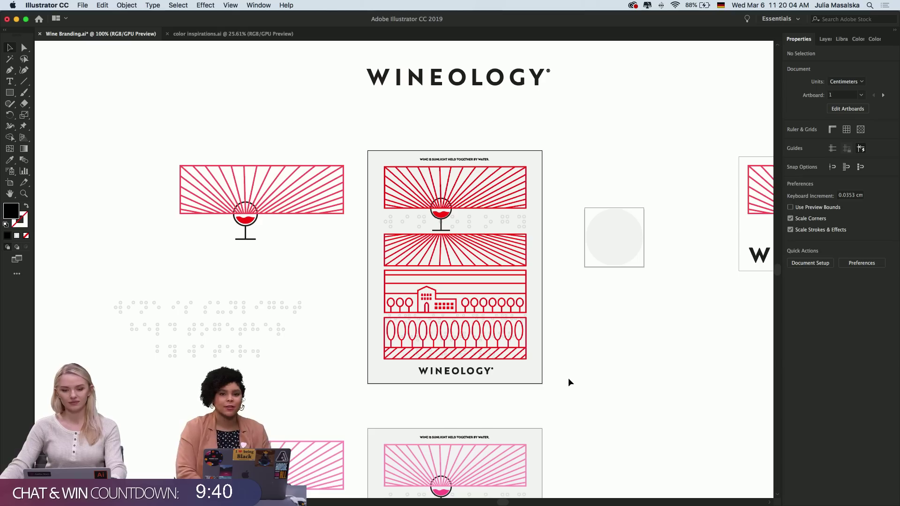
scroll(568, 378, down, 3)
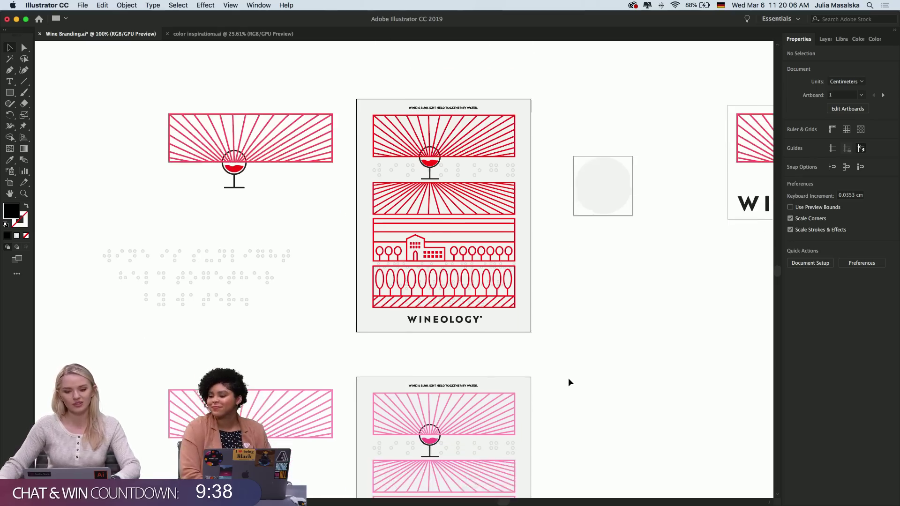
scroll(569, 379, up, 4)
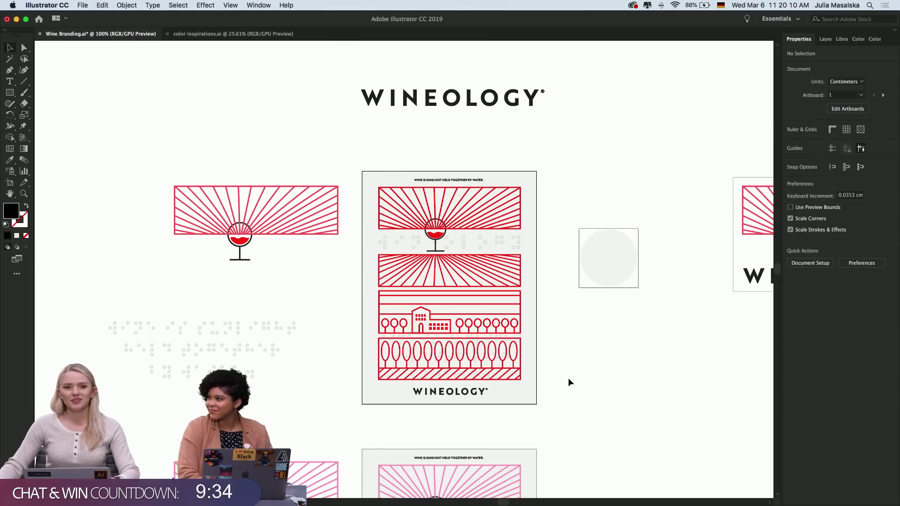
scroll(570, 382, right, 1)
scroll(568, 382, right, 10)
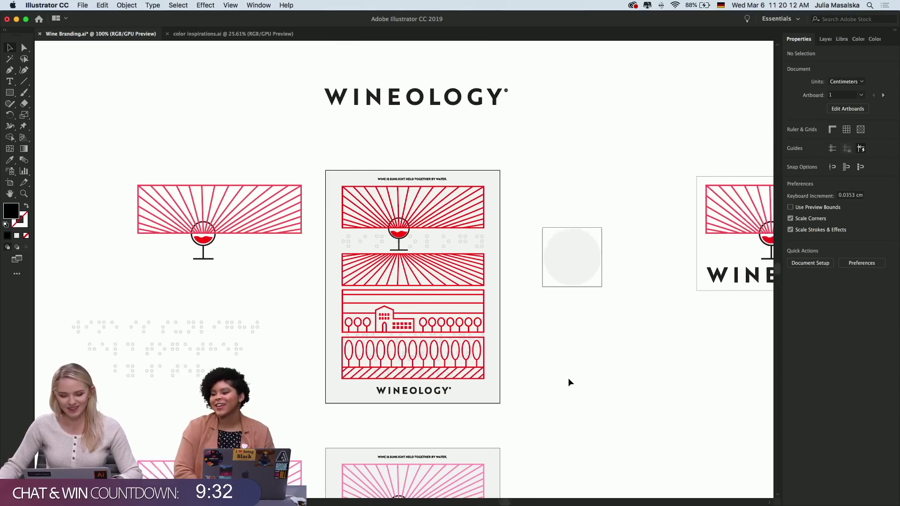
scroll(568, 379, left, 9)
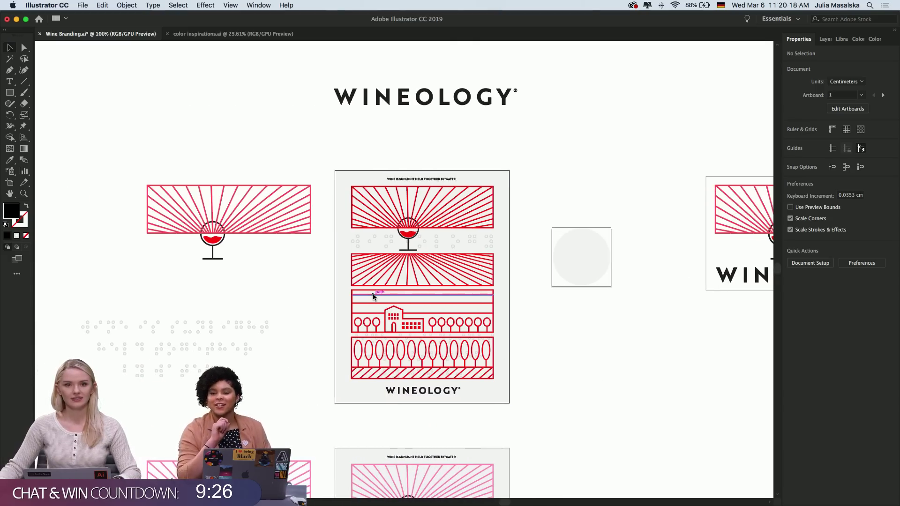
scroll(370, 294, left, 2)
scroll(370, 294, up, 1)
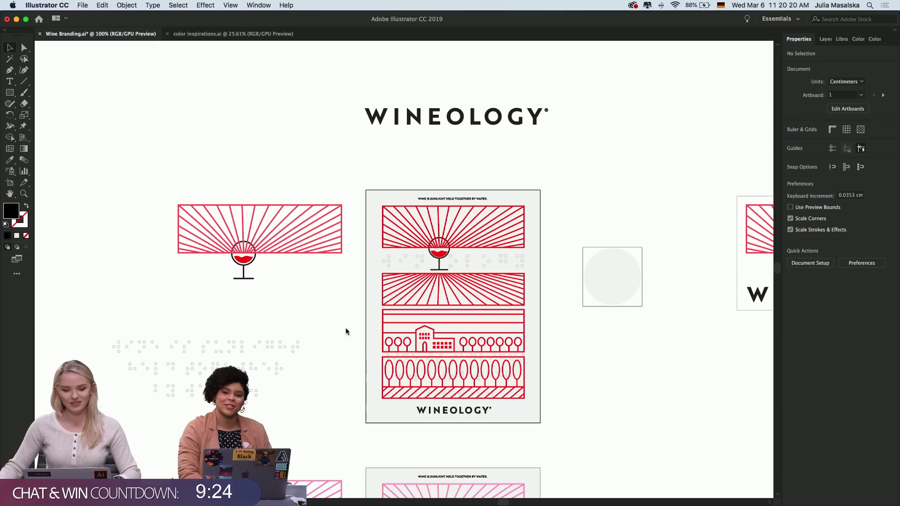
scroll(346, 331, right, 14)
click(525, 302)
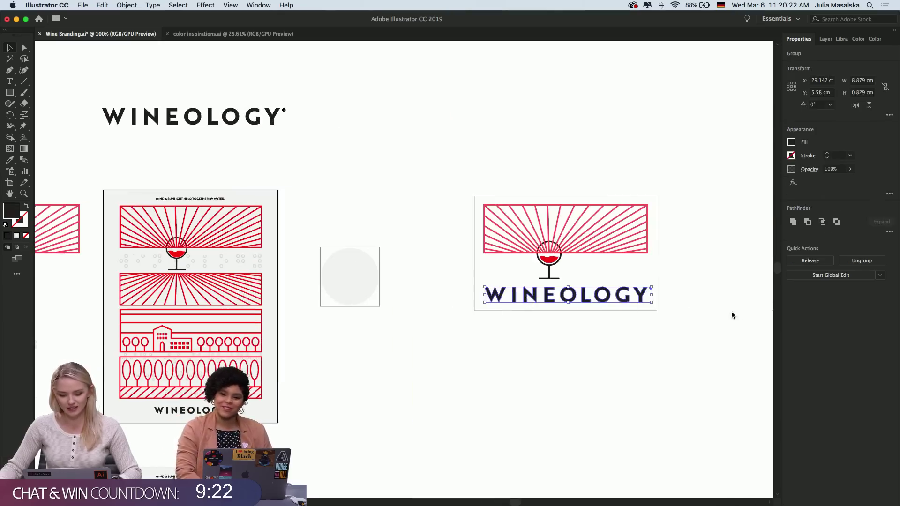
key(Delete)
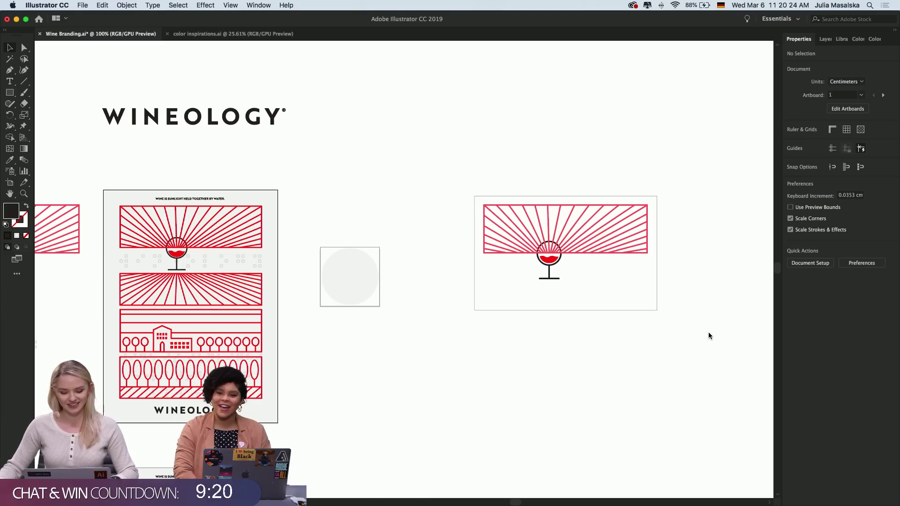
key(super+z)
click(707, 332)
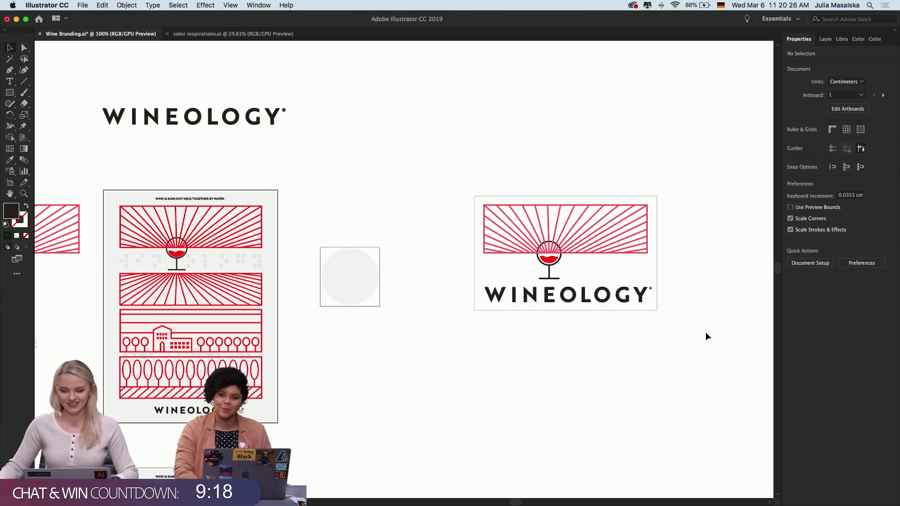
Move the sunray and wine glass illustration and the Braille text aside to clear the space beside the red label artboard
scroll(659, 325, up, 2)
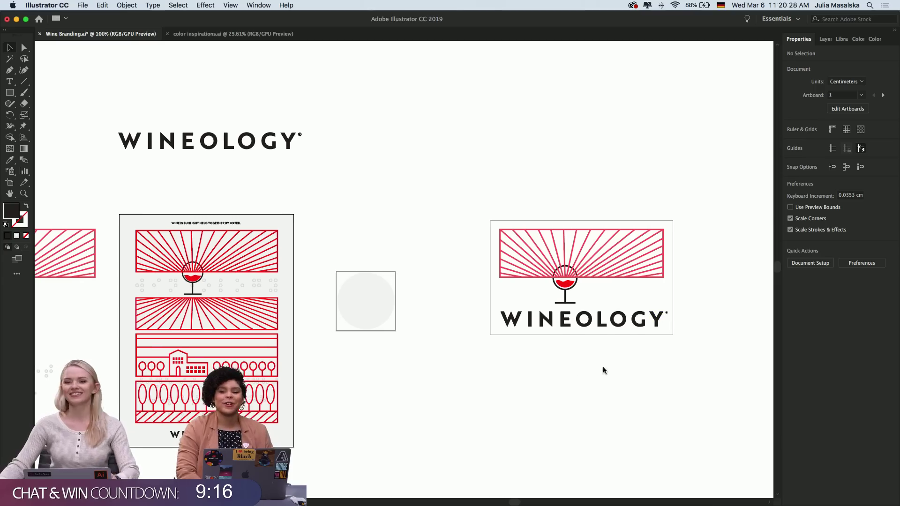
scroll(567, 376, down, 1)
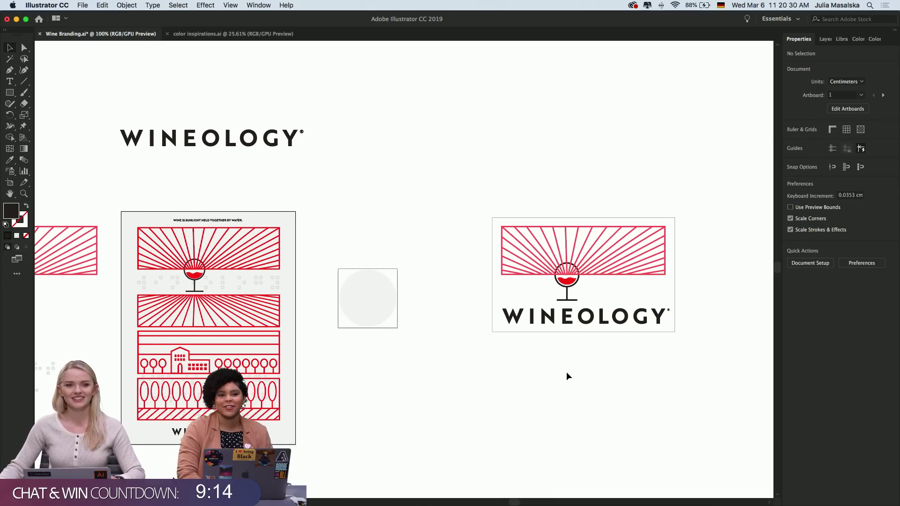
scroll(567, 372, left, 10)
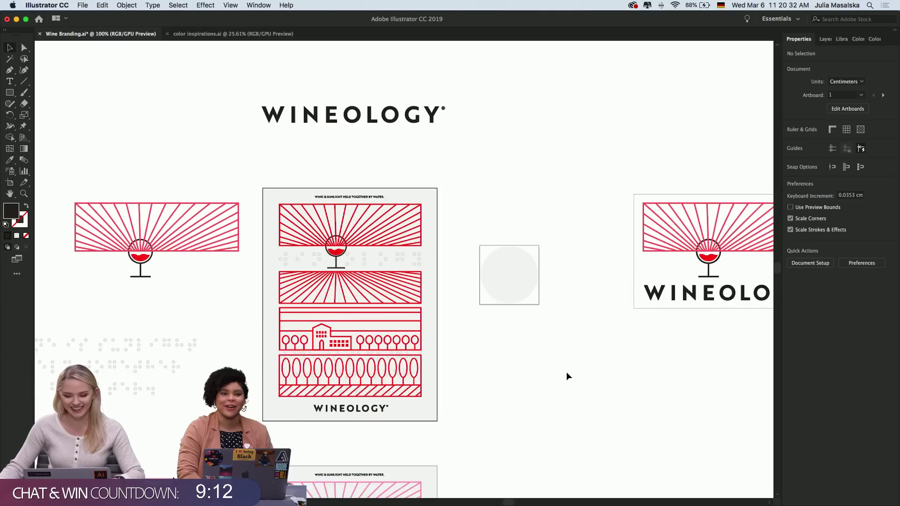
scroll(567, 376, left, 2)
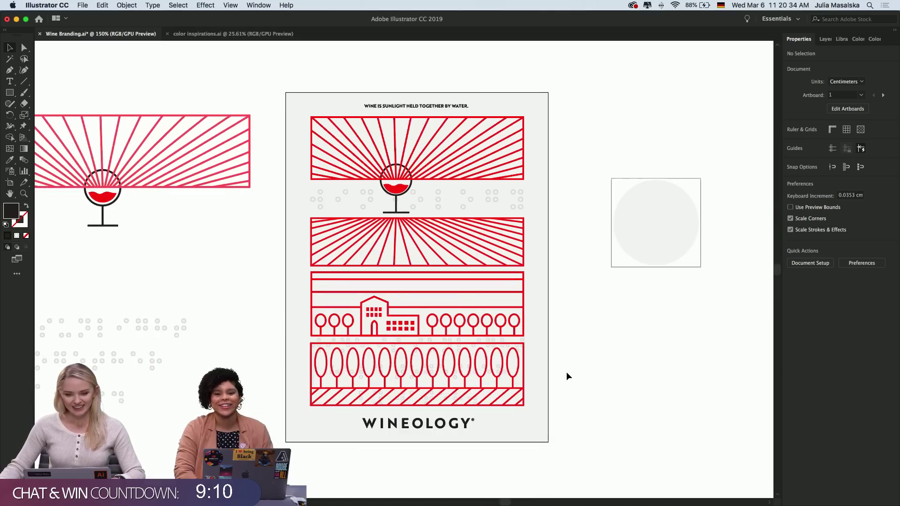
scroll(566, 372, left, 5)
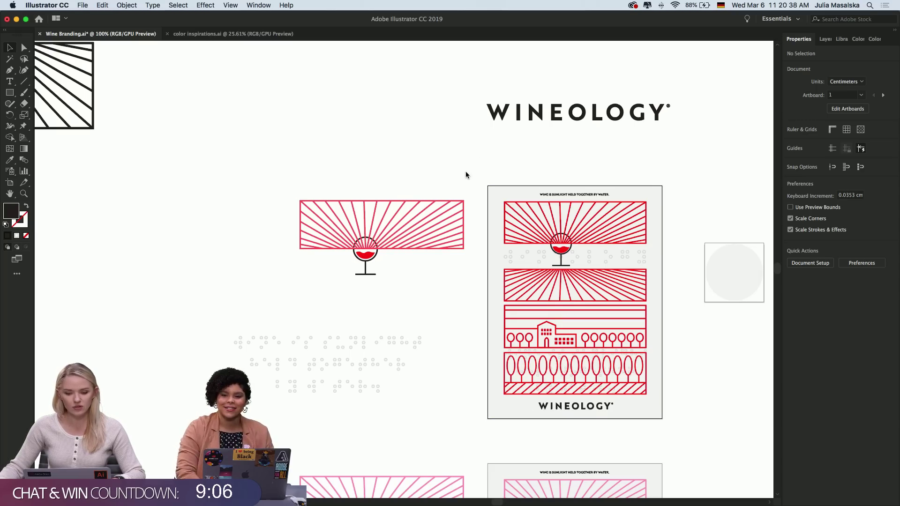
drag(465, 172, 294, 286)
drag(358, 238, 285, 108)
drag(437, 324, 194, 408)
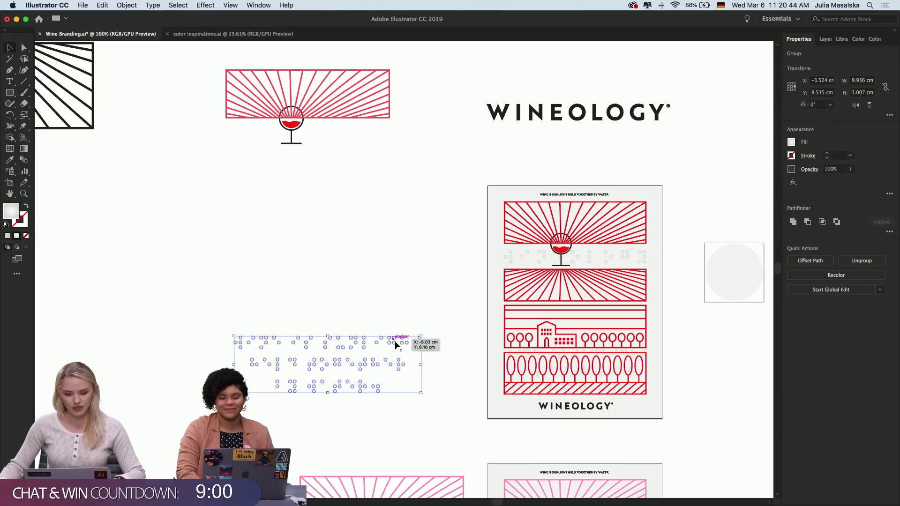
drag(415, 348, 119, 348)
Draw a new artboard in the cleared space beside the red label and set its size to 7.5 cm by 10 cm
key(shift+o)
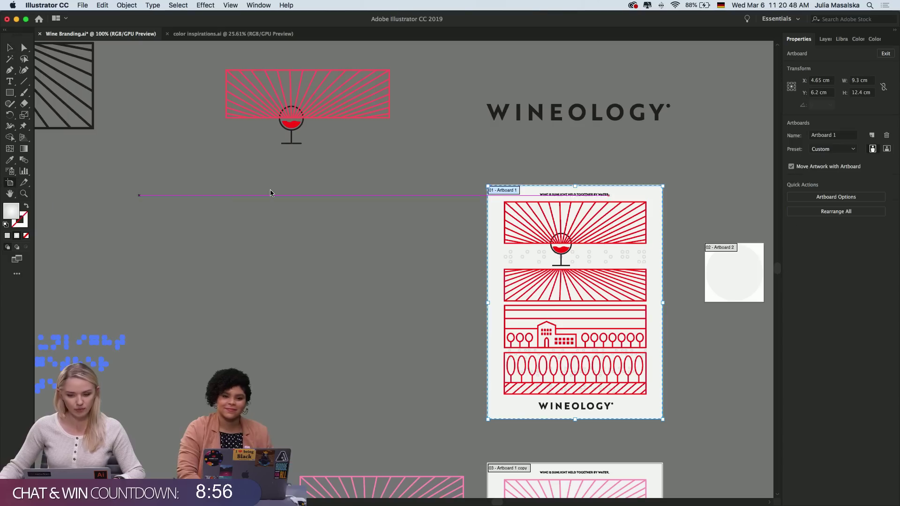
drag(440, 203, 301, 392)
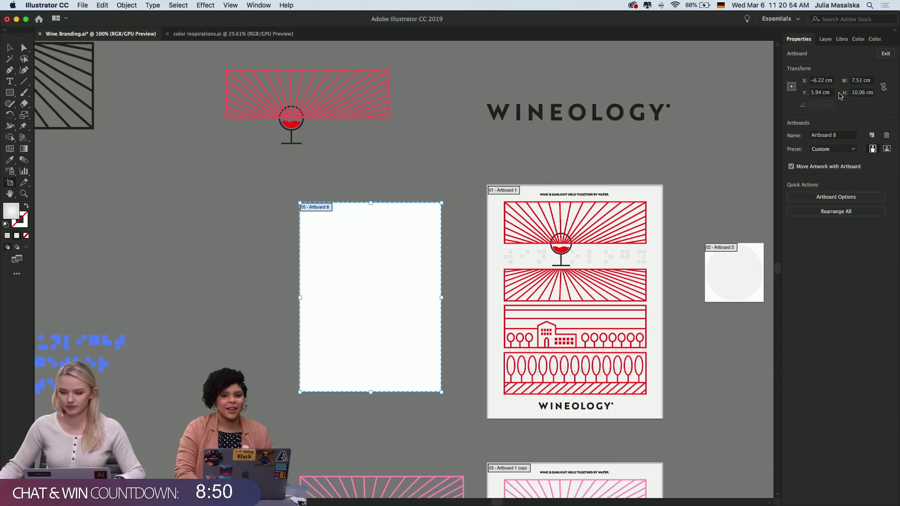
click(861, 82)
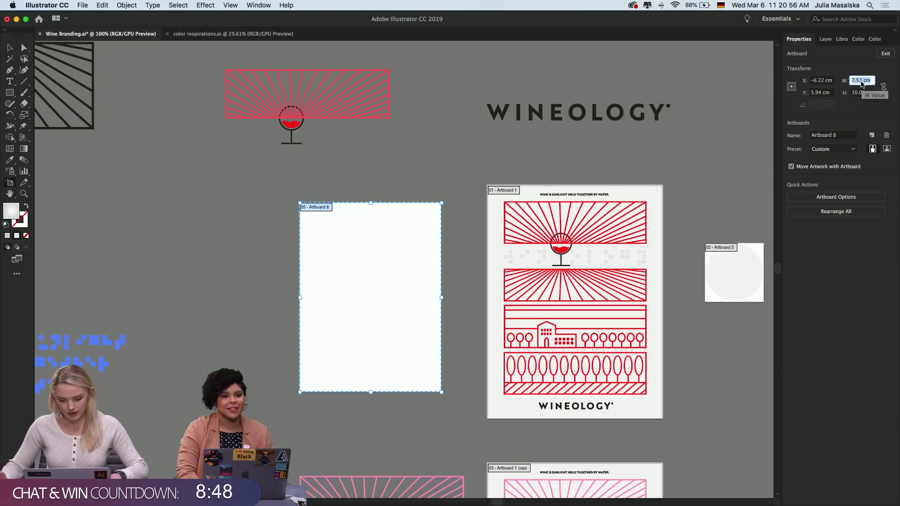
text(7.5)
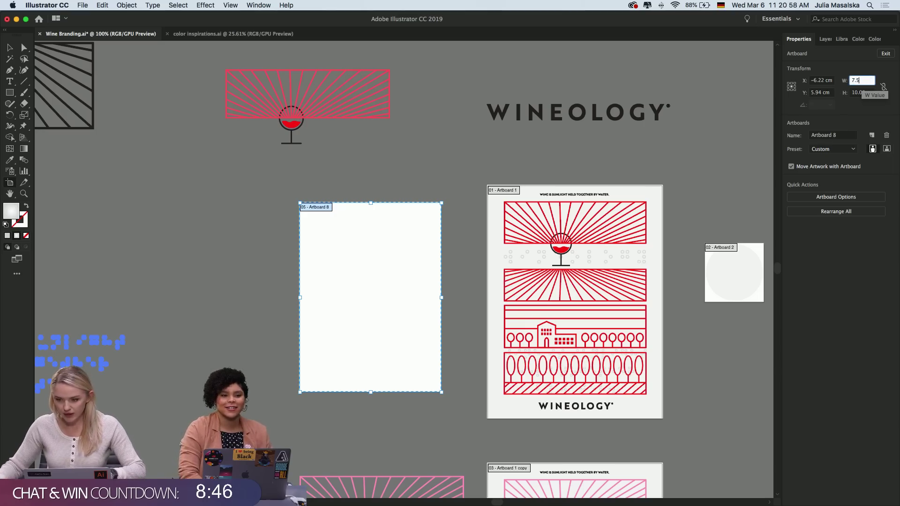
click(862, 93)
text(10)
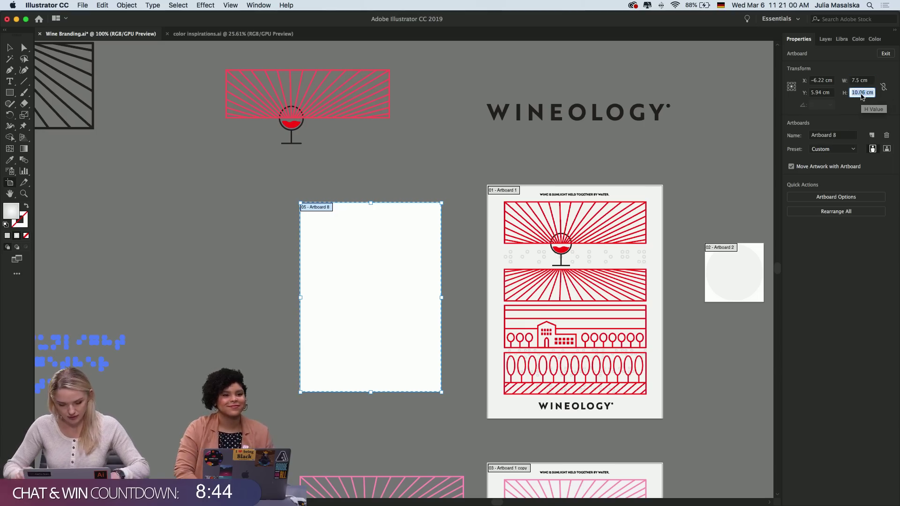
key(Return)
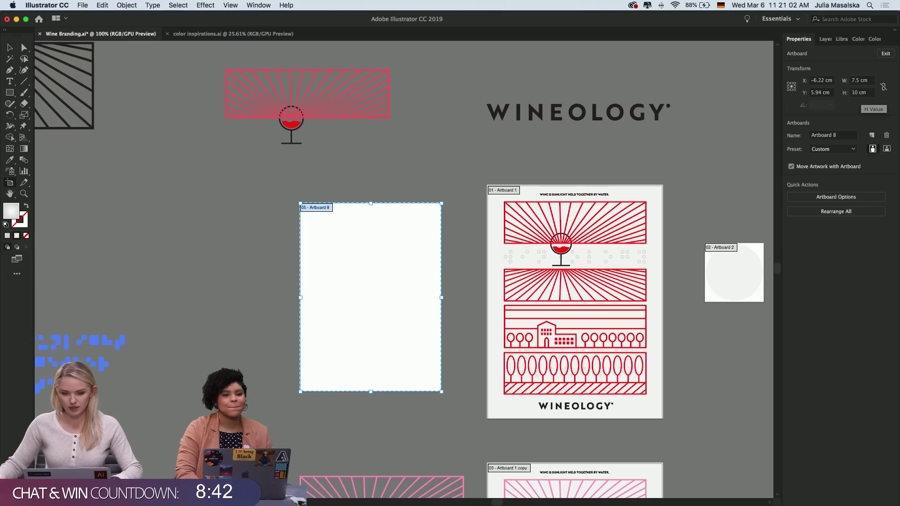
click(8, 49)
Examine the blank artboard side by side with the finished red label, leaving nothing selected
scroll(278, 244, down, 2)
scroll(279, 243, right, 1)
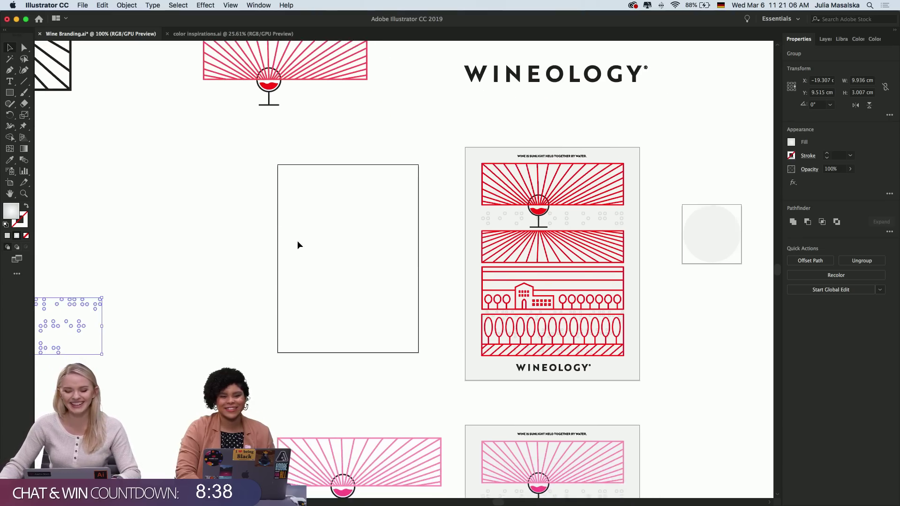
key(super+equal)
scroll(297, 241, left, 1)
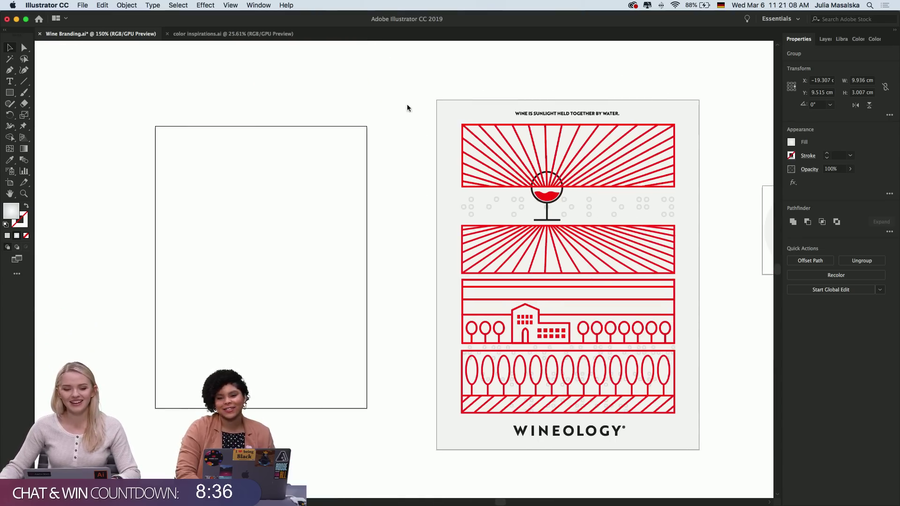
scroll(400, 233, down, 2)
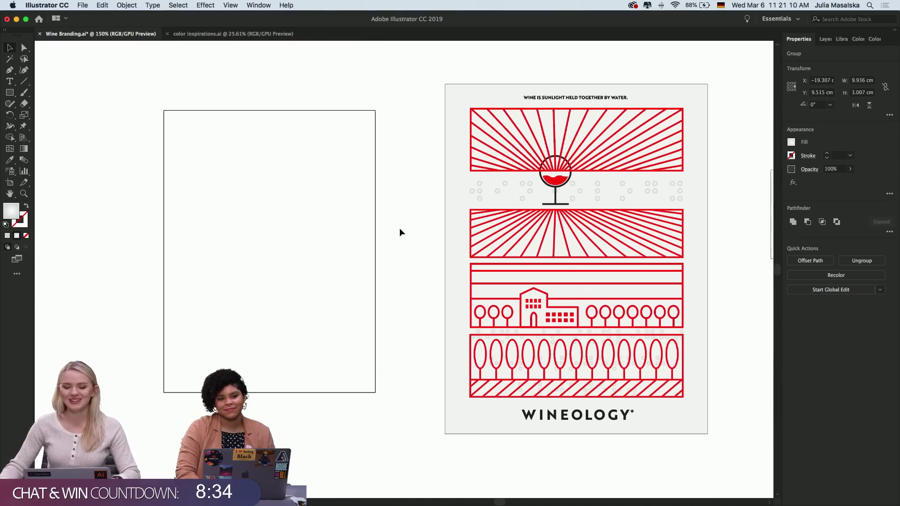
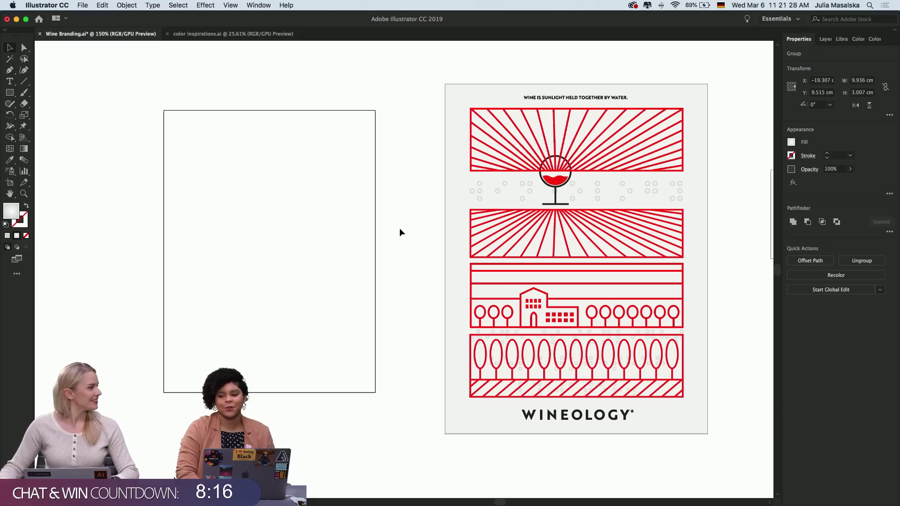
scroll(405, 240, right, 2)
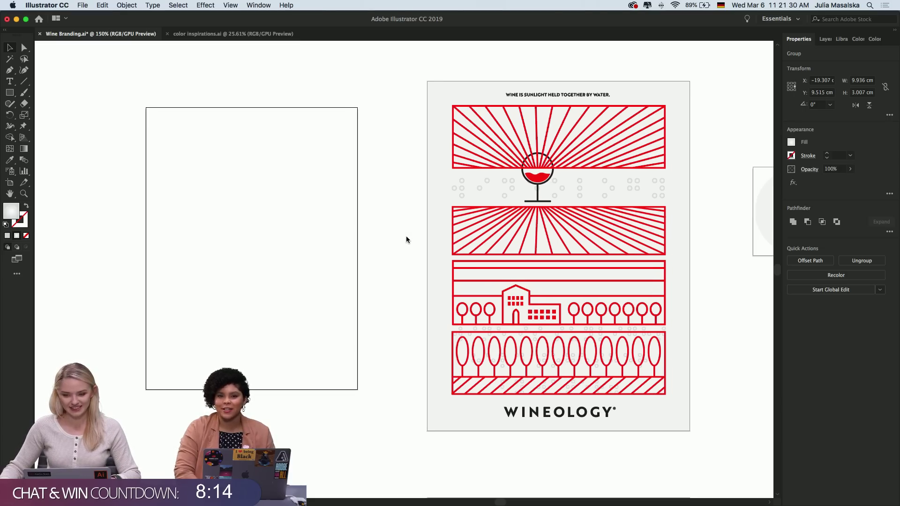
click(80, 131)
scroll(81, 131, left, 2)
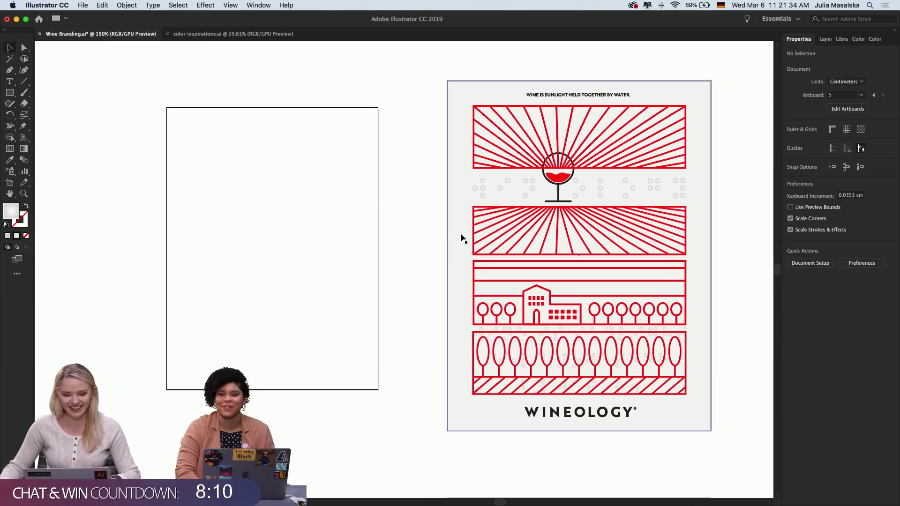
Copy the red label's light background rectangle onto the new artboard and resize it to cover the artboard, 7.5 cm wide
drag(463, 239, 182, 265)
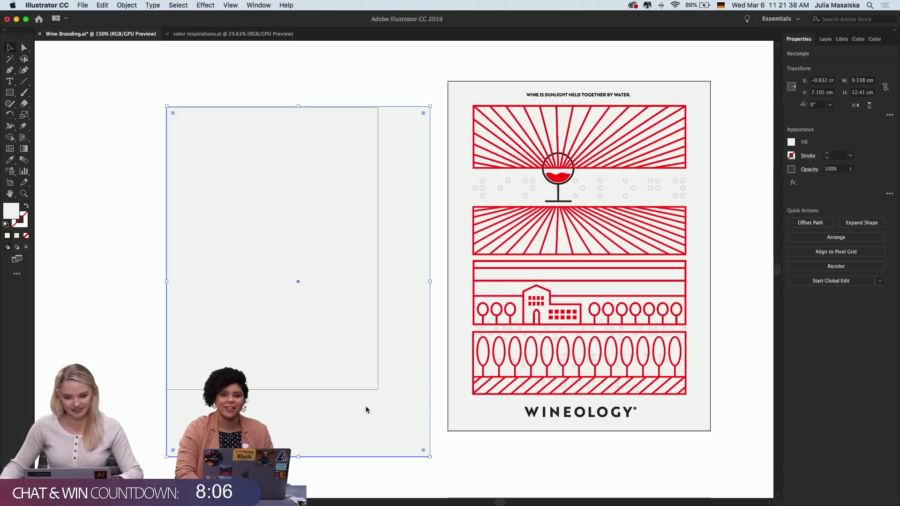
drag(428, 456, 379, 388)
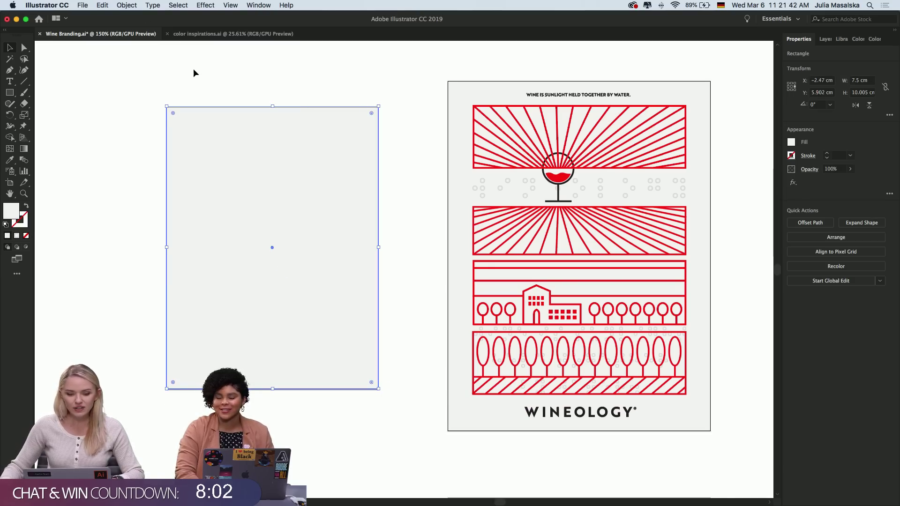
scroll(193, 70, up, 1)
scroll(193, 70, down, 3)
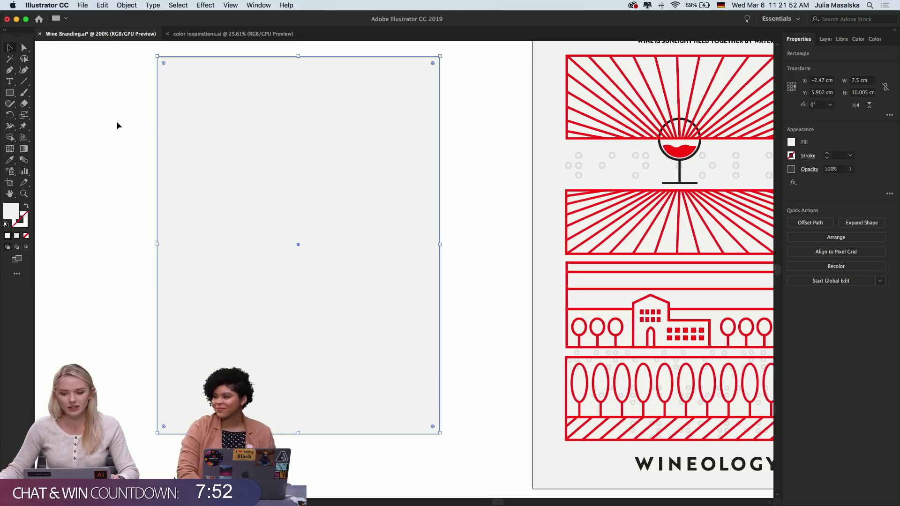
scroll(117, 122, up, 1)
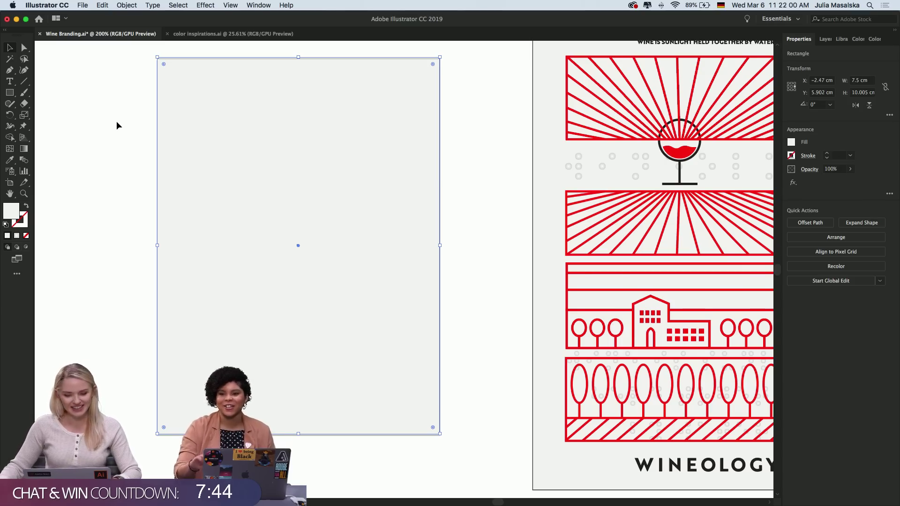
scroll(278, 57, up, 3)
scroll(279, 57, down, 2)
scroll(279, 58, up, 1)
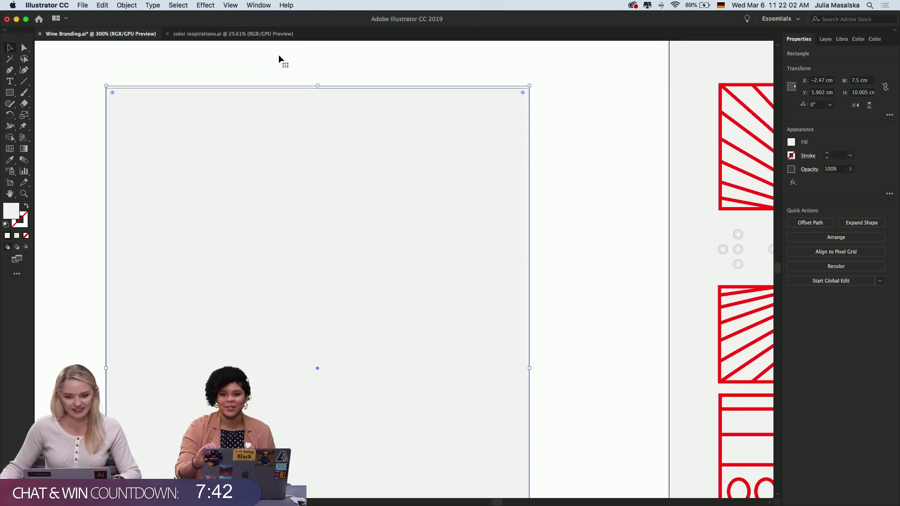
drag(317, 85, 318, 87)
click(557, 113)
Copy the red label's upper Braille line to the top of the new label and scale it down to fit inside its width
scroll(558, 110, down, 4)
scroll(558, 110, right, 2)
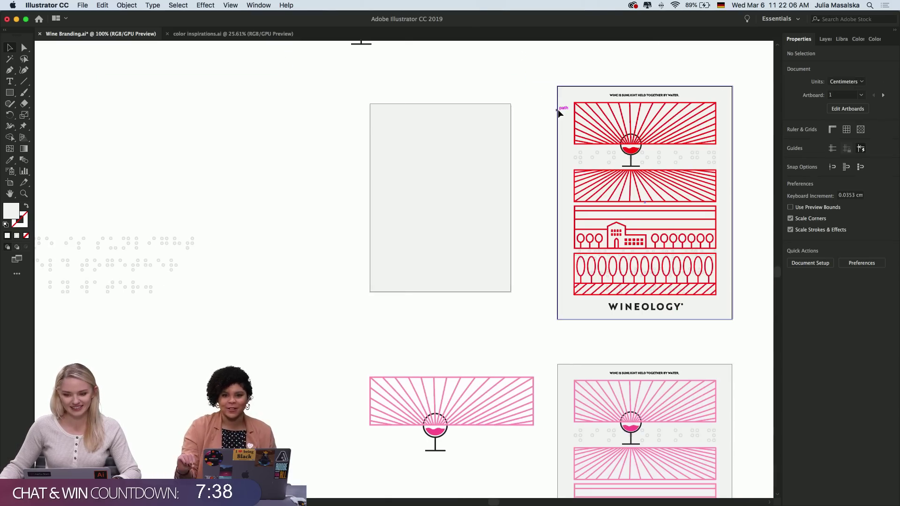
scroll(559, 113, up, 2)
scroll(558, 113, right, 5)
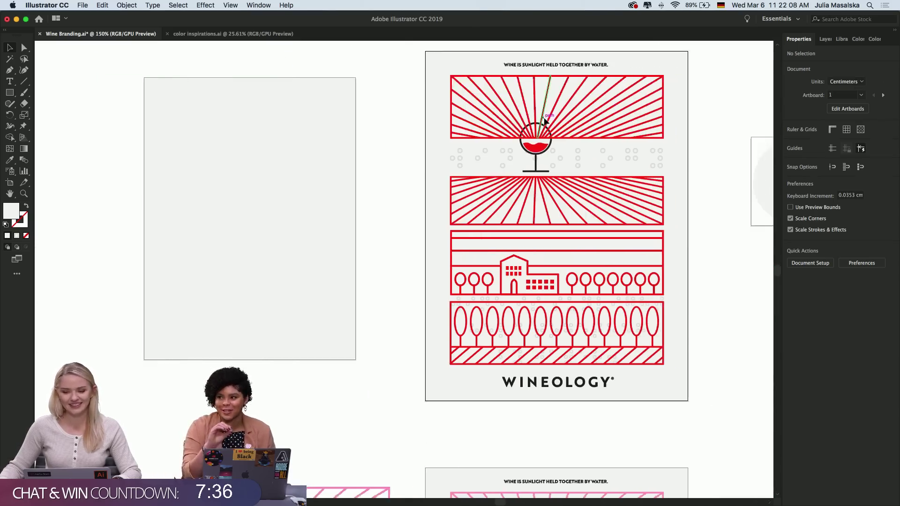
scroll(713, 117, left, 1)
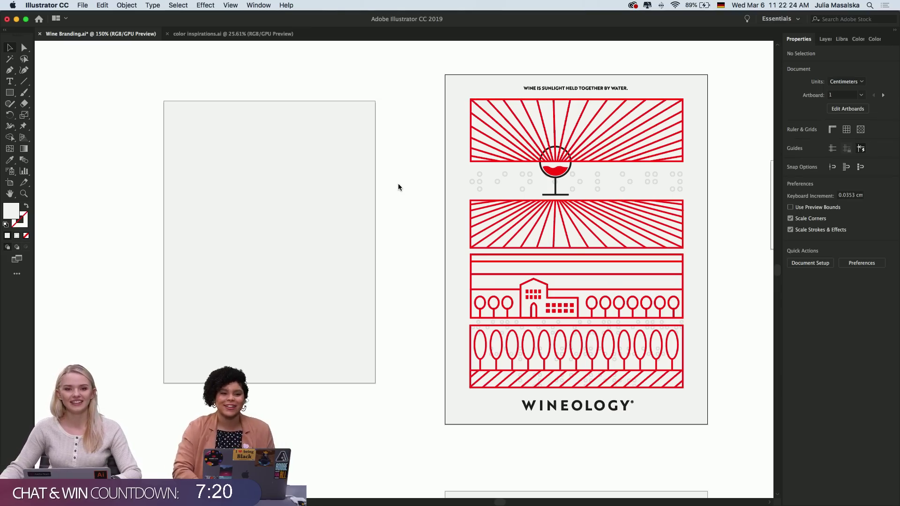
scroll(398, 187, right, 1)
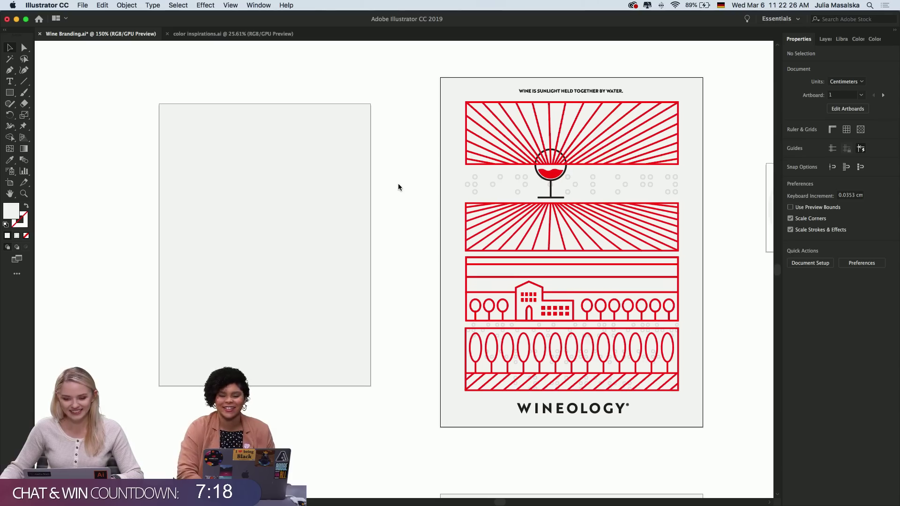
scroll(385, 187, down, 2)
drag(487, 172, 229, 123)
drag(387, 114, 357, 113)
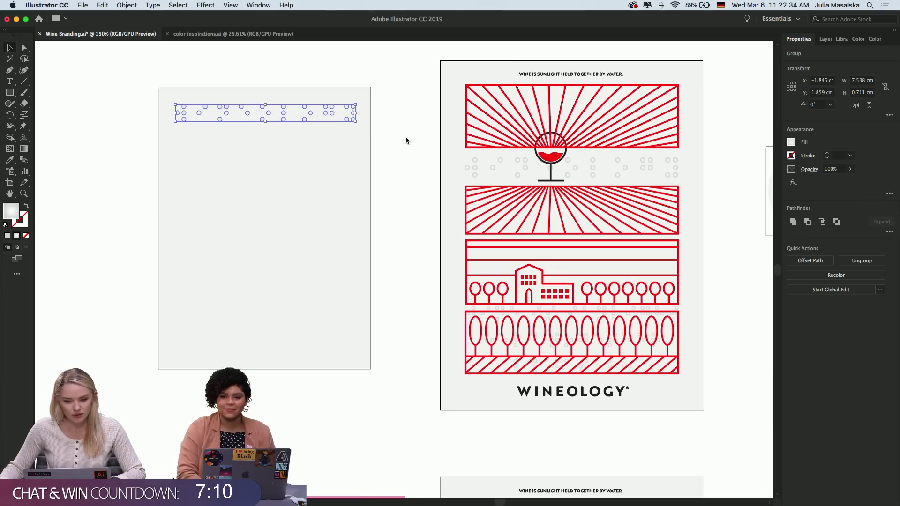
click(399, 145)
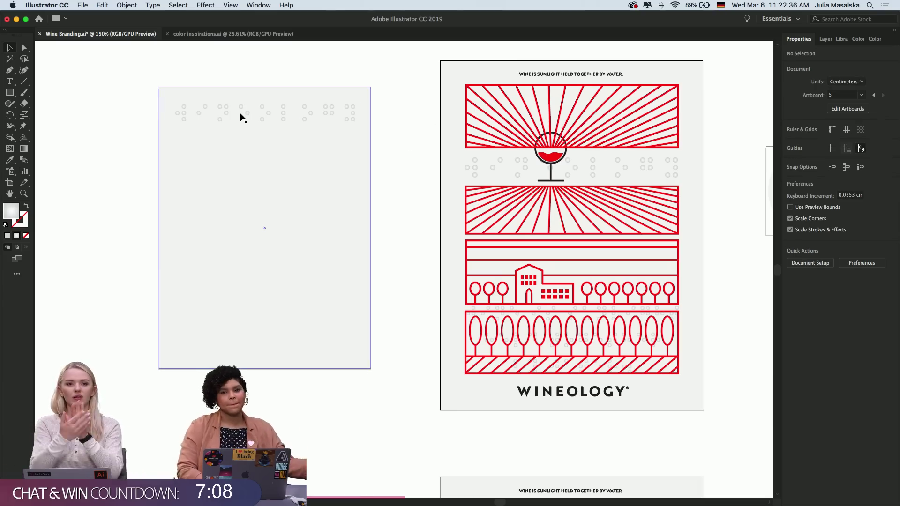
scroll(242, 117, down, 1)
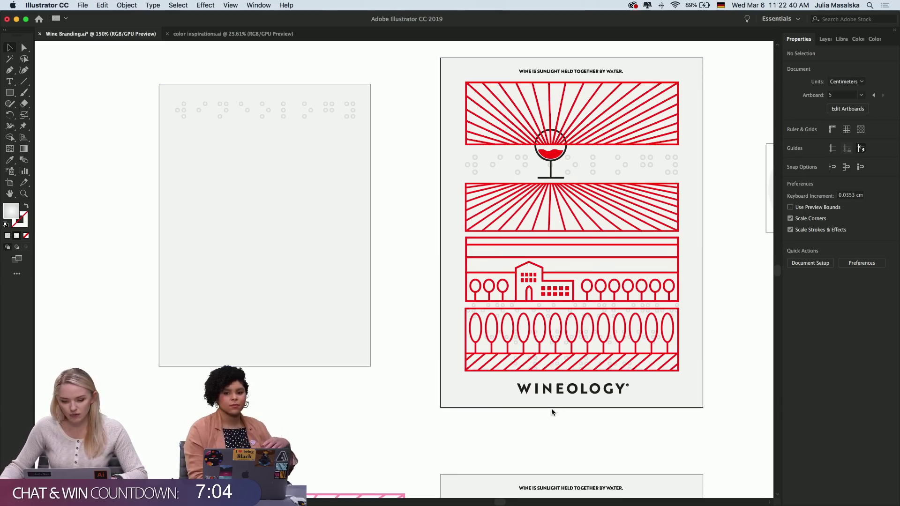
drag(571, 392, 267, 342)
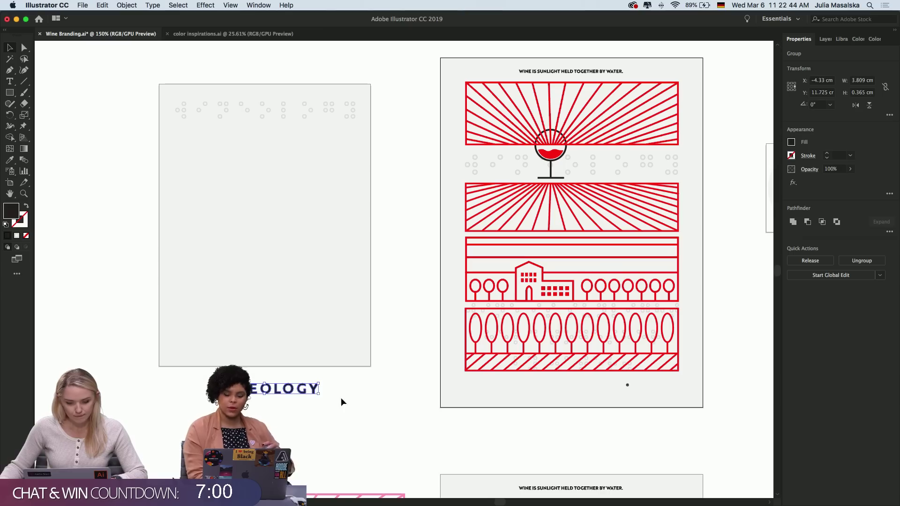
key(super+z)
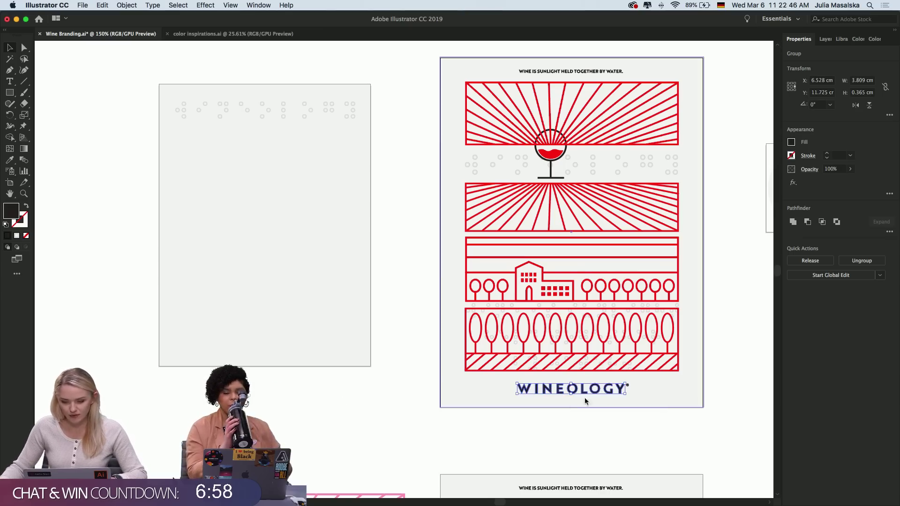
Add the ® mark to the selected WINEOLOGY wordmark and copy both from the red label to the new label's lower area
key(super+equal)
drag(566, 357, 567, 358)
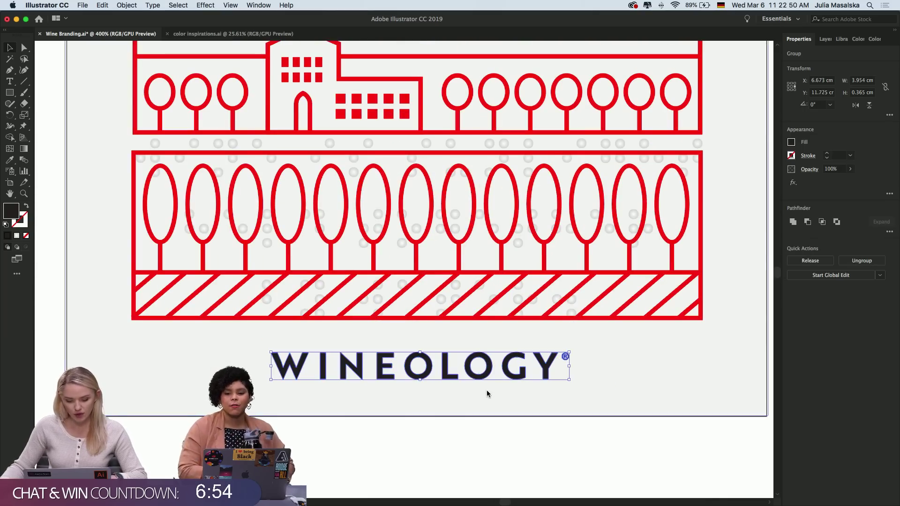
key(super+minus)
key(super+minus)
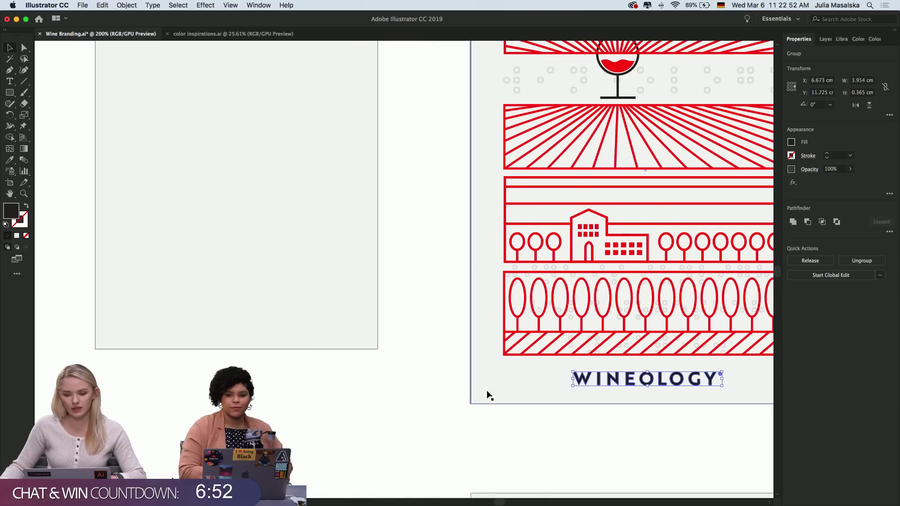
drag(606, 387, 207, 321)
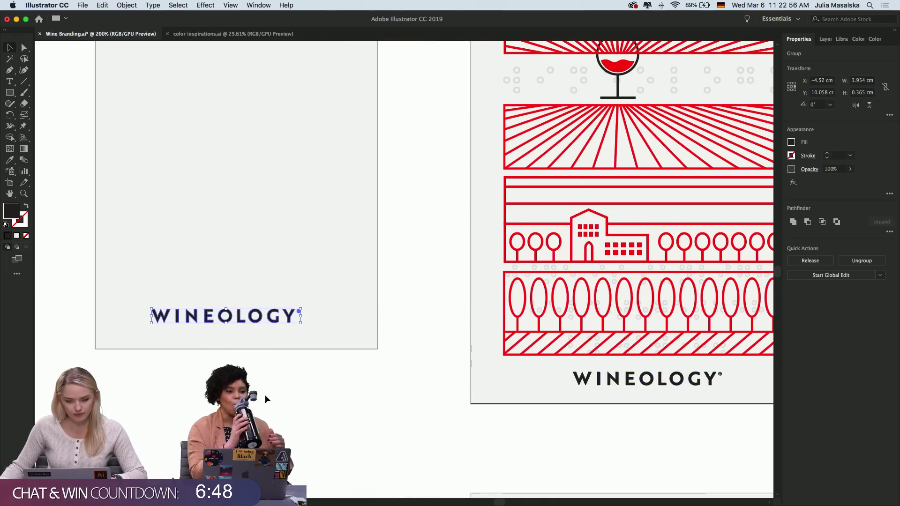
Scale the copied WINEOLOGY wordmark down to about 3.04 cm wide and nudge it left to centre it on the new label
scroll(265, 395, left, 2)
scroll(265, 395, left, 1)
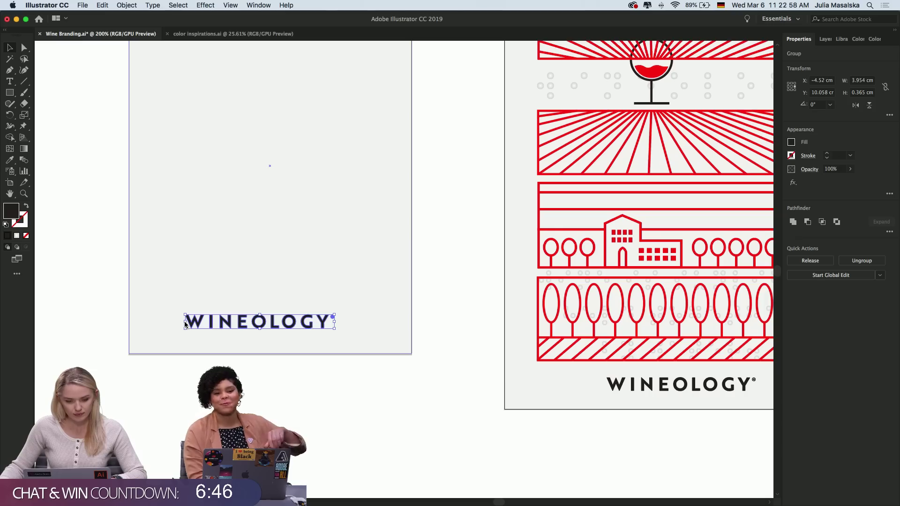
drag(186, 322, 220, 322)
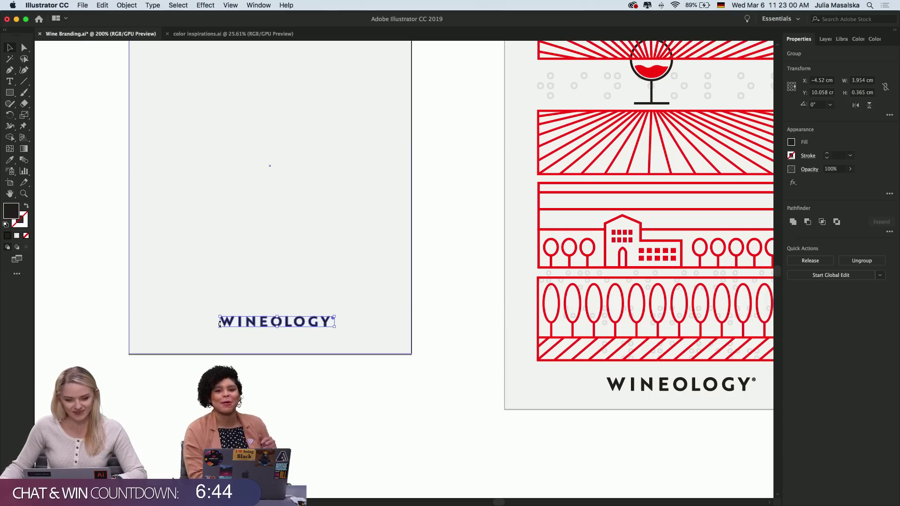
key(Left)
key(Left)
key(Left)
key(Left)
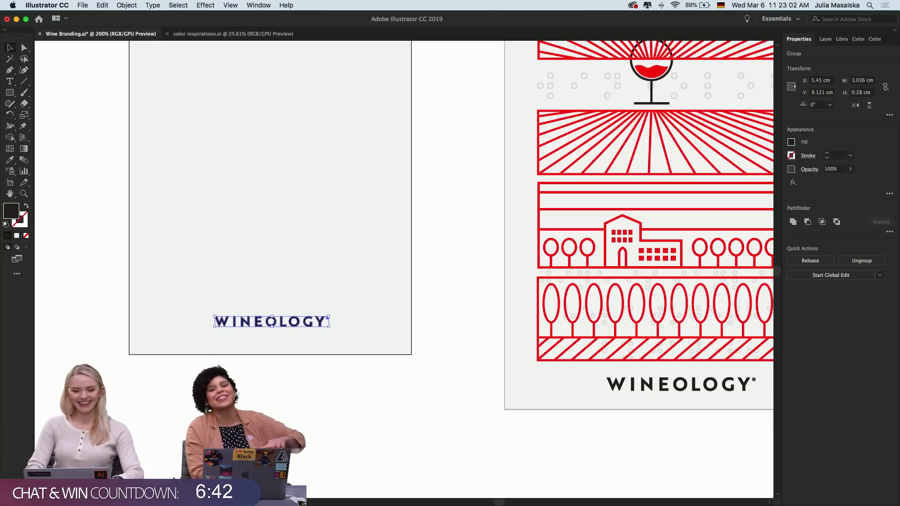
key(super+shift+a)
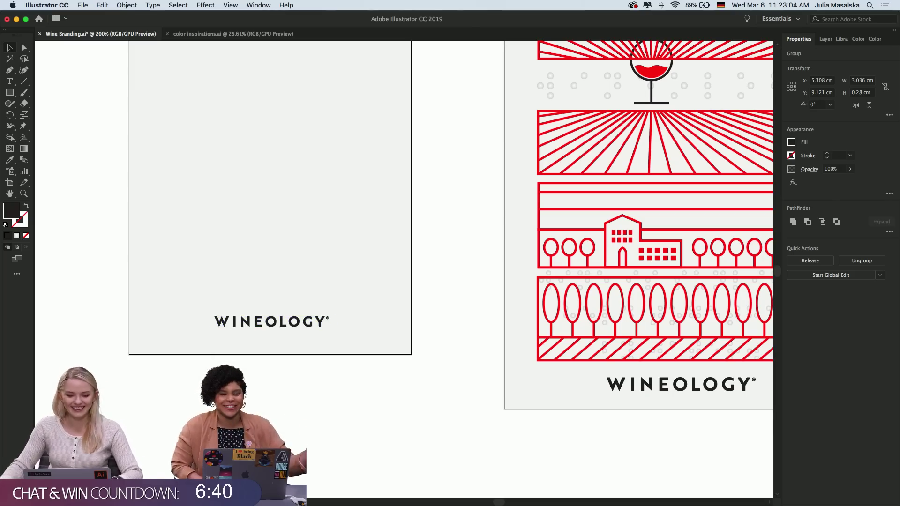
Nudge the WINEOLOGY wordmark down closer to the lower edge of the new label
key(super+minus)
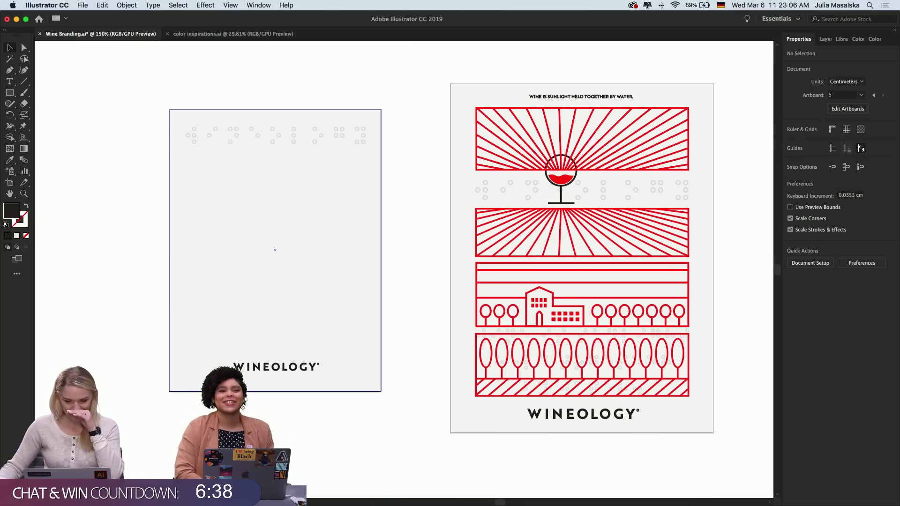
click(266, 374)
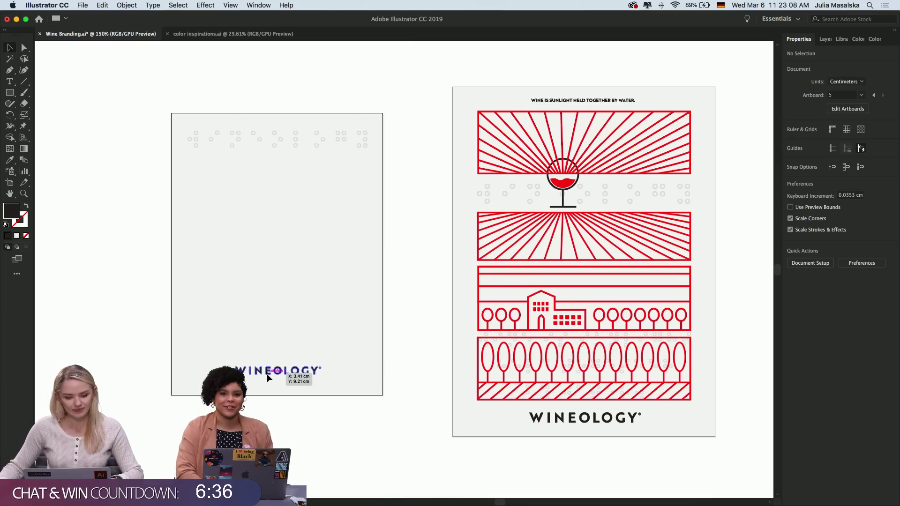
key(Down)
key(Down)
key(Down)
key(Down)
key(Down)
key(Down)
key(Down)
key(Down)
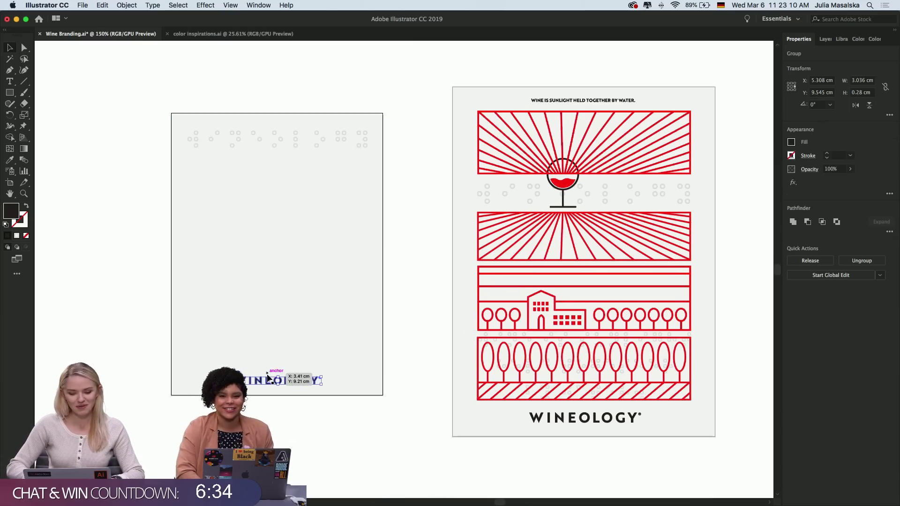
click(271, 410)
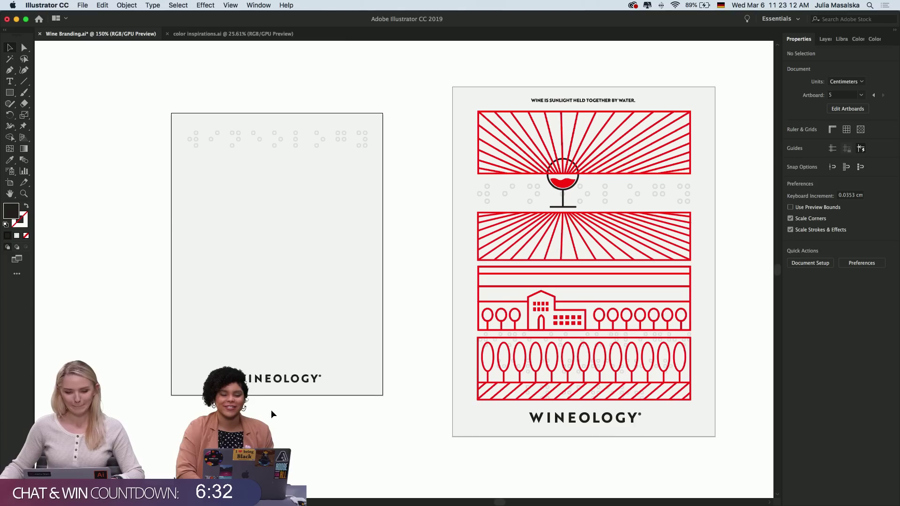
Select the government warning text in the LABEL section of the brand reference material for copying
scroll(271, 409, left, 1)
scroll(270, 410, left, 2)
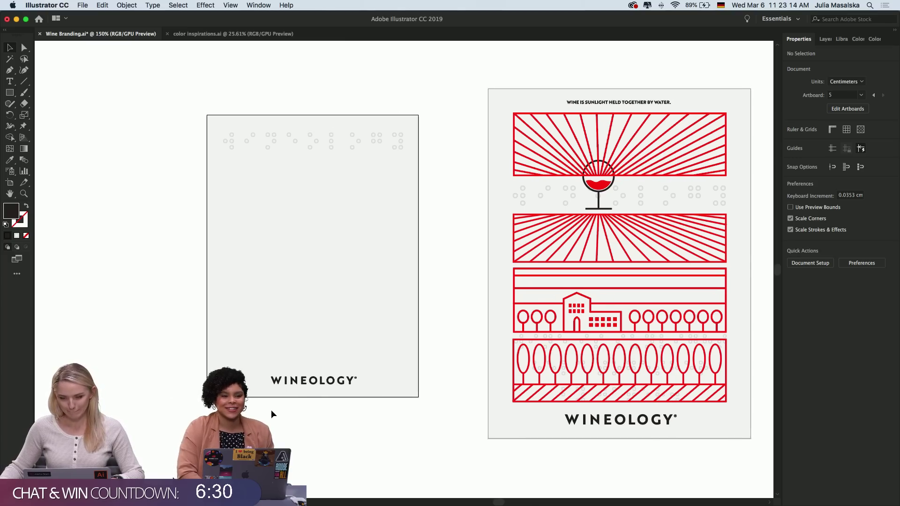
scroll(271, 409, right, 6)
scroll(272, 413, right, 6)
scroll(271, 413, left, 4)
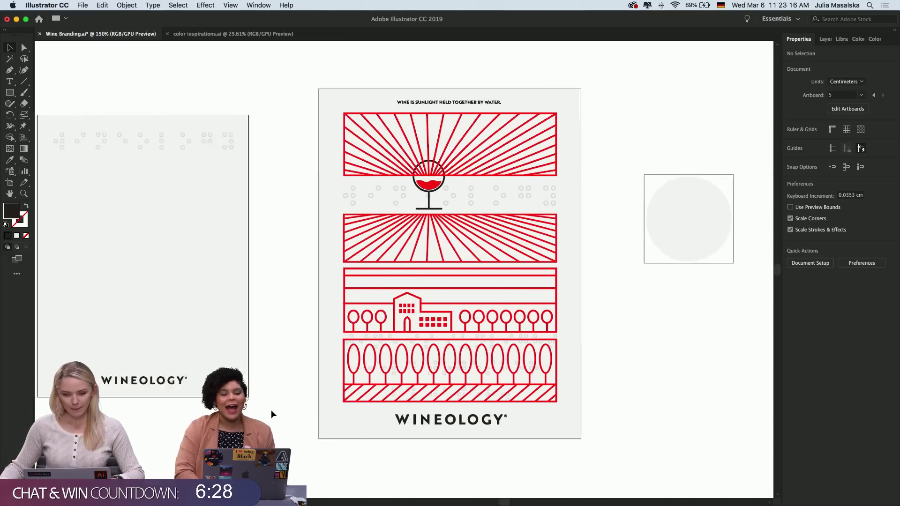
scroll(271, 413, left, 6)
scroll(272, 411, down, 1)
scroll(271, 410, up, 5)
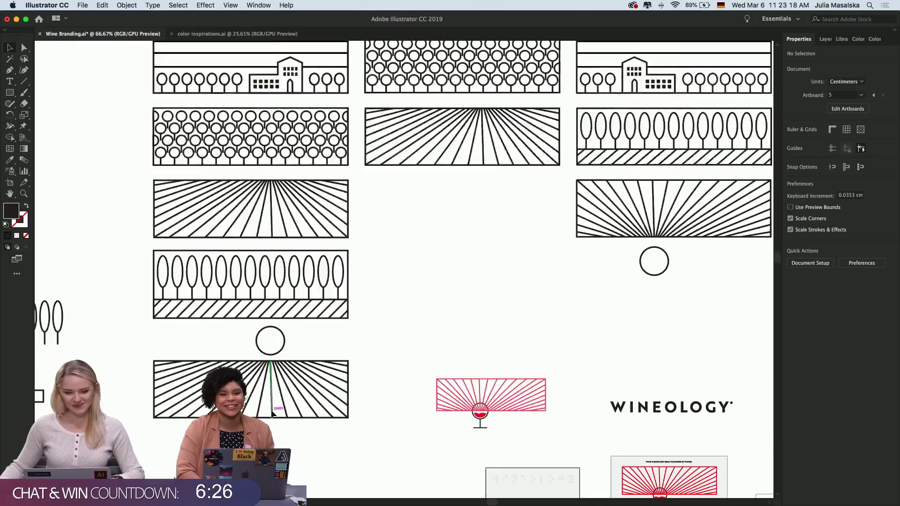
key(super+minus)
key(super+minus)
scroll(234, 192, left, 3)
click(232, 175)
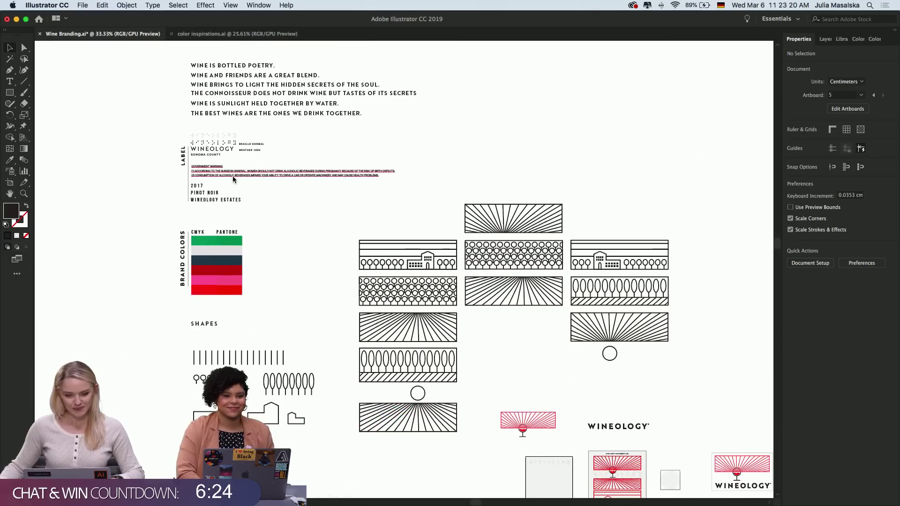
scroll(232, 176, up, 3)
scroll(233, 179, up, 2)
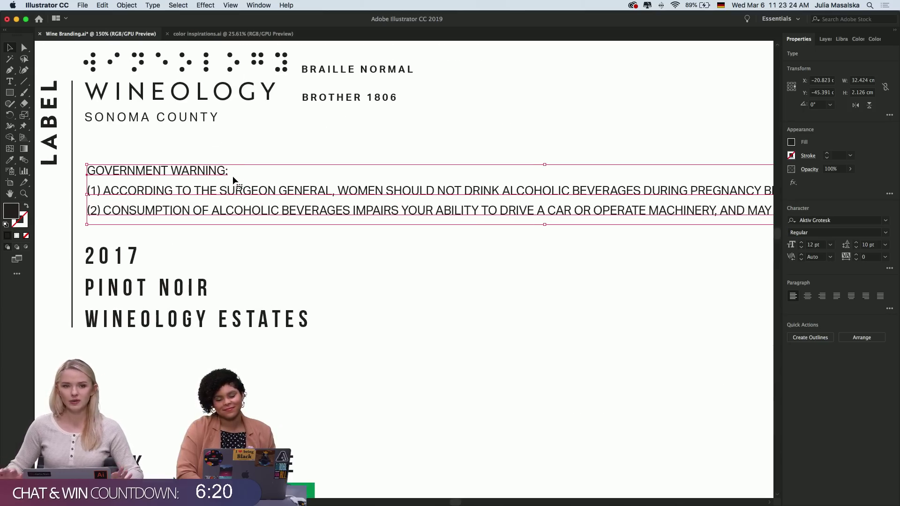
Paste the government warning text at the new label and move it left
scroll(232, 179, down, 4)
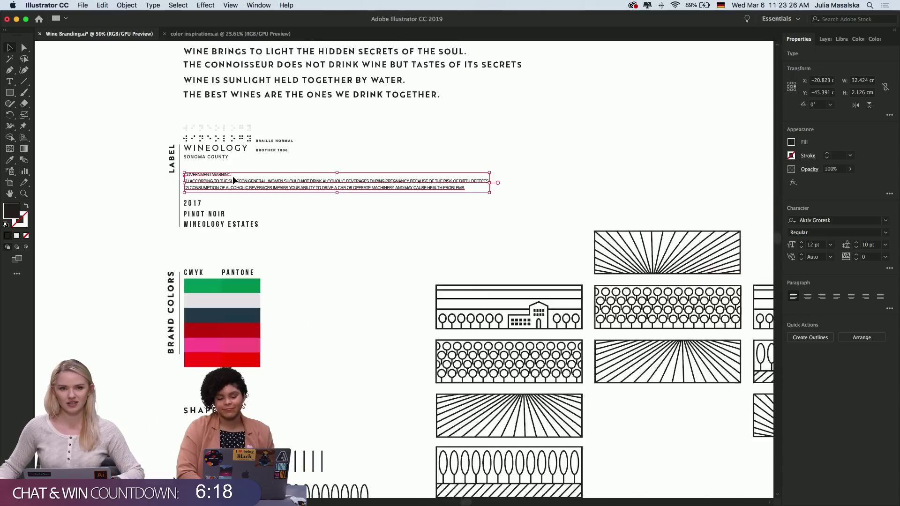
scroll(233, 176, down, 2)
scroll(485, 421, down, 1)
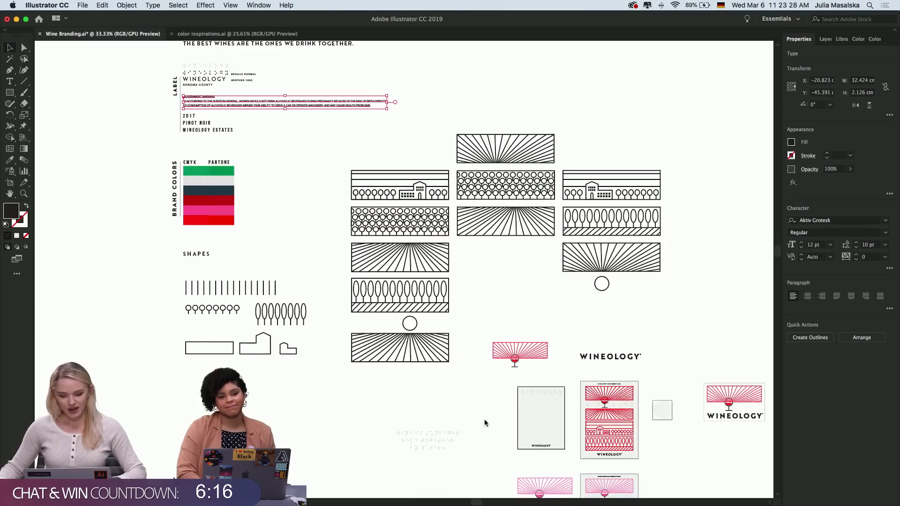
scroll(485, 422, up, 4)
scroll(485, 422, down, 3)
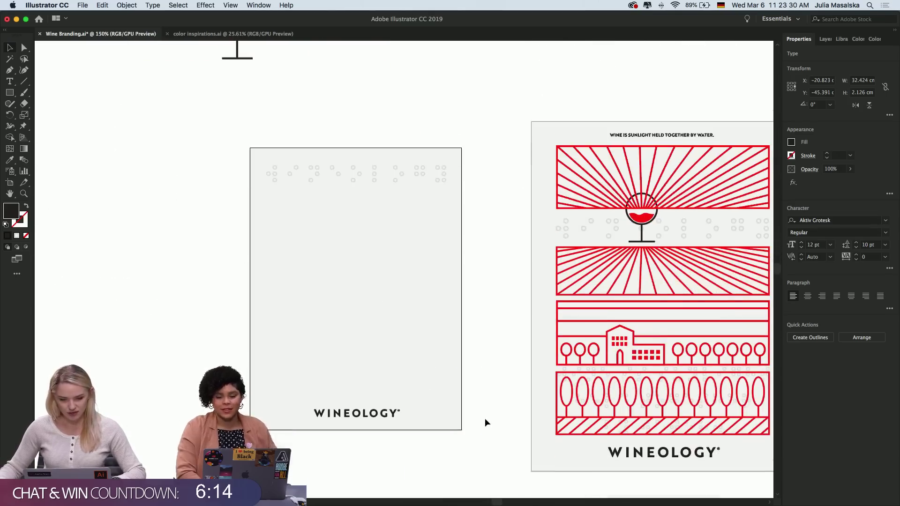
click(189, 306)
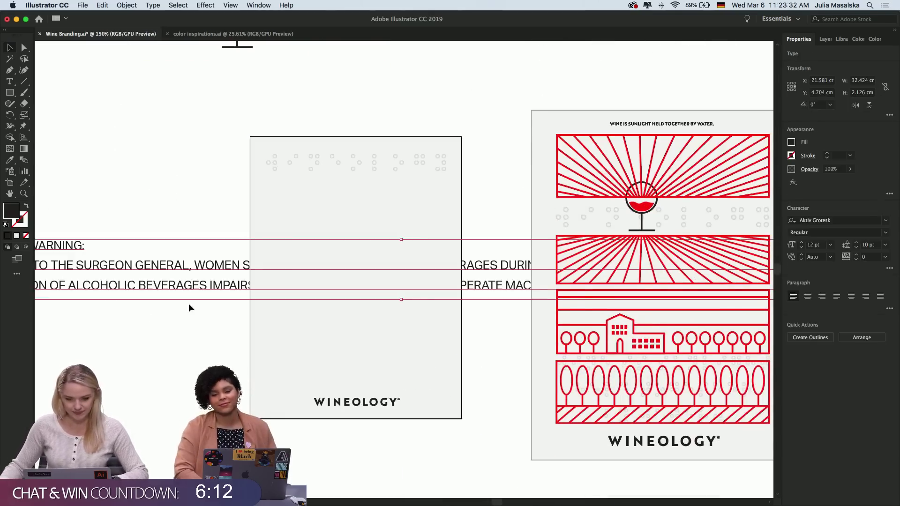
scroll(189, 306, left, 5)
drag(259, 245, 134, 247)
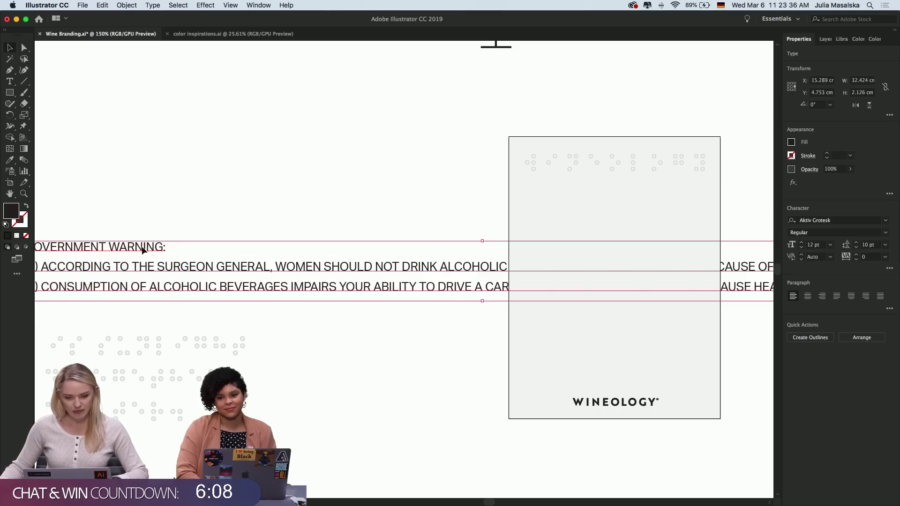
Move the pasted government warning text further left, away from the new label
scroll(129, 246, left, 3)
drag(237, 268, 147, 263)
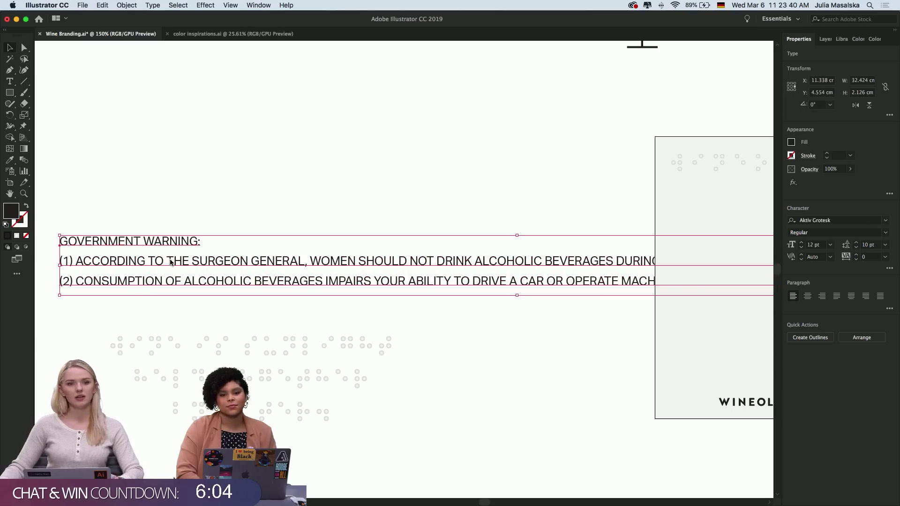
key(t)
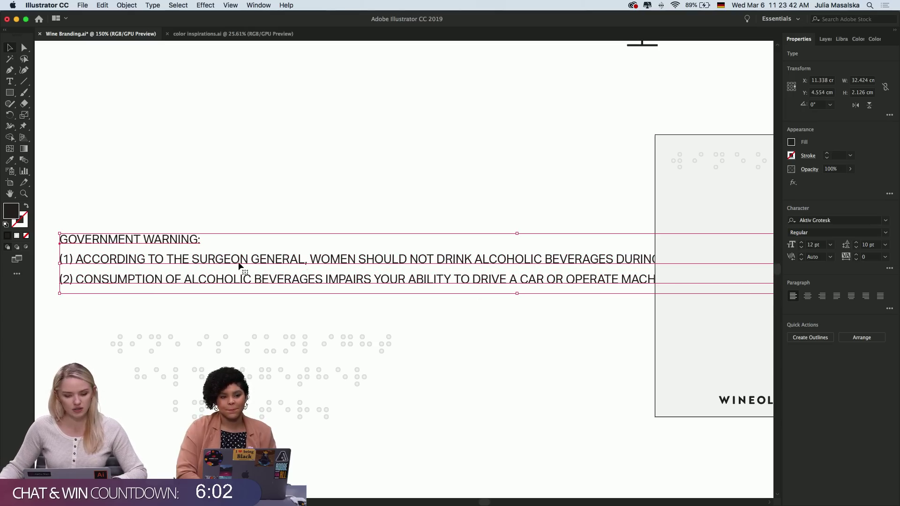
click(194, 263)
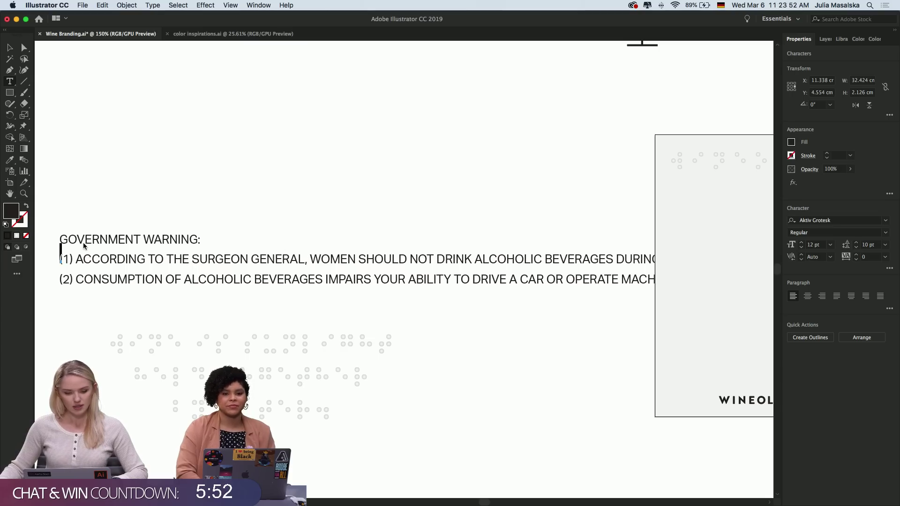
click(10, 49)
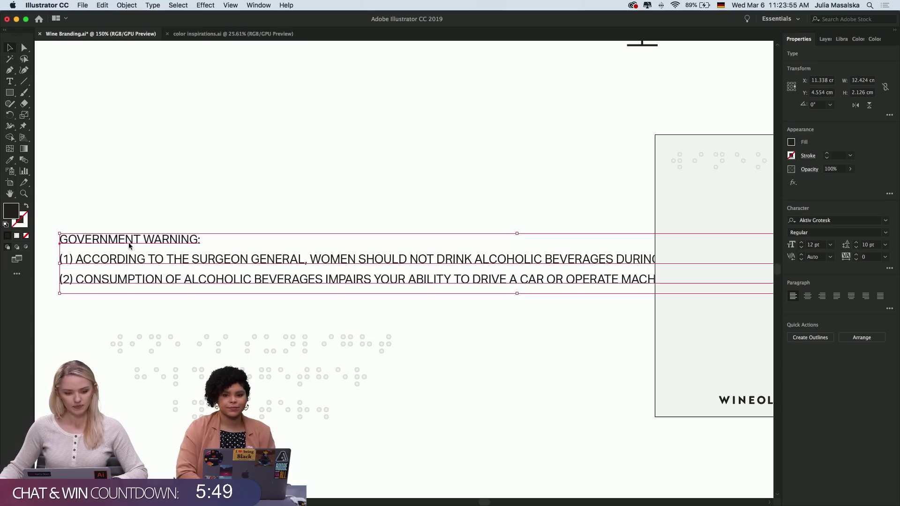
Reduce the government warning text's font size to 6 pt
click(801, 249)
click(801, 250)
click(801, 249)
click(802, 250)
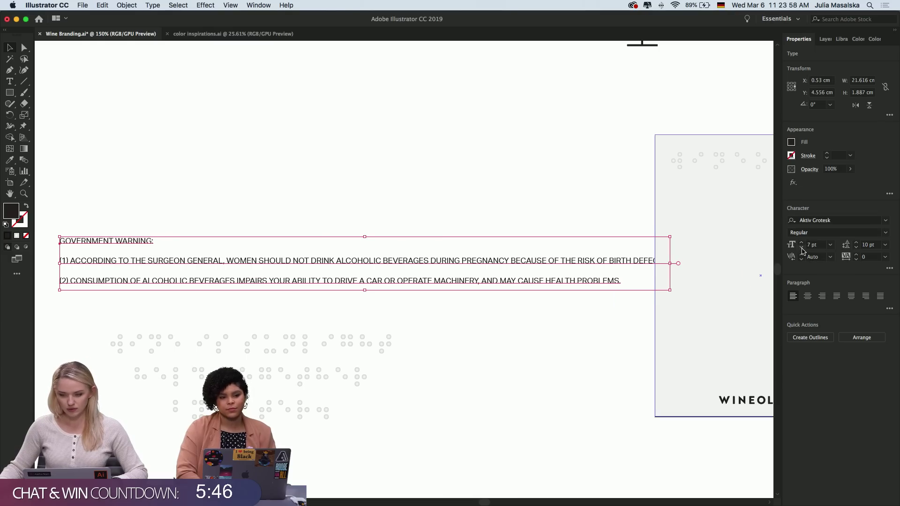
click(801, 249)
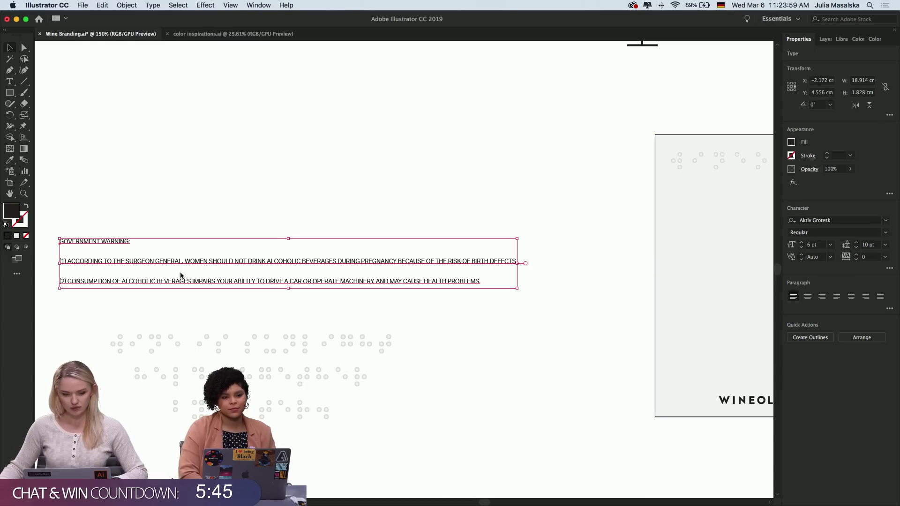
Tighten the leading of the government warning text to 4 pt and deselect it
click(856, 248)
click(856, 248)
click(856, 247)
click(857, 248)
click(857, 248)
click(857, 248)
click(856, 248)
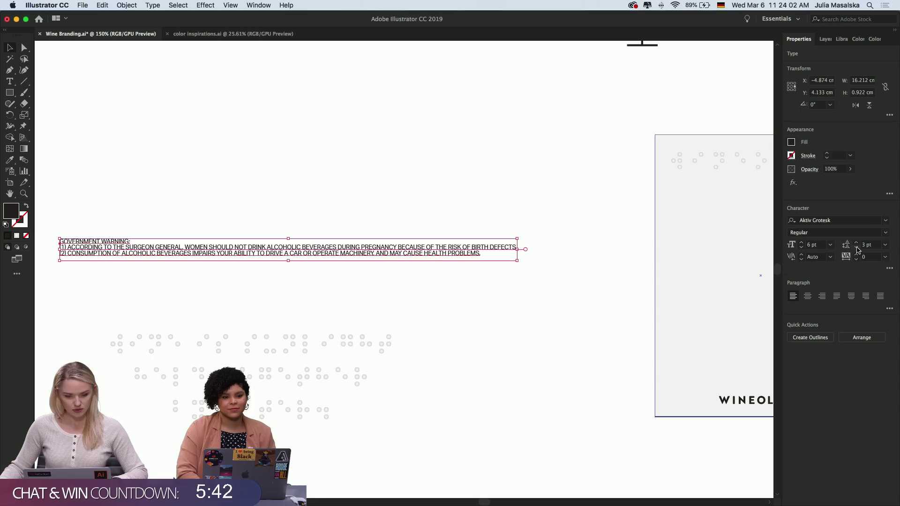
click(857, 243)
click(857, 244)
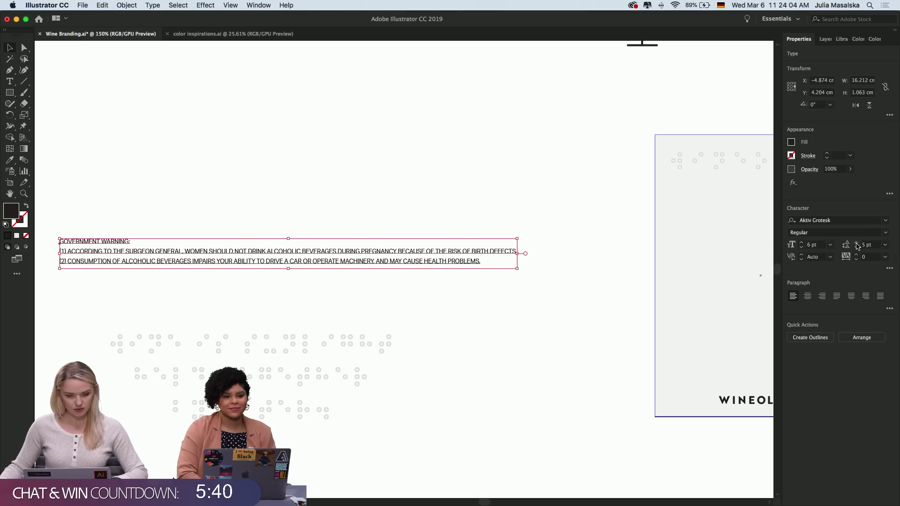
click(856, 248)
click(287, 227)
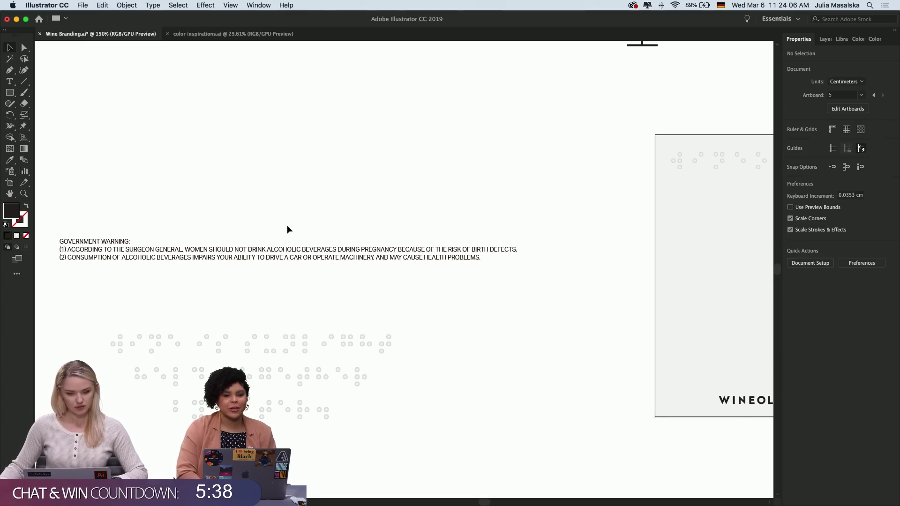
Check the resized government warning text up close and move it right across the middle of the new label
key(super+equal)
key(super+equal)
key(super+equal)
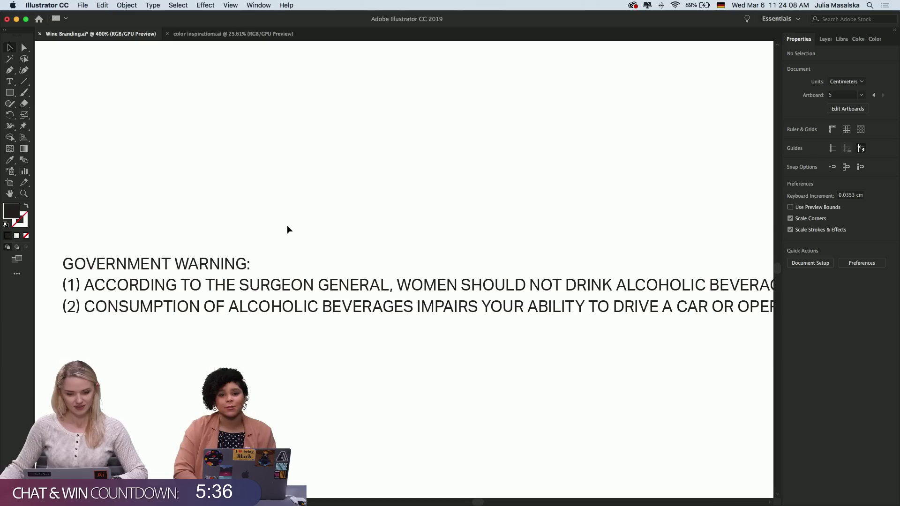
scroll(287, 225, down, 1)
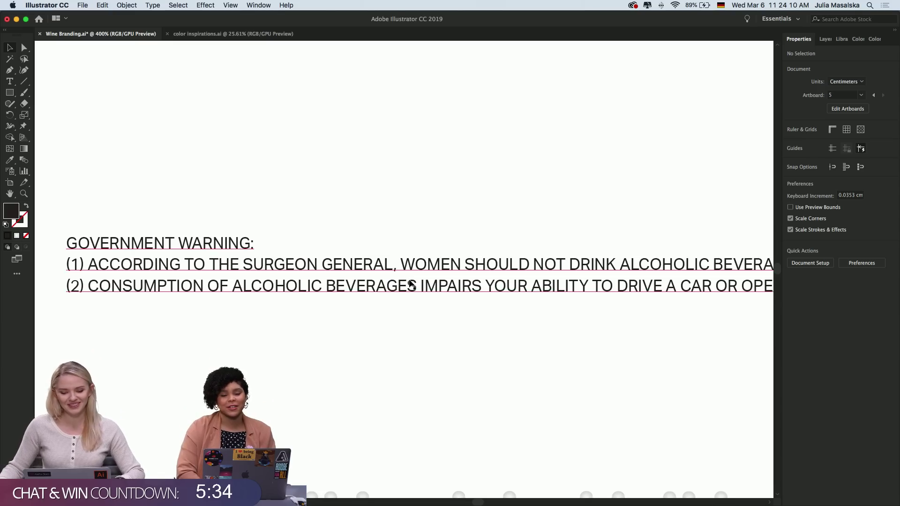
key(super+minus)
key(super+minus)
key(super+minus)
scroll(412, 283, right, 5)
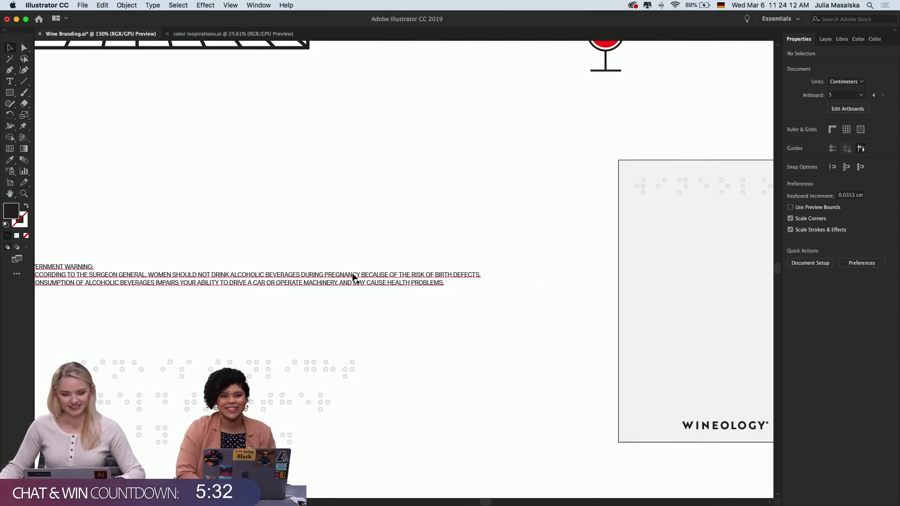
drag(266, 275, 735, 280)
scroll(736, 281, right, 5)
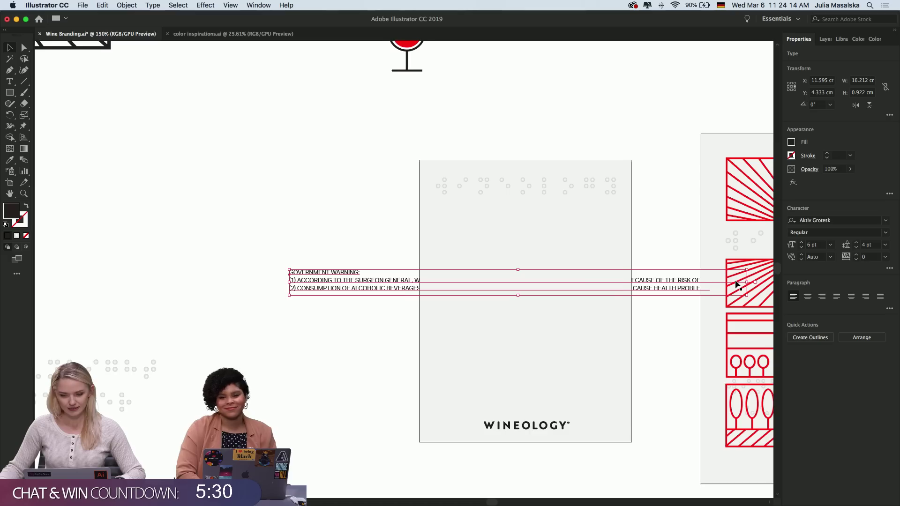
scroll(734, 284, right, 1)
Try to bring the government warning text to the front and arrange the label's background rectangle behind it
right_click(333, 287)
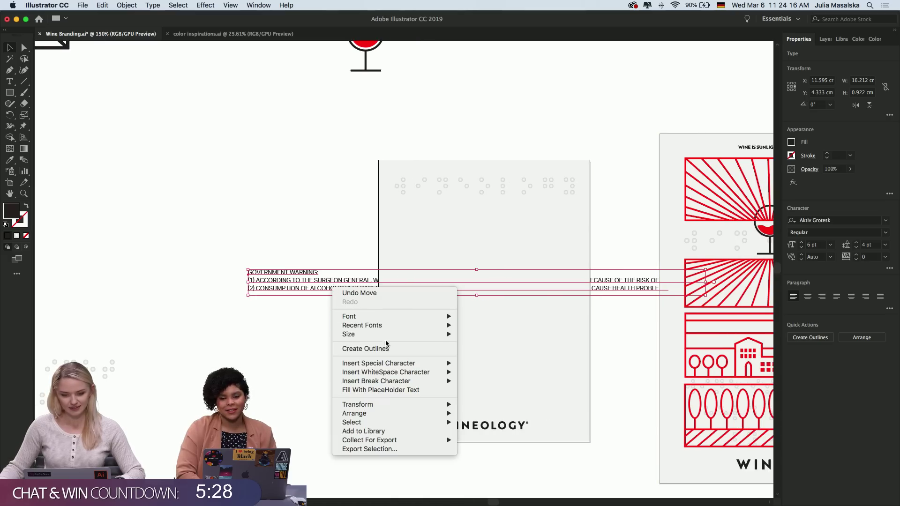
mouse_move(440, 413)
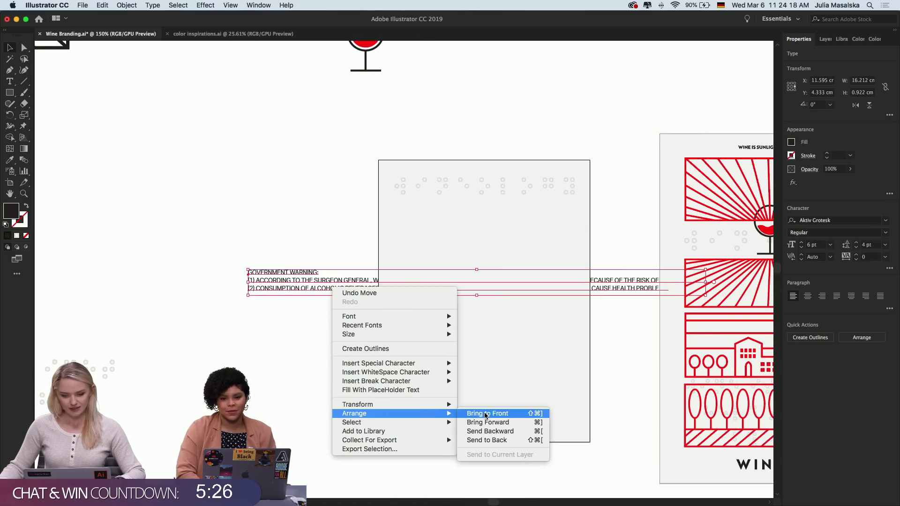
click(486, 414)
scroll(297, 356, right, 2)
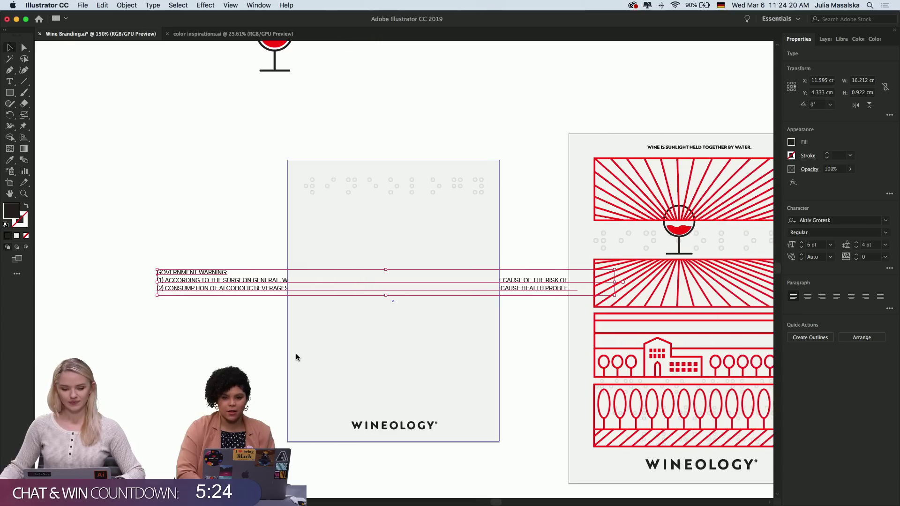
scroll(296, 353, right, 1)
click(270, 325)
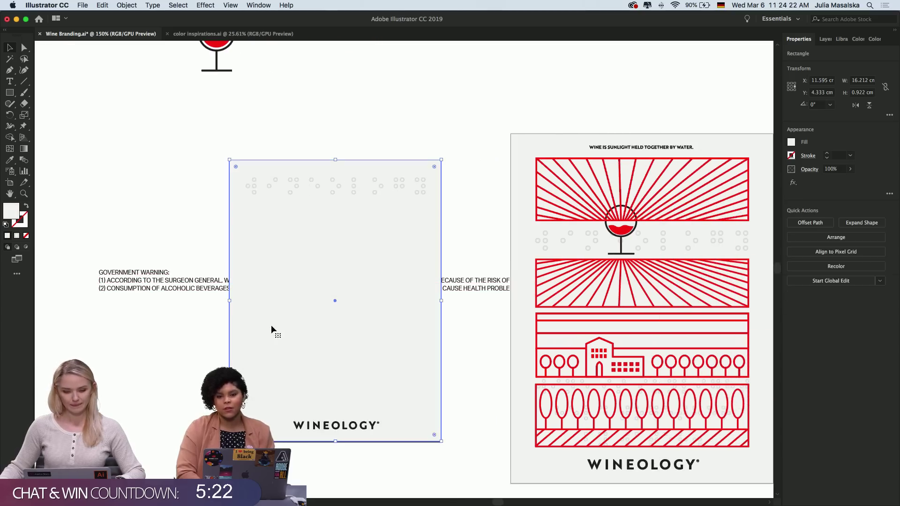
right_click(271, 325)
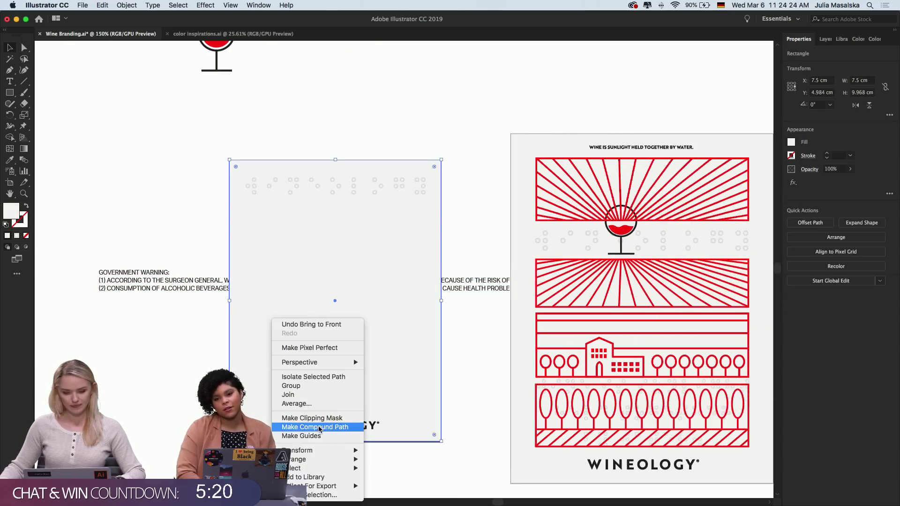
mouse_move(309, 460)
click(389, 480)
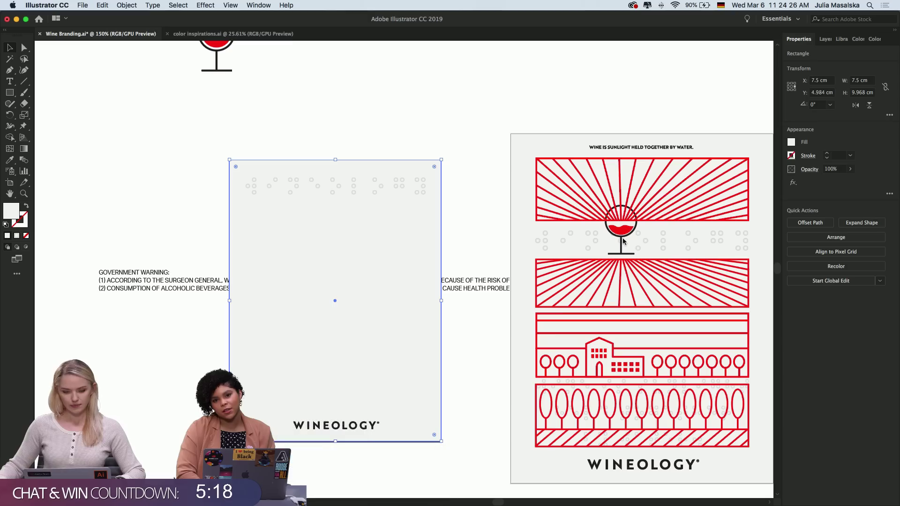
Move Layer 1, which holds the label's background rectangle, below Layer 2 in the layer order and deselect the rectangle
click(825, 39)
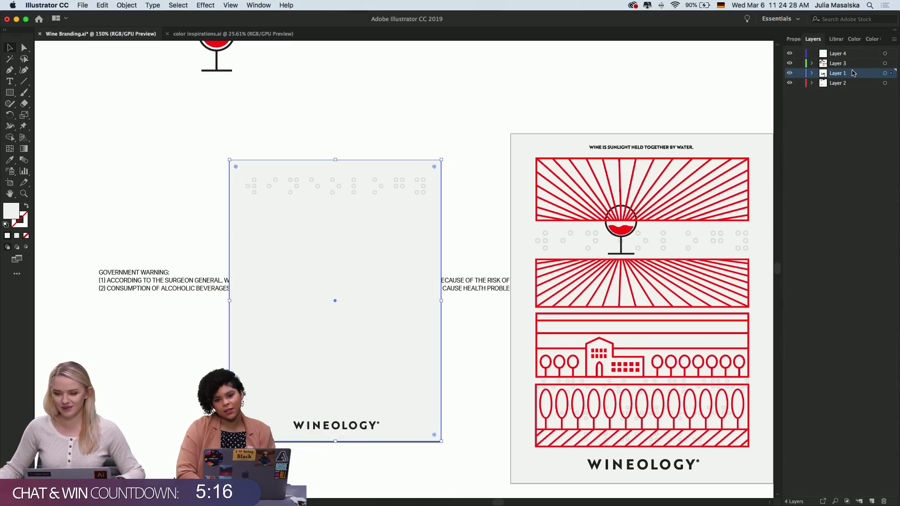
drag(852, 74, 850, 85)
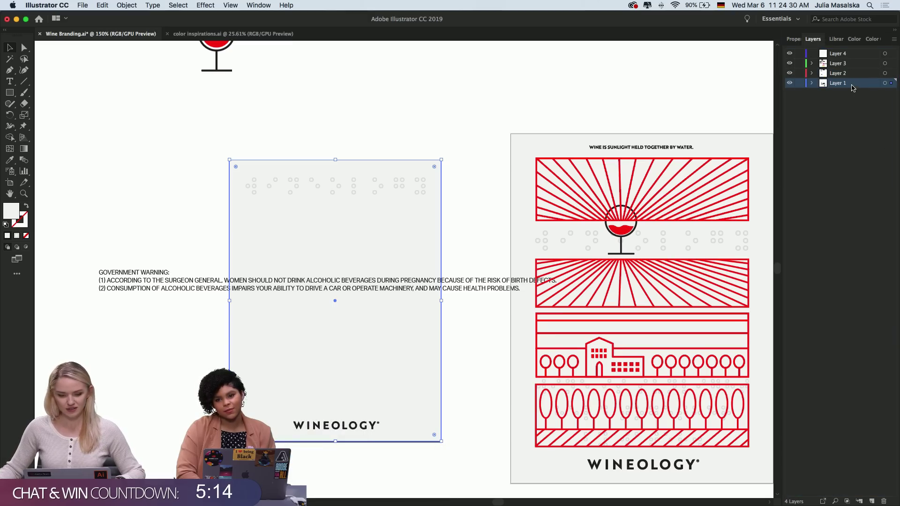
click(139, 360)
Select the government warning text lying across the new label for further editing
key(super+equal)
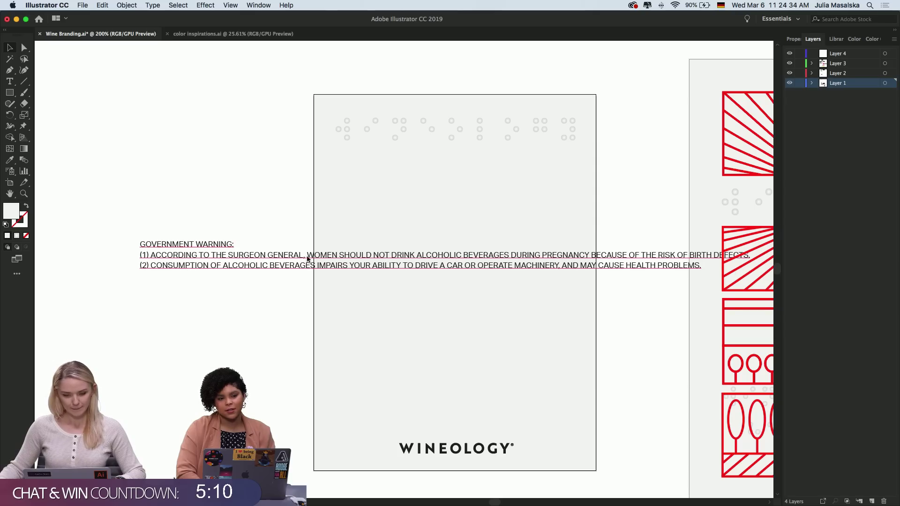
click(190, 265)
key(t)
key(v)
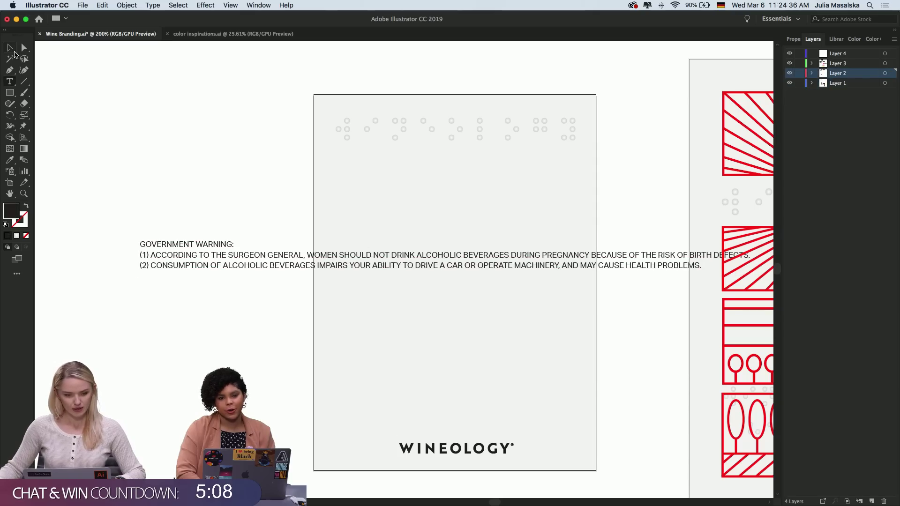
Add a new empty layer to the document and clear the selection of the label artwork
click(503, 134)
shift+click(507, 137)
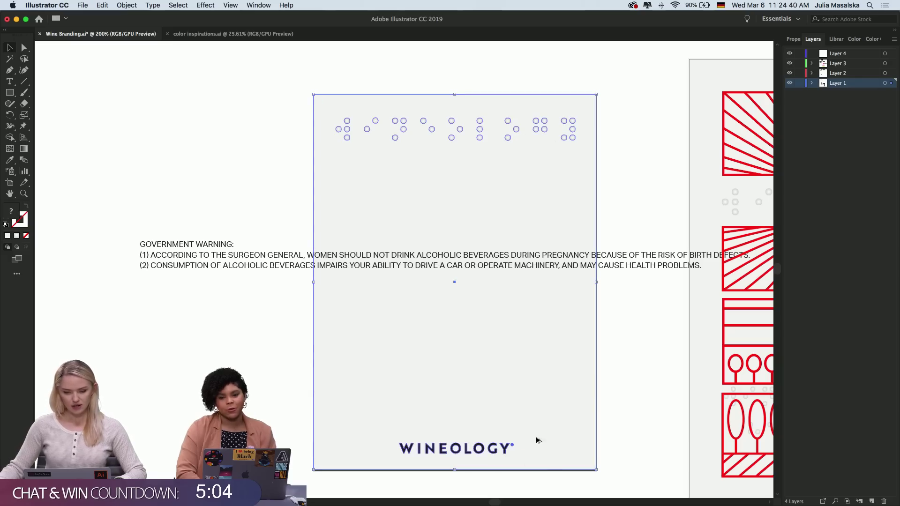
scroll(536, 437, up, 1)
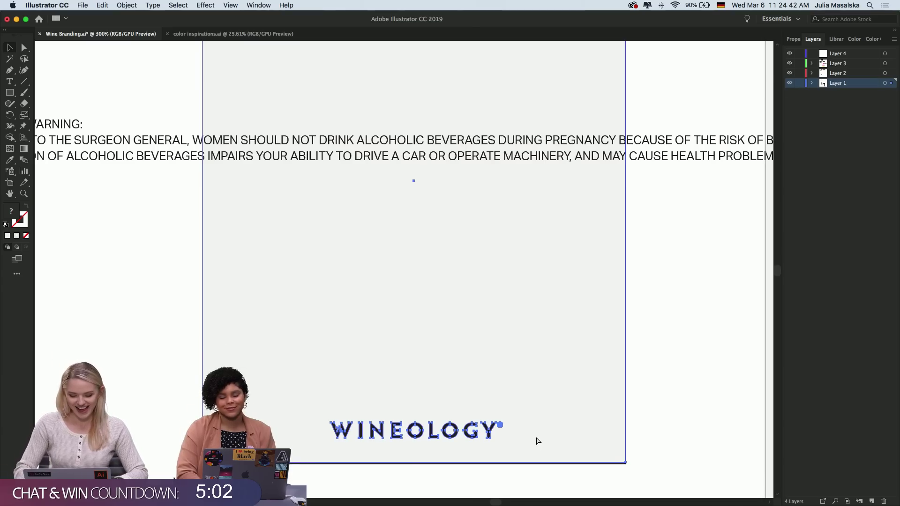
key(super+l)
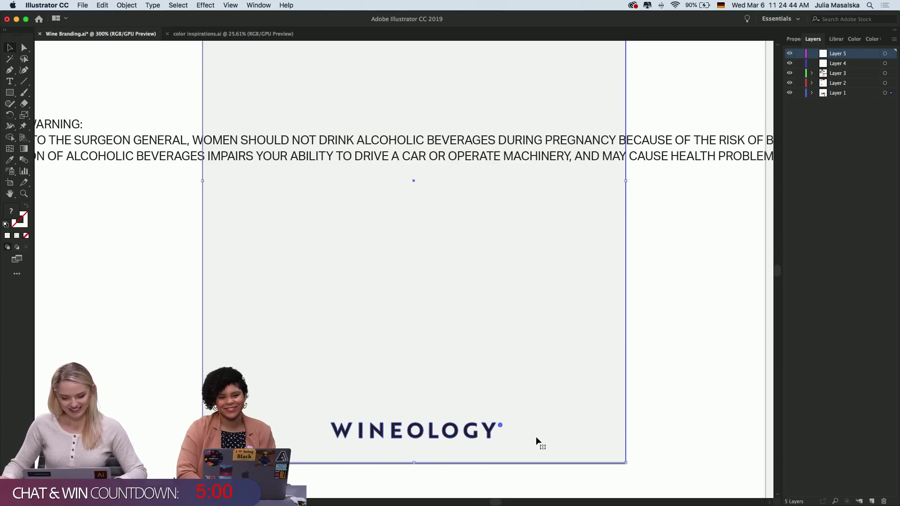
key(super+shift+a)
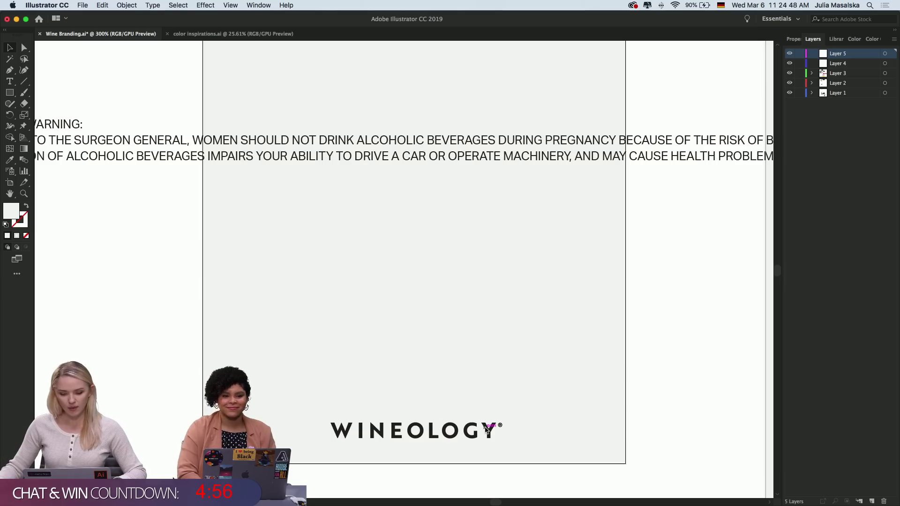
Move the government warning text so that it starts just inside the blank label's left edge
scroll(445, 439, down, 1)
scroll(445, 439, down, 1)
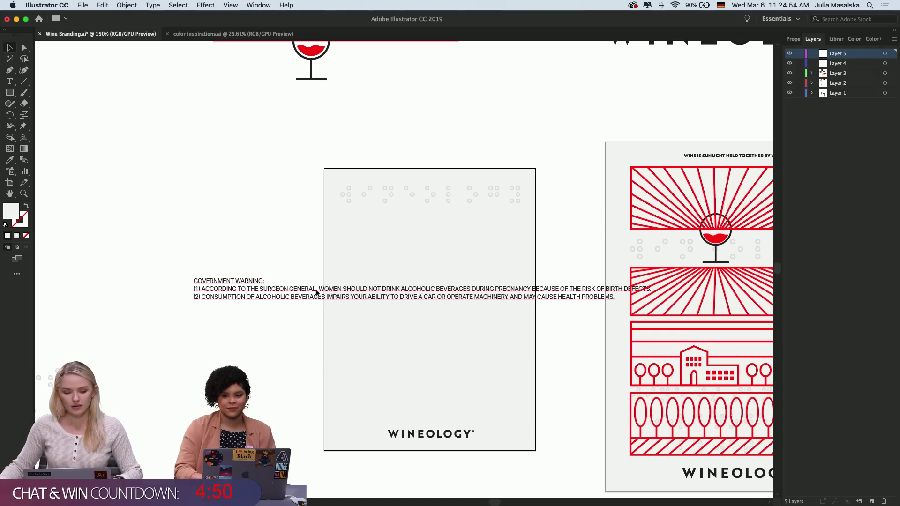
drag(320, 292, 480, 298)
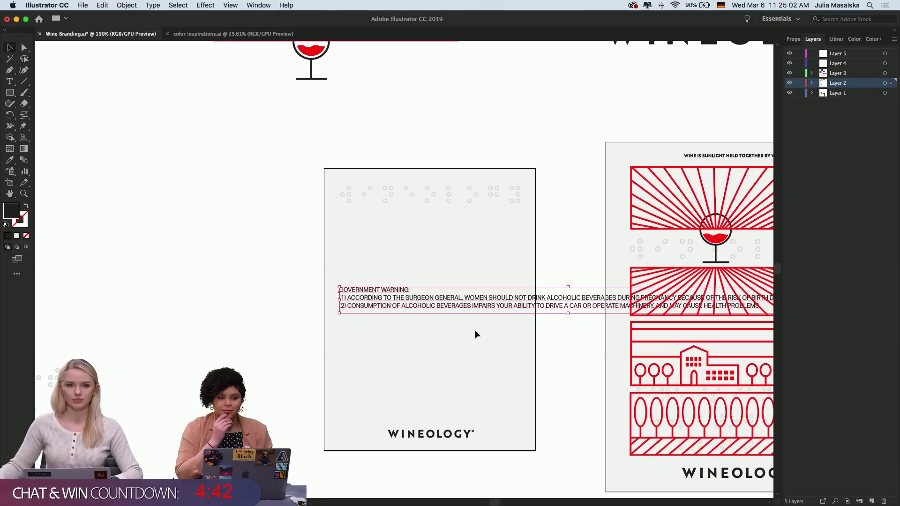
Insert a line break in warning item (1) after "WOMEN SHOULD"
scroll(474, 334, right, 2)
key(t)
click(532, 298)
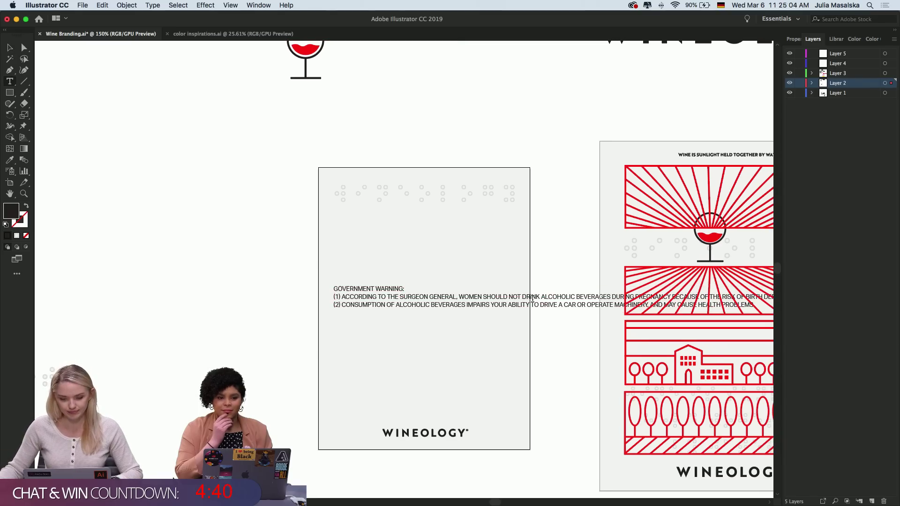
key(super+equal)
key(super+equal)
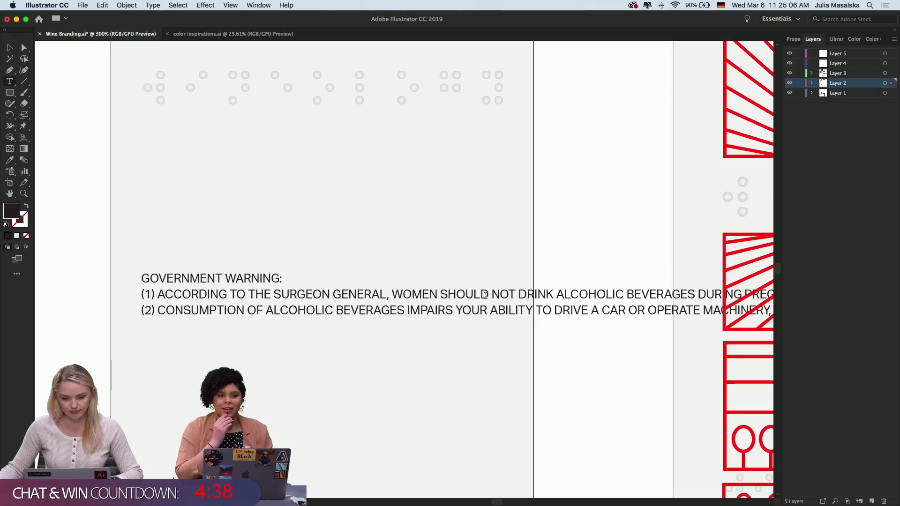
click(495, 292)
key(Return)
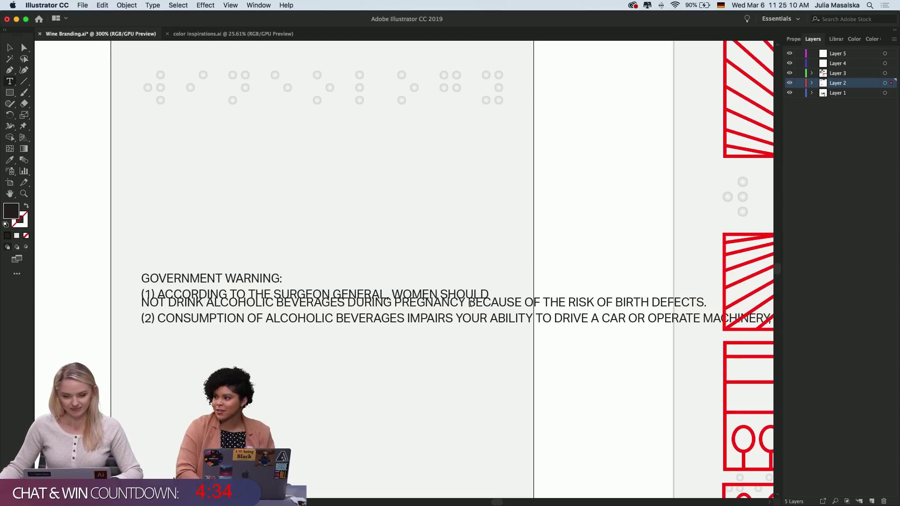
key(Down)
key(Return)
key(BackSpace)
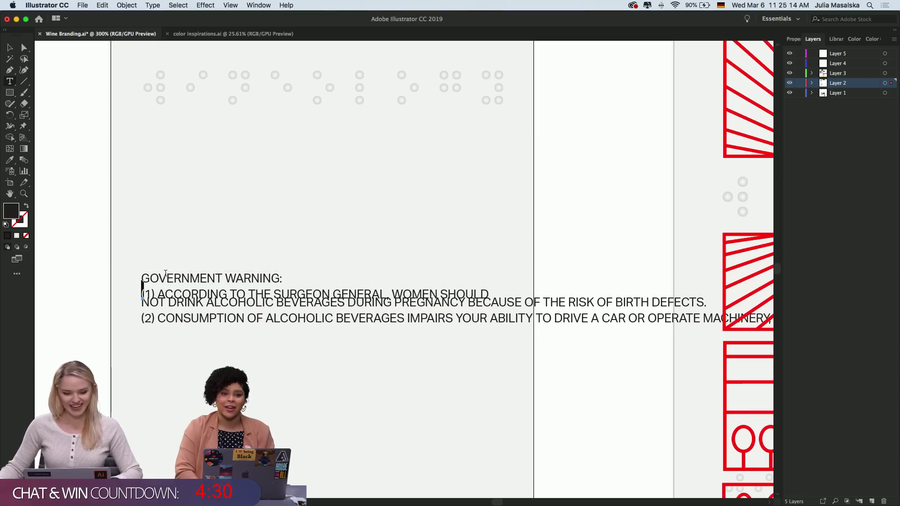
drag(141, 280, 412, 333)
key(super+z)
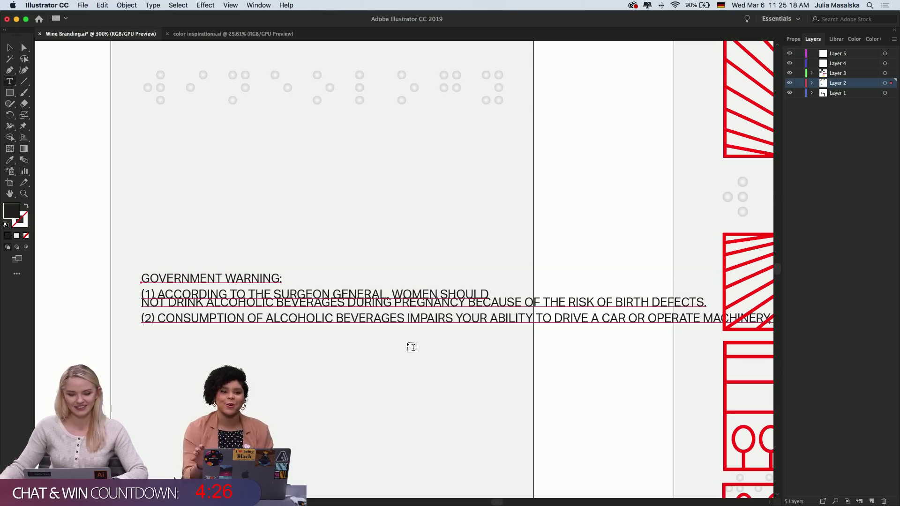
Set the leading of the entire government warning text to 5 pt
click(9, 48)
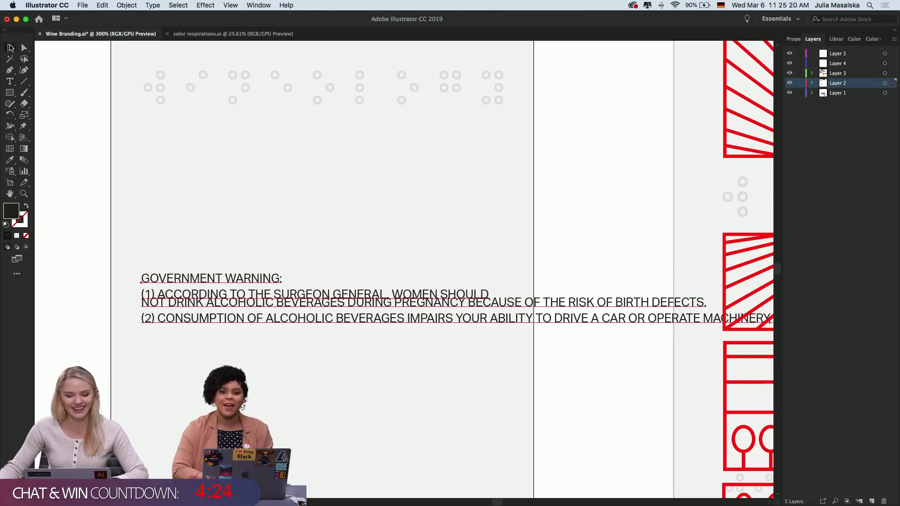
click(793, 39)
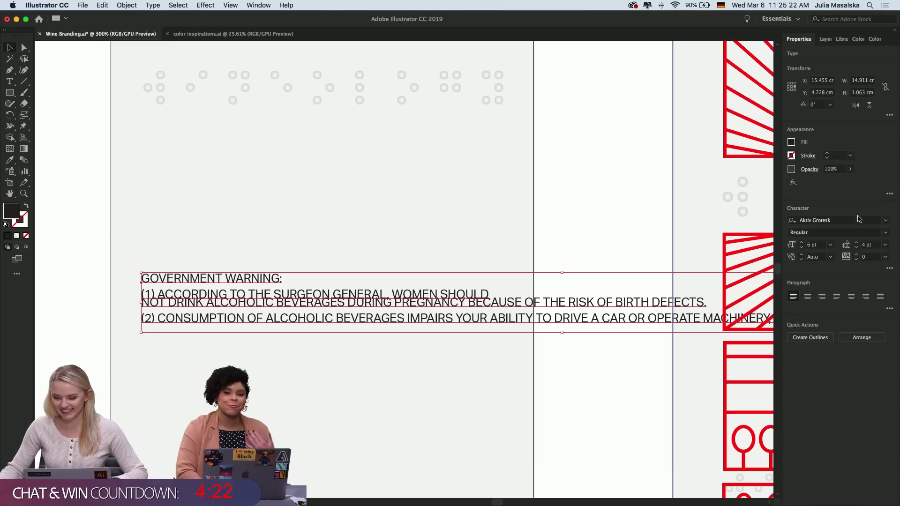
click(855, 247)
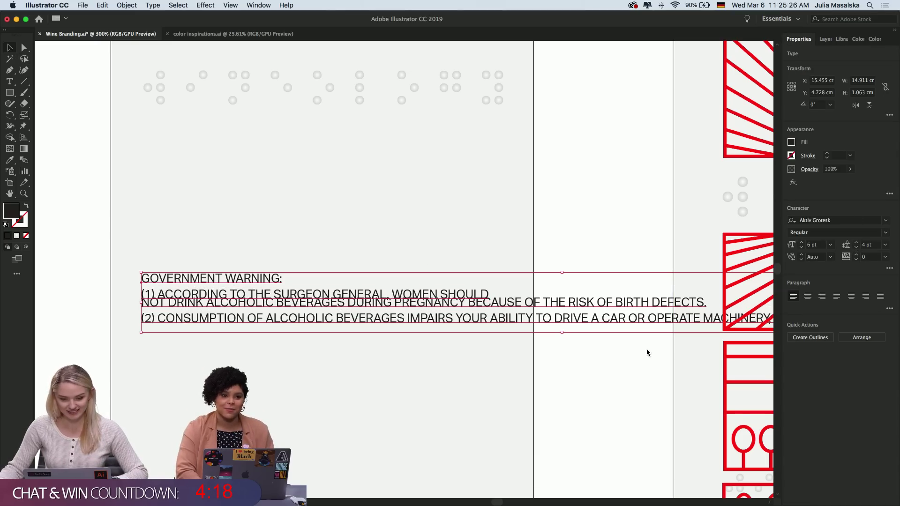
triple_click(614, 319)
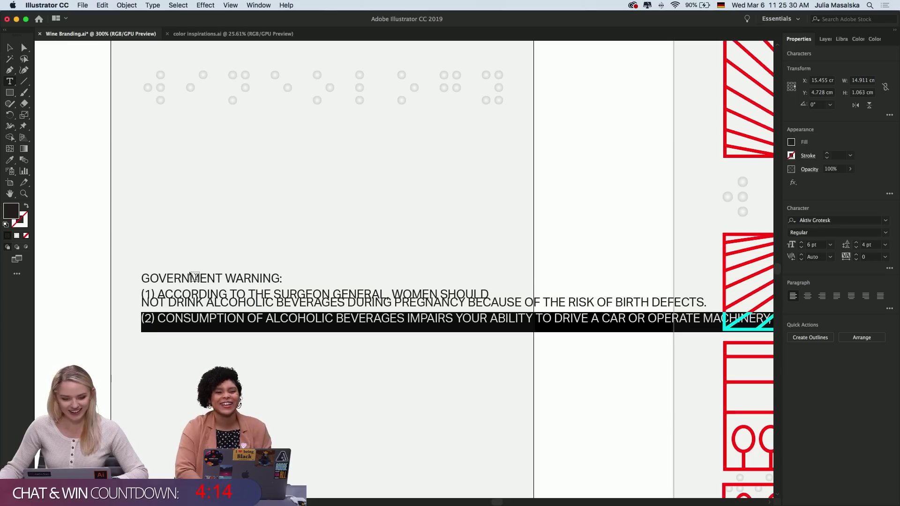
drag(142, 278, 808, 298)
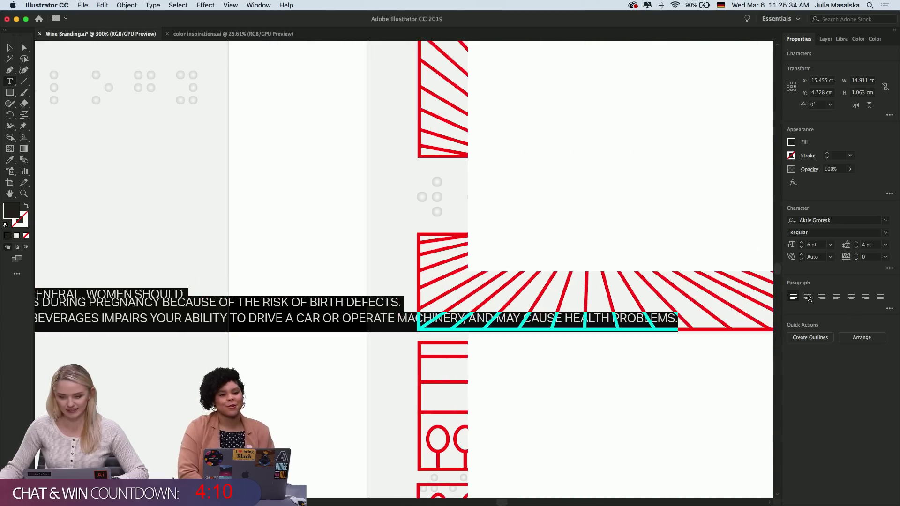
click(857, 243)
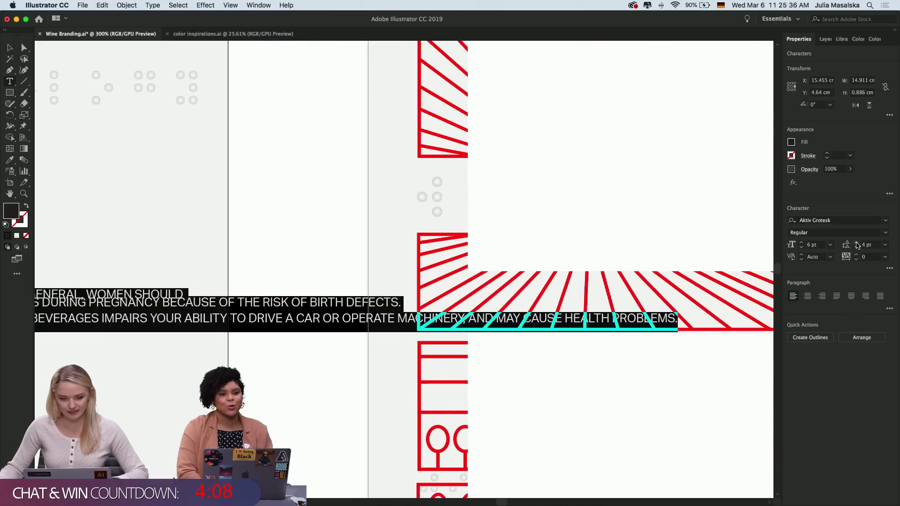
click(856, 243)
Insert line breaks in the warning text before "NOT DRINK", "BECAUSE", "YOUR ABILITY" and "AND MAY CAUSE"
scroll(351, 356, left, 10)
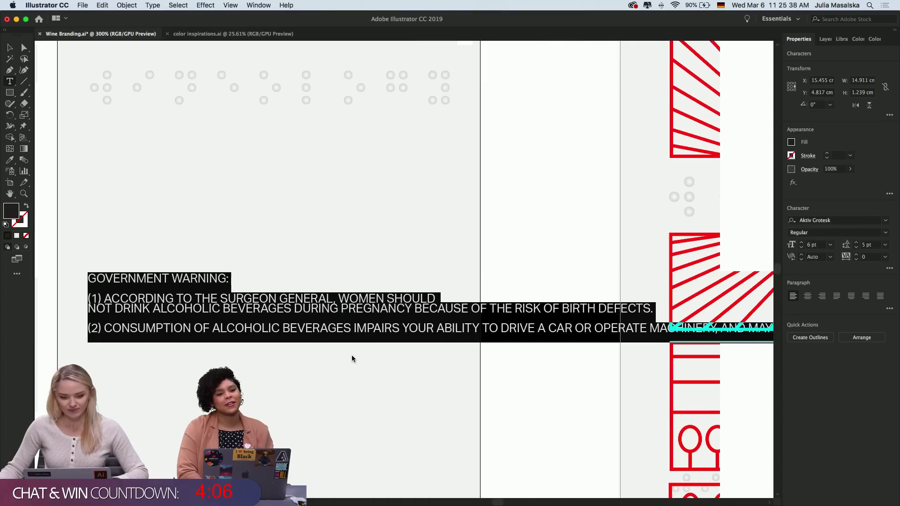
click(453, 301)
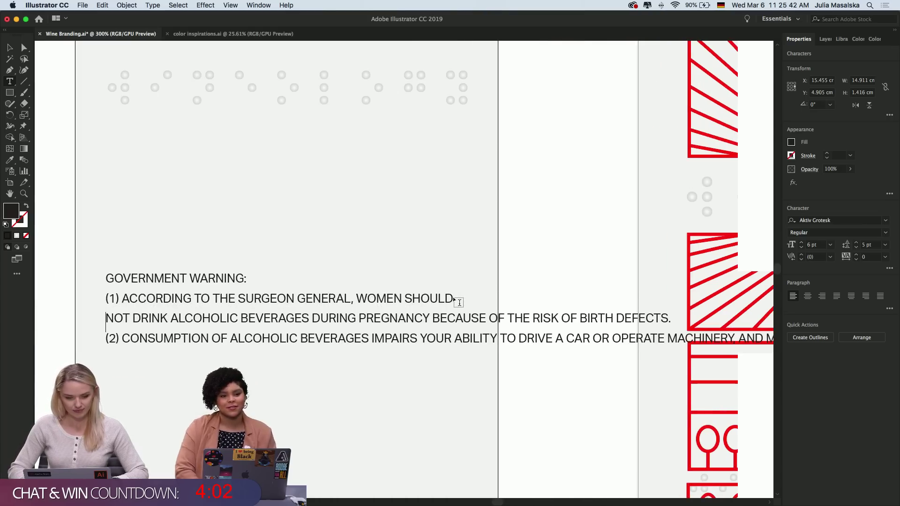
click(433, 319)
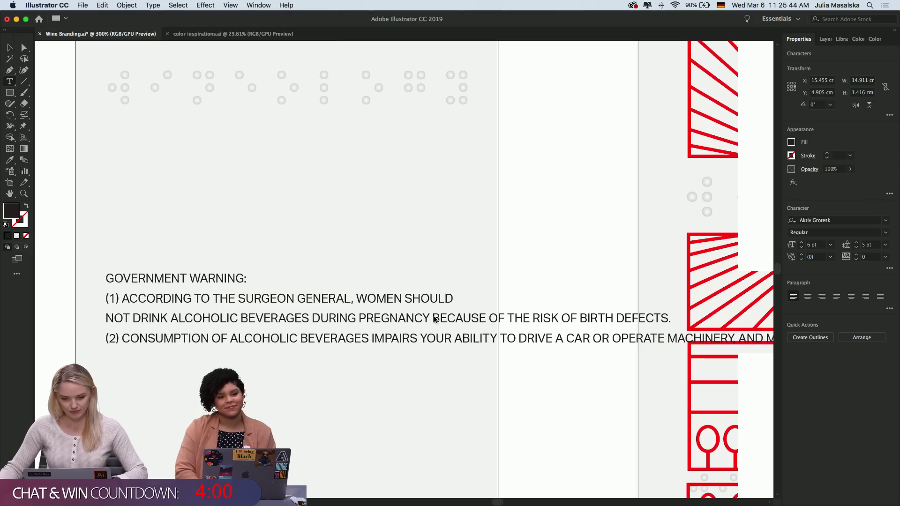
key(Return)
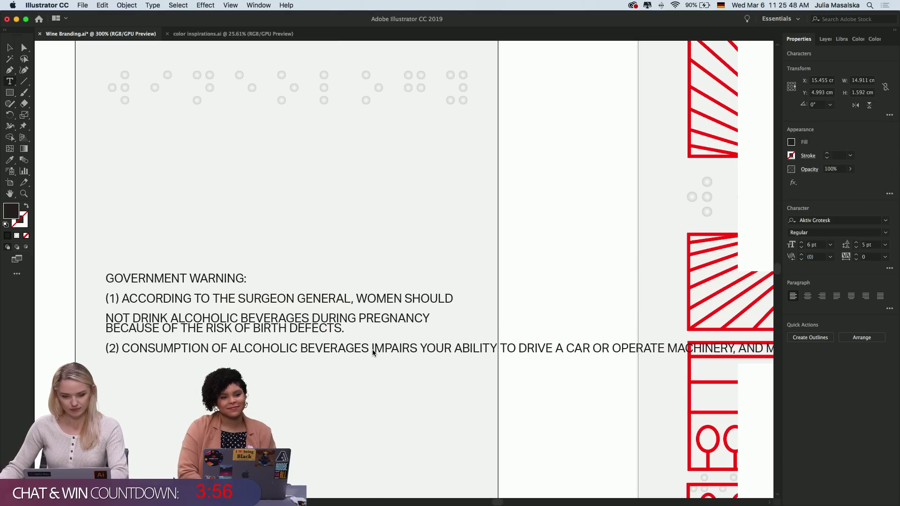
click(422, 348)
key(Return)
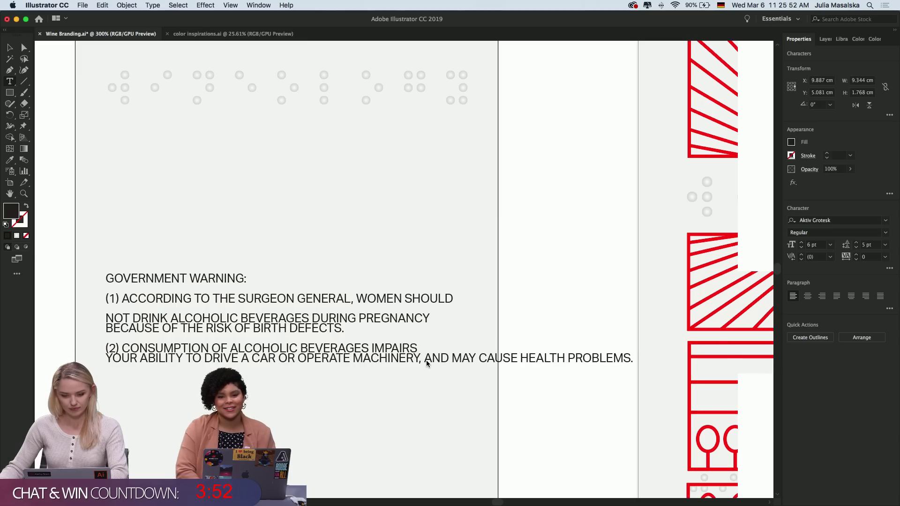
click(425, 359)
key(Return)
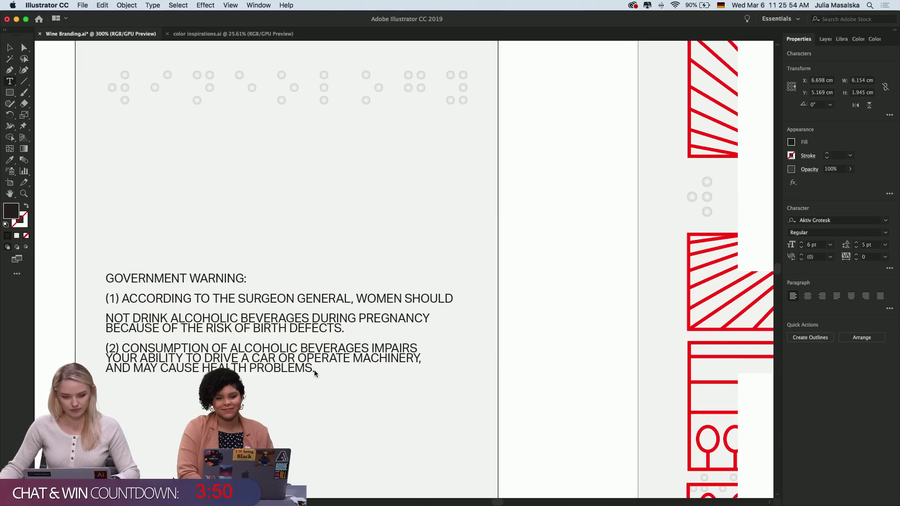
Set the warning text's leading to 6 pt and remove the extra line break and stray space before "NOT DRINK"
drag(314, 370, 68, 276)
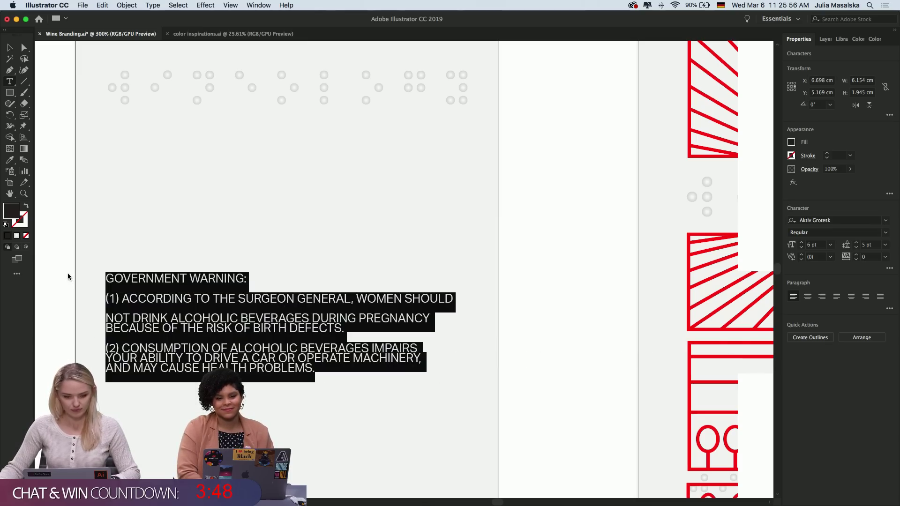
click(857, 242)
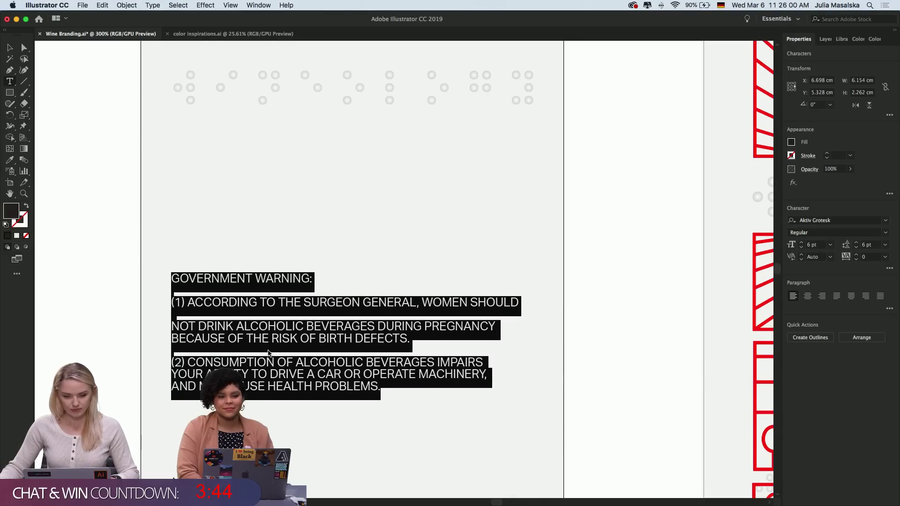
click(173, 327)
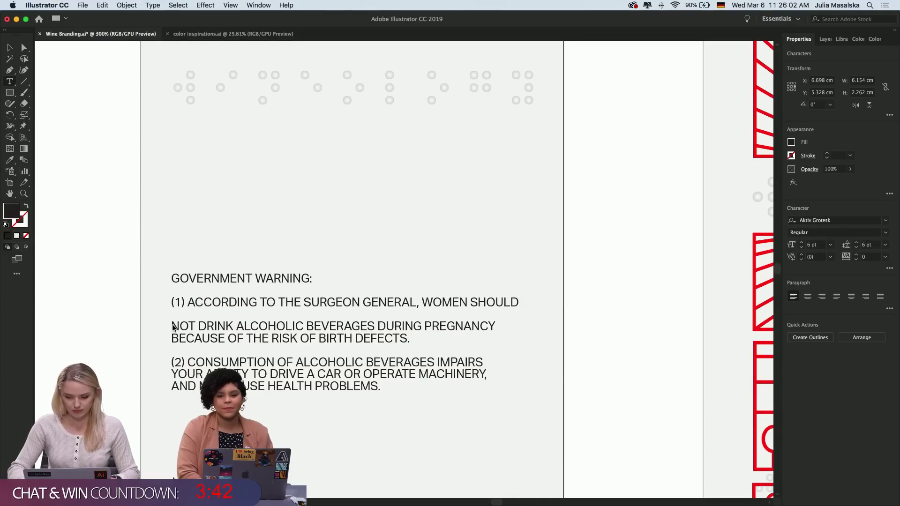
key(BackSpace)
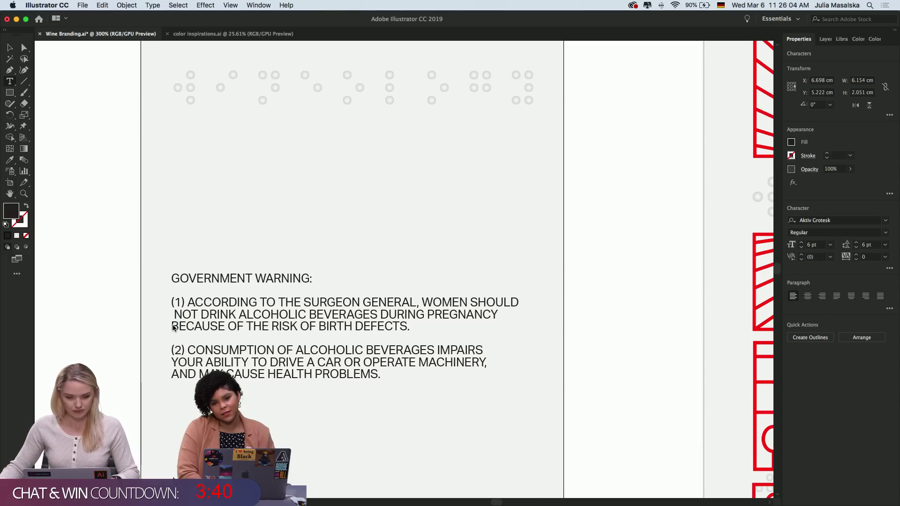
key(BackSpace)
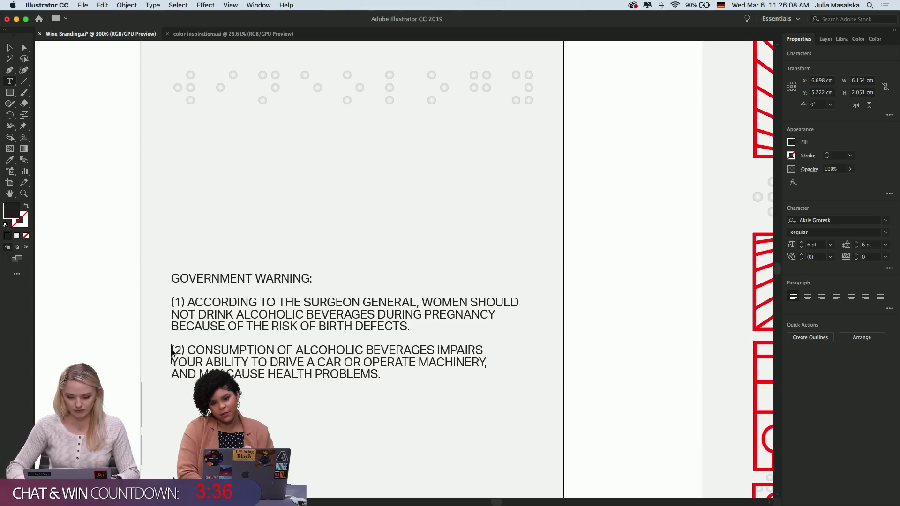
Remove the blank lines above items (2) and (1) of the government warning
key(BackSpace)
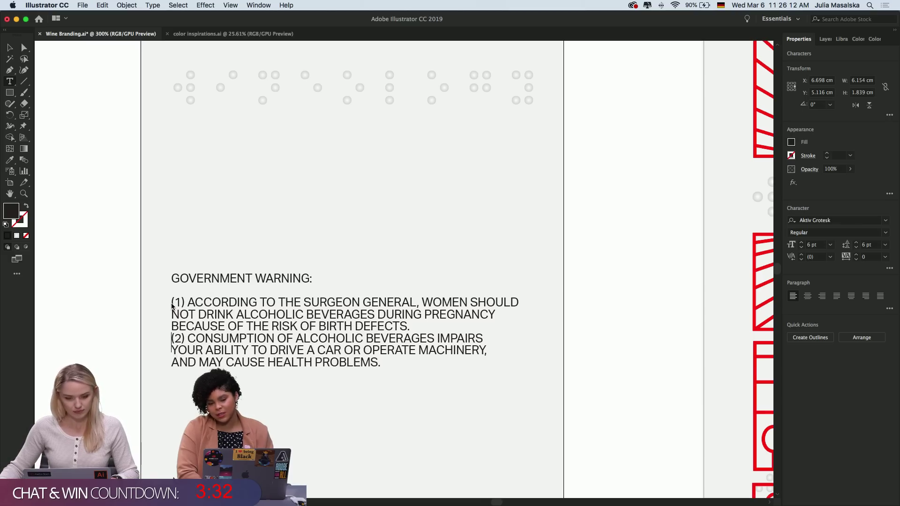
key(super+minus)
scroll(171, 303, down, 2)
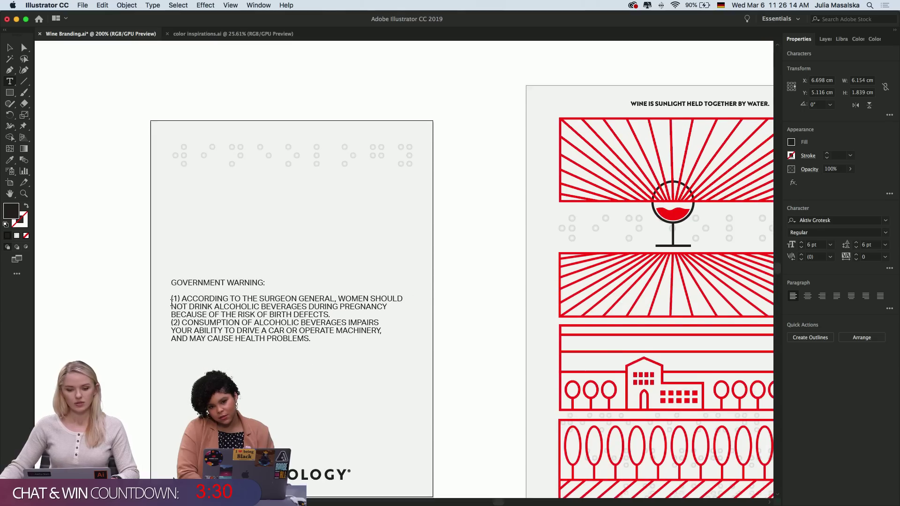
scroll(171, 302, down, 1)
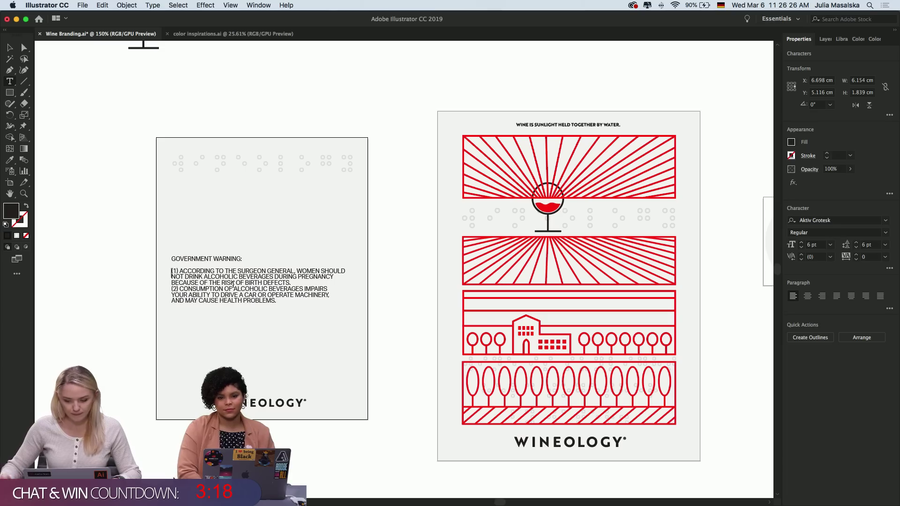
key(BackSpace)
Move the government warning text block straight down to just above the WINEOLOGY logo and deselect it
click(9, 47)
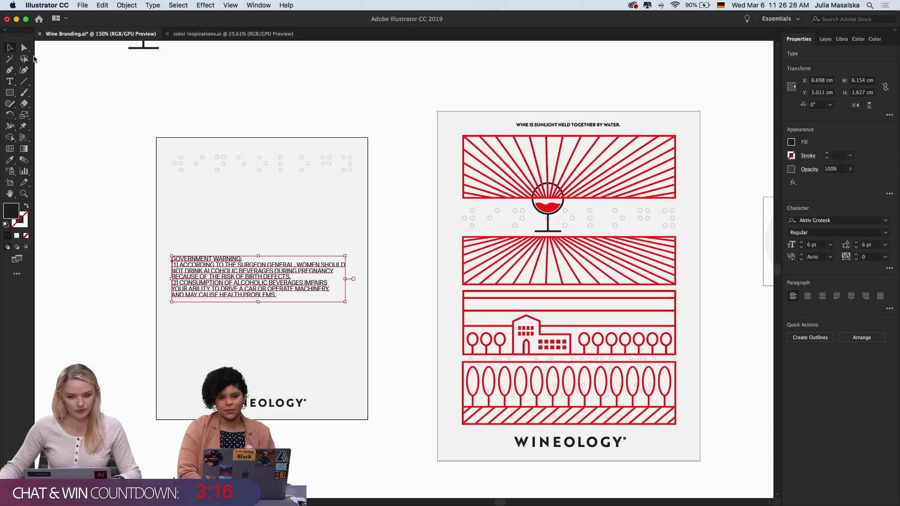
click(392, 240)
key(super+equal)
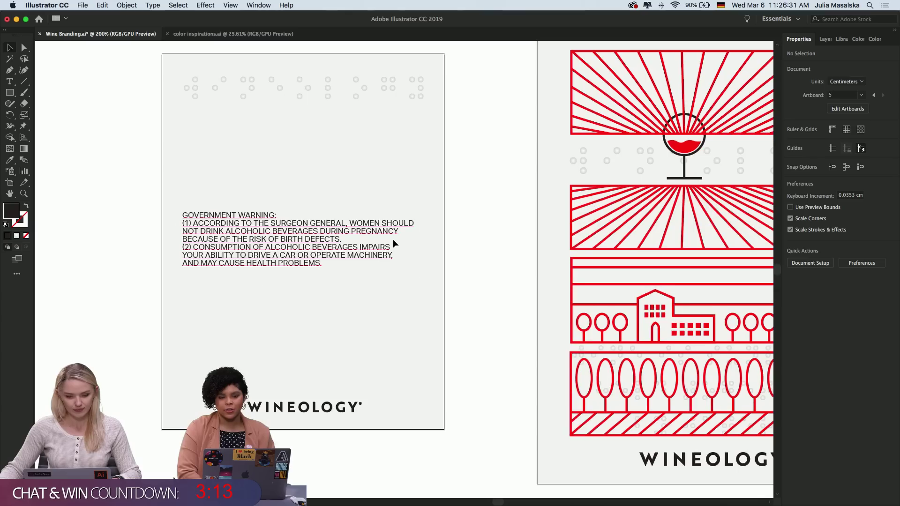
drag(302, 223, 302, 331)
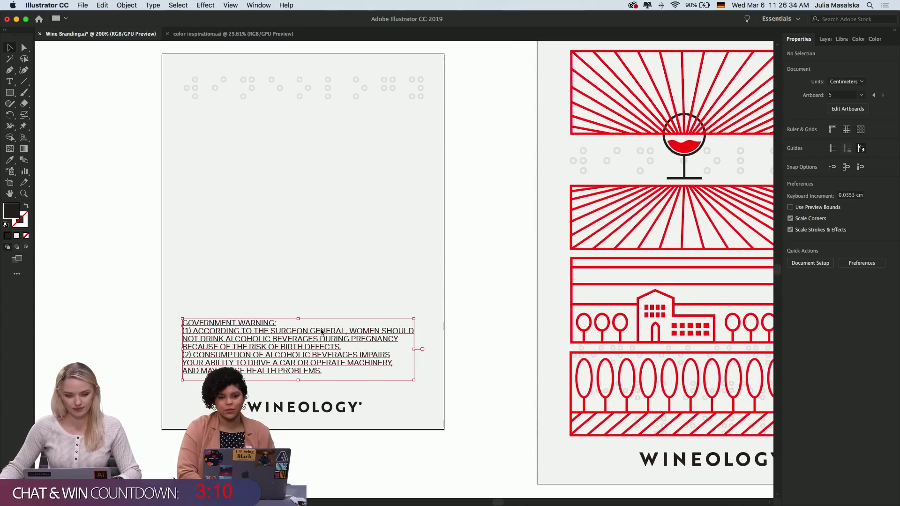
click(482, 318)
key(super+equal)
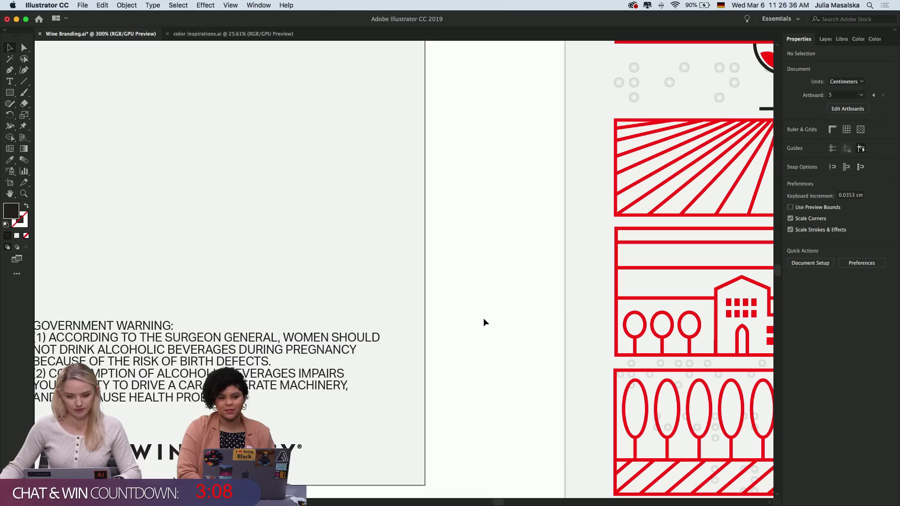
Duplicate the government warning text block straight up above the original and set the copy's leading to 8 pt
scroll(484, 322, left, 3)
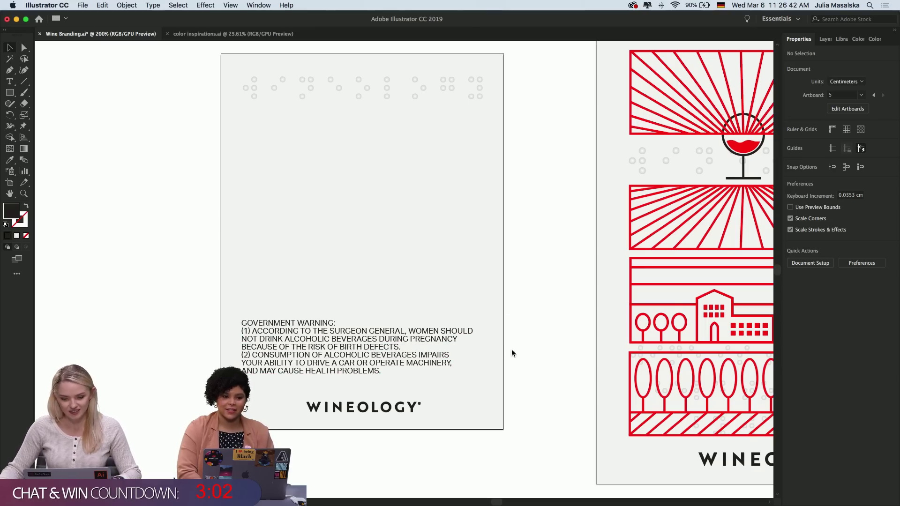
click(305, 349)
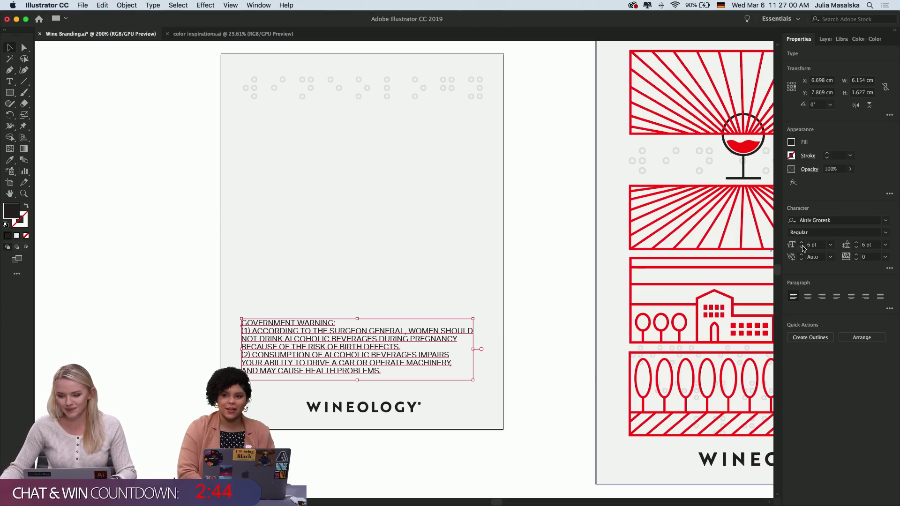
alt+drag(370, 363, 370, 260)
click(857, 243)
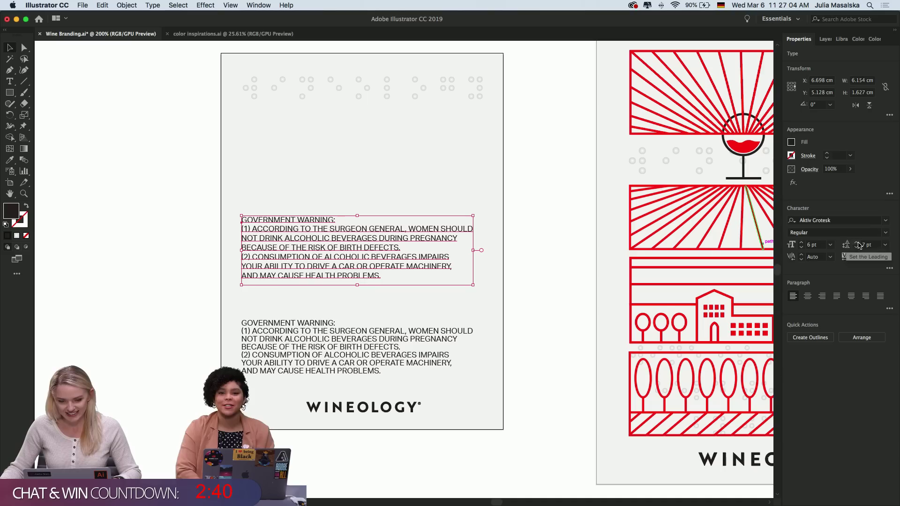
click(857, 243)
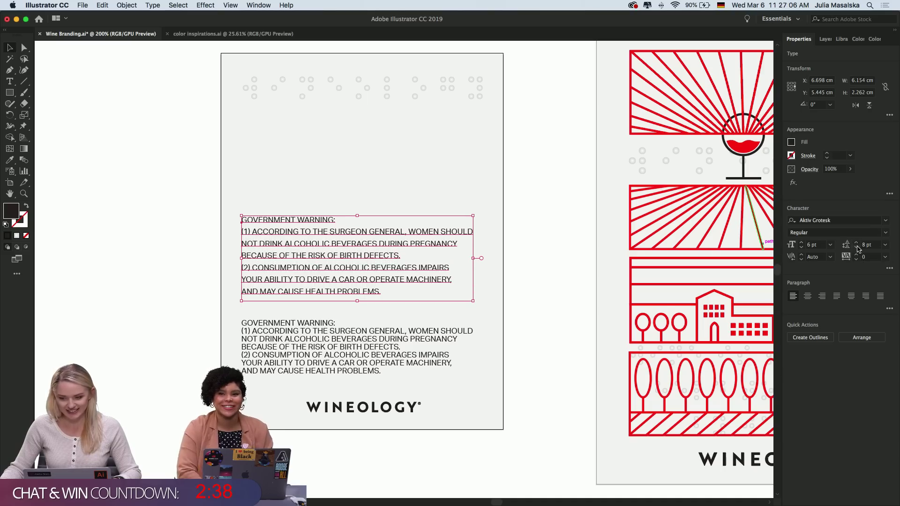
Increase the upper warning text copy's font size to 9 pt and deselect it
click(802, 243)
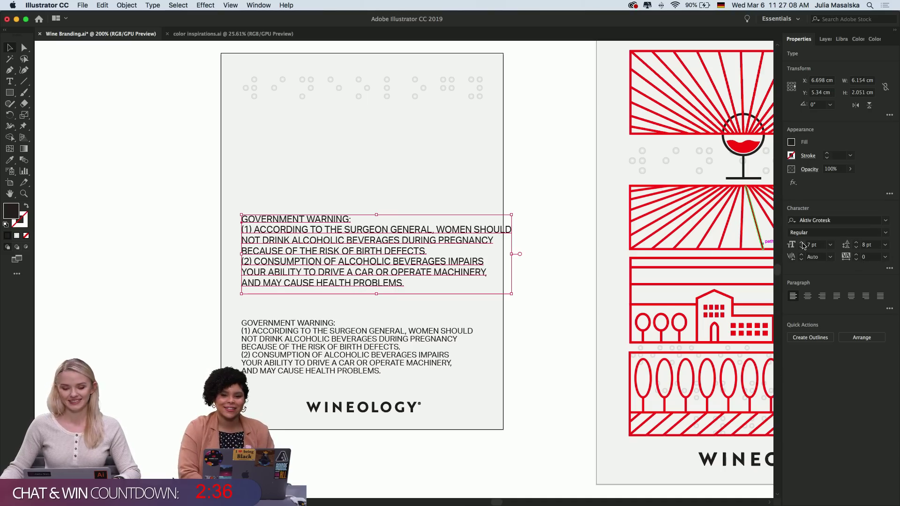
click(801, 243)
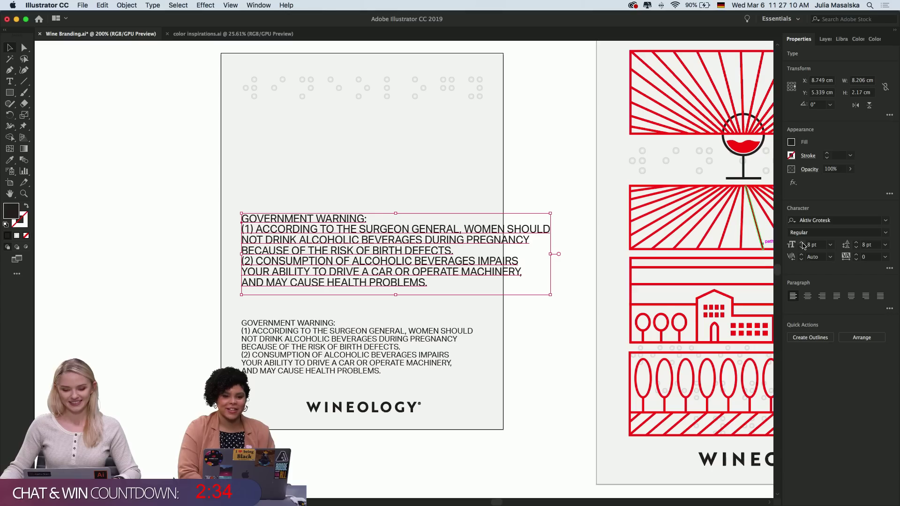
click(802, 243)
click(526, 195)
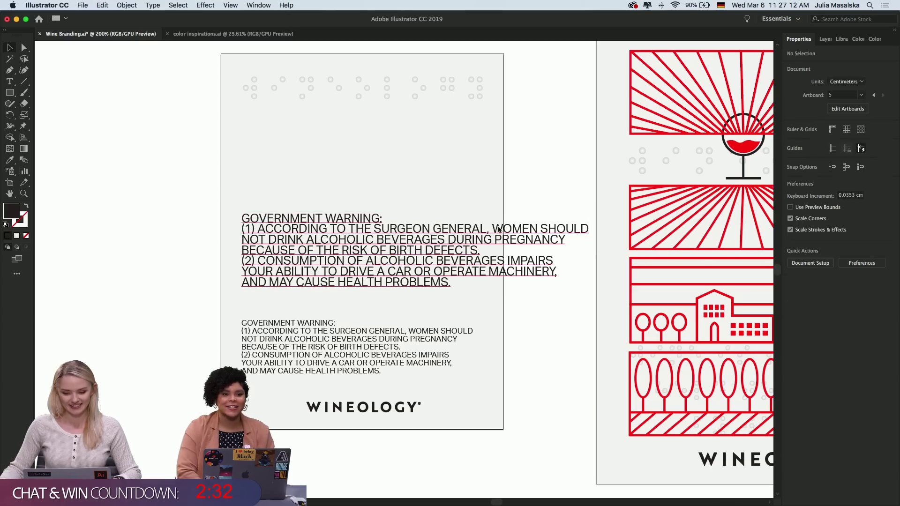
Rewrap the enlarged warning copy by breaking before "WOMEN", joining "NOT DRINK" to that line and breaking before "BEVERAGES DURING"
click(496, 230)
double_click(496, 230)
key(Return)
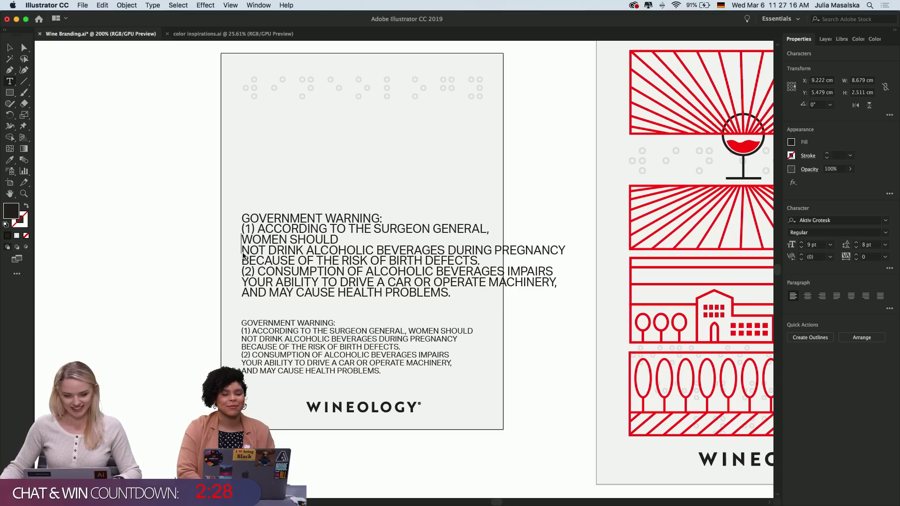
click(244, 253)
key(BackSpace)
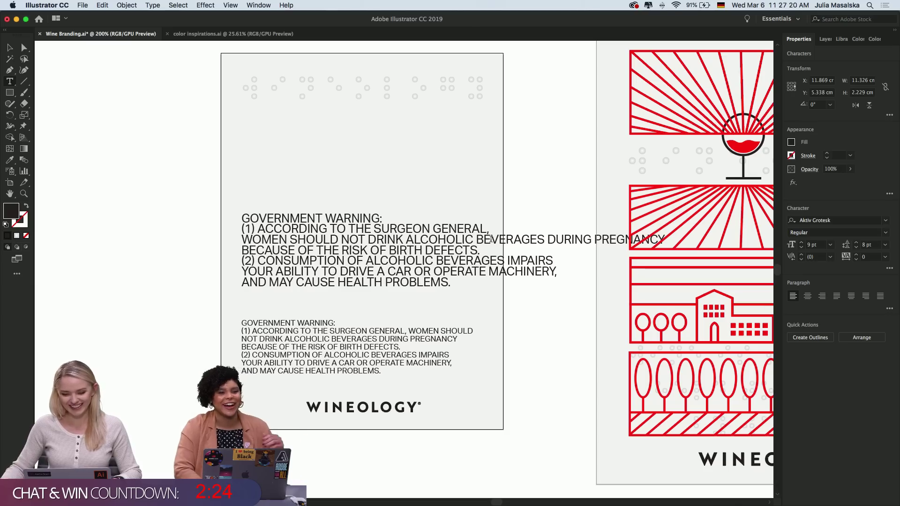
click(476, 240)
key(Return)
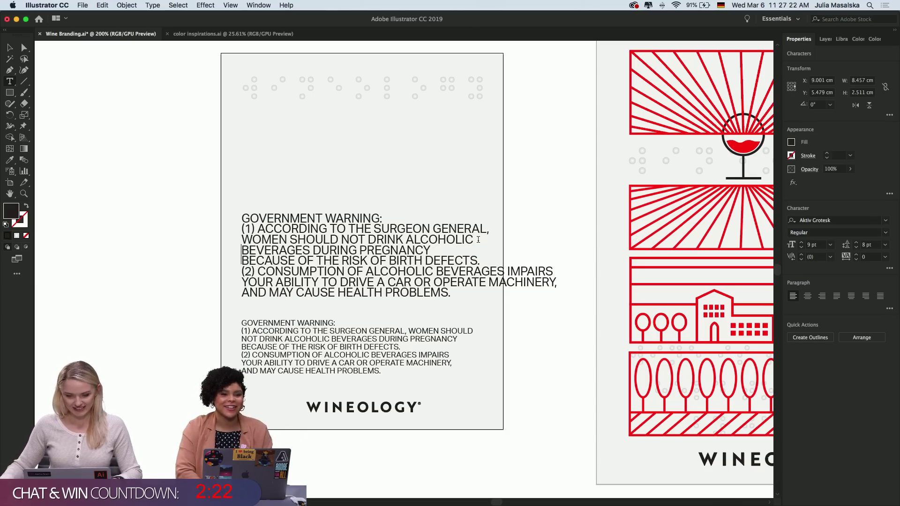
Join "BECAUSE" to the line ending in "PREGNANCY", break before "OF THE RISK", and keep item (2) on its own line
click(243, 261)
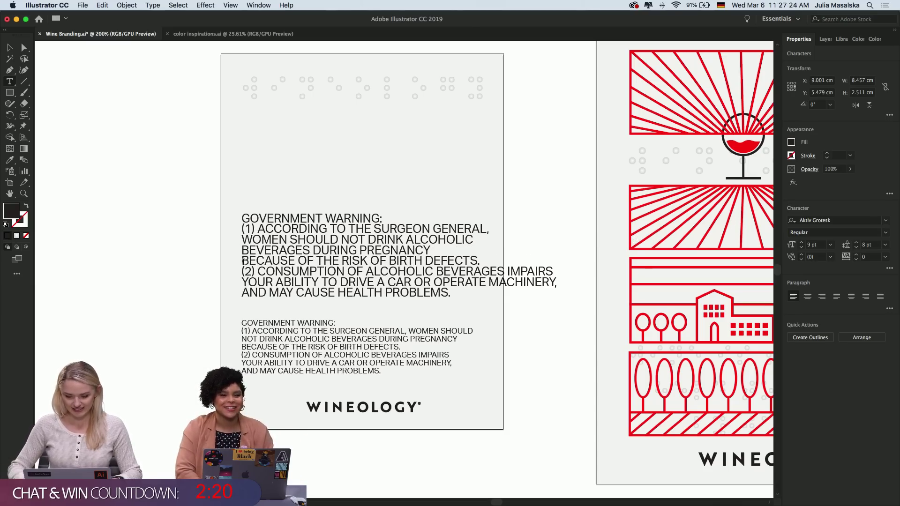
key(BackSpace)
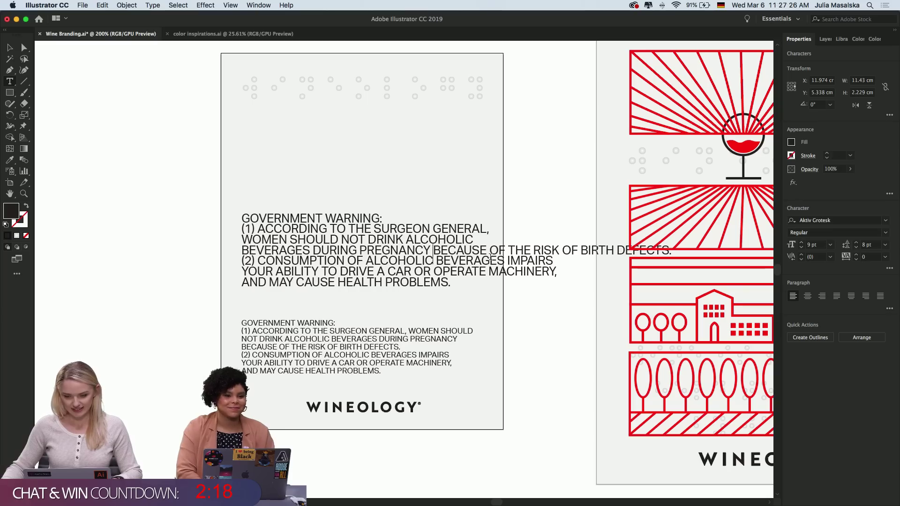
click(491, 251)
key(Return)
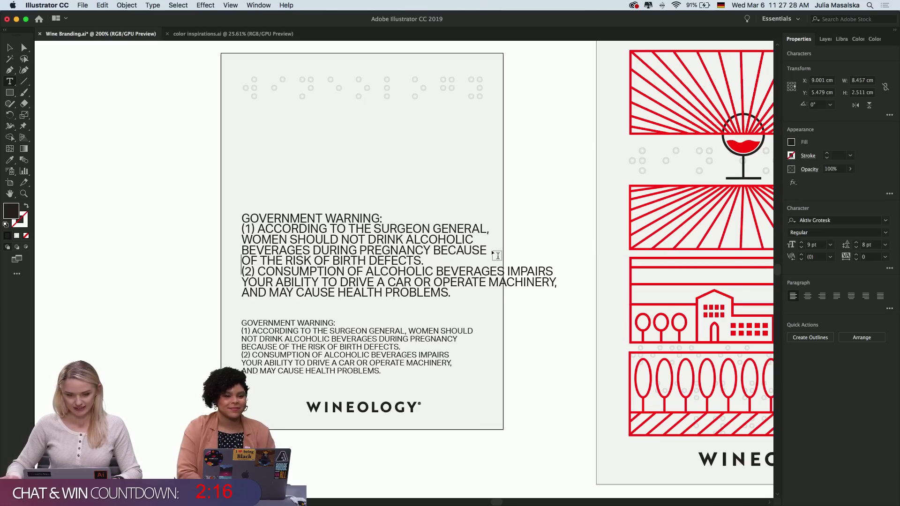
click(242, 272)
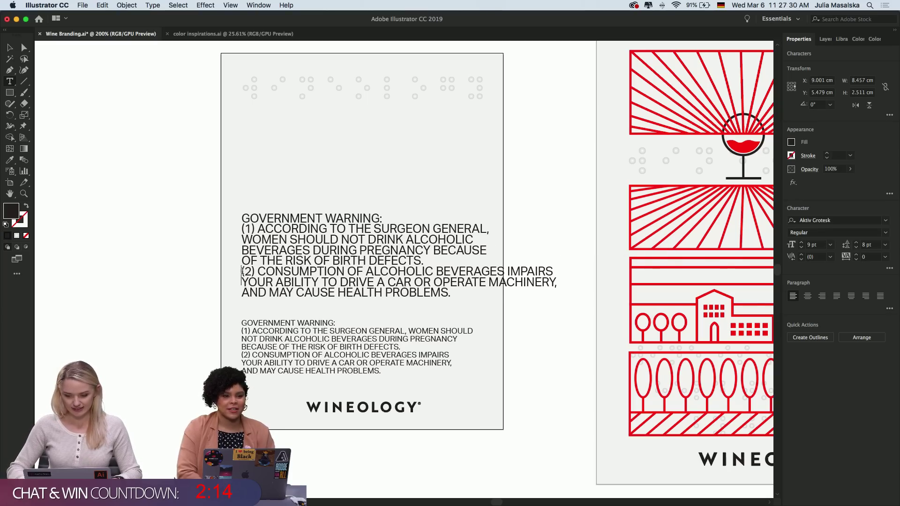
key(BackSpace)
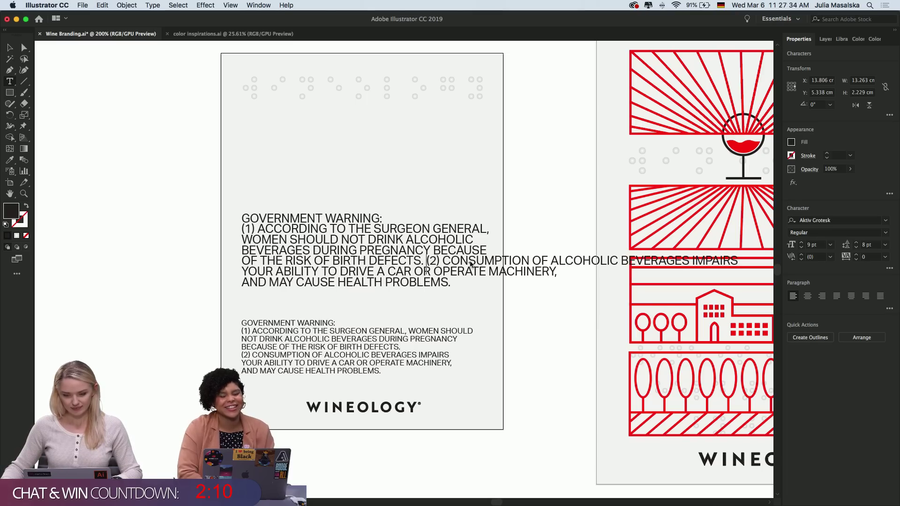
key(Return)
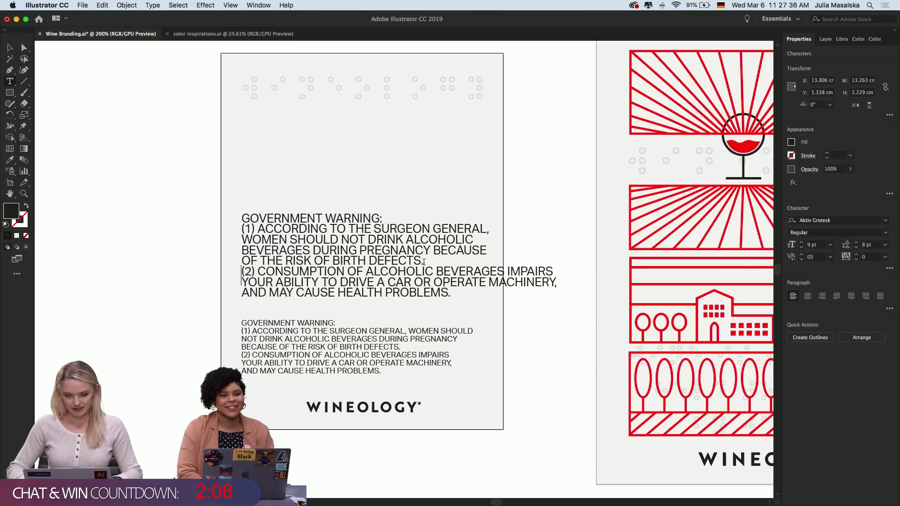
Rewrap item (2) by breaking before "BEVERAGES IMPAIRS", joining "YOUR ABILITY TO" to that line and breaking before "DRIVE"
click(506, 271)
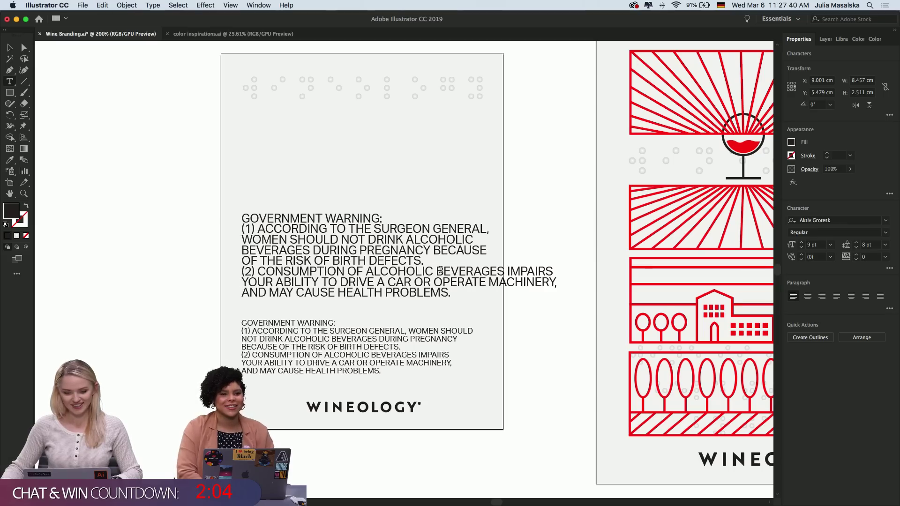
key(Return)
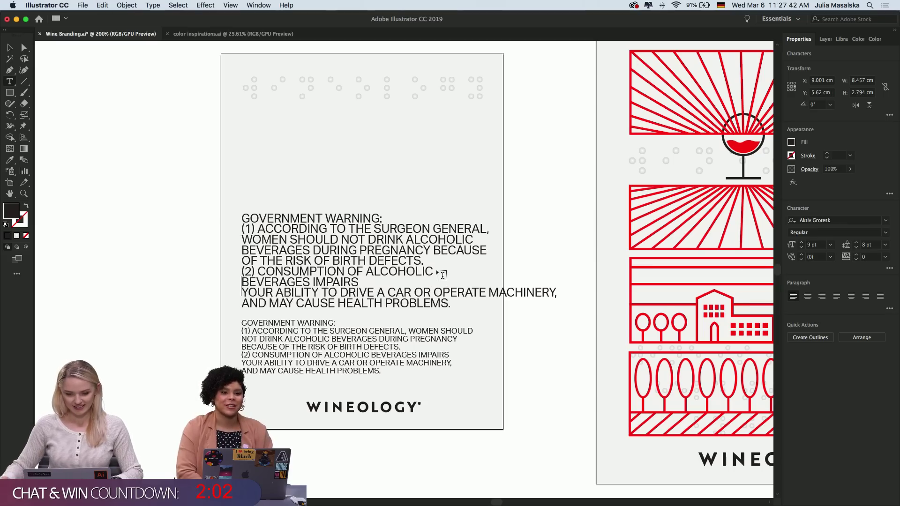
key(BackSpace)
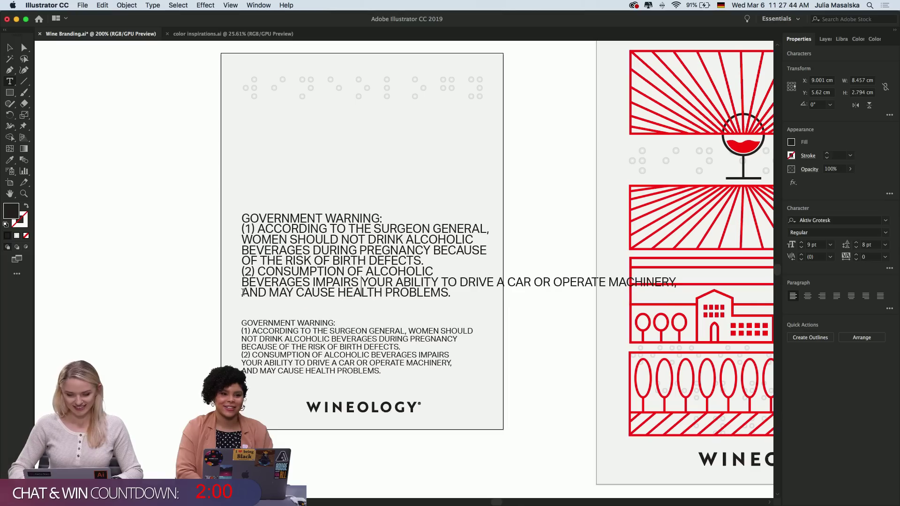
click(461, 282)
key(Return)
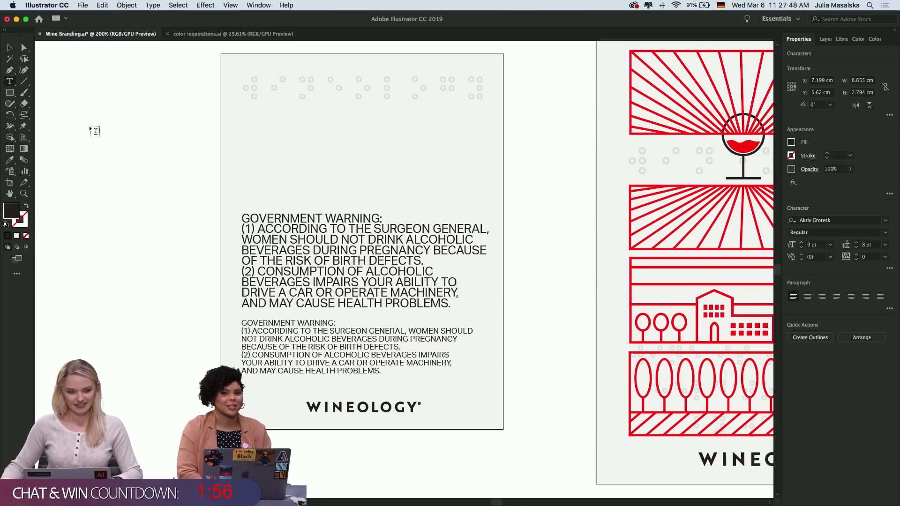
key(Escape)
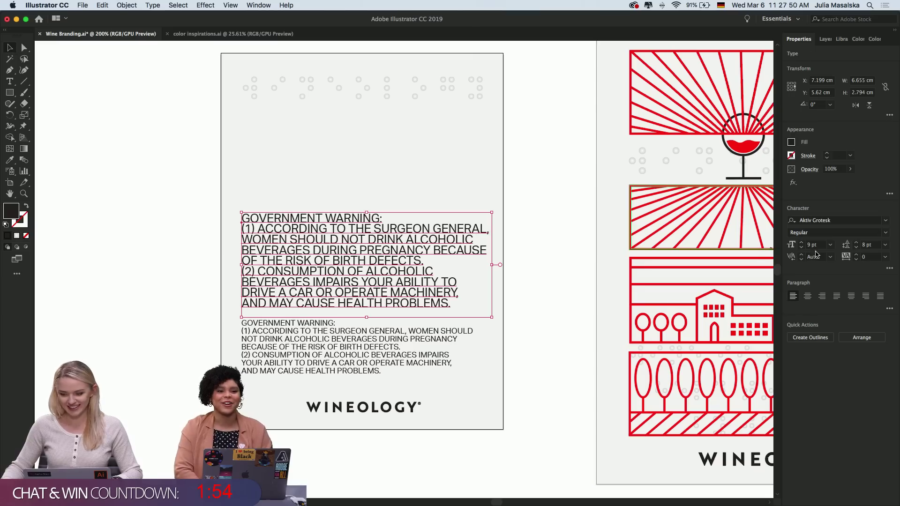
Set the enlarged warning copy's leading to 10 pt and move the block straight up, clear of the smaller text
click(856, 243)
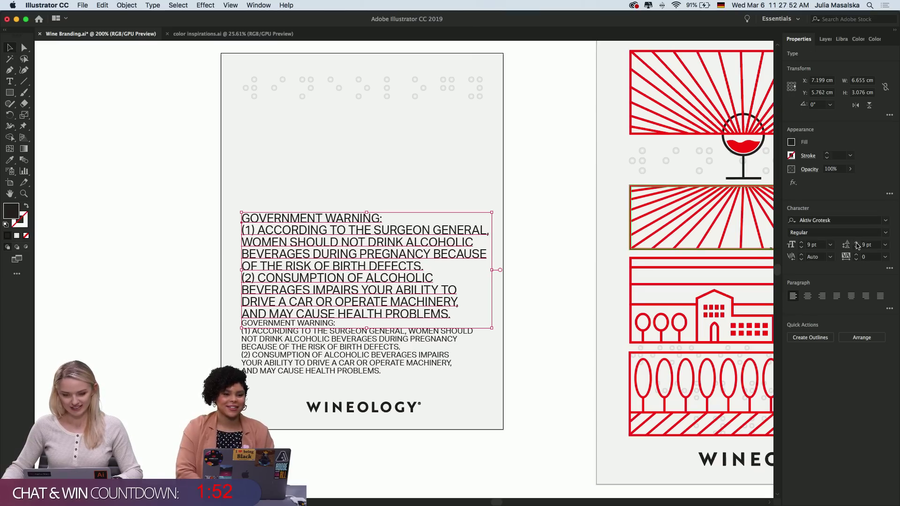
click(857, 244)
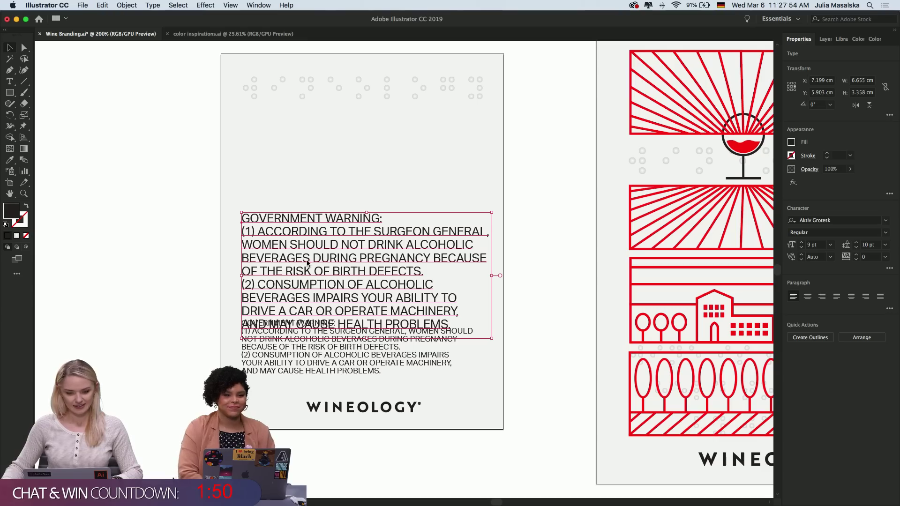
drag(307, 262, 308, 208)
scroll(532, 301, left, 1)
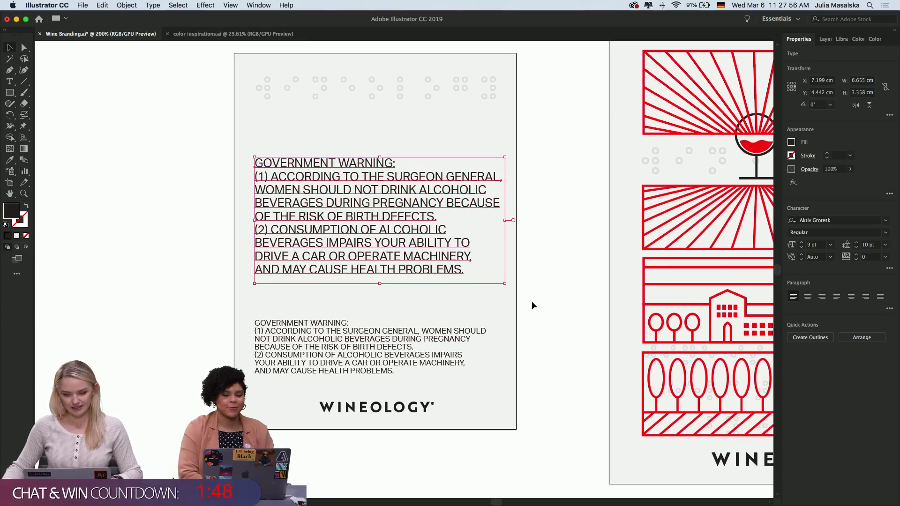
Change the font of the enlarged warning copy to Braille Normal
scroll(532, 301, up, 1)
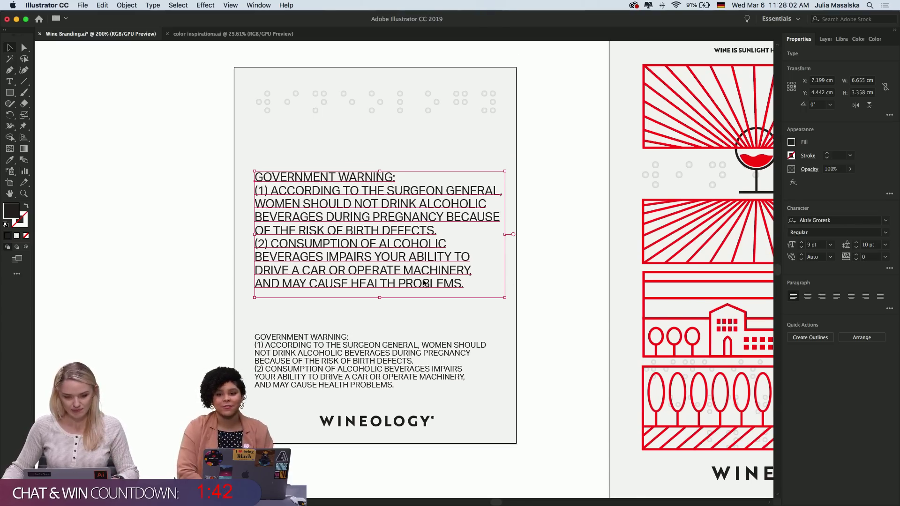
scroll(445, 283, up, 1)
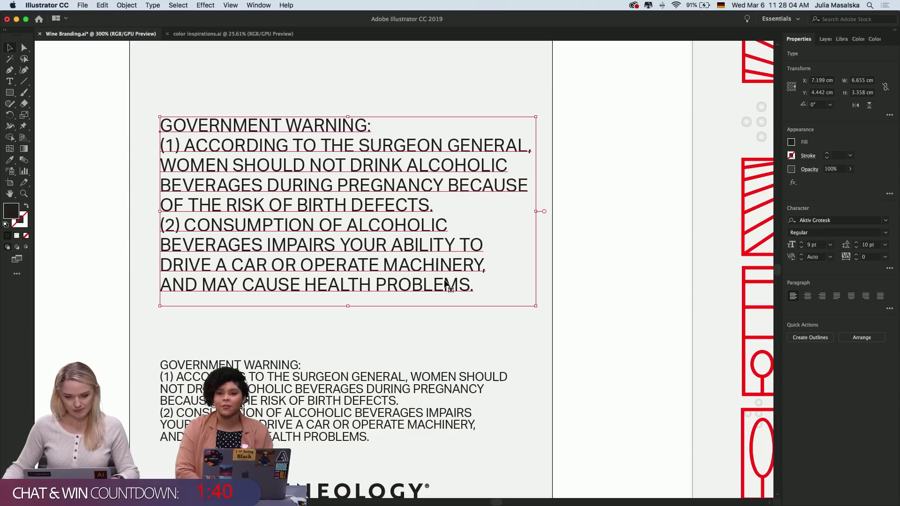
scroll(445, 283, down, 1)
scroll(446, 283, up, 1)
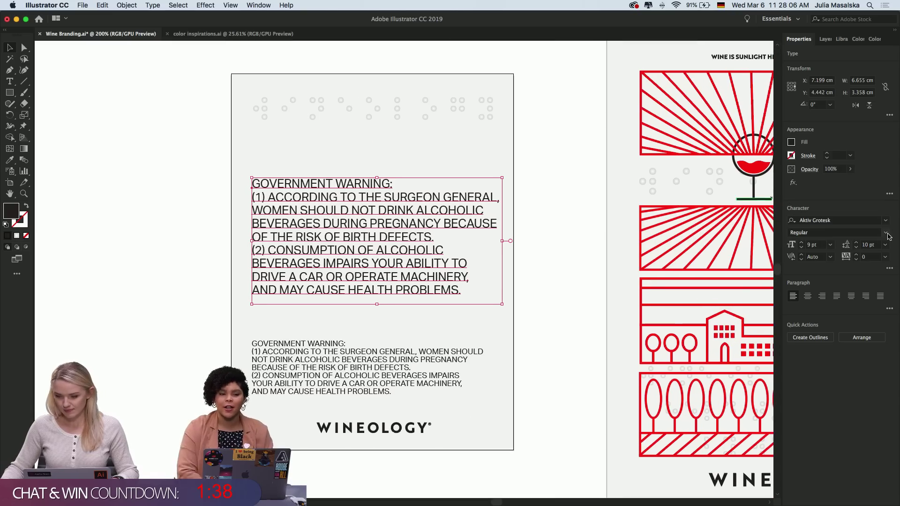
click(885, 220)
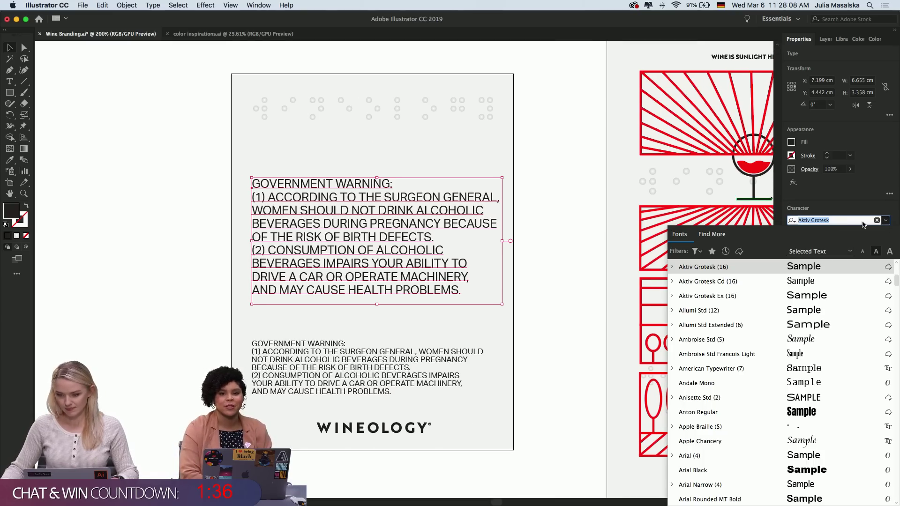
text(brai)
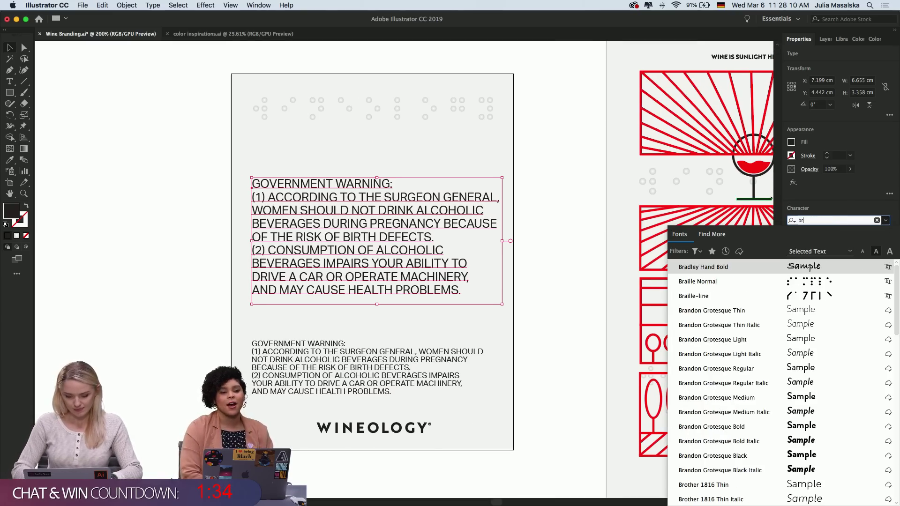
click(743, 265)
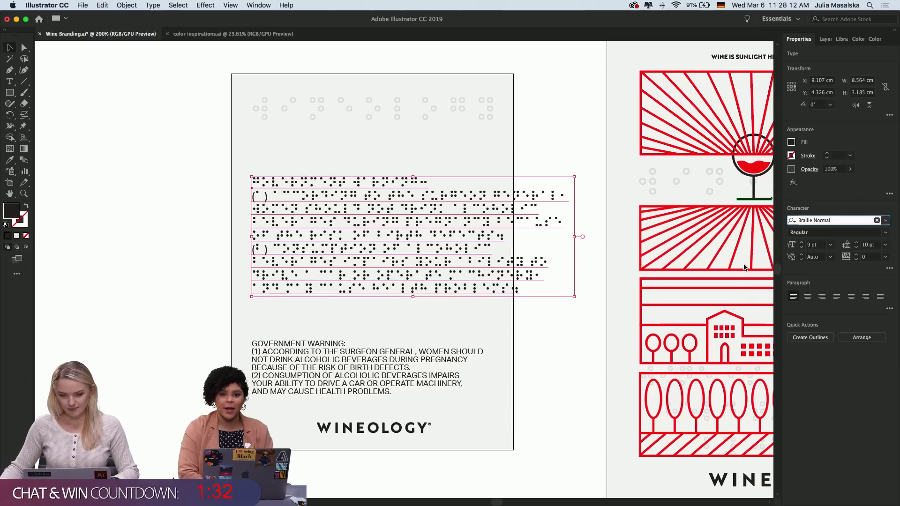
Scale the braille warning text down proportionally to about 7.08 pt so it fits within the label's width, and deselect it
drag(577, 239, 526, 245)
click(526, 245)
scroll(526, 246, up, 3)
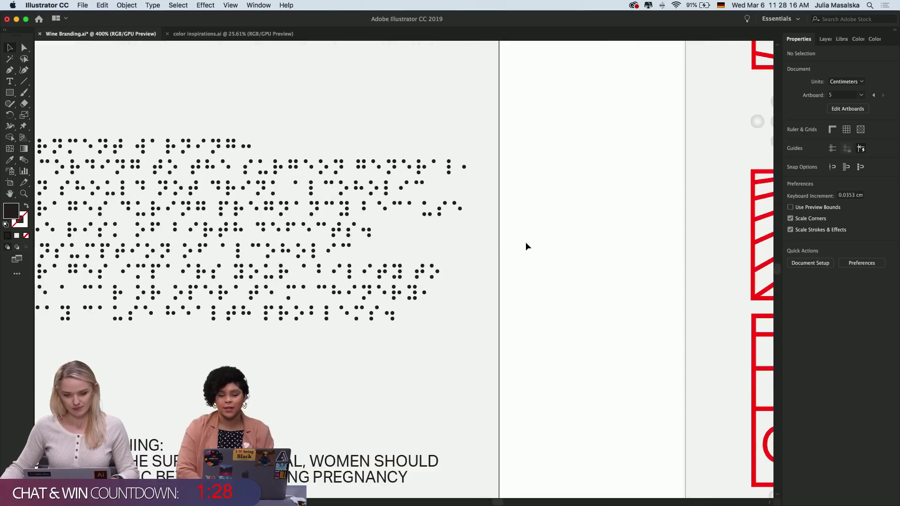
scroll(526, 246, down, 5)
scroll(526, 246, up, 2)
scroll(526, 246, left, 2)
scroll(304, 230, up, 1)
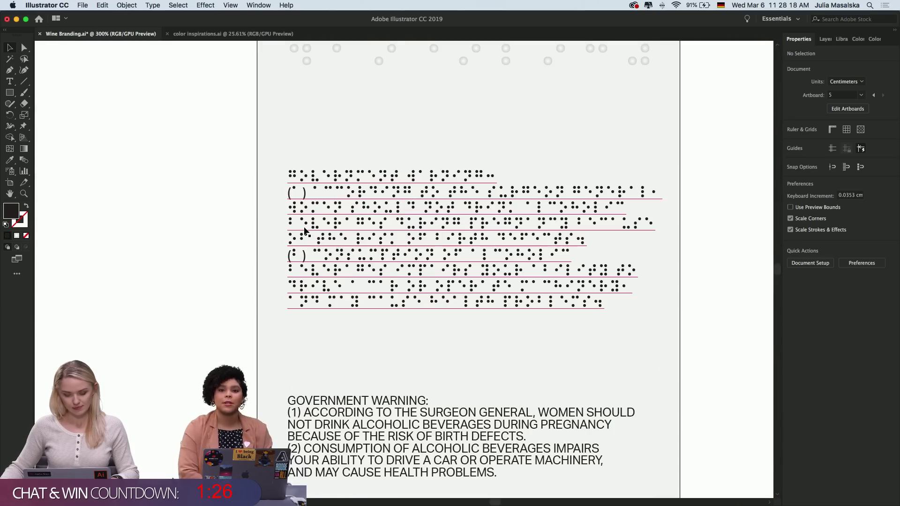
Delete the "(1)" marker and its following space from the start of the braille text's second line
double_click(305, 196)
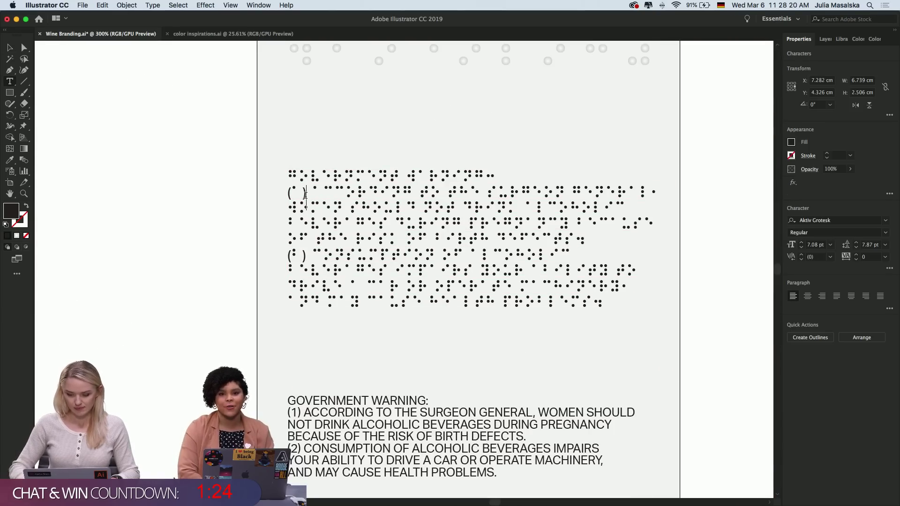
key(BackSpace)
key(BackSpace)
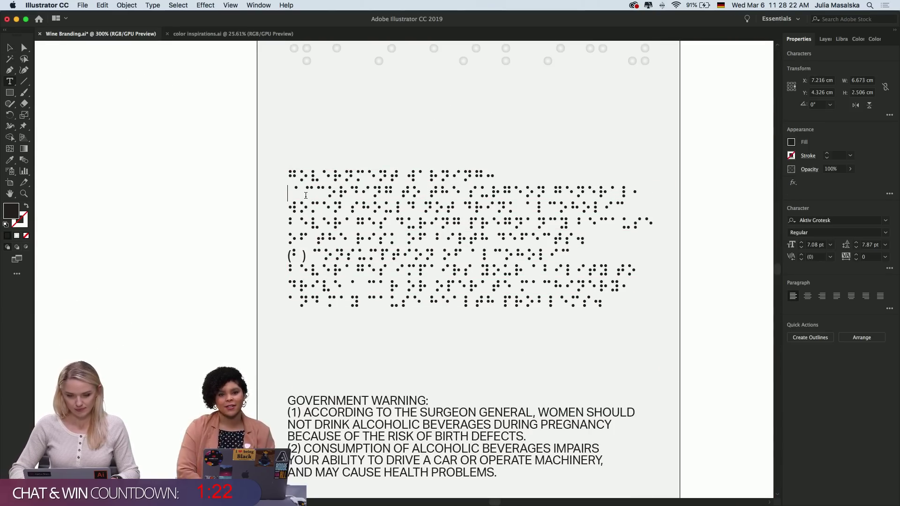
key(Delete)
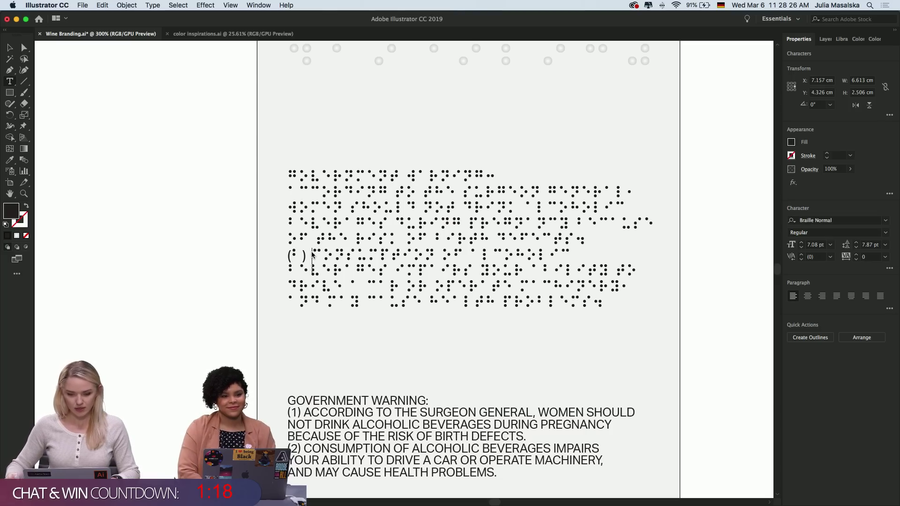
Delete the "(2)" marker and its following space from the start of the braille text's sixth line
key(BackSpace)
key(BackSpace)
key(BackSpace)
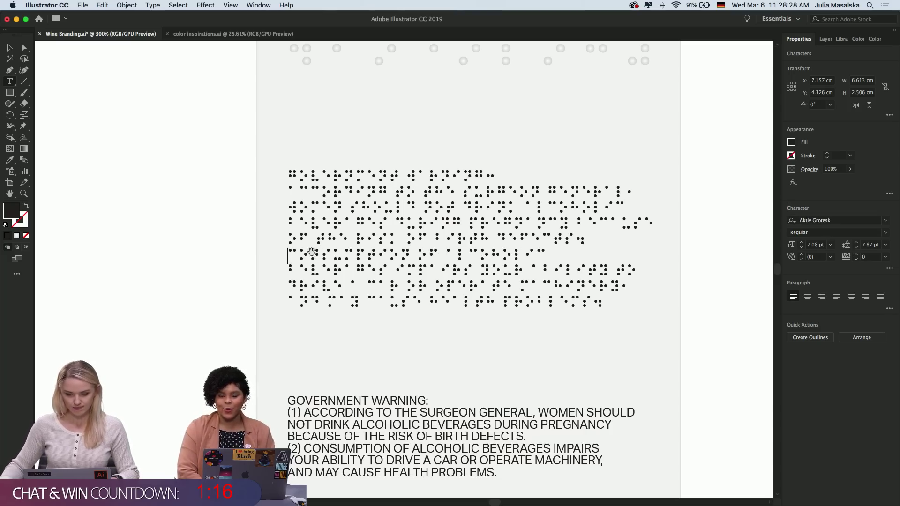
Move the braille warning text up below the dotted row and enlarge it proportionally to about 7.92 pt, nearly filling the label's width
key(super+minus)
click(9, 47)
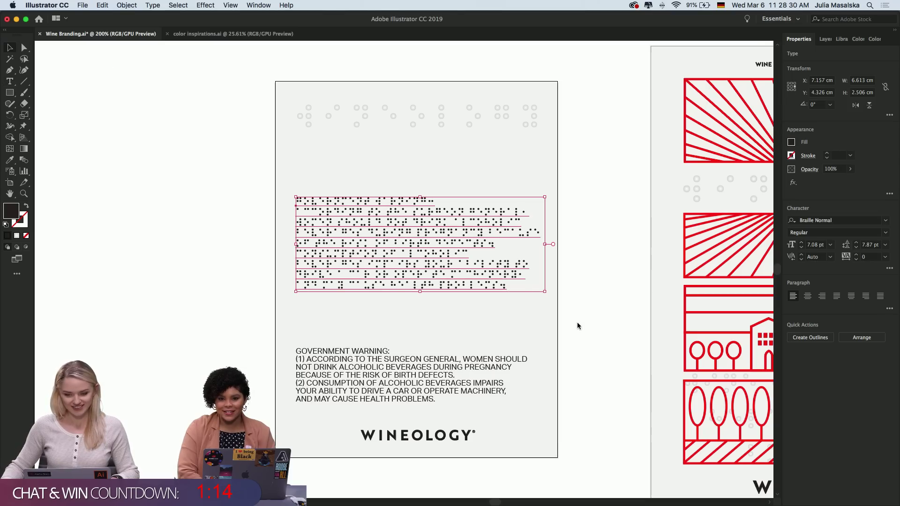
drag(544, 291, 559, 305)
drag(485, 246, 475, 198)
key(super+plus)
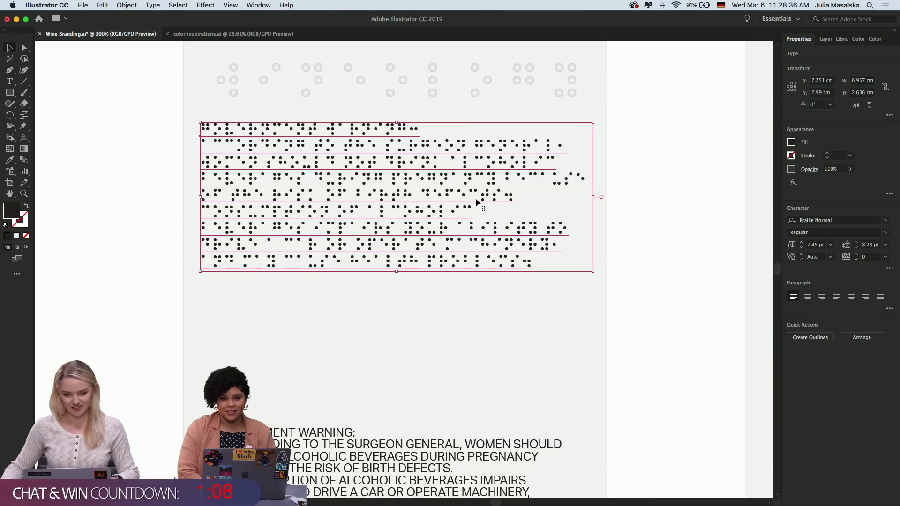
scroll(475, 198, up, 3)
drag(593, 328, 606, 345)
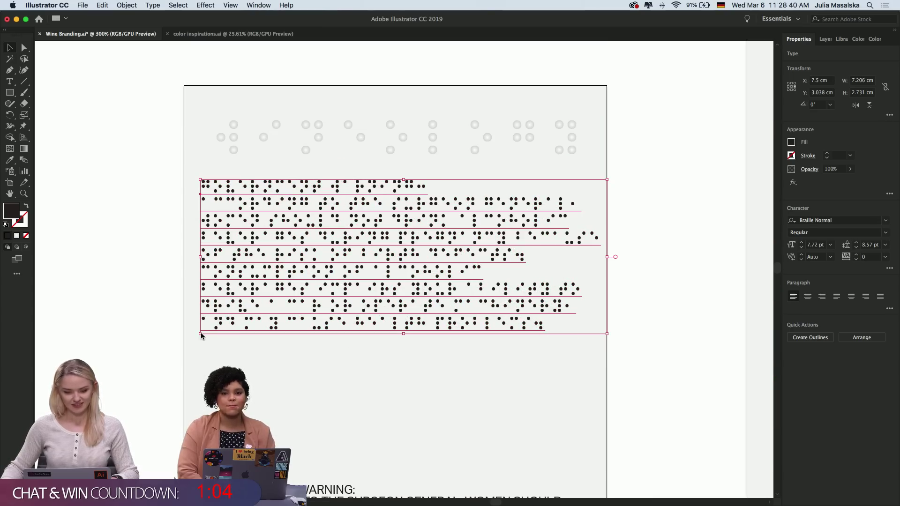
drag(201, 334, 190, 341)
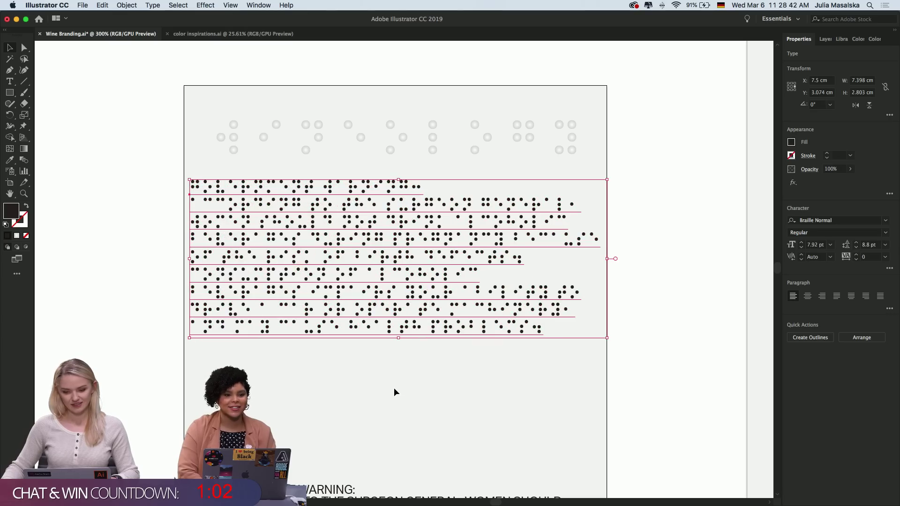
Delete the braille warning text from the back label
scroll(394, 387, down, 2)
scroll(394, 387, up, 1)
scroll(394, 387, up, 1)
scroll(394, 387, down, 1)
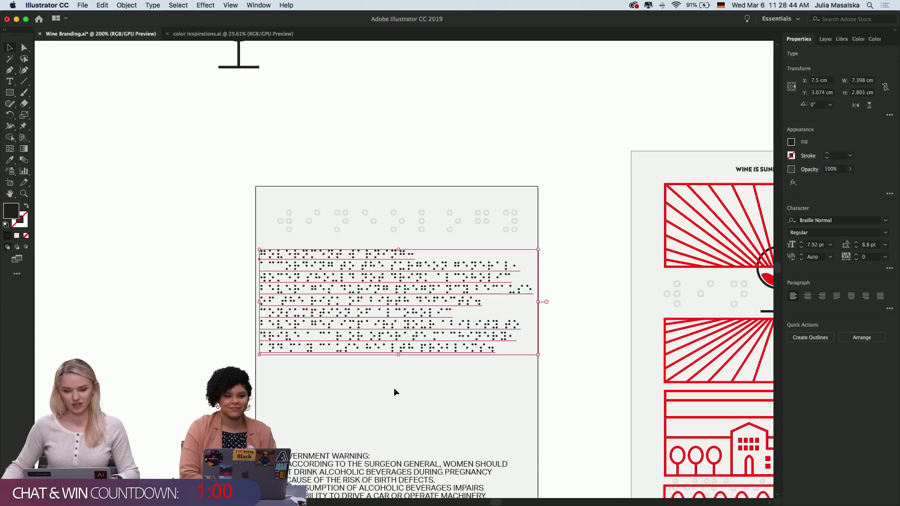
scroll(393, 387, down, 3)
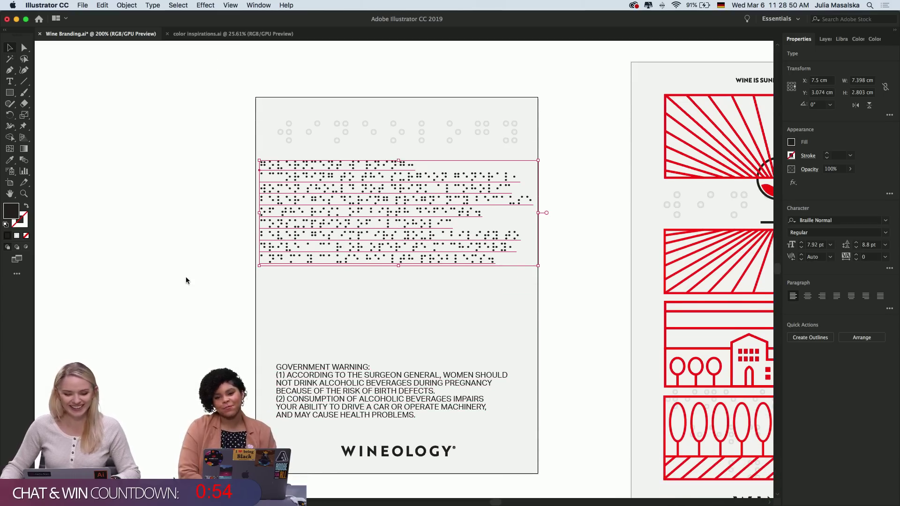
scroll(185, 277, down, 3)
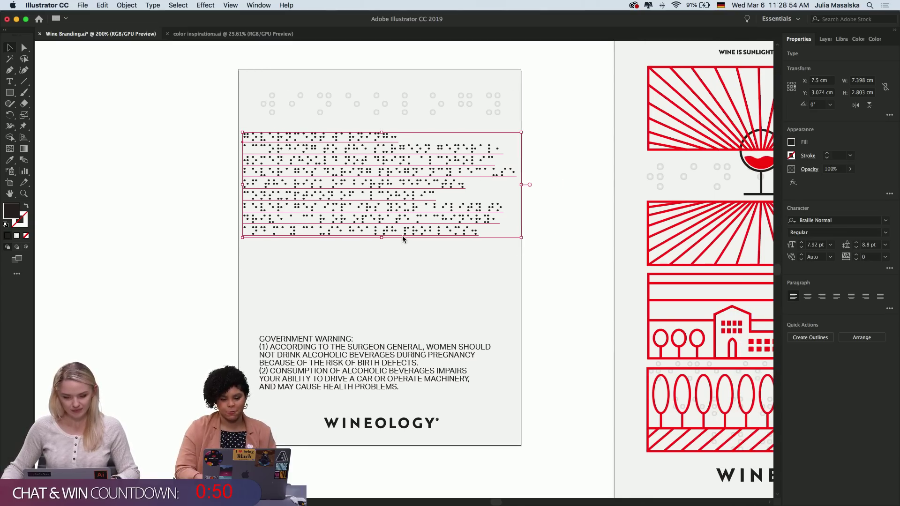
key(BackSpace)
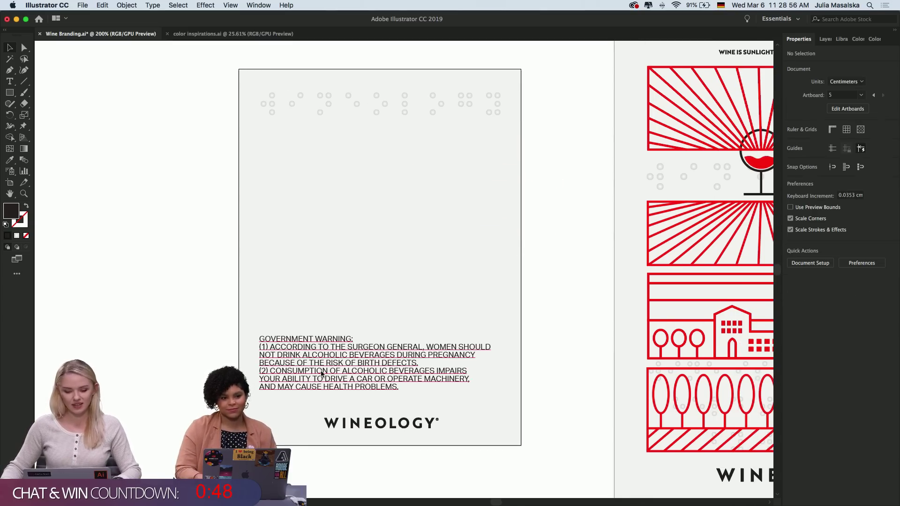
Duplicate the plain warning text straight above the original and delete everything in the copy after its "GOVERNMENT WARNING:" line
drag(322, 373, 317, 258)
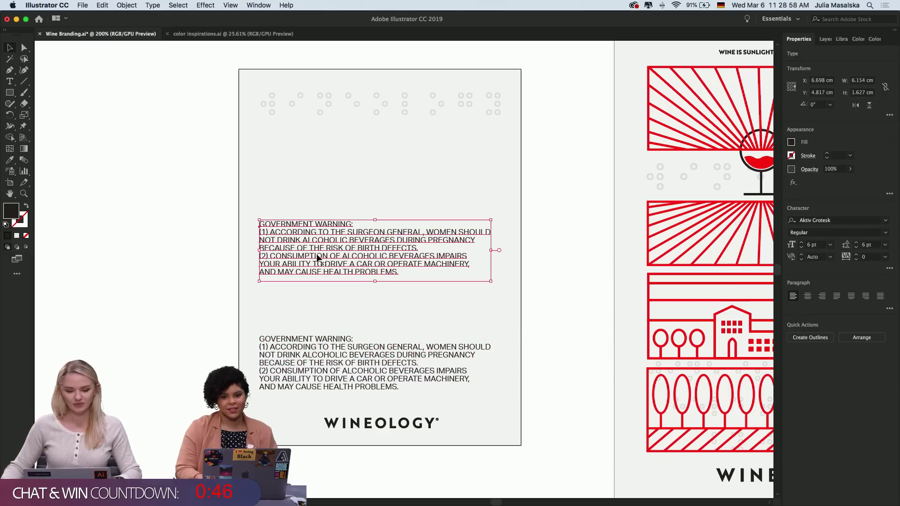
key(t)
drag(398, 273, 230, 222)
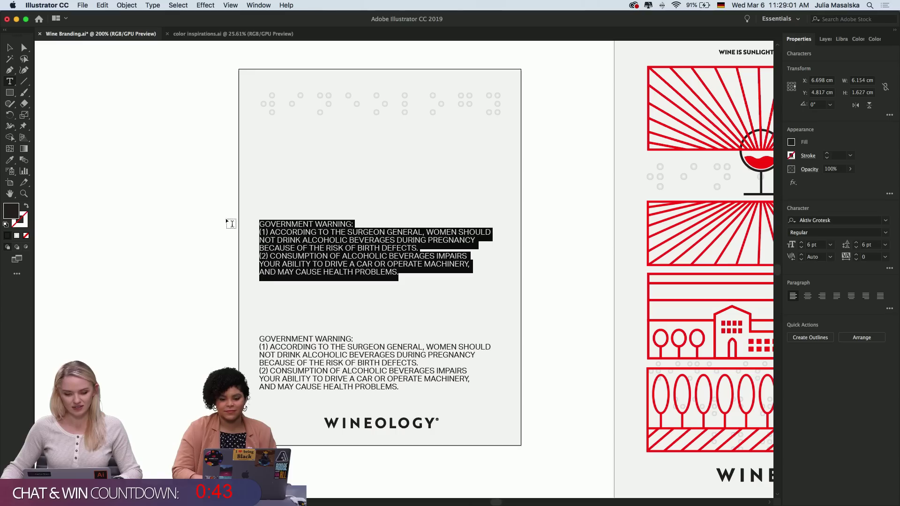
click(287, 264)
drag(259, 236, 417, 283)
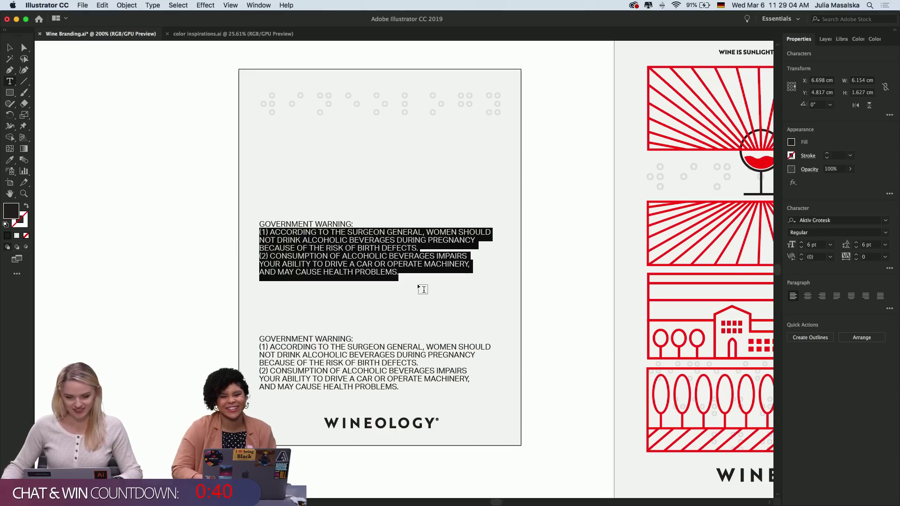
key(BackSpace)
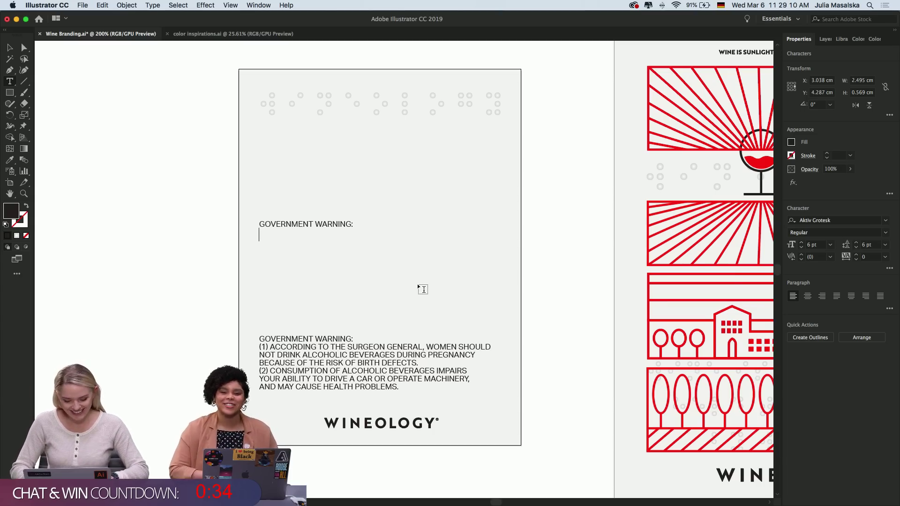
Enter "CONSUME RESPONSIBLY" as the second line of the copied warning text
text(DON)
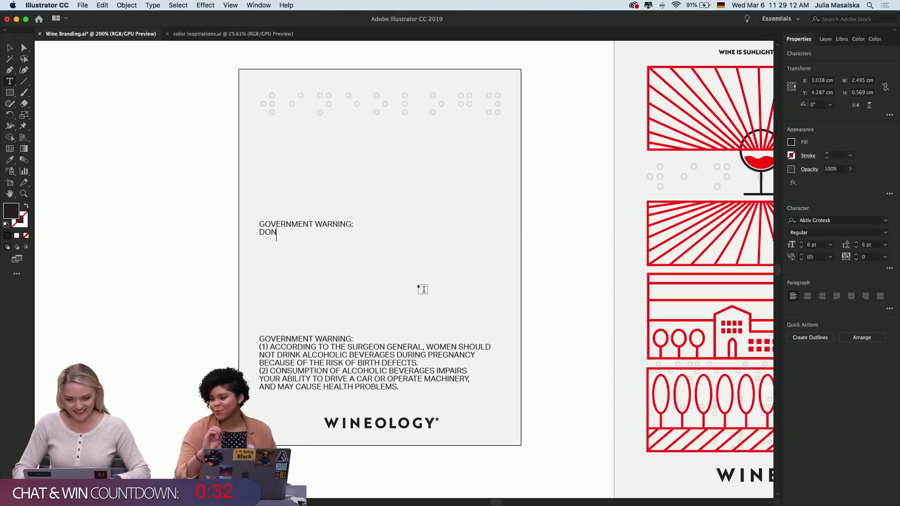
text(TC)
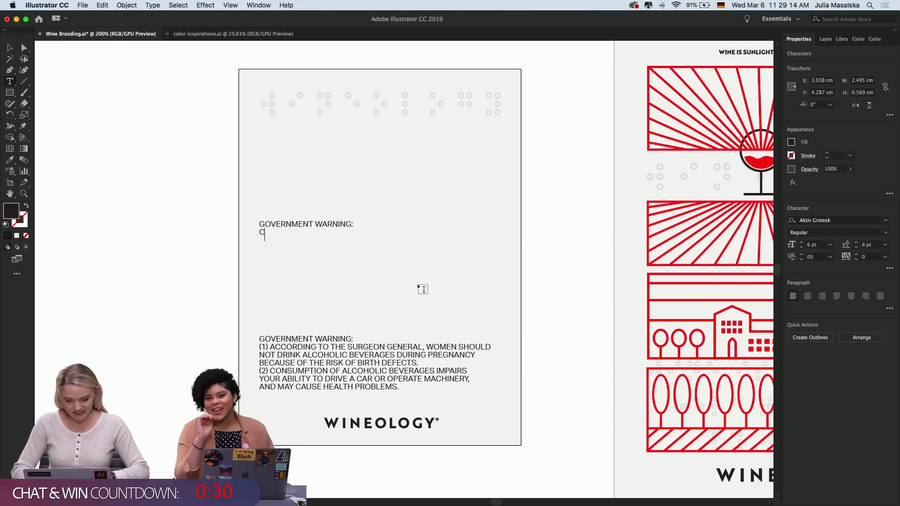
text(ONSUME RE)
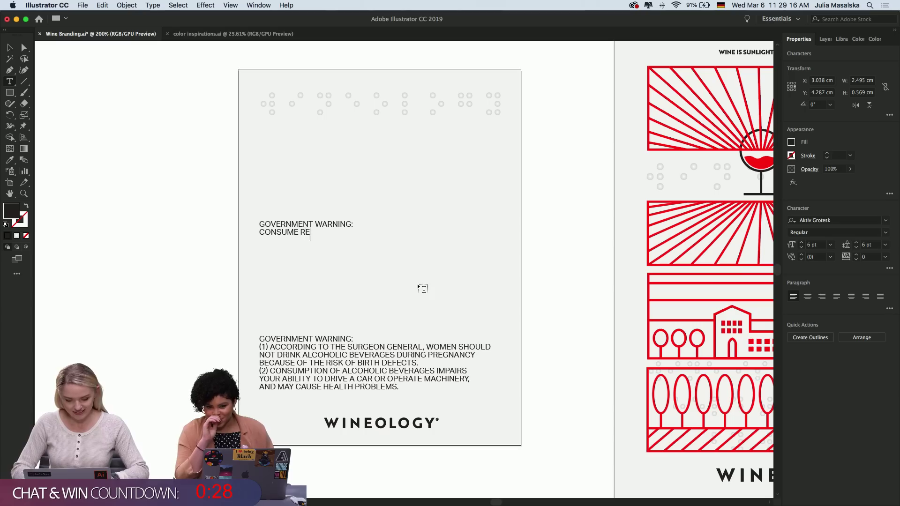
text(SPONSIBL)
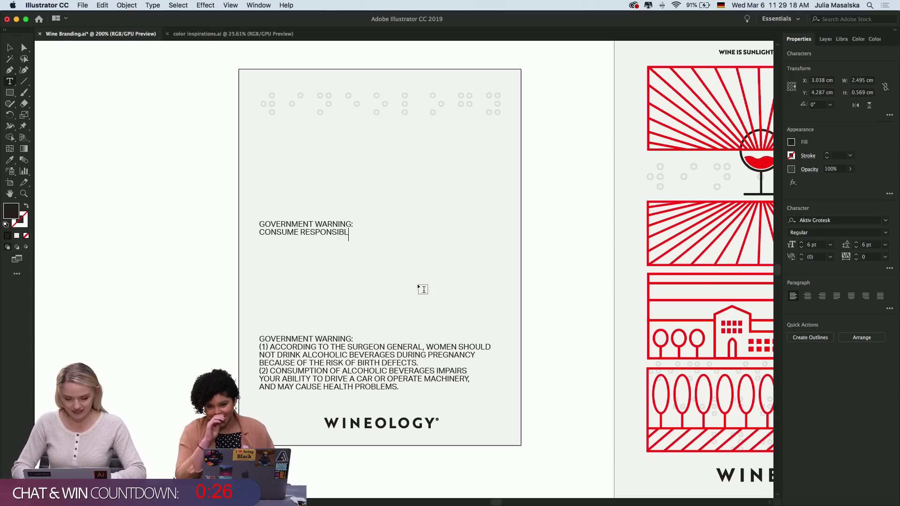
text(Y)
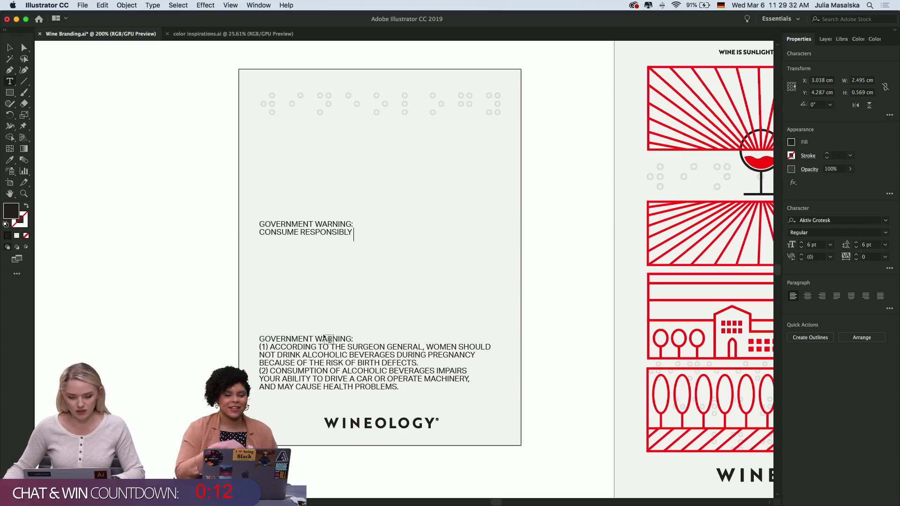
scroll(327, 349, up, 2)
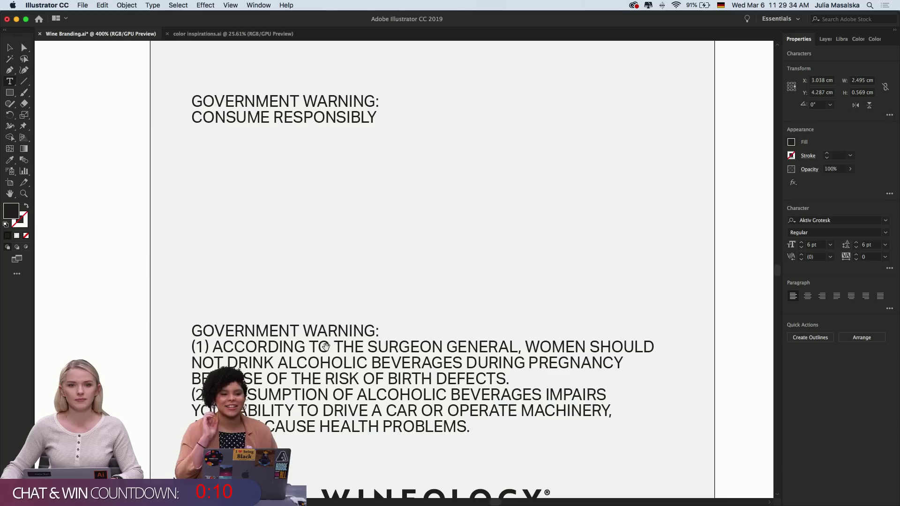
scroll(326, 348, down, 1)
scroll(584, 378, down, 2)
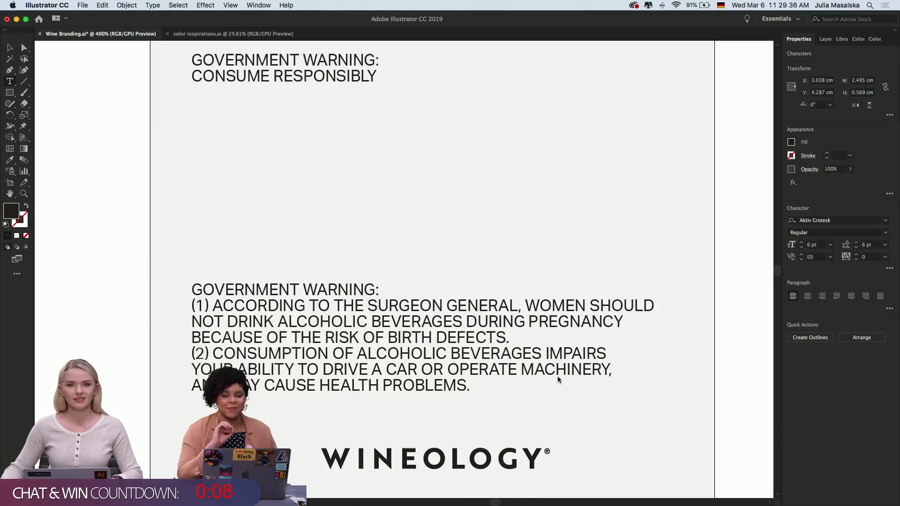
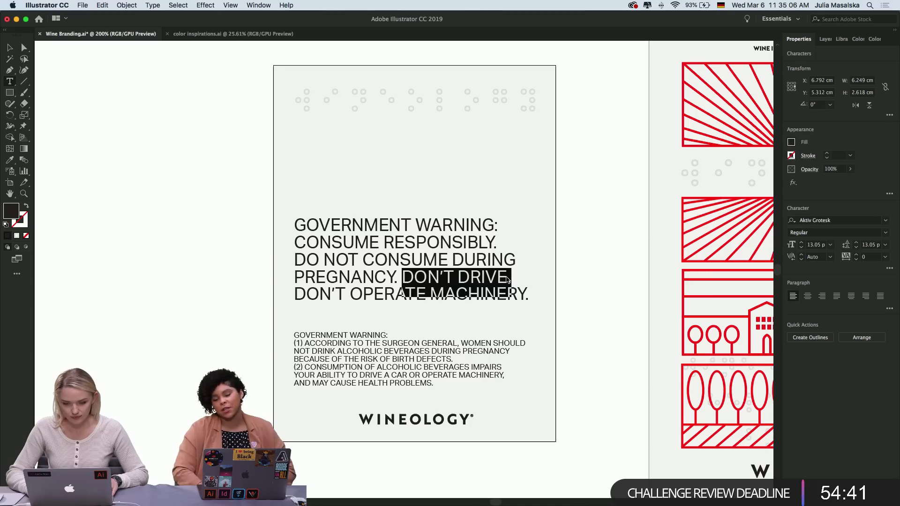
Delete the words "DON'T DRIVE," from the shortened warning and rewrap it so that "MACHINERY." stands alone on the last line
key(BackSpace)
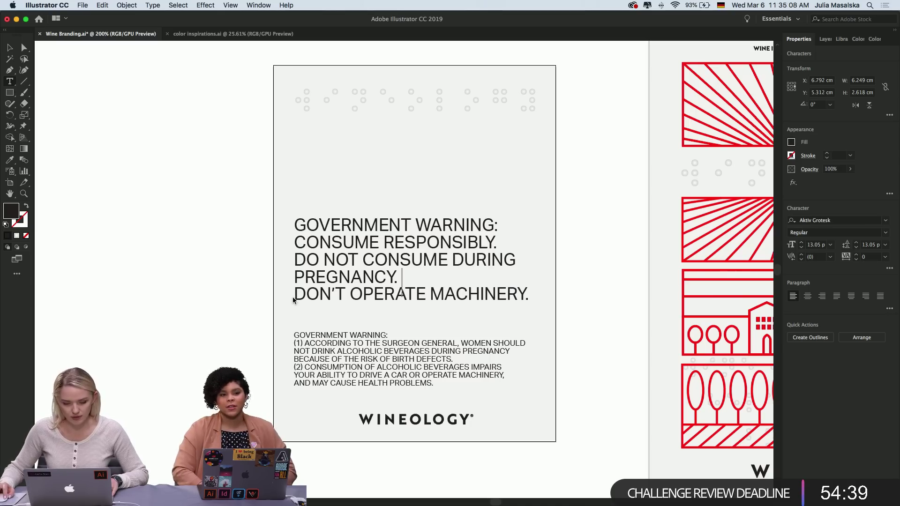
key(Delete)
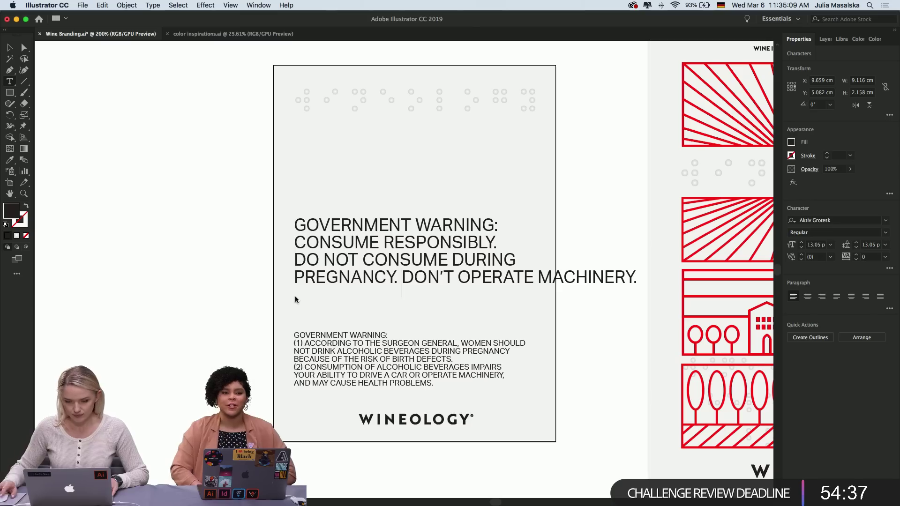
click(539, 277)
key(Return)
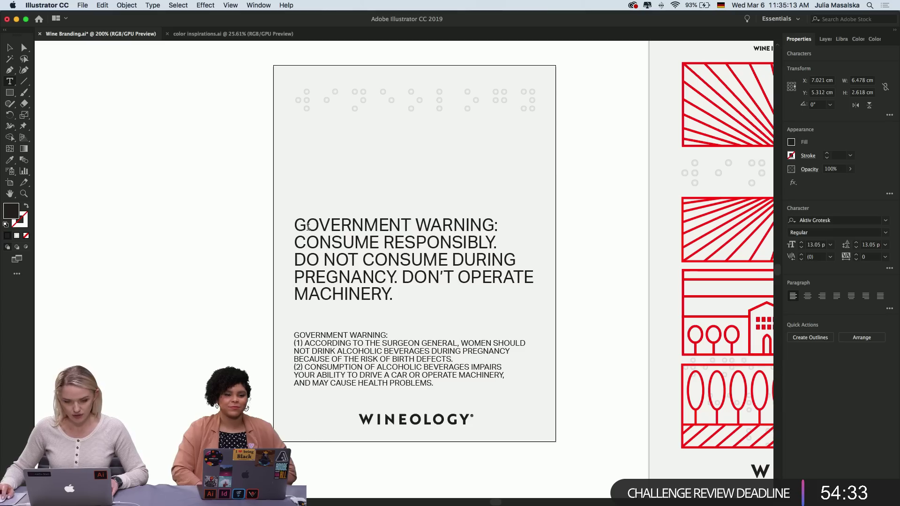
Center-align the shortened warning text and move it onto the label's horizontal center, just below the dotted row
drag(296, 225, 424, 305)
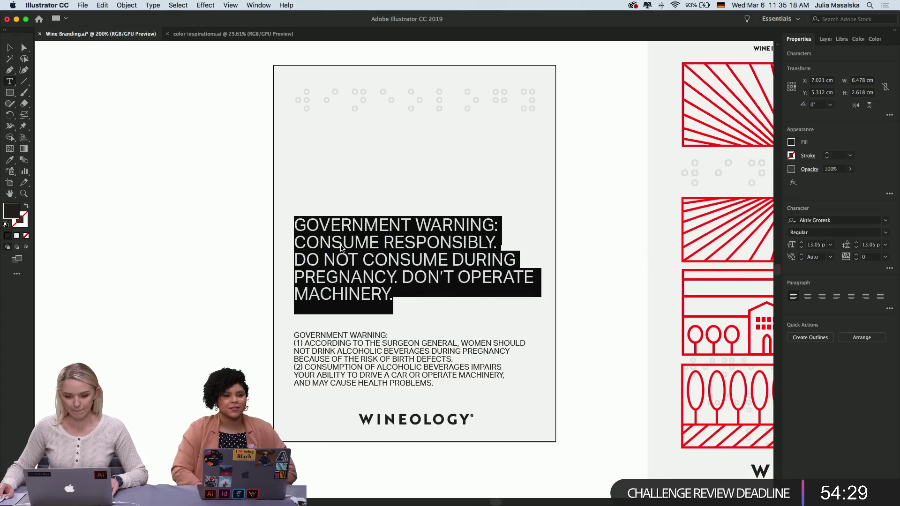
click(807, 296)
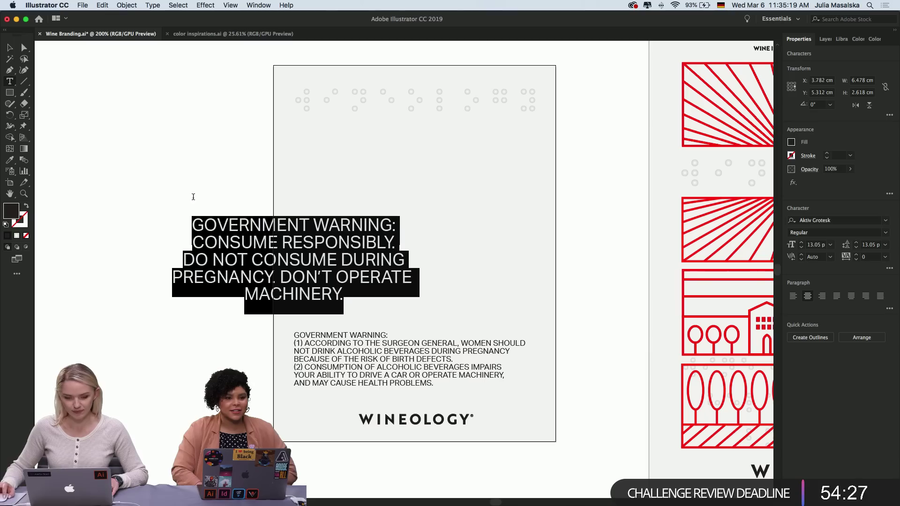
click(9, 47)
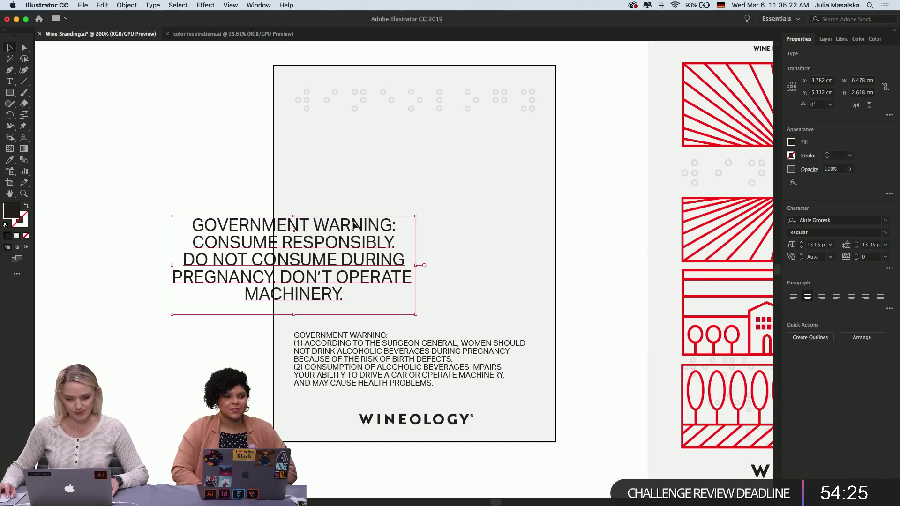
drag(353, 224, 474, 136)
scroll(534, 161, down, 1)
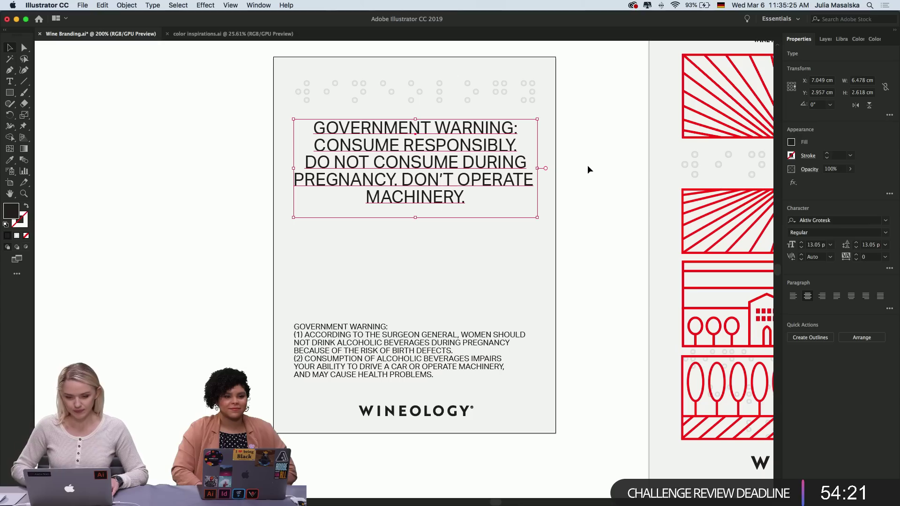
Change the font of the shortened warning text to Braille Normal
click(874, 223)
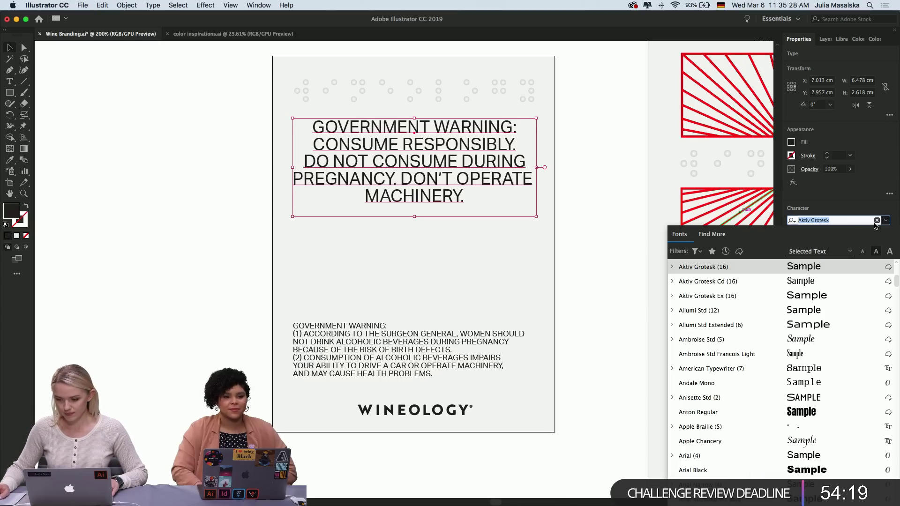
text(braille)
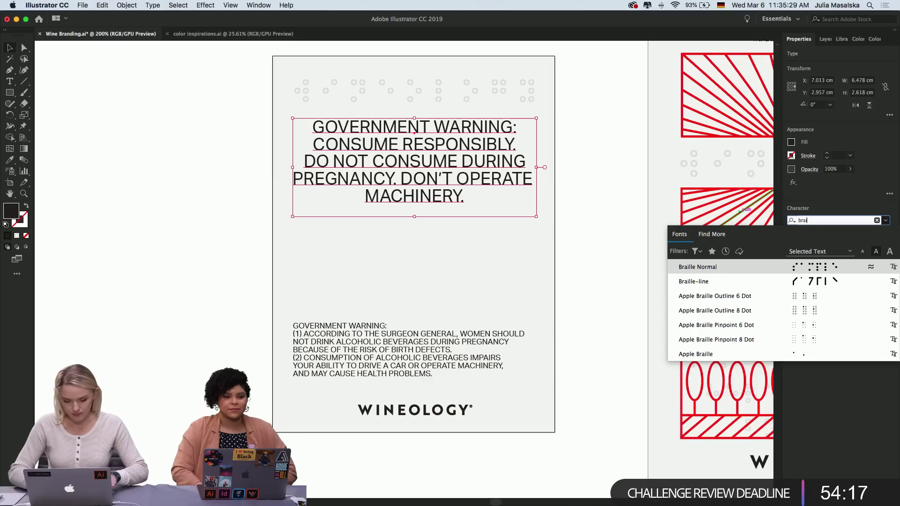
key(Return)
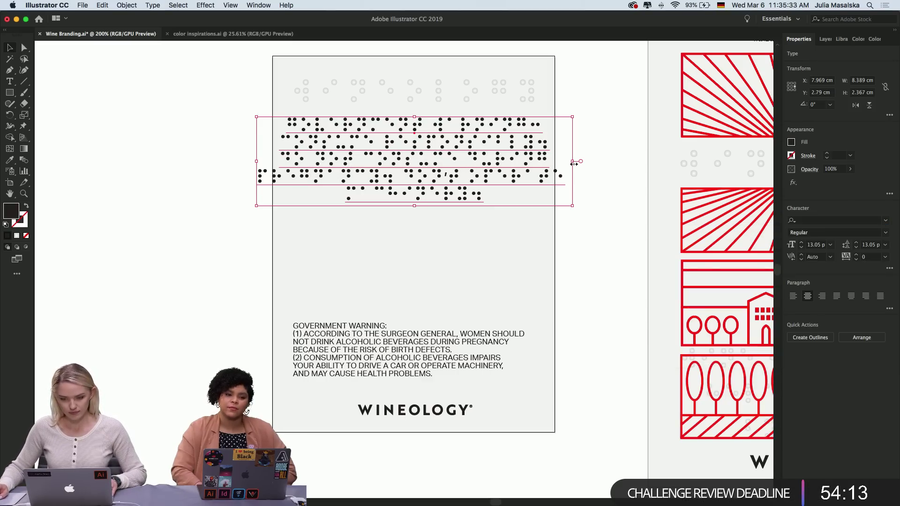
Try scaling the braille warning text down proportionally to about 11.92 pt, and restore its size to 13.05 pt
drag(572, 162, 549, 175)
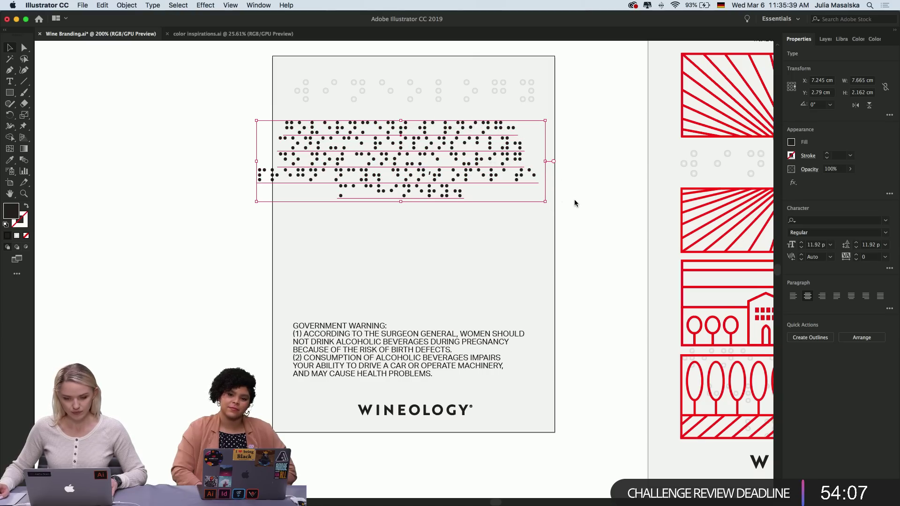
key(super+shift+period)
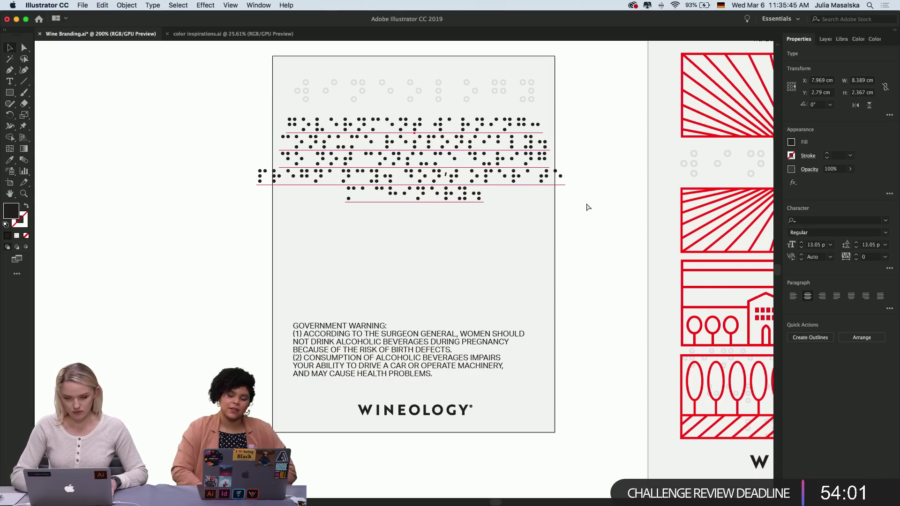
Move the braille warning text down about 0.46 cm, away from the dotted row
scroll(302, 136, right, 1)
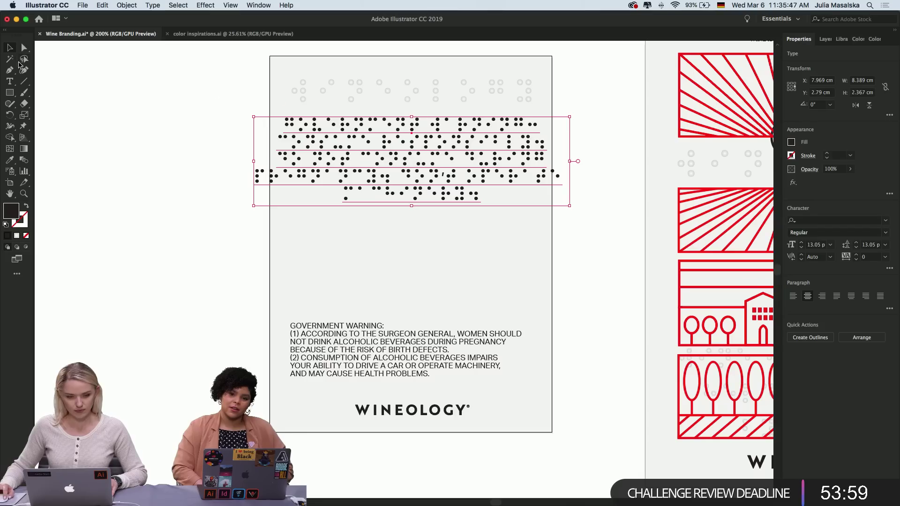
drag(401, 129, 400, 146)
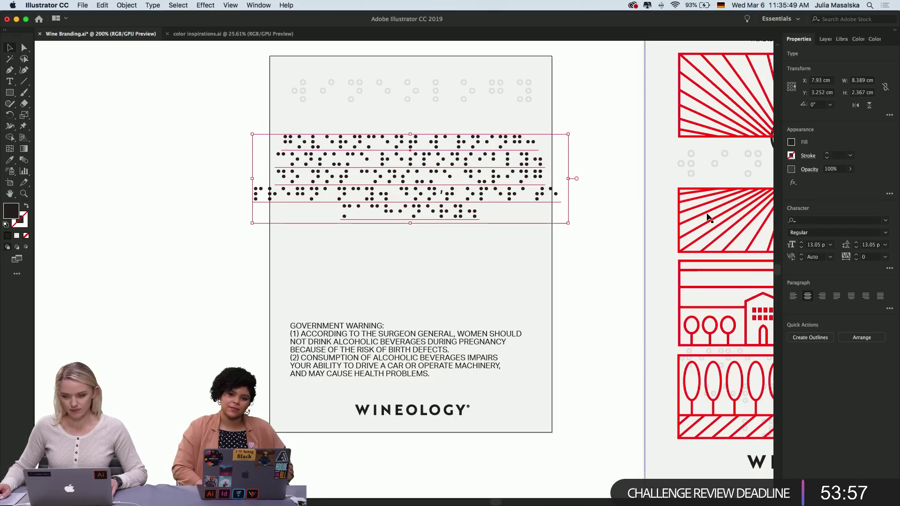
Set the shortened warning in Brother 1816 and re-break it so "DURING PREGNANCY." and "DON'T OPERATE" each fill their own line
click(886, 221)
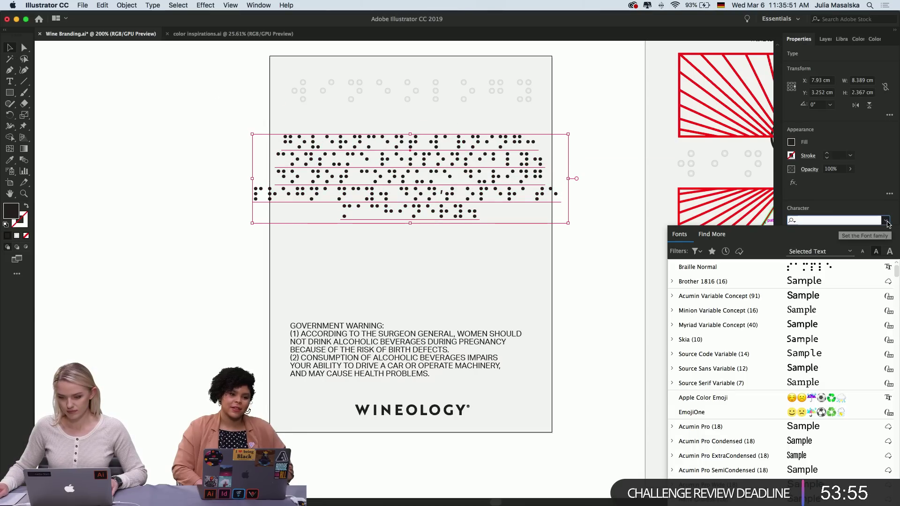
click(703, 281)
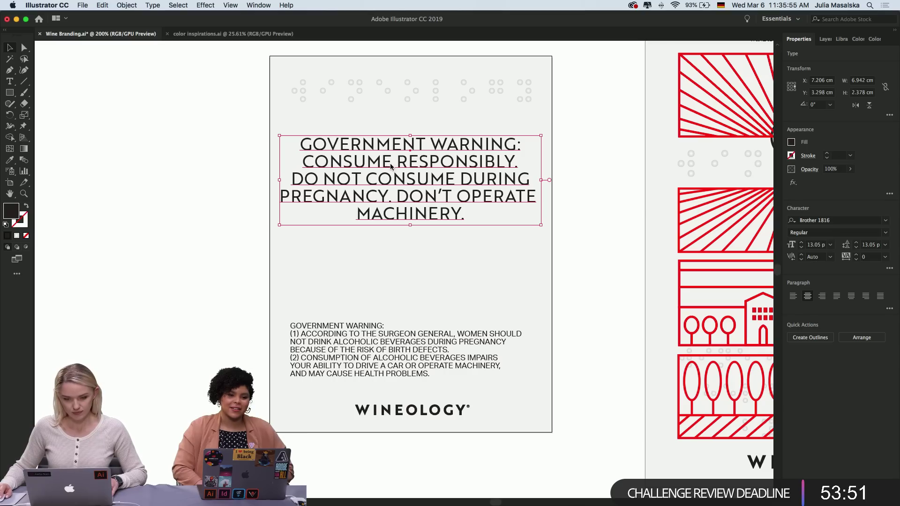
double_click(464, 183)
key(Return)
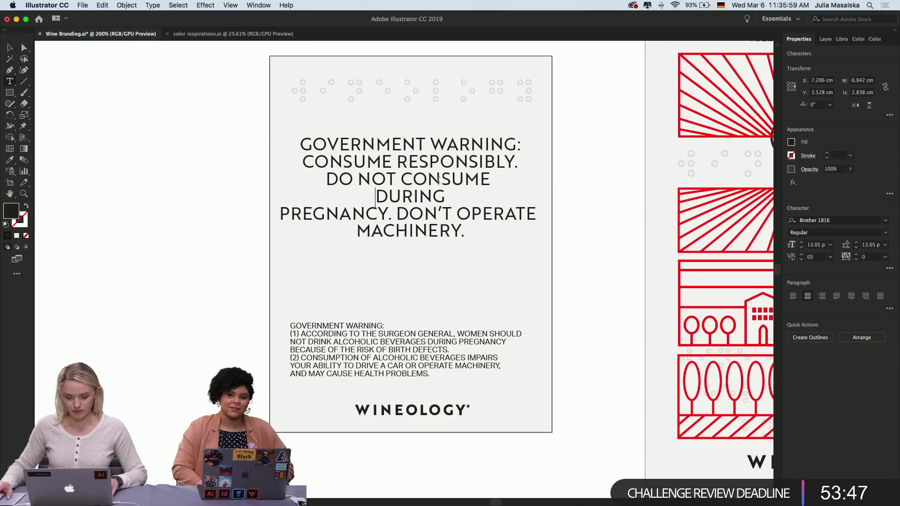
click(283, 216)
key(BackSpace)
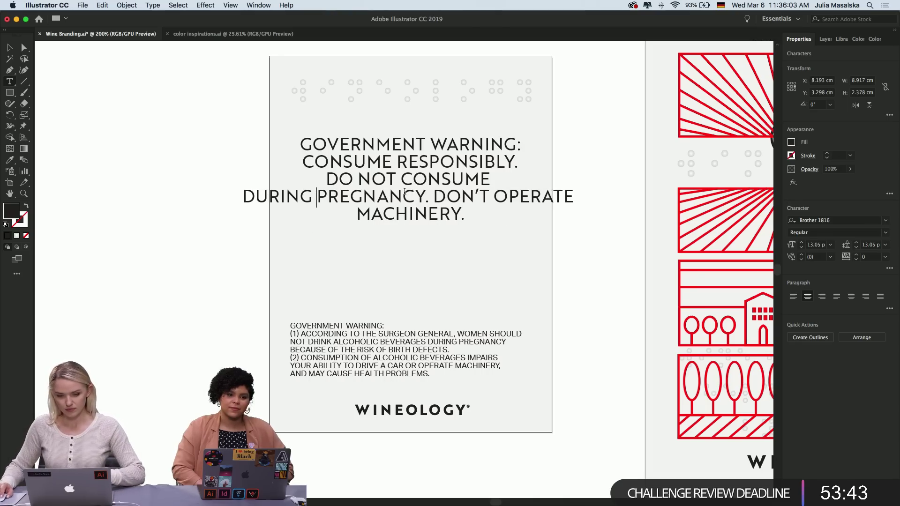
click(434, 197)
key(Return)
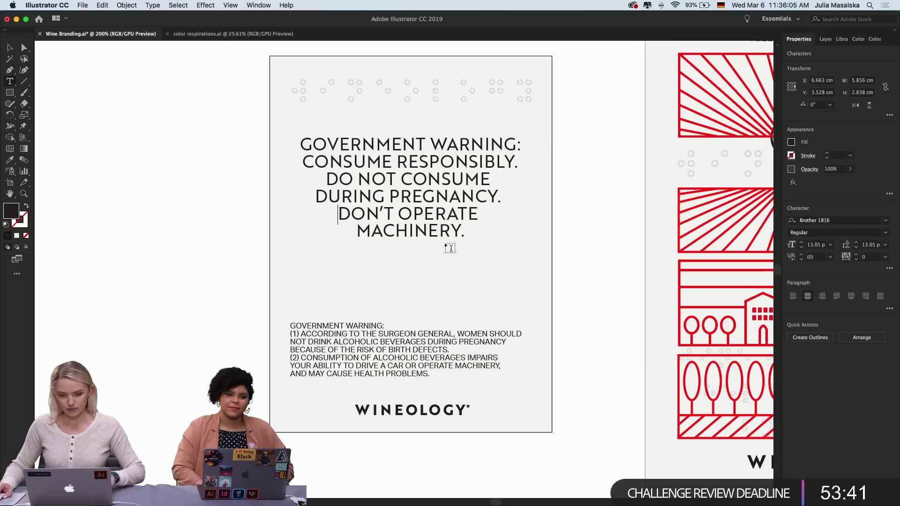
Change the font of the entire shortened warning text back to Braille Normal
drag(304, 149, 571, 227)
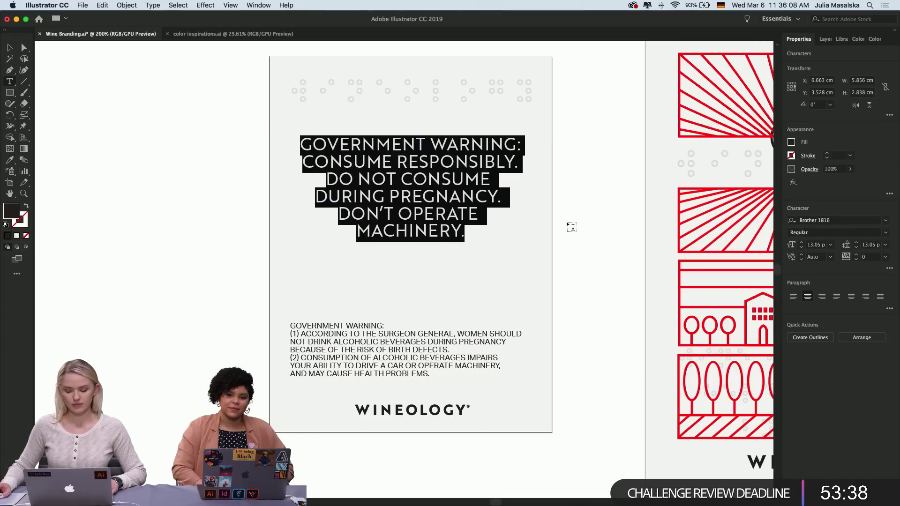
click(886, 222)
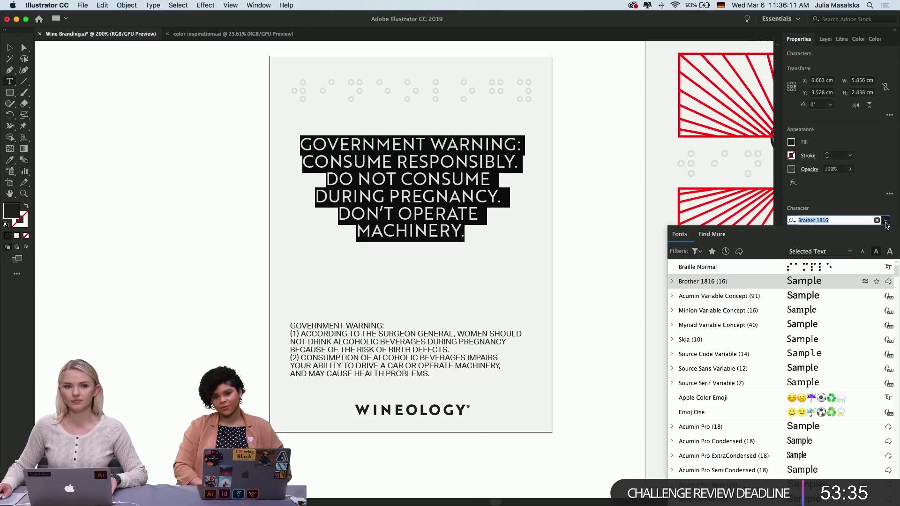
key(Escape)
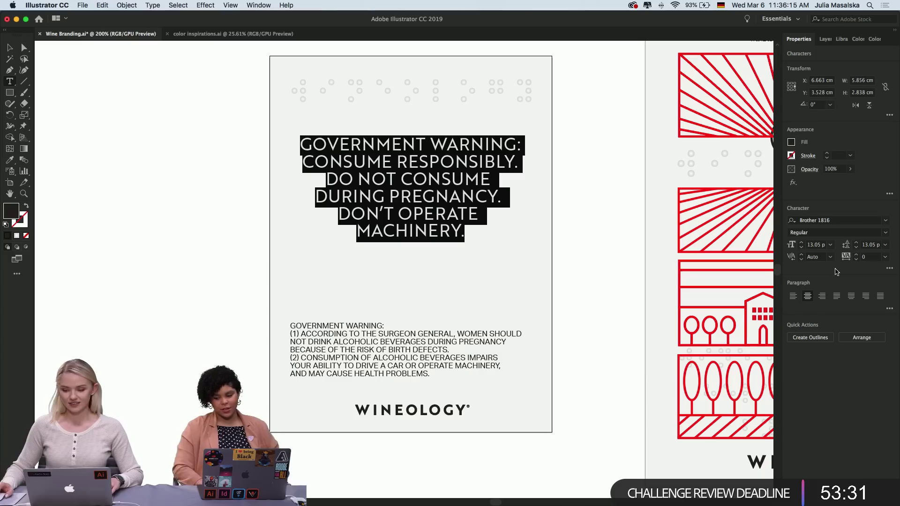
click(887, 223)
click(703, 263)
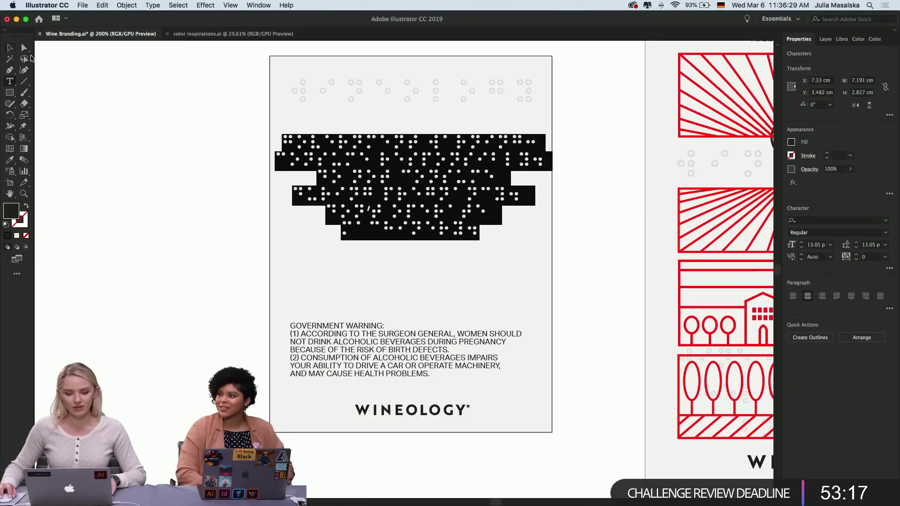
Increase the leading of the braille warning text to 17 pt
click(857, 242)
click(857, 242)
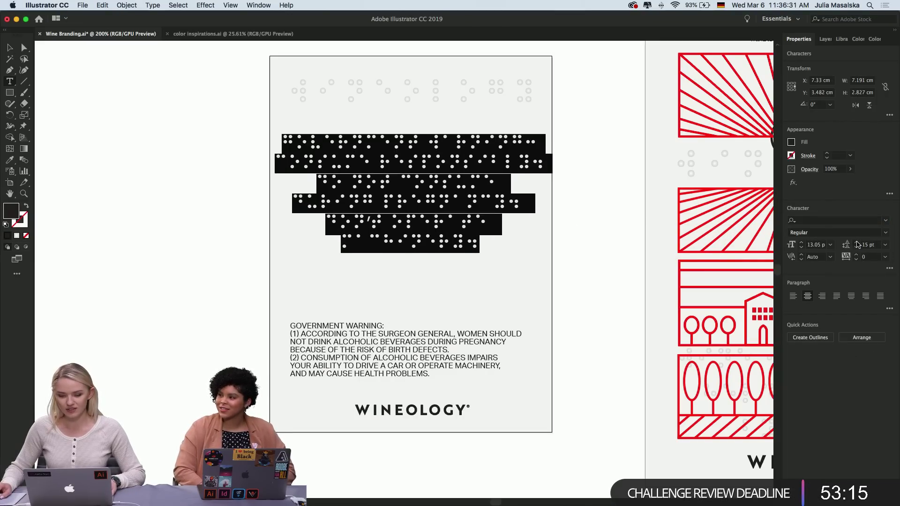
click(857, 243)
click(857, 242)
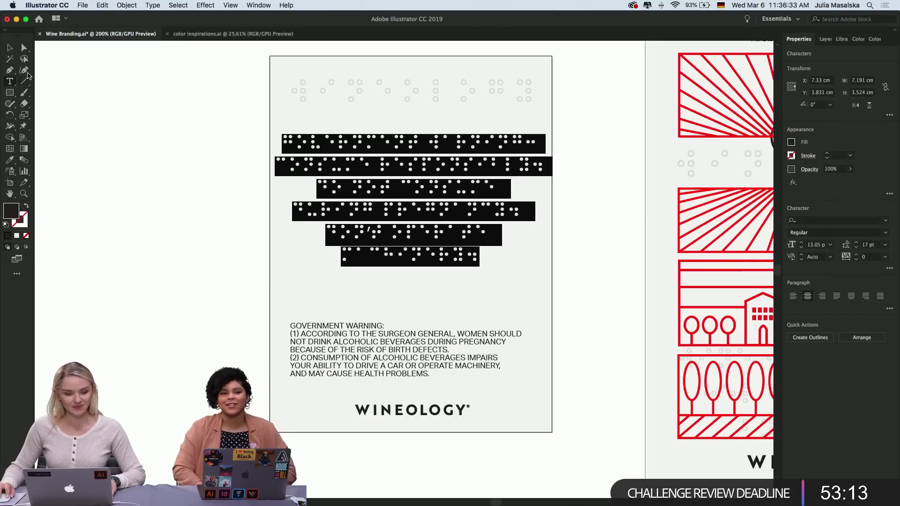
click(9, 47)
click(213, 209)
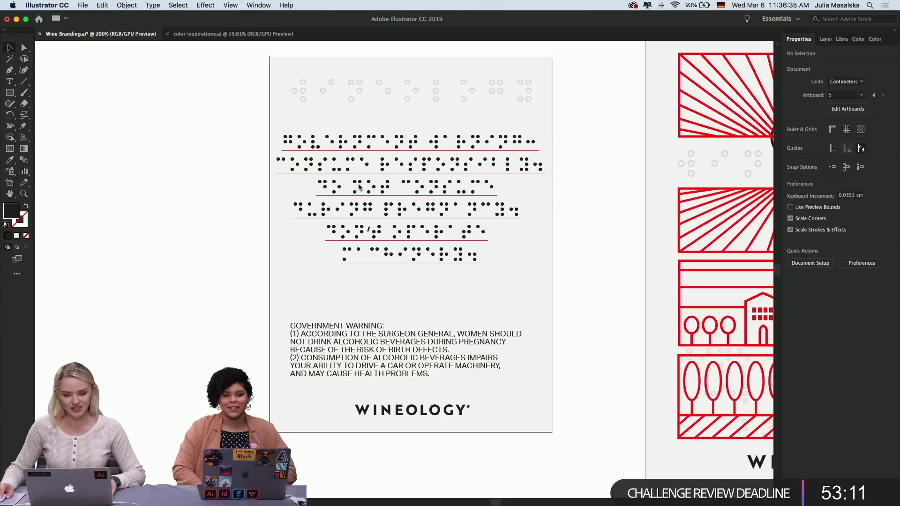
Convert the braille warning text to outlines and combine all its dots into one compound path
click(395, 151)
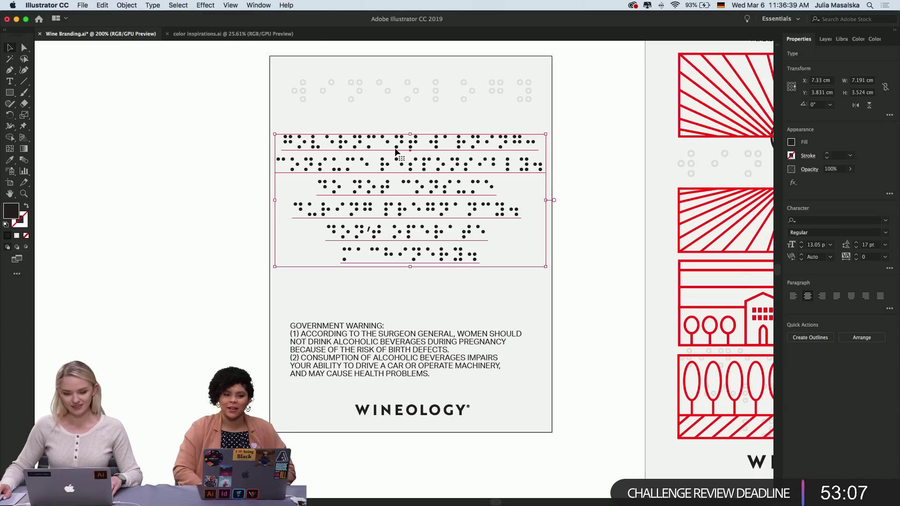
right_click(395, 151)
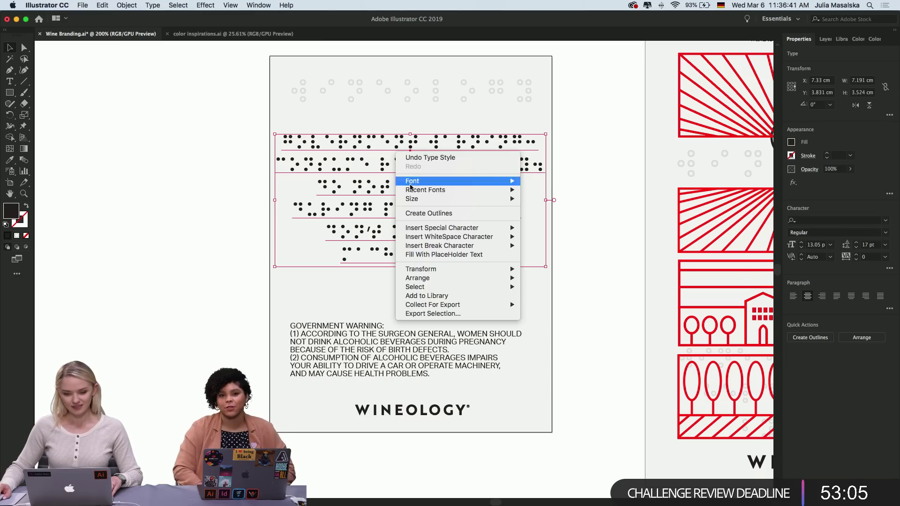
click(412, 214)
key(super+equal)
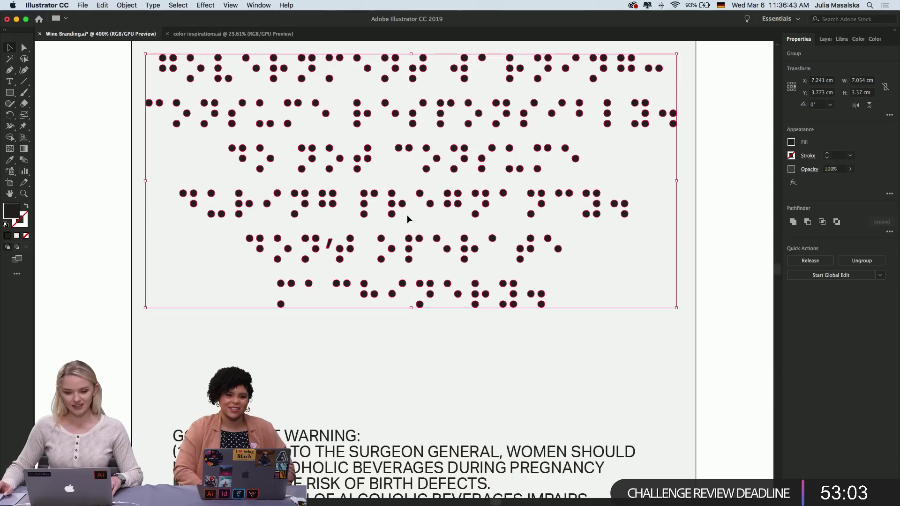
scroll(407, 214, up, 5)
key(super+8)
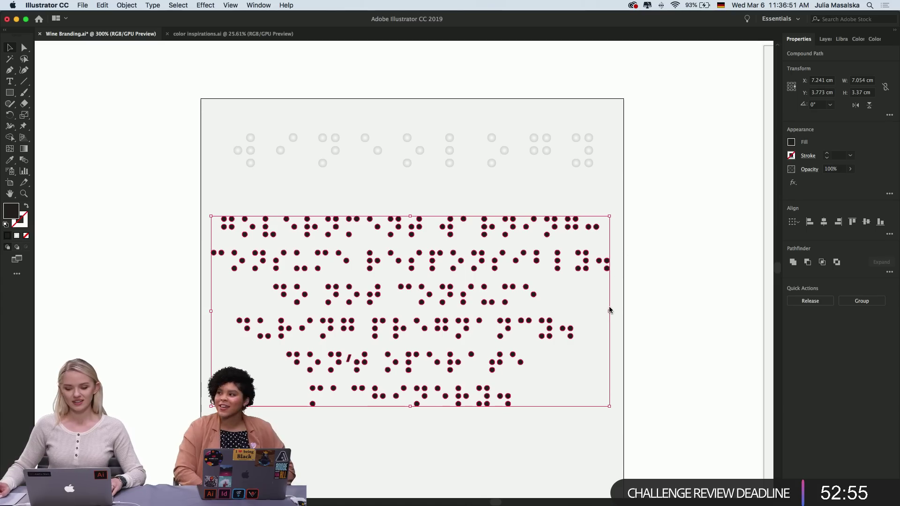
Scale the braille warning up proportionally to about 7.12 cm wide and release its compound path
drag(609, 311, 614, 311)
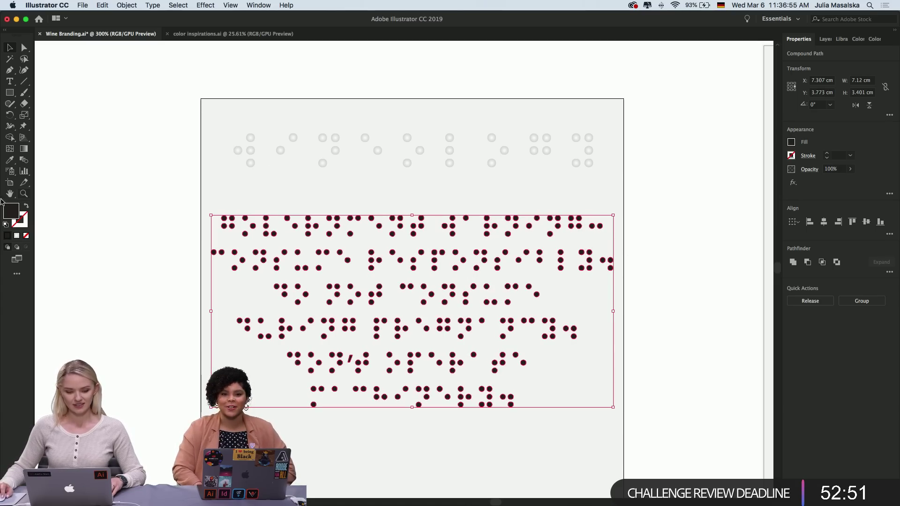
right_click(297, 229)
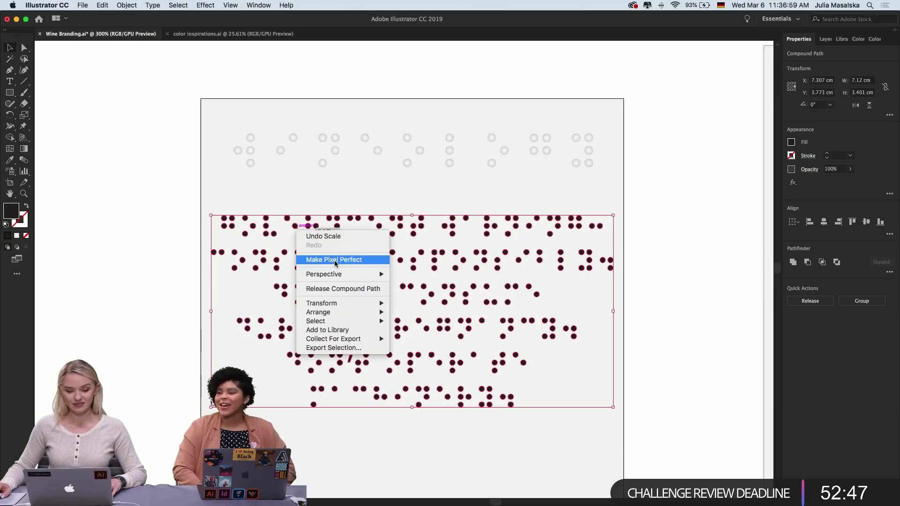
click(339, 289)
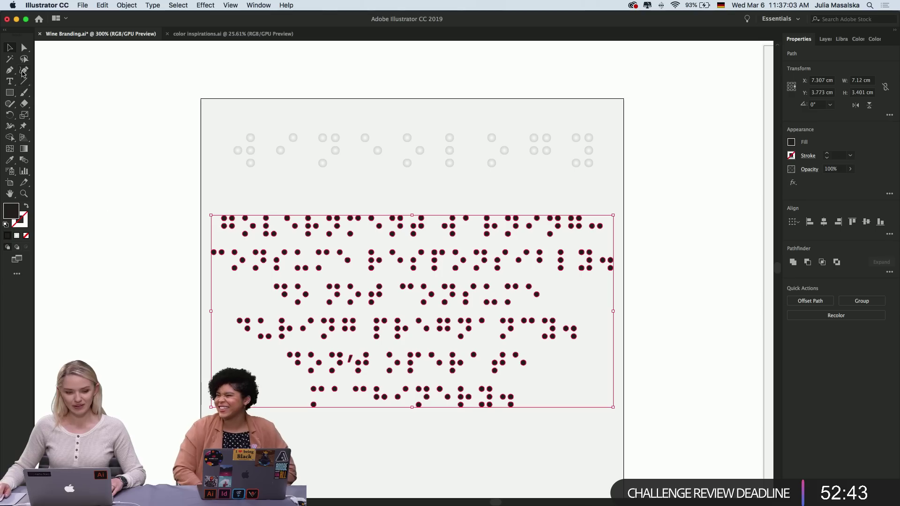
Sample the gradient fill of the larger dotted row with the Eyedropper tool and apply it to the braille warning dots
click(10, 159)
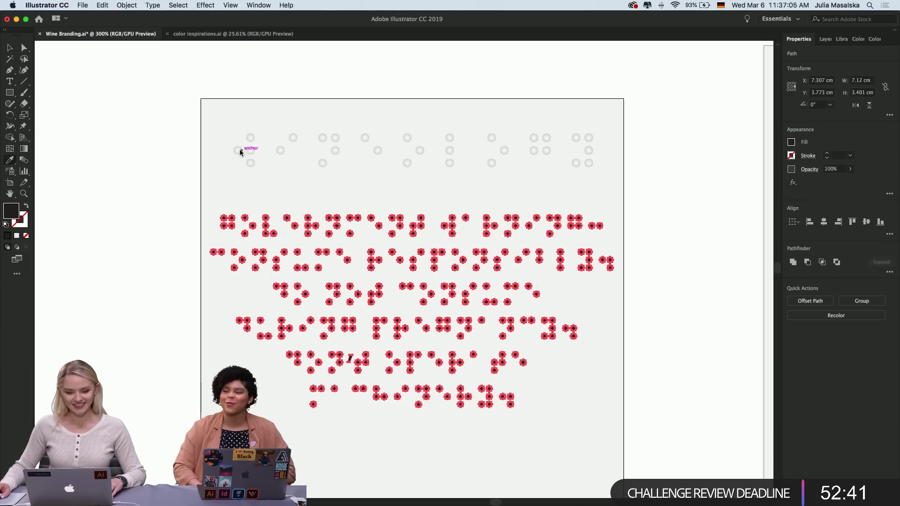
click(240, 151)
click(10, 47)
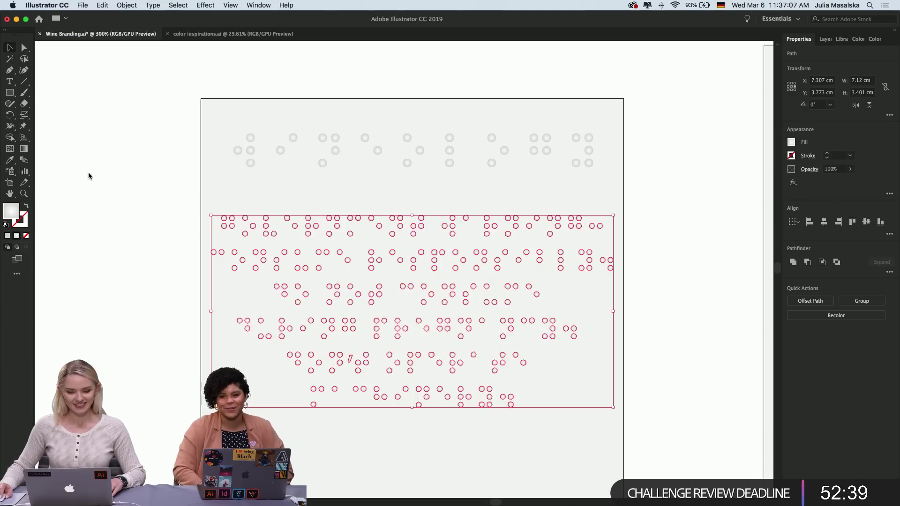
click(92, 179)
key(super+minus)
key(super+minus)
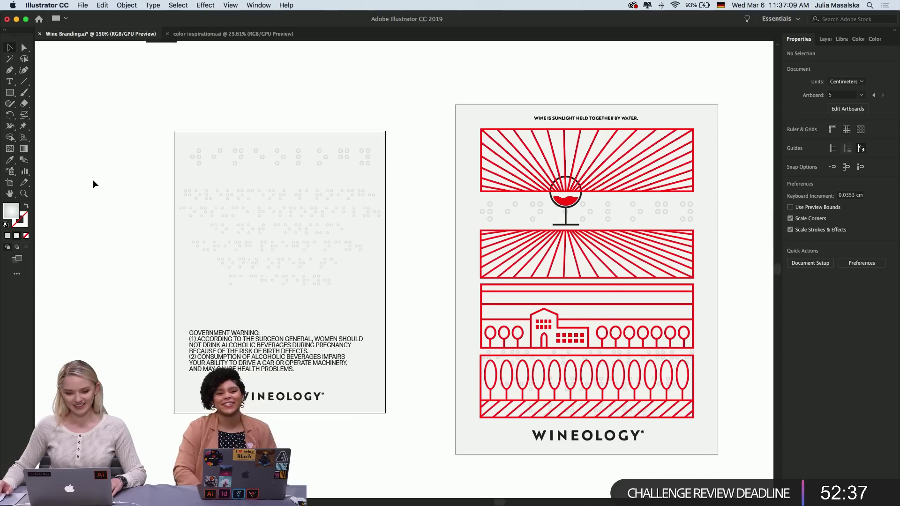
key(super+plus)
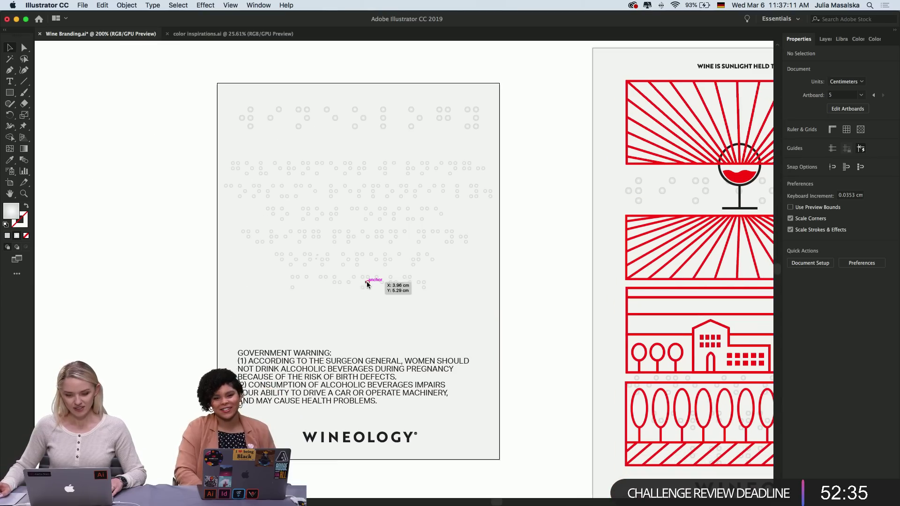
Select all the braille warning dots and group them
drag(367, 282, 288, 256)
drag(154, 156, 520, 311)
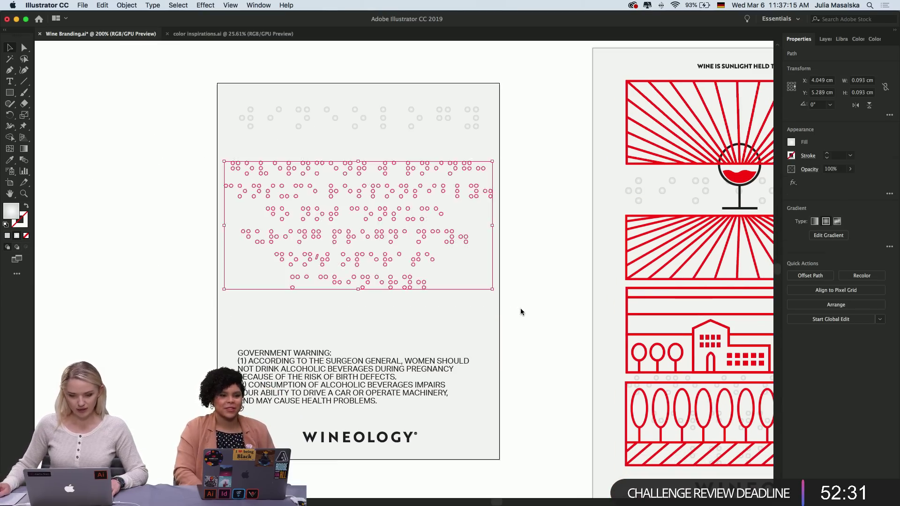
key(super+g)
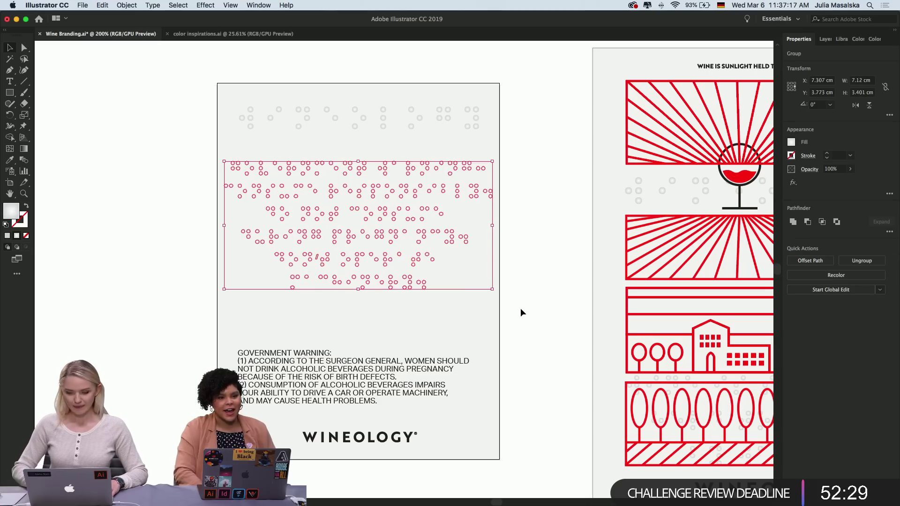
Move the braille warning group up about 0.42 cm, closer to the larger dotted row
key(Up)
key(Up)
key(Up)
key(Up)
key(Up)
key(Up)
key(Up)
key(Up)
key(Up)
key(Up)
key(Up)
key(Up)
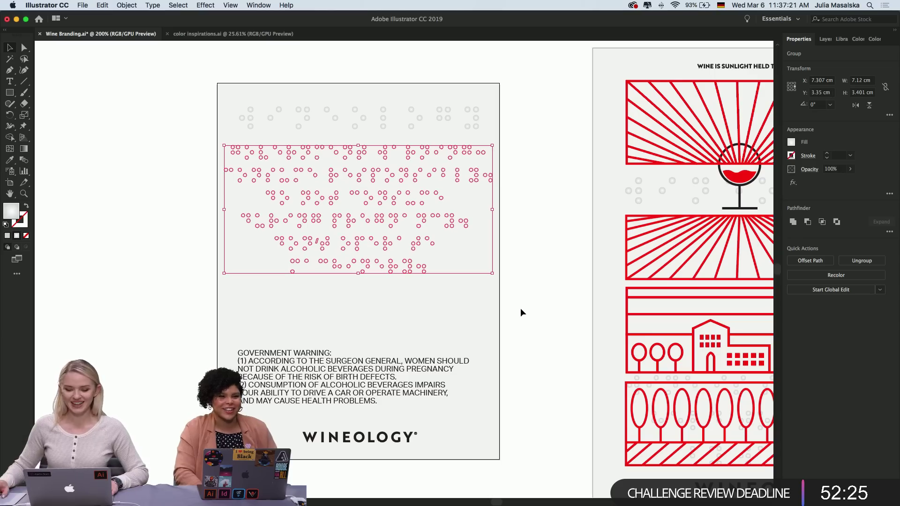
key(super+shift+a)
key(super+minus)
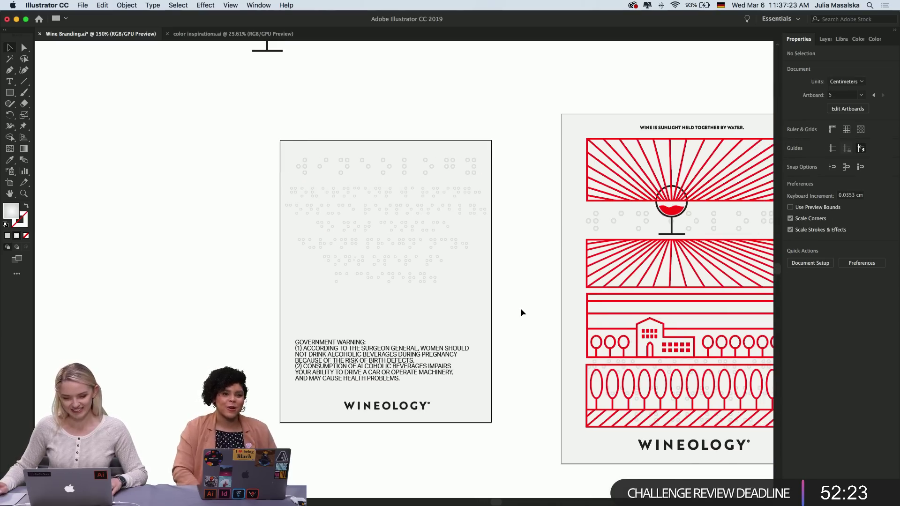
key(super+equal)
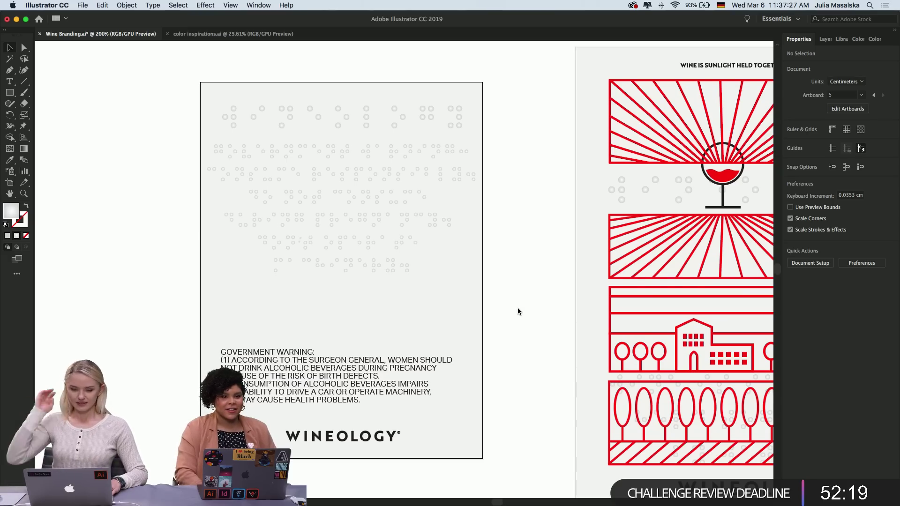
Lower the full government warning slightly and move the Wineology logo up between it and the braille warning
click(375, 393)
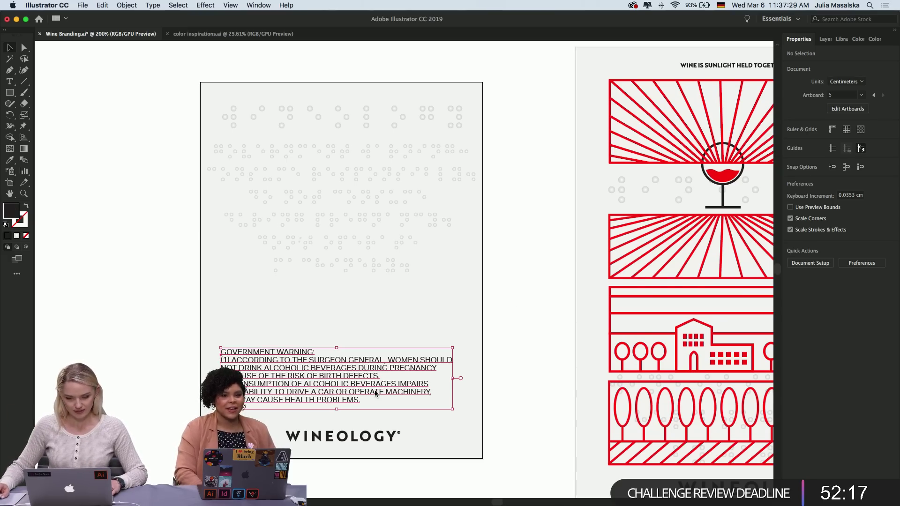
drag(375, 393, 361, 402)
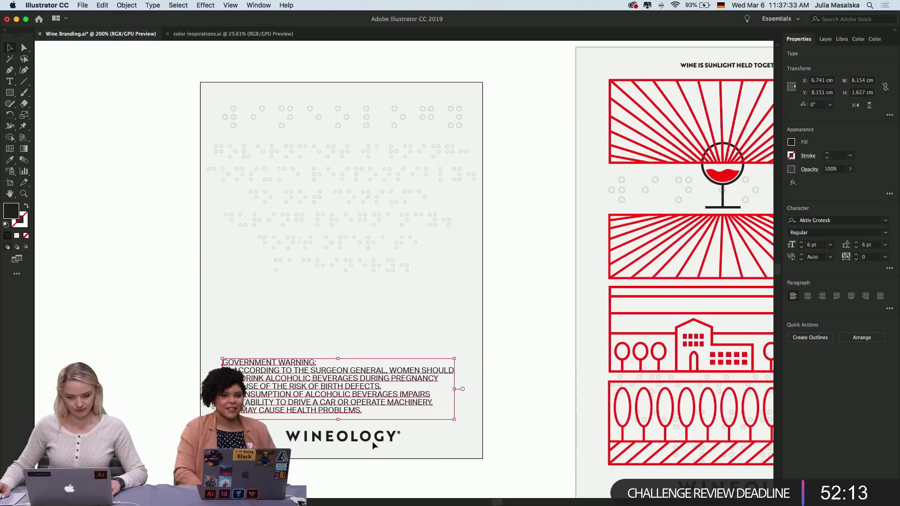
click(412, 443)
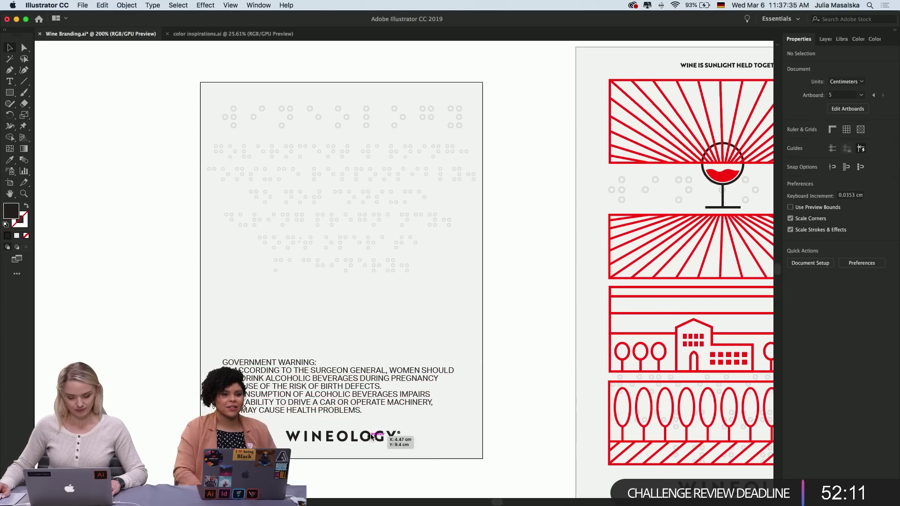
click(448, 436)
click(502, 413)
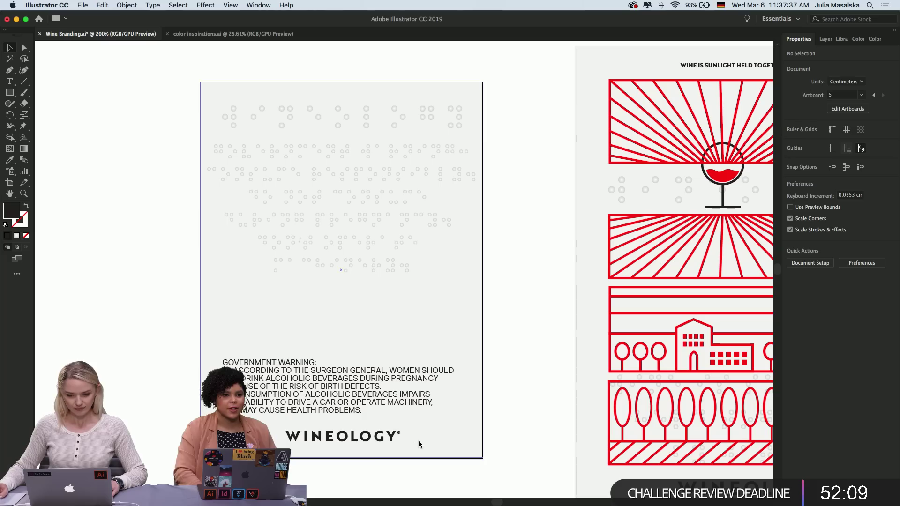
drag(393, 440, 389, 309)
Move the full government warning down about 0.81 cm to the label's lower edge and about 0.11 cm to the right
click(385, 399)
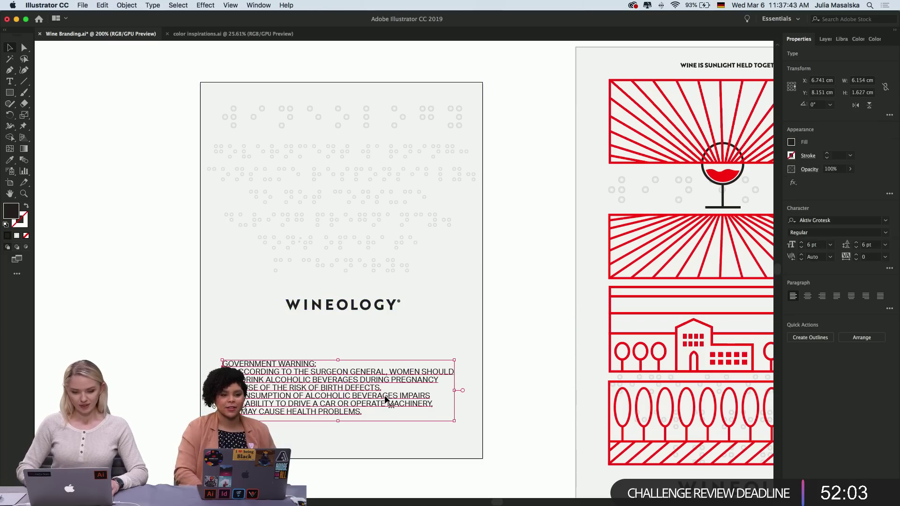
key(Down)
key(Down)
key(Down)
key(Down)
key(Down)
key(Down)
key(Down)
key(Down)
key(Down)
key(Down)
key(Down)
key(Down)
key(Down)
key(Down)
key(Down)
key(Down)
key(Down)
key(Down)
key(Down)
key(Down)
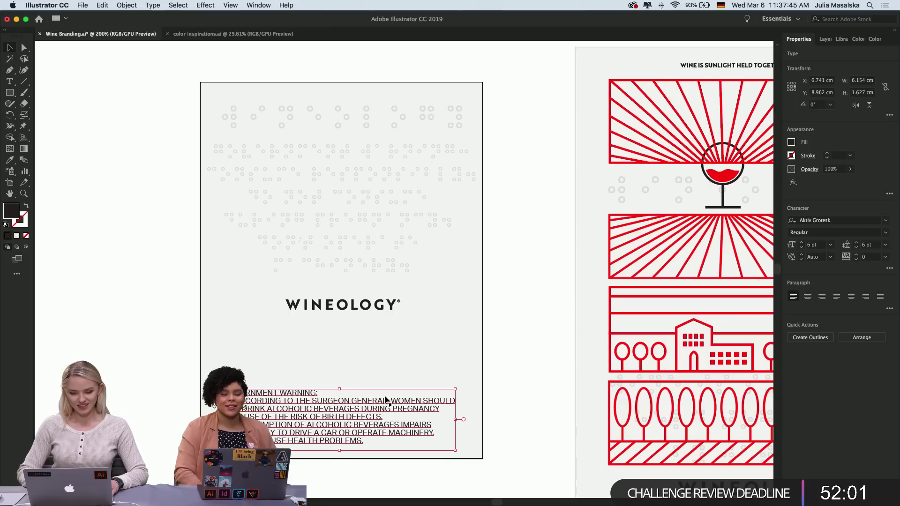
key(Right)
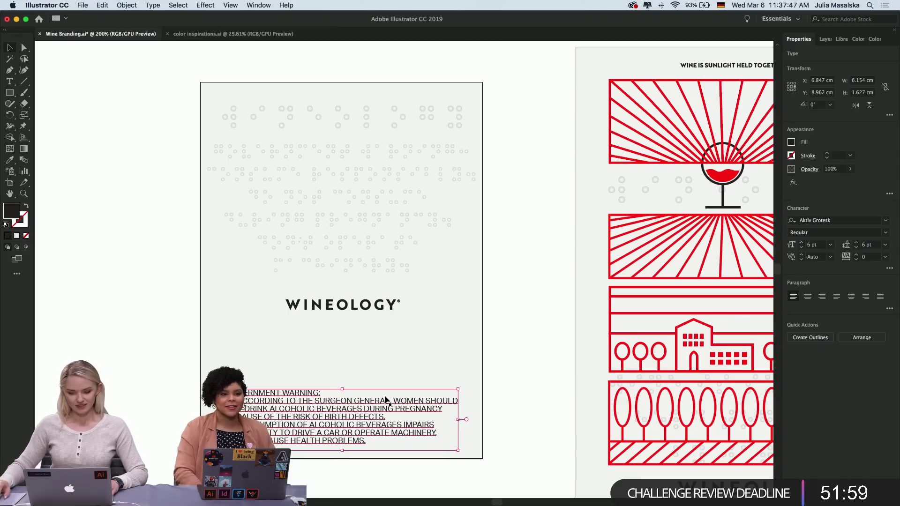
Move the Wineology logo down until it sits just above the government warning text
click(506, 402)
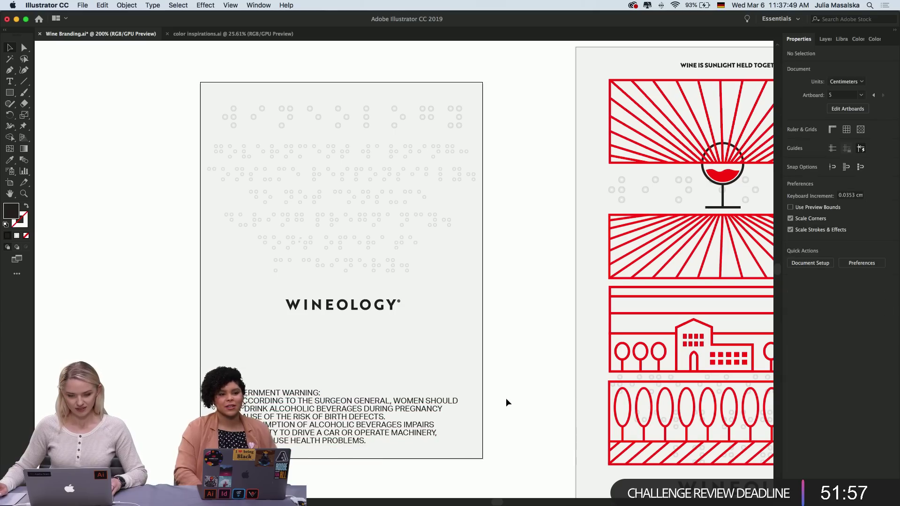
scroll(501, 393, up, 1)
drag(368, 314, 367, 355)
click(521, 358)
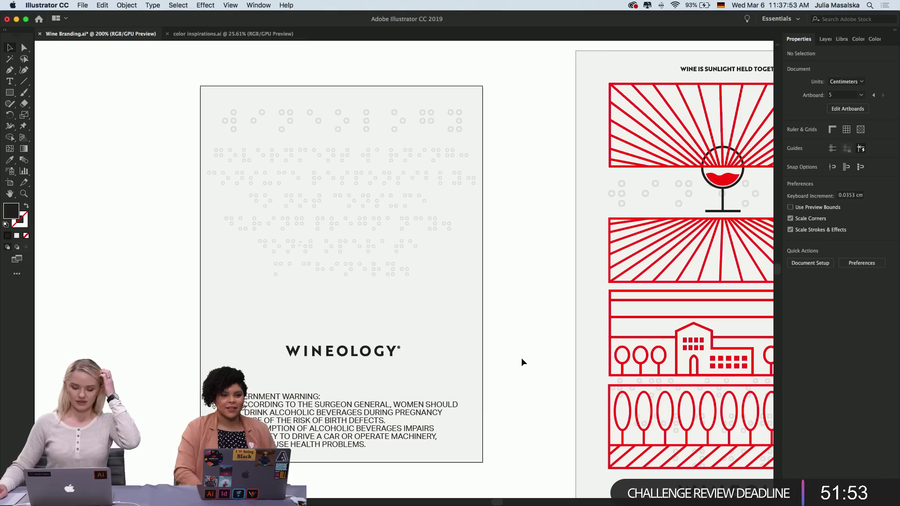
drag(392, 355, 392, 366)
click(524, 378)
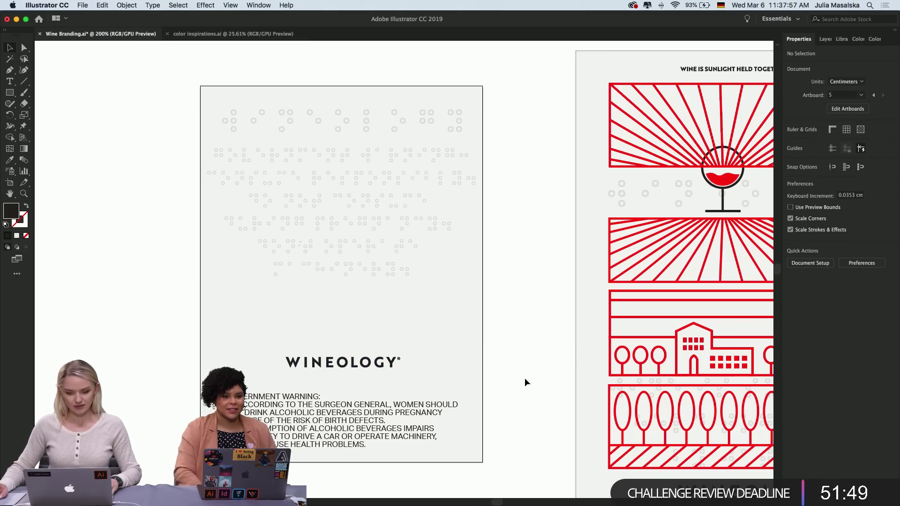
Copy the 2017, Pinot Noir and Wineology Estates text lines from the label type reference
scroll(525, 377, down, 3)
scroll(524, 378, up, 3)
scroll(524, 378, up, 10)
scroll(524, 378, left, 6)
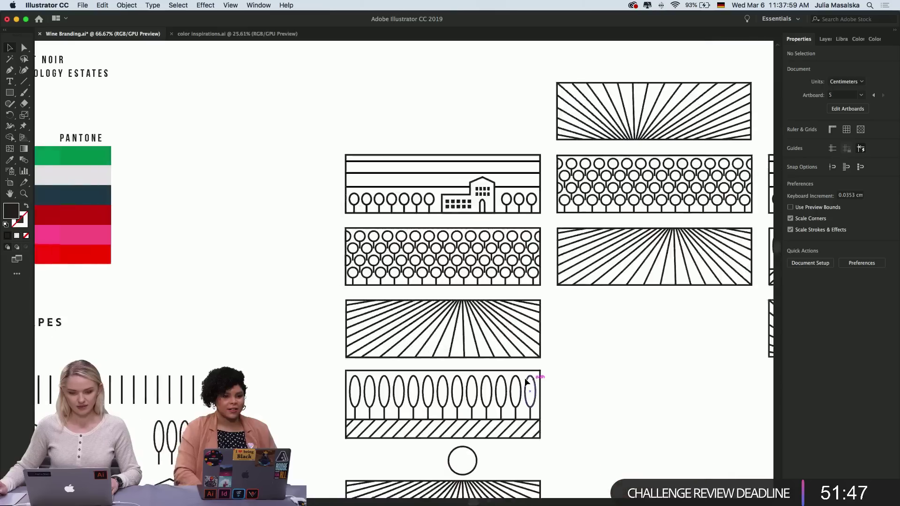
scroll(276, 205, up, 1)
scroll(275, 205, up, 5)
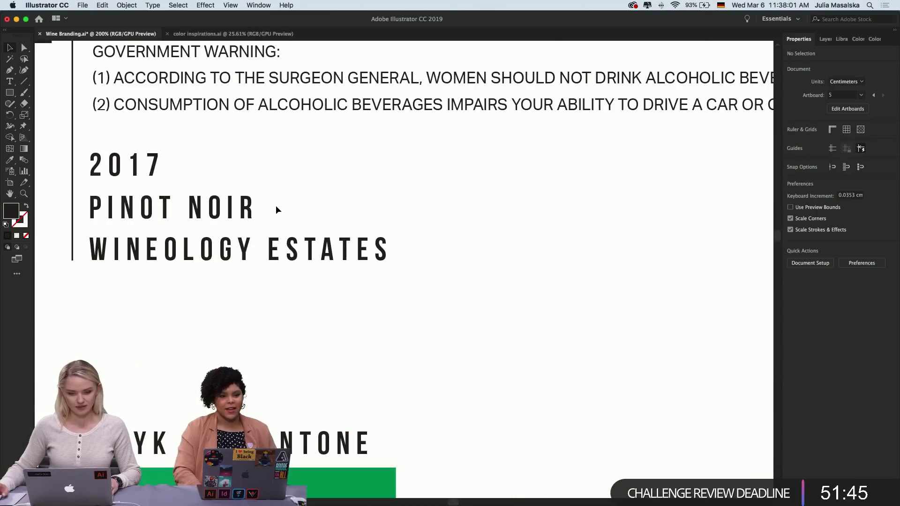
scroll(299, 195, down, 1)
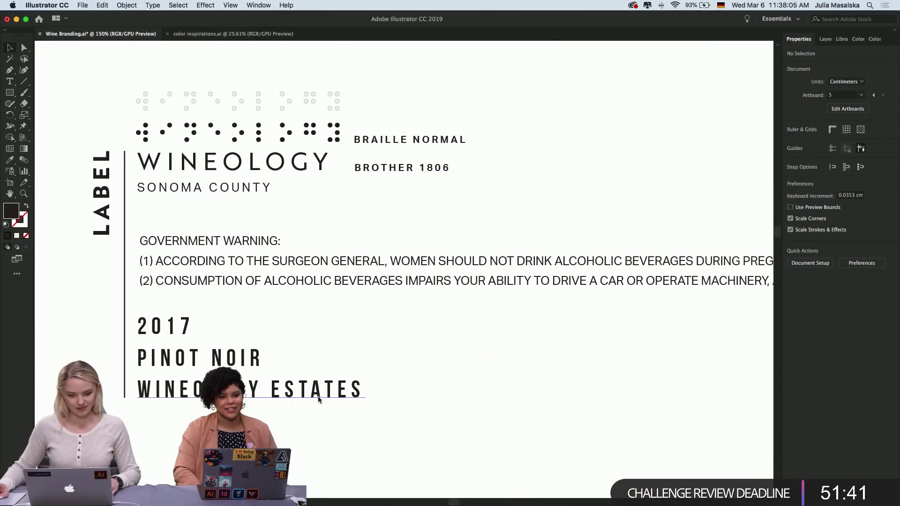
click(281, 393)
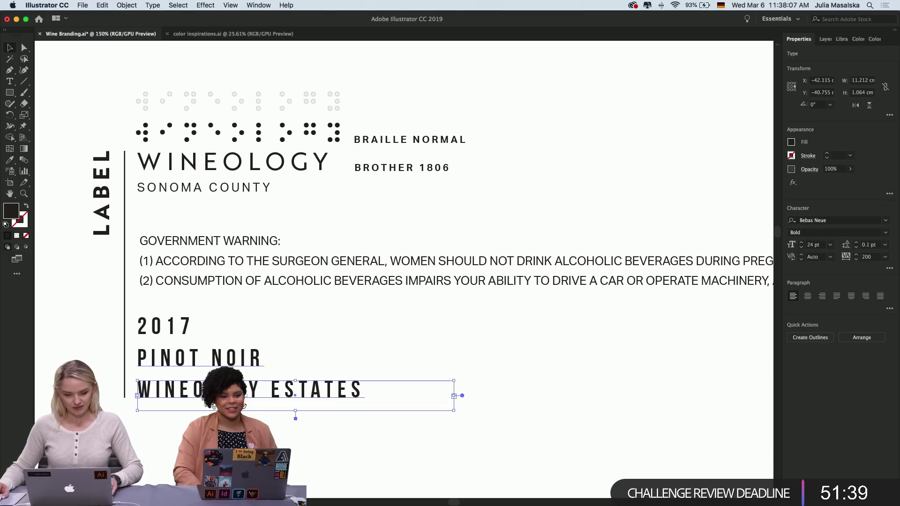
drag(244, 417, 185, 347)
scroll(203, 352, down, 3)
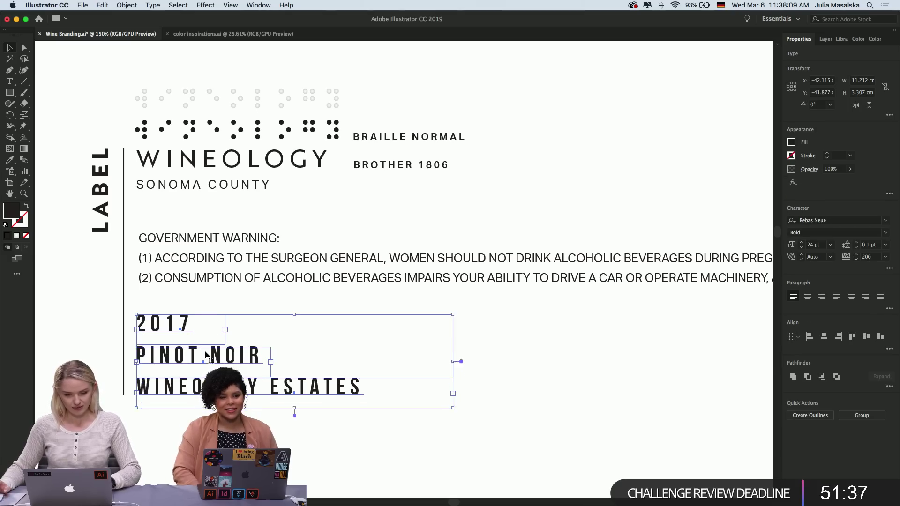
scroll(205, 354, up, 3)
Paste the three copied text lines at the back label and move them about 4.09 cm left and 0.98 cm down
scroll(205, 352, down, 10)
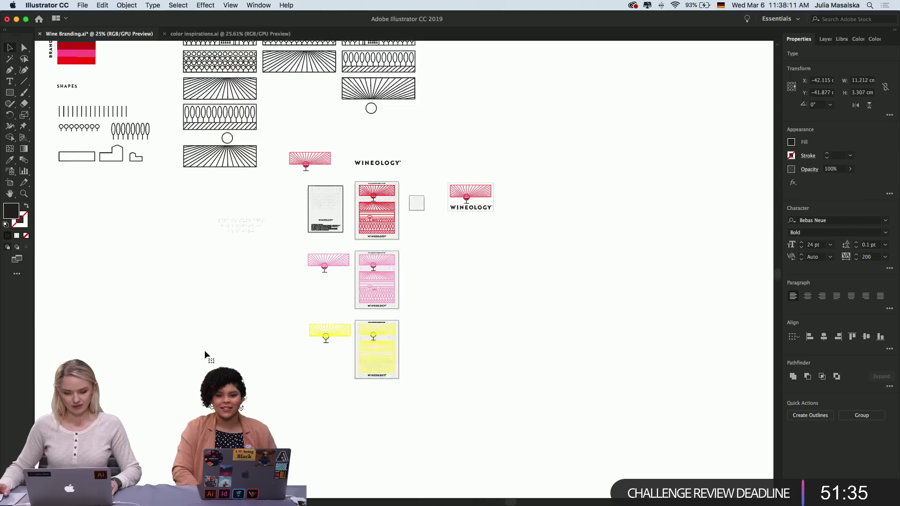
scroll(337, 207, up, 3)
scroll(337, 207, up, 5)
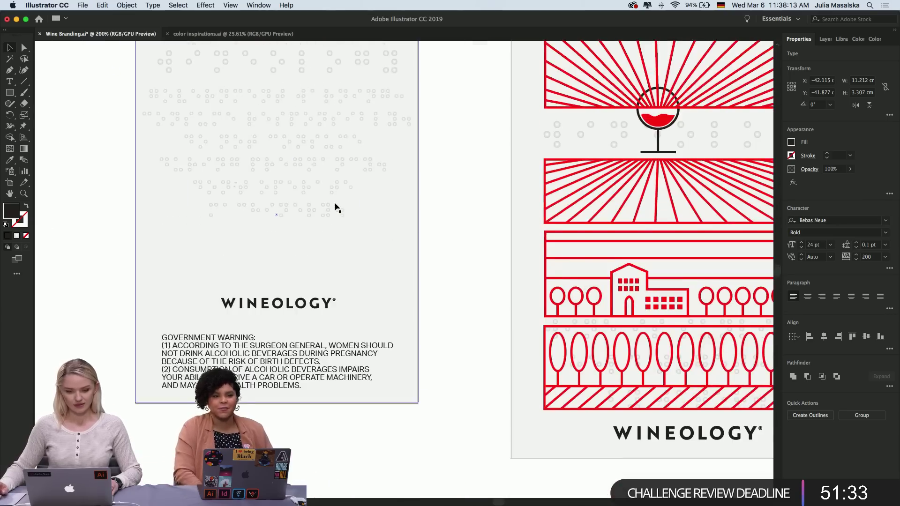
scroll(337, 207, down, 1)
scroll(337, 207, right, 3)
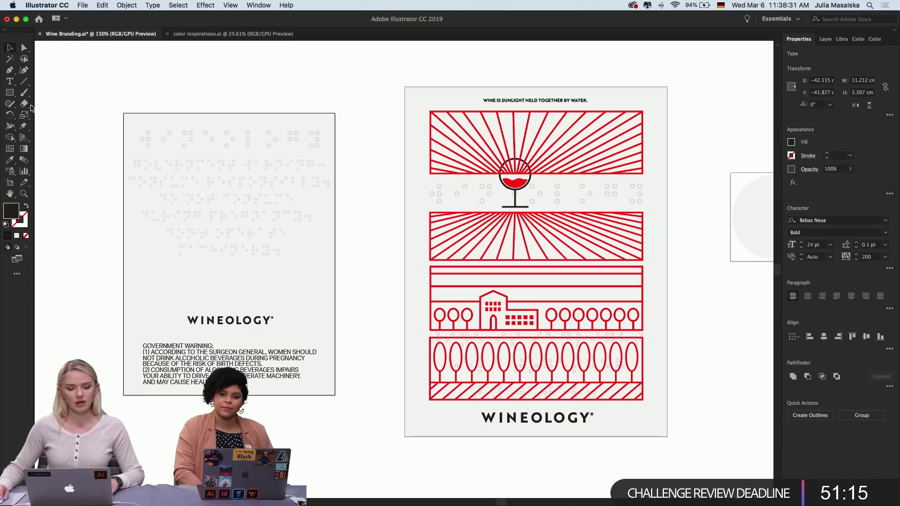
click(78, 201)
key(super+equal)
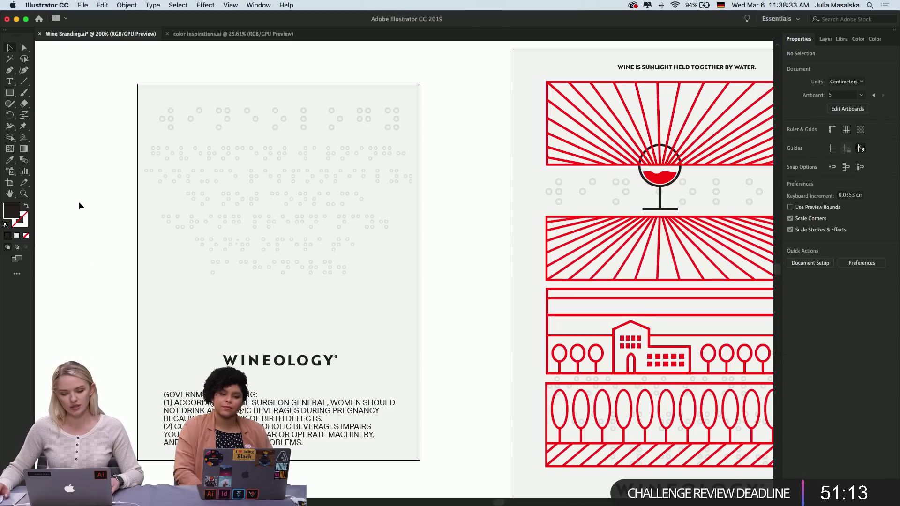
key(super+v)
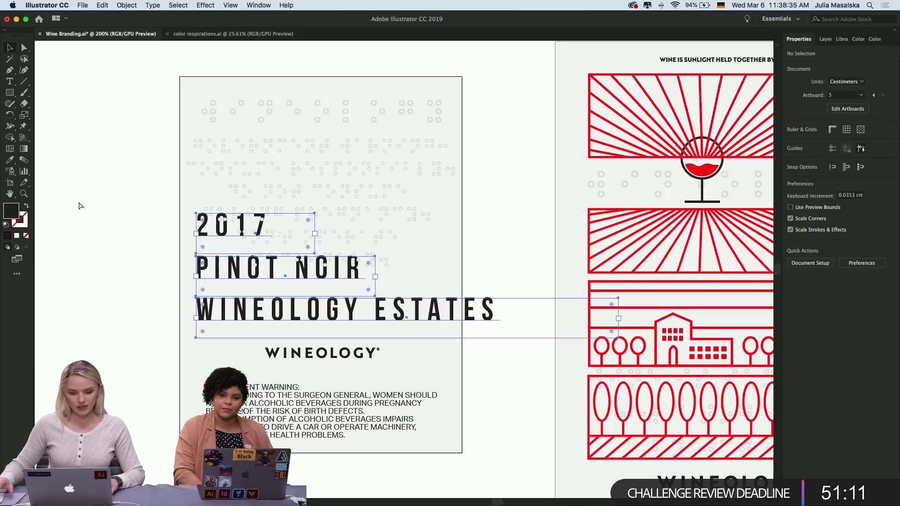
scroll(227, 272, down, 1)
drag(215, 268, 62, 306)
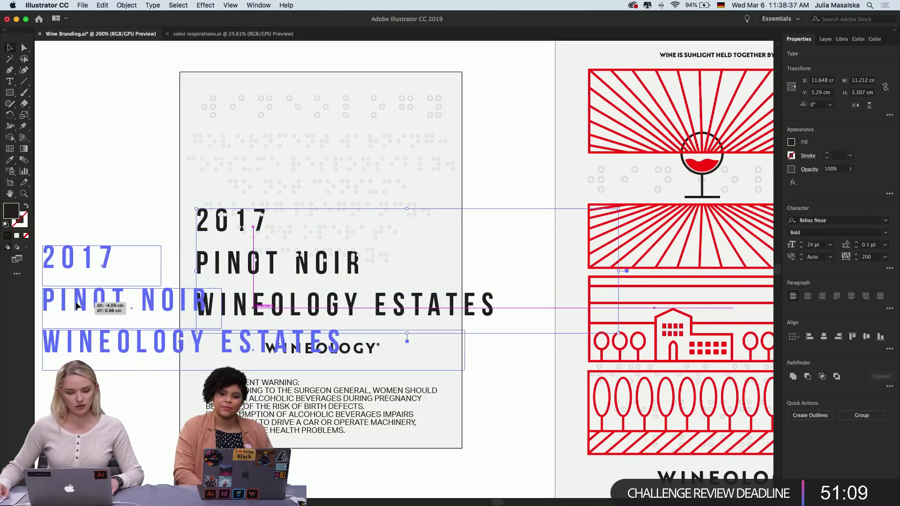
click(802, 249)
click(802, 249)
click(801, 250)
click(801, 250)
click(801, 249)
click(801, 250)
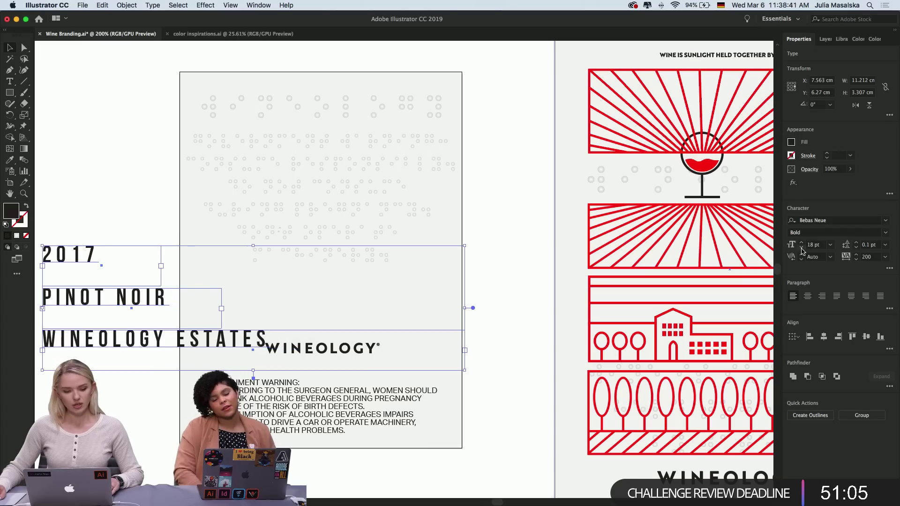
click(801, 250)
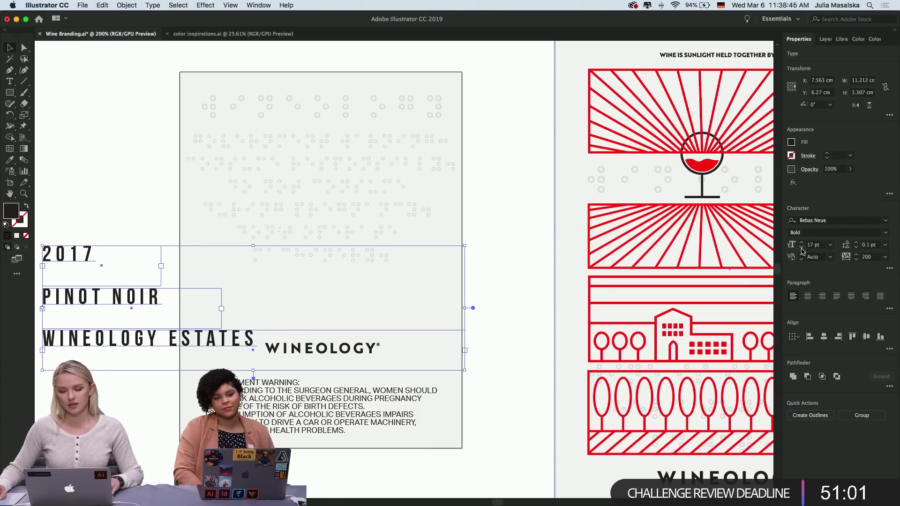
click(802, 250)
click(802, 250)
key(super+z)
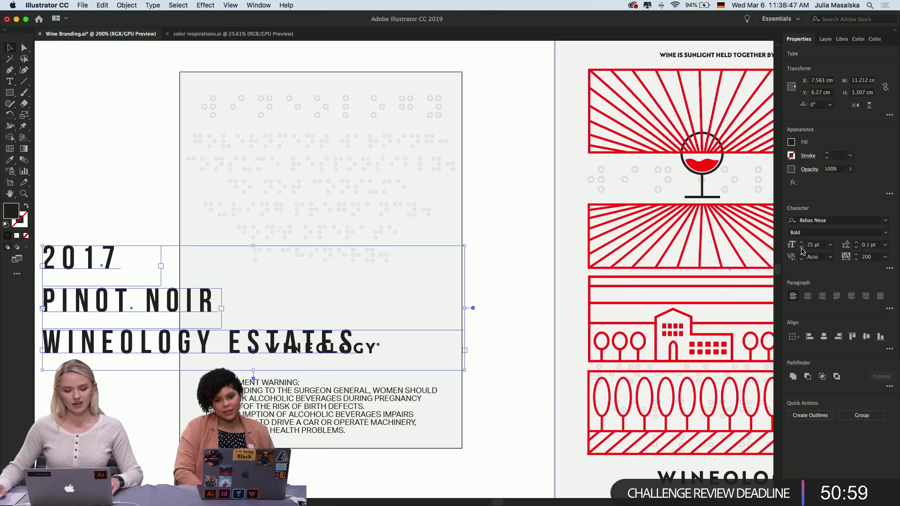
key(super+z)
key(super+shift+z)
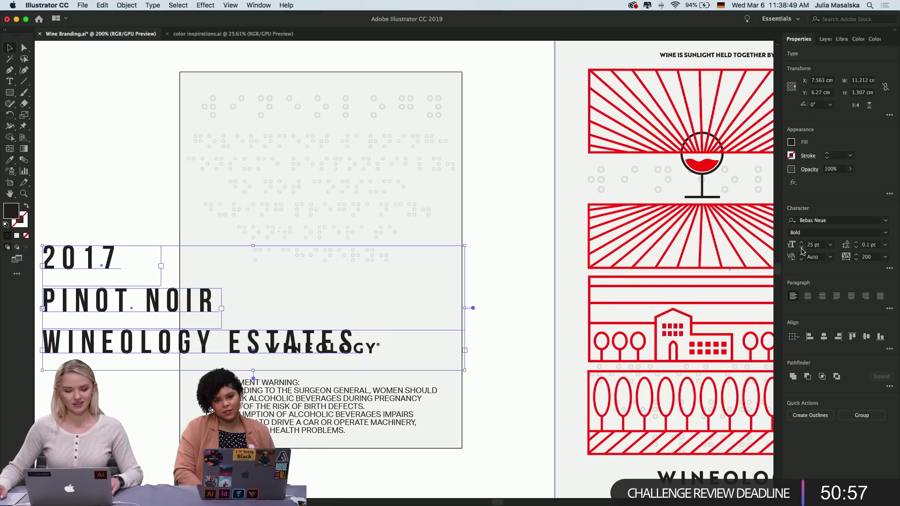
key(super+z)
Set the font size of the 2017, Pinot Noir and Wineology Estates lines to 14 pt
click(801, 249)
click(802, 249)
click(801, 249)
click(802, 250)
click(802, 250)
click(801, 249)
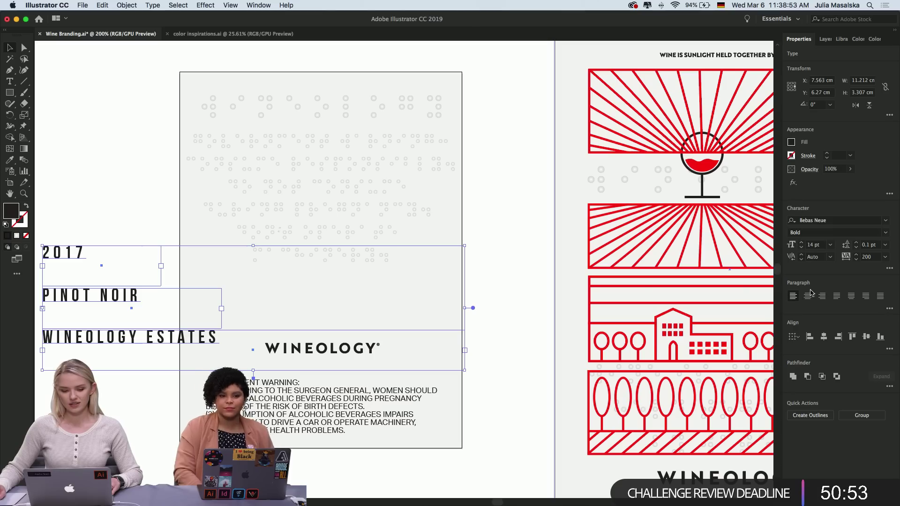
click(539, 274)
Shrink the Wineology Estates text frame to about 4.9 by 0.62 cm and center-align its text
scroll(529, 275, left, 3)
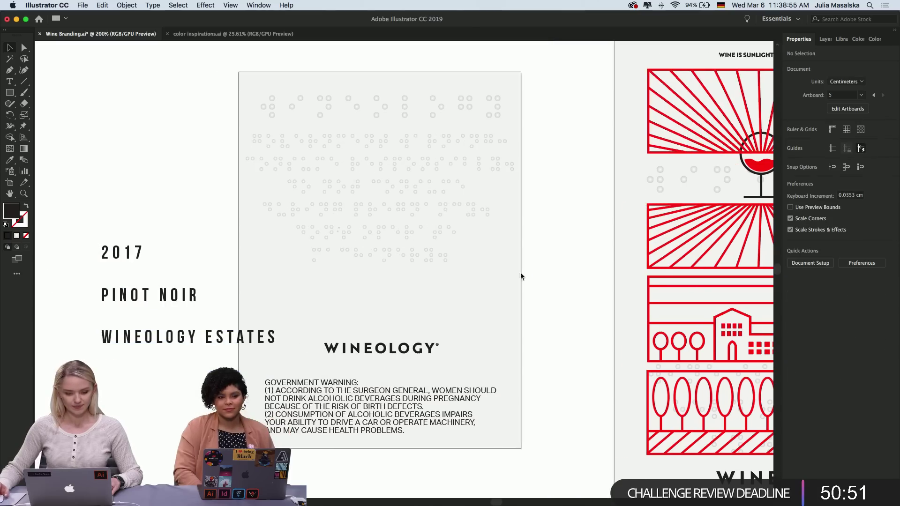
click(165, 339)
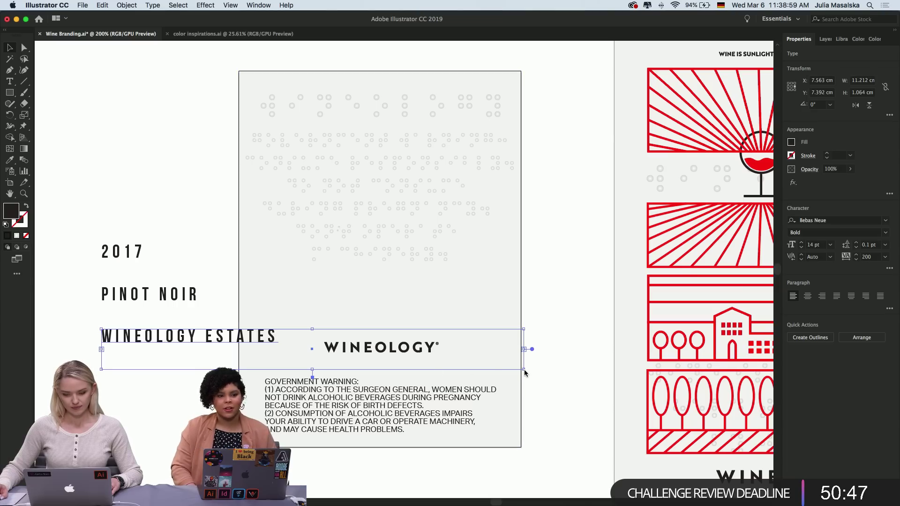
drag(523, 369, 286, 352)
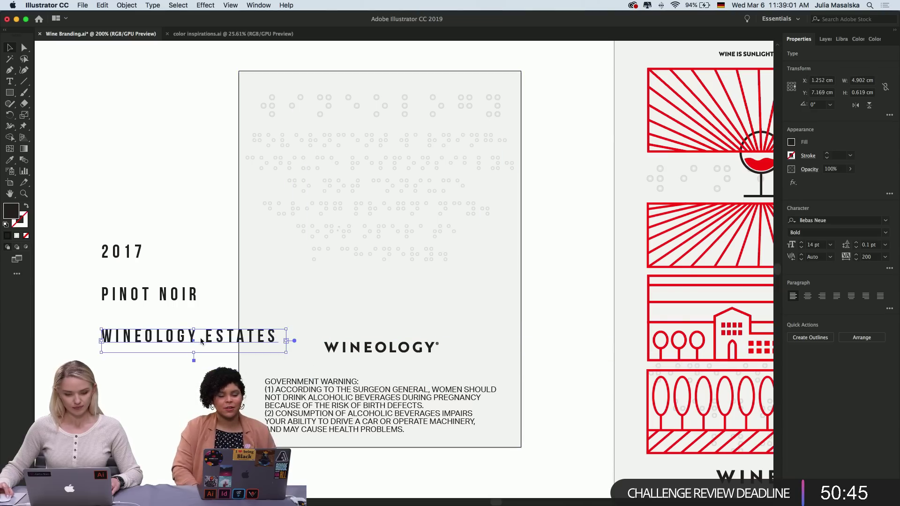
triple_click(201, 339)
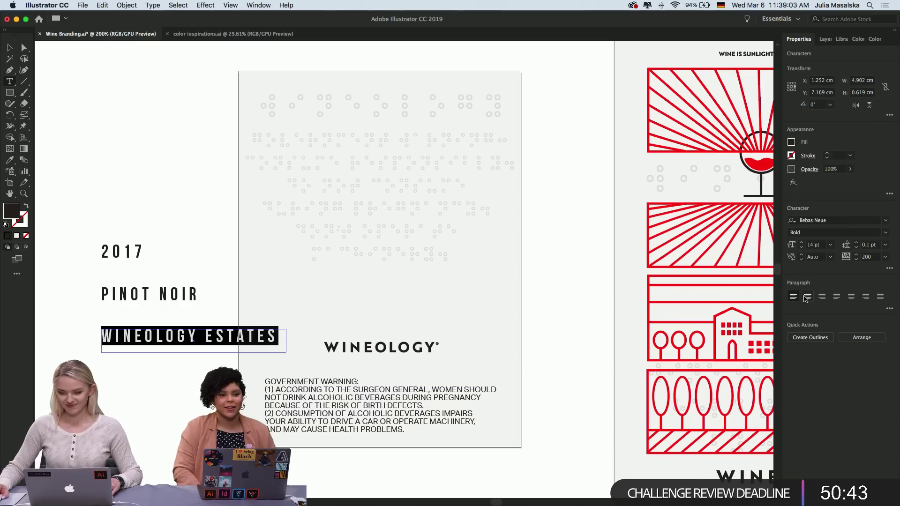
click(807, 298)
click(9, 47)
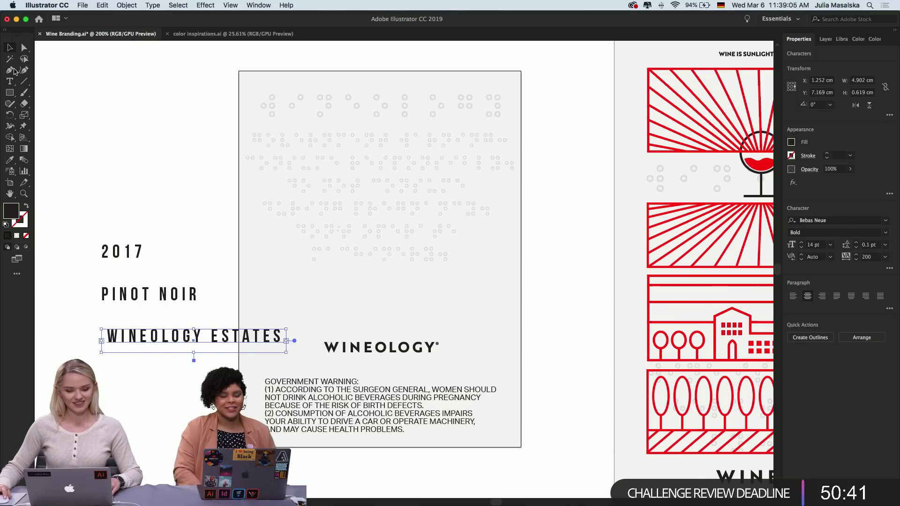
Place the Wineology Estates line on the label, centered just above the Wineology logo, and set its font size to 10 pt
drag(169, 337, 358, 329)
triple_click(464, 328)
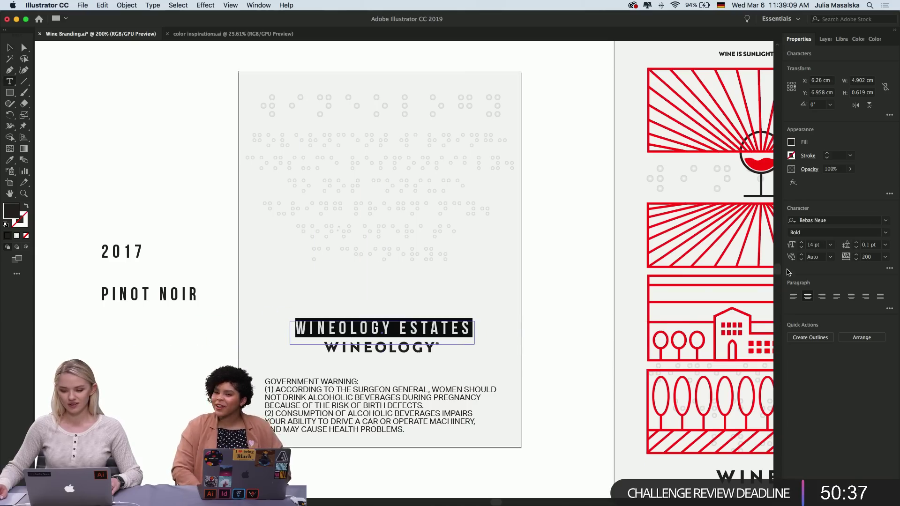
click(801, 247)
click(801, 248)
click(801, 248)
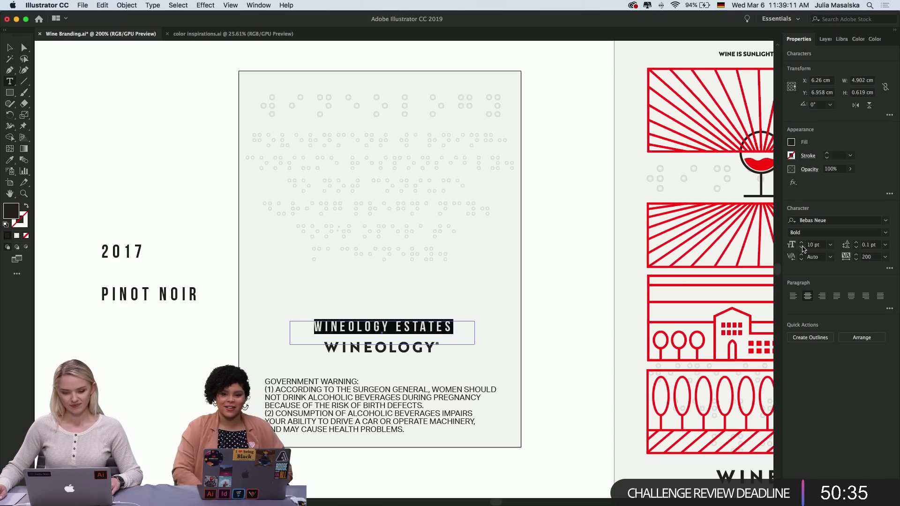
click(802, 248)
click(11, 47)
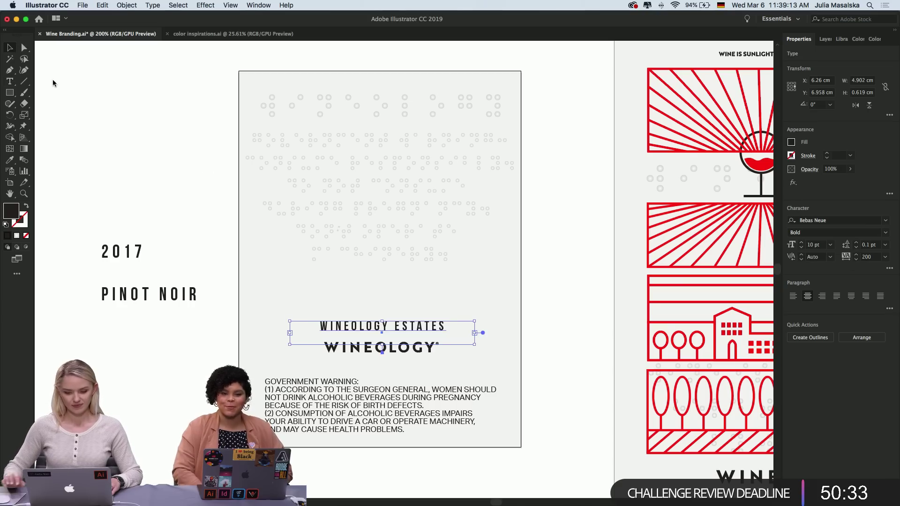
key(Left)
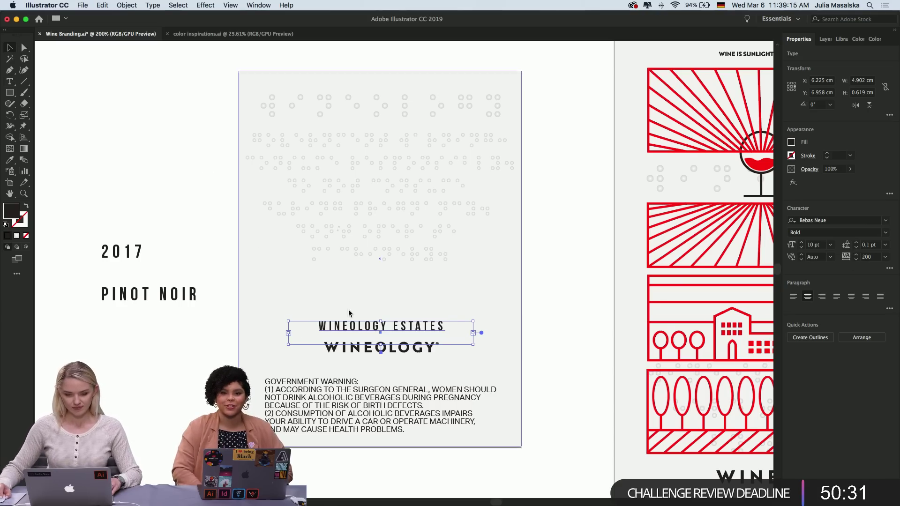
Change the font style of the Wineology Estates line to Book
key(super+minus)
key(super+plus)
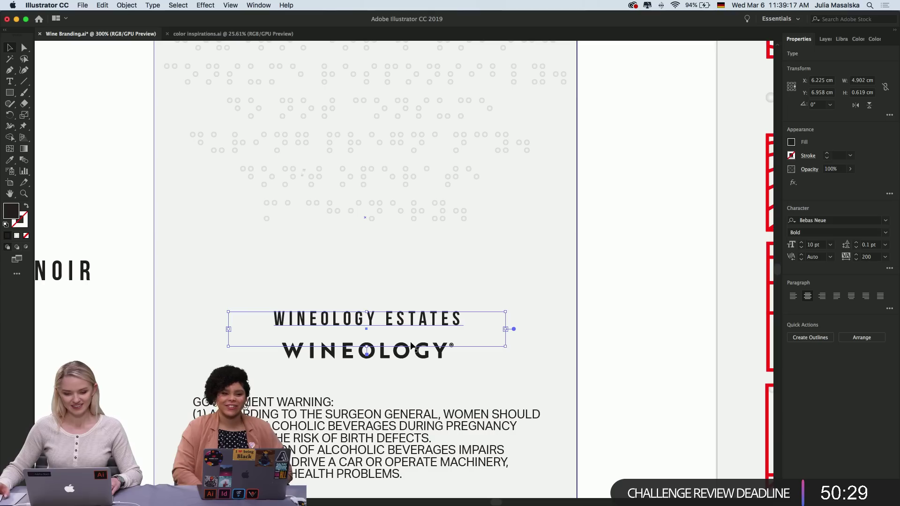
double_click(412, 324)
key(super+a)
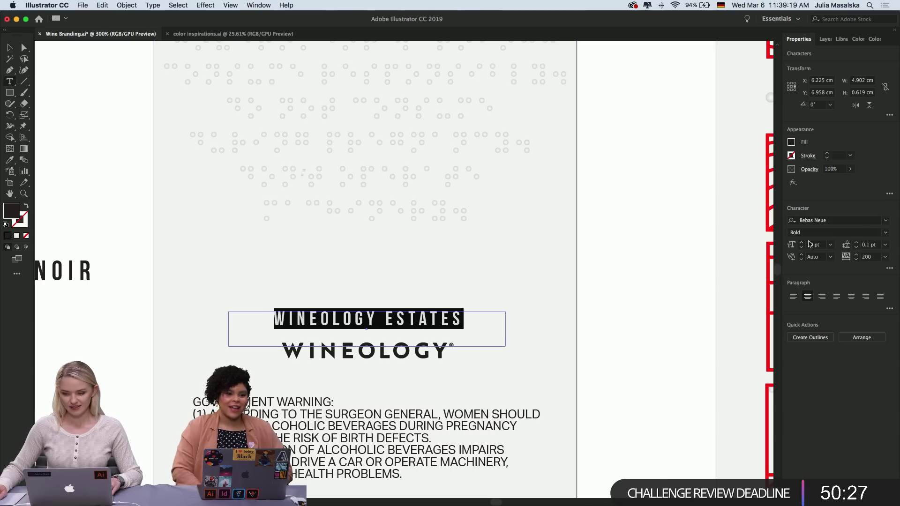
click(886, 233)
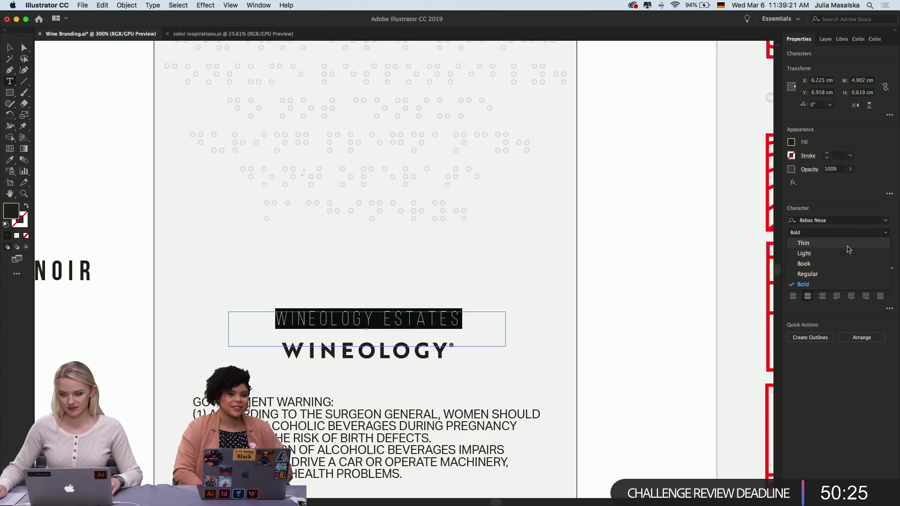
click(813, 264)
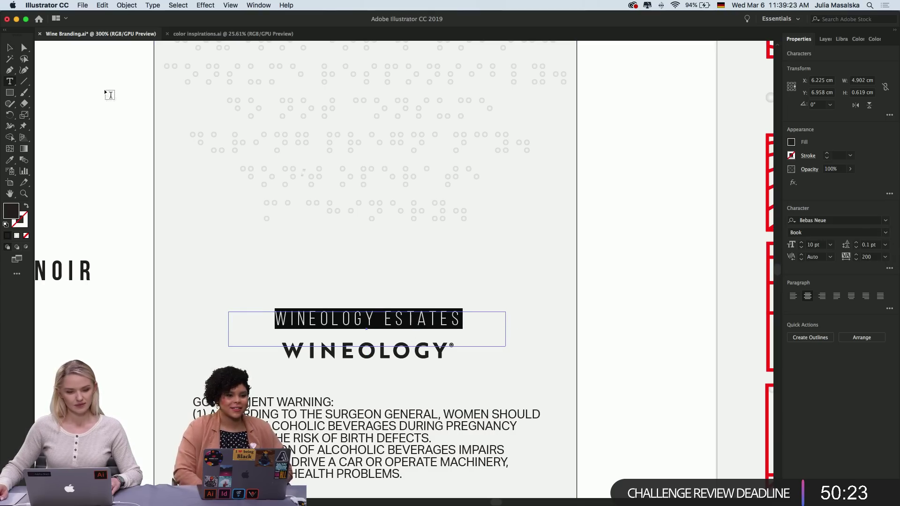
click(17, 51)
click(644, 319)
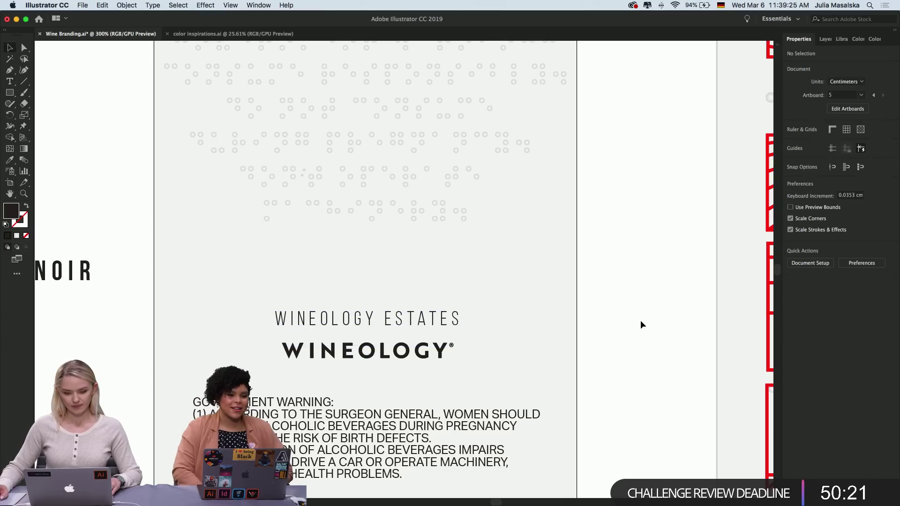
Move the Wineology logo above the Wineology Estates line and enlarge it to about 3.31 cm wide
key(super+minus)
scroll(641, 320, up, 1)
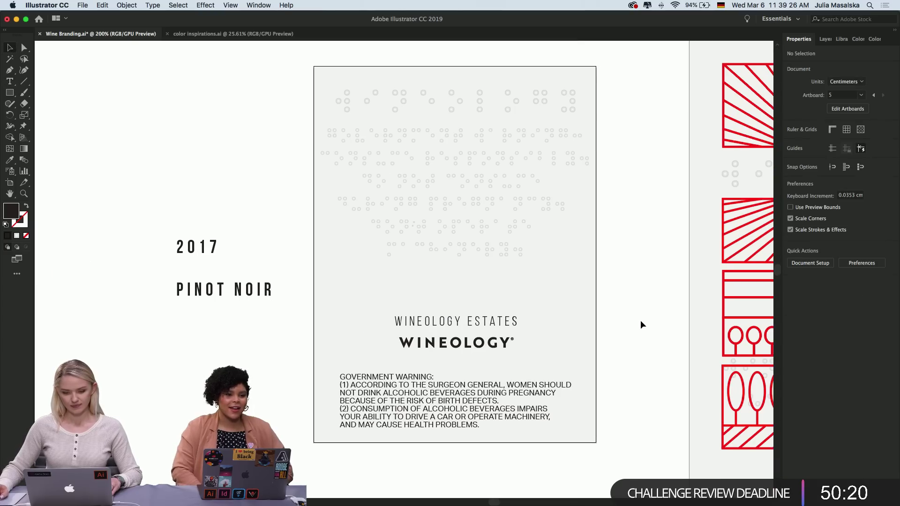
click(488, 344)
drag(488, 344, 524, 300)
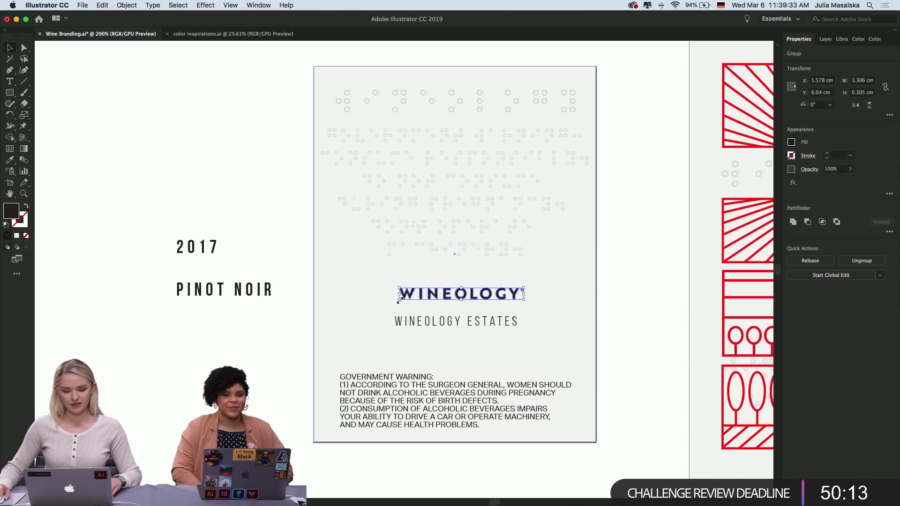
Enlarge the Wineology logo on the back label to about 3.67 cm wide and nudge it right to center it
drag(399, 300, 385, 302)
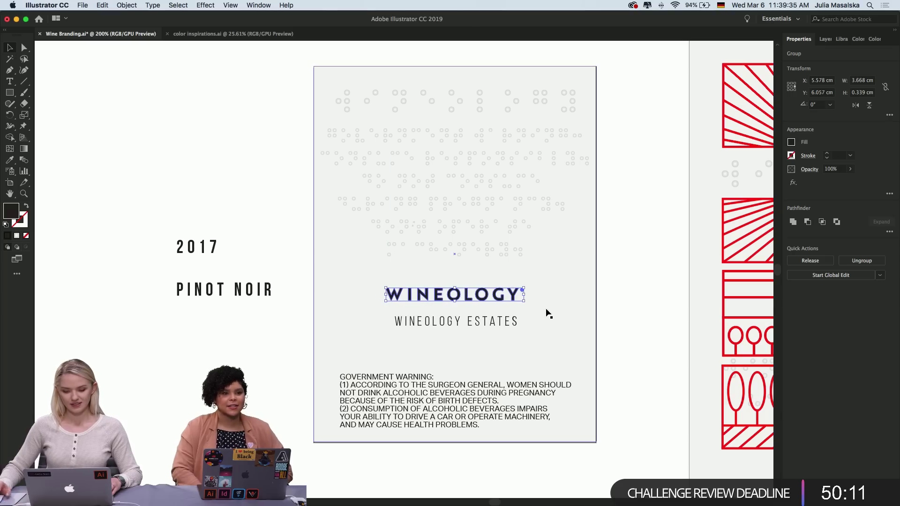
key(Right)
key(Right)
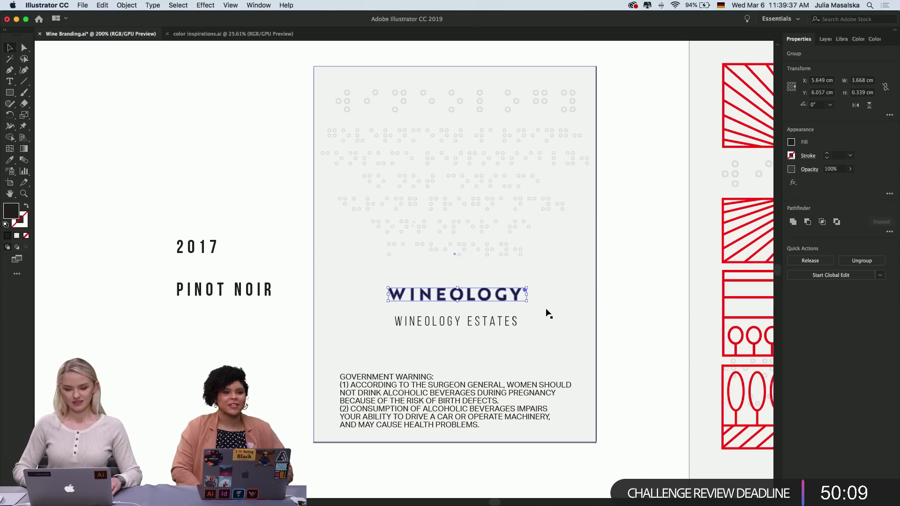
click(625, 312)
Nudge the Wineology Estates line up closer to the Wineology logo
click(489, 325)
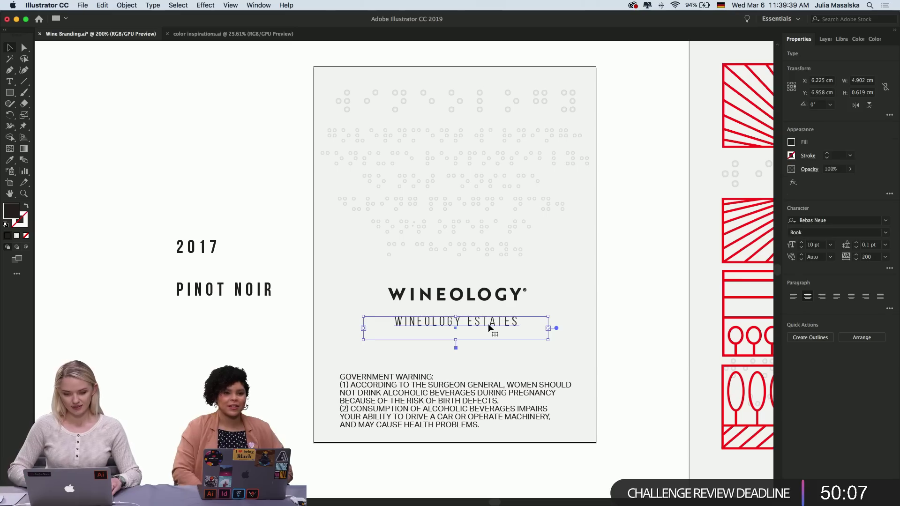
key(Up)
key(Up)
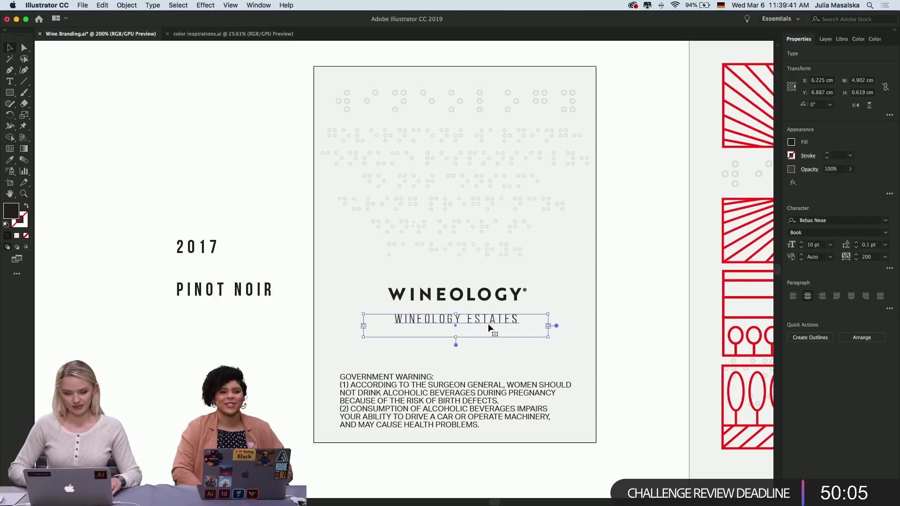
Duplicate the Wineology Estates line directly below itself and replace the copy's text with "SONOMA VALEY, CA"
drag(488, 323, 489, 344)
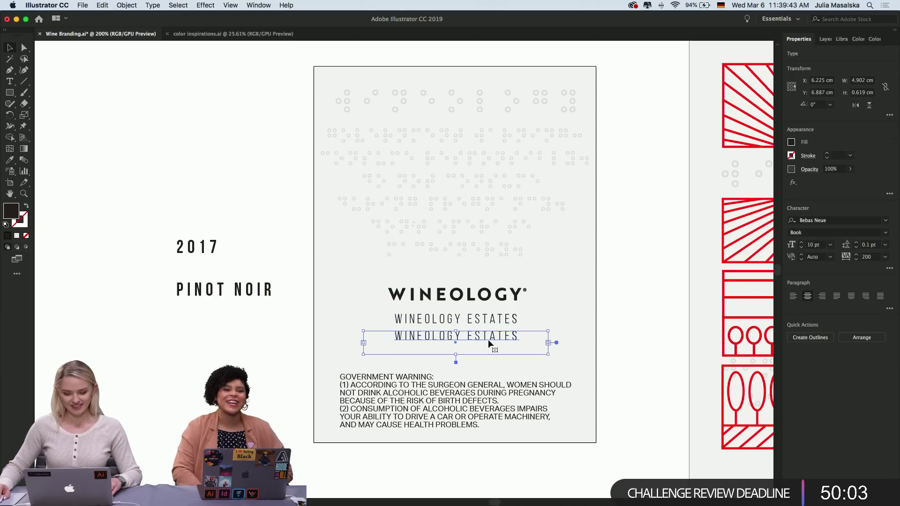
double_click(488, 339)
key(super+a)
text(SONO)
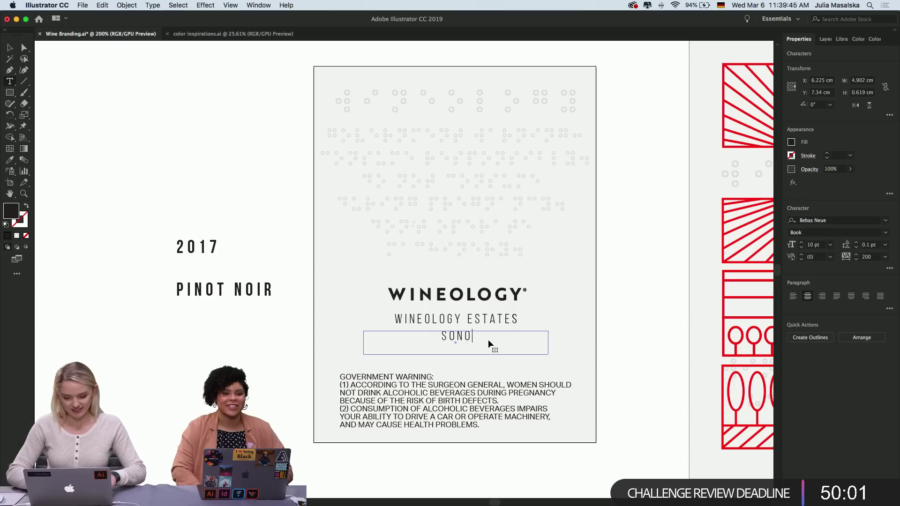
text(MA VALE)
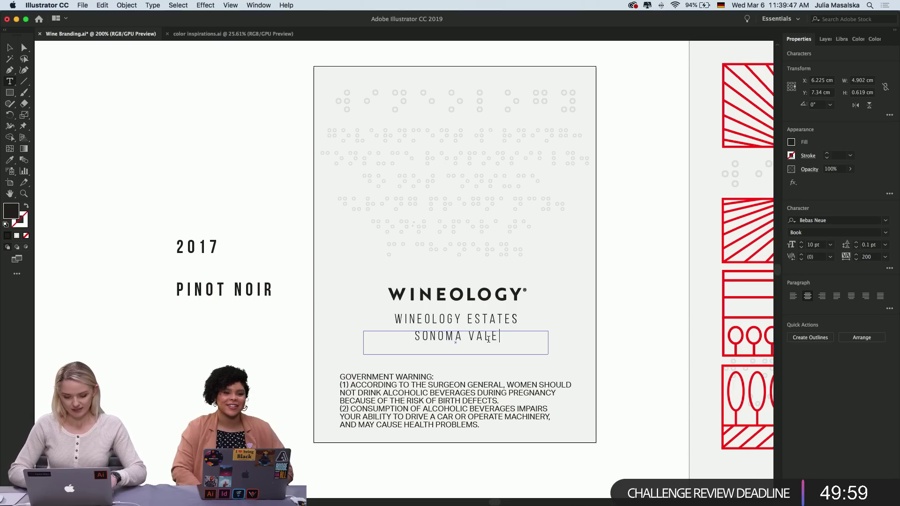
text(Y, CA)
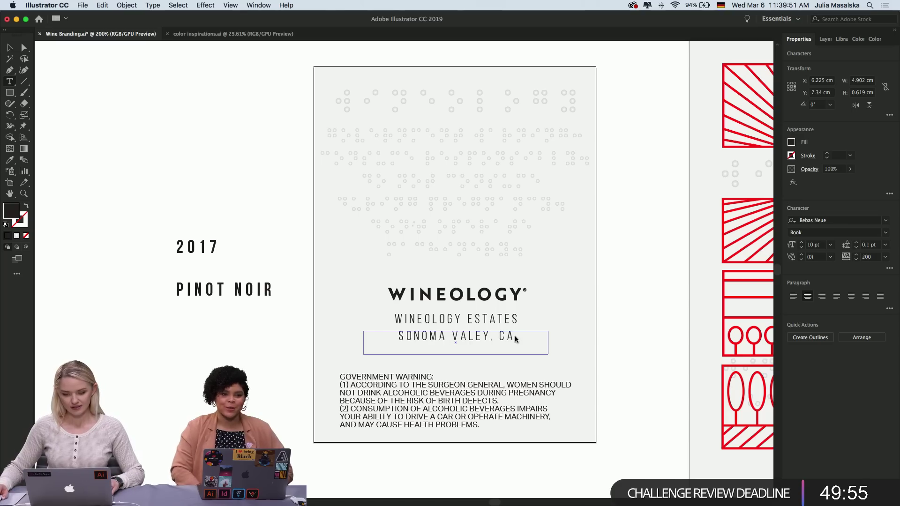
Change the font style of the SONOMA VALEY, CA line to Bold
drag(515, 336, 348, 335)
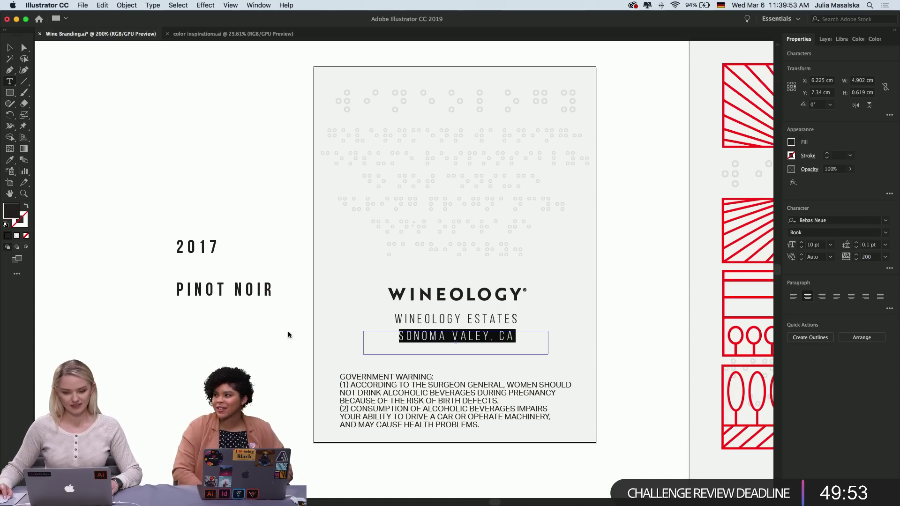
click(888, 233)
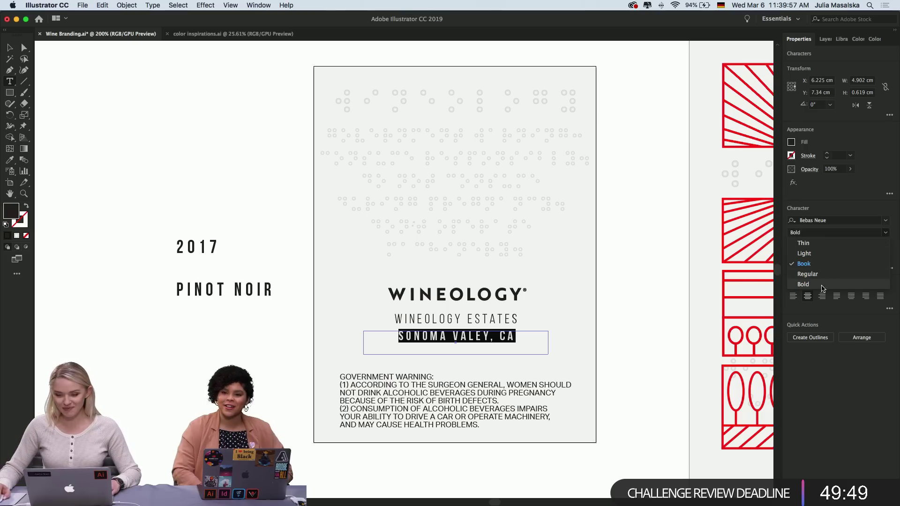
click(863, 285)
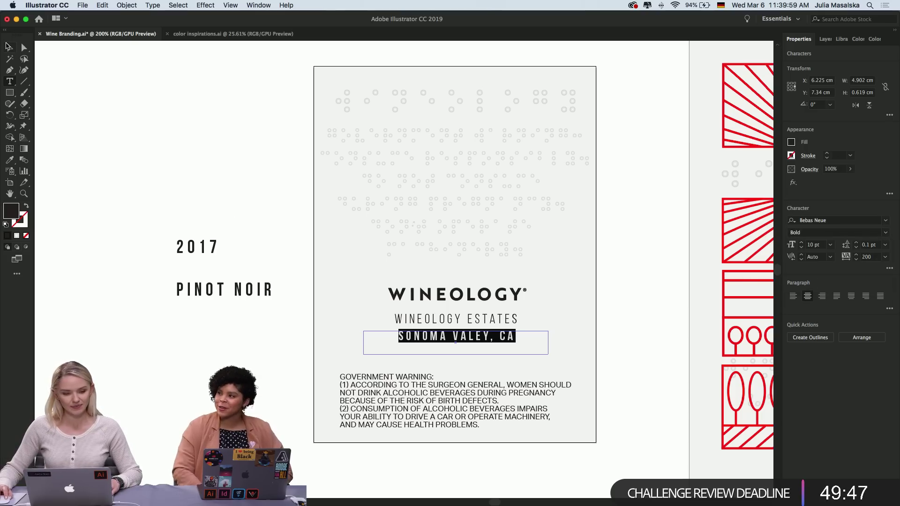
key(Escape)
click(139, 244)
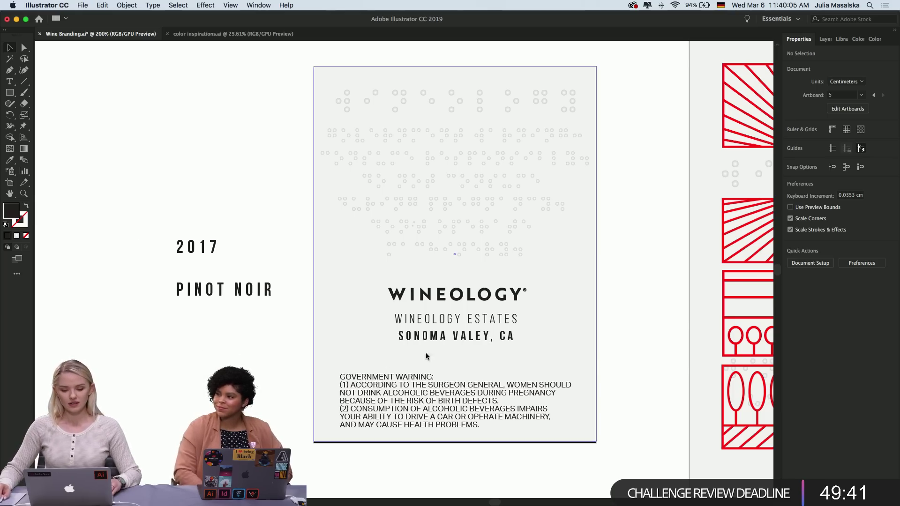
Nudge the SONOMA VALEY, CA line up closer to the Wineology Estates line
click(461, 338)
key(Up)
key(Up)
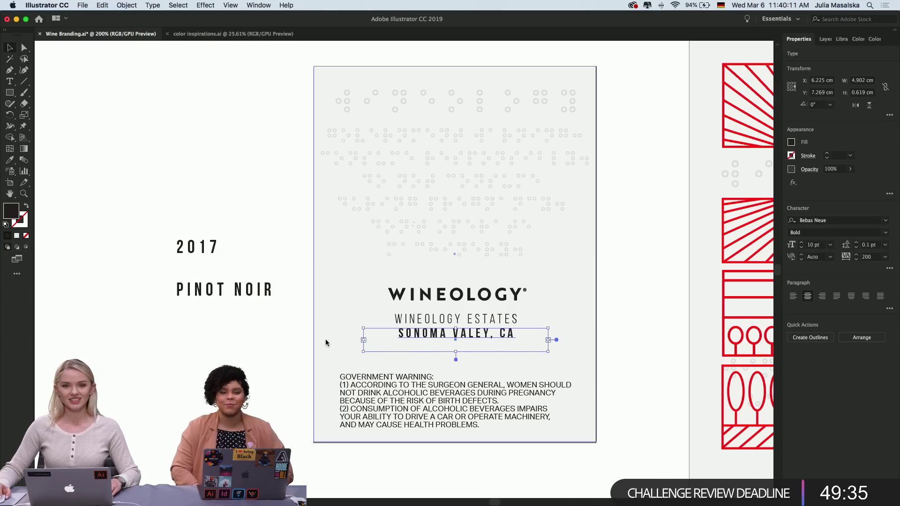
click(284, 344)
Compare the back label with the front label and look over the black line-art landscape panels
scroll(284, 344, down, 1)
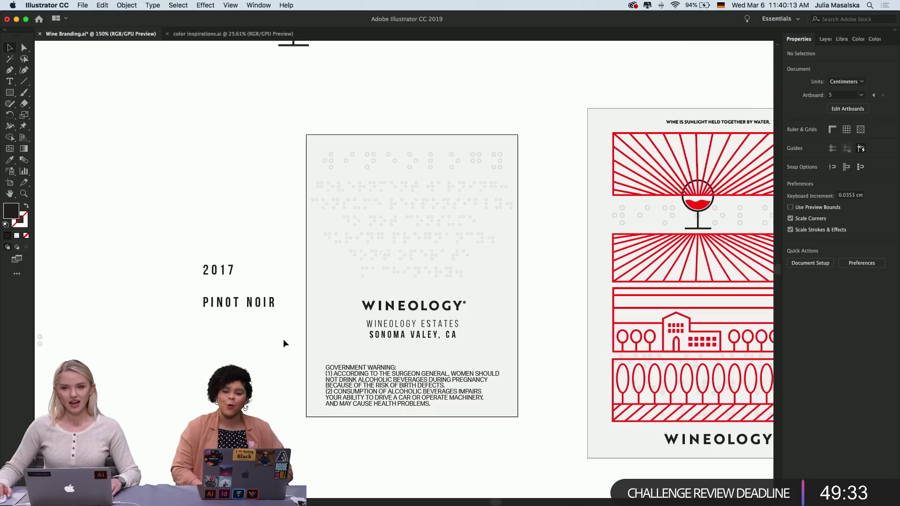
scroll(283, 343, right, 10)
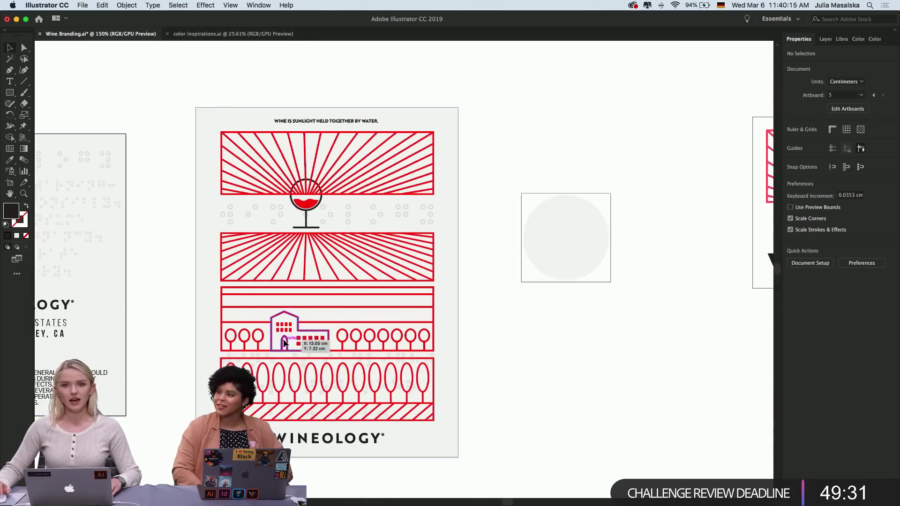
scroll(283, 339, left, 2)
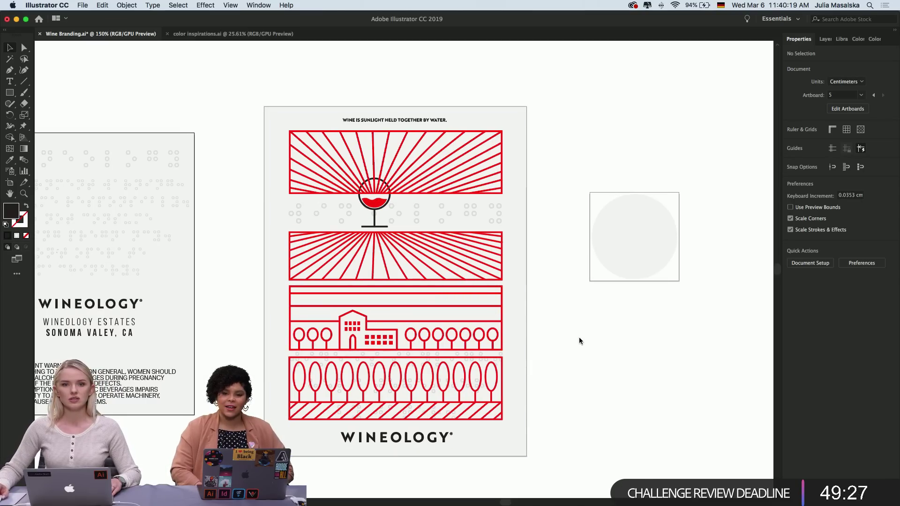
scroll(589, 340, left, 5)
scroll(589, 340, right, 3)
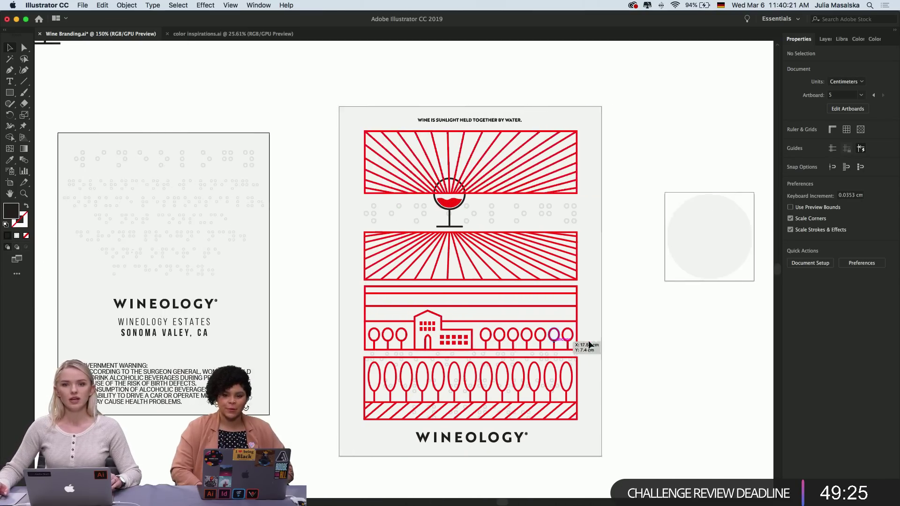
scroll(589, 340, left, 5)
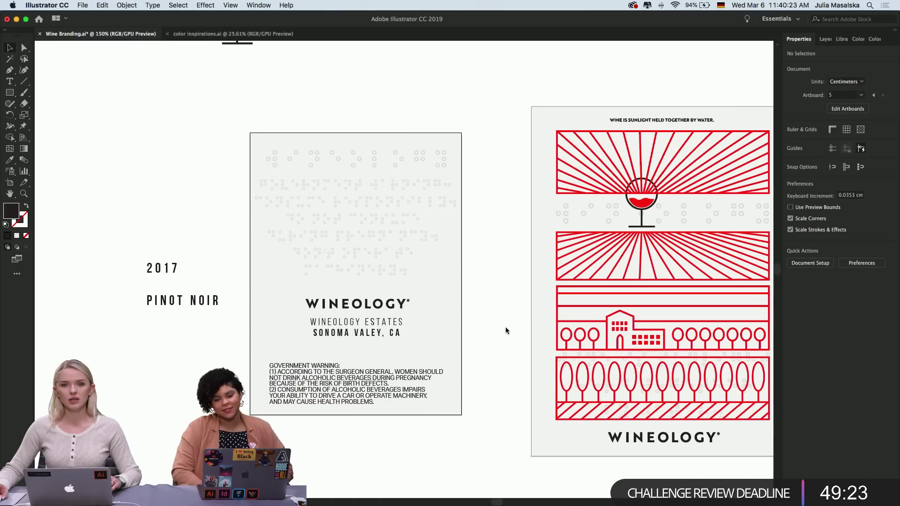
scroll(490, 329, right, 1)
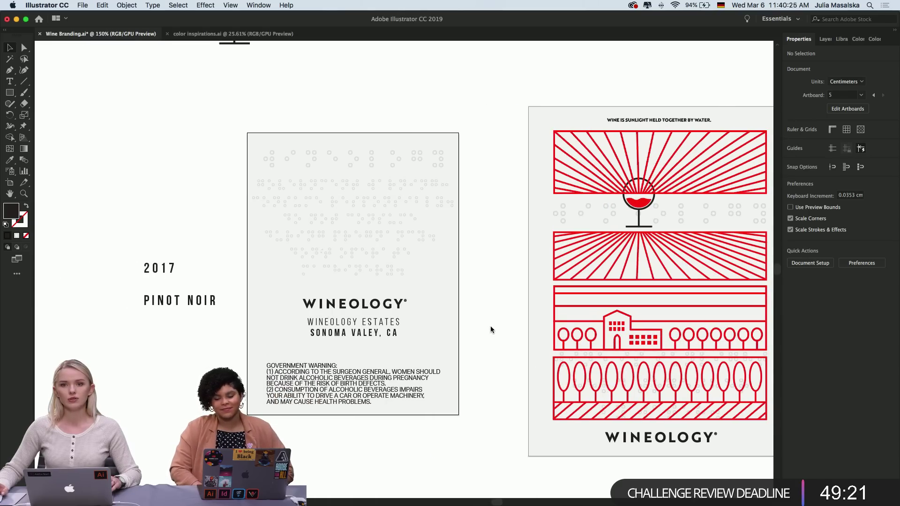
scroll(491, 328, down, 5)
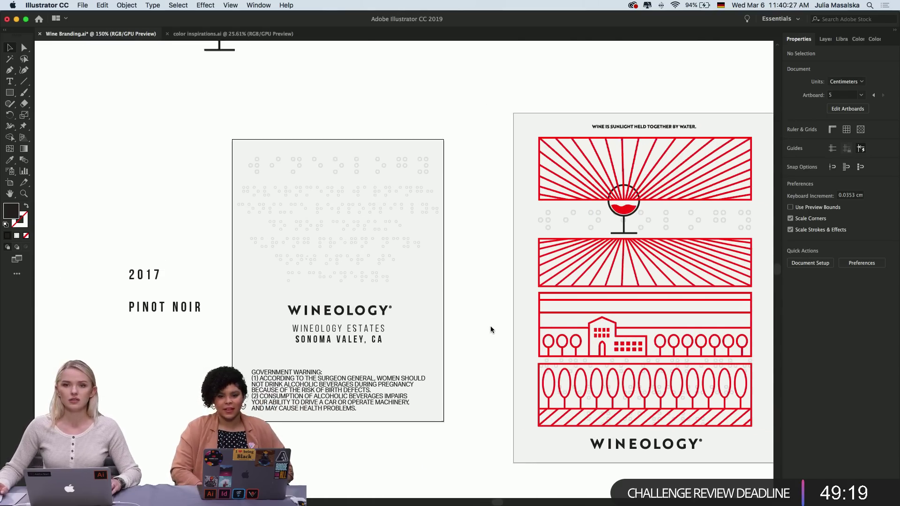
scroll(490, 329, up, 10)
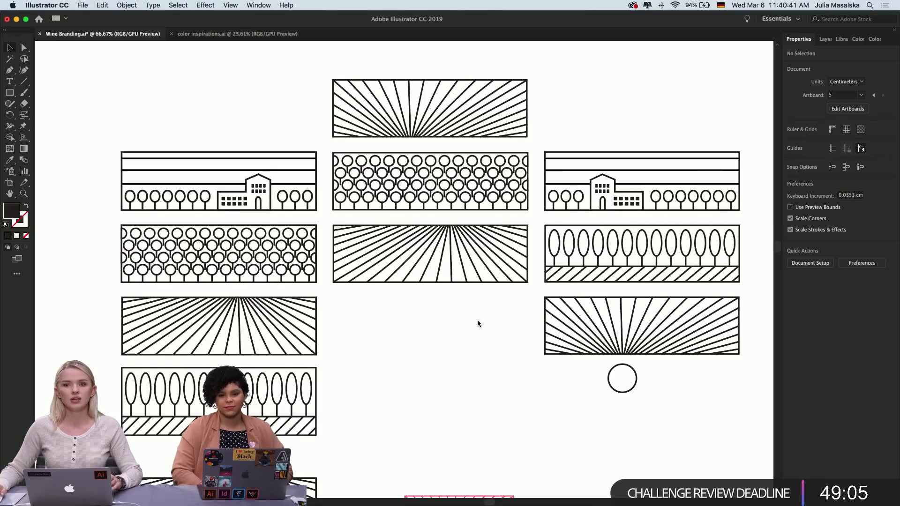
scroll(477, 320, down, 3)
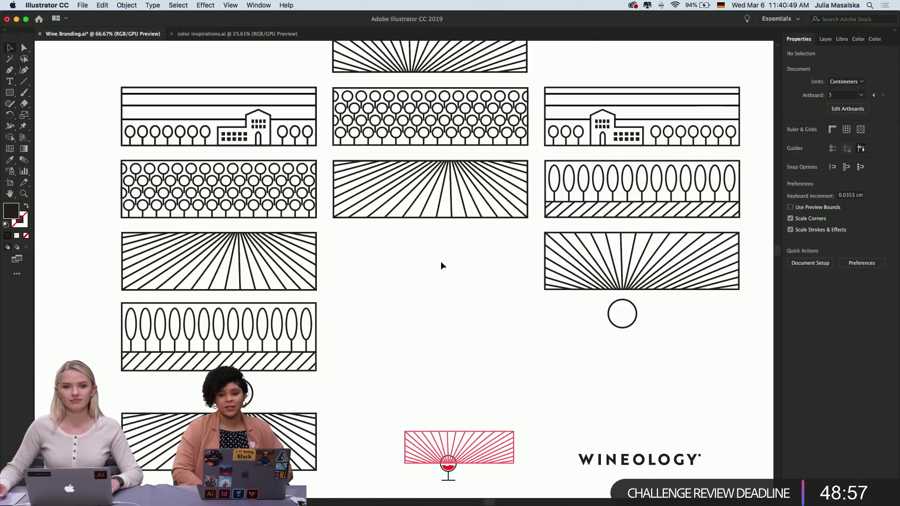
scroll(441, 264, down, 10)
scroll(441, 265, down, 1)
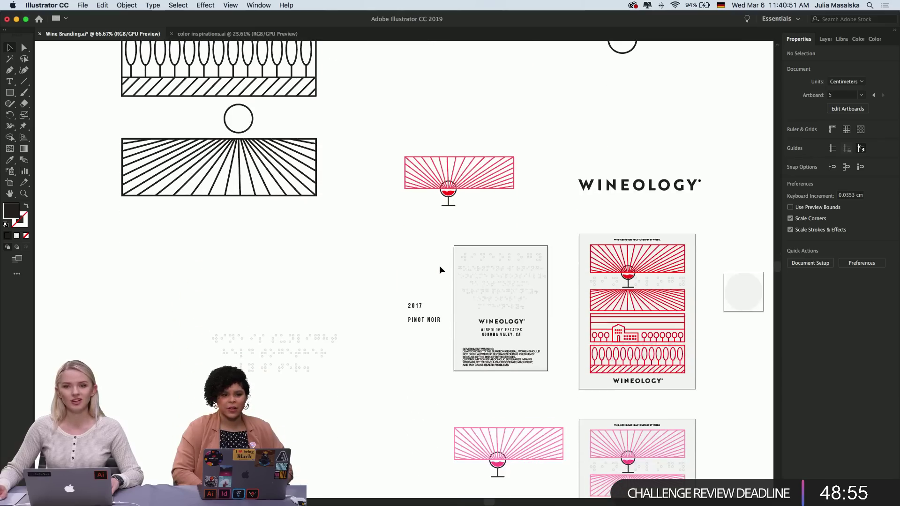
scroll(440, 274, up, 5)
scroll(440, 274, down, 3)
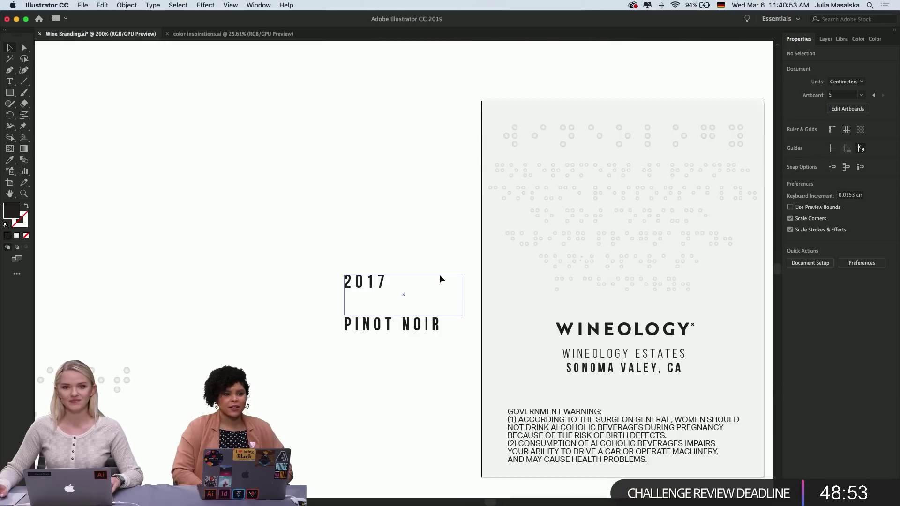
scroll(440, 277, right, 10)
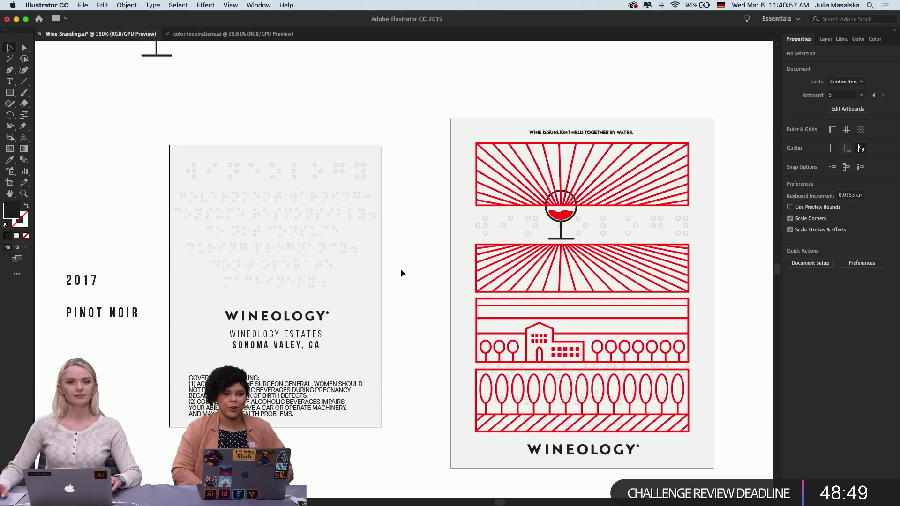
scroll(401, 272, down, 3)
scroll(401, 273, left, 1)
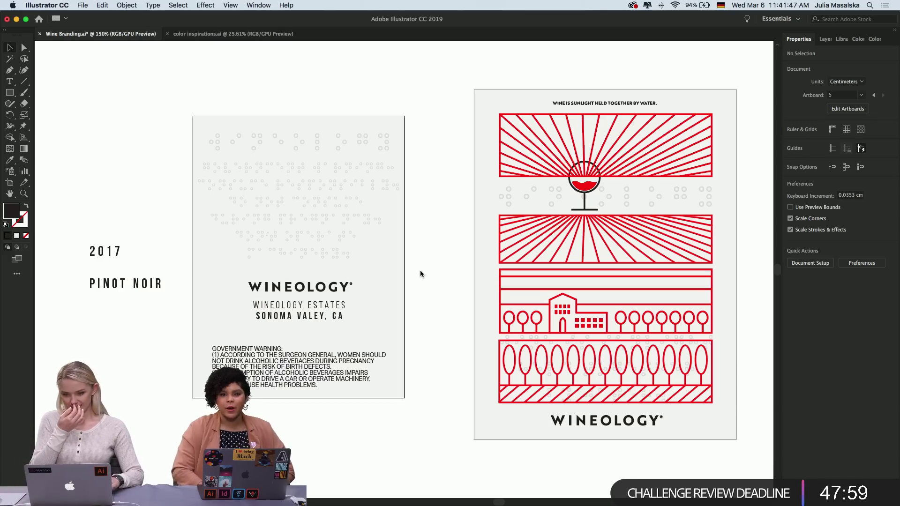
scroll(420, 274, left, 3)
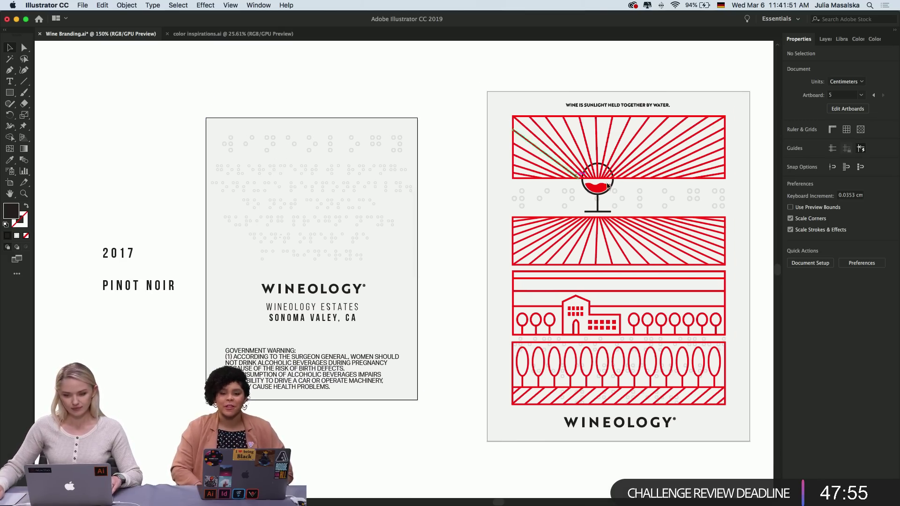
Place a copy of the front label's sunburst and wine glass group across the upper back label, scaled to about 6.68 cm wide
drag(720, 182, 404, 170)
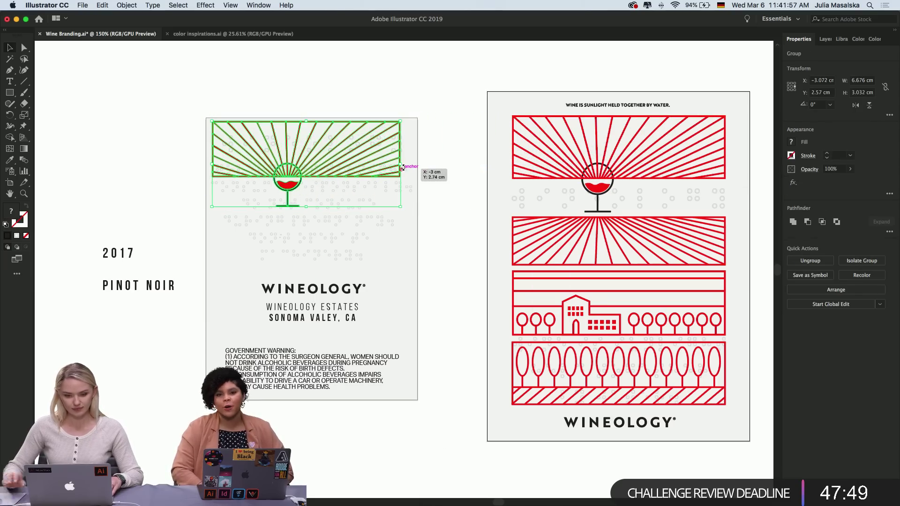
key(Down)
key(Down)
key(Down)
key(Down)
key(Down)
key(Down)
key(Down)
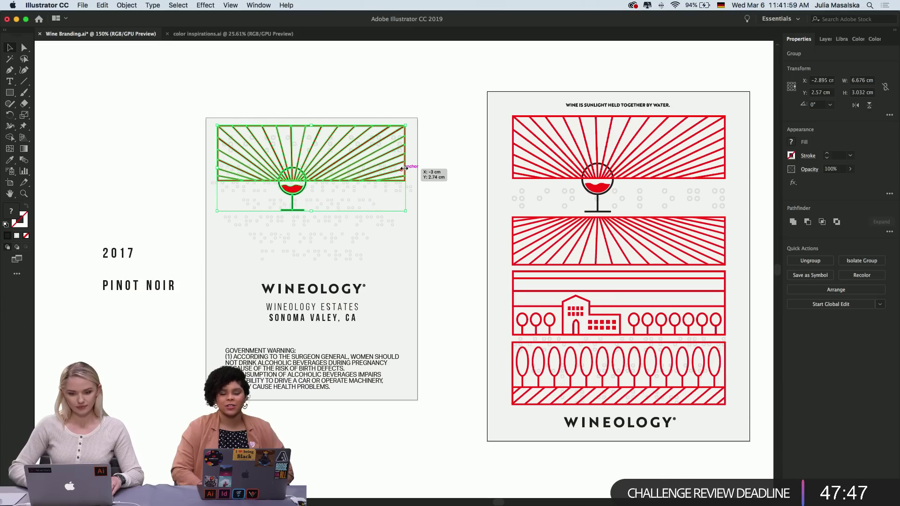
key(Right)
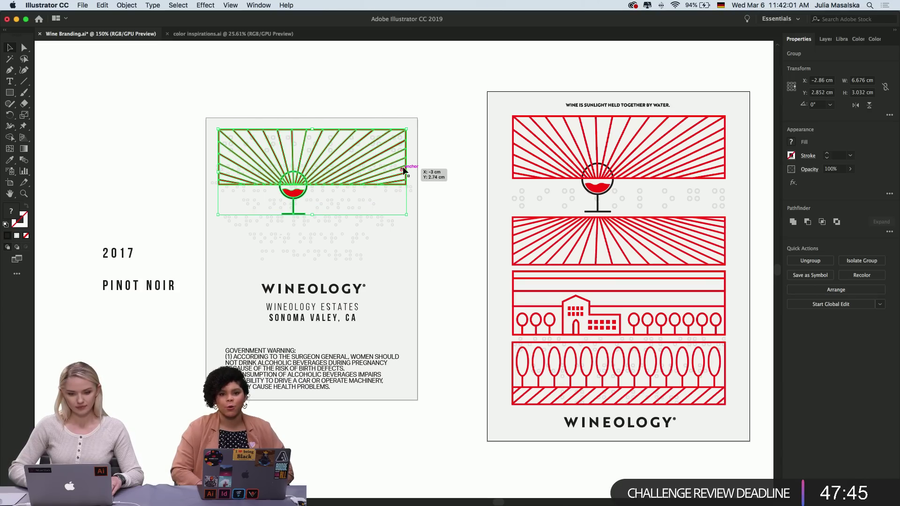
click(457, 190)
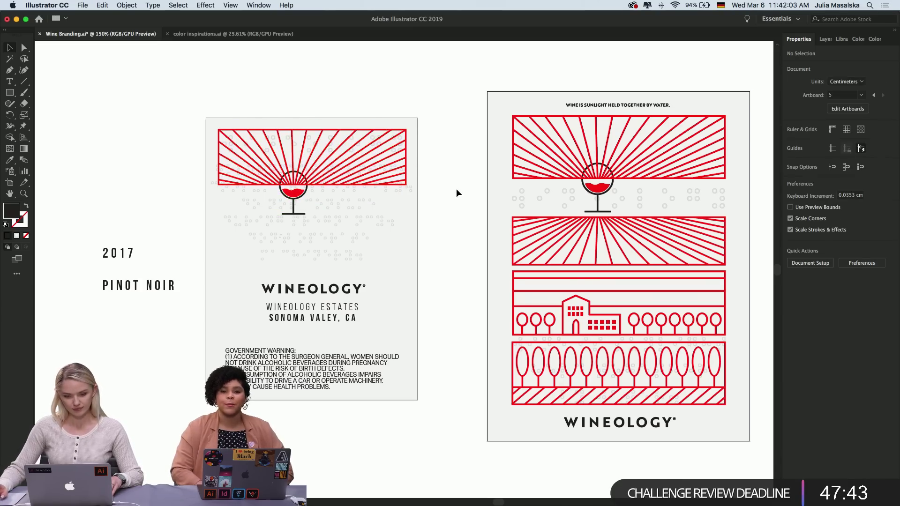
Remove the sunburst and wine glass copy from the upper back label
scroll(457, 189, down, 1)
scroll(456, 189, up, 1)
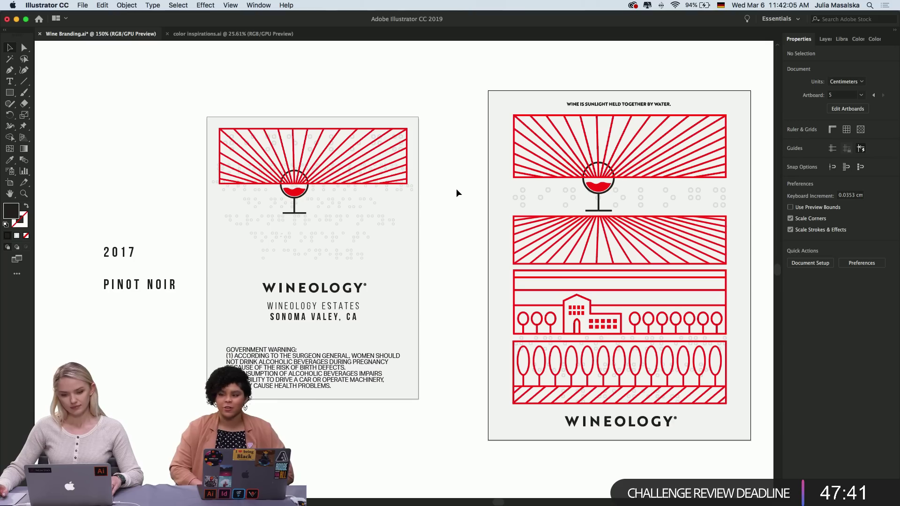
scroll(456, 188, down, 2)
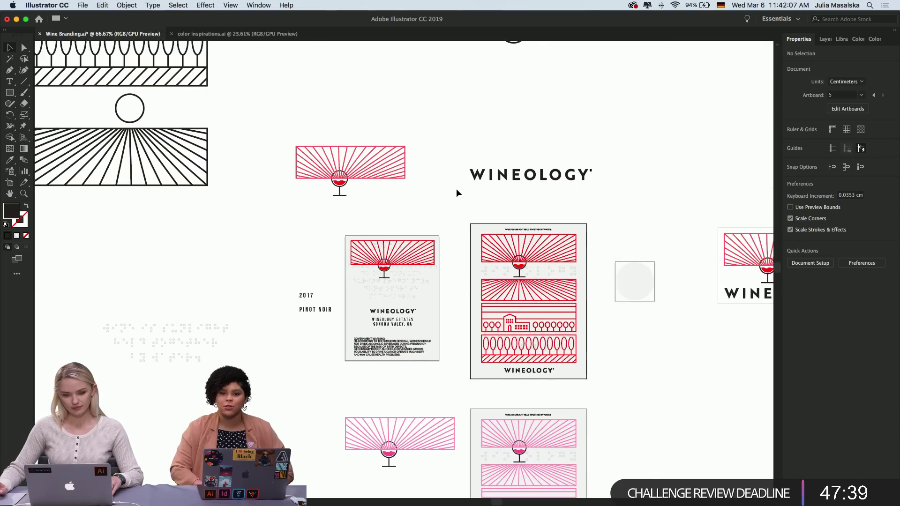
scroll(456, 188, up, 1)
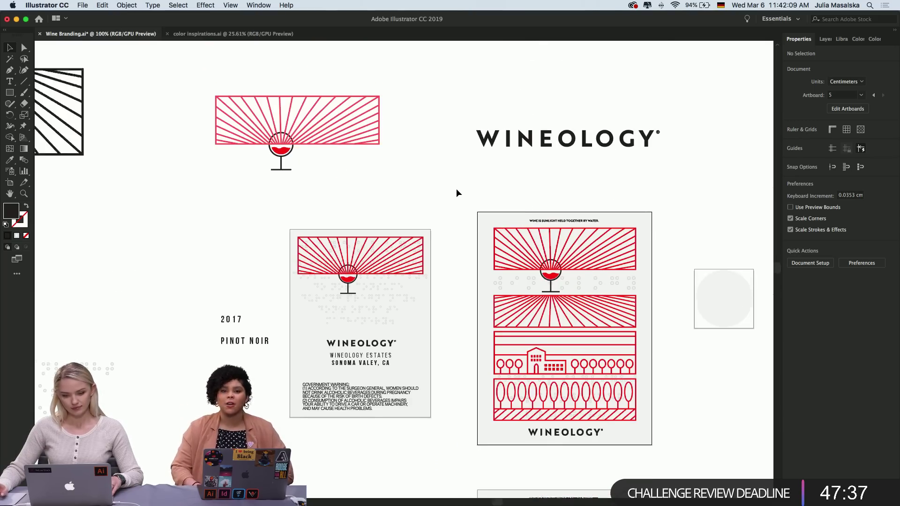
scroll(457, 188, down, 1)
click(422, 254)
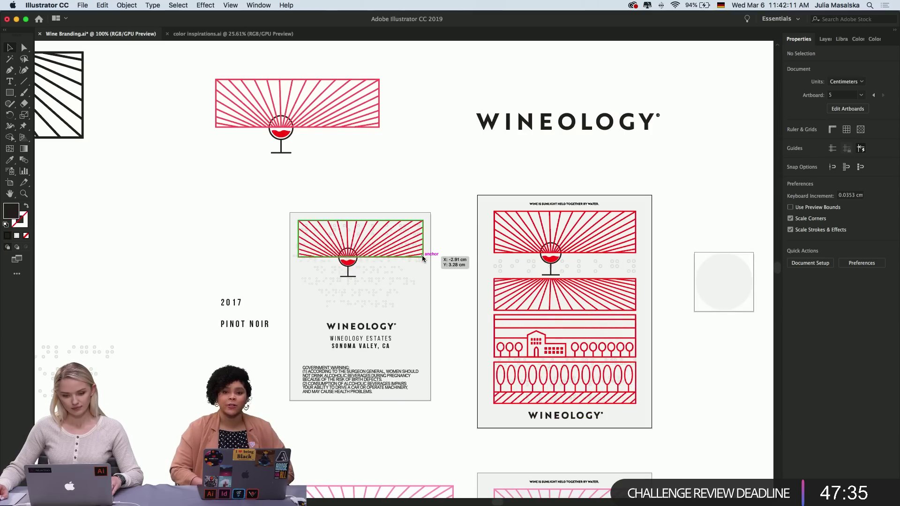
click(455, 235)
Move the PINOT NOIR text onto the back label, just above the Wineology logo
scroll(455, 235, right, 5)
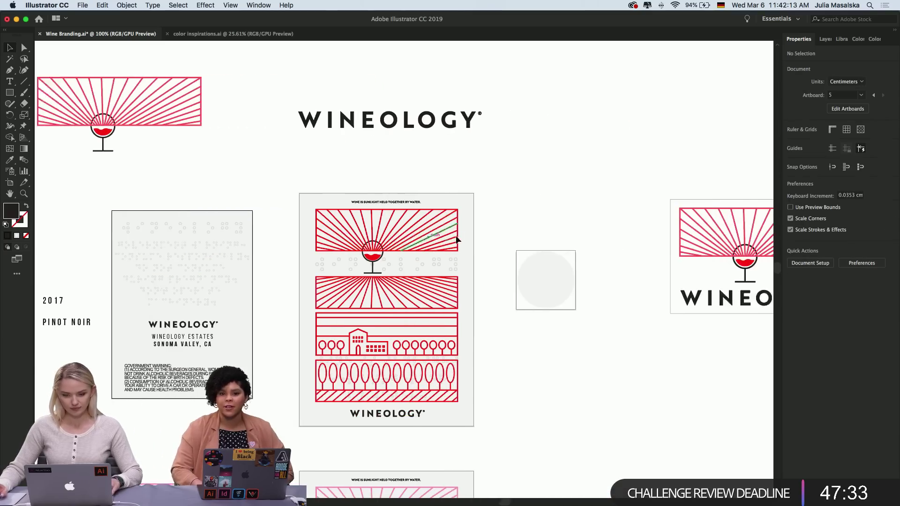
scroll(508, 246, up, 1)
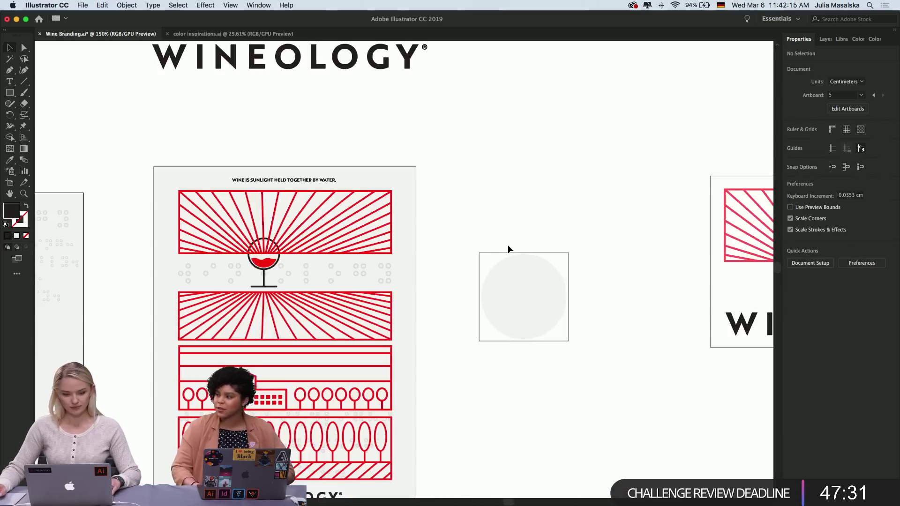
scroll(510, 247, left, 3)
scroll(511, 249, down, 2)
scroll(512, 250, down, 1)
scroll(510, 249, up, 3)
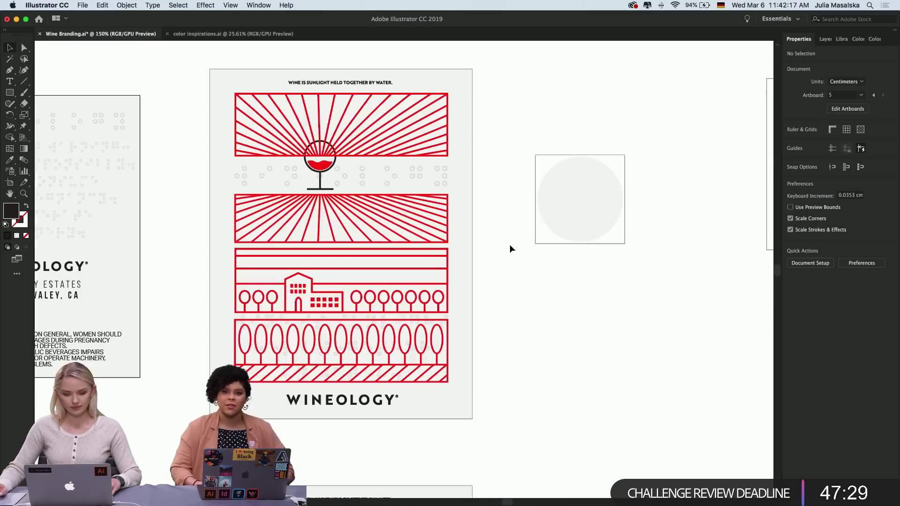
scroll(509, 248, left, 5)
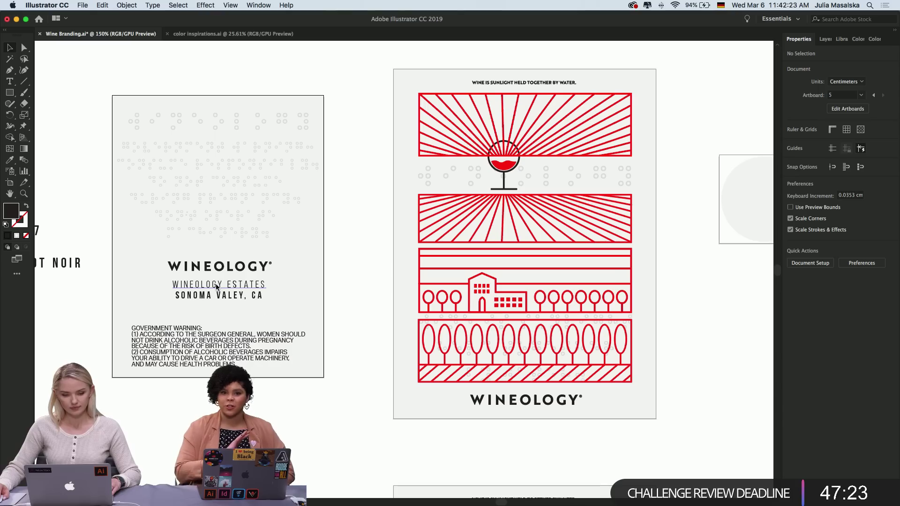
scroll(195, 298, left, 5)
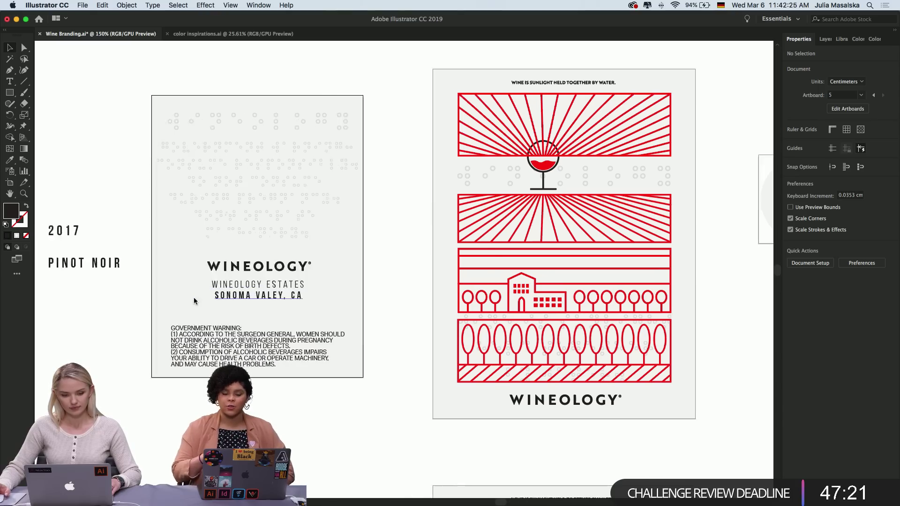
drag(145, 266, 321, 255)
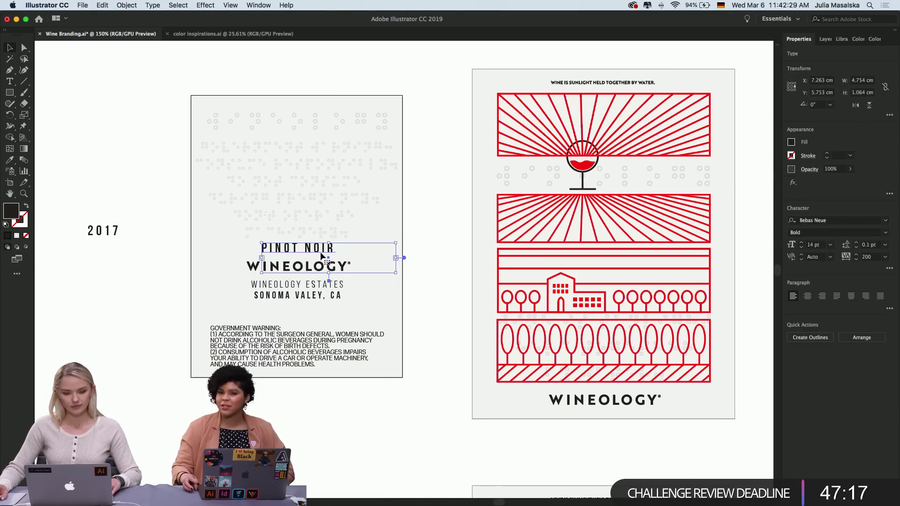
key(super+equal)
key(super+equal)
Match the PINOT NOIR text to the SONOMA VALEY, CA line's bold, centred 10 pt style using the Eyedropper
triple_click(311, 253)
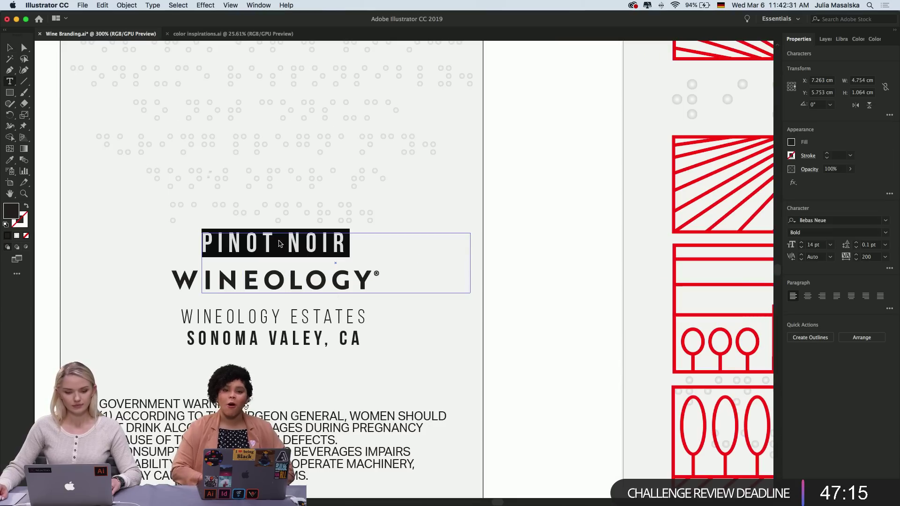
click(10, 161)
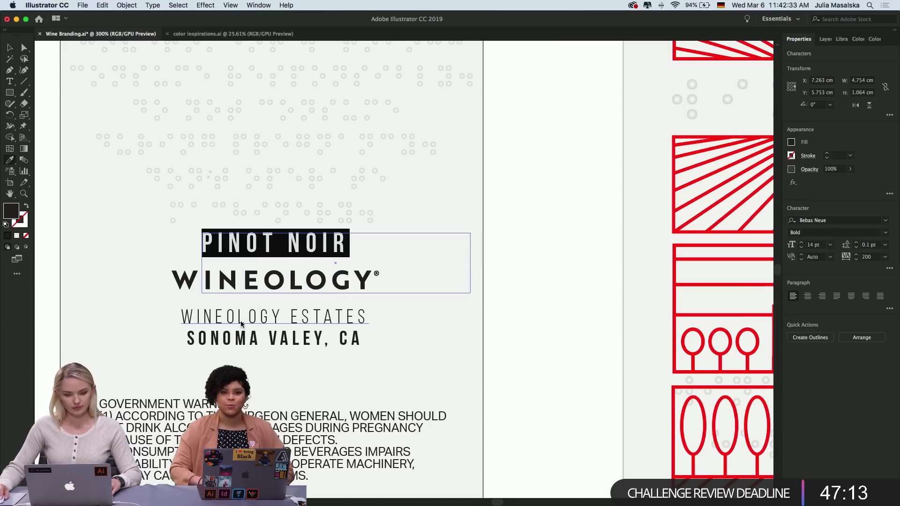
click(239, 336)
key(super+minus)
key(super+minus)
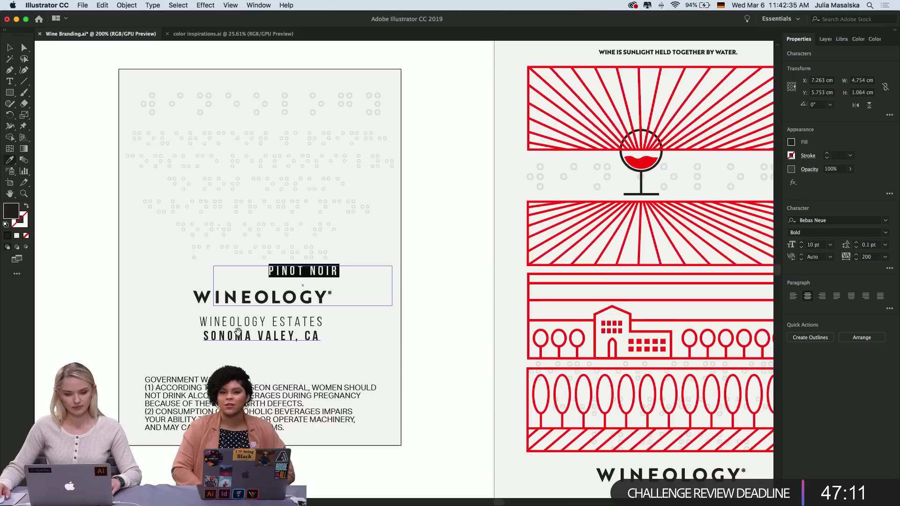
Centre the PINOT NOIR line horizontally over the Wineology logo on the back label
click(10, 47)
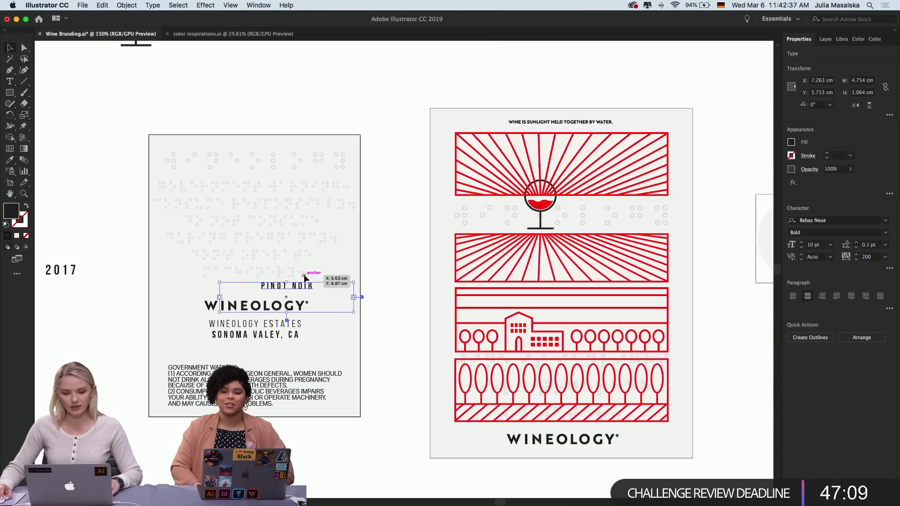
drag(305, 289, 272, 287)
key(Right)
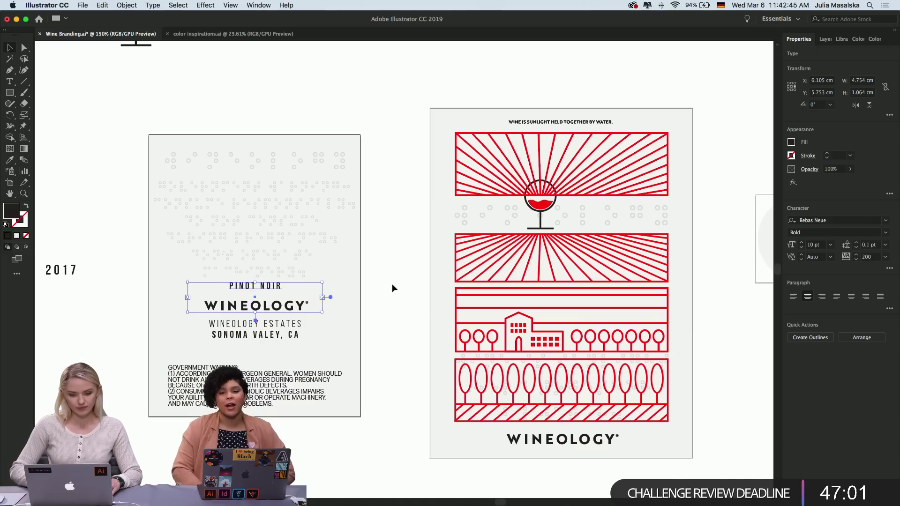
Try the PINOT NOIR line higher up among the lower braille rows, and return it to just above the logo
key(Up)
key(Up)
key(Up)
key(Up)
key(Up)
key(Up)
key(Up)
key(Up)
key(Up)
key(Up)
key(Up)
key(Up)
key(Up)
key(Up)
key(Up)
key(Up)
key(Up)
key(Down)
key(Down)
key(Down)
key(Down)
key(Down)
key(Down)
key(Down)
key(Down)
key(Down)
key(Down)
key(Down)
key(Down)
key(Down)
key(Down)
key(Down)
key(Down)
key(Down)
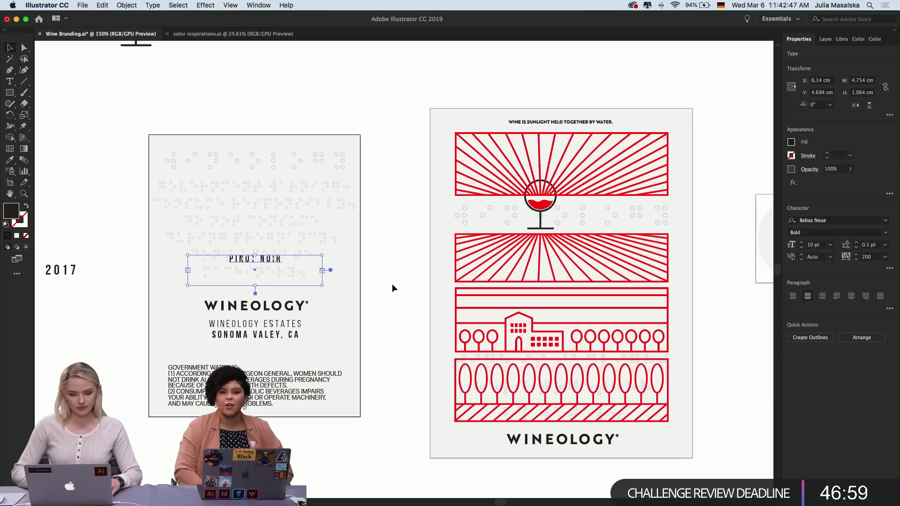
key(Up)
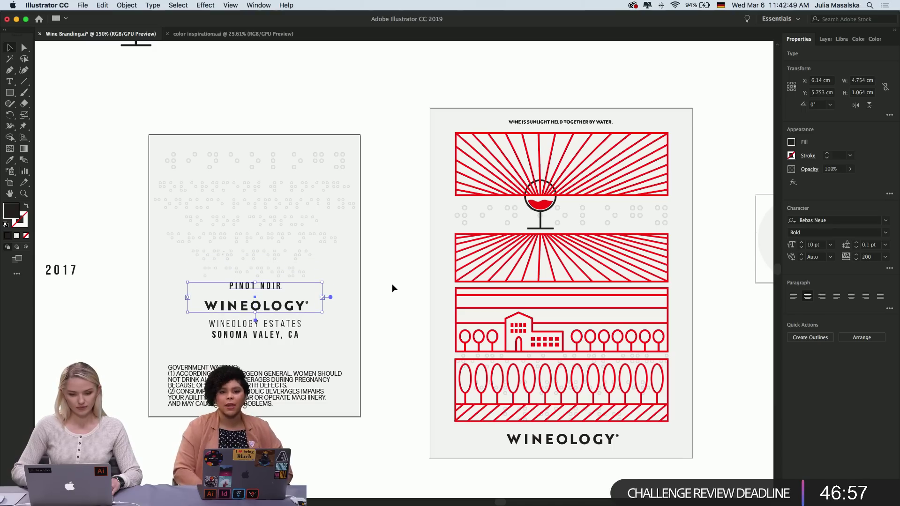
Nudge the Wineology logo together with the estate and location lines slightly down, away from the PINOT NOIR line
click(298, 333)
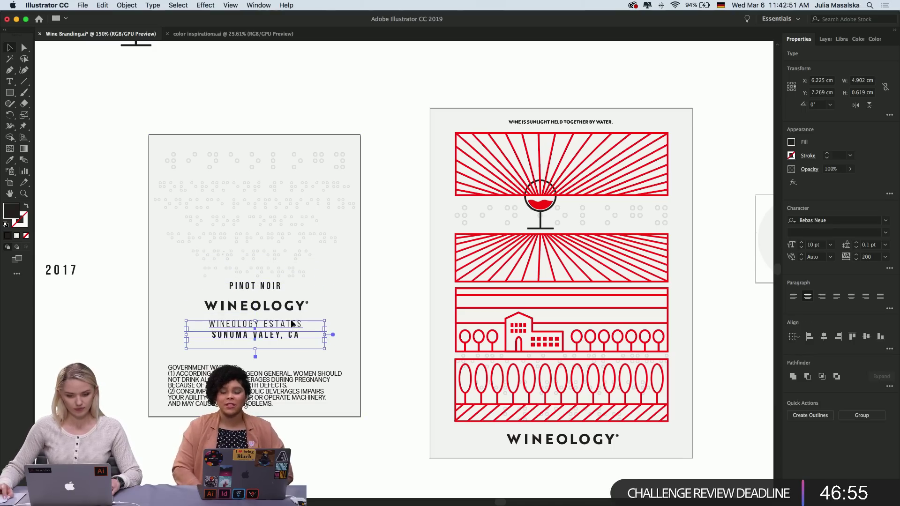
shift+click(289, 310)
key(Down)
key(Down)
key(Down)
key(Down)
key(Down)
key(Down)
key(Down)
key(Down)
key(Down)
key(Down)
key(Down)
key(Down)
key(Down)
key(Down)
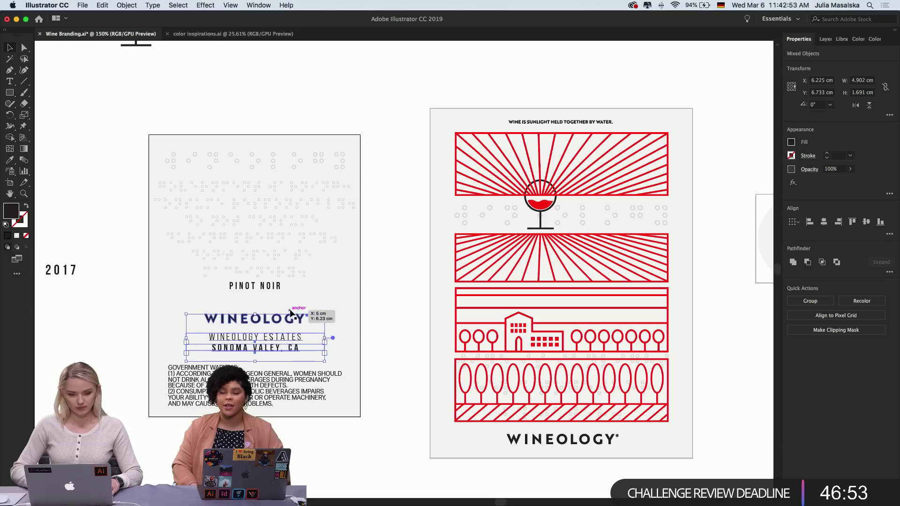
key(Up)
key(Up)
key(Up)
key(Up)
key(Up)
key(Up)
key(Up)
key(Up)
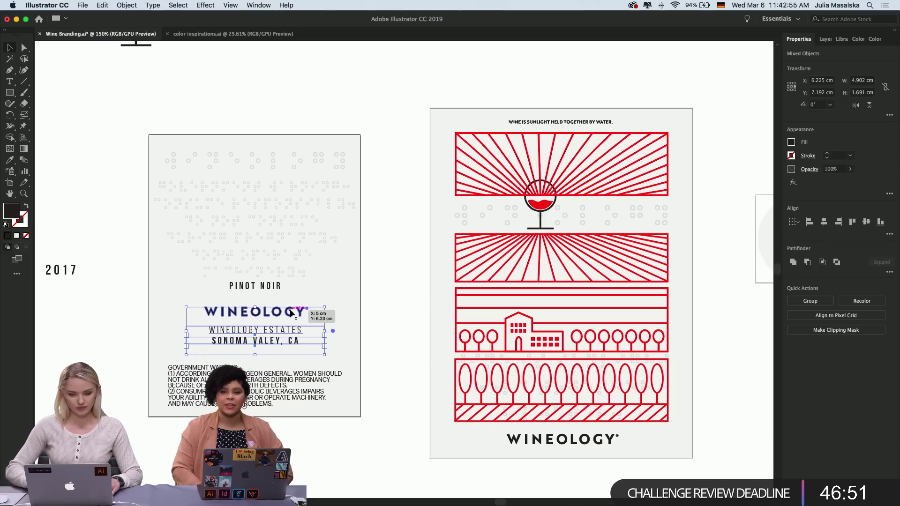
click(358, 319)
scroll(357, 318, down, 2)
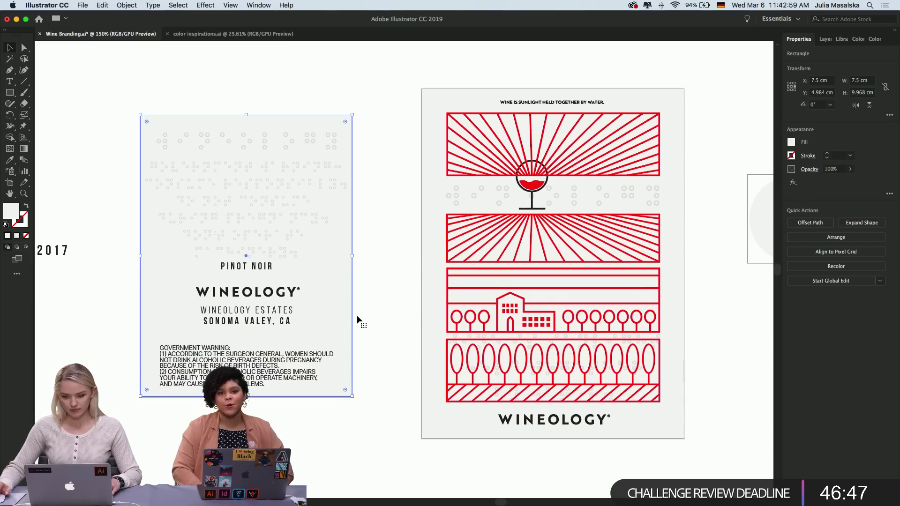
Nudge the PINOT NOIR line down, closer to the Wineology logo and clear of the braille
scroll(357, 319, down, 1)
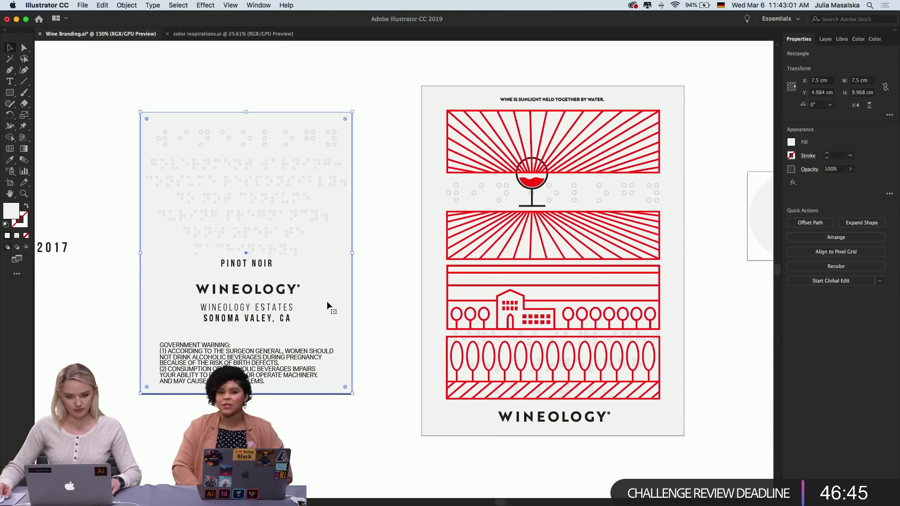
click(264, 265)
key(Down)
key(Down)
key(Down)
key(Down)
key(Down)
key(Down)
key(Down)
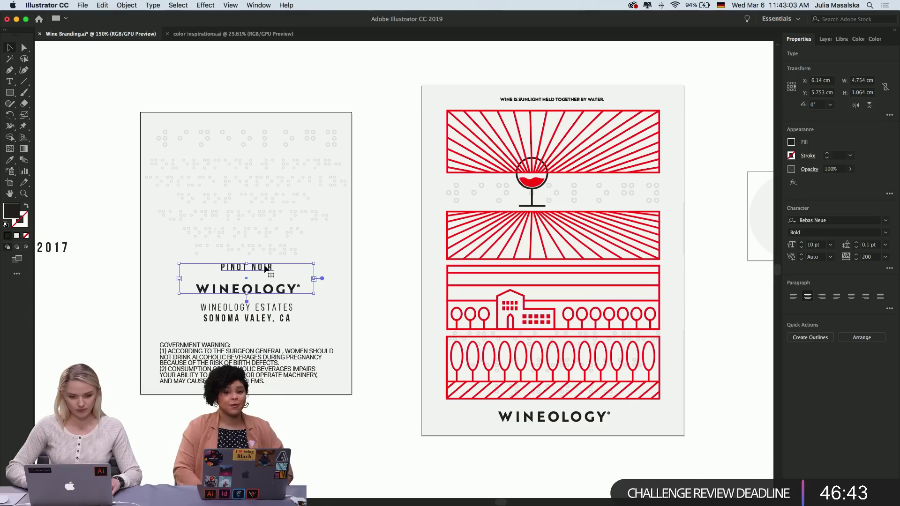
click(382, 263)
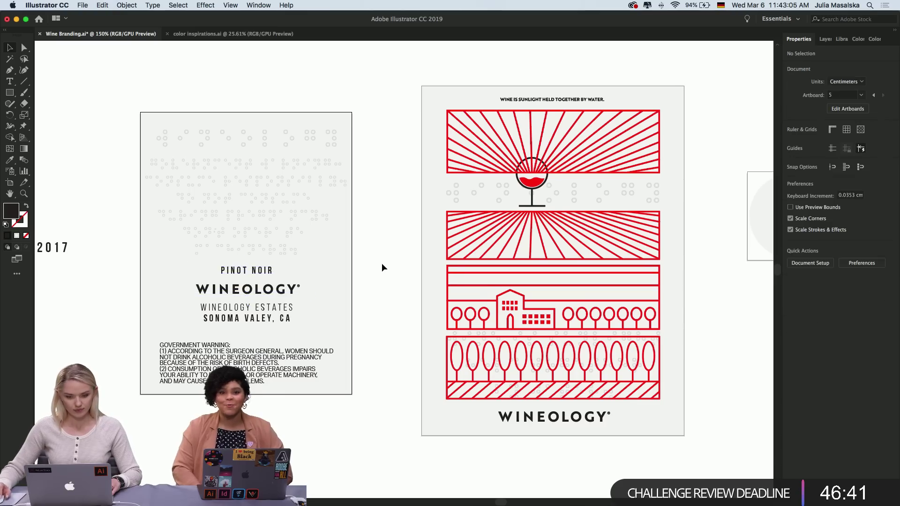
Move the 2017 text to the front label's lower left corner, beside the Wineology logo
scroll(381, 262, left, 3)
drag(117, 245, 311, 286)
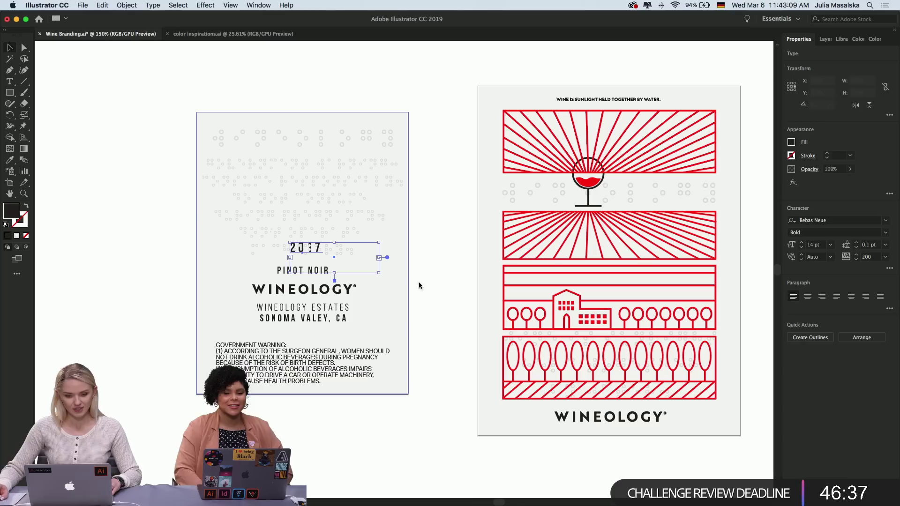
drag(318, 255, 528, 425)
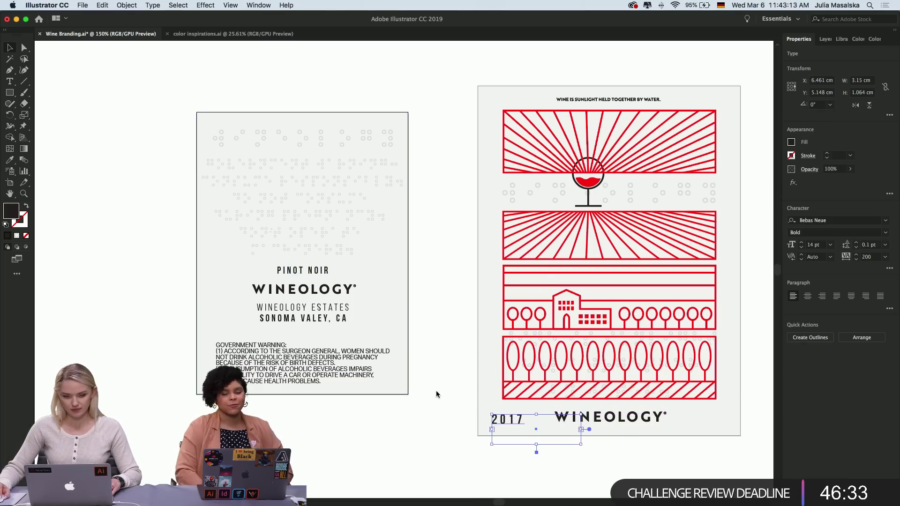
Copy the PINOT NOIR line over to the front label's lower left edge and convert the copy to outlines
scroll(436, 390, right, 4)
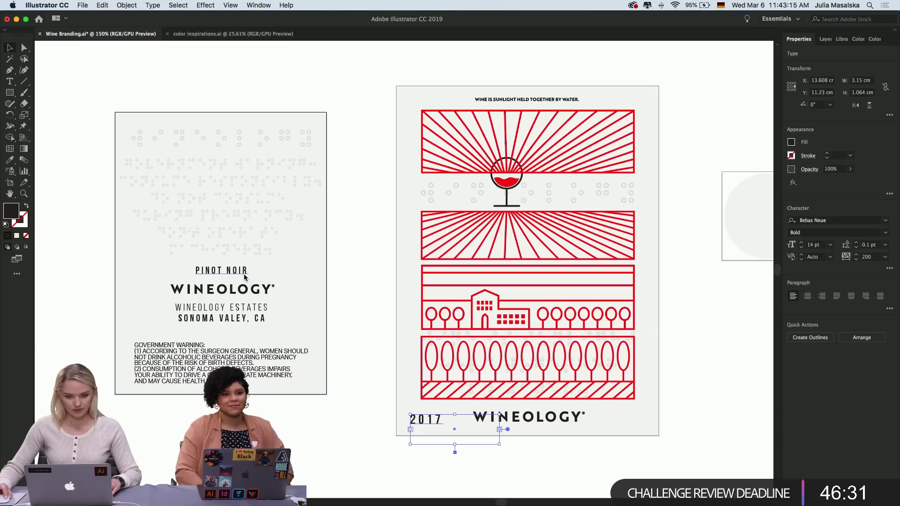
drag(244, 278, 384, 389)
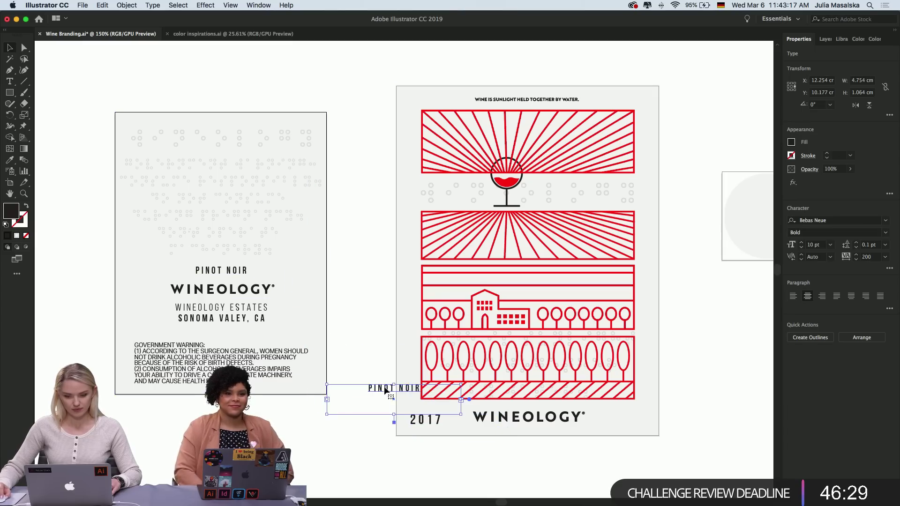
right_click(383, 389)
click(399, 396)
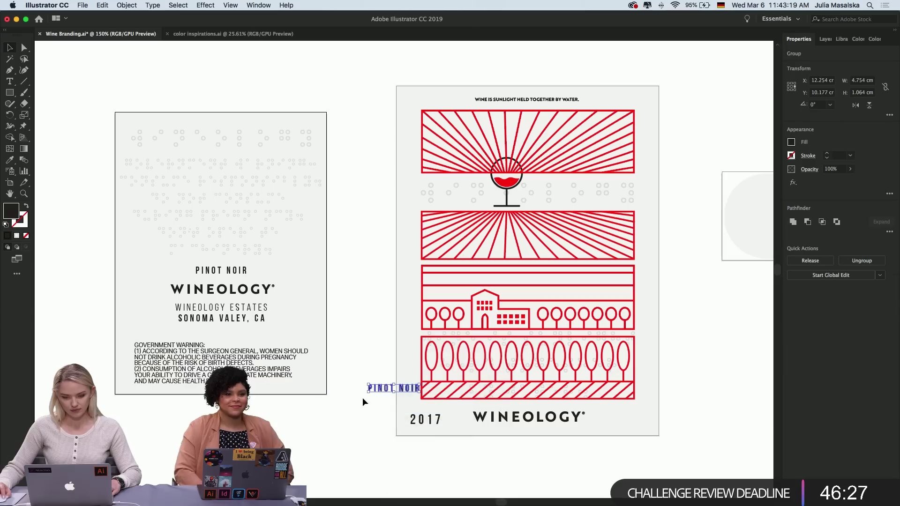
Rotate the outlined PINOT NOIR copy 90° and place it in the front label's right margin beside the landscape panels
drag(366, 395, 655, 304)
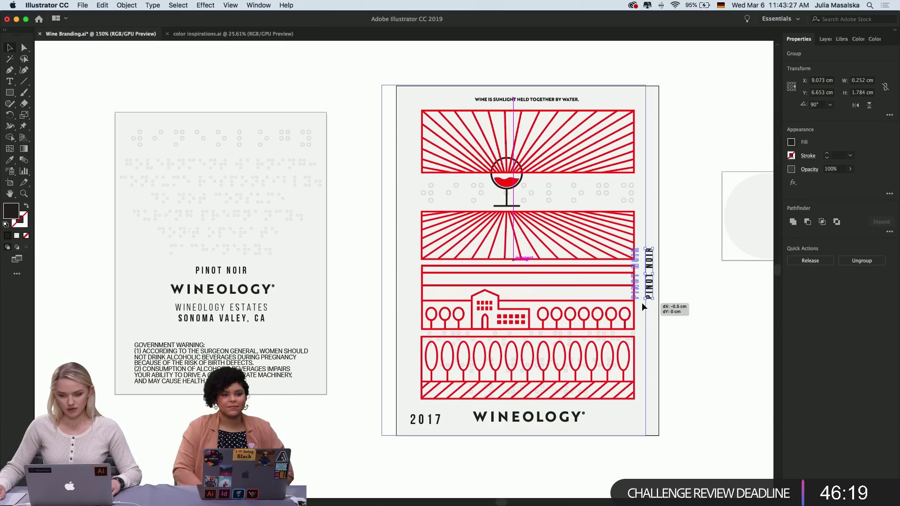
shift+click(642, 302)
shift+click(643, 307)
scroll(643, 305, up, 4)
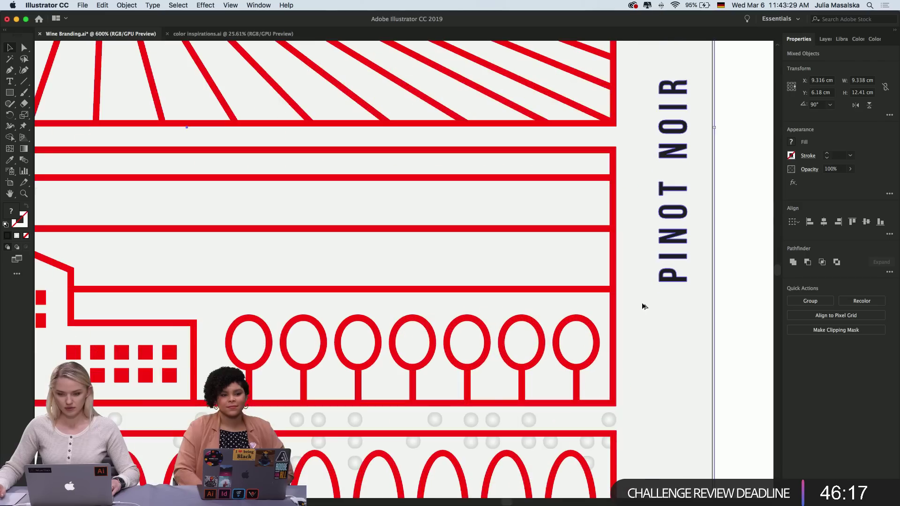
scroll(650, 336, down, 1)
scroll(653, 338, down, 3)
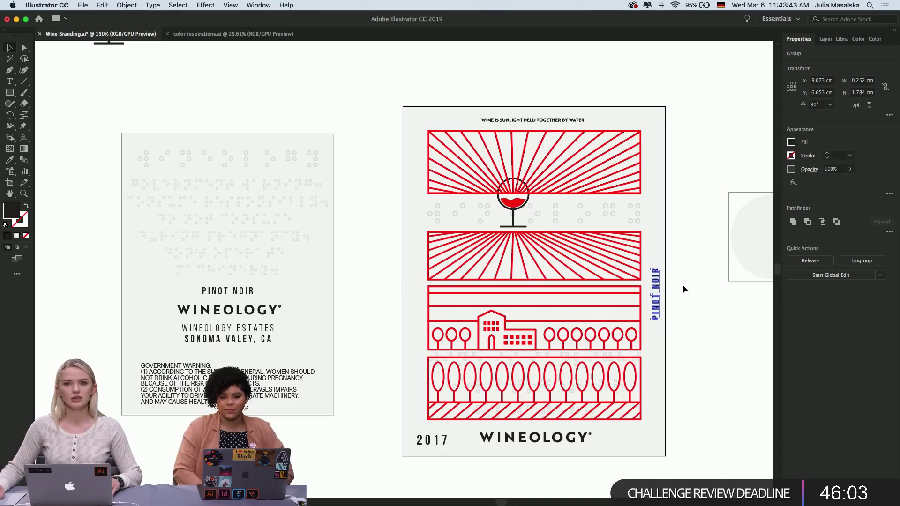
scroll(682, 285, up, 2)
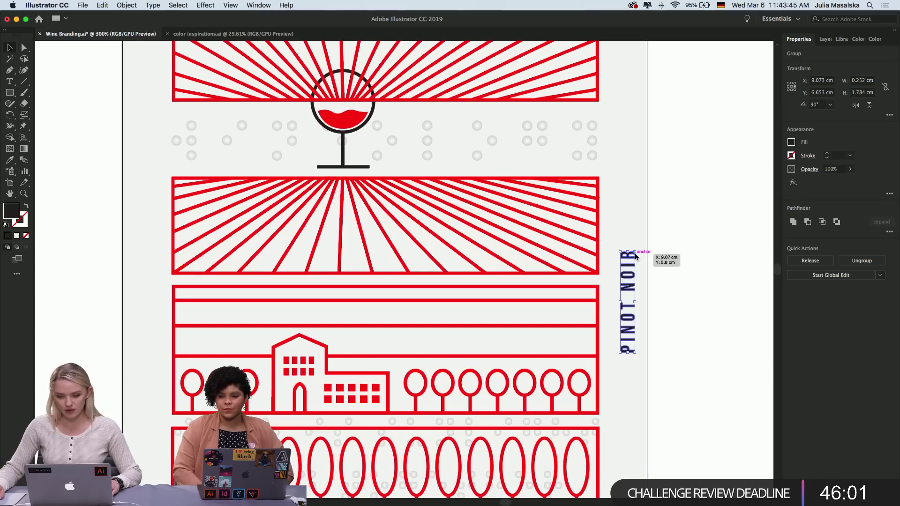
click(637, 215)
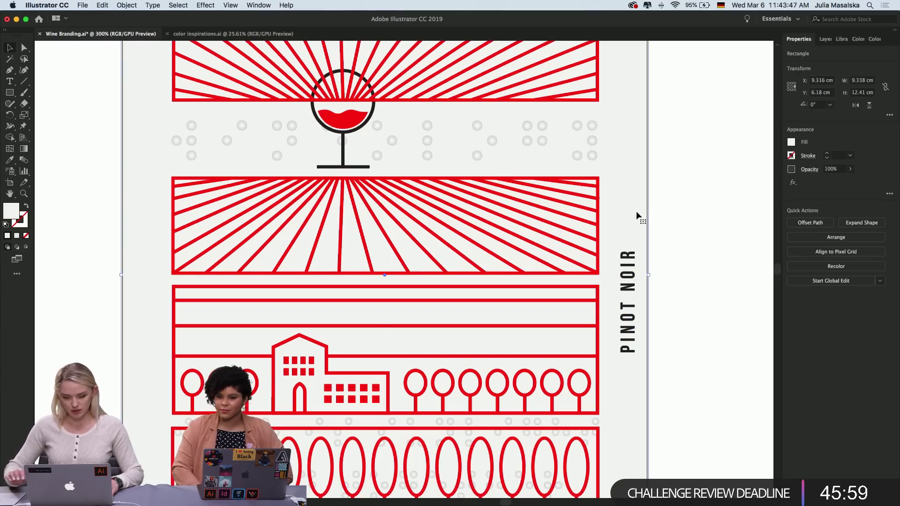
key(super+shift+a)
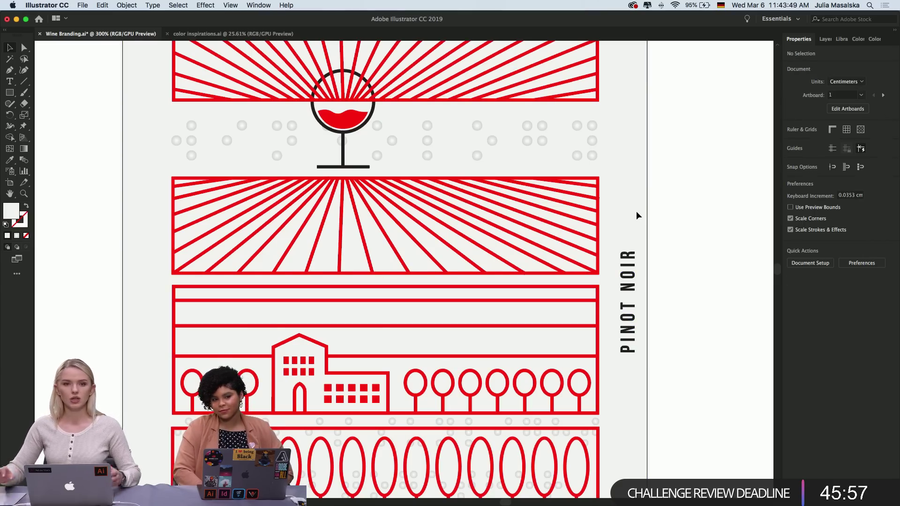
Rotate the outlined PINOT NOIR copy back to horizontal and place it beside the wine glass's stem, above the second sunray panel
key(super+alt+0)
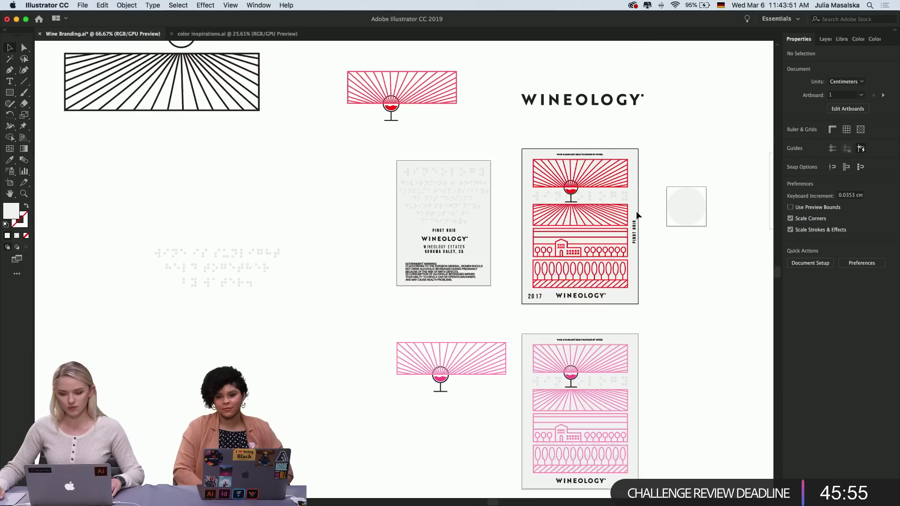
key(super+0)
scroll(636, 210, down, 1)
scroll(636, 211, right, 2)
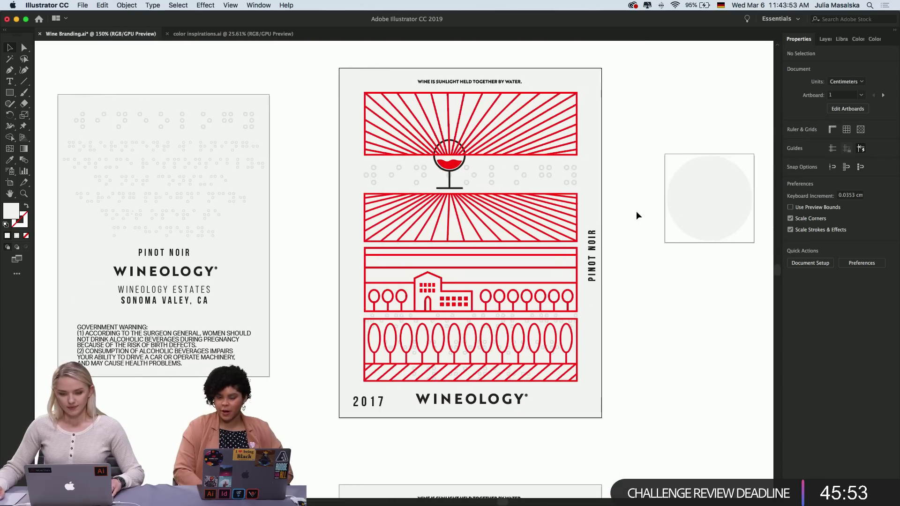
scroll(618, 231, up, 1)
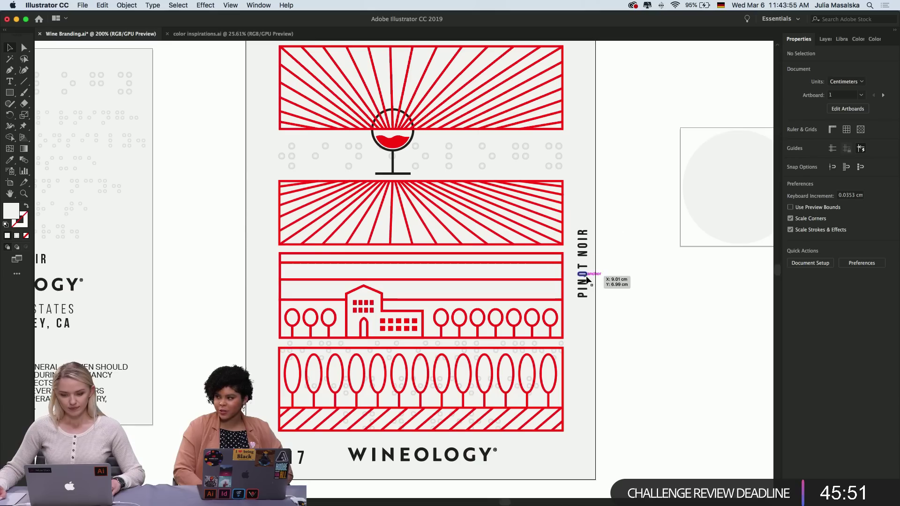
click(586, 277)
drag(592, 230, 512, 176)
click(624, 217)
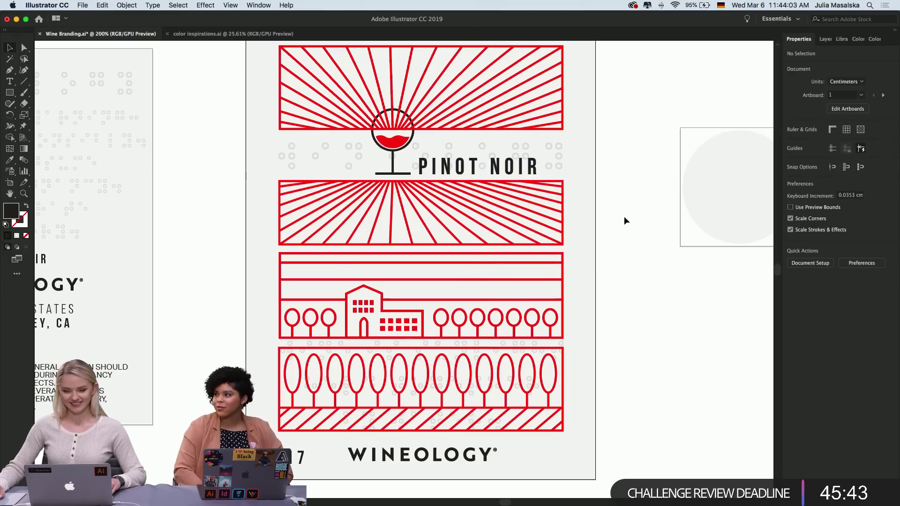
Recolor the front label's PINOT NOIR outlines red by sampling the sunray panel with the Eyedropper
key(super+minus)
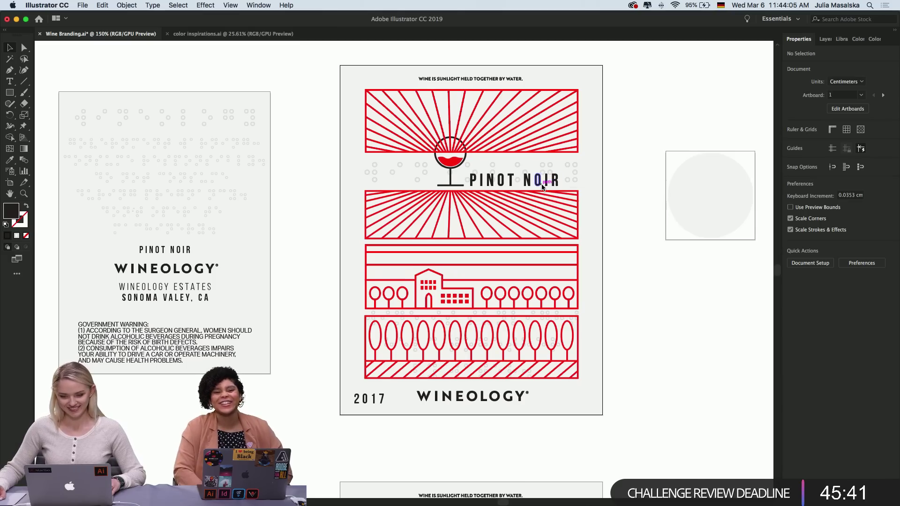
click(556, 184)
key(i)
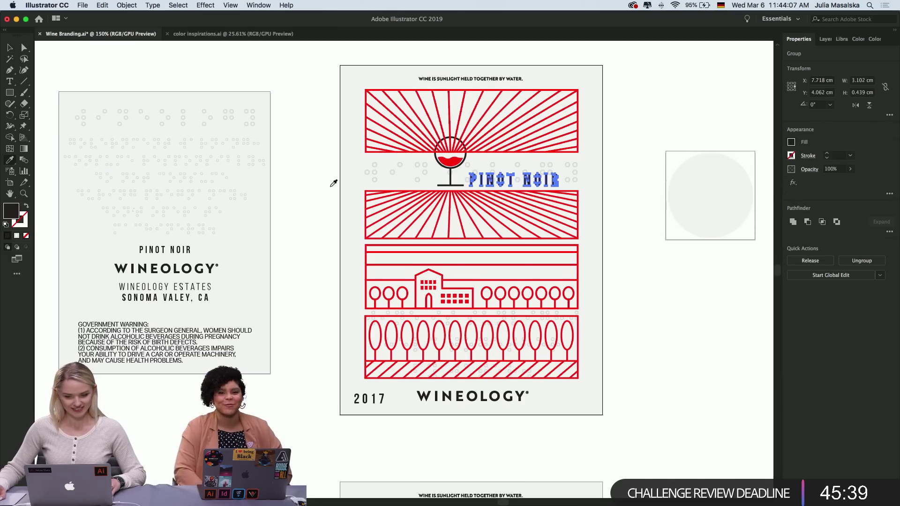
click(404, 192)
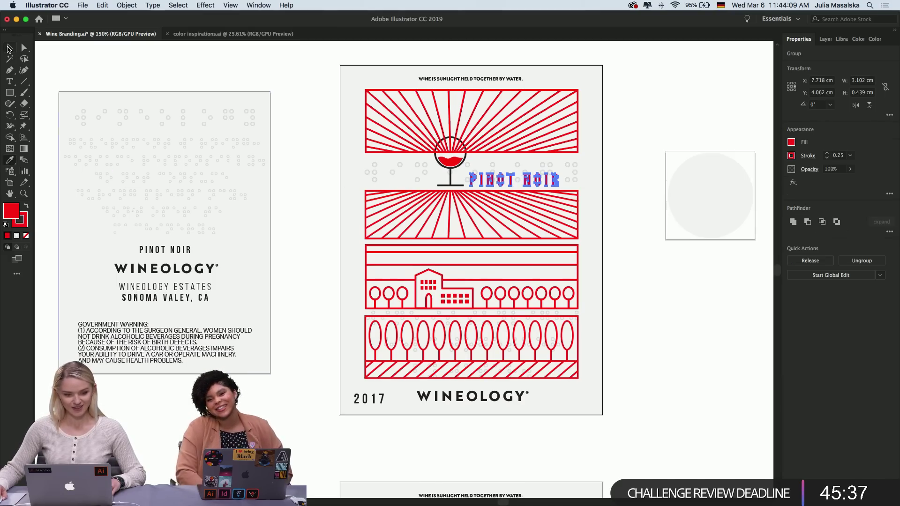
click(9, 48)
click(630, 210)
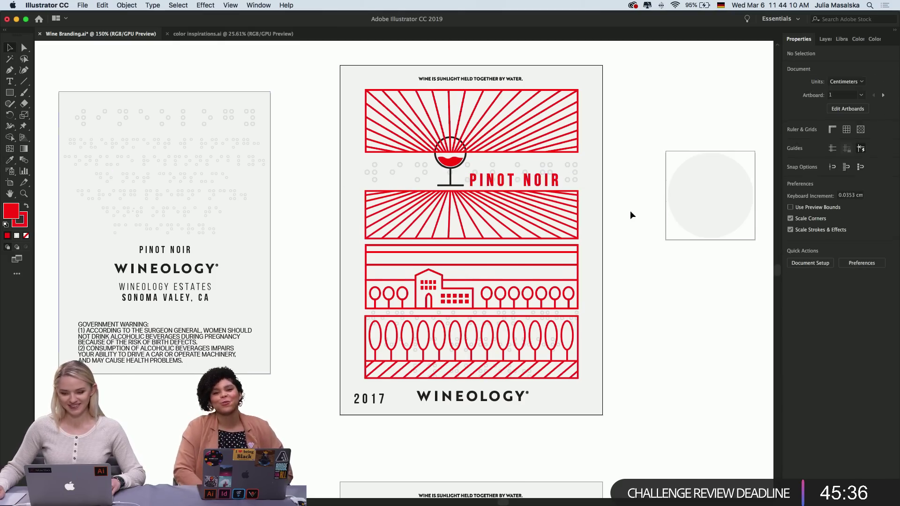
Move the red PINOT NOIR into the winery panel's stripe above the right-hand trees and scale it to about 2.54 cm wide
click(531, 186)
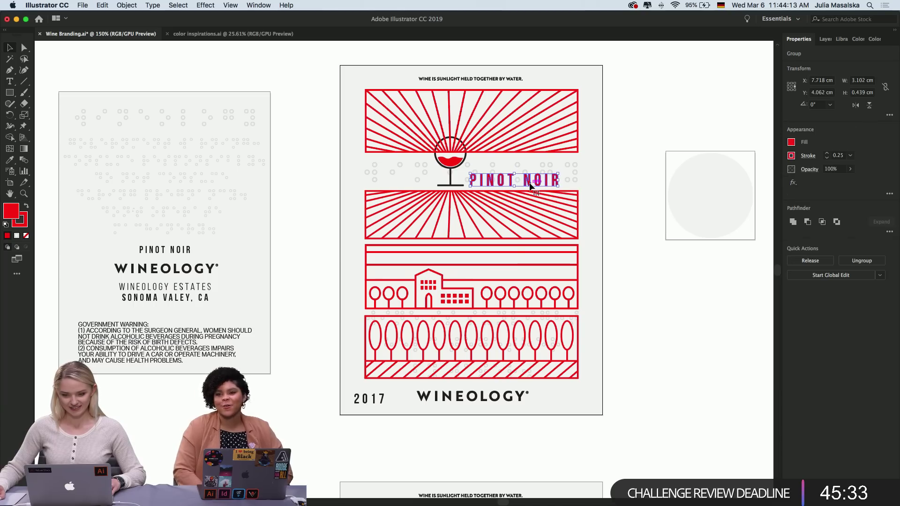
drag(531, 186, 547, 278)
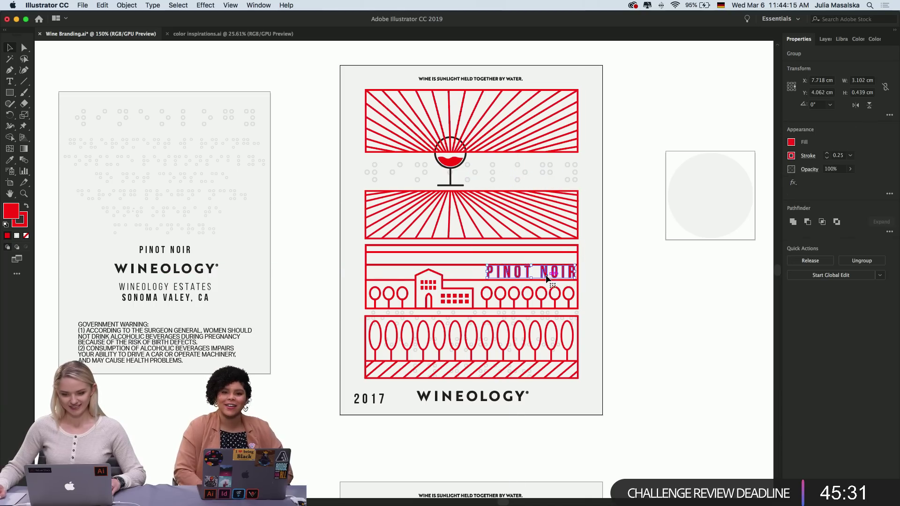
scroll(546, 274, up, 5)
drag(304, 277, 339, 274)
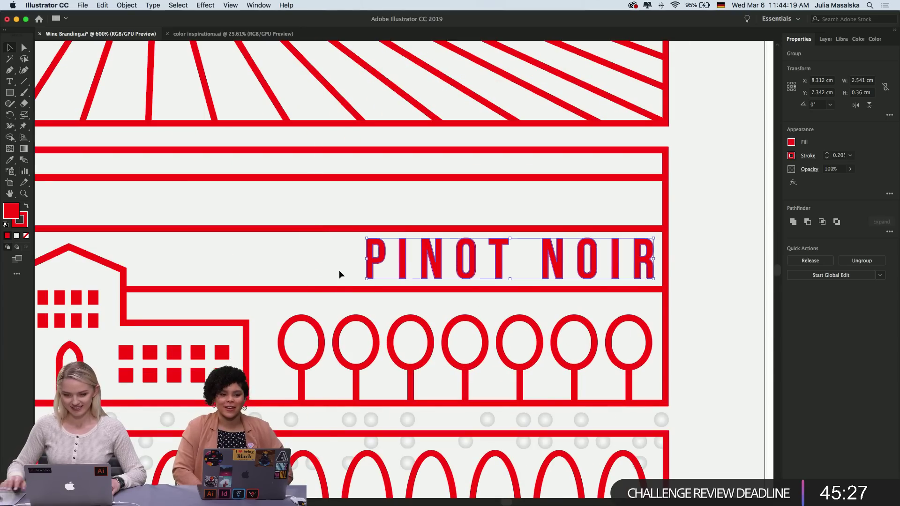
click(716, 298)
scroll(717, 298, down, 3)
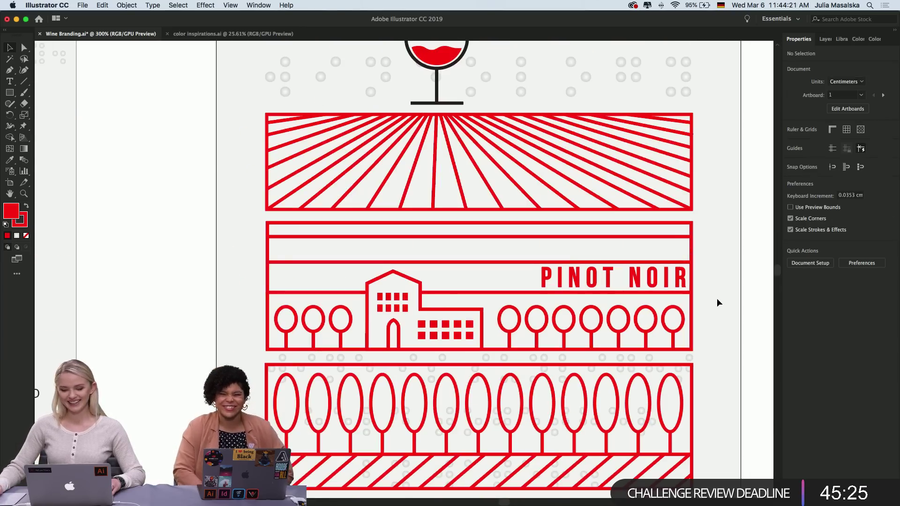
scroll(717, 303, down, 3)
scroll(718, 302, right, 5)
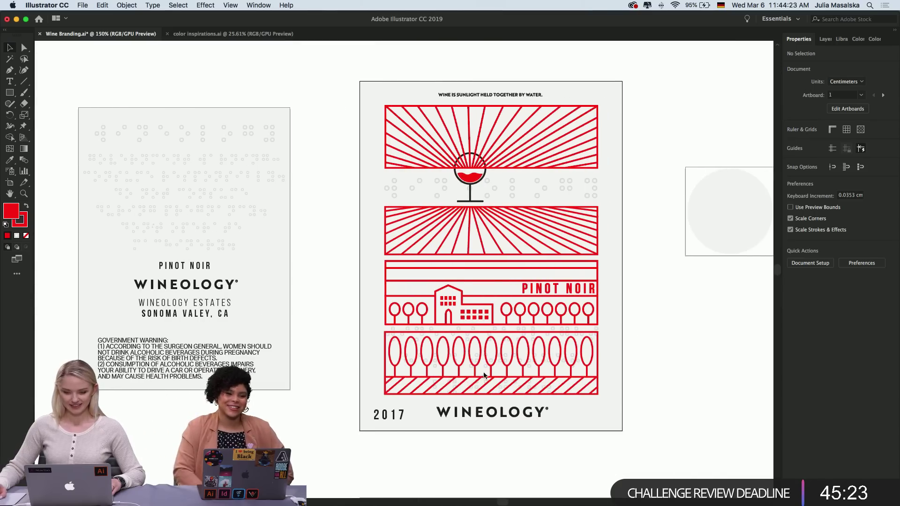
Check the front label's 2017 text, the WINEOLOGY ESTATES line in the label copy notes, and the back label's SONOMA VALEY, CA character settings
click(389, 421)
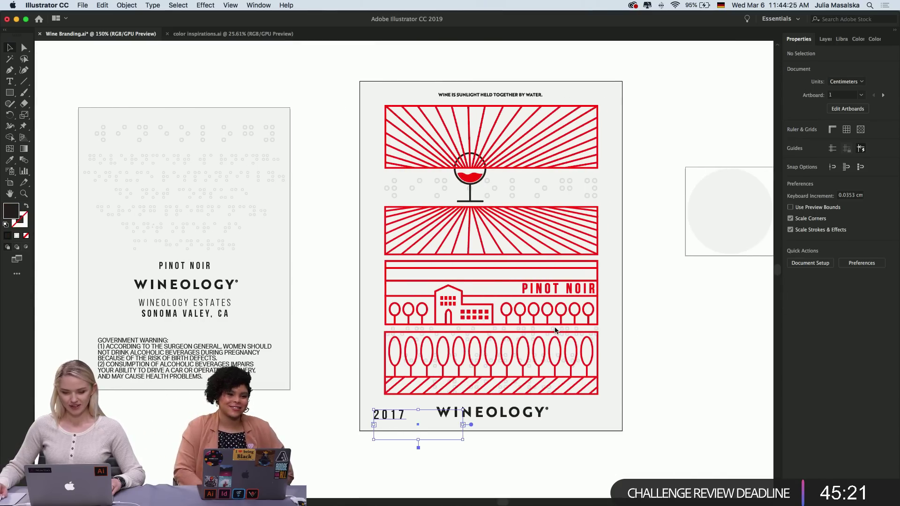
click(629, 293)
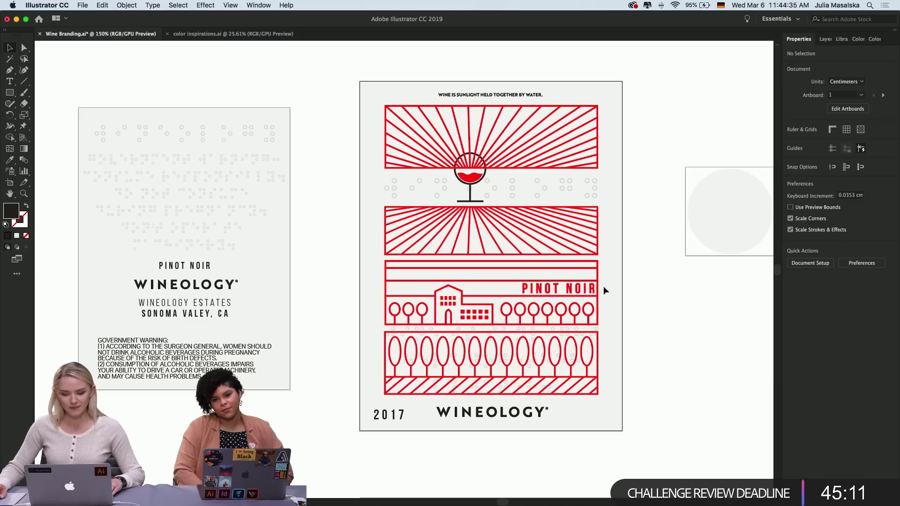
scroll(567, 289, up, 1)
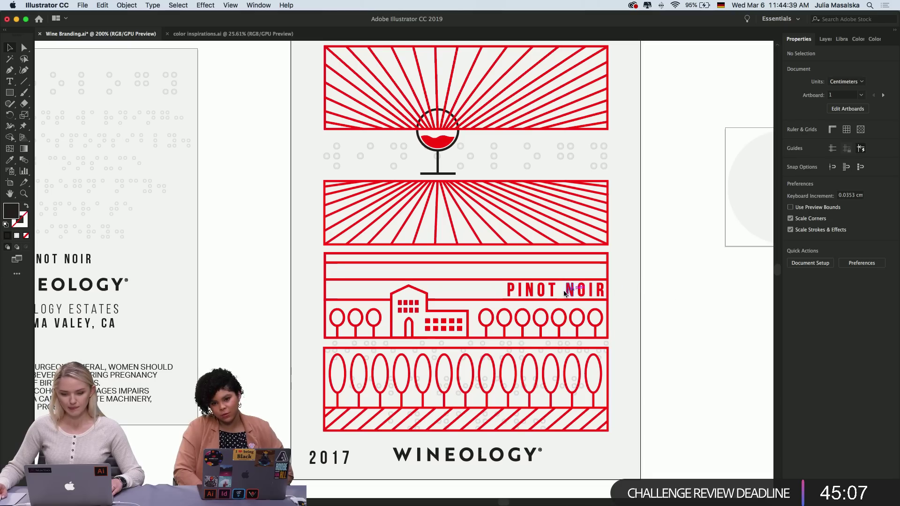
scroll(566, 294, down, 5)
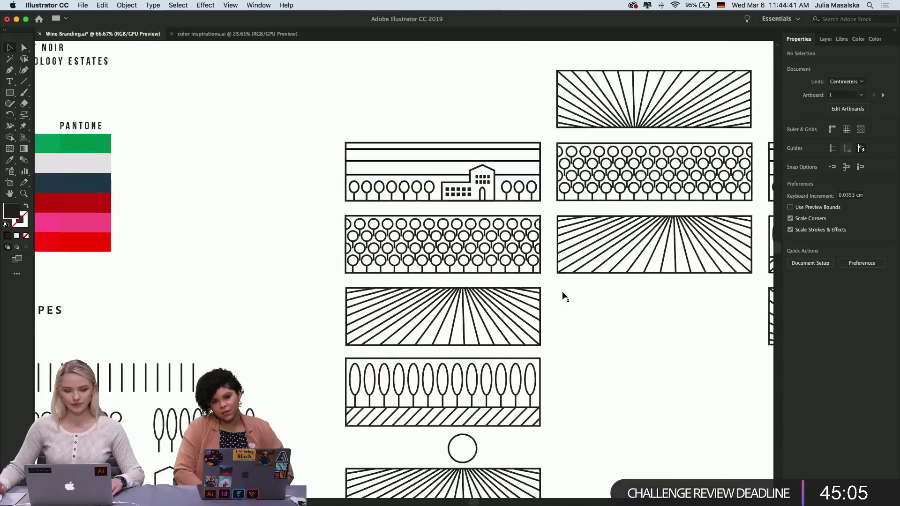
scroll(565, 297, up, 3)
scroll(565, 297, left, 5)
click(335, 207)
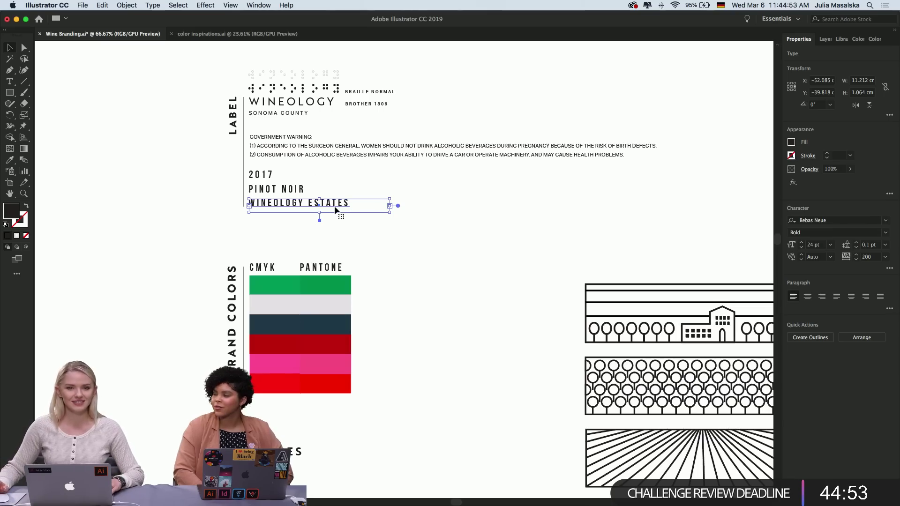
scroll(335, 210, down, 7)
scroll(336, 210, right, 8)
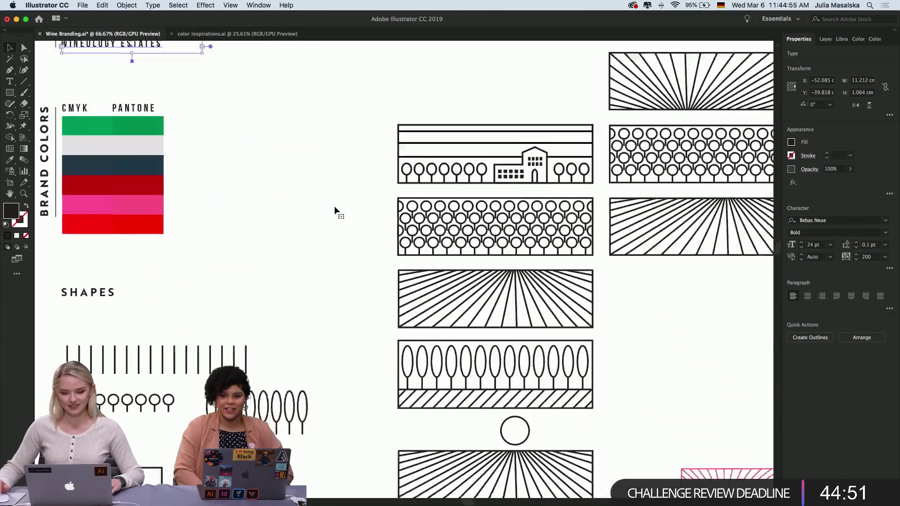
scroll(335, 210, down, 15)
scroll(335, 209, right, 15)
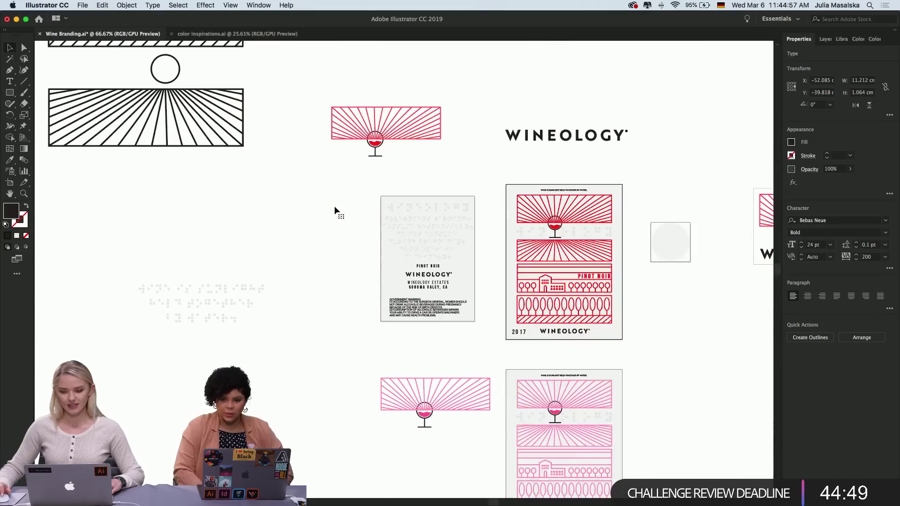
click(340, 234)
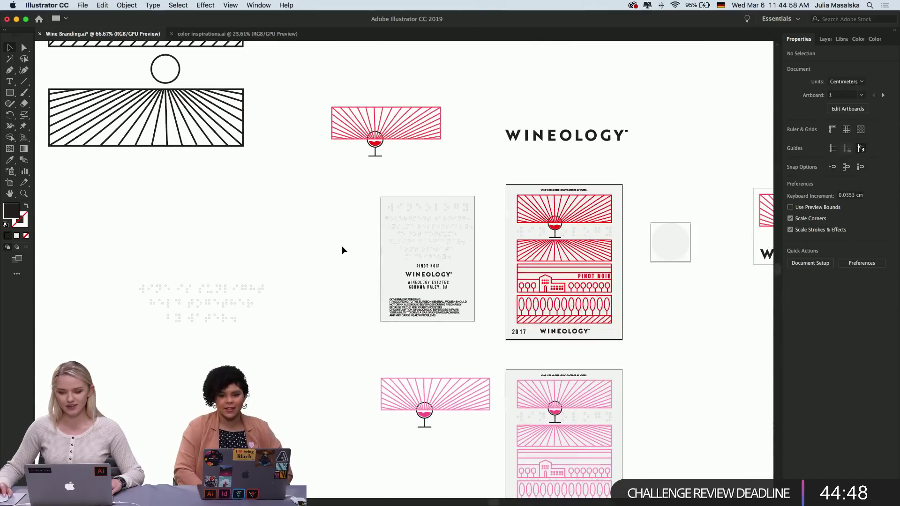
click(424, 287)
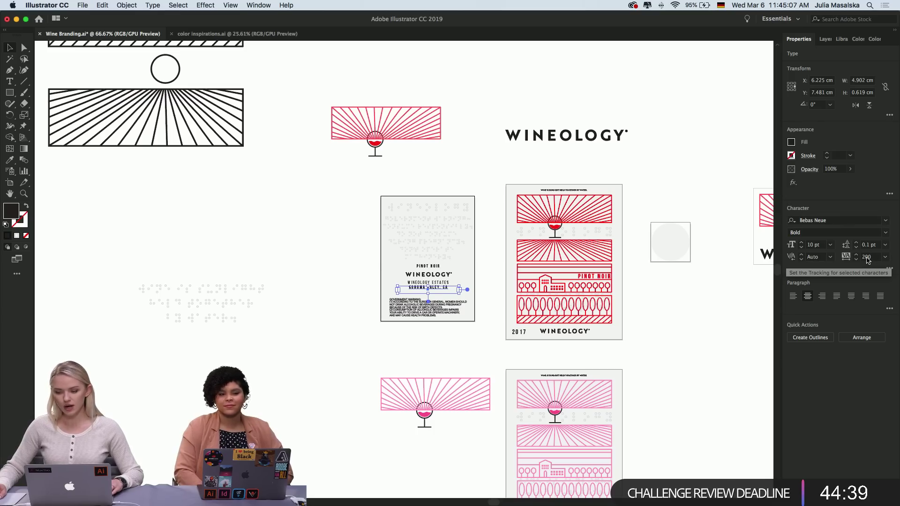
click(490, 265)
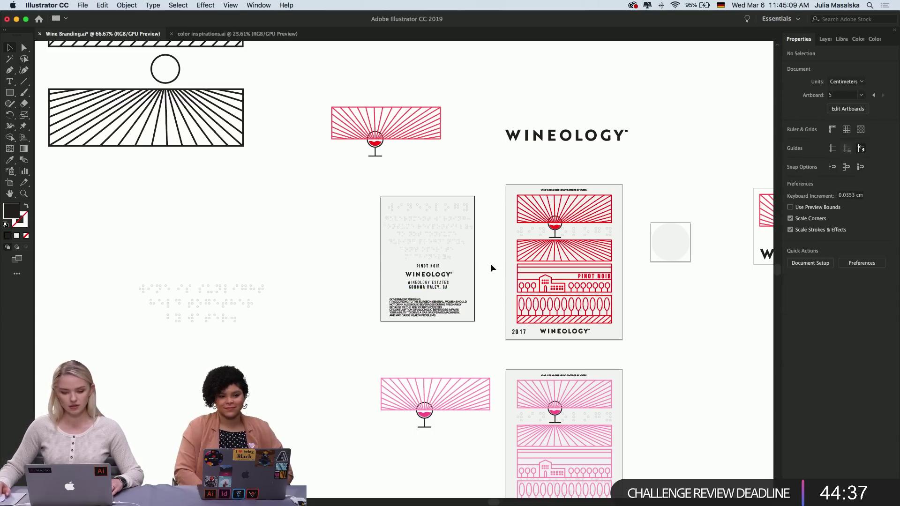
Examine the back label's braille and text layout up close and next to the front label
scroll(491, 267, up, 5)
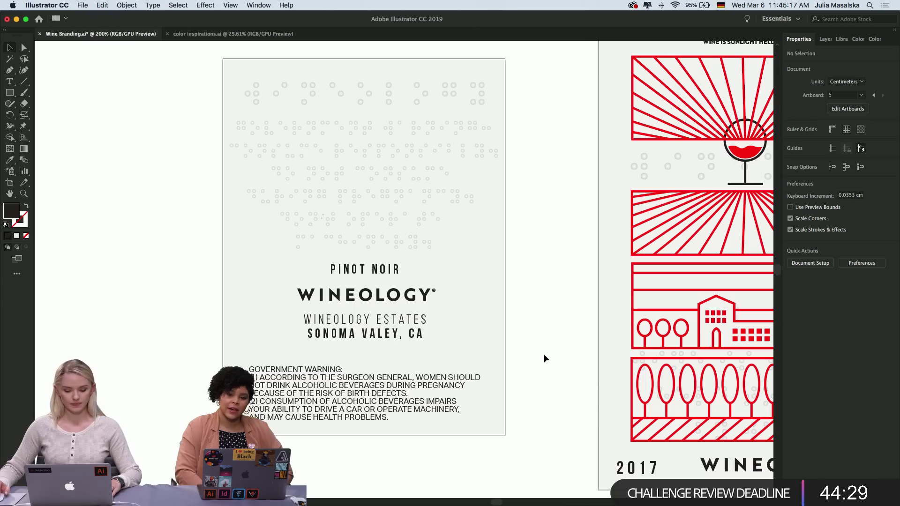
scroll(544, 354, down, 1)
scroll(544, 358, down, 1)
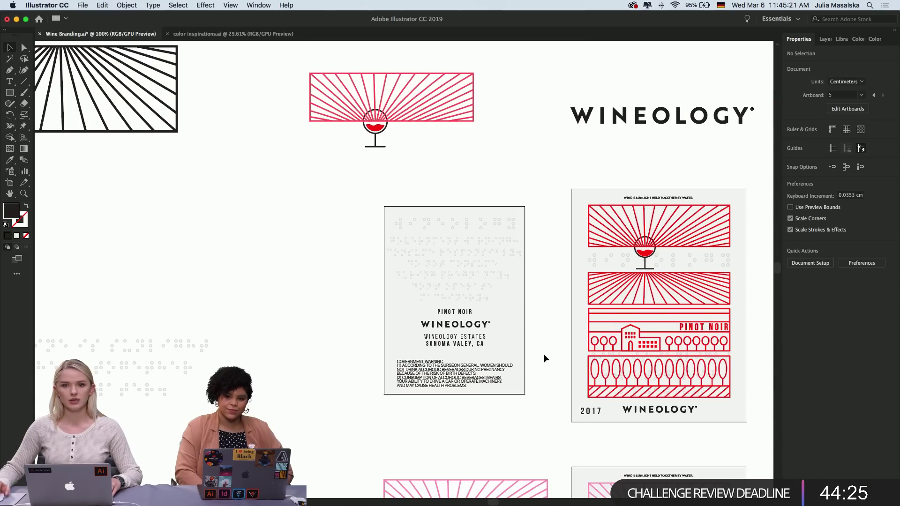
scroll(544, 356, up, 2)
scroll(544, 356, down, 2)
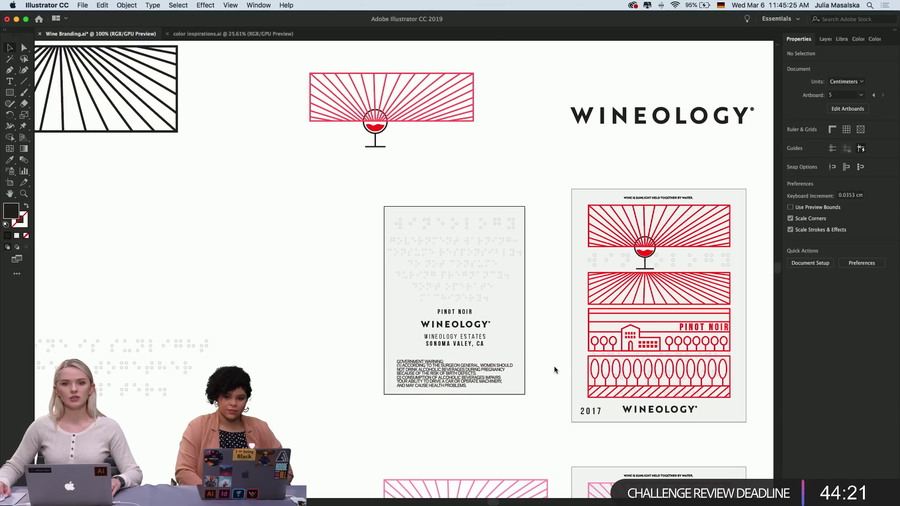
scroll(555, 370, down, 2)
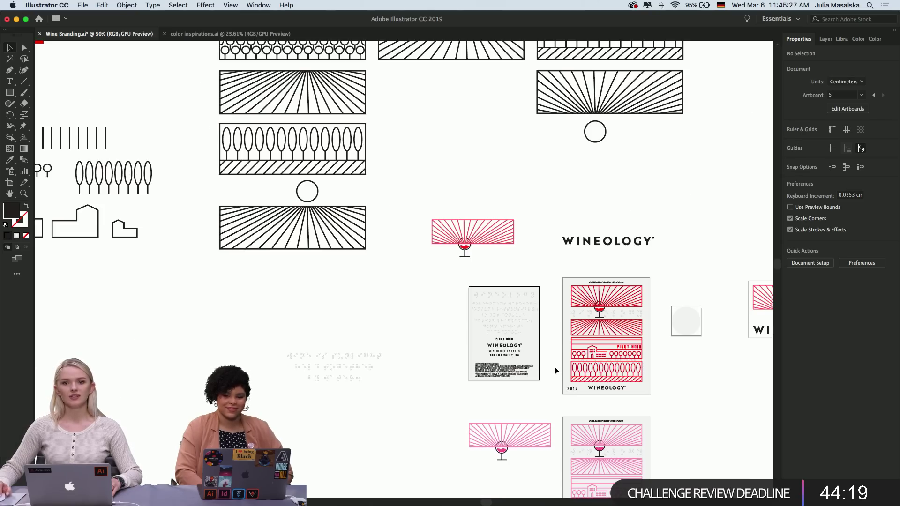
scroll(554, 371, up, 4)
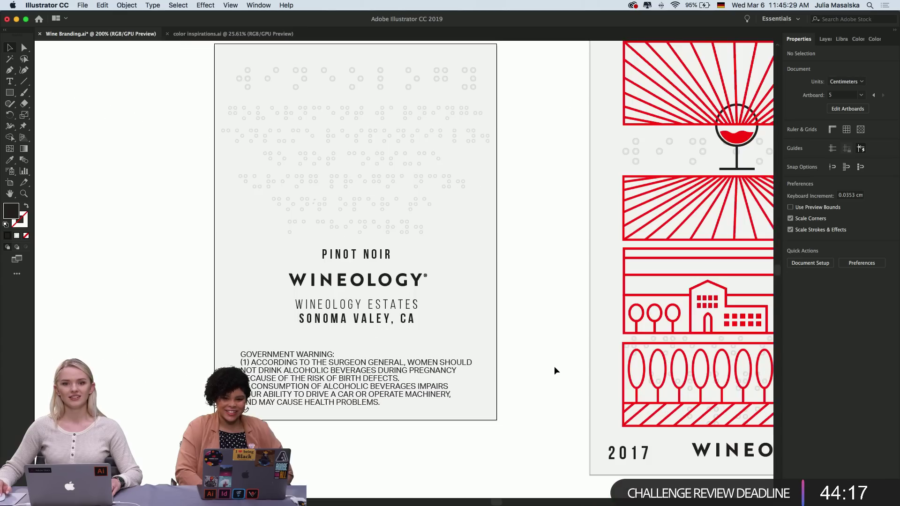
scroll(554, 370, left, 3)
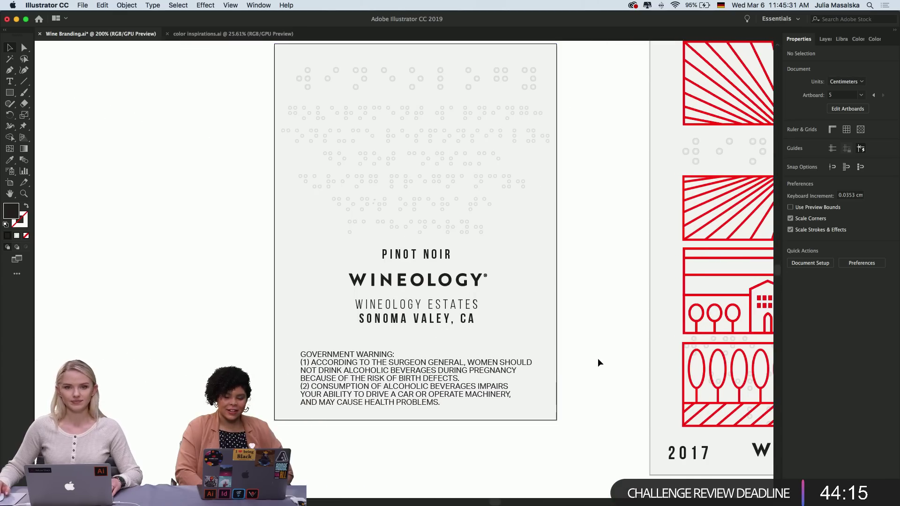
scroll(597, 360, down, 1)
scroll(598, 359, up, 1)
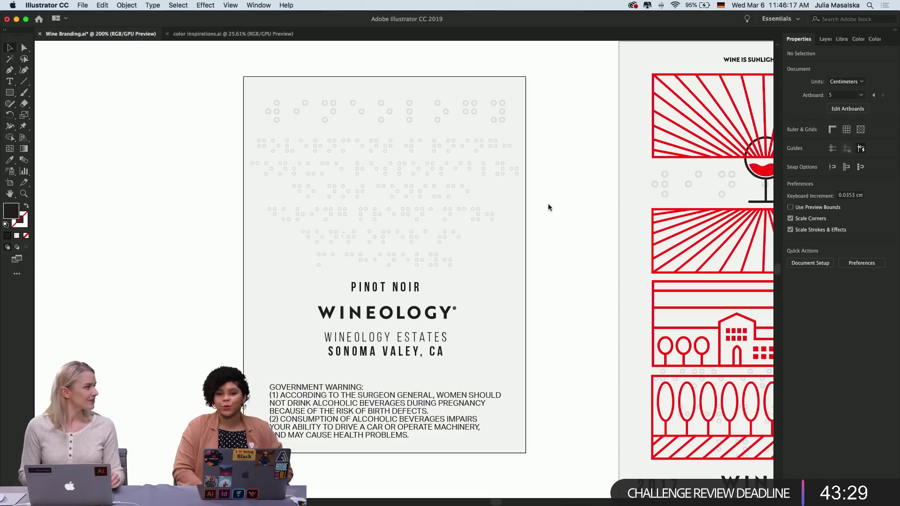
Switch to Safari, search Google for "braille book" and move the browser window higher on the screen
mouse_move(516, 503)
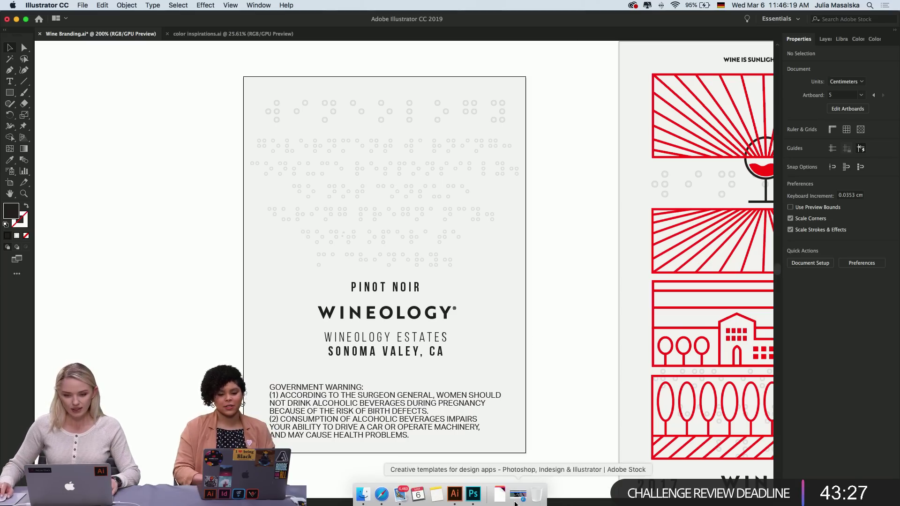
click(381, 494)
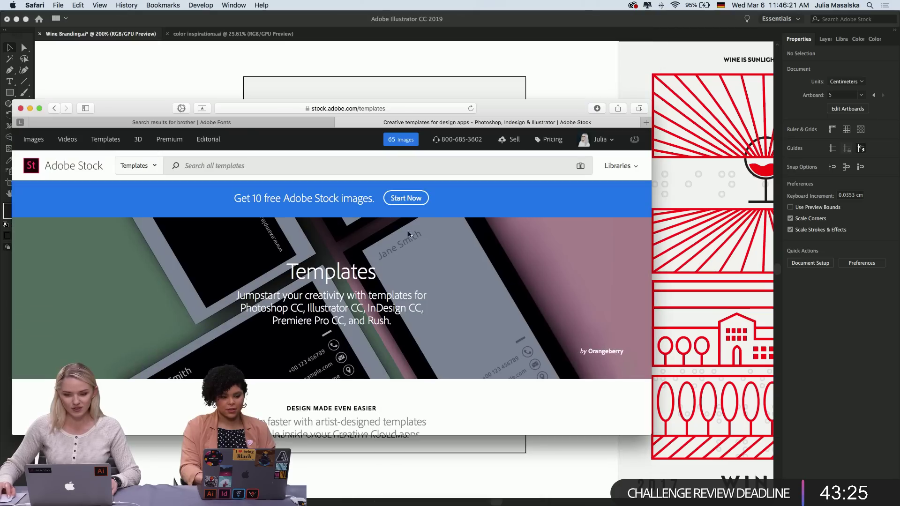
click(336, 108)
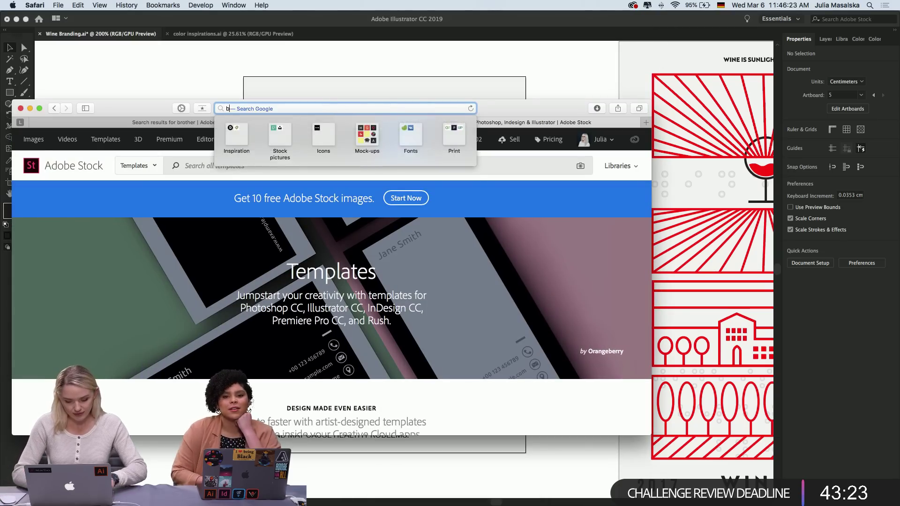
text(braille book)
key(Return)
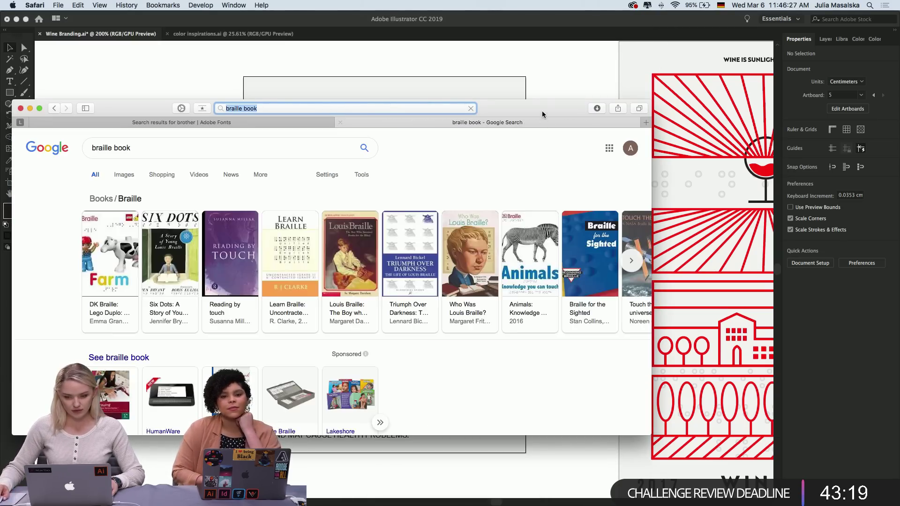
drag(542, 110, 562, 22)
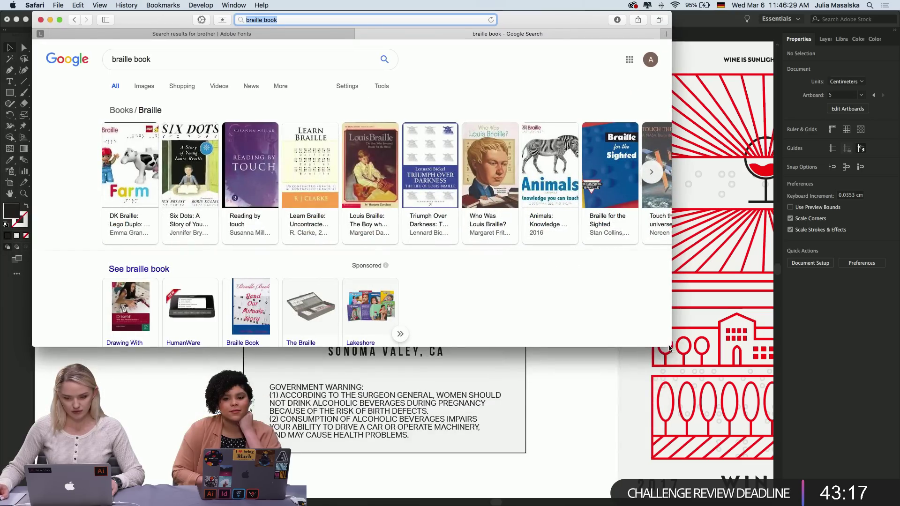
Enlarge the browser window and browse the image results for "braille book"
drag(669, 348, 671, 375)
click(143, 86)
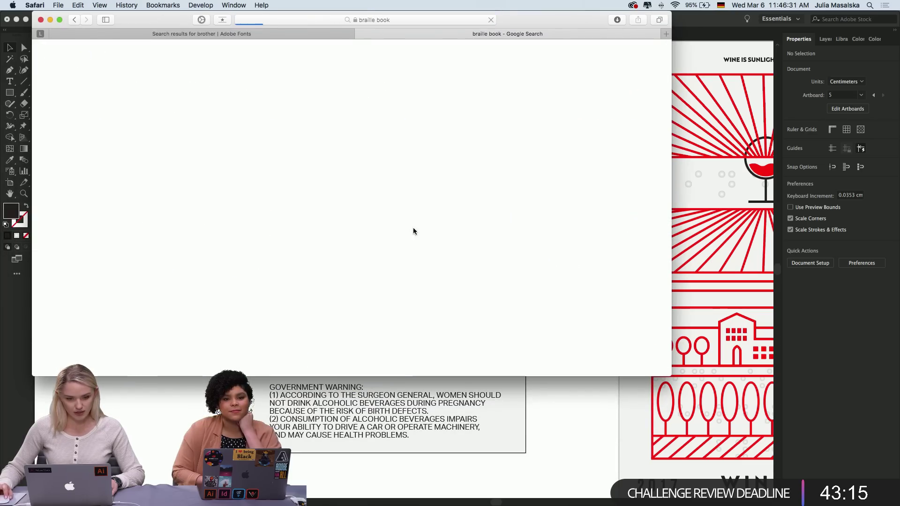
scroll(513, 257, down, 3)
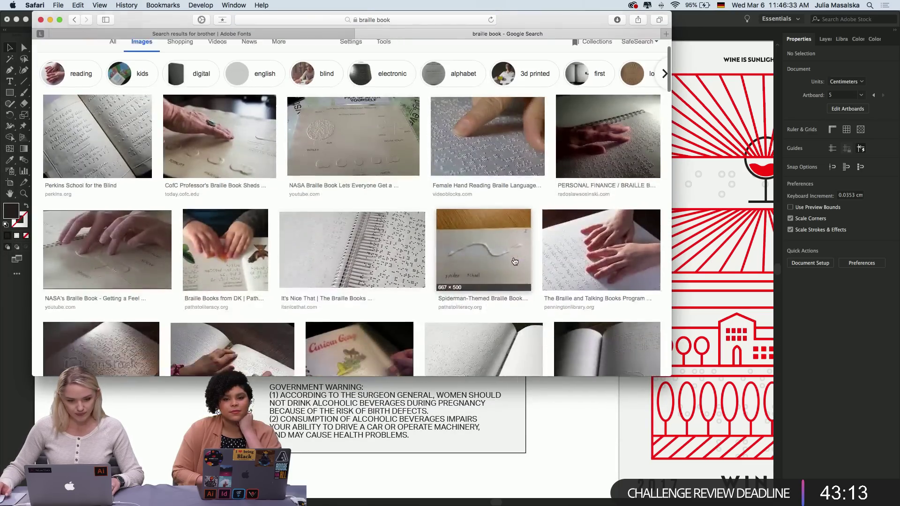
scroll(514, 261, down, 5)
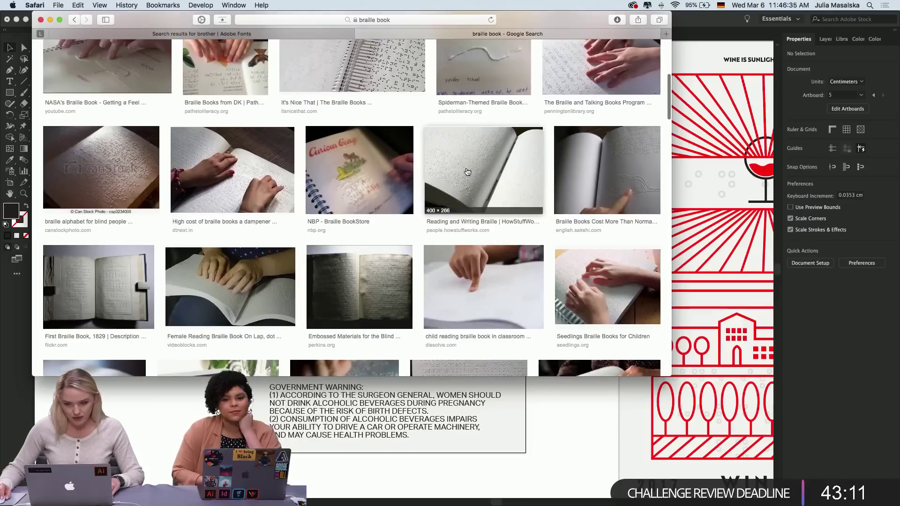
Examine the HowStuffWorks open braille book photo and two related photos of embossed pages, and minimize the browser to return to Illustrator
click(468, 172)
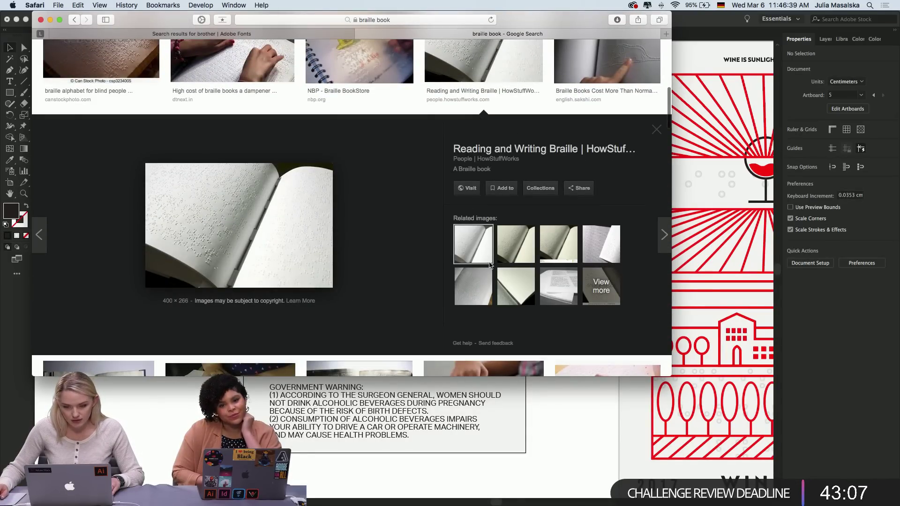
click(479, 286)
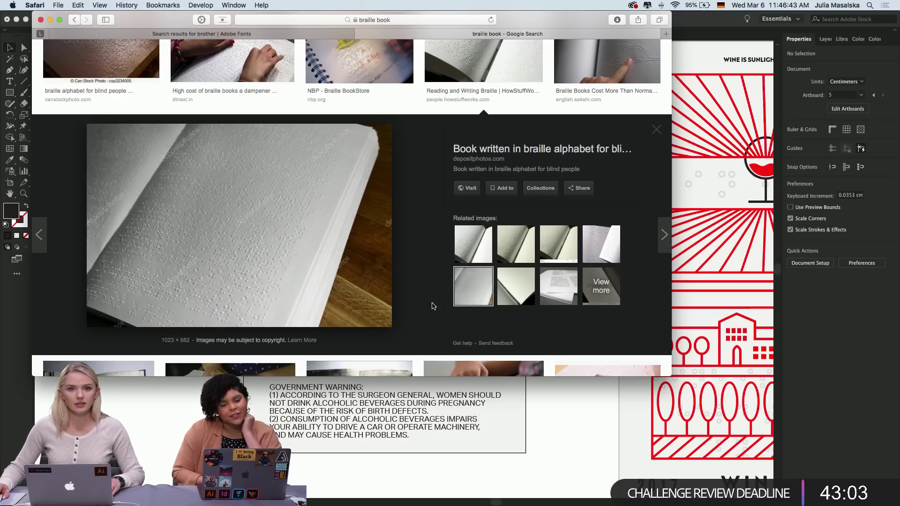
click(593, 249)
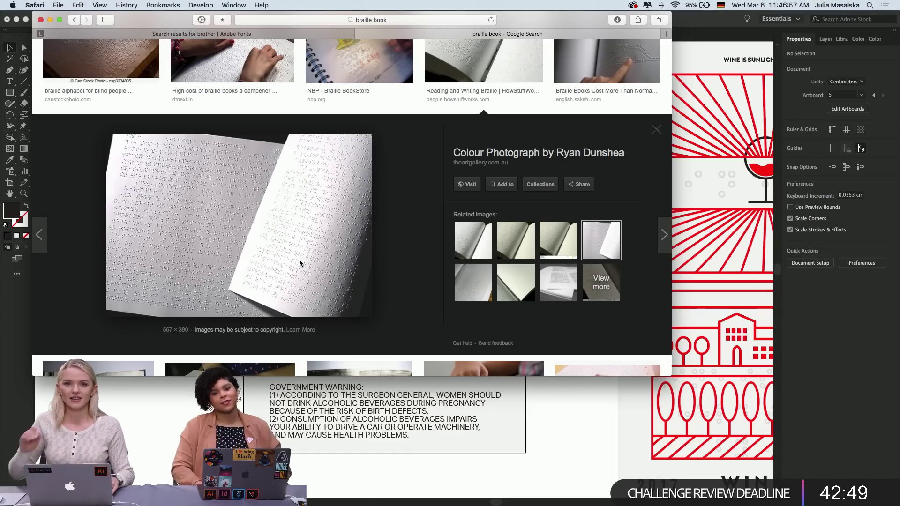
scroll(299, 260, down, 1)
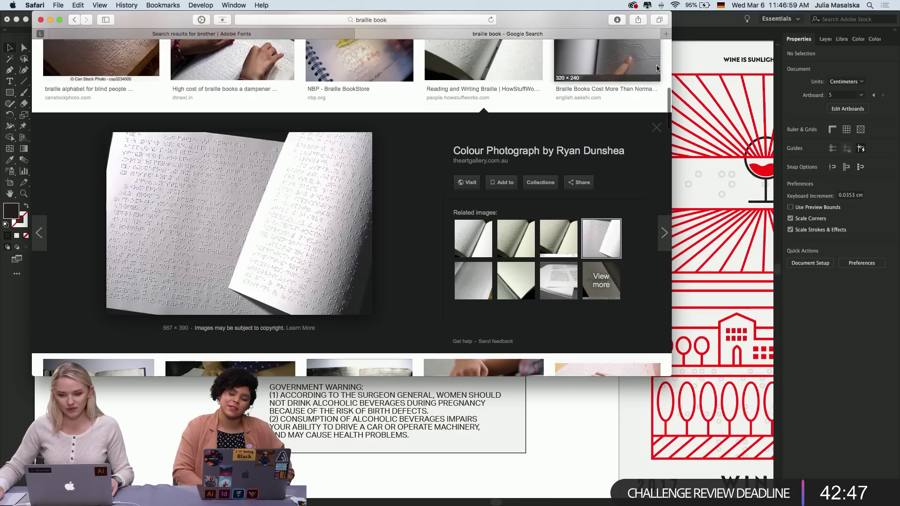
click(48, 20)
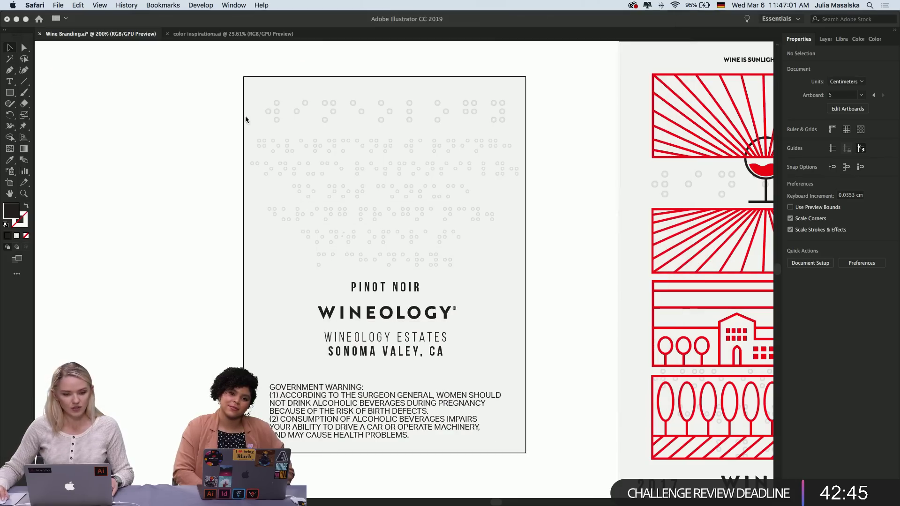
Compare the back label's braille and text layout with the red front label, both up close and alongside the surrounding artboards
click(203, 187)
scroll(203, 187, down, 2)
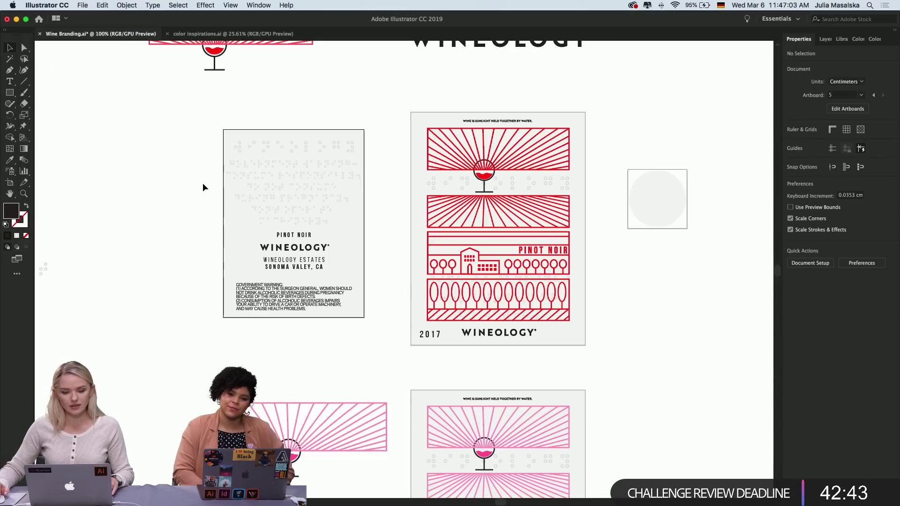
key(super+equal)
scroll(291, 190, right, 1)
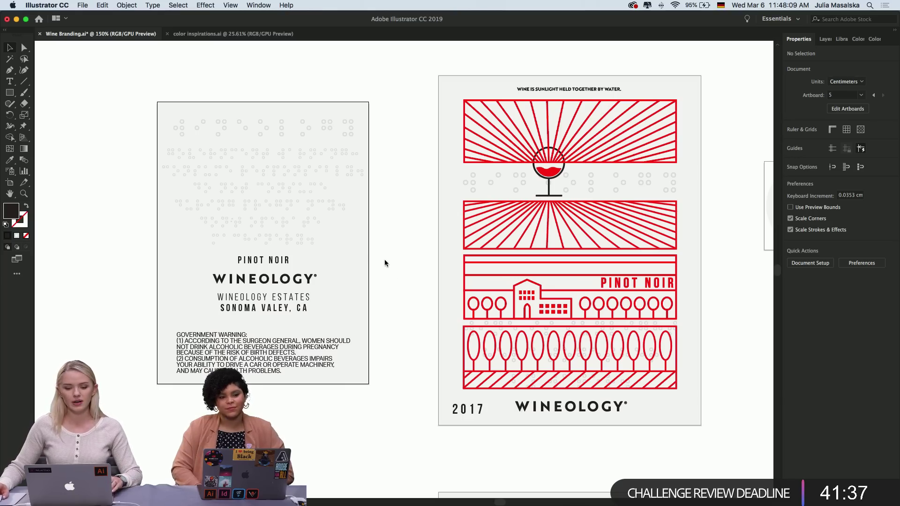
scroll(384, 261, up, 1)
scroll(385, 260, right, 1)
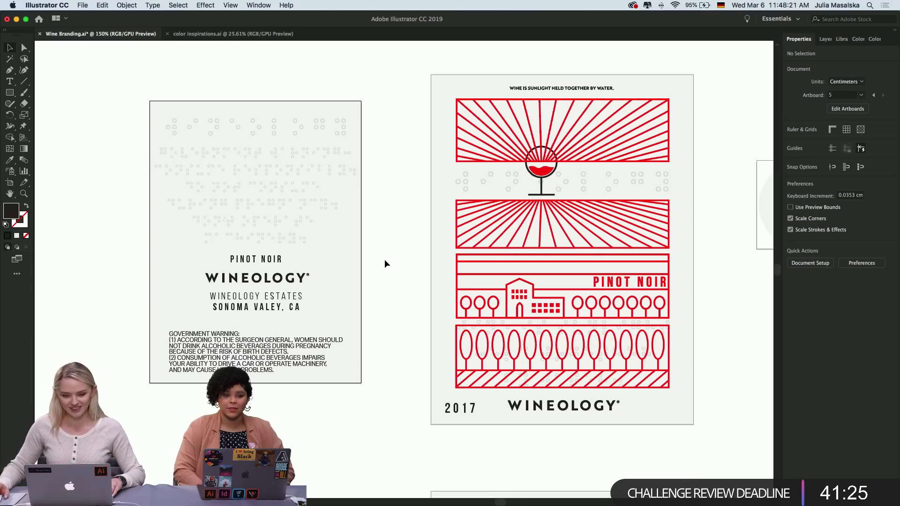
key(super+minus)
scroll(384, 264, up, 1)
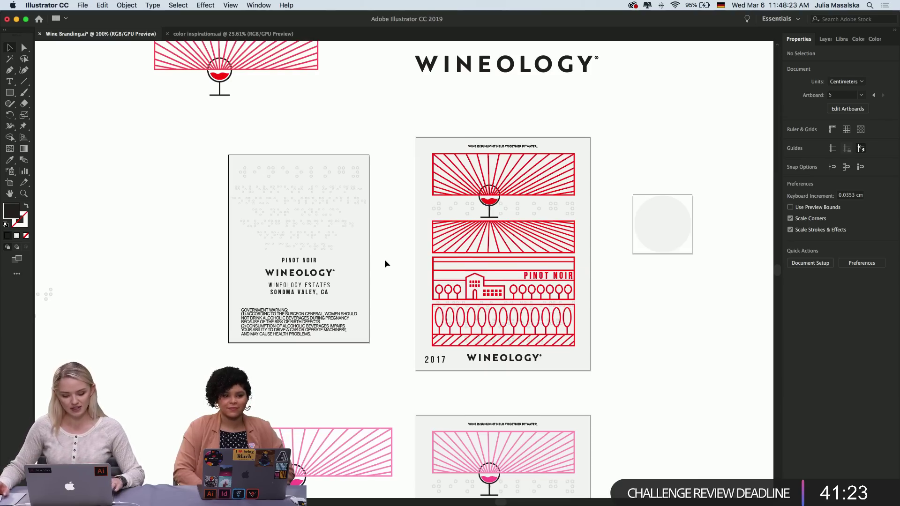
scroll(385, 261, up, 1)
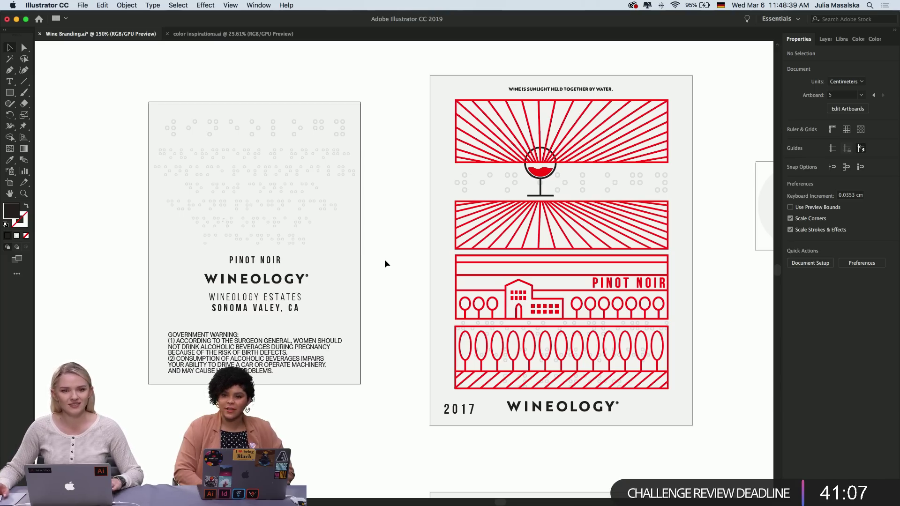
scroll(385, 259, down, 1)
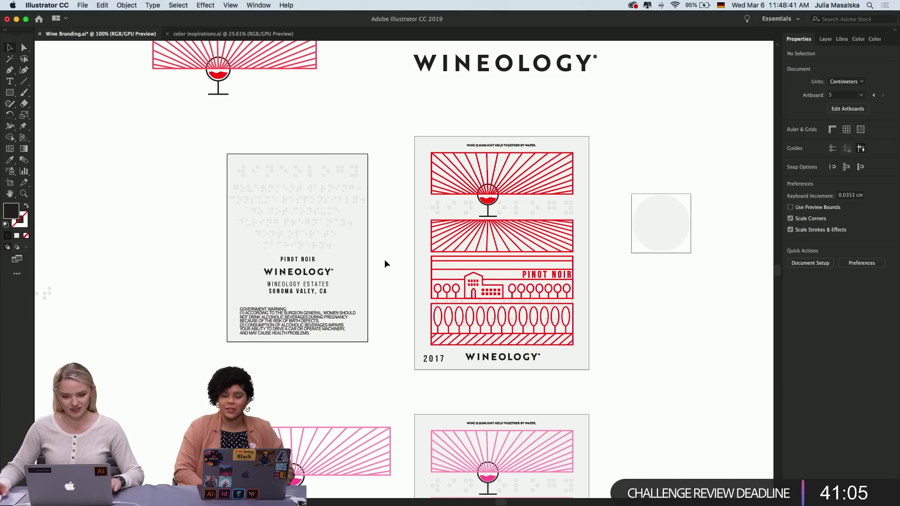
scroll(384, 259, up, 1)
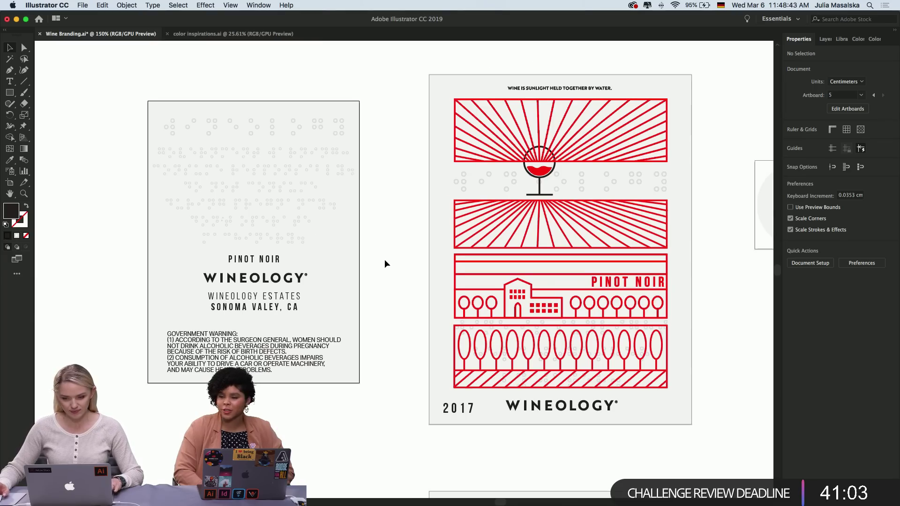
scroll(384, 264, right, 1)
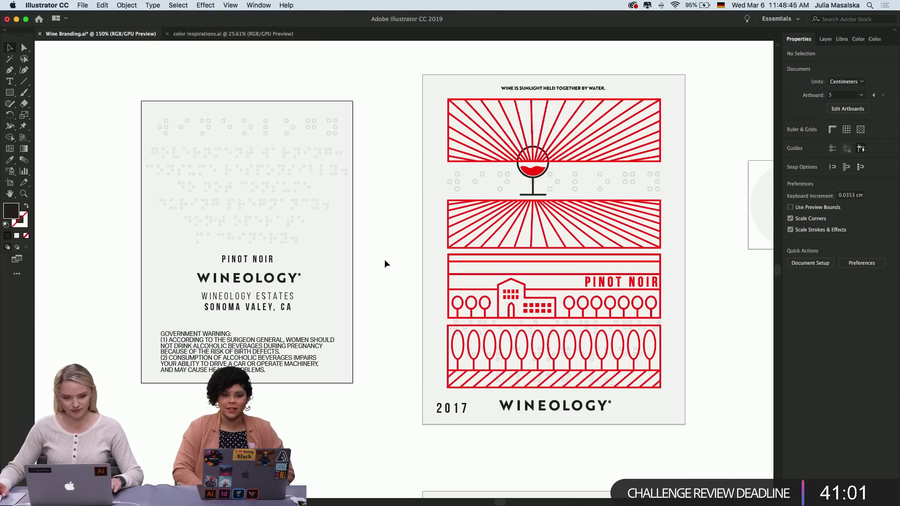
Move the front label's 2017 text from beside the WINEOLOGY logo into the winery panel's stripe above the left-hand trees
scroll(384, 260, right, 4)
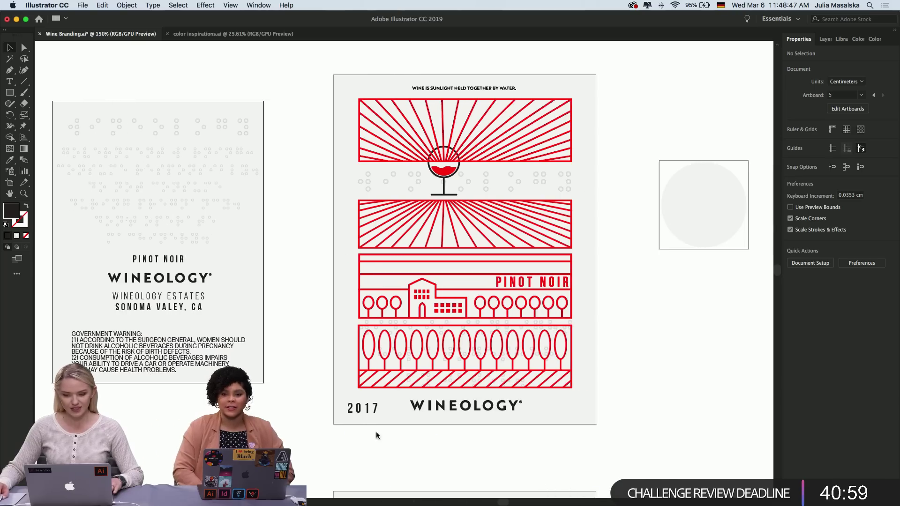
click(367, 411)
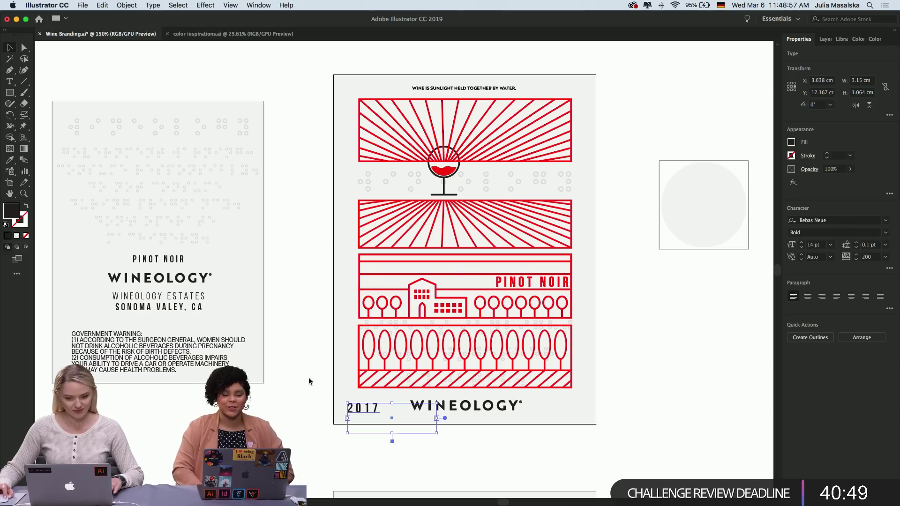
drag(367, 411, 441, 234)
scroll(325, 328, up, 2)
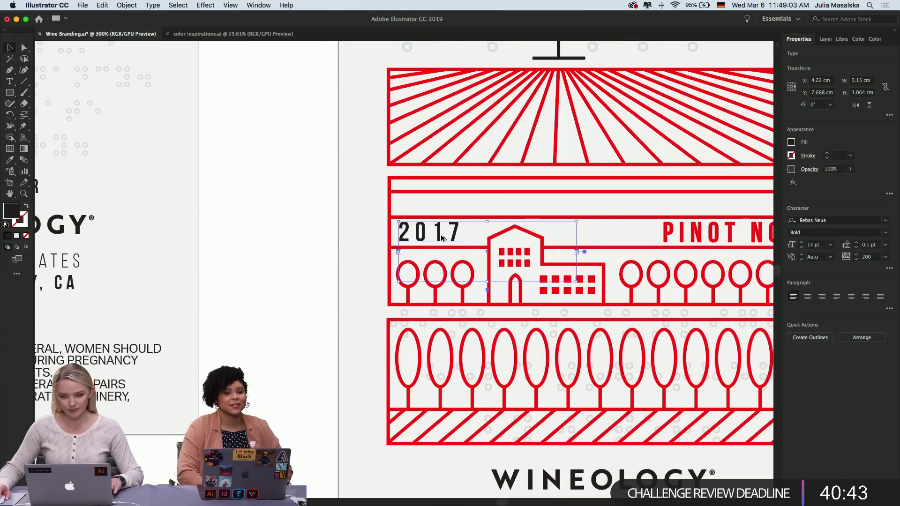
scroll(441, 234, down, 1)
scroll(441, 235, down, 1)
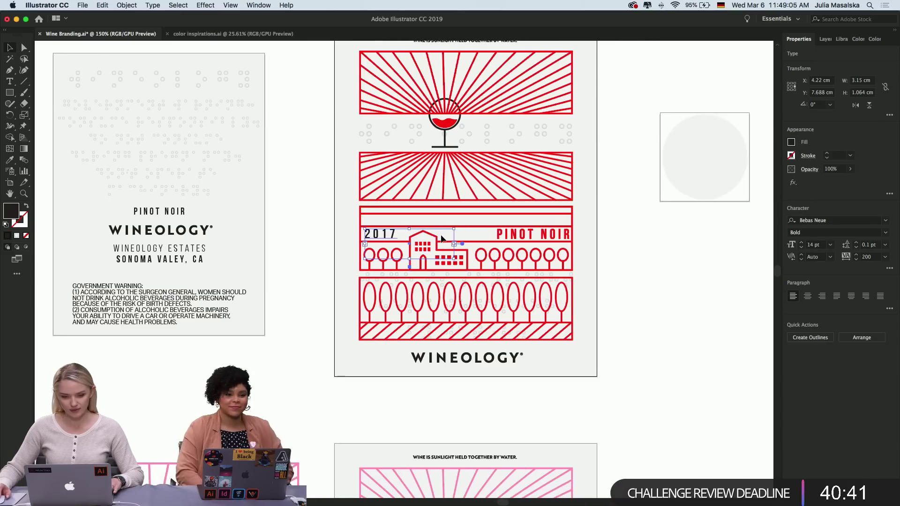
Recolor the 2017 text red by sampling the winery panel's line color with the Eyedropper, and deselect it
scroll(441, 236, up, 2)
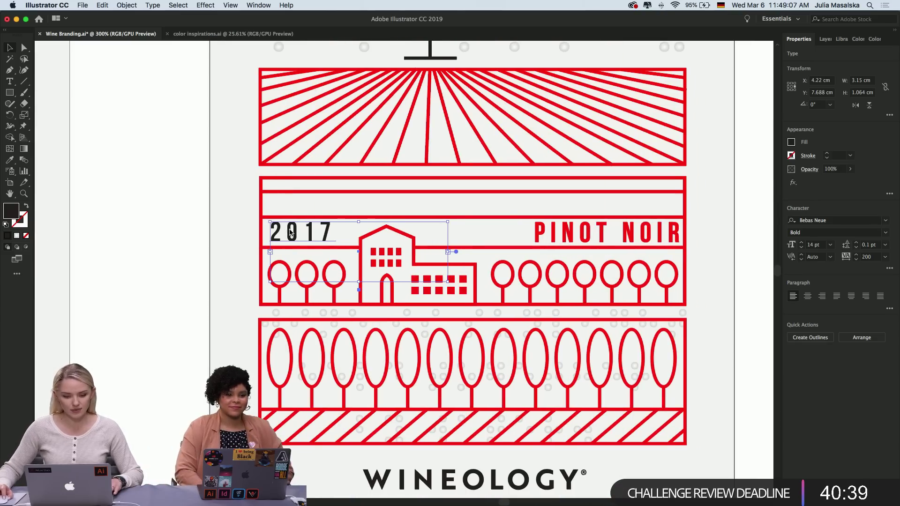
double_click(296, 234)
double_click(296, 234)
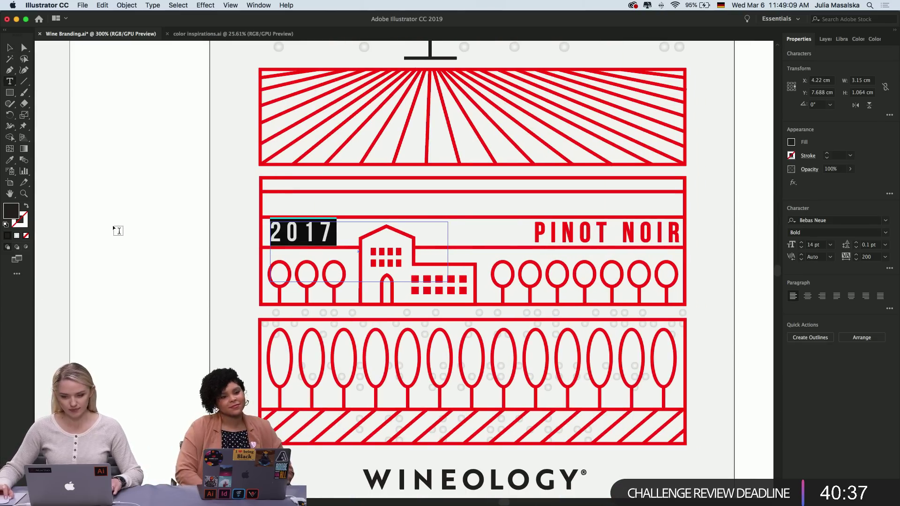
click(6, 160)
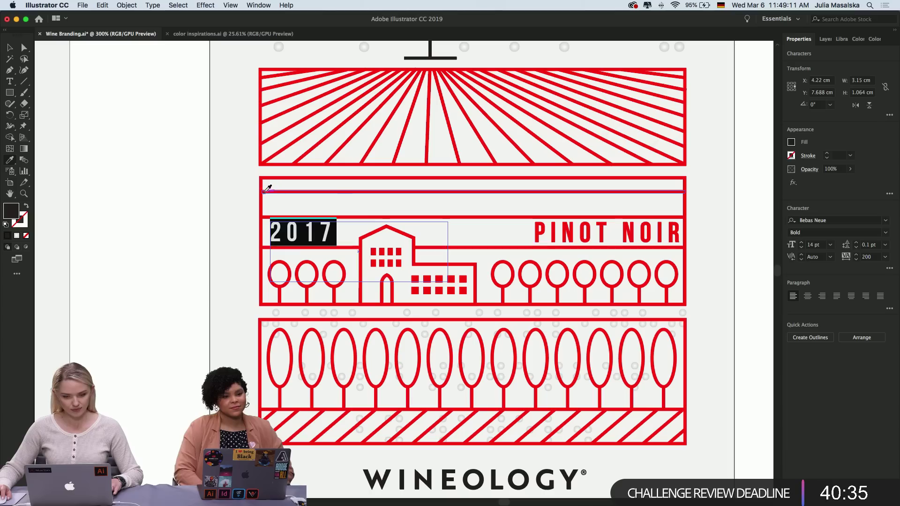
click(263, 192)
key(v)
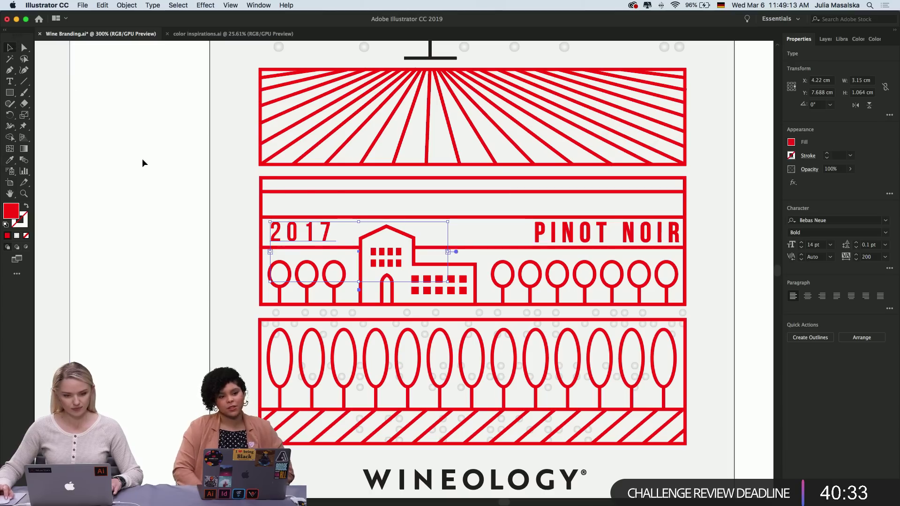
click(142, 158)
Review the front label with the red 2017 and PINOT NOIR text next to the back label at several zoom levels
key(super+minus)
key(super+plus)
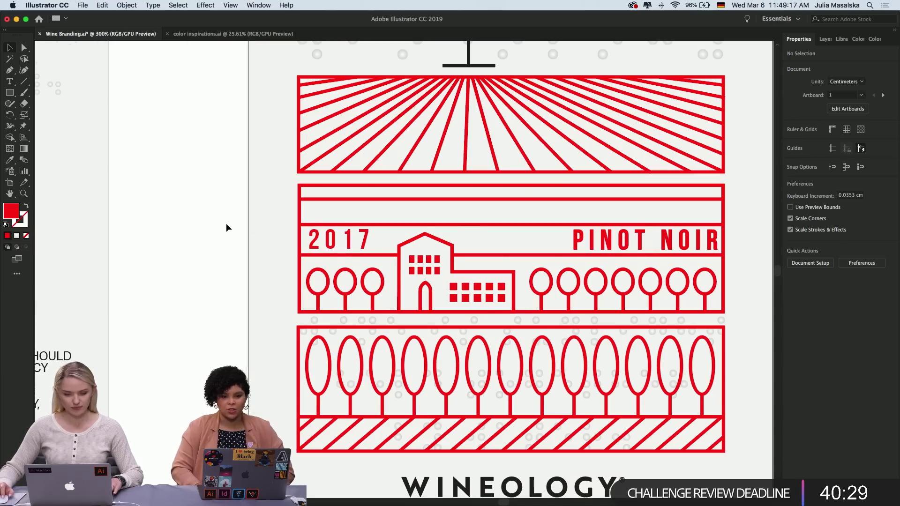
key(super+minus)
key(super+minus)
key(super+minus)
scroll(226, 223, up, 3)
scroll(226, 223, left, 3)
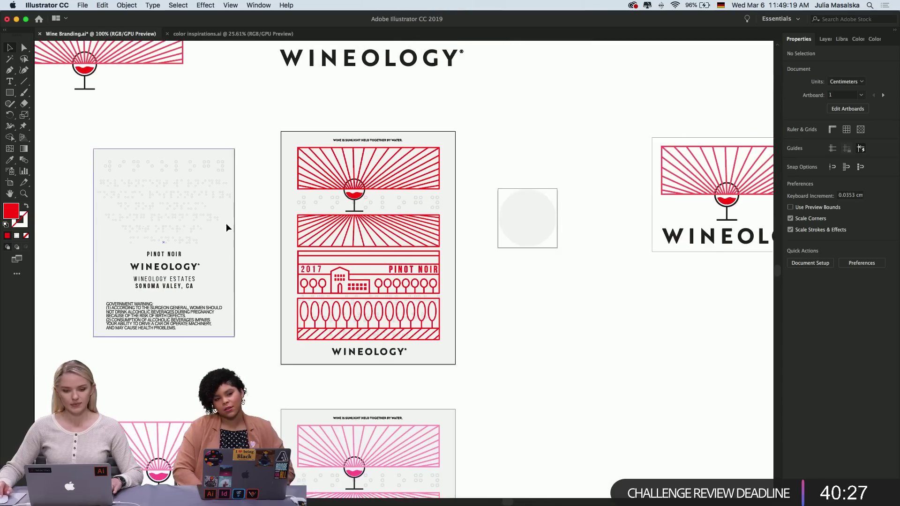
scroll(236, 159, left, 2)
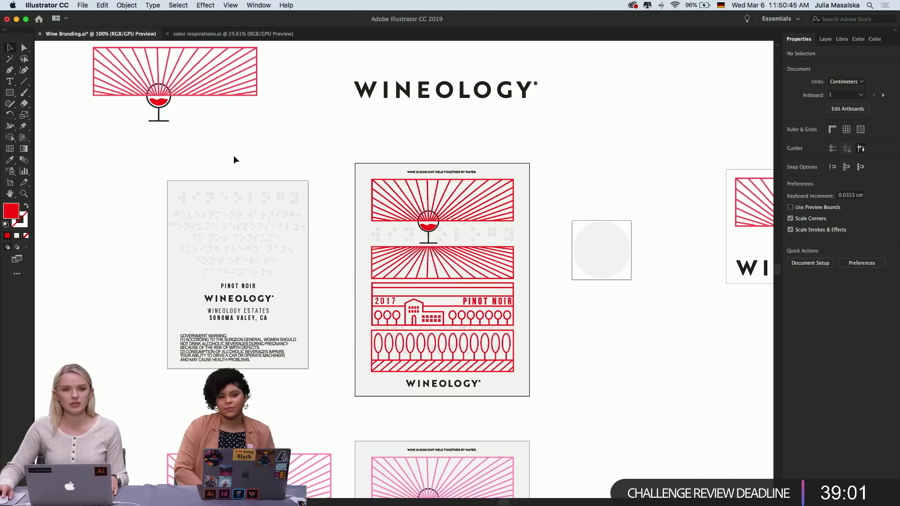
scroll(233, 158, down, 1)
scroll(234, 158, right, 1)
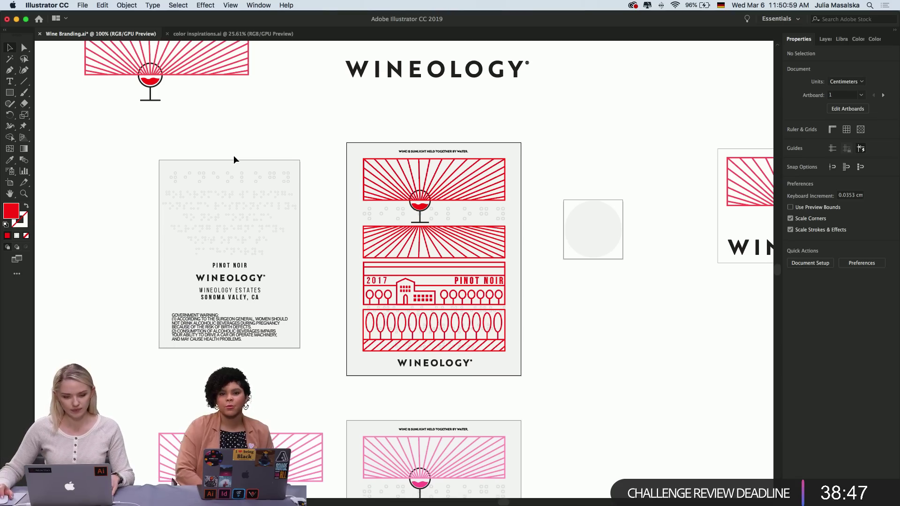
scroll(300, 166, down, 1)
scroll(305, 195, down, 2)
scroll(305, 196, up, 1)
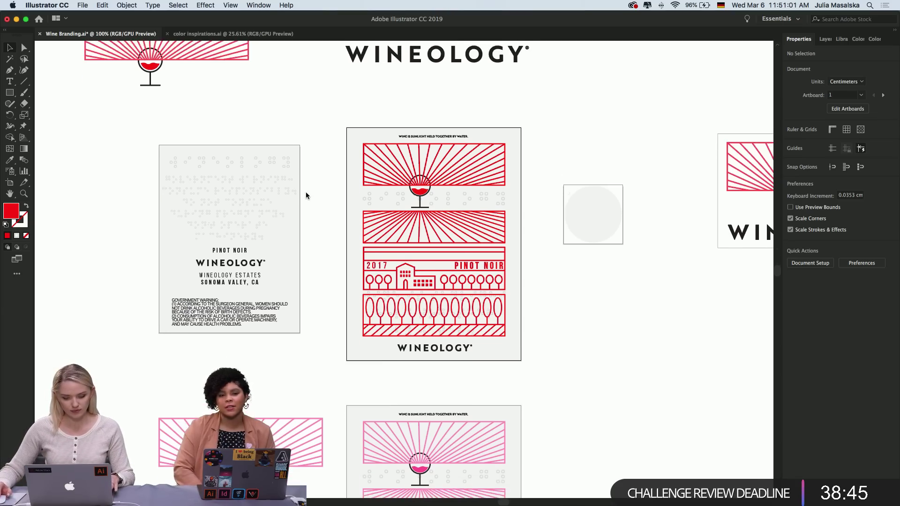
scroll(306, 196, up, 3)
scroll(321, 200, down, 2)
scroll(322, 200, left, 1)
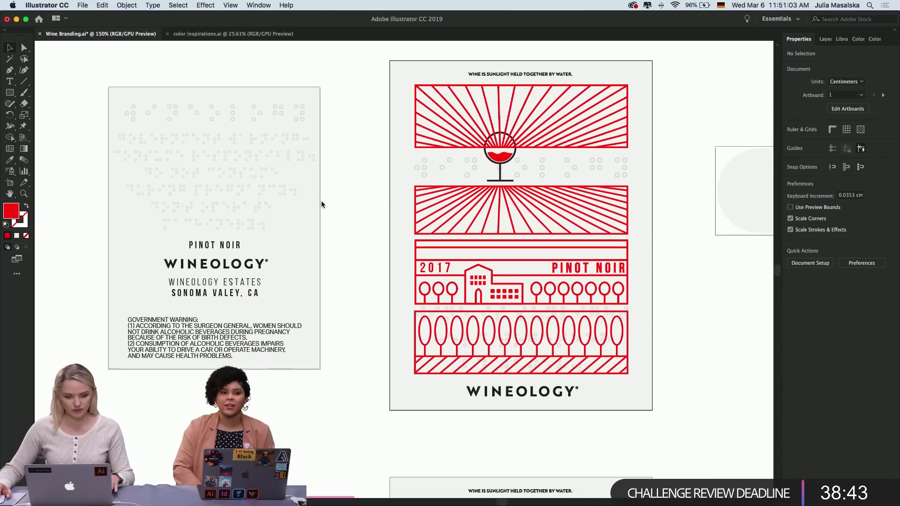
scroll(365, 283, right, 1)
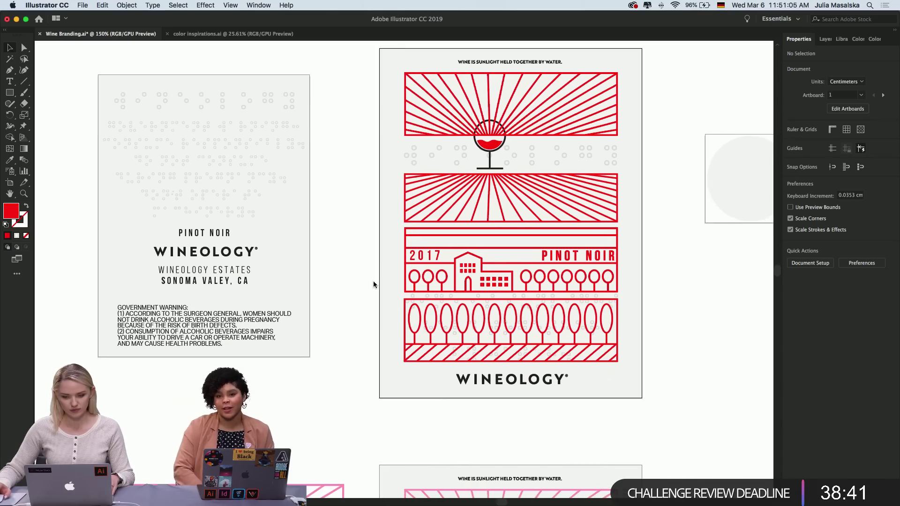
click(431, 261)
double_click(431, 262)
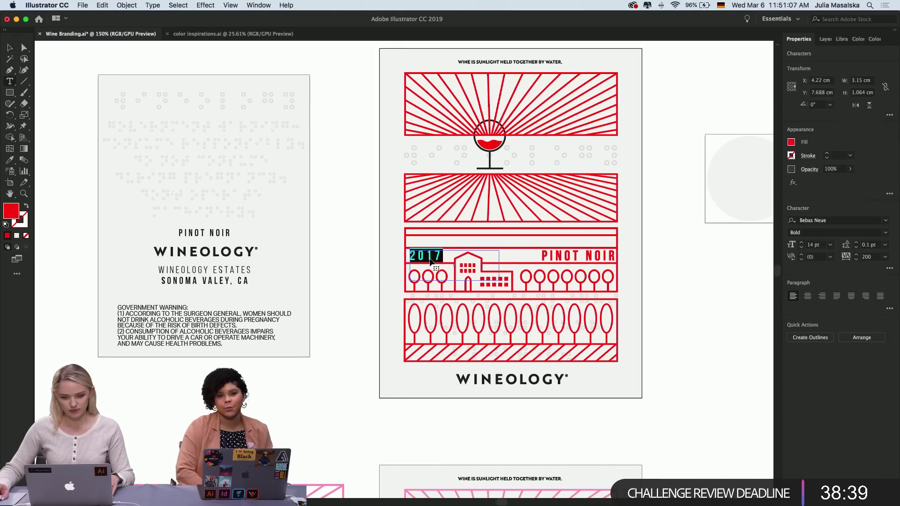
scroll(737, 259, up, 3)
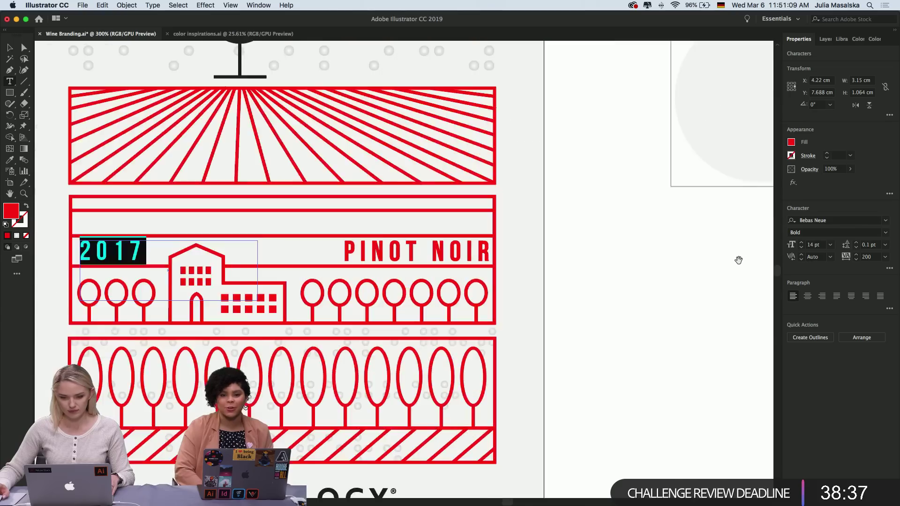
scroll(738, 259, left, 2)
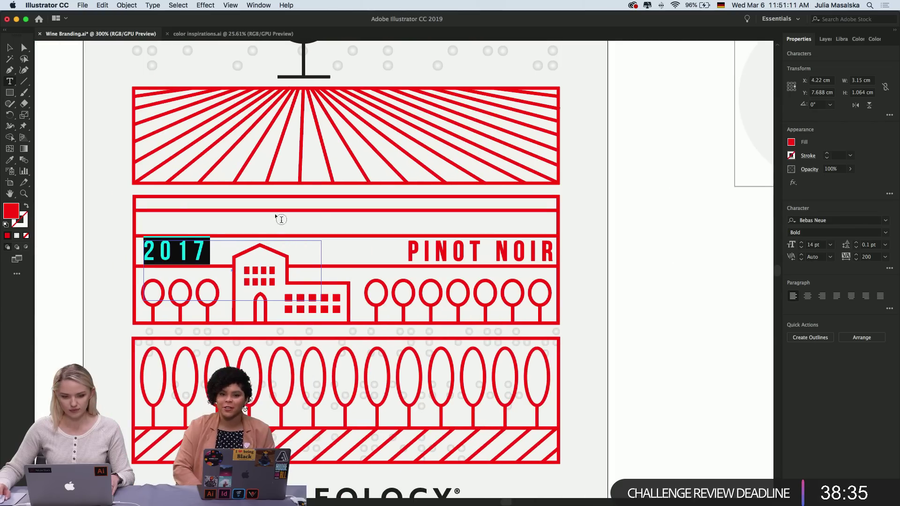
right_click(202, 258)
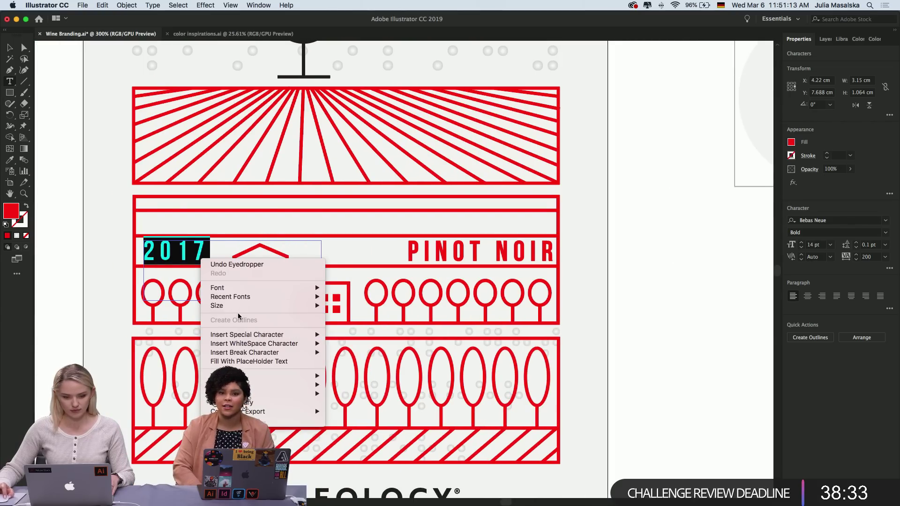
mouse_move(297, 344)
click(641, 325)
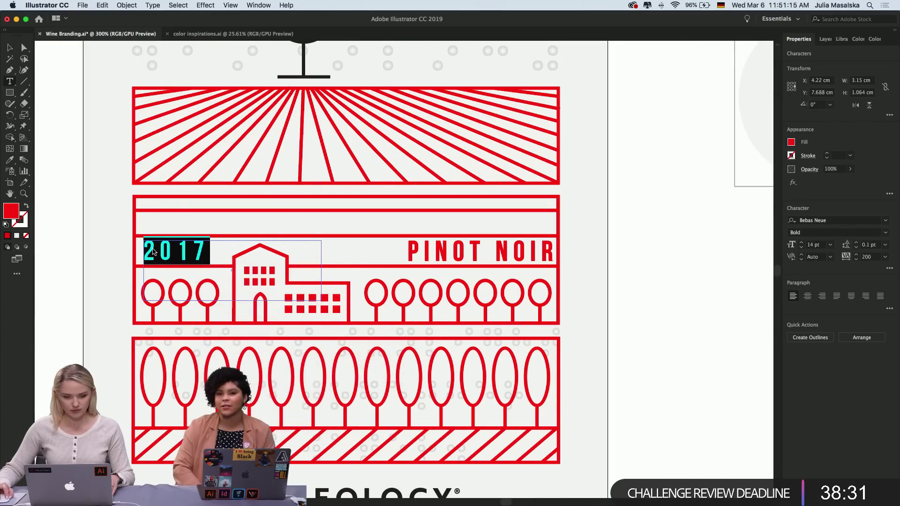
key(super+o)
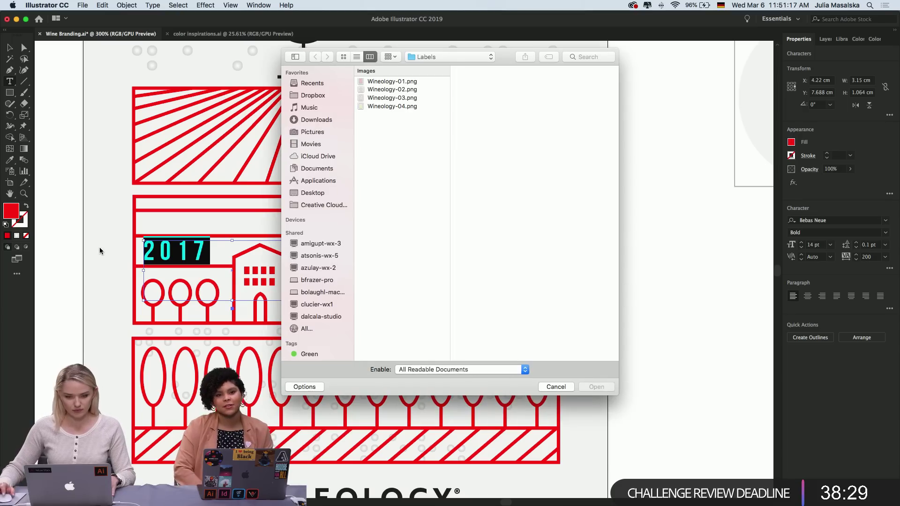
click(558, 387)
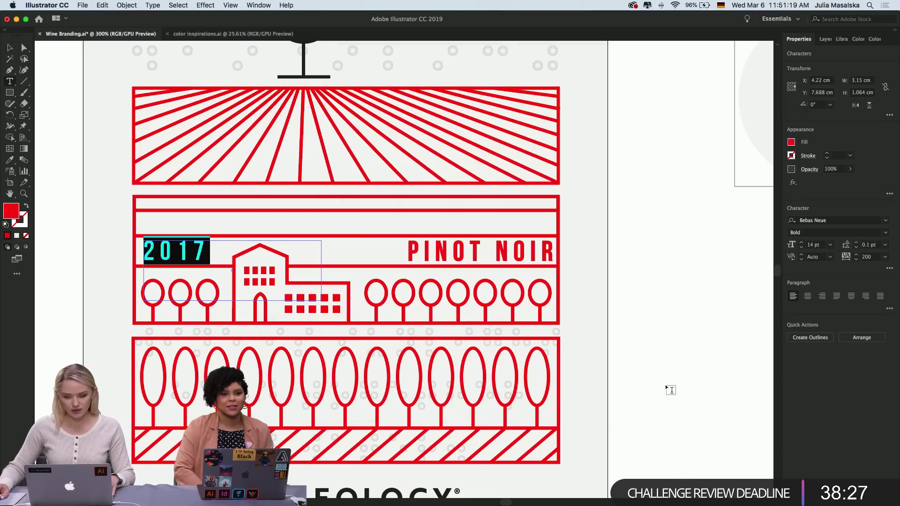
text(Ø)
key(super+z)
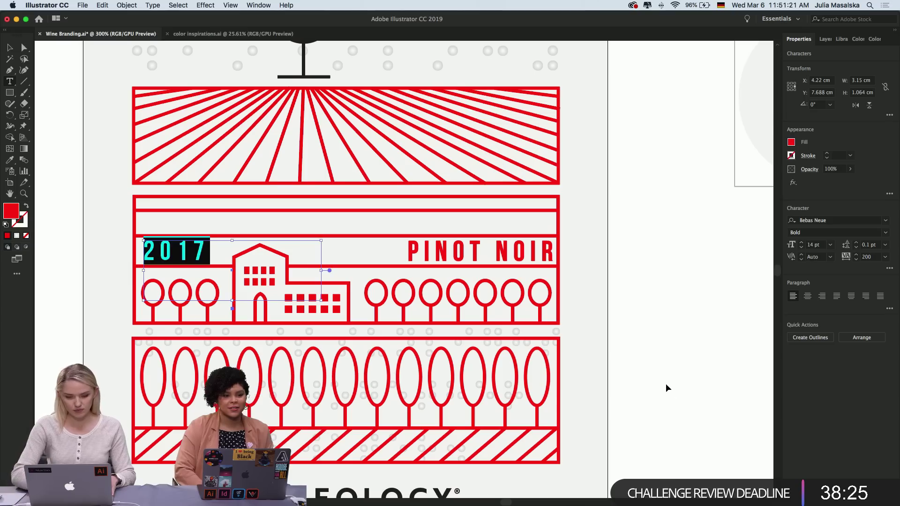
scroll(163, 274, right, 1)
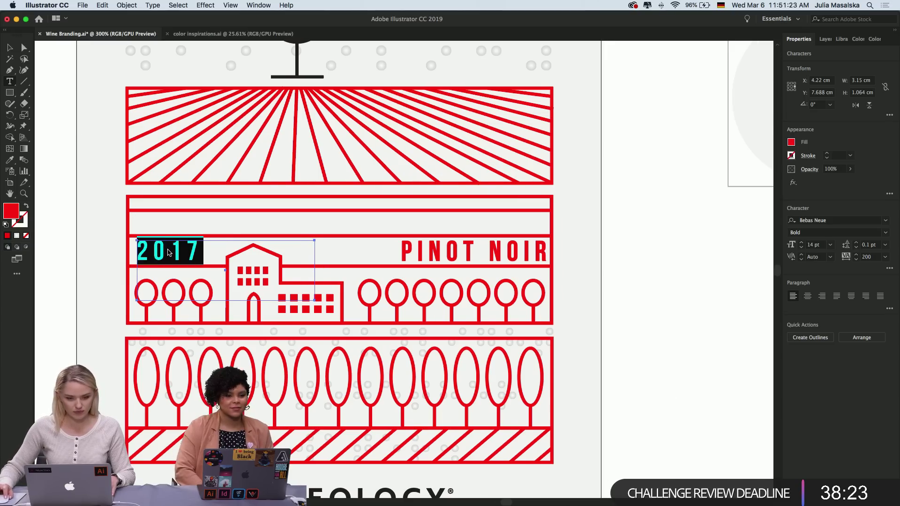
right_click(167, 254)
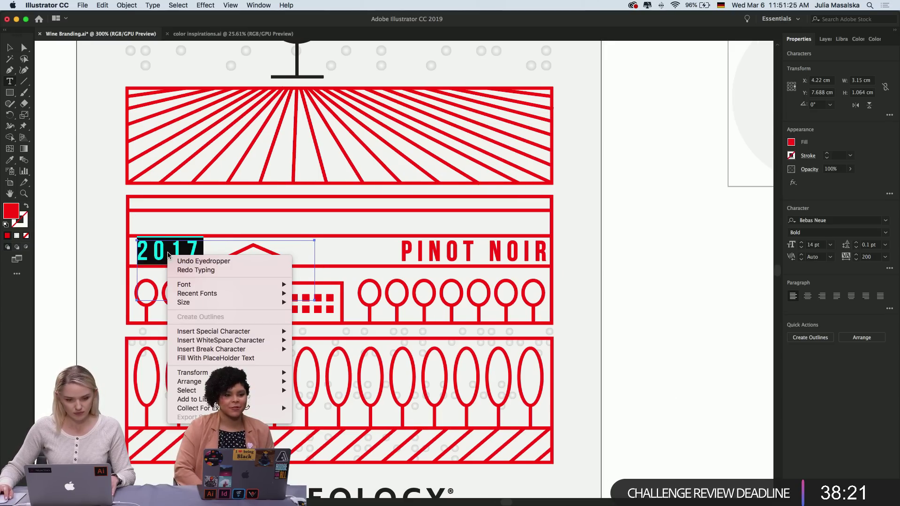
click(59, 252)
key(super+minus)
key(super+minus)
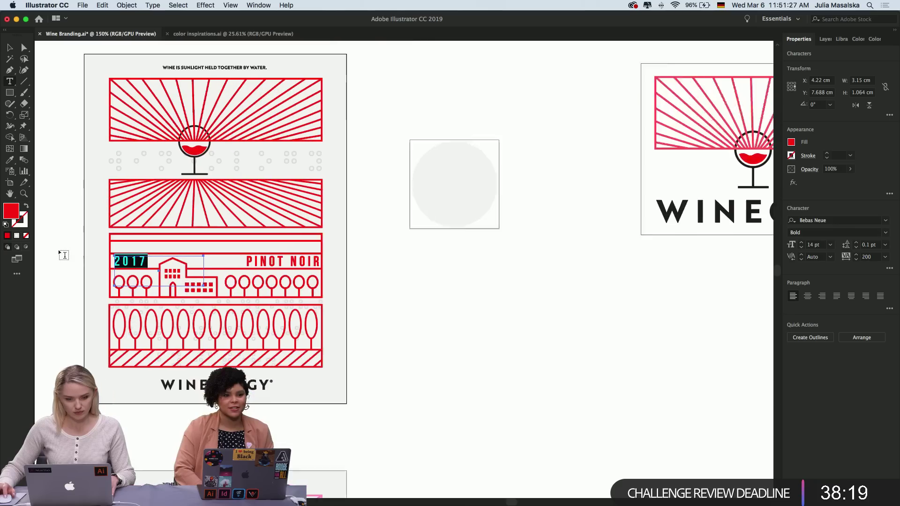
scroll(58, 249, left, 3)
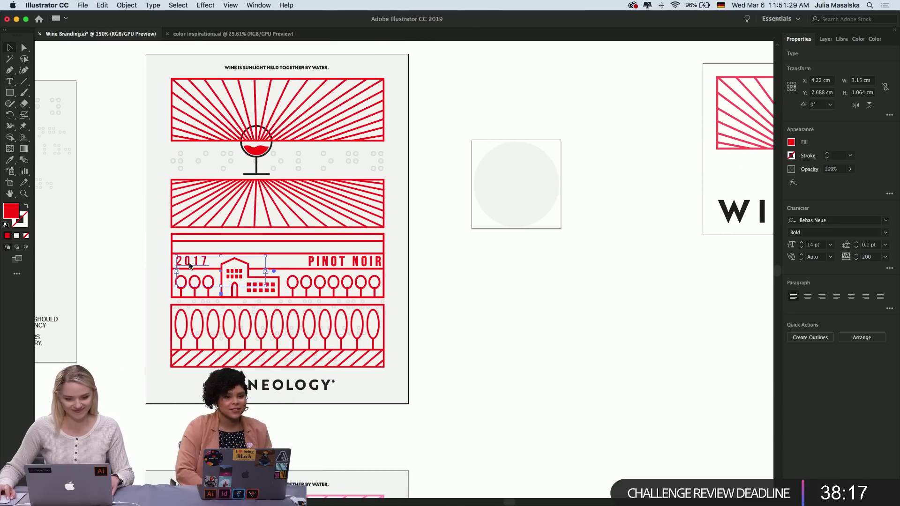
scroll(189, 264, left, 8)
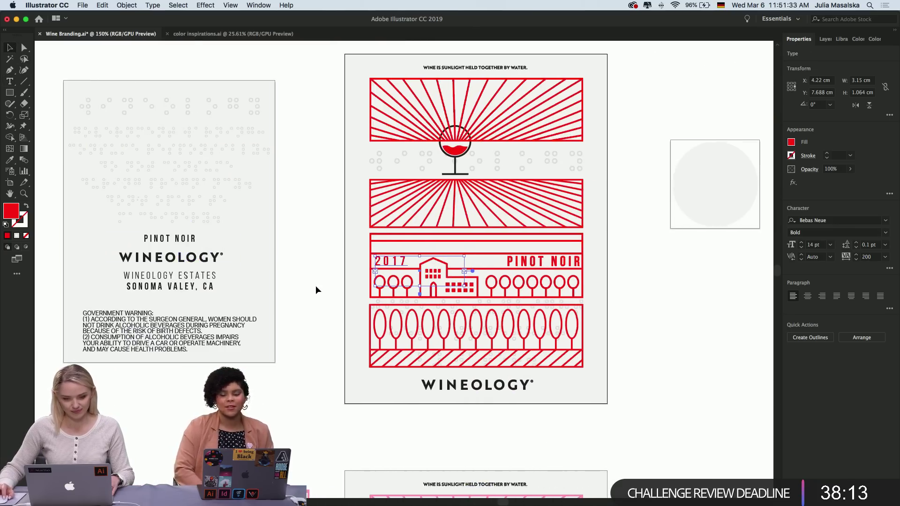
click(313, 276)
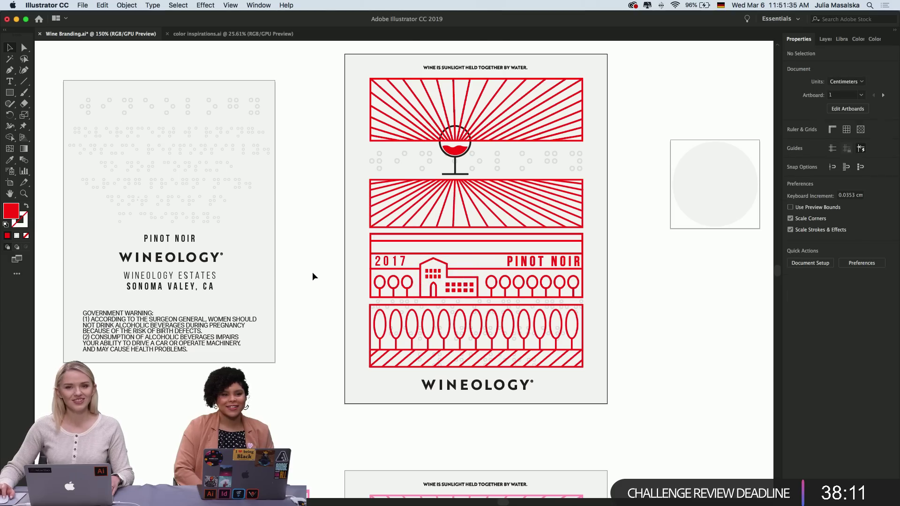
Review the front label and the braille back label side by side and among the surrounding artboards at several zoom levels
scroll(312, 277, down, 2)
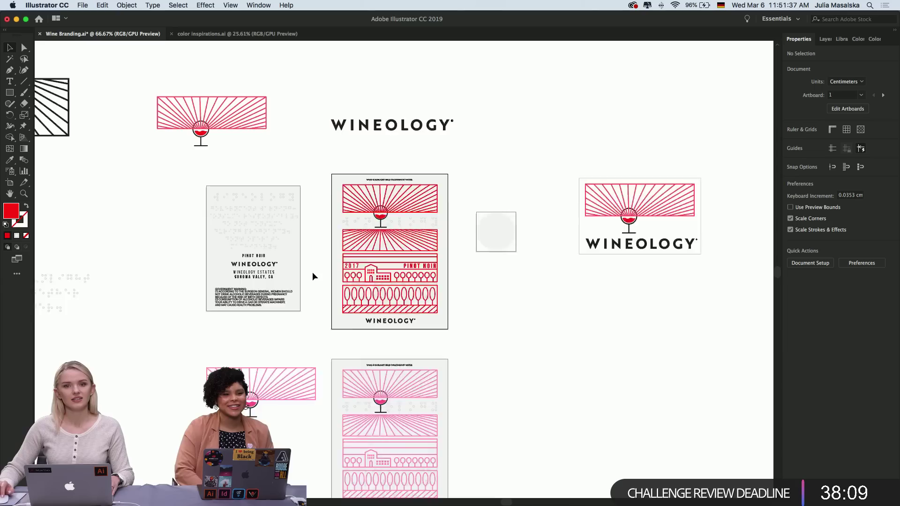
scroll(312, 277, up, 3)
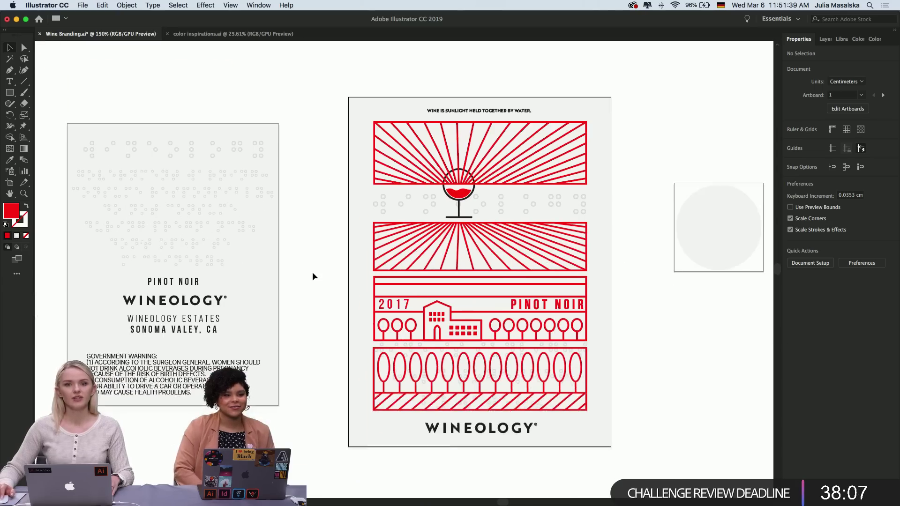
scroll(313, 274, down, 1)
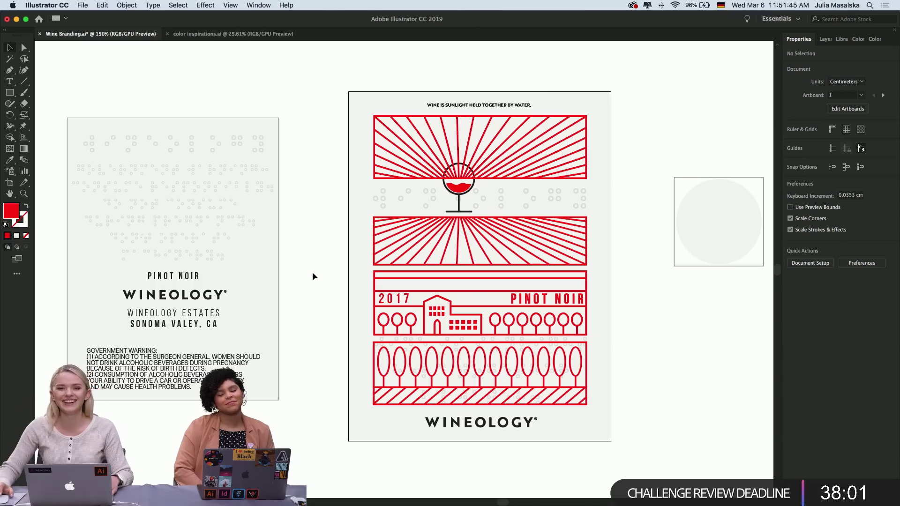
scroll(313, 277, right, 2)
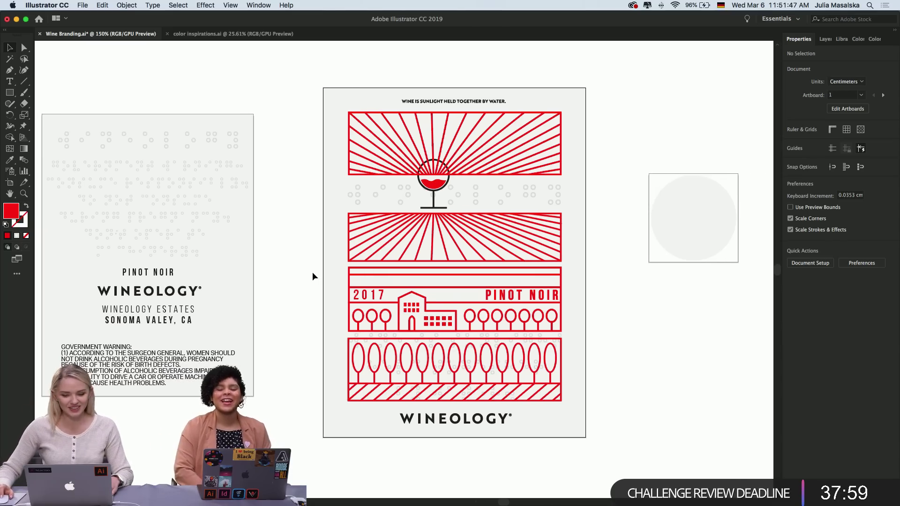
scroll(313, 277, left, 2)
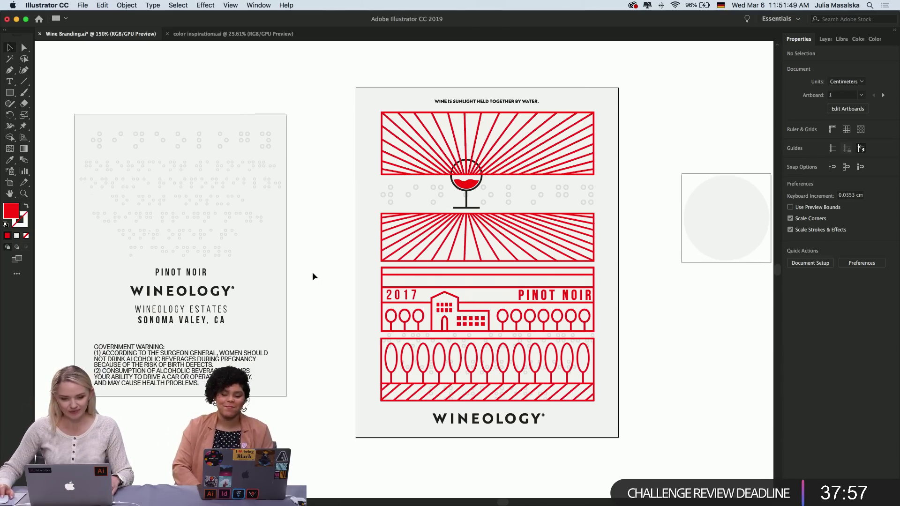
key(super+minus)
scroll(314, 277, down, 1)
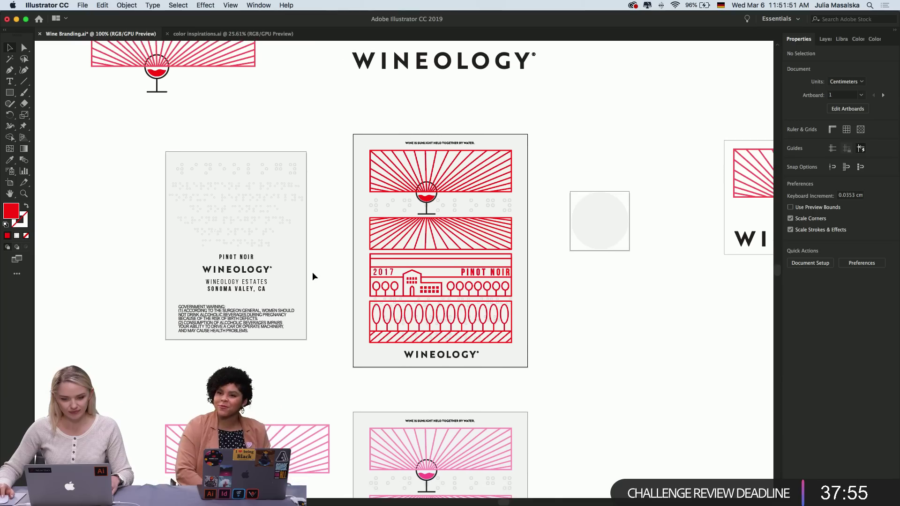
scroll(313, 276, up, 1)
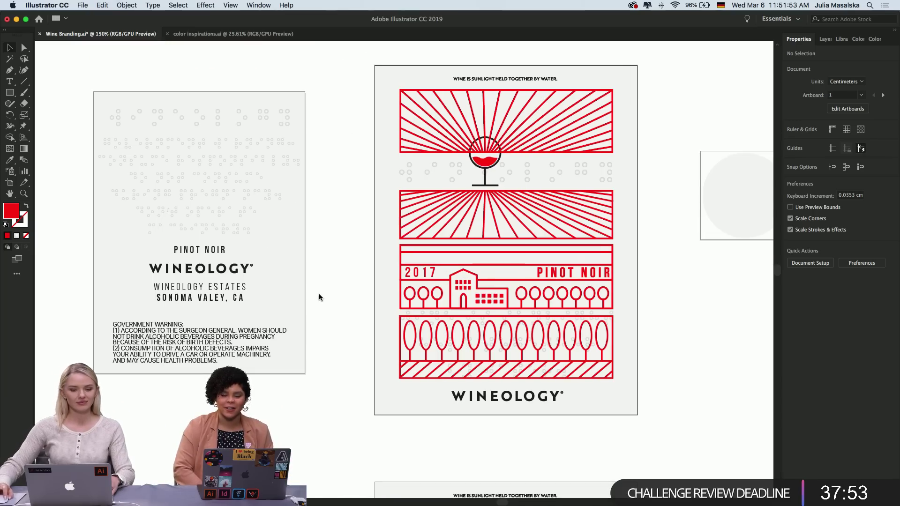
Move the back label's WINEOLOGY logo and the estate and location text below it slightly down together, and deselect them
click(222, 293)
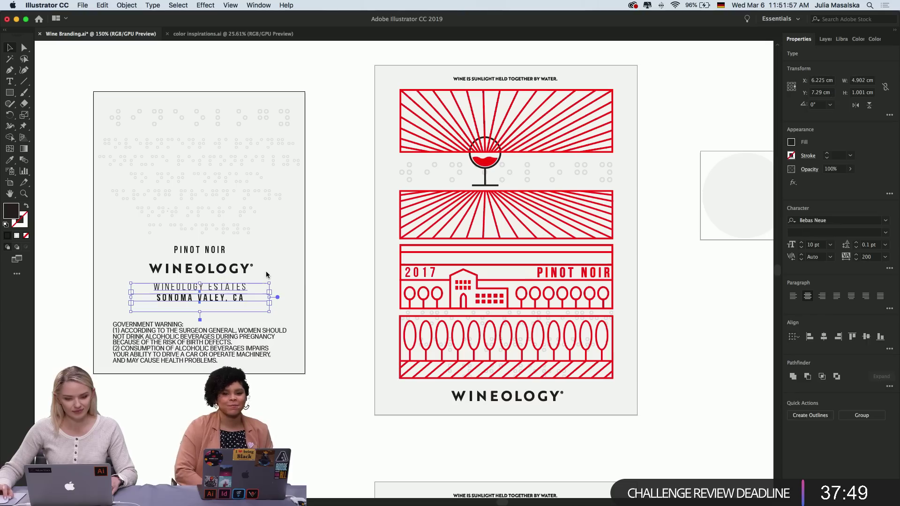
shift+click(225, 270)
drag(226, 270, 225, 272)
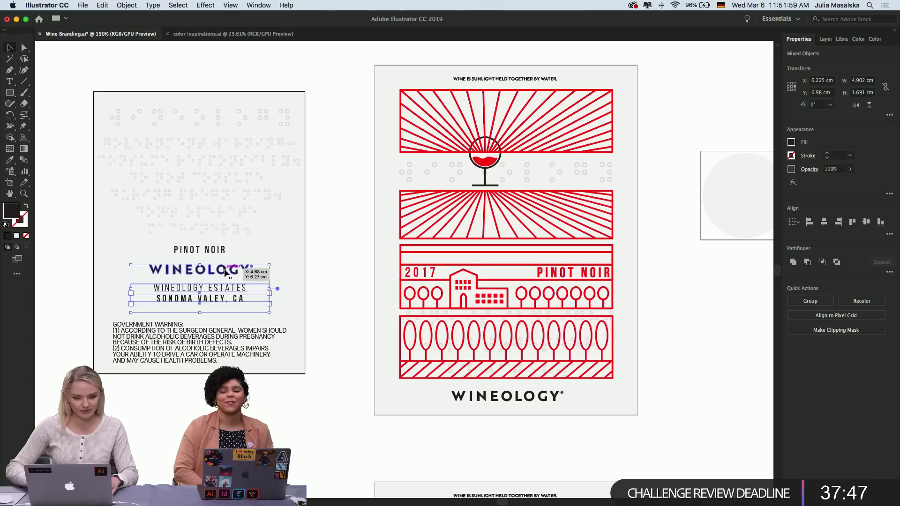
click(324, 288)
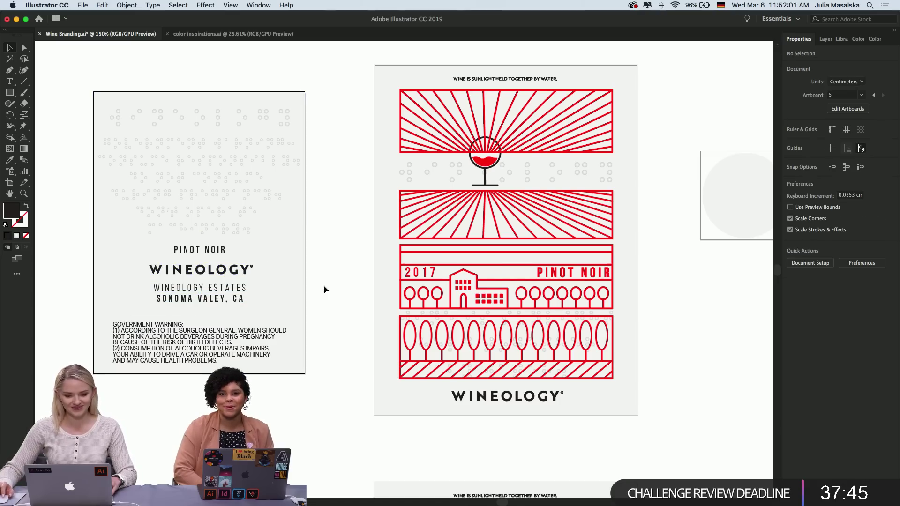
Compare the adjusted back label with the front label and inspect the winery panel's 2017 and PINOT NOIR text up close
scroll(324, 289, right, 2)
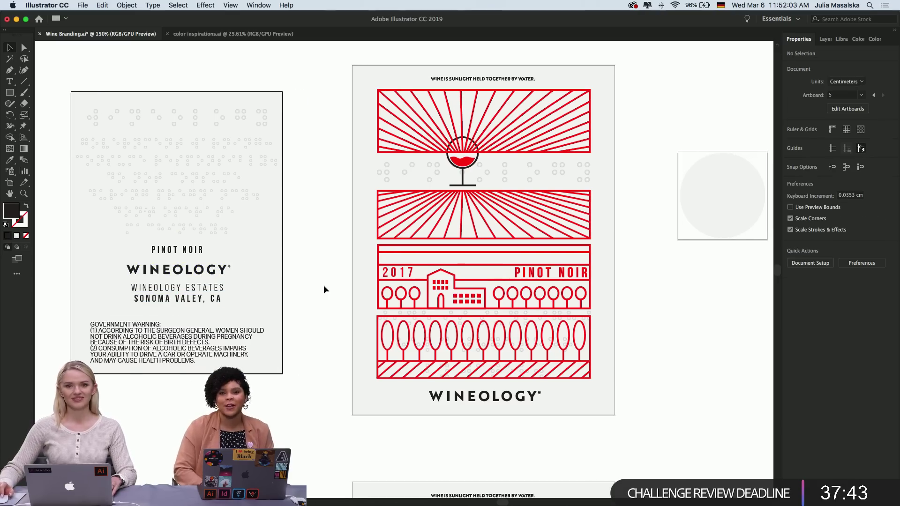
scroll(323, 289, left, 1)
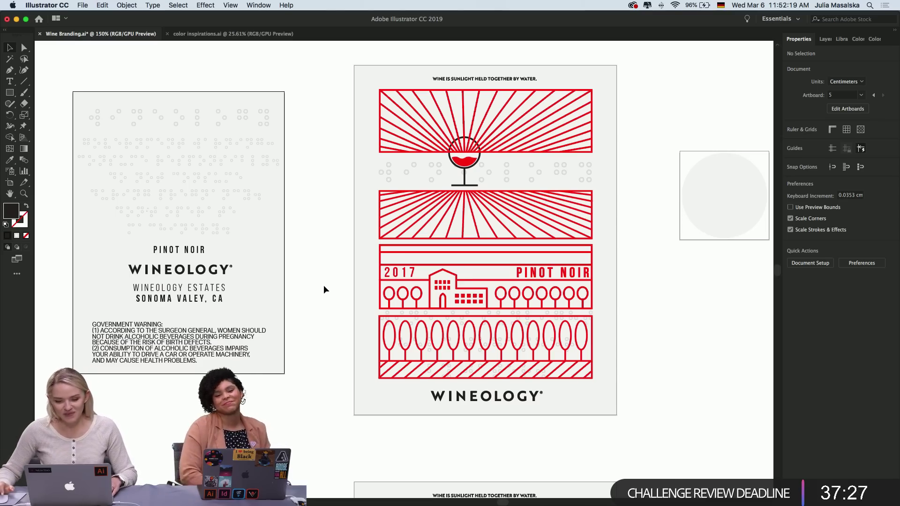
scroll(324, 285, left, 2)
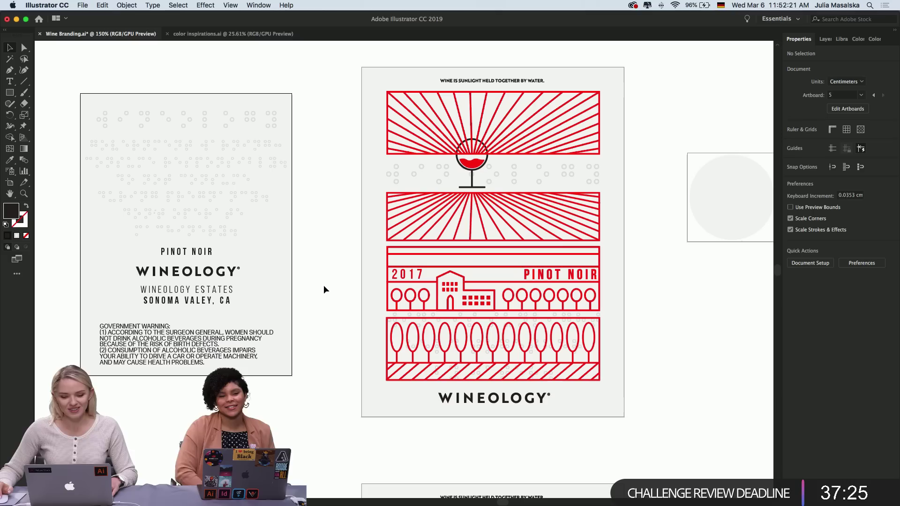
scroll(323, 286, left, 1)
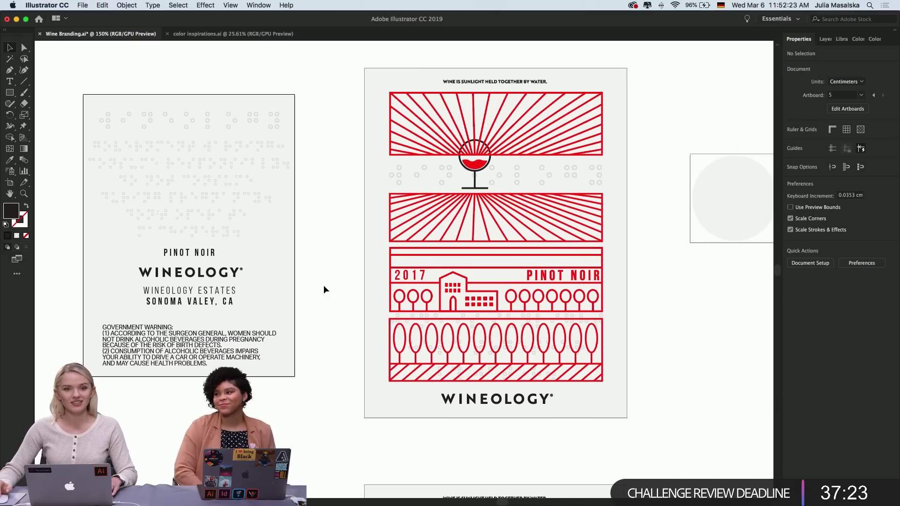
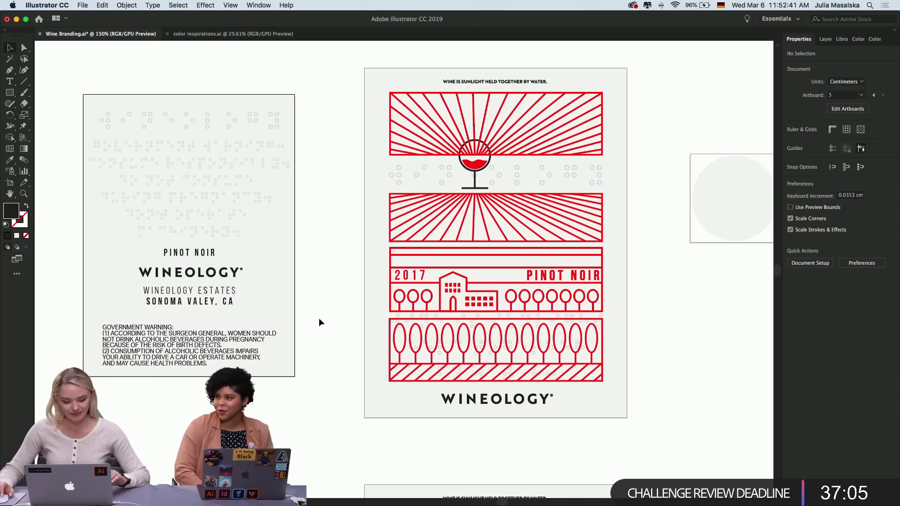
scroll(319, 319, up, 1)
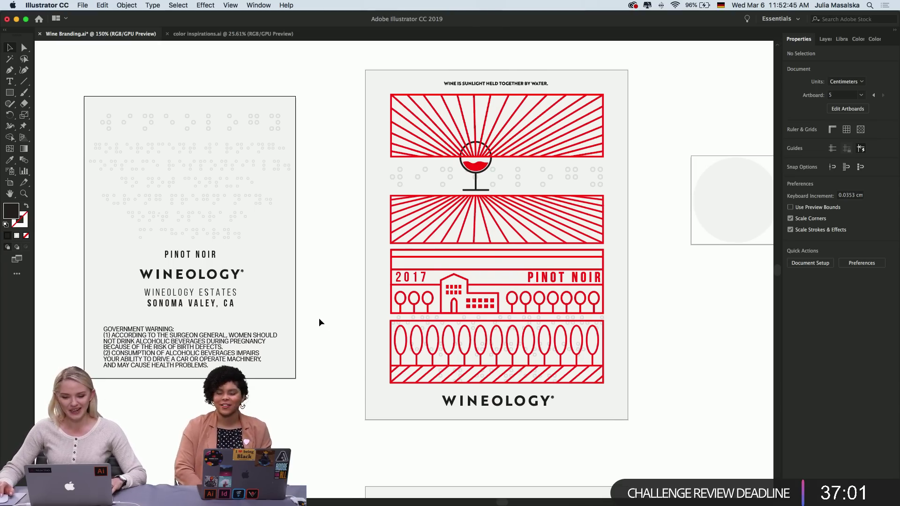
scroll(319, 318, up, 1)
scroll(318, 318, right, 2)
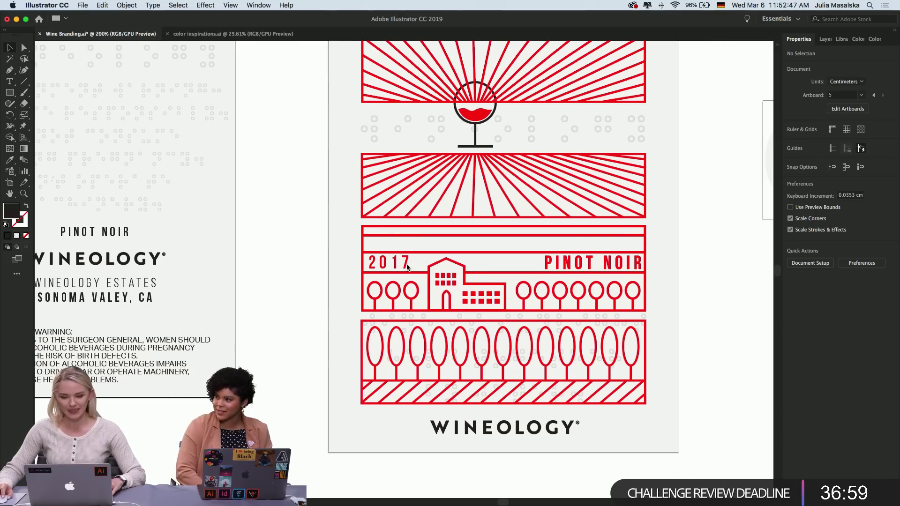
Set the 2017 text on the red label to 13 pt and nudge it slightly down and to the left within its band
click(407, 266)
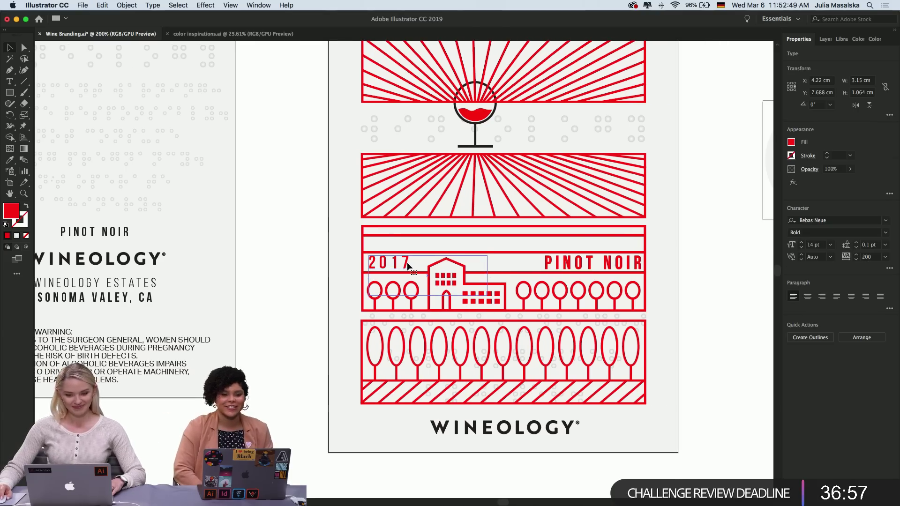
double_click(407, 266)
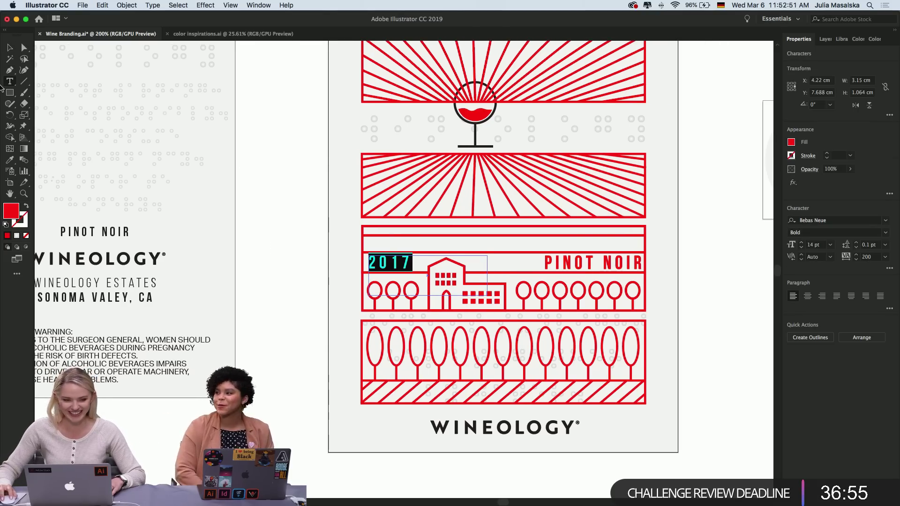
click(801, 247)
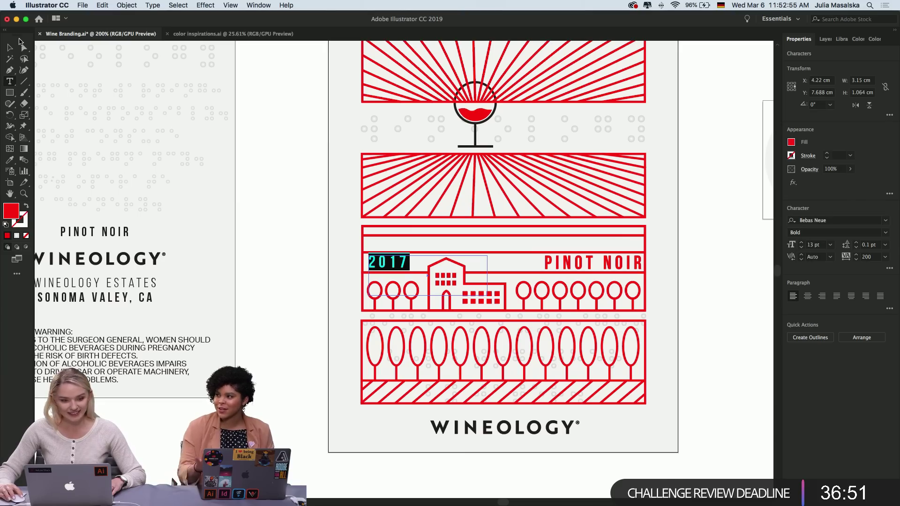
click(10, 47)
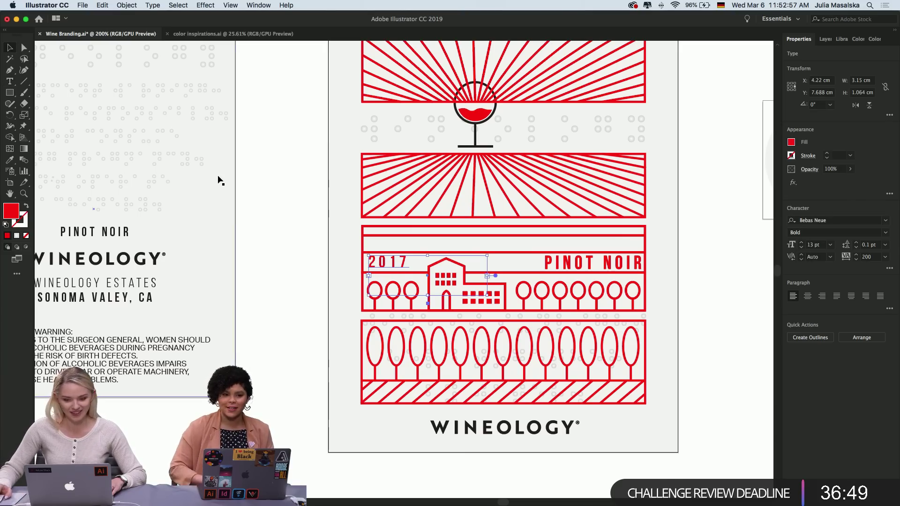
key(Down)
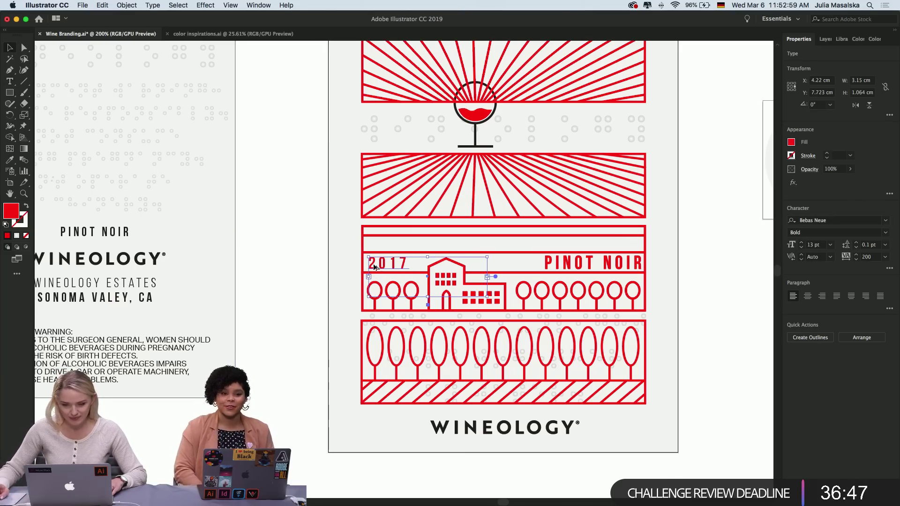
scroll(375, 266, up, 2)
drag(391, 266, 387, 265)
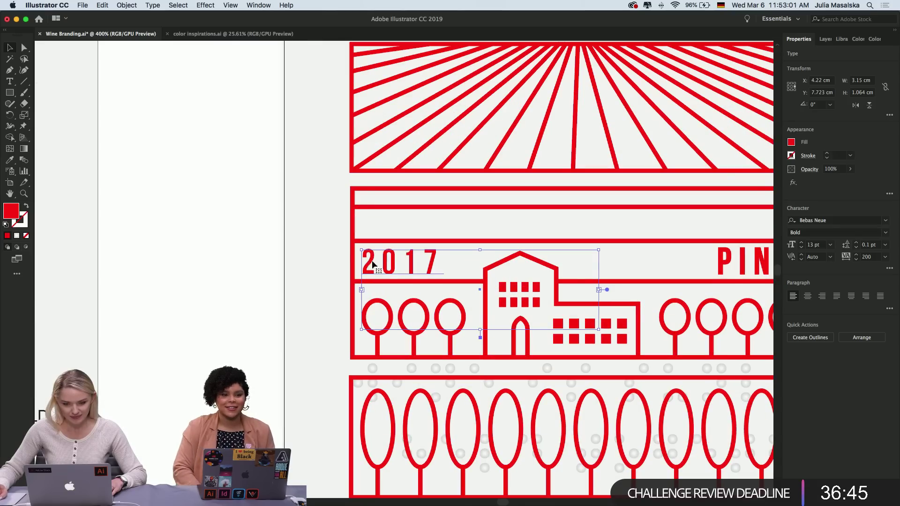
Convert the 2017 text to outlines and deselect it
right_click(396, 267)
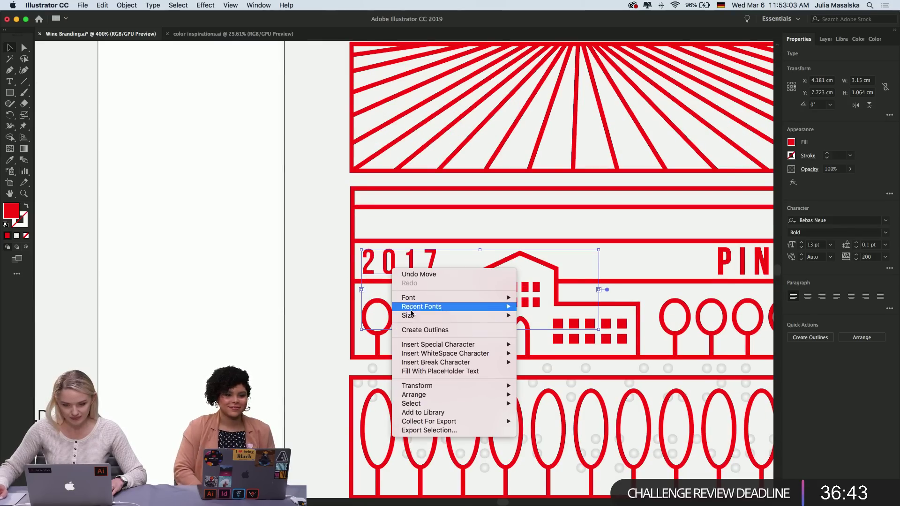
click(182, 286)
click(181, 283)
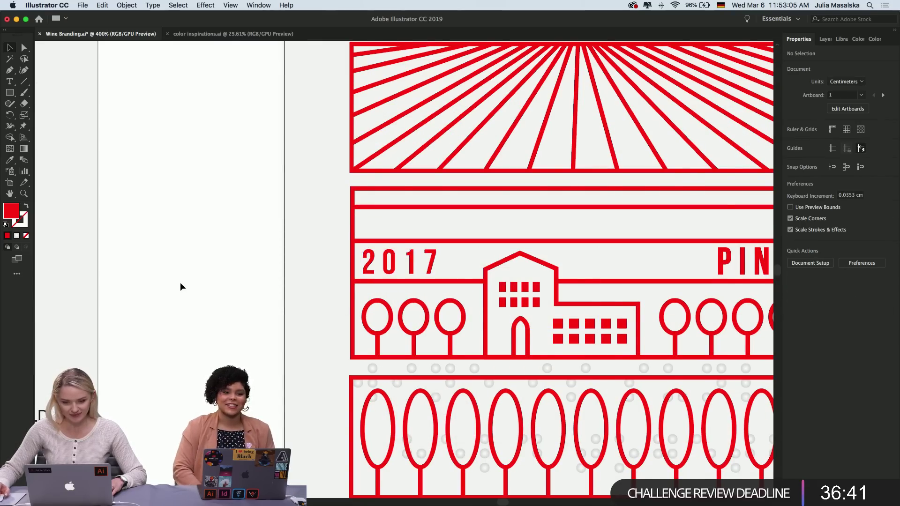
key(super+minus)
key(super+minus)
Give the outlined 2017 group a 0.25 pt stroke
click(297, 282)
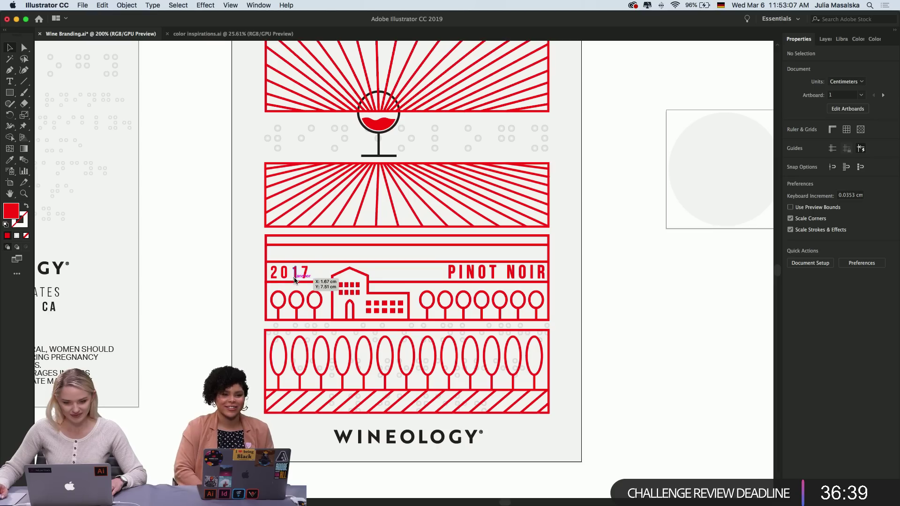
key(super+plus)
key(super+plus)
key(super+plus)
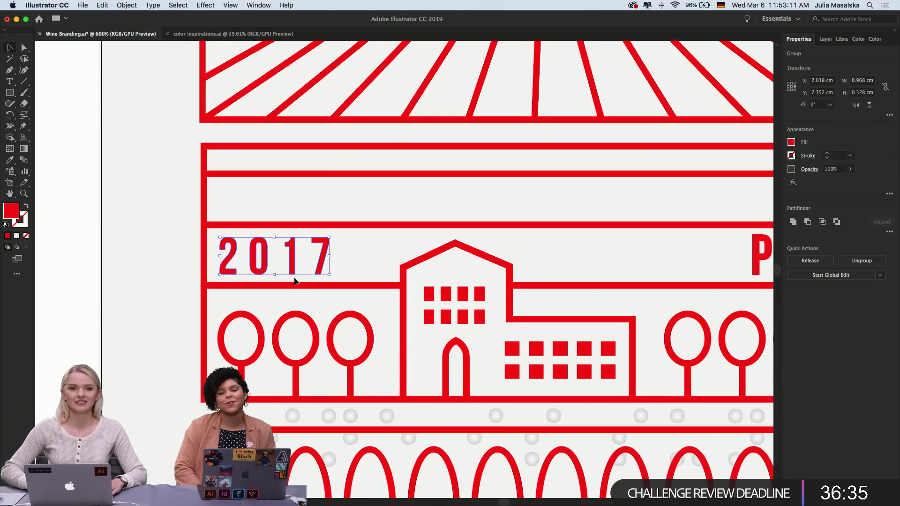
click(850, 155)
click(861, 175)
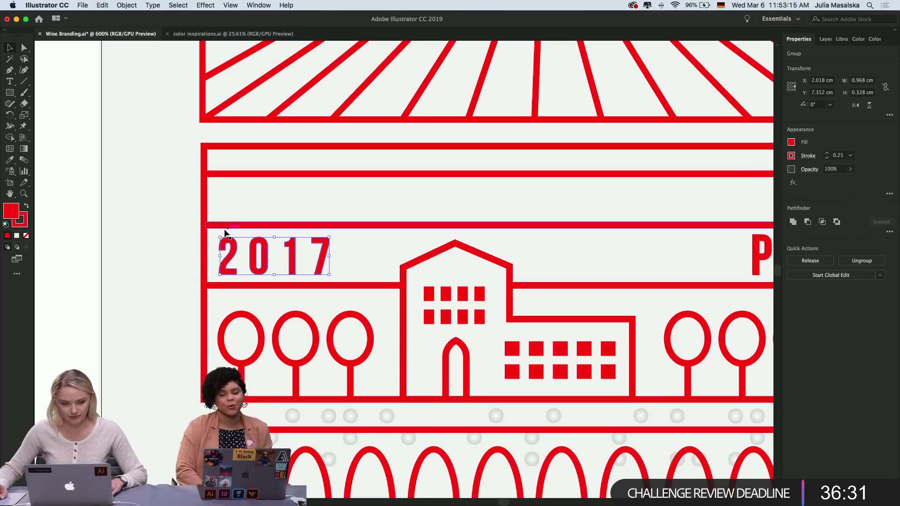
click(152, 241)
Isolate the 2017 group and nudge the digits 0, 1 and 7 one increment left, closer to the 2
key(super+minus)
key(super+minus)
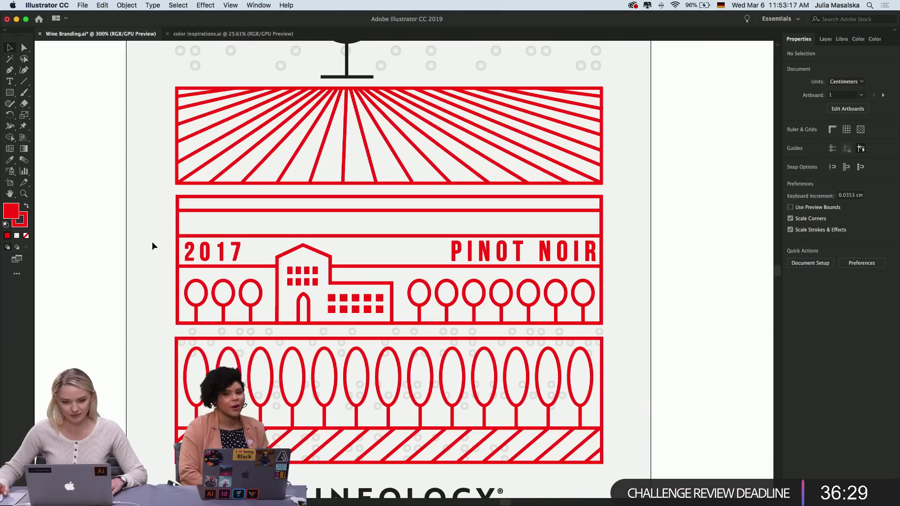
click(235, 252)
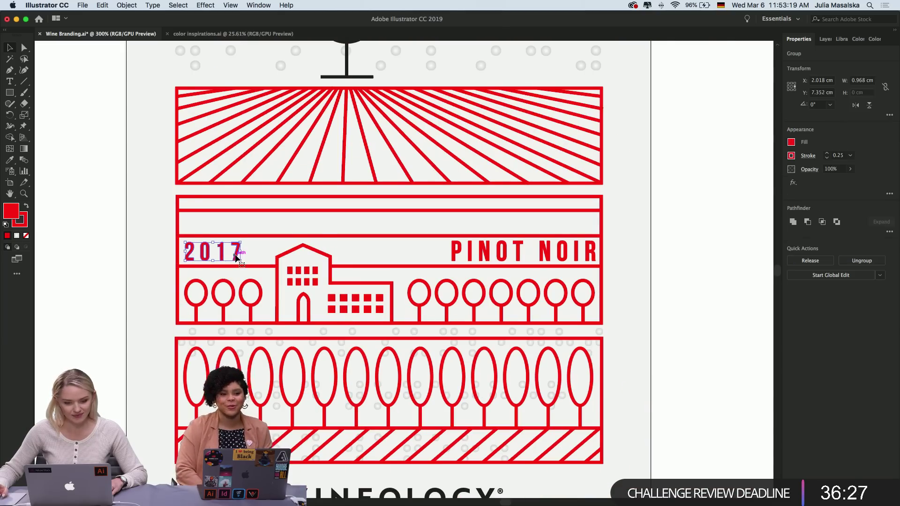
key(super+plus)
key(super+plus)
key(super+plus)
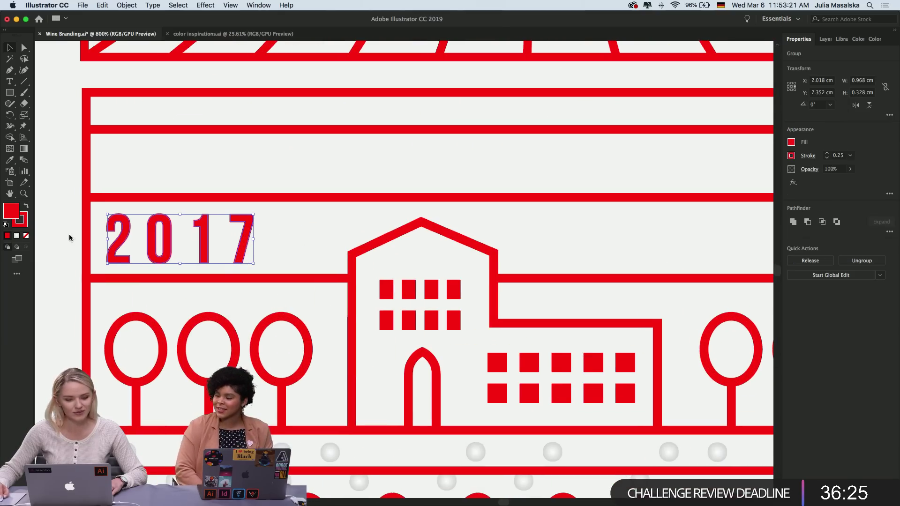
click(69, 235)
double_click(151, 241)
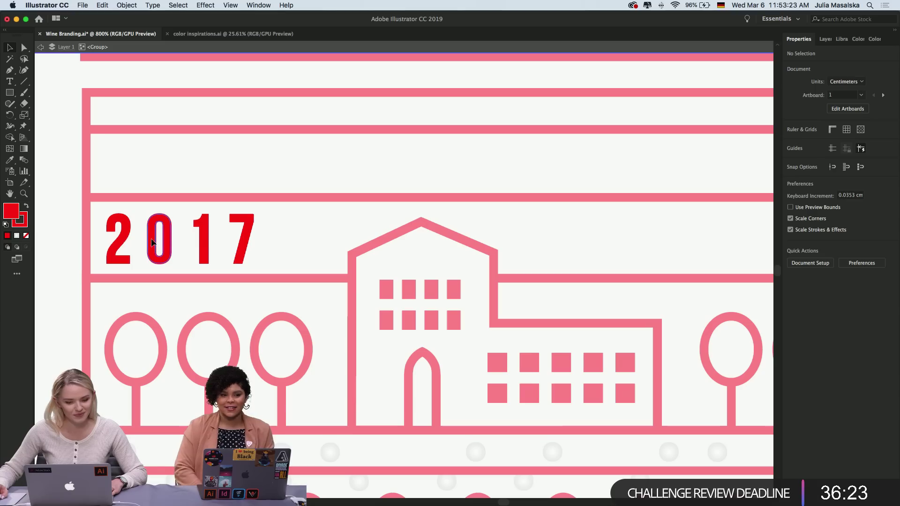
click(151, 242)
shift+click(207, 241)
shift+click(244, 247)
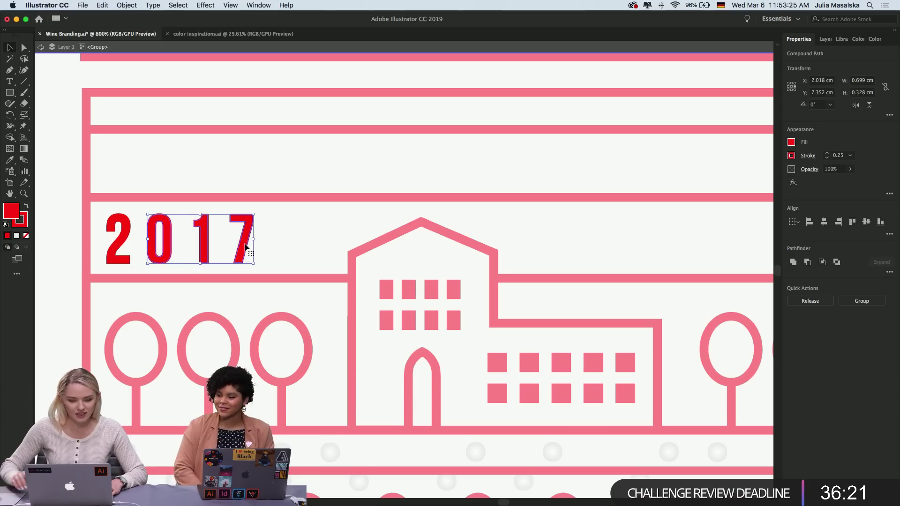
key(Left)
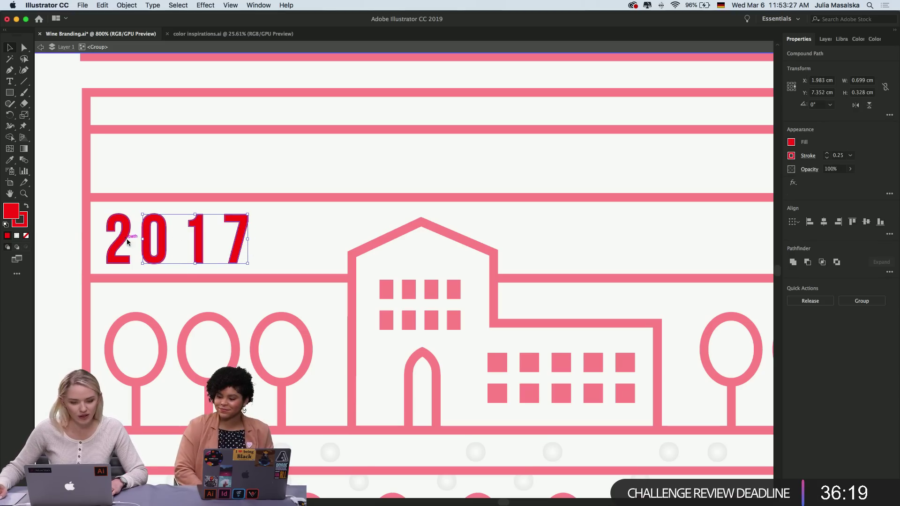
Nudge only the digits 1 and 7 left to tighten the gap after the 0
shift+click(164, 245)
key(Left)
key(Left)
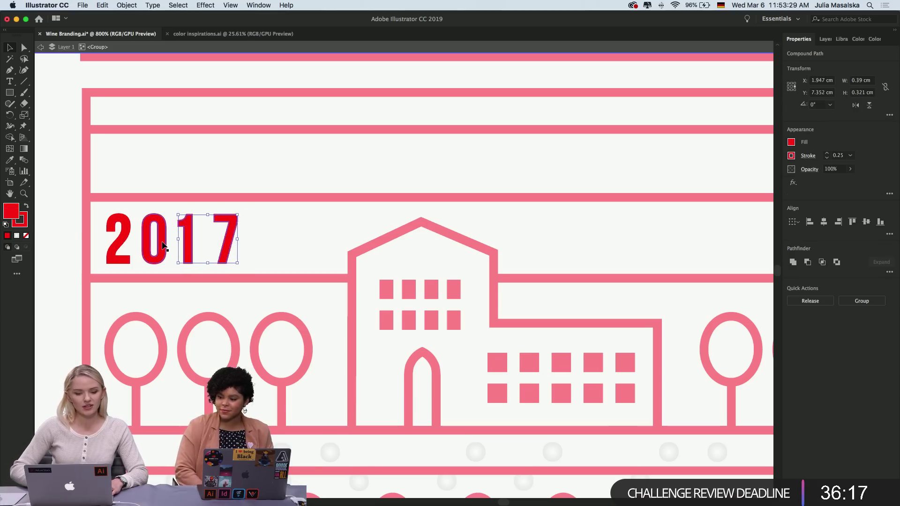
key(Left)
key(Right)
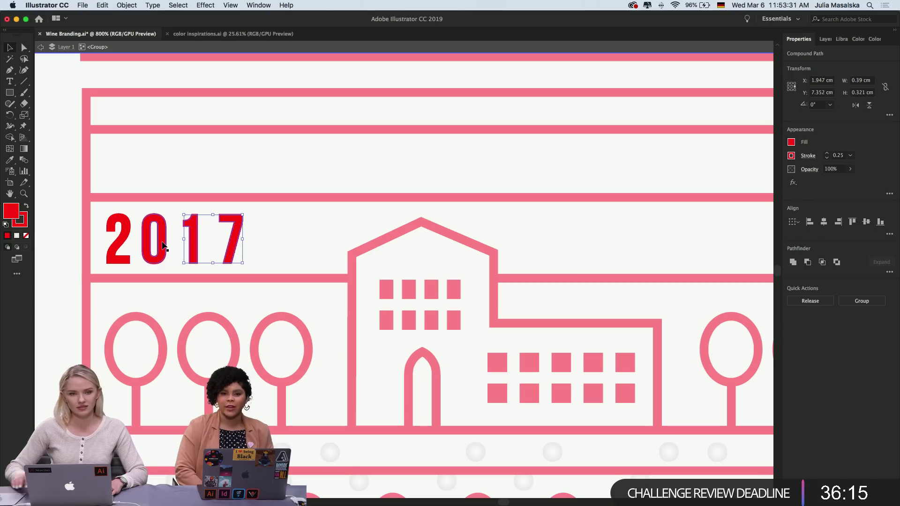
key(Left)
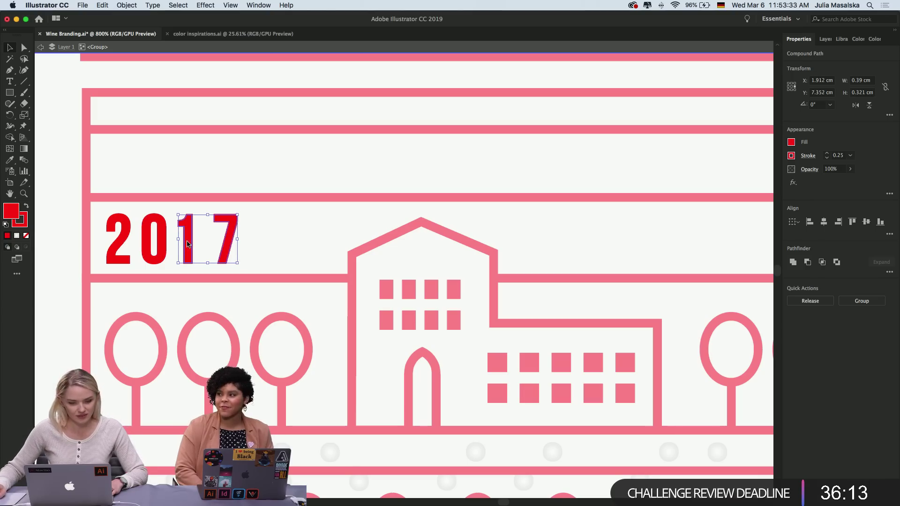
Nudge the digit 7 two increments left towards the 1 and leave the group's isolation mode
shift+click(187, 244)
key(Left)
key(Left)
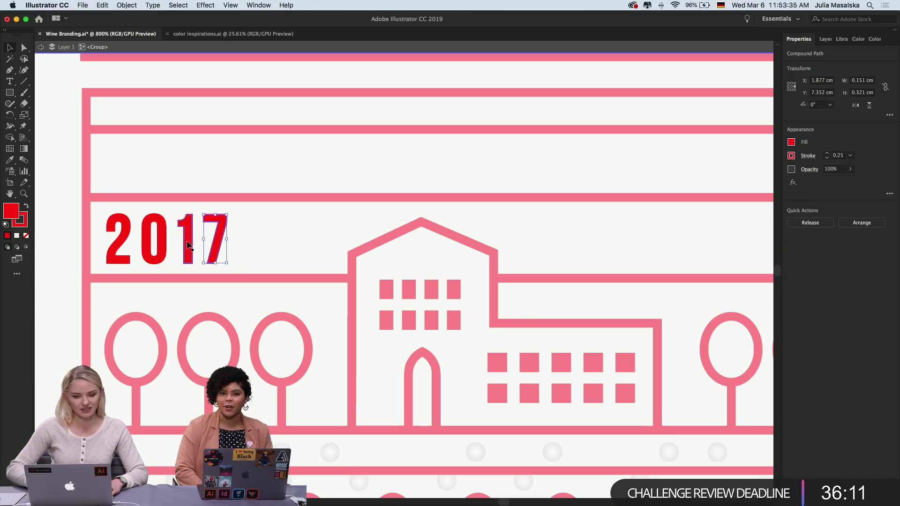
scroll(187, 244, down, 7)
double_click(154, 241)
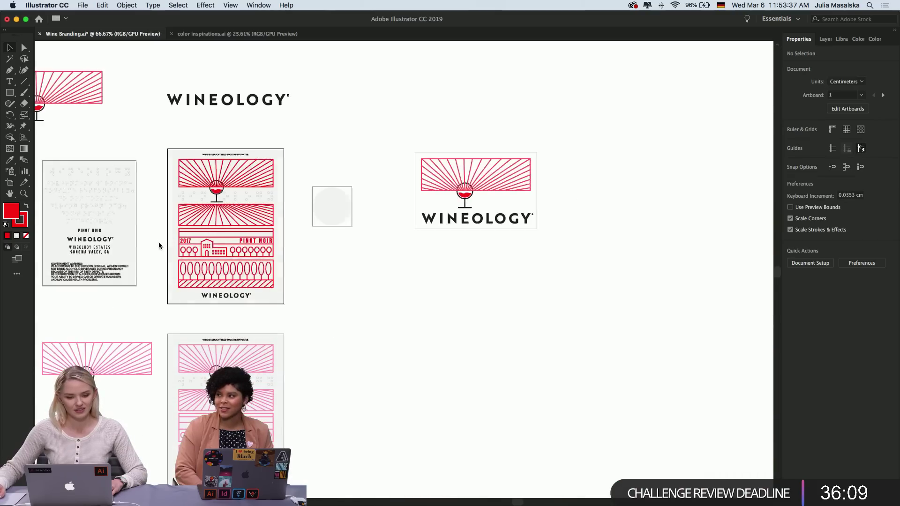
Move the small square artboard with the grey circle to the right of the Wineology logo with the sunburst and glass
scroll(159, 242, up, 2)
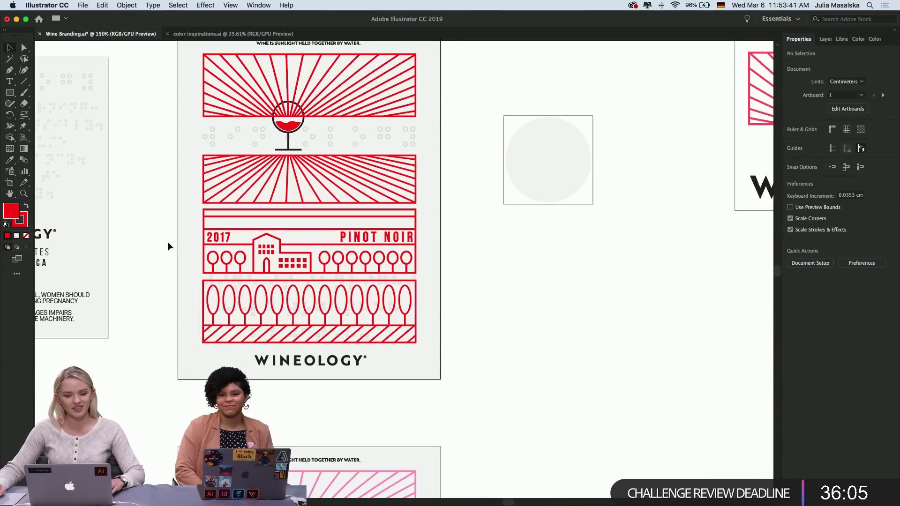
scroll(168, 242, up, 1)
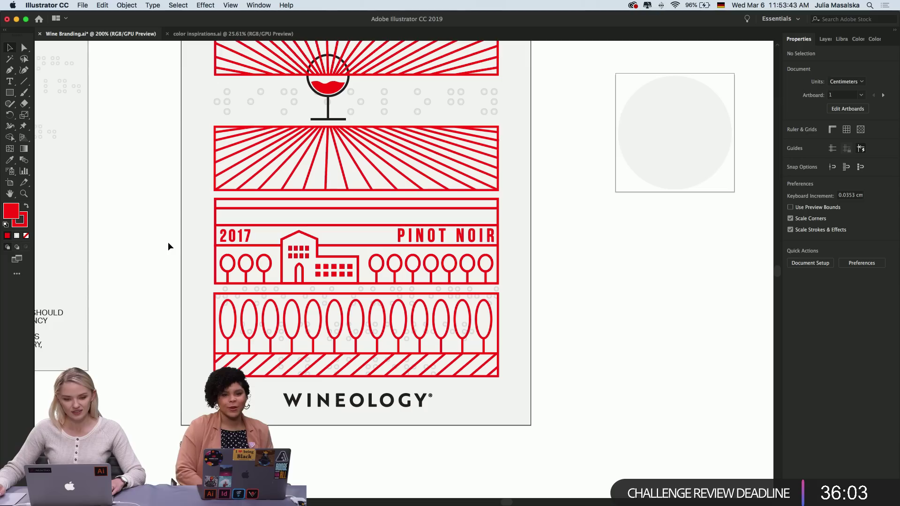
scroll(168, 242, down, 1)
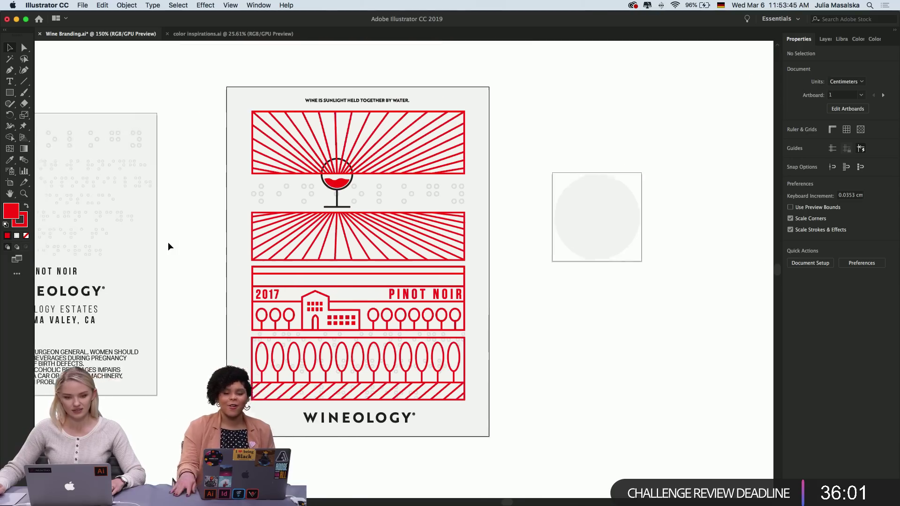
scroll(168, 243, down, 3)
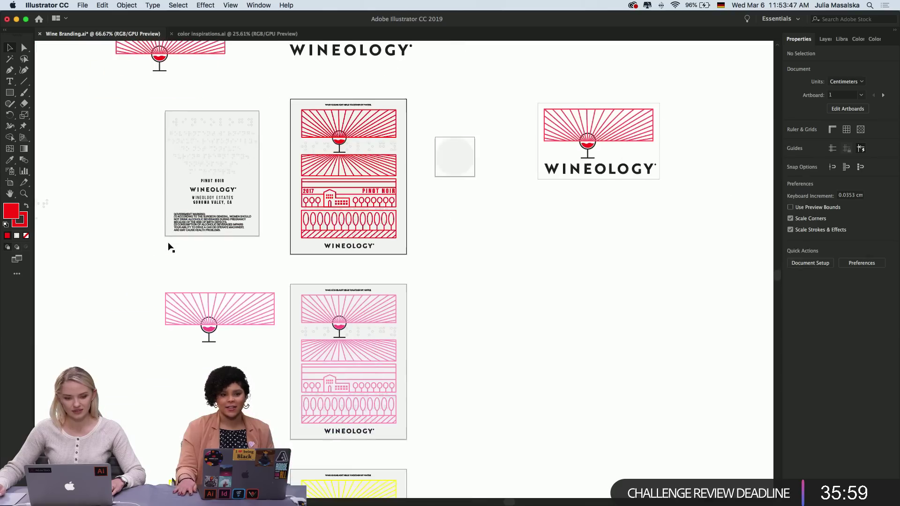
scroll(263, 268, down, 1)
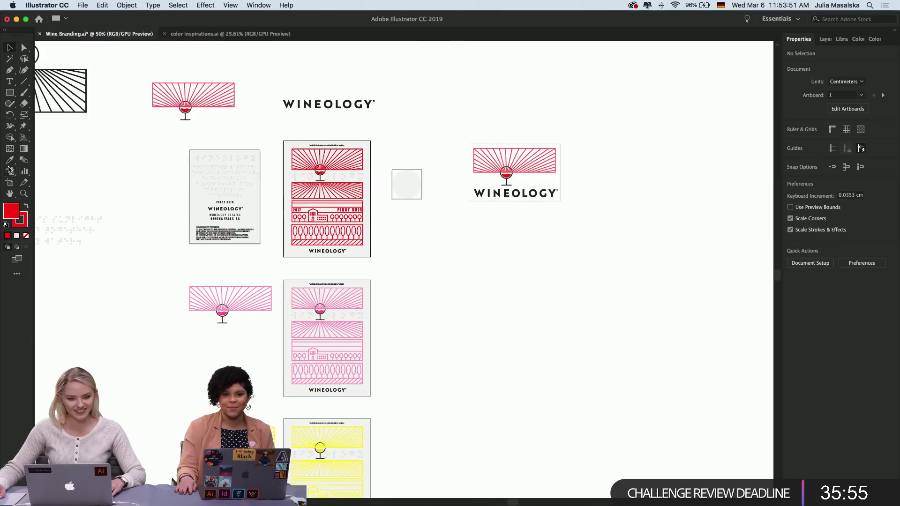
click(10, 183)
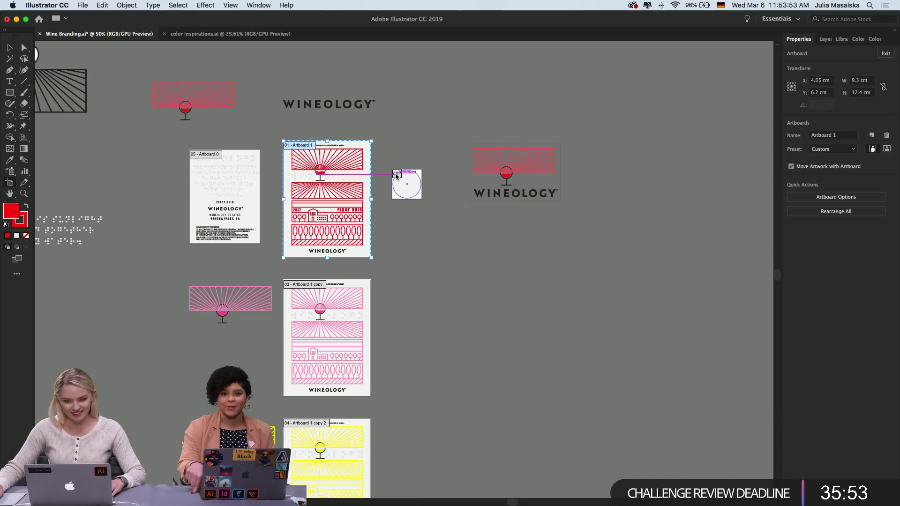
drag(395, 176, 675, 166)
scroll(395, 174, up, 1)
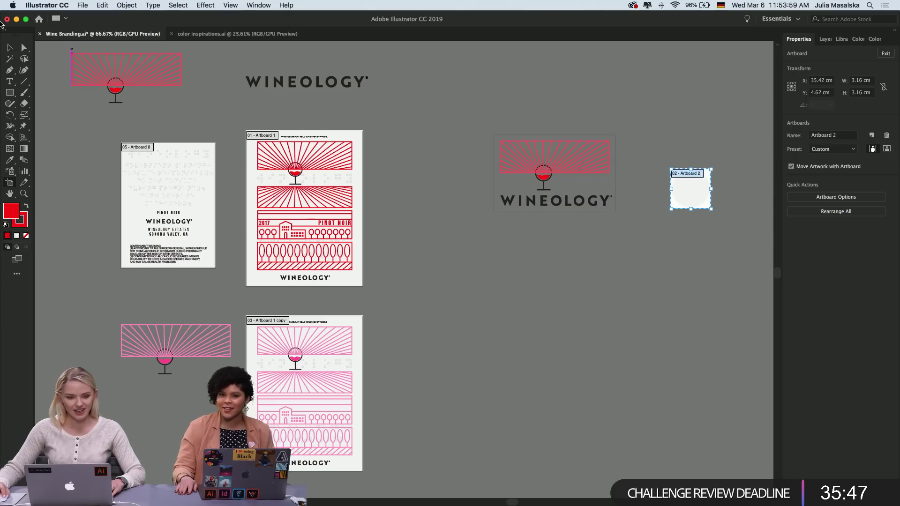
click(9, 47)
Move the loose braille dot group up and to the left, below the black sunburst artwork
scroll(424, 225, down, 3)
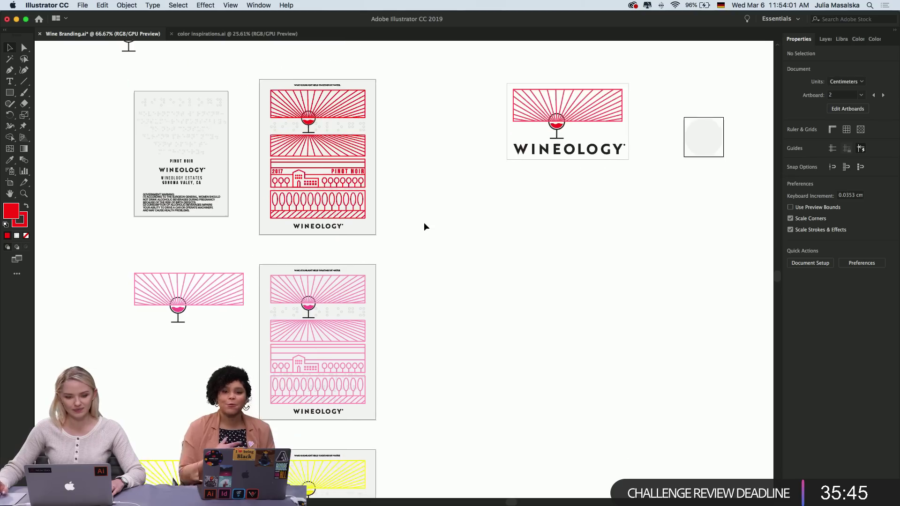
scroll(424, 223, down, 3)
scroll(424, 223, left, 2)
scroll(423, 227, down, 2)
scroll(424, 226, right, 2)
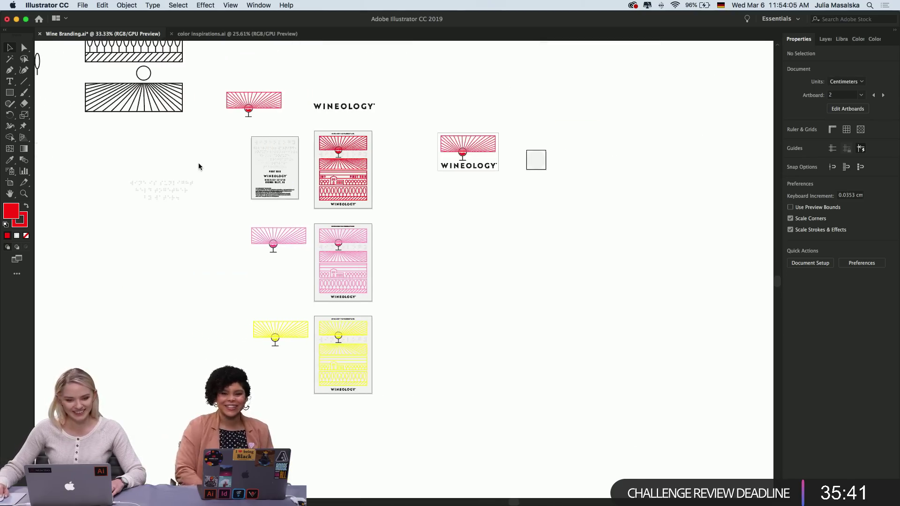
drag(198, 166, 80, 238)
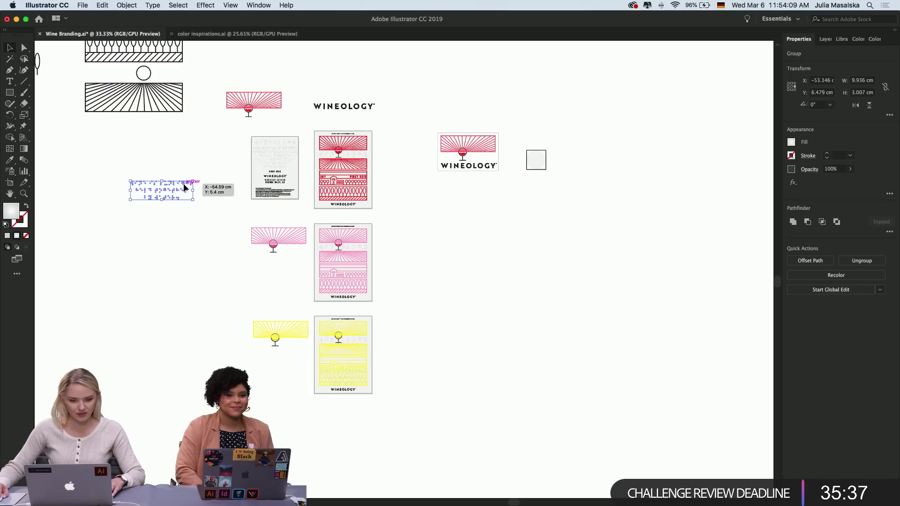
drag(184, 187, 139, 147)
click(225, 159)
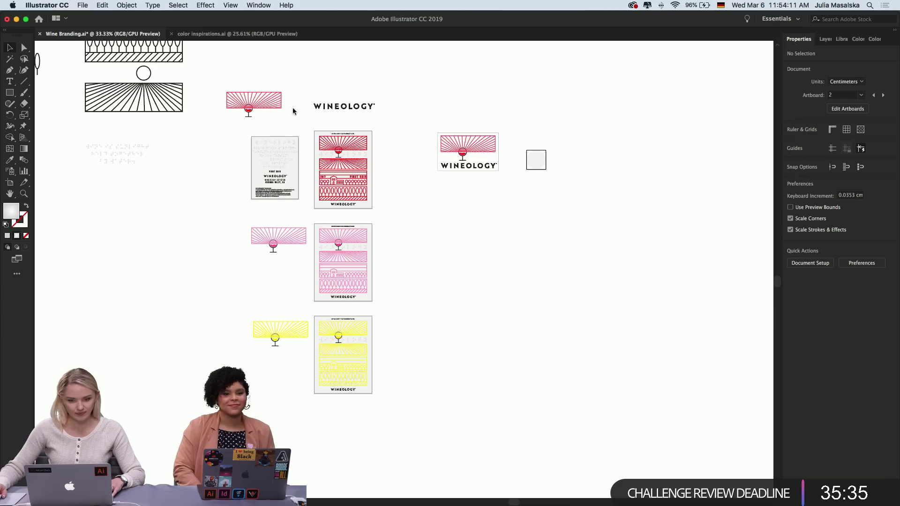
Move the loose red sunburst and wine glass graphic down beside the back label, on its left
click(243, 113)
drag(244, 109, 212, 137)
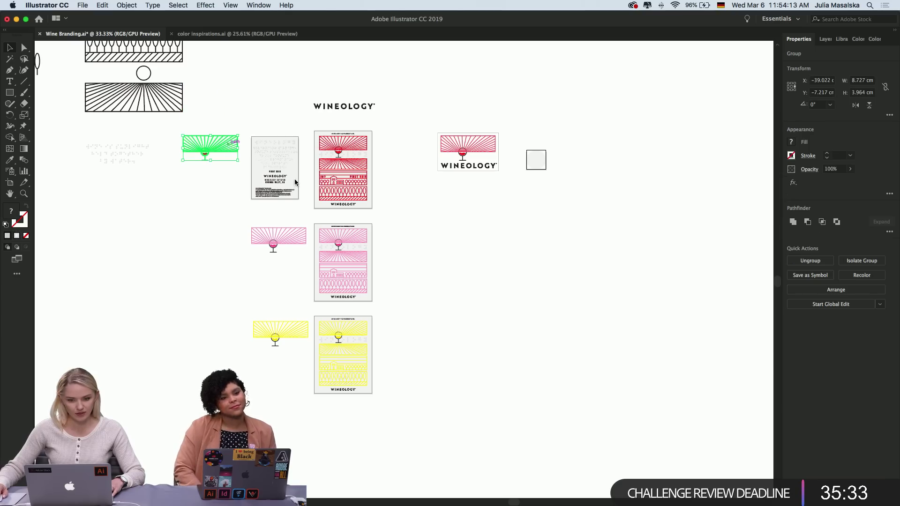
click(392, 202)
scroll(392, 202, up, 5)
scroll(392, 202, down, 4)
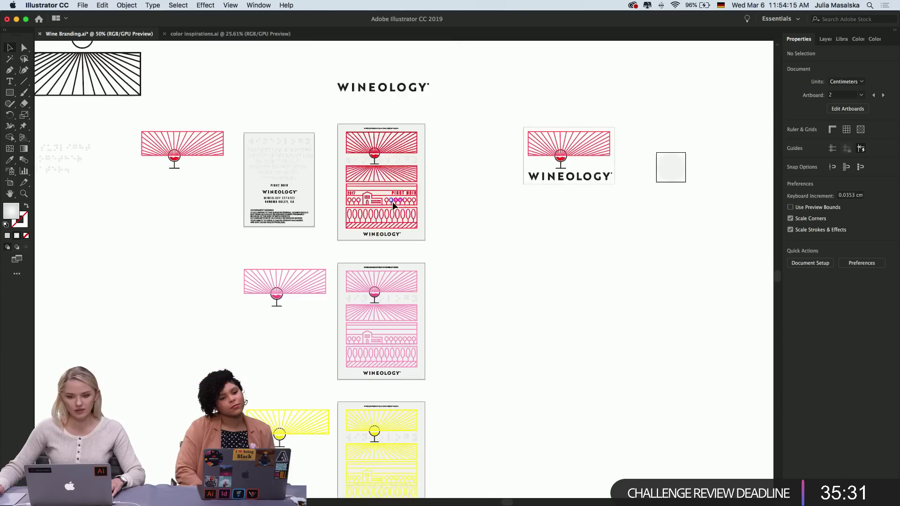
Examine the red Pinot Noir front and back labels up close and compare them with the pink label version
scroll(393, 201, up, 5)
scroll(393, 202, down, 3)
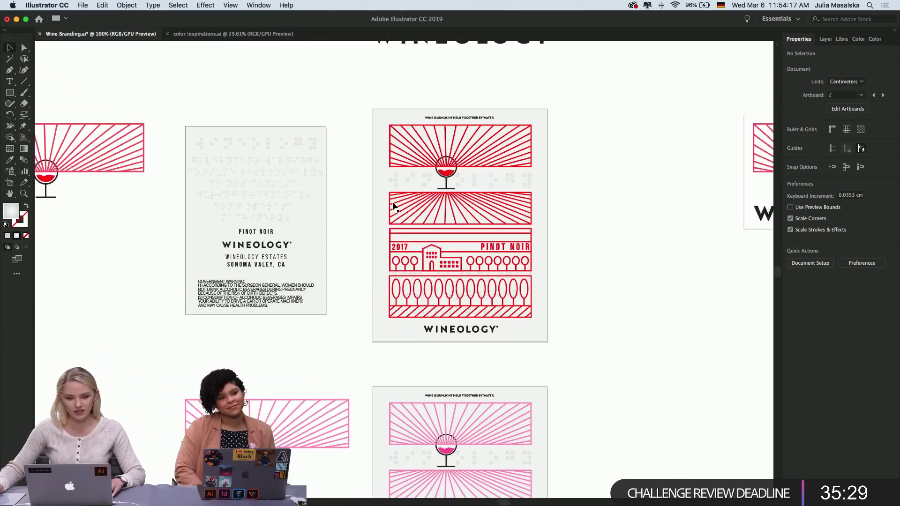
scroll(393, 206, up, 3)
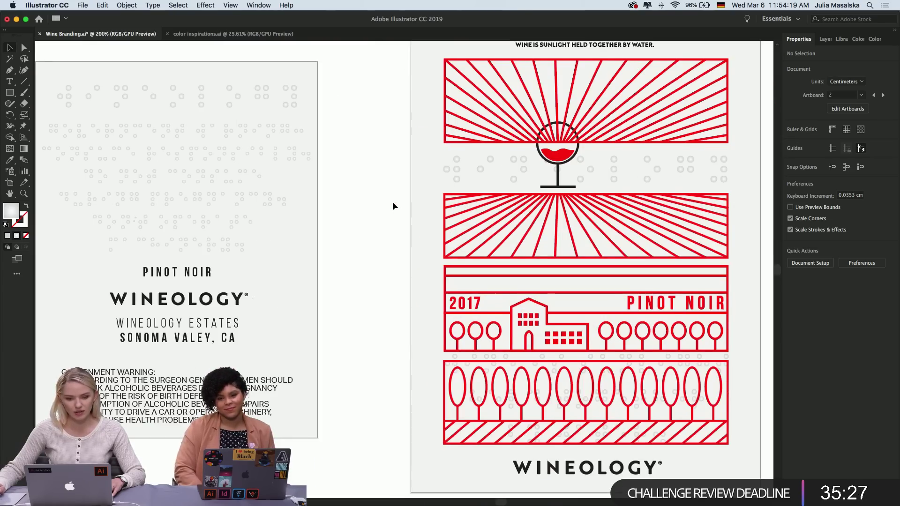
scroll(393, 206, up, 2)
scroll(392, 207, left, 2)
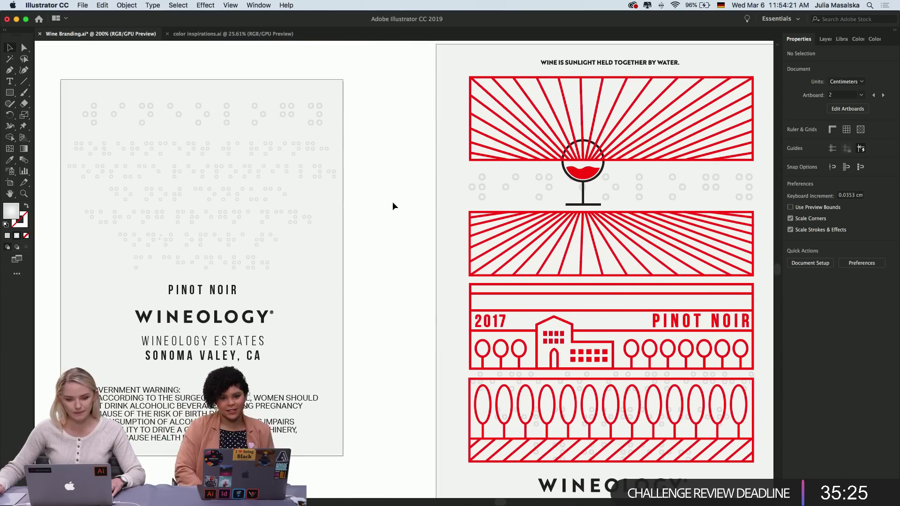
scroll(393, 206, down, 3)
scroll(393, 206, down, 3)
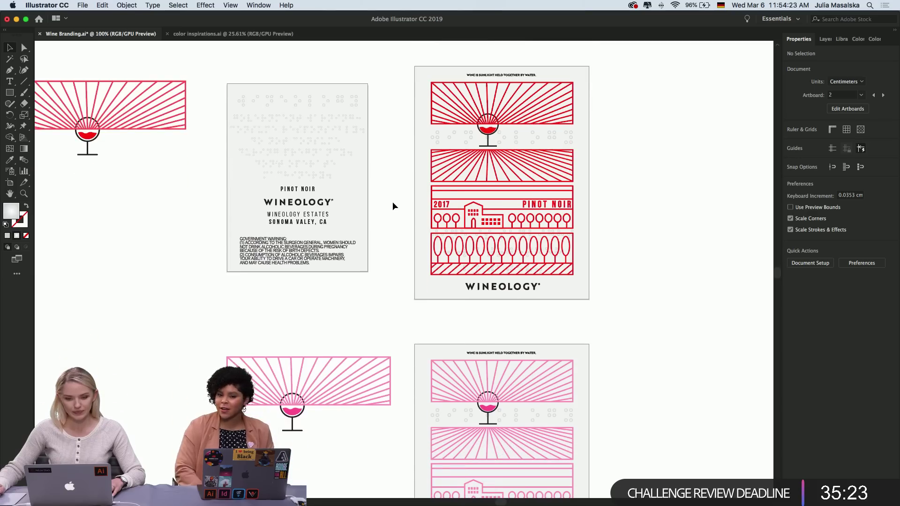
scroll(393, 203, down, 1)
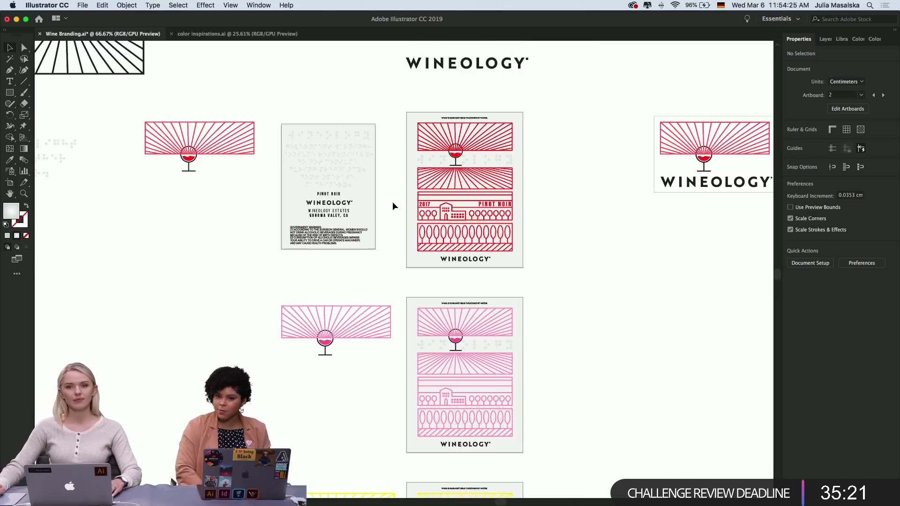
scroll(393, 206, up, 1)
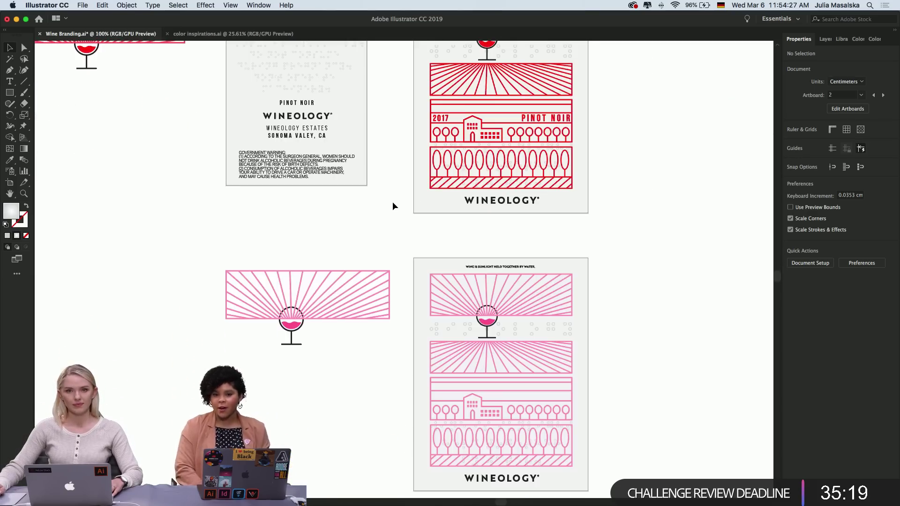
scroll(392, 207, up, 5)
scroll(393, 206, down, 4)
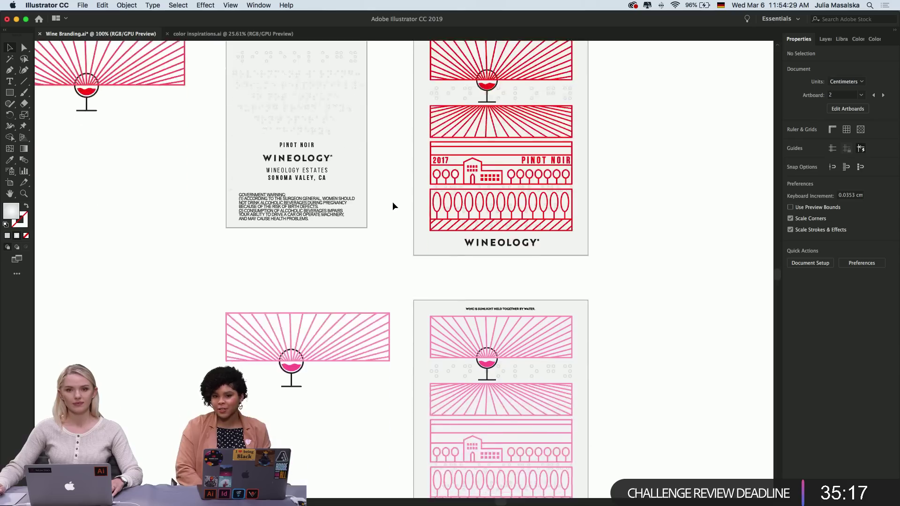
scroll(392, 202, down, 4)
scroll(392, 201, up, 3)
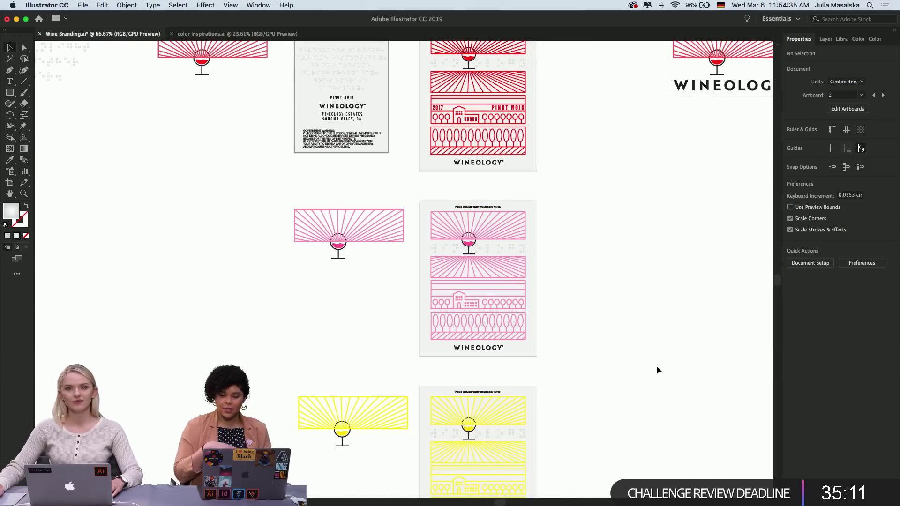
Move the loose pink and yellow sunburst and wine glass graphics left, below the red one, clearing the space under the back label
scroll(657, 371, down, 1)
scroll(656, 370, down, 2)
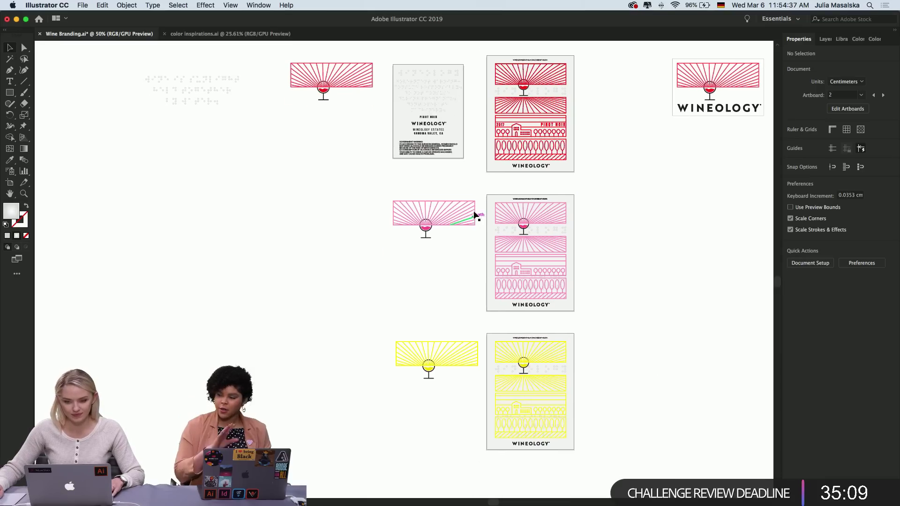
click(417, 209)
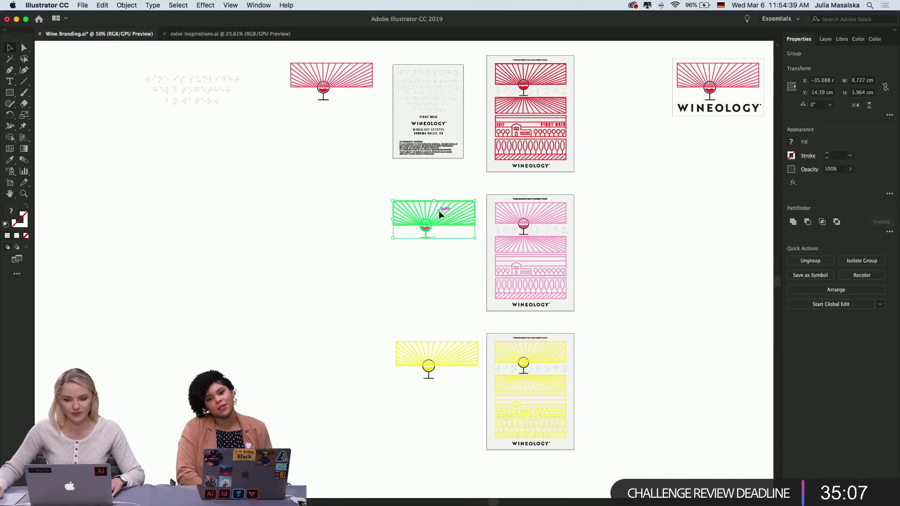
drag(439, 210, 340, 210)
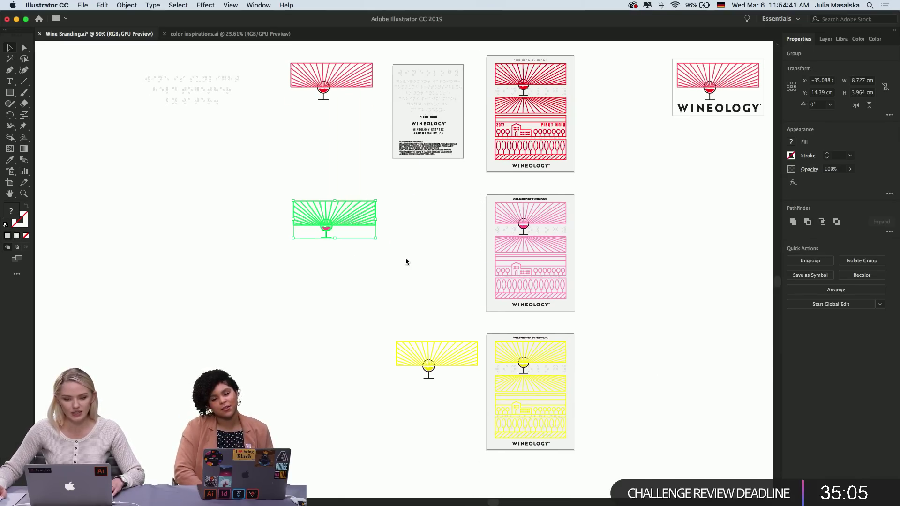
click(406, 261)
click(402, 373)
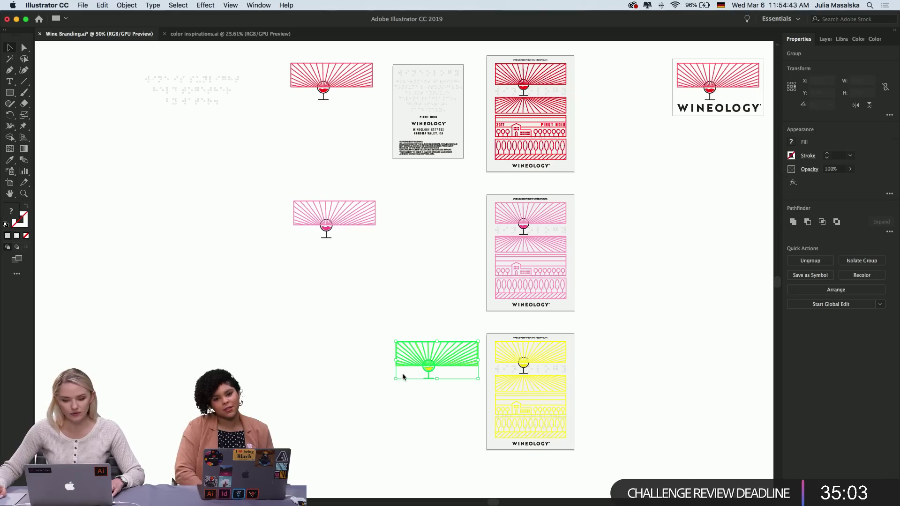
drag(439, 358, 339, 356)
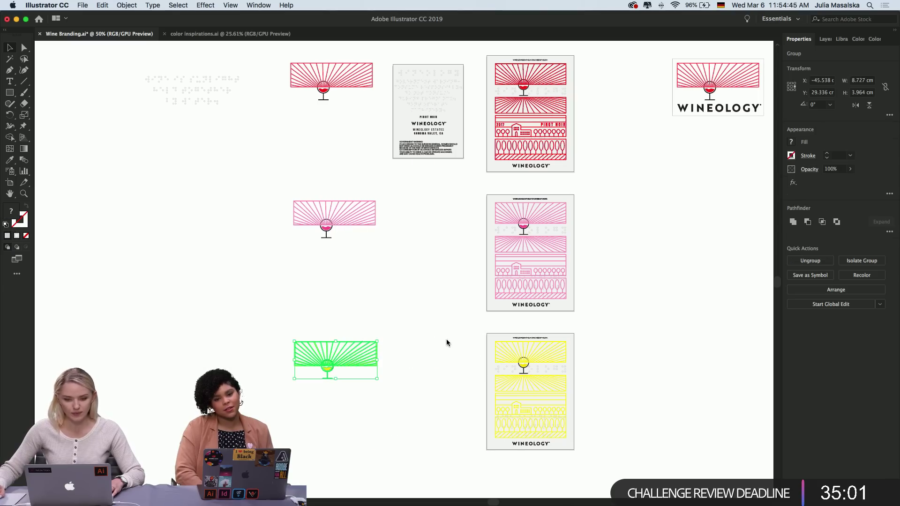
click(446, 339)
Duplicate the back label artboard with its artwork twice, placing the copies beside the pink and yellow front labels
scroll(446, 338, down, 1)
scroll(445, 339, up, 3)
scroll(445, 338, down, 2)
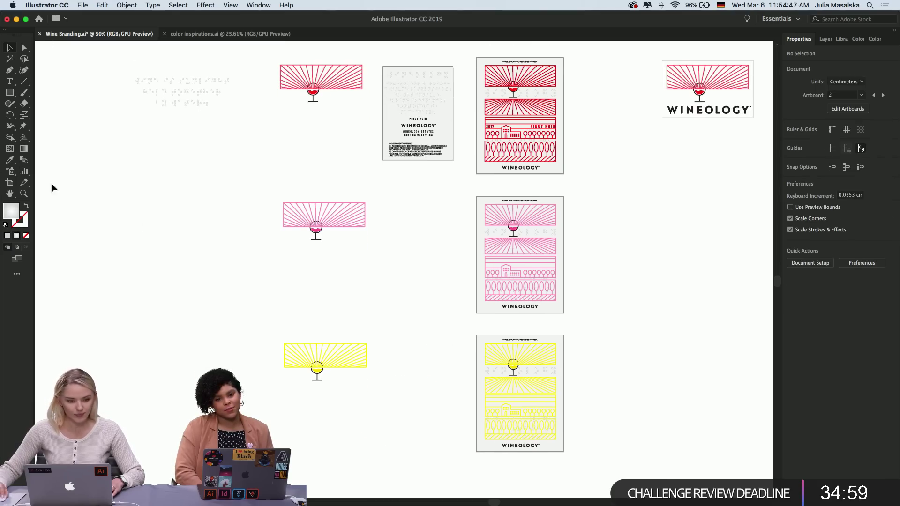
click(10, 183)
drag(400, 69, 403, 355)
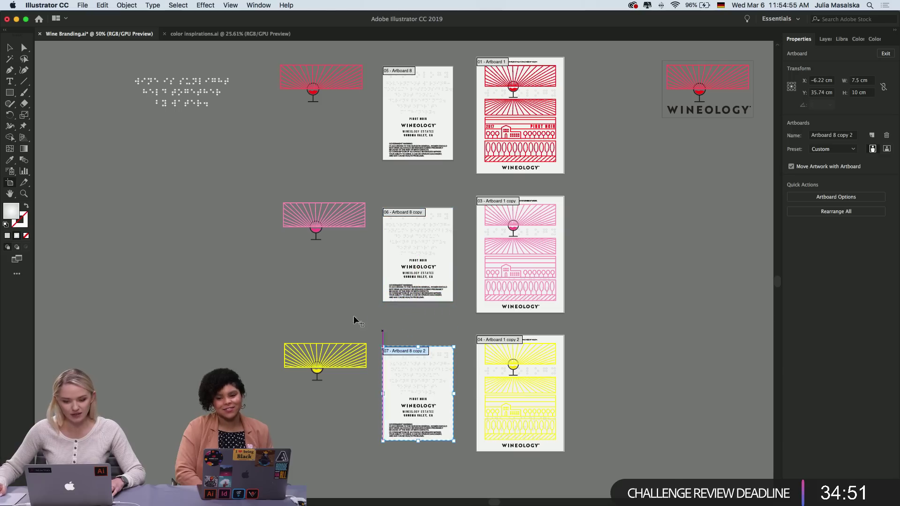
key(Escape)
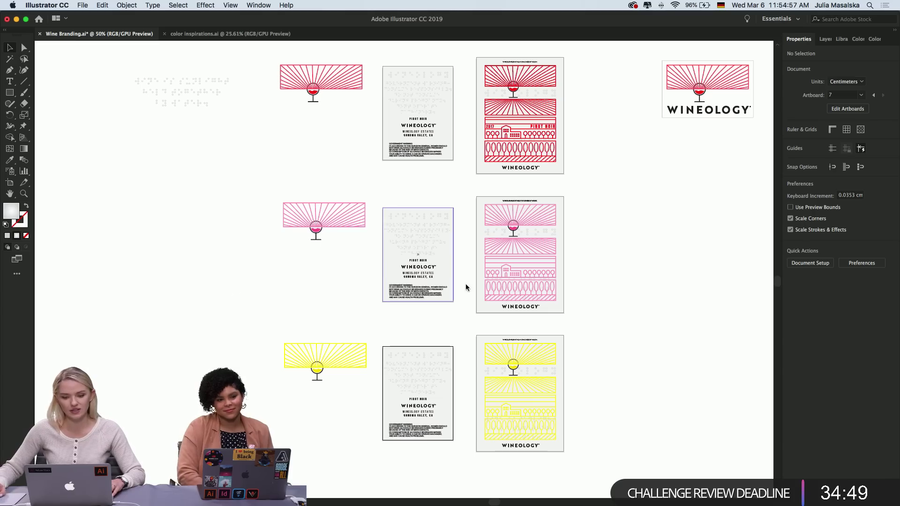
Check the duplicated back labels against the pink and yellow front labels and the original red pair
scroll(451, 319, up, 3)
scroll(451, 319, down, 3)
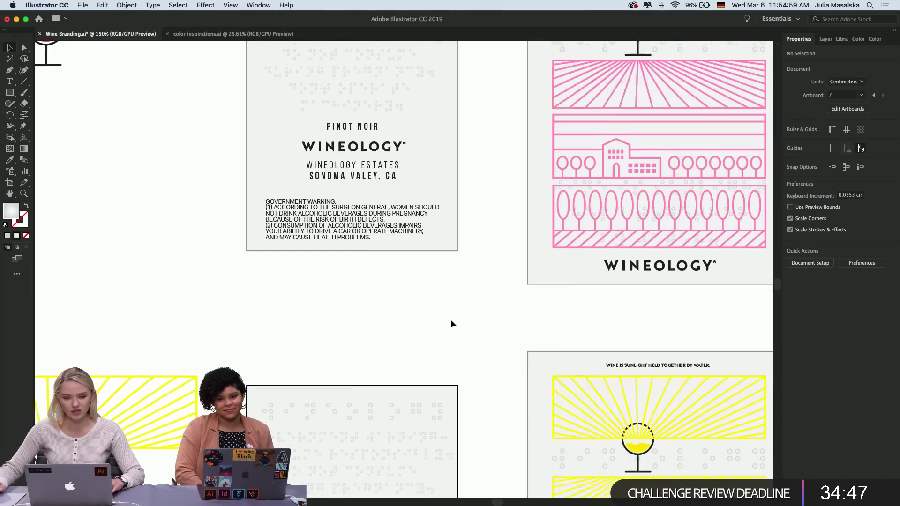
scroll(450, 322, up, 5)
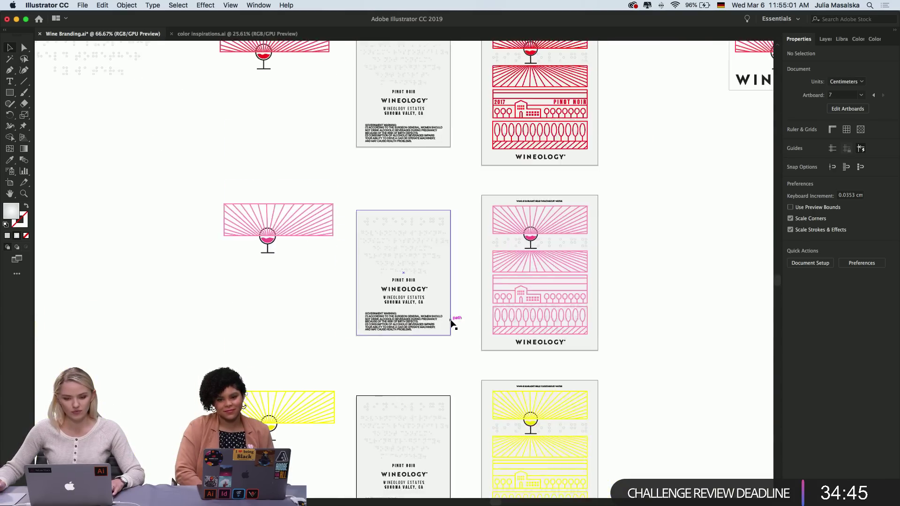
scroll(451, 323, right, 5)
scroll(453, 324, left, 4)
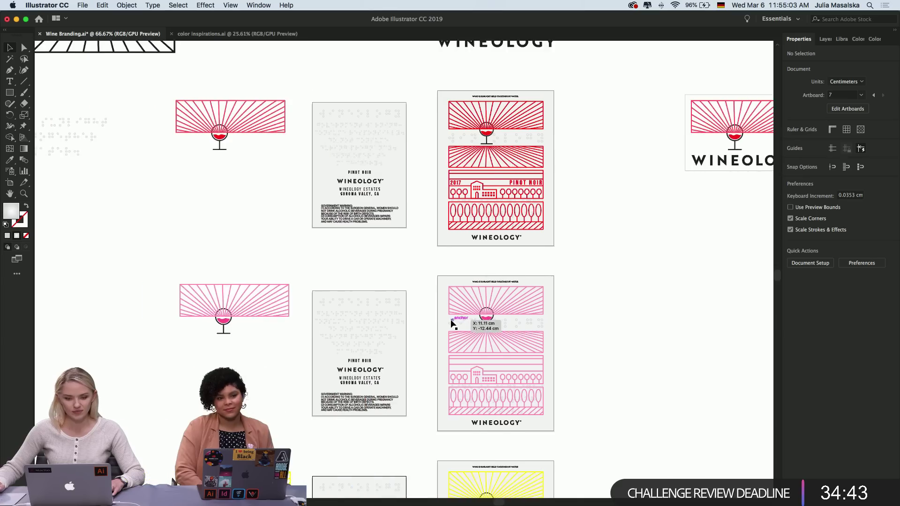
scroll(455, 318, down, 5)
scroll(452, 324, up, 2)
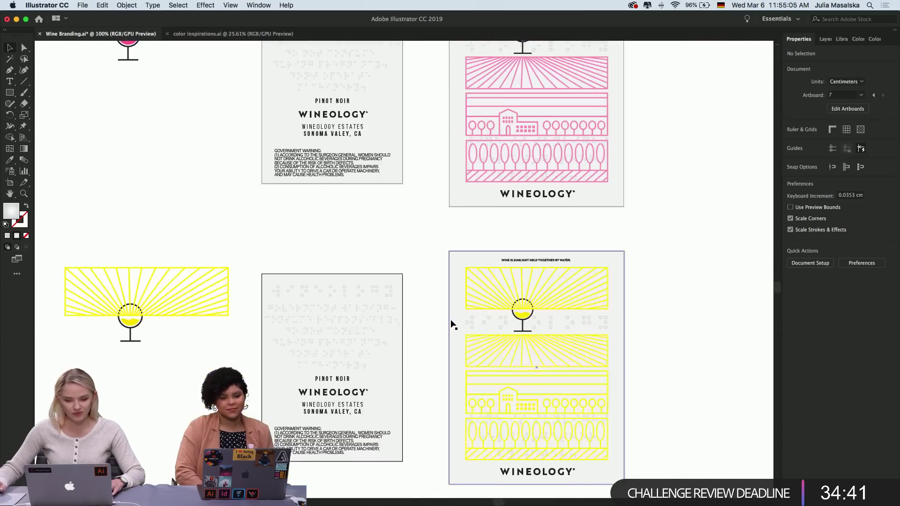
scroll(449, 323, down, 2)
scroll(450, 323, down, 2)
scroll(450, 321, up, 3)
scroll(441, 324, right, 3)
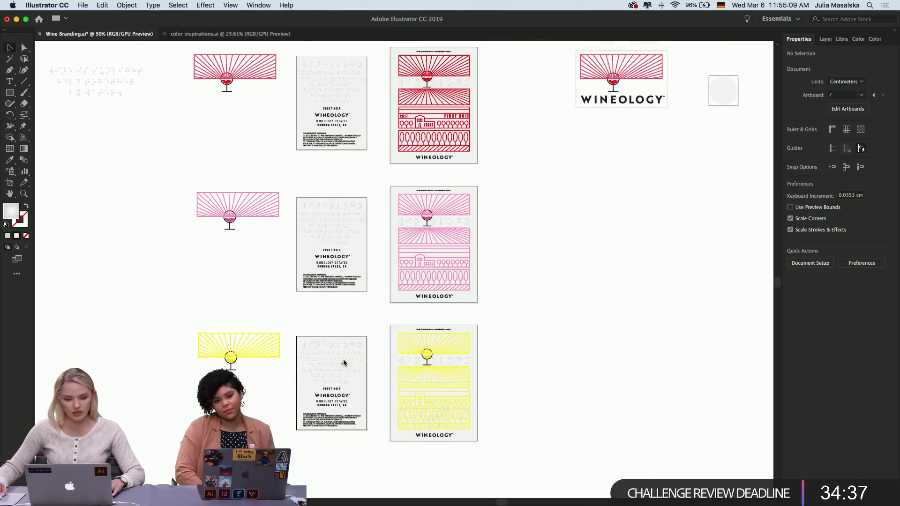
Move the small square artboard with the grey circle between the red front label and the Wineology logo artboard
scroll(564, 305, up, 5)
scroll(564, 305, right, 3)
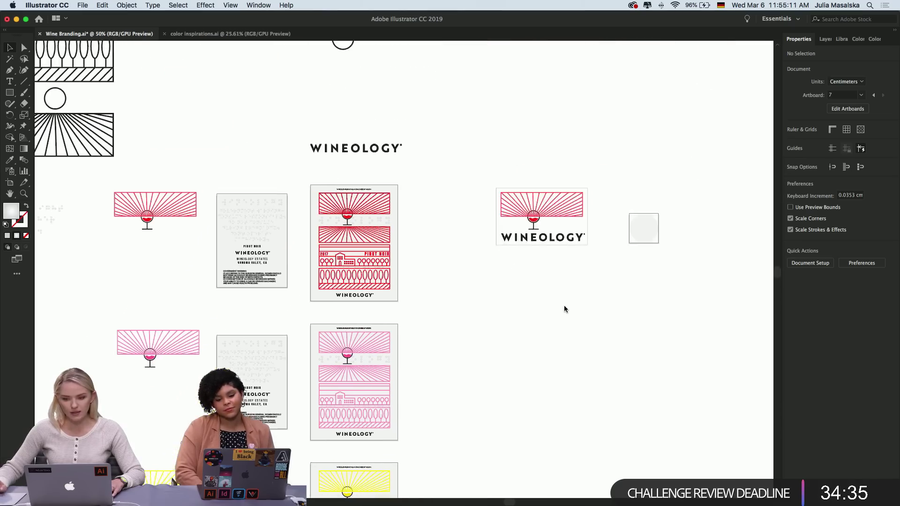
scroll(564, 306, right, 3)
scroll(564, 305, up, 2)
scroll(563, 305, left, 2)
scroll(563, 305, up, 2)
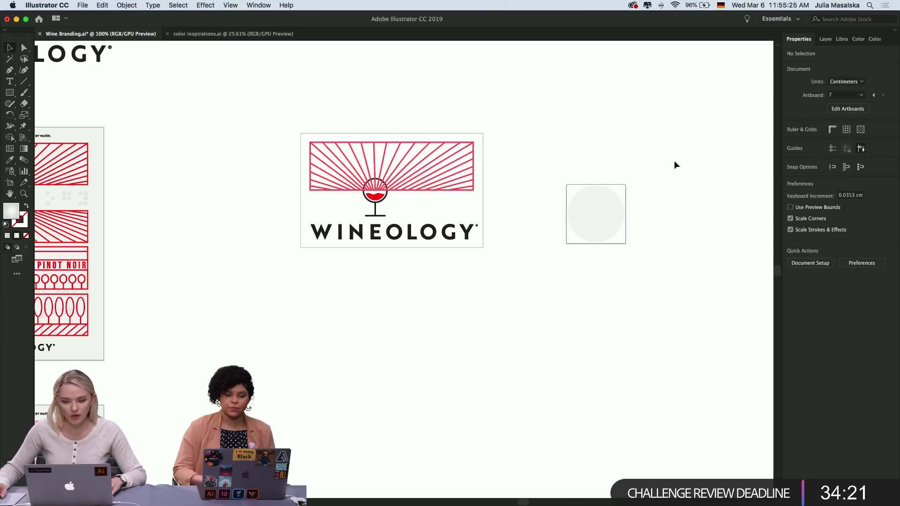
click(9, 182)
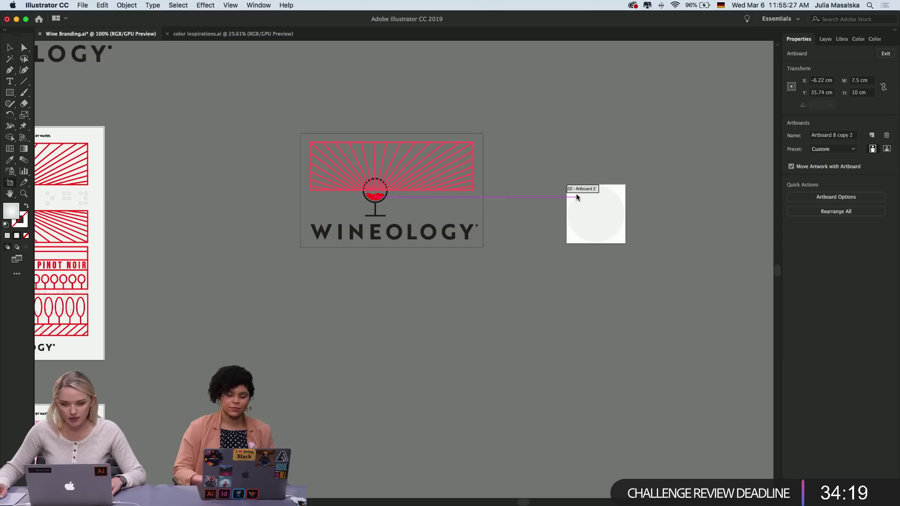
drag(573, 190, 179, 159)
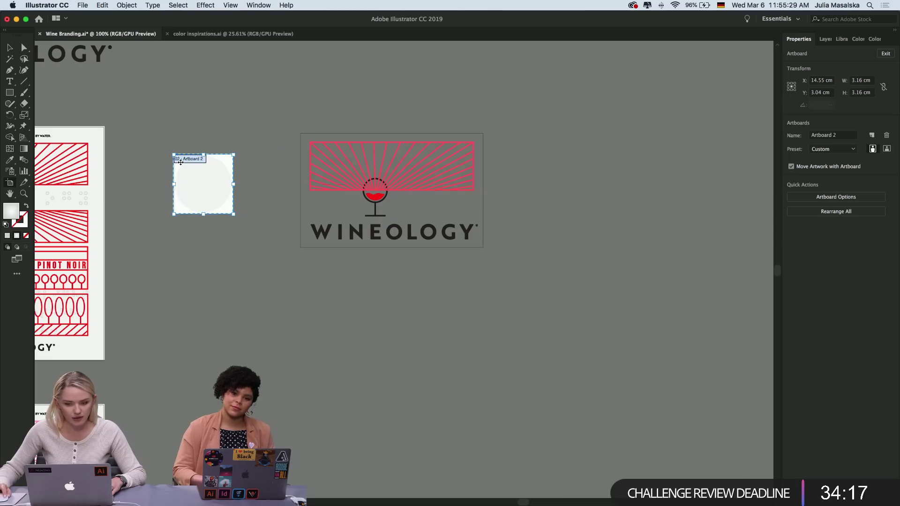
click(9, 47)
Place a copy of the red front label's upper sunburst and wine glass below the small square artboard
scroll(159, 240, left, 5)
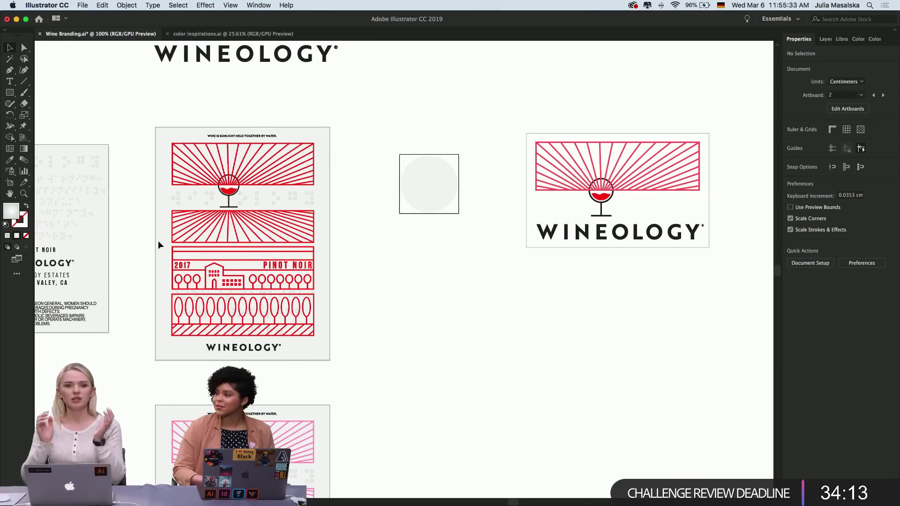
scroll(417, 213, up, 1)
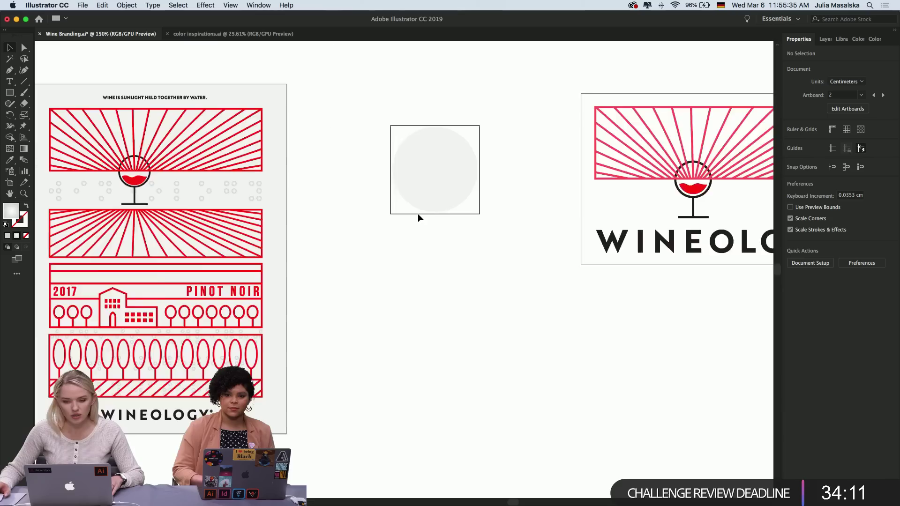
scroll(418, 213, down, 1)
drag(232, 196, 421, 311)
click(489, 344)
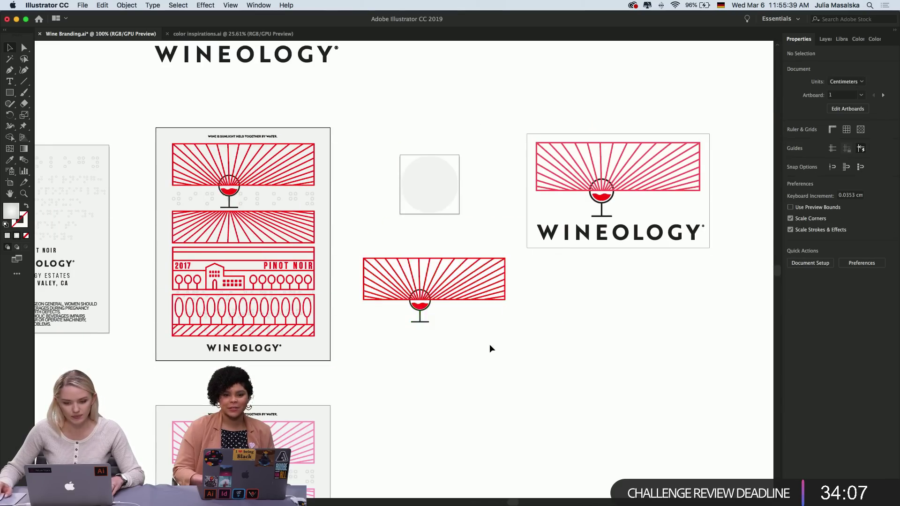
Inspect the copied red sunburst and wine glass up close and beside the grey circle artboard
scroll(490, 344, up, 2)
scroll(490, 344, up, 1)
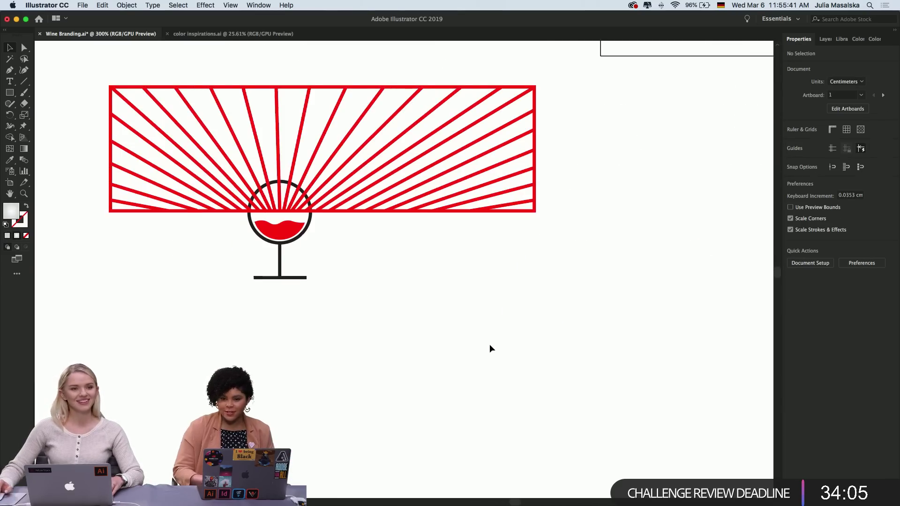
scroll(489, 344, up, 1)
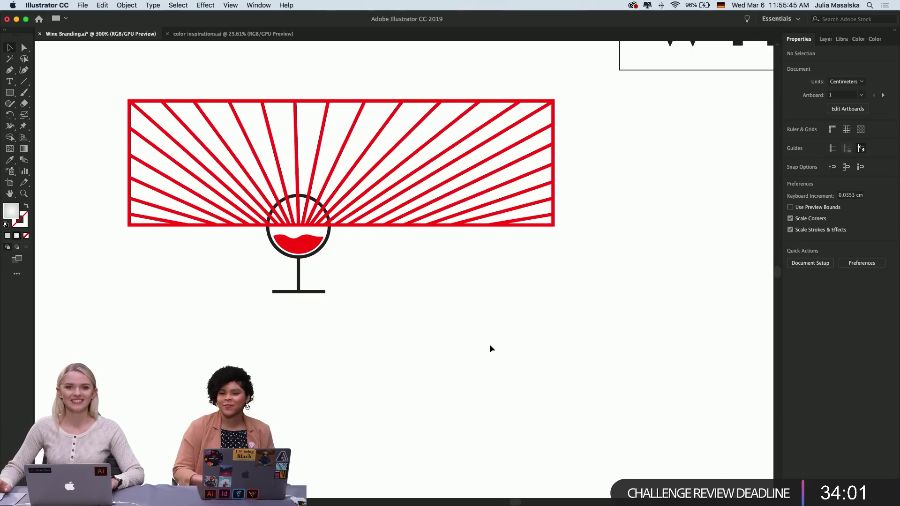
scroll(489, 347, left, 2)
scroll(490, 347, down, 1)
scroll(489, 348, down, 1)
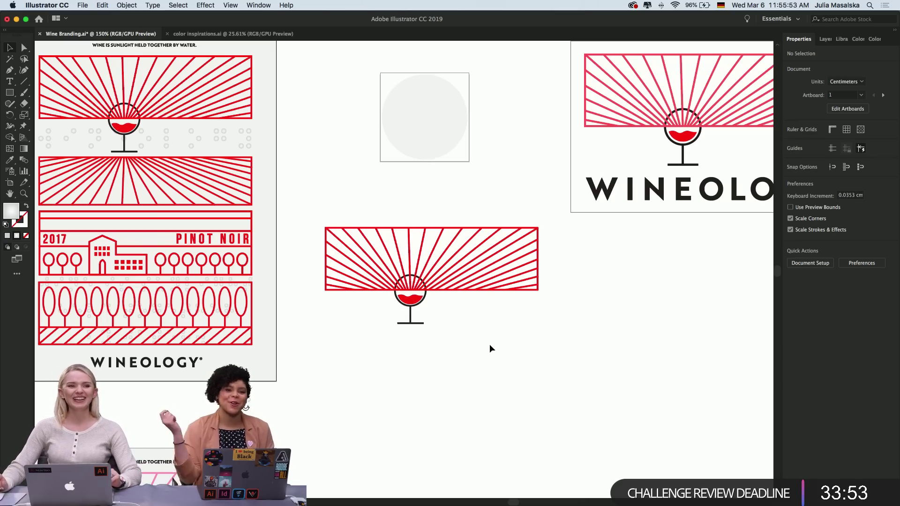
scroll(490, 348, down, 1)
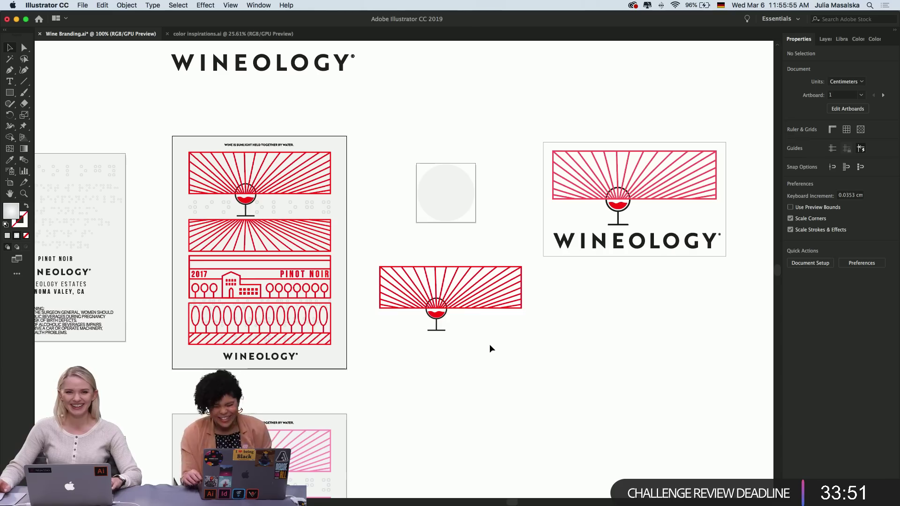
scroll(490, 348, left, 3)
scroll(490, 348, up, 4)
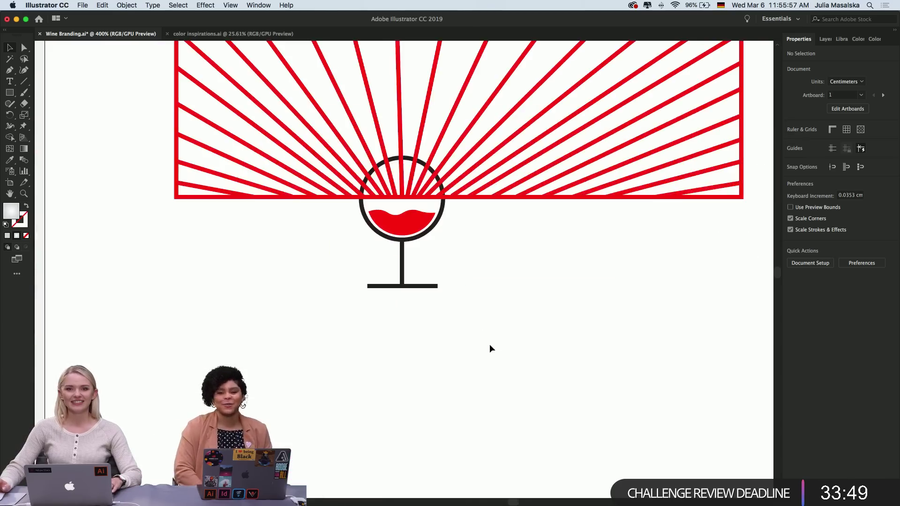
scroll(490, 347, down, 1)
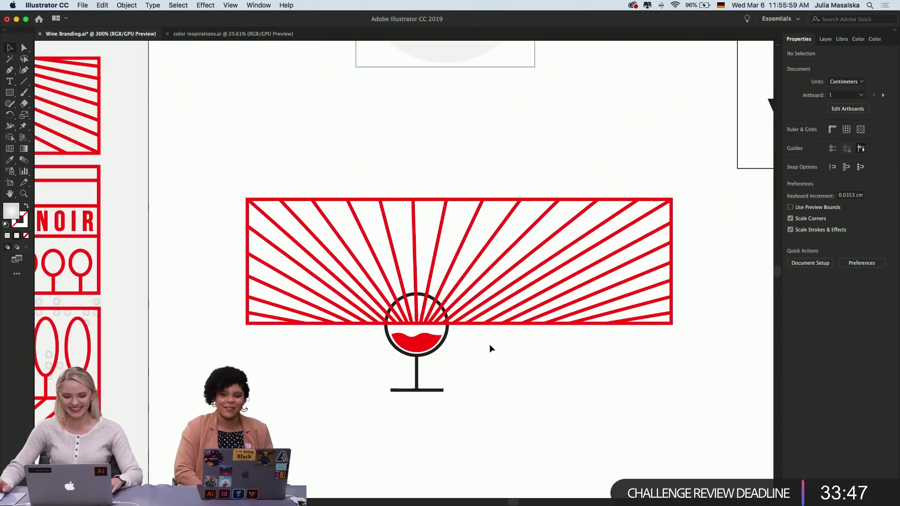
scroll(490, 345, down, 1)
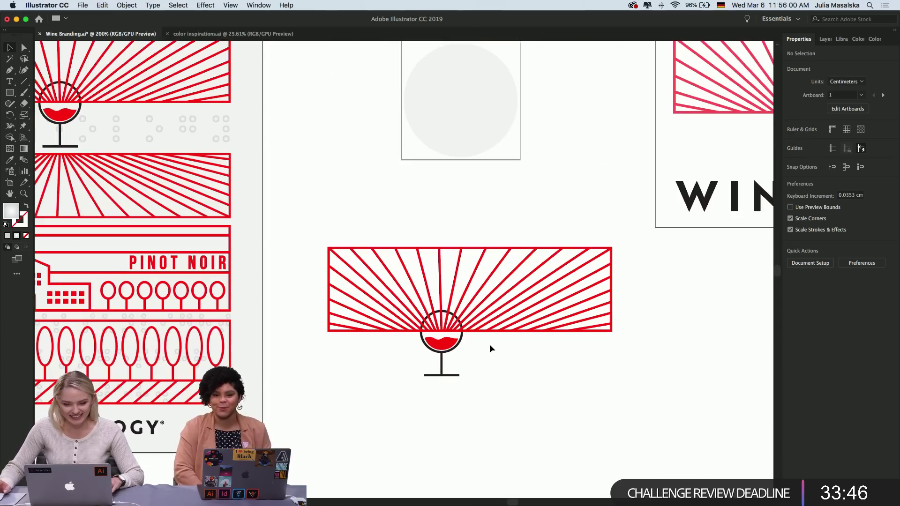
Examine the wine glass and the ray ends along the sunburst's base line up close
click(8, 93)
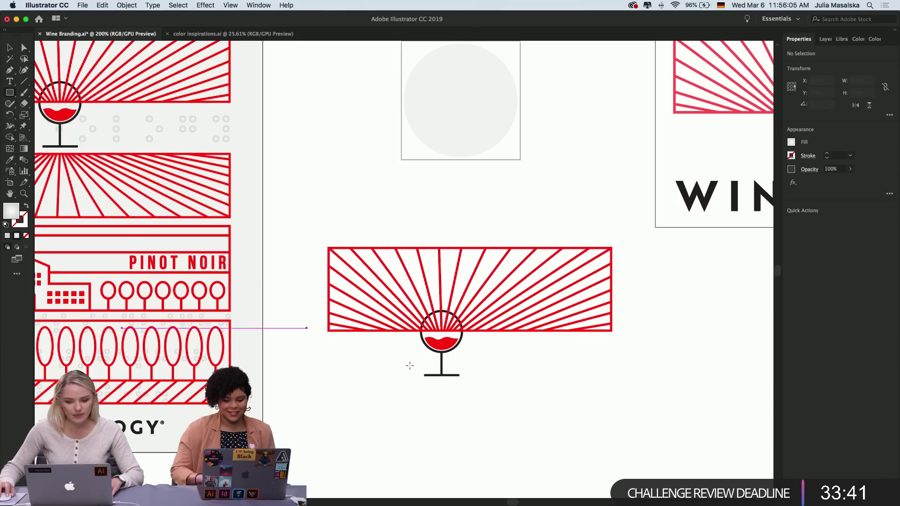
scroll(440, 352, up, 6)
scroll(430, 366, up, 3)
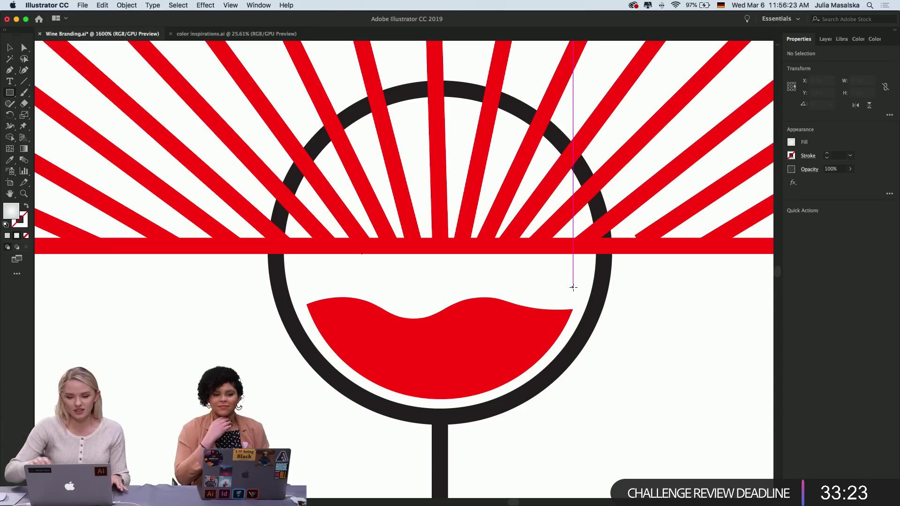
key(super+minus)
key(super+minus)
key(super+minus)
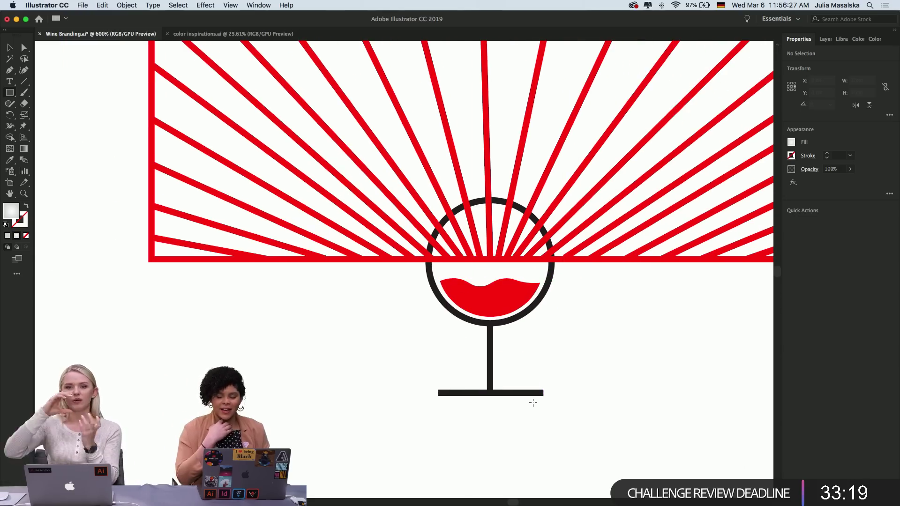
scroll(535, 402, up, 1)
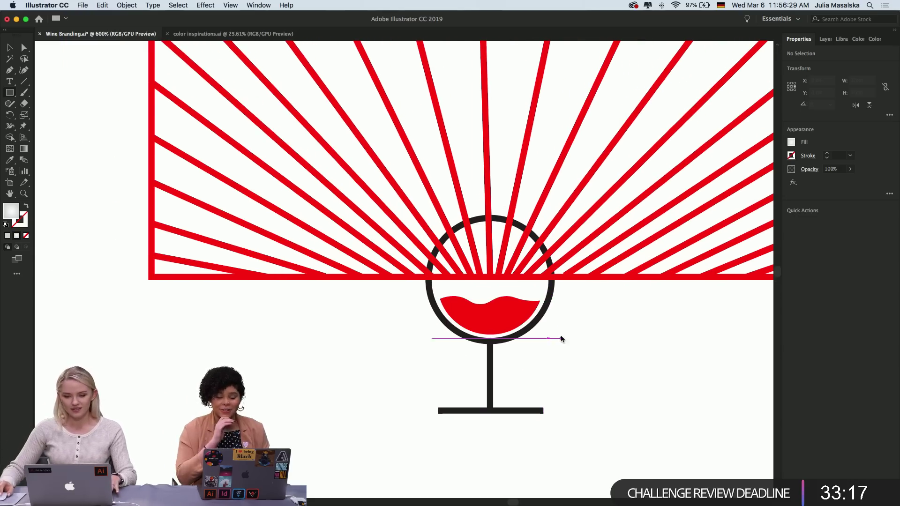
scroll(561, 336, up, 3)
scroll(560, 336, up, 3)
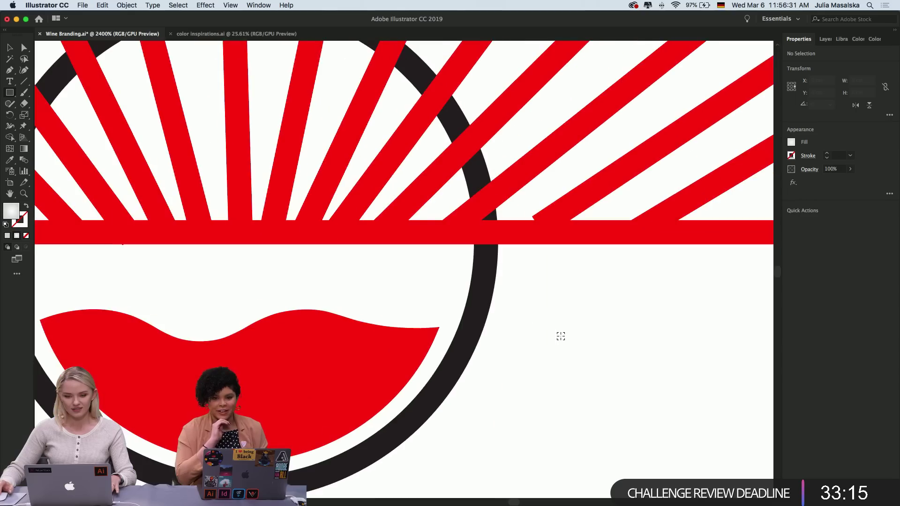
scroll(561, 335, left, 4)
scroll(561, 335, down, 5)
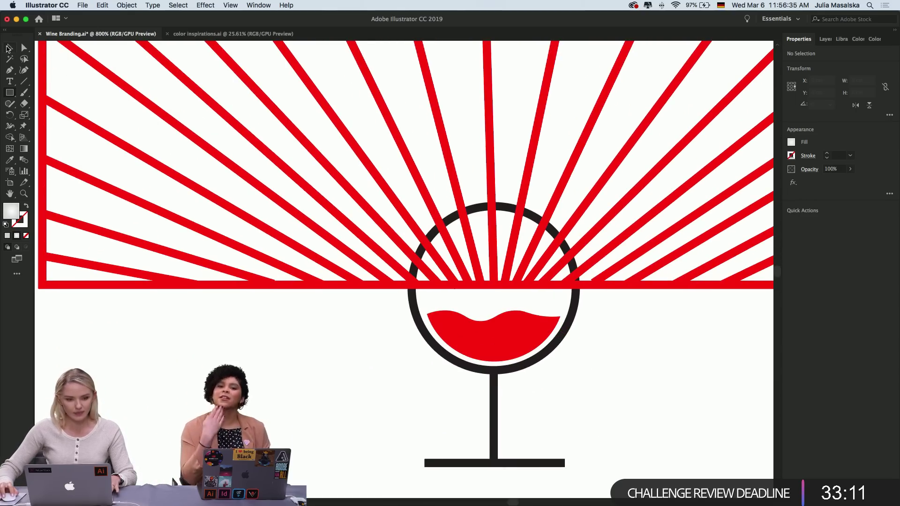
Isolate the sunburst ray just right of the wine glass to tuck its protruding end into the base line
click(8, 49)
scroll(608, 300, up, 4)
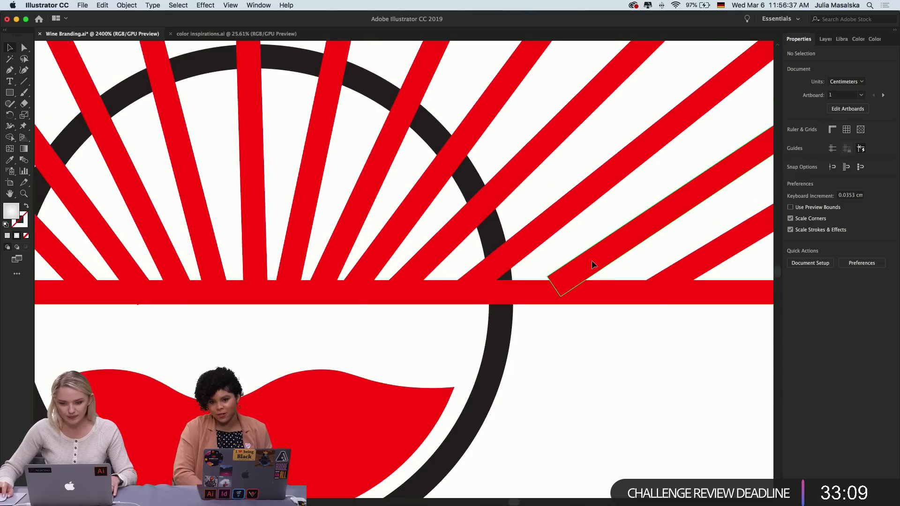
double_click(561, 287)
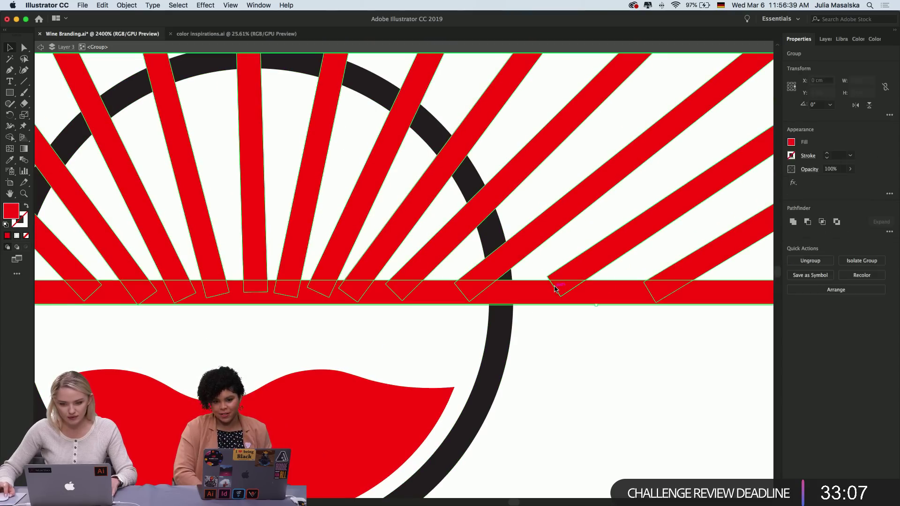
double_click(565, 282)
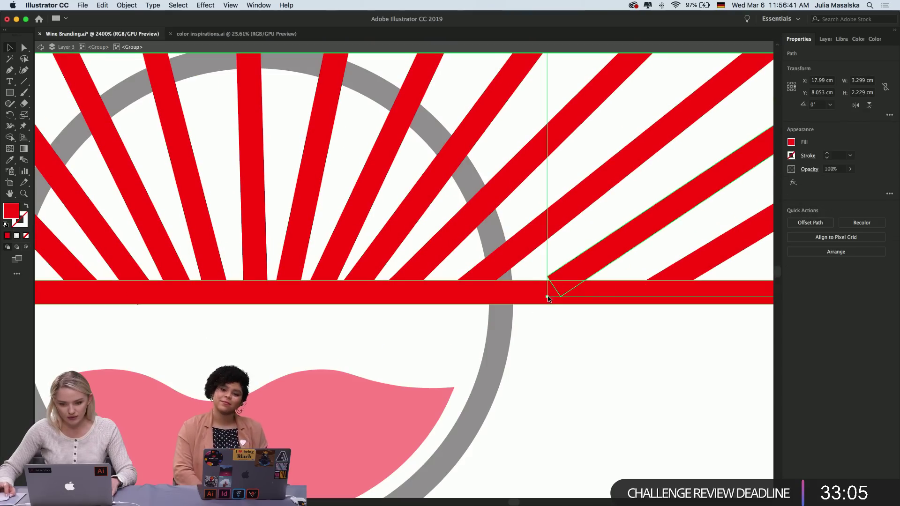
click(572, 339)
scroll(572, 339, down, 3)
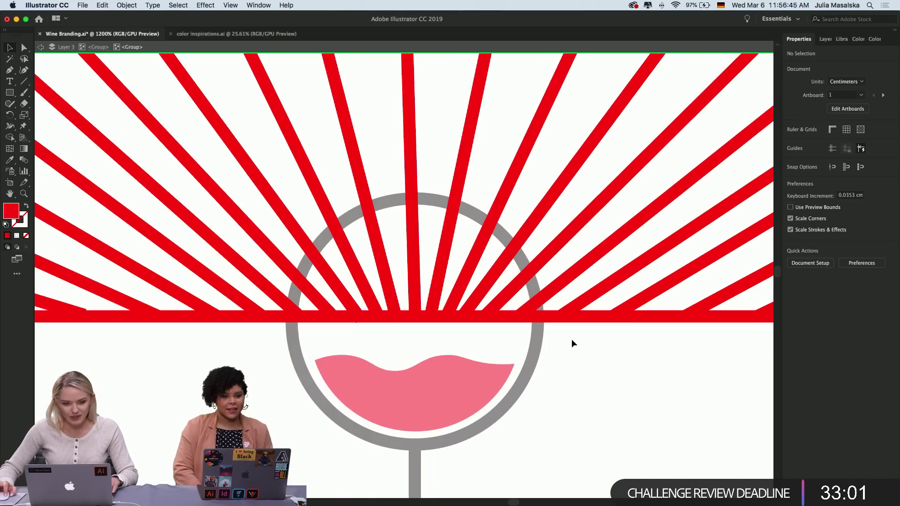
key(Escape)
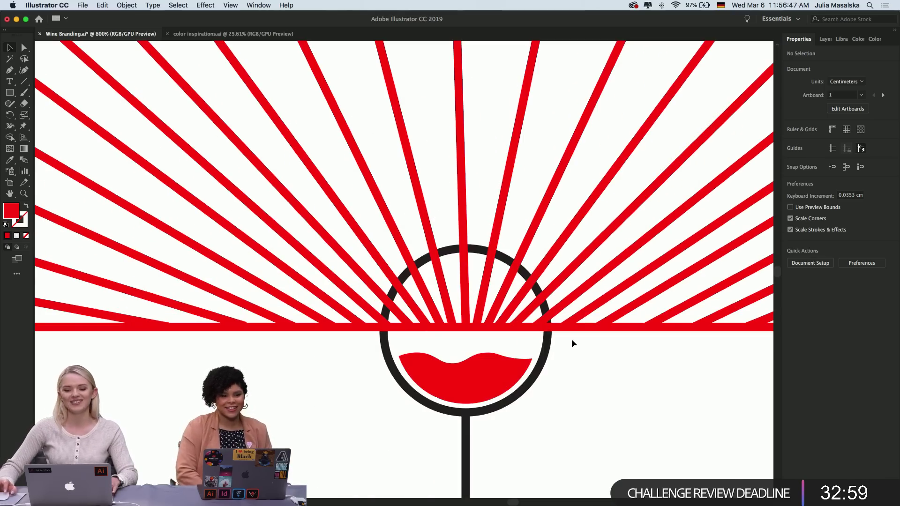
Draw a circle about 1.96 cm wide below the copied sunburst and glass, and give it a red outline without fill
scroll(572, 339, down, 3)
scroll(572, 338, down, 1)
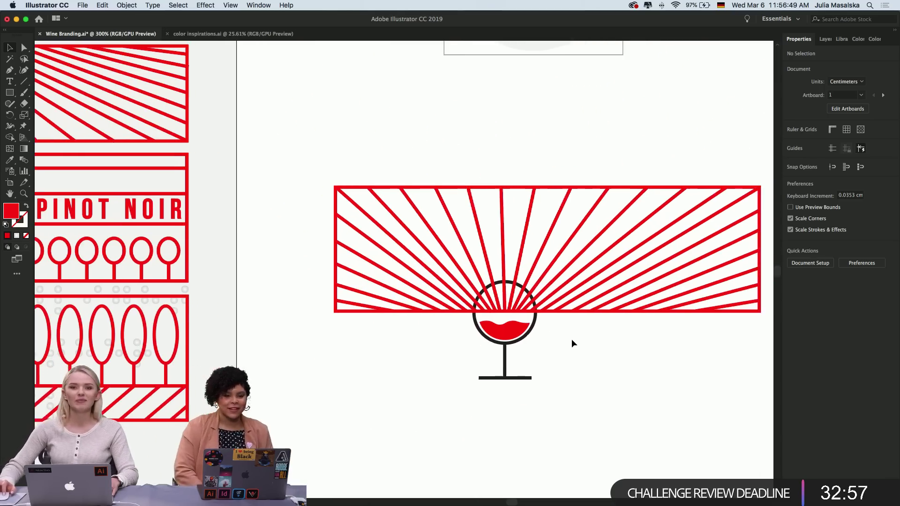
scroll(572, 339, up, 4)
scroll(572, 339, down, 3)
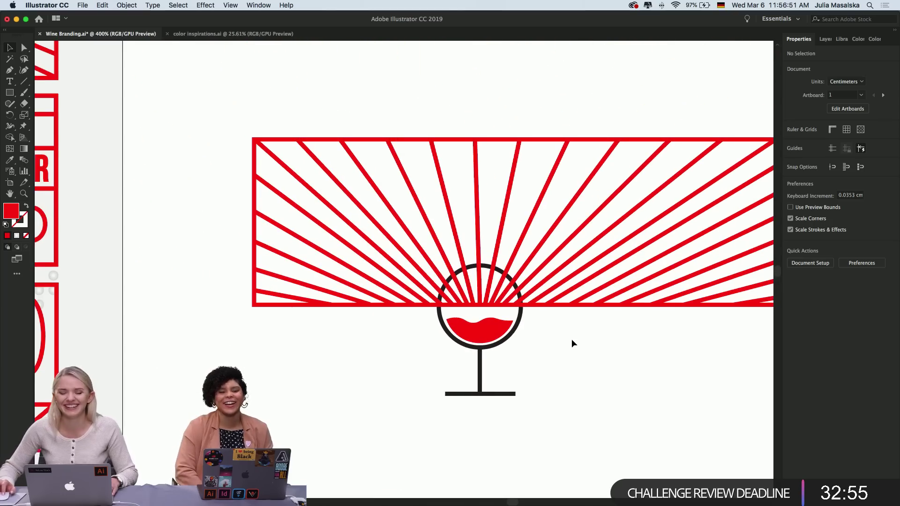
click(9, 98)
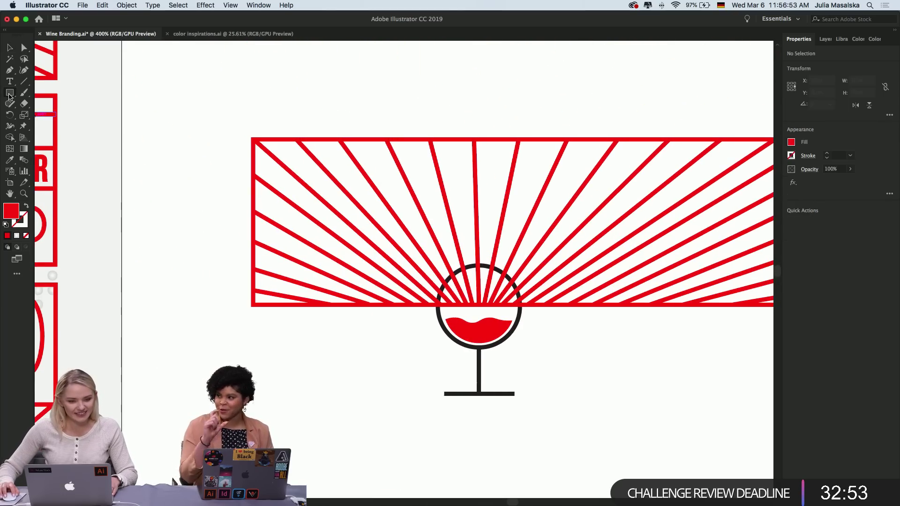
click(54, 115)
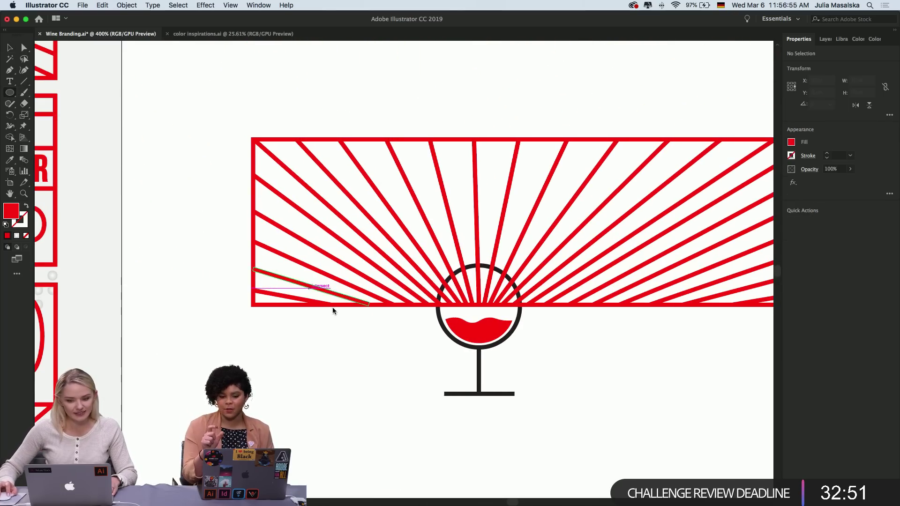
scroll(224, 363, down, 3)
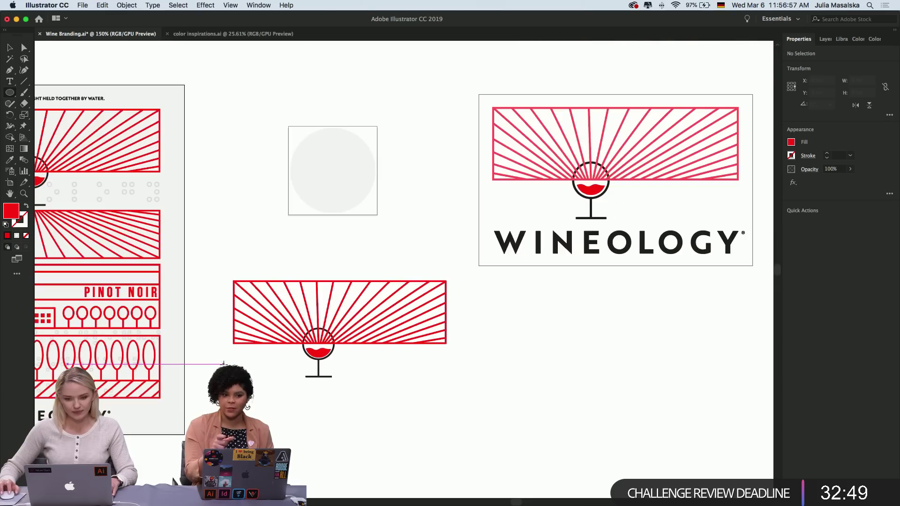
scroll(224, 364, up, 3)
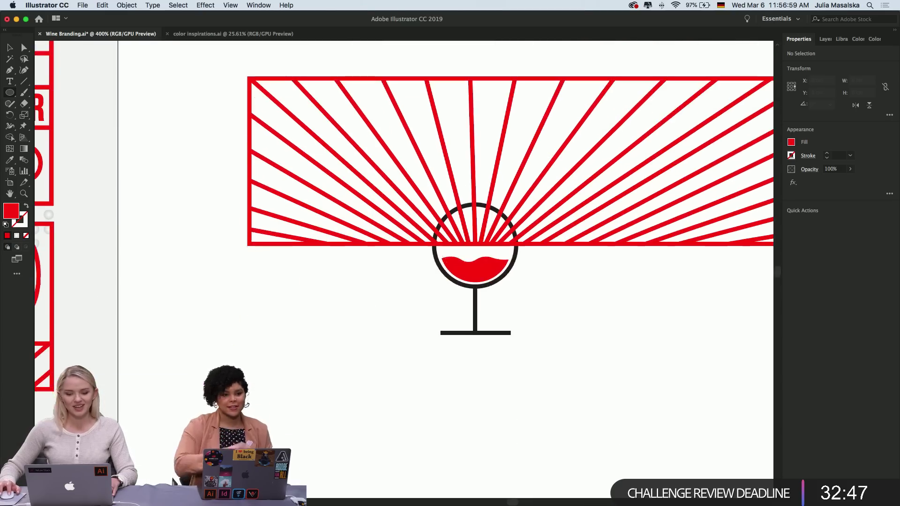
scroll(254, 373, down, 2)
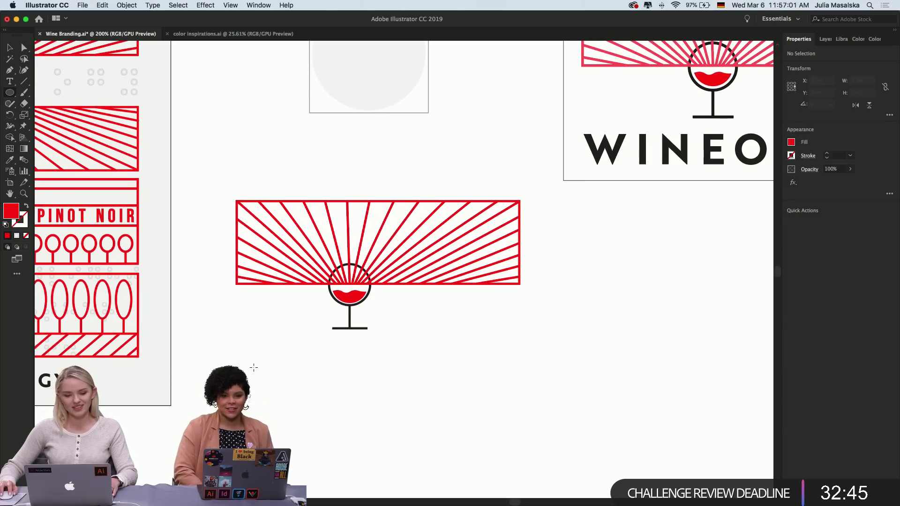
drag(254, 368, 322, 439)
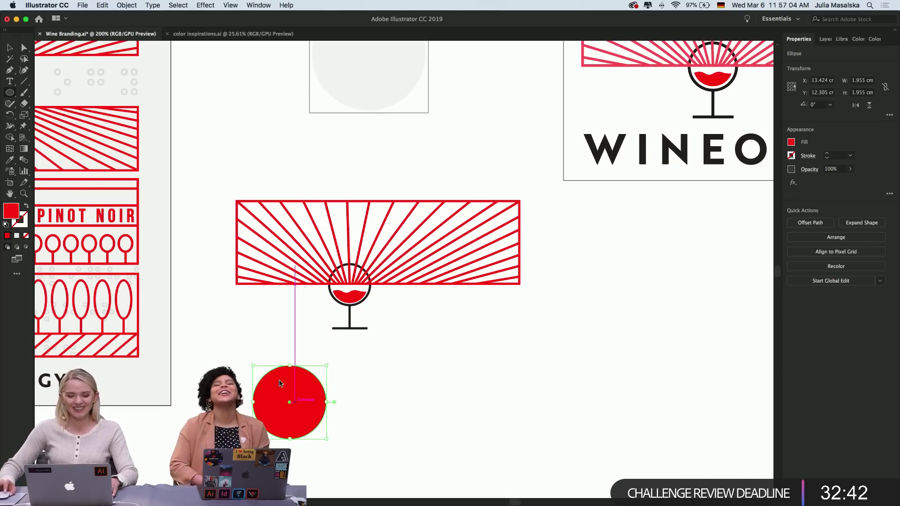
click(26, 206)
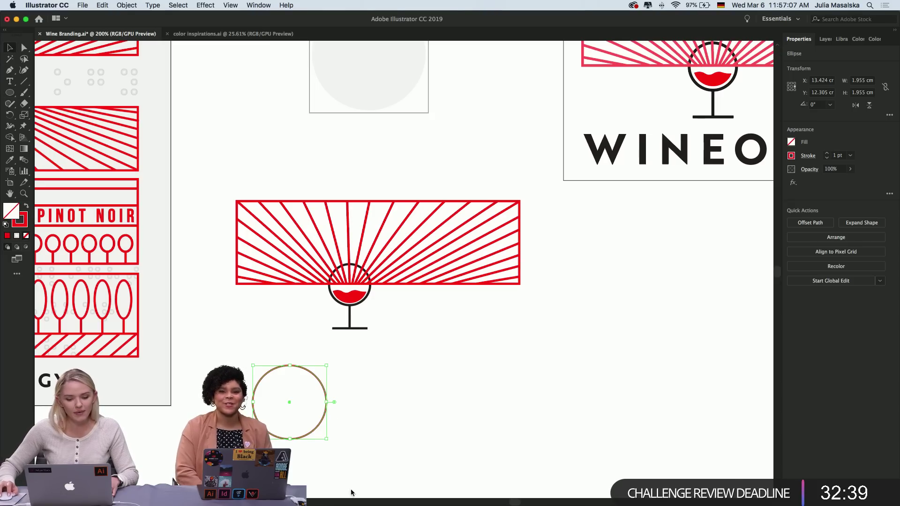
Move the outlined circle to the right of the wine glass stem and scale it down to about 1.05 cm
scroll(359, 442, up, 1)
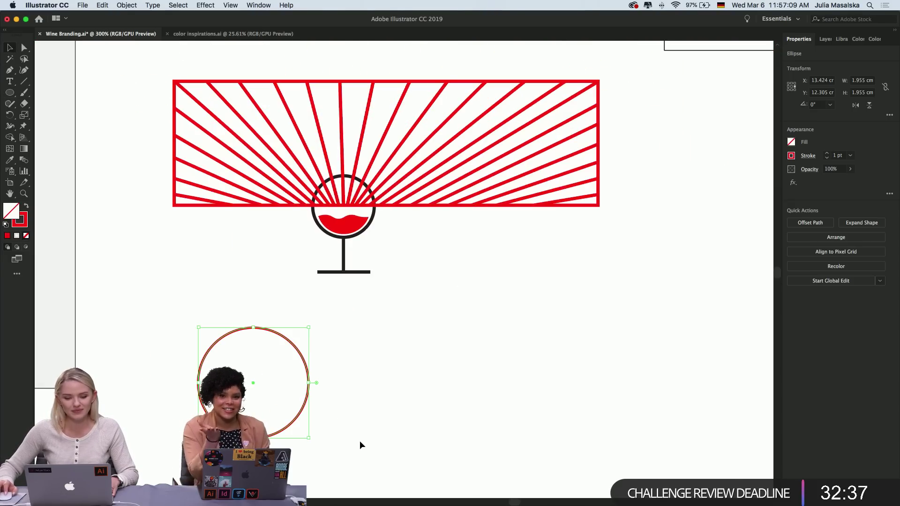
drag(294, 423, 496, 334)
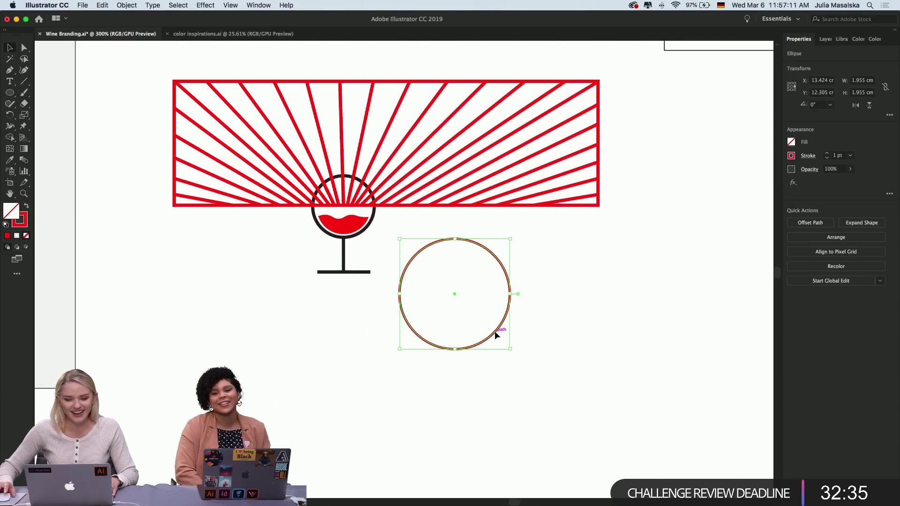
scroll(494, 331, up, 1)
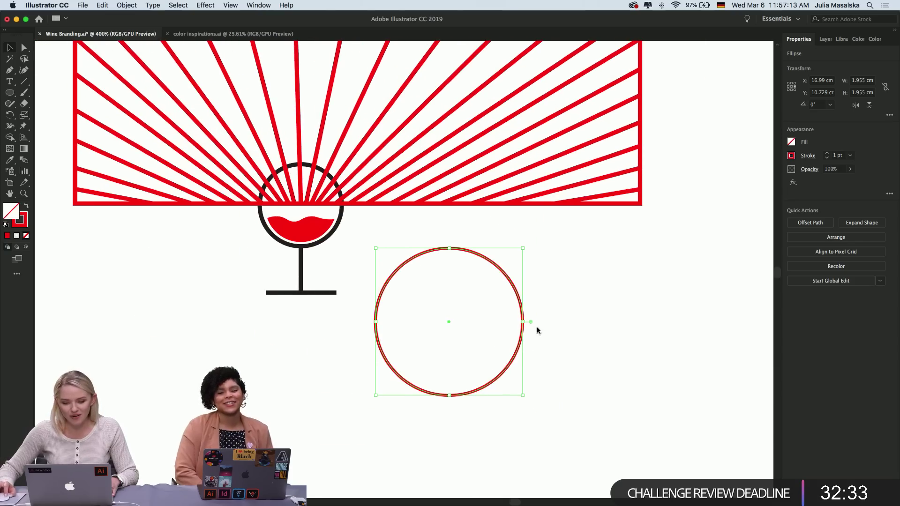
drag(523, 395, 457, 331)
scroll(450, 328, up, 2)
scroll(449, 328, left, 2)
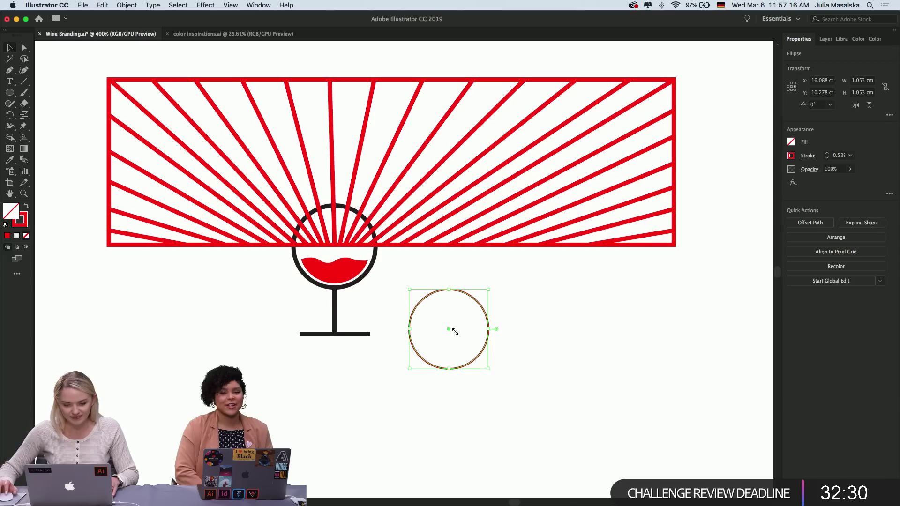
Swap the small circle's fill and stroke so it is solid red without an outline
click(26, 206)
click(171, 371)
scroll(398, 403, up, 2)
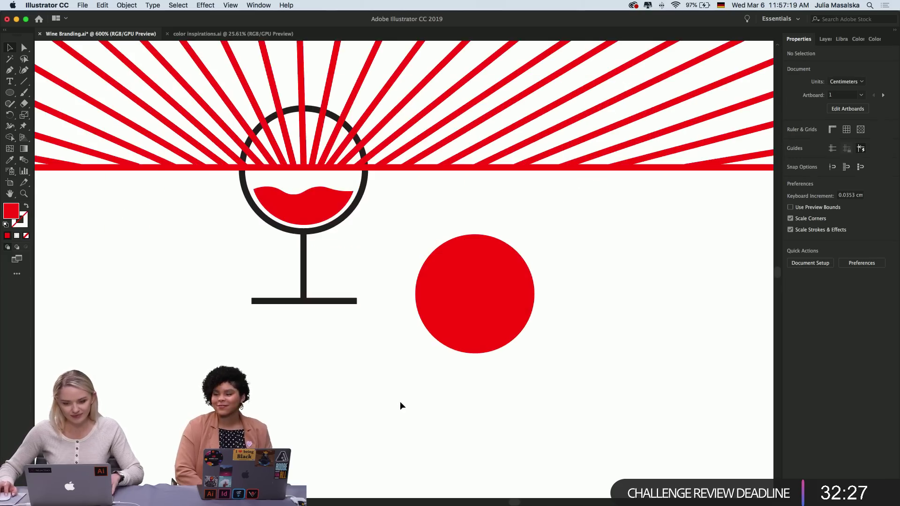
scroll(401, 406, up, 3)
scroll(401, 406, right, 1)
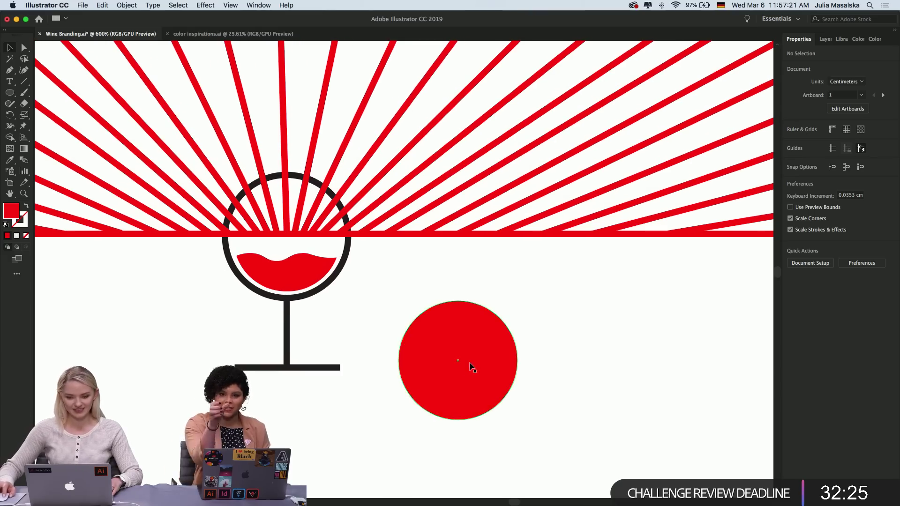
Reduce the solid red circle to about 0.9 cm and position it closer to the wine glass stem
drag(472, 367, 486, 324)
click(578, 336)
click(465, 336)
click(525, 352)
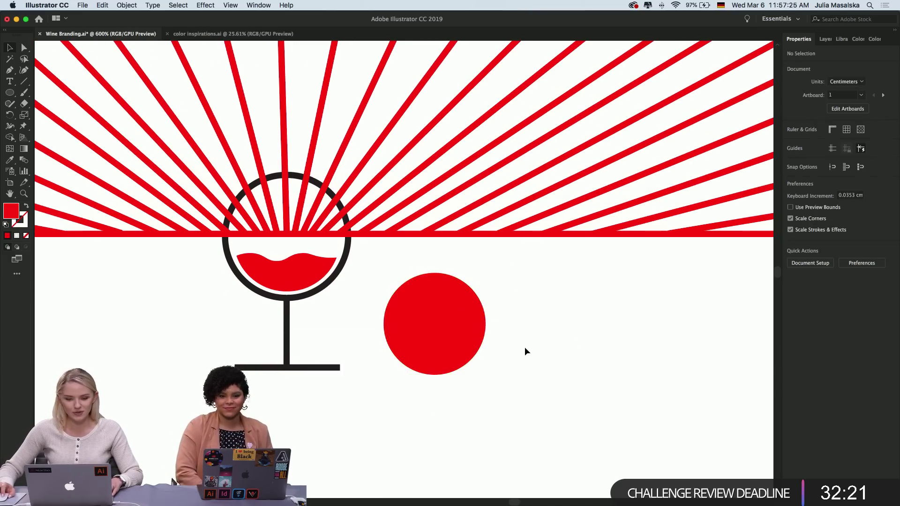
drag(313, 295, 460, 377)
click(470, 332)
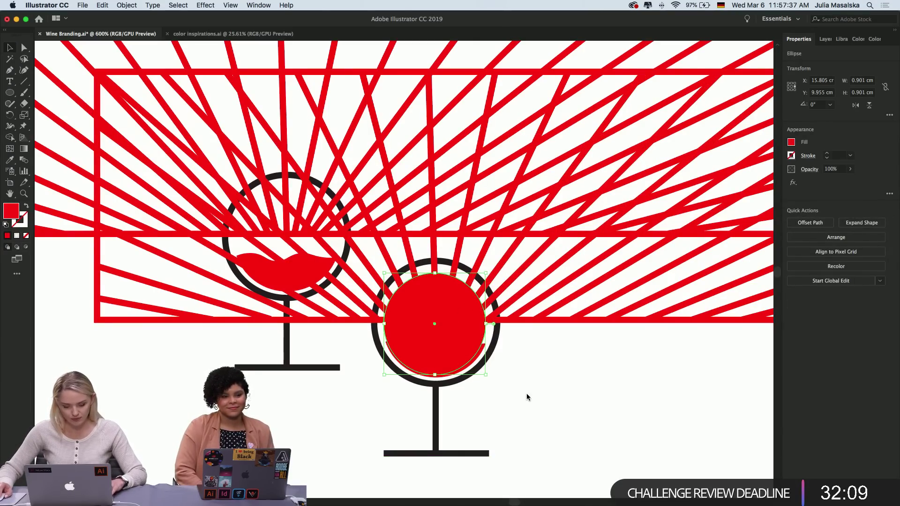
key(super+z)
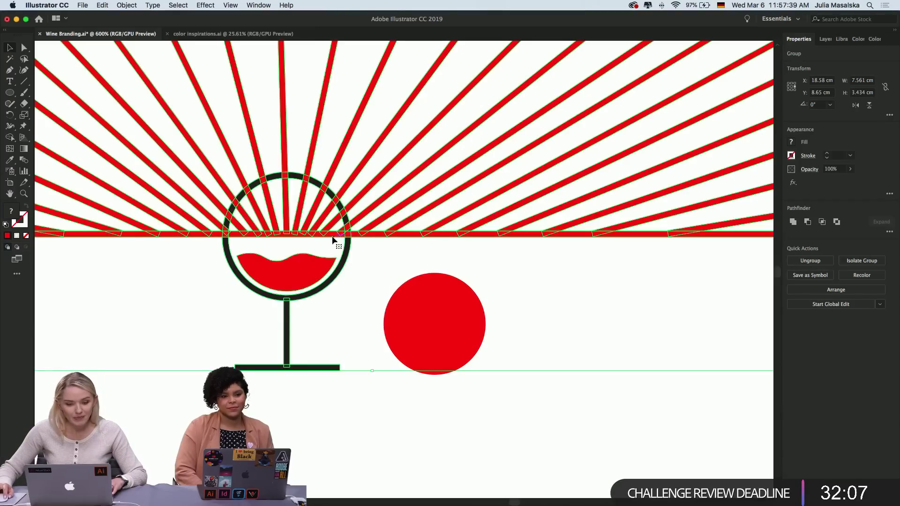
drag(333, 237, 481, 329)
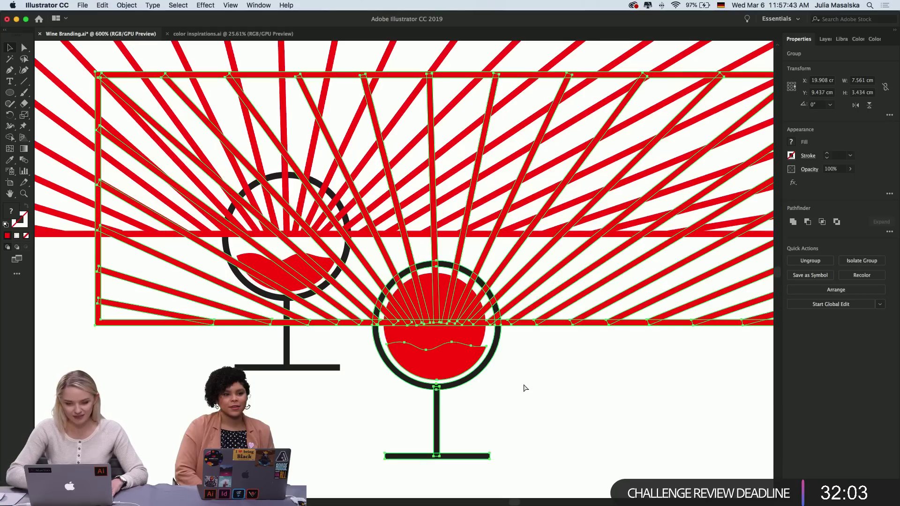
key(super+z)
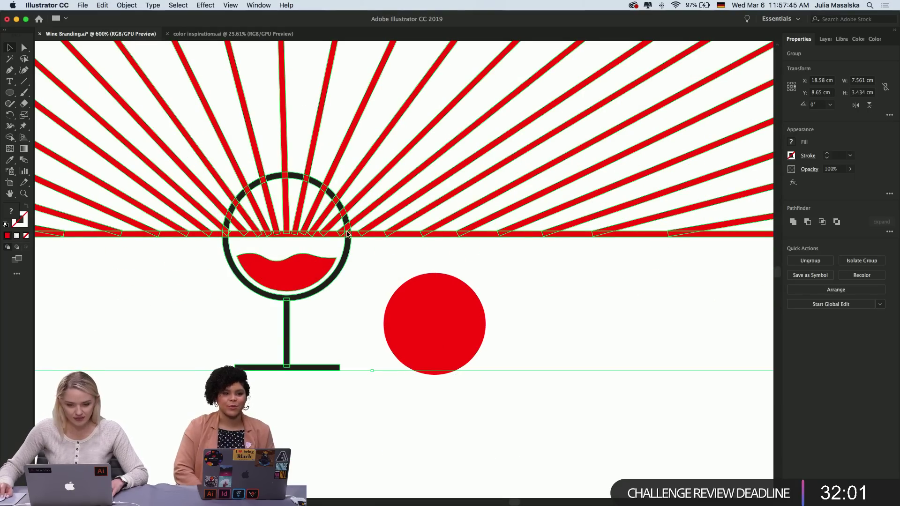
Move the sunburst and glass so the bowl sits over the red circle, and turn the circle into an unfilled ring about 1.31 cm wide
drag(348, 235, 493, 319)
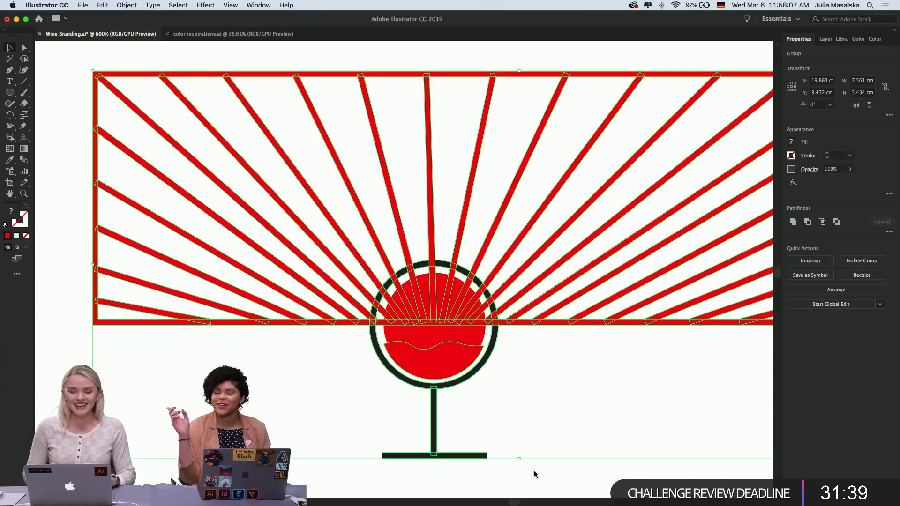
click(468, 330)
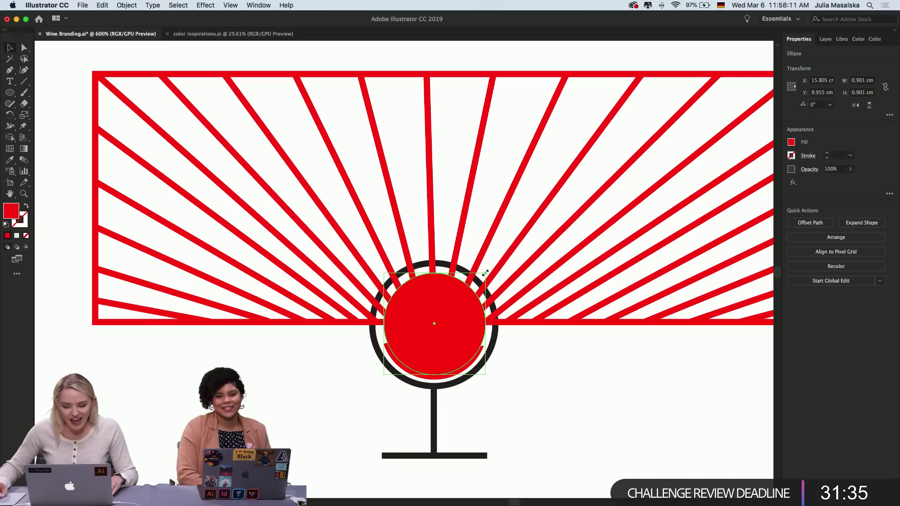
drag(484, 272, 535, 251)
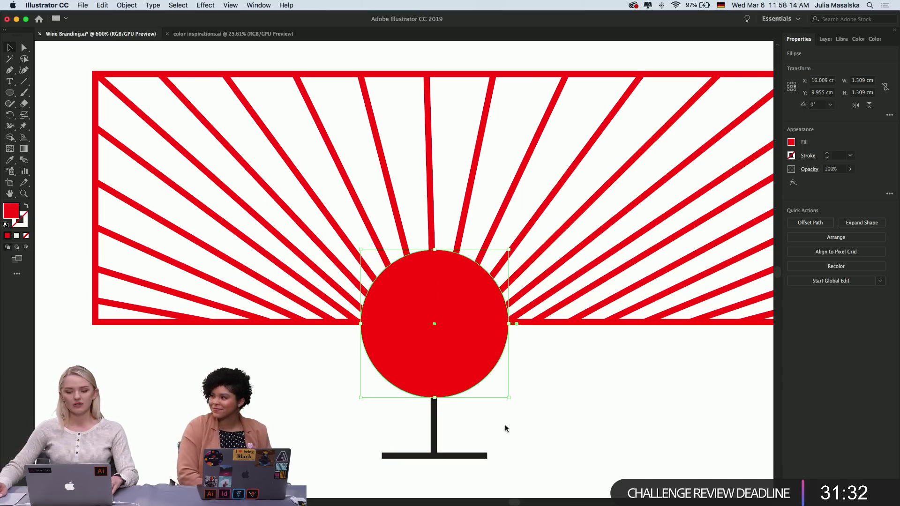
click(26, 206)
click(367, 409)
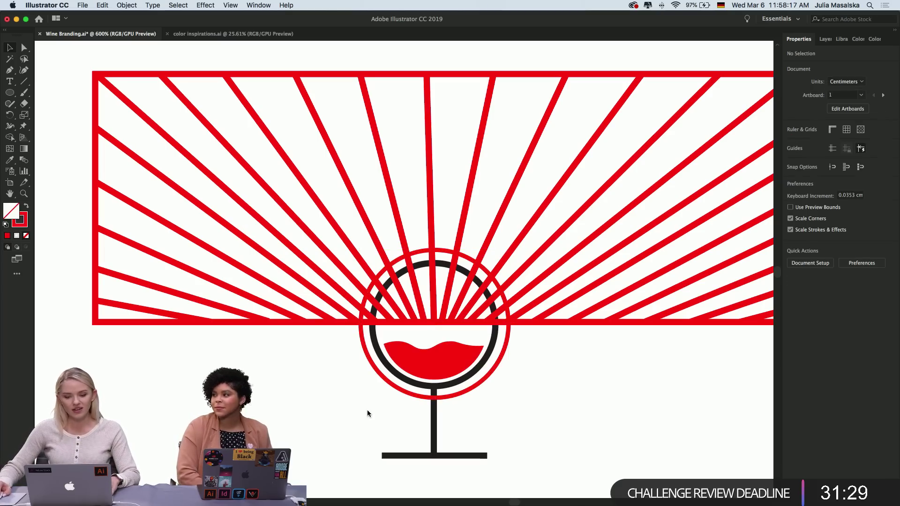
Nudge the red ring slightly so it sits concentric around the wine glass bowl
click(382, 378)
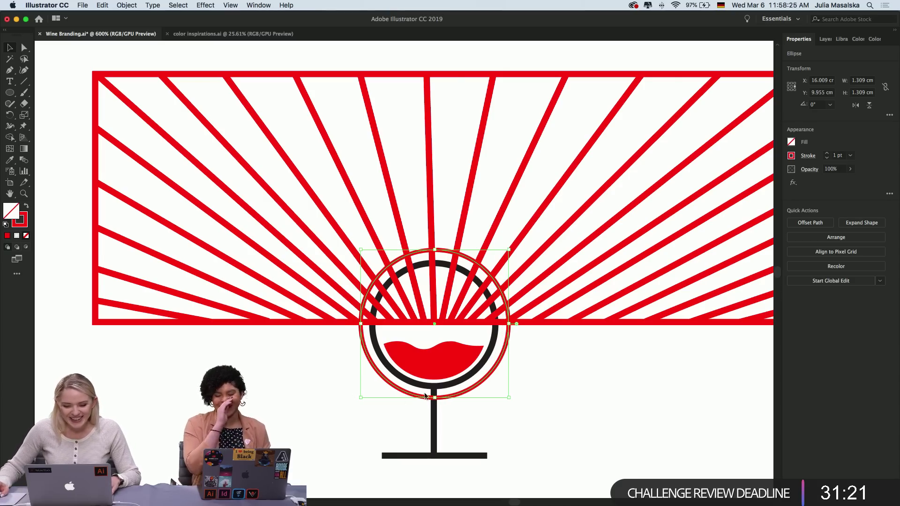
scroll(419, 389, up, 2)
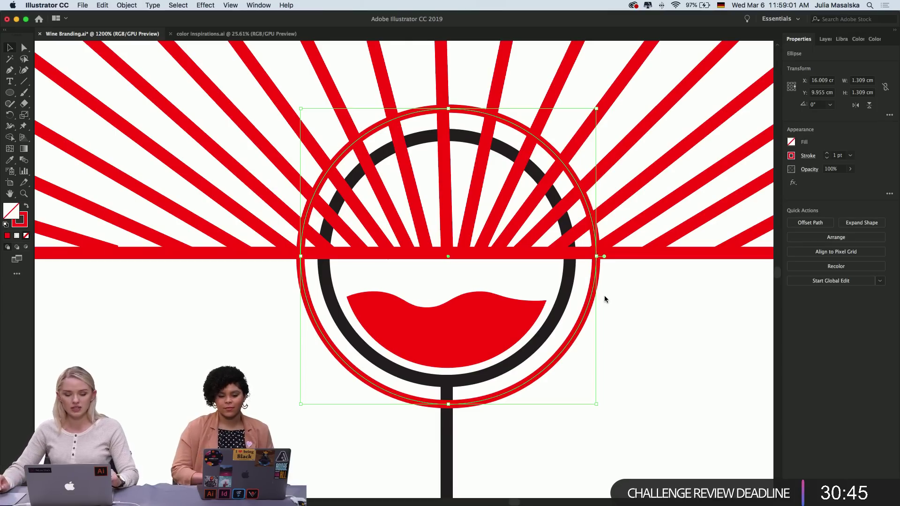
scroll(605, 299, right, 3)
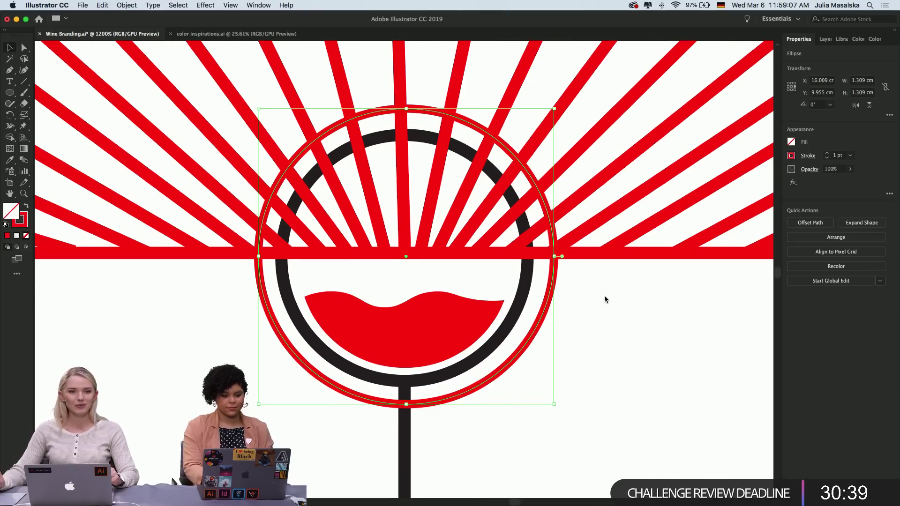
scroll(605, 299, right, 1)
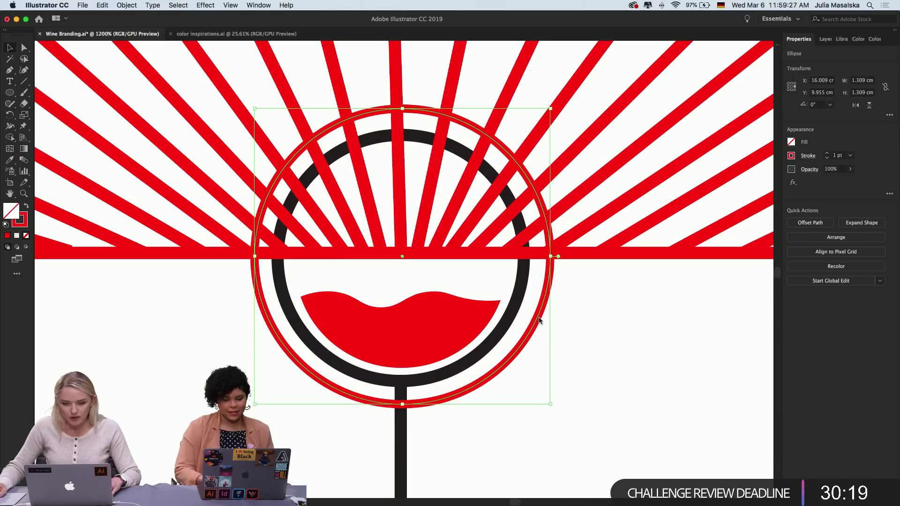
drag(539, 320, 537, 321)
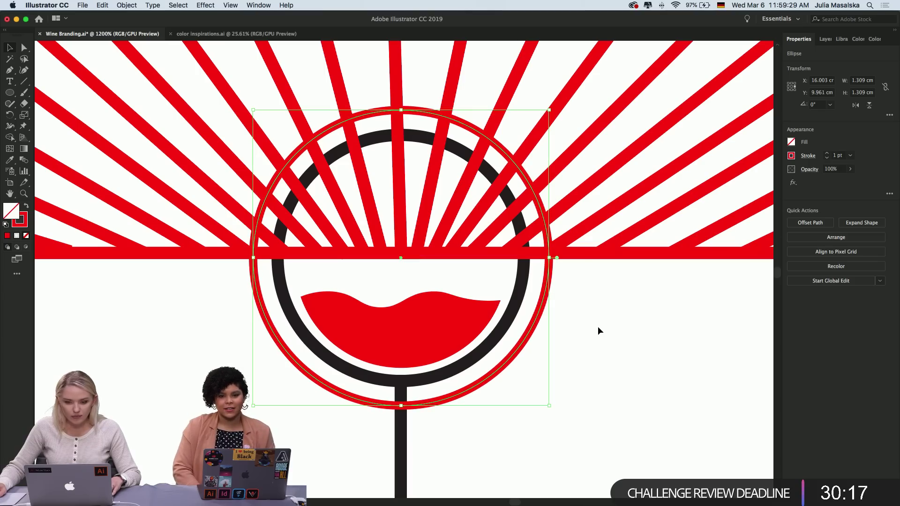
click(598, 326)
Delete the sunburst group behind the wine glass and ring, keeping the glass and ring
key(super+minus)
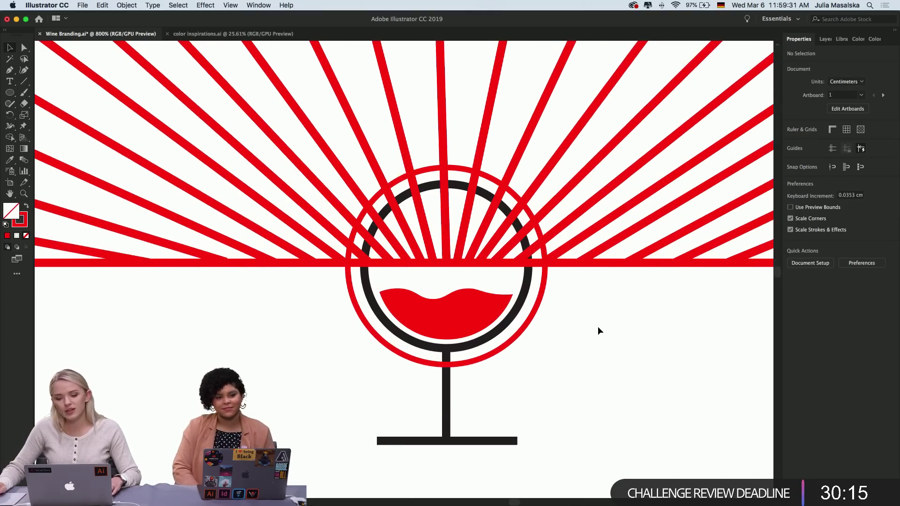
key(super+minus)
key(super+minus)
scroll(597, 326, right, 1)
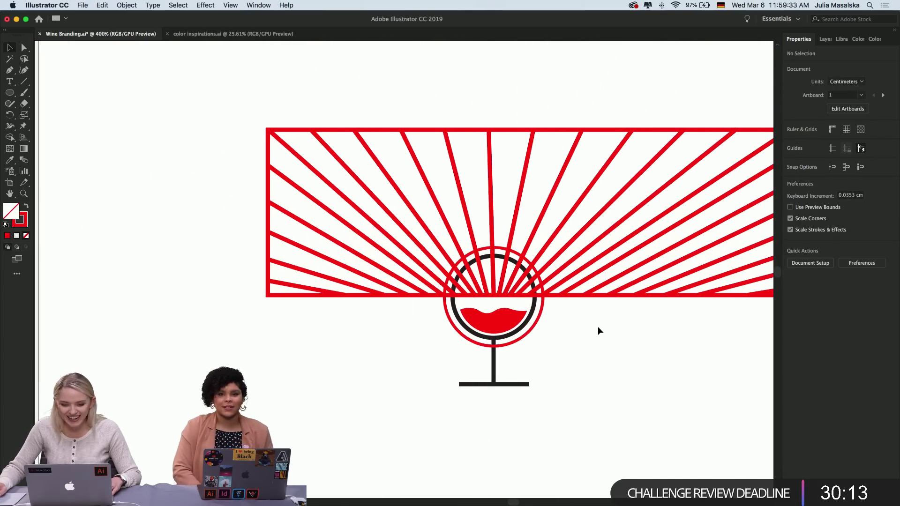
double_click(559, 296)
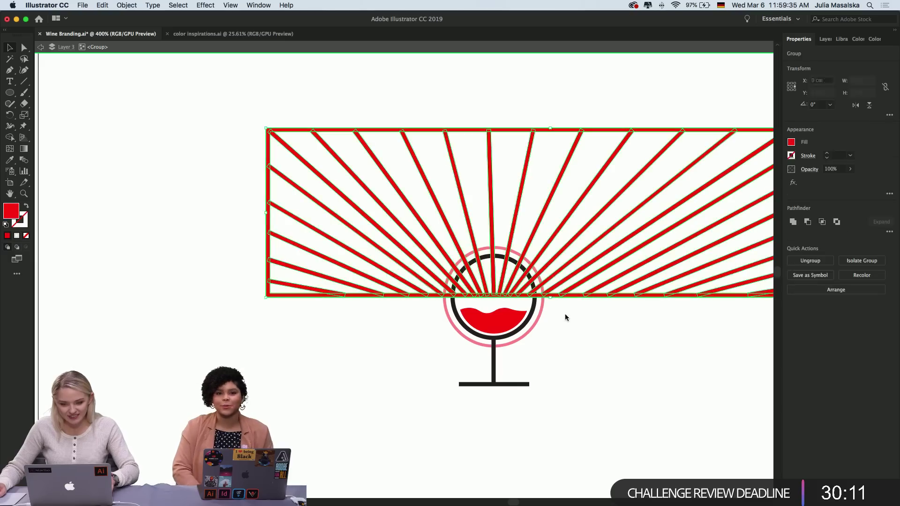
key(Delete)
double_click(564, 322)
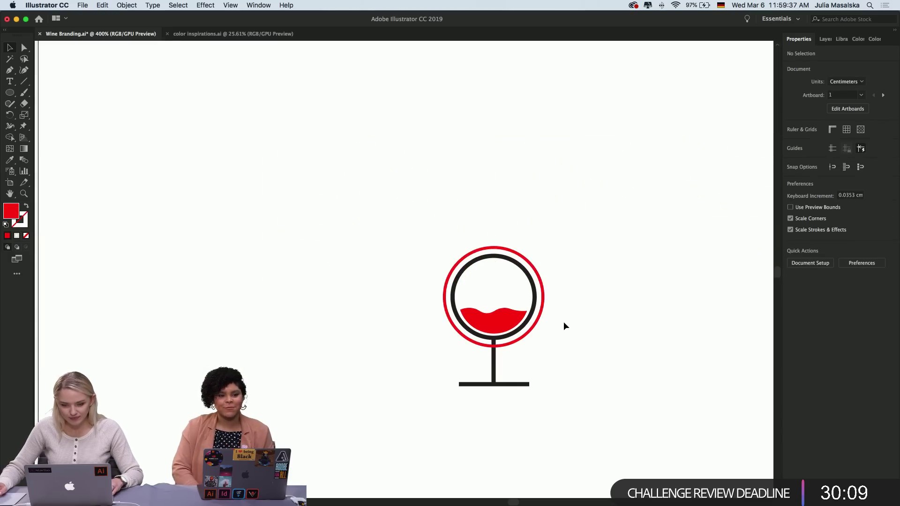
Scale the wine glass down to about 0.65 by 1 cm and move it up slightly inside the red ring
key(super+plus)
scroll(547, 330, down, 1)
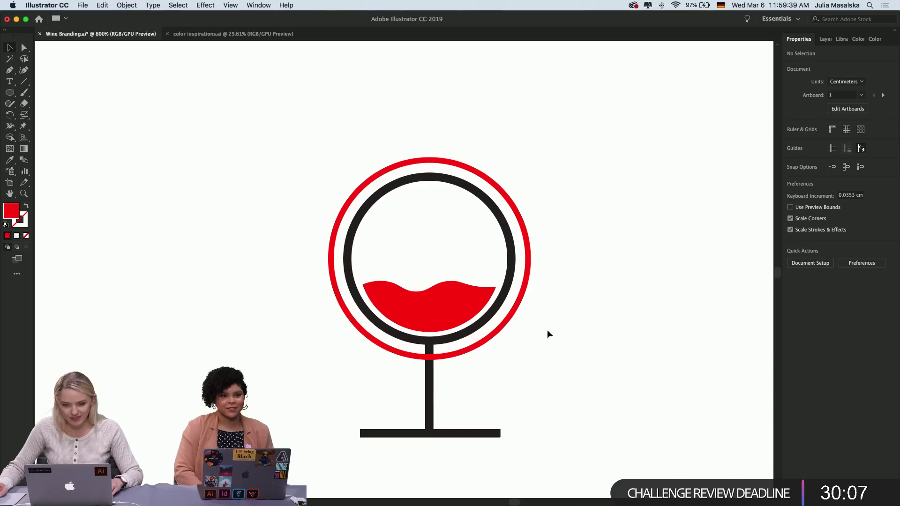
click(446, 337)
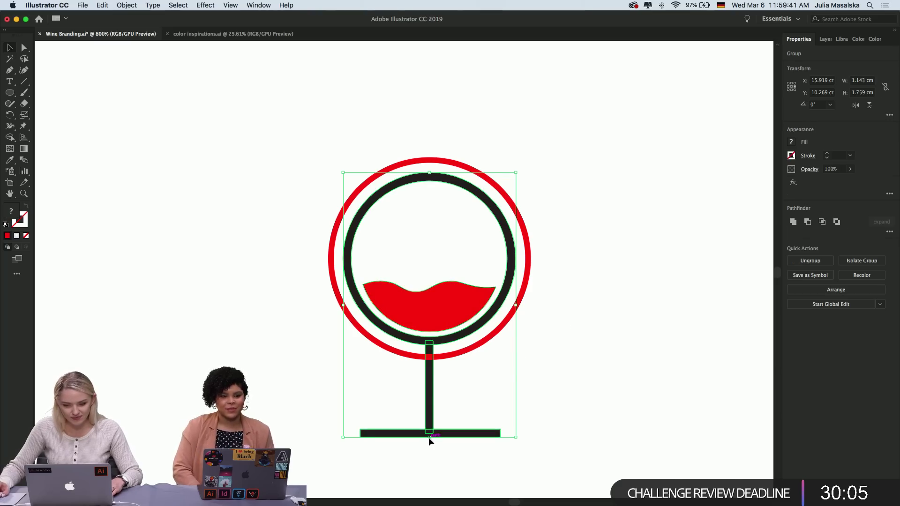
drag(429, 437, 421, 383)
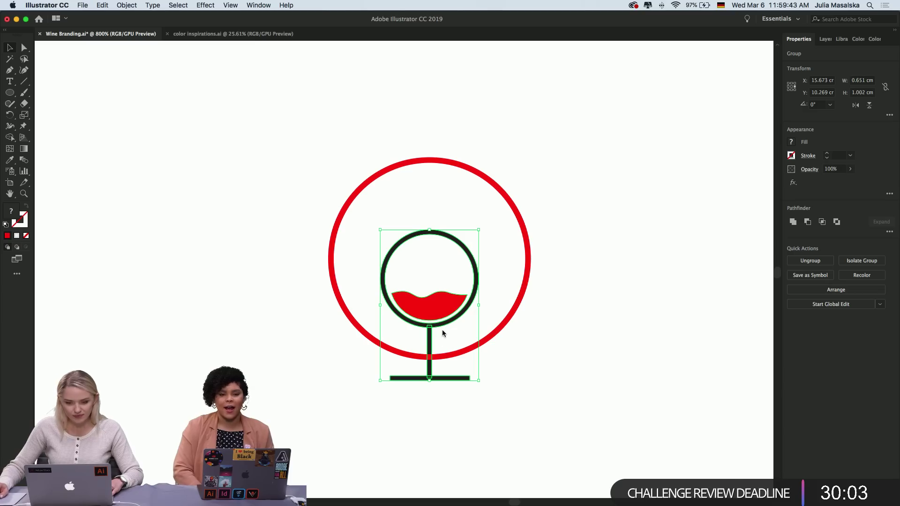
drag(443, 326, 443, 312)
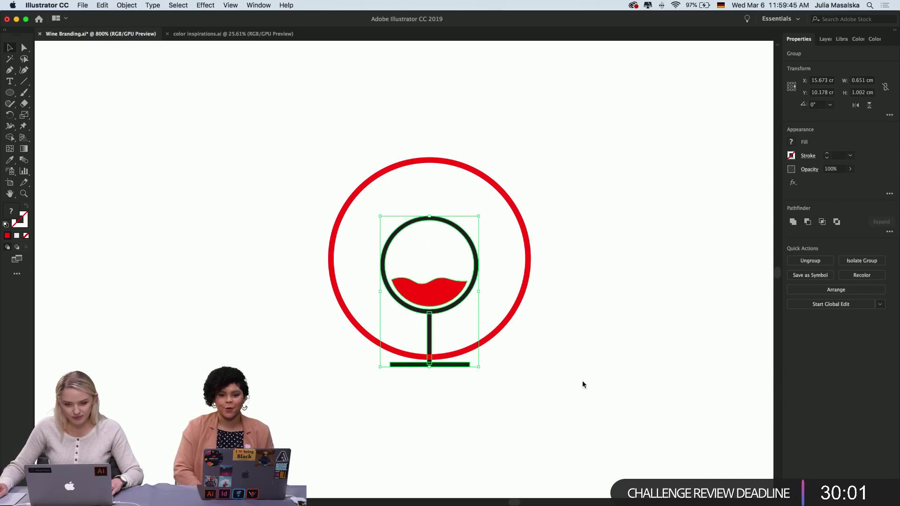
click(582, 384)
key(super+equal)
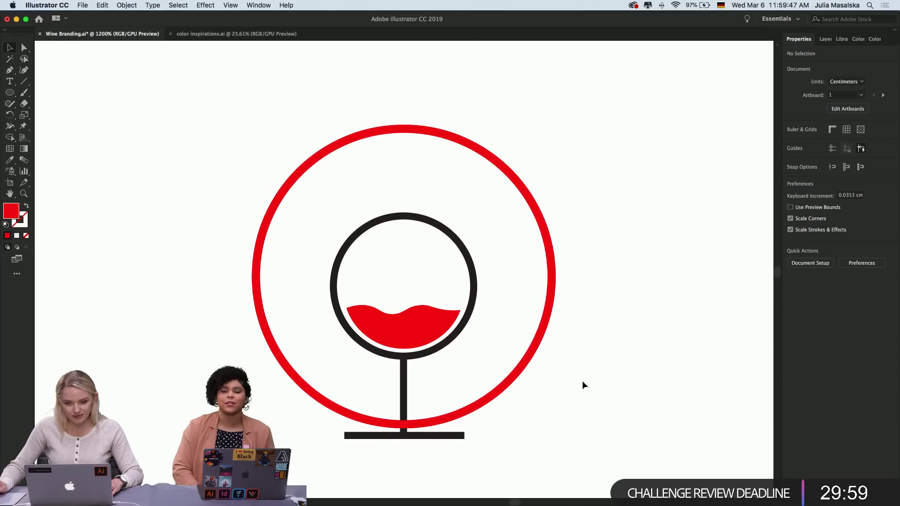
Delete the bowl outline, stem and base from the wine glass group, keeping only the red wine shape
click(437, 351)
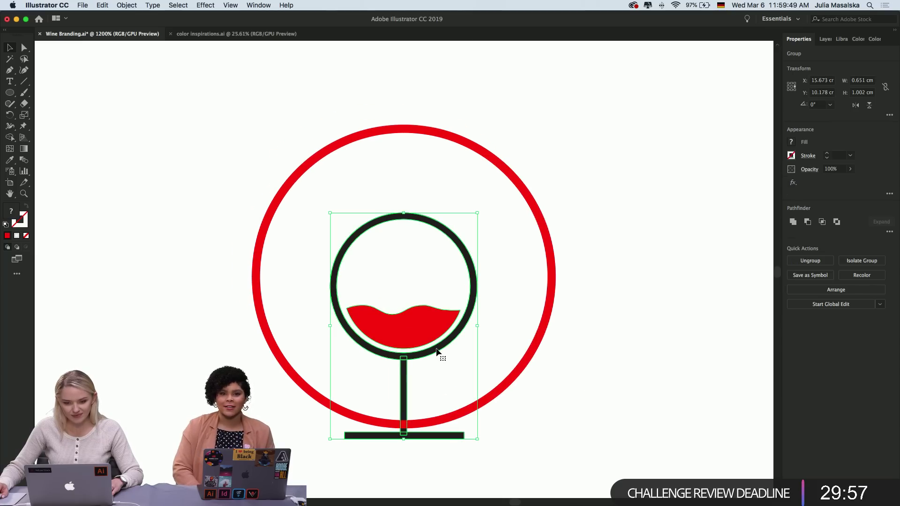
double_click(437, 350)
click(436, 348)
key(Delete)
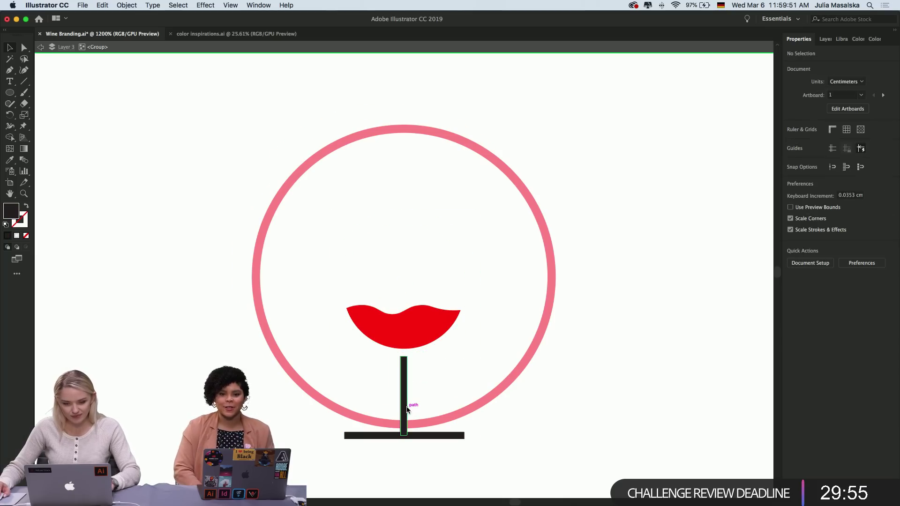
click(405, 409)
key(Delete)
click(440, 435)
key(Delete)
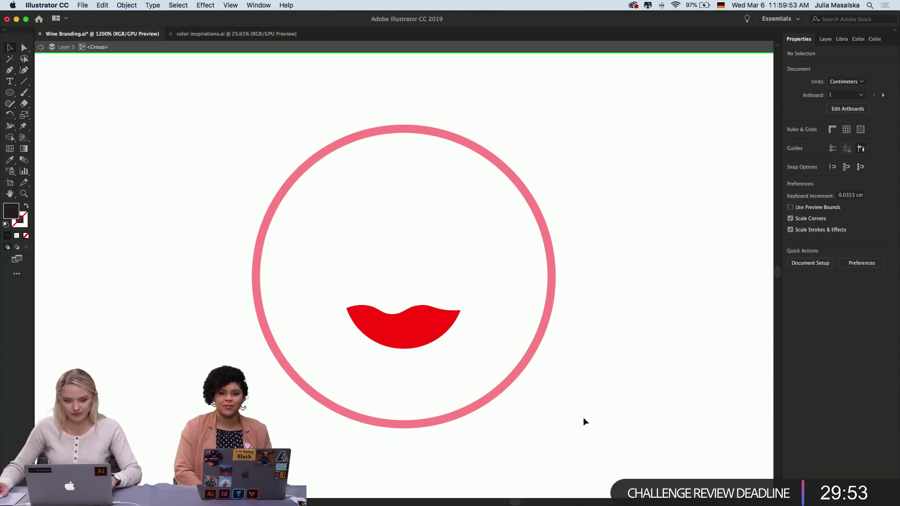
double_click(584, 420)
Enlarge the red wine shape to about 1.05 cm wide and move it down to follow the ring's lower curve
scroll(584, 420, left, 2)
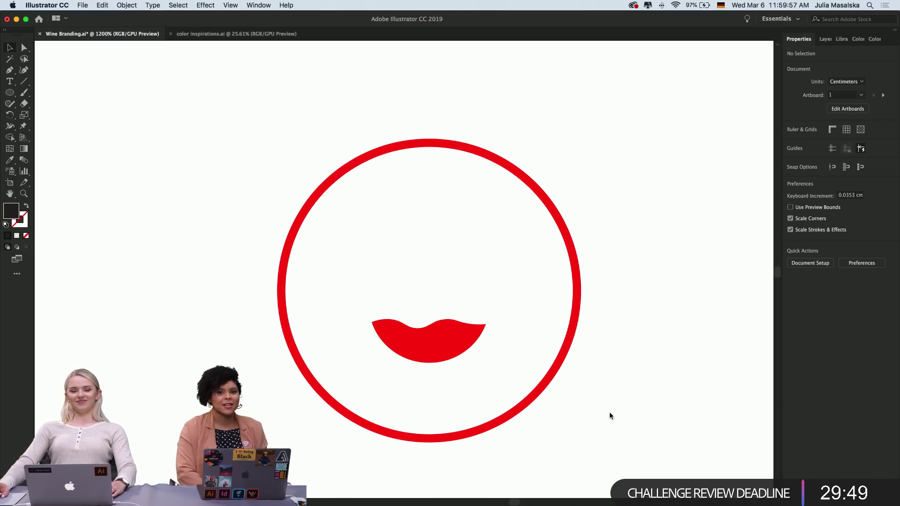
click(434, 332)
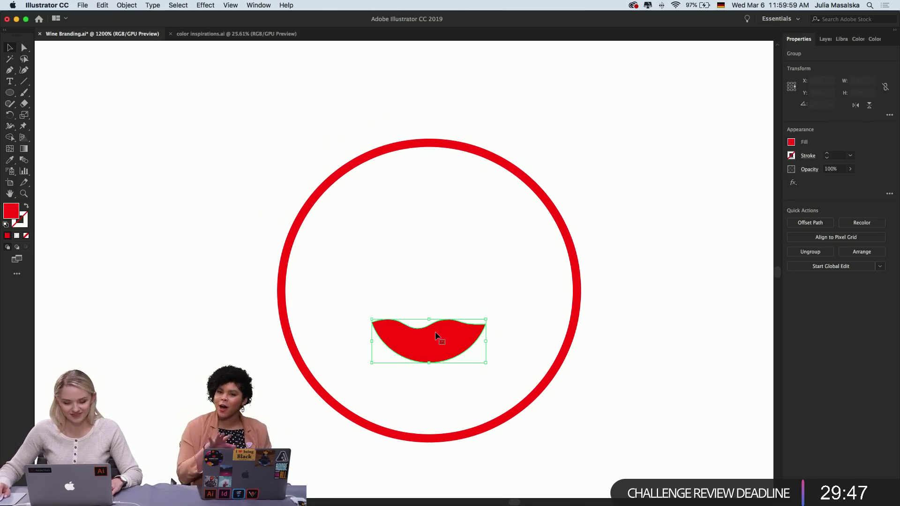
drag(485, 319, 547, 296)
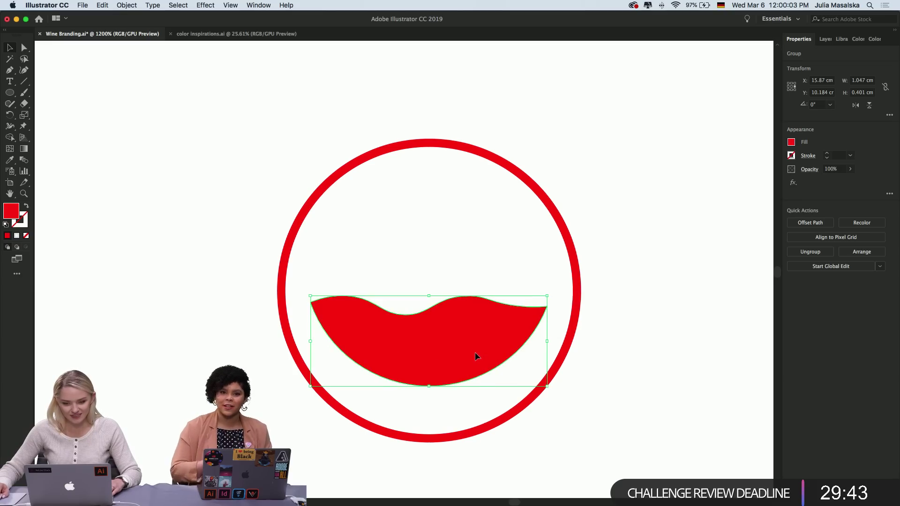
drag(474, 352, 473, 413)
click(643, 406)
Set the red ring's stroke weight to 2 pt
scroll(643, 407, down, 6)
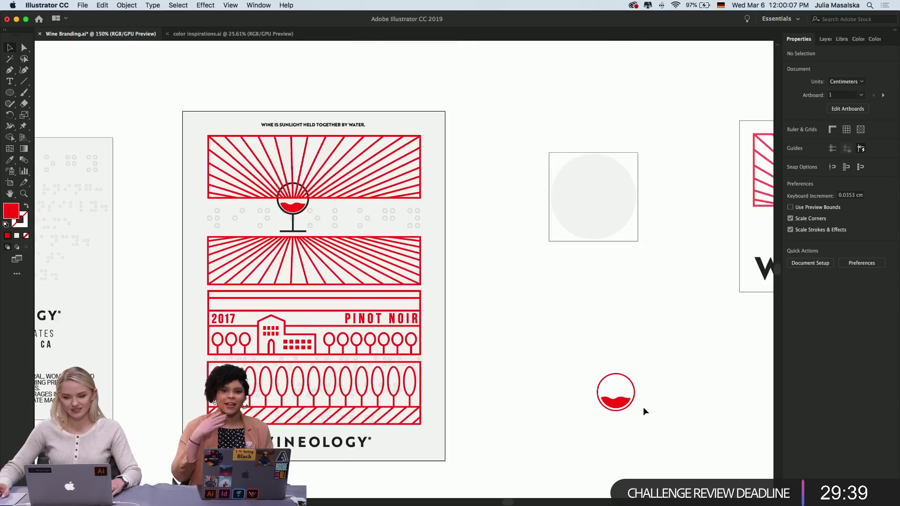
scroll(643, 406, up, 5)
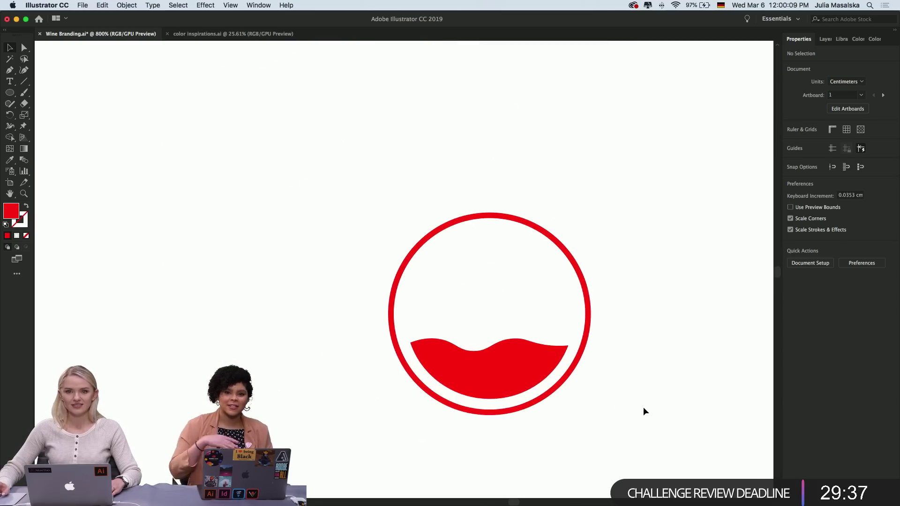
scroll(643, 408, right, 3)
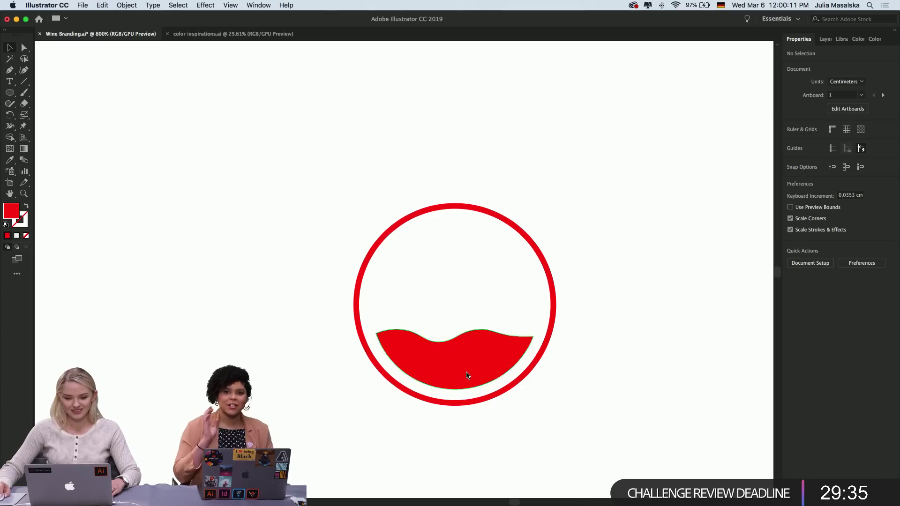
click(514, 382)
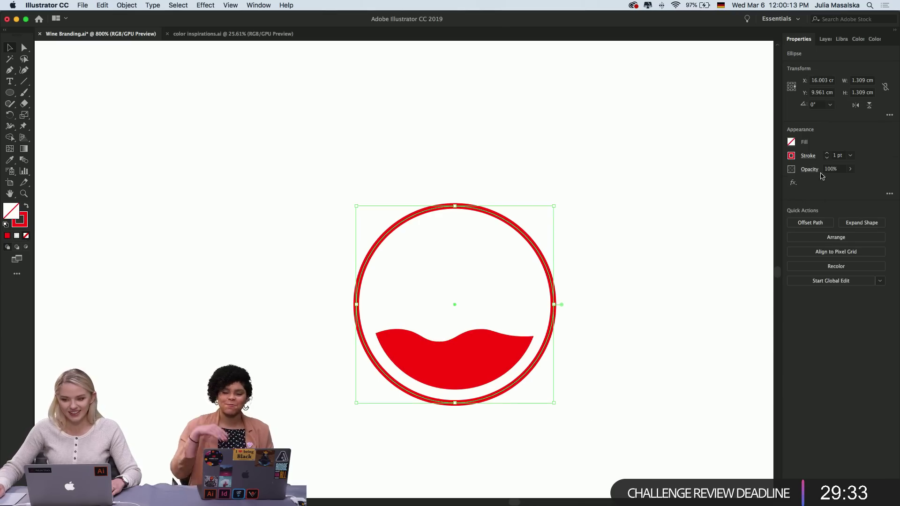
click(826, 153)
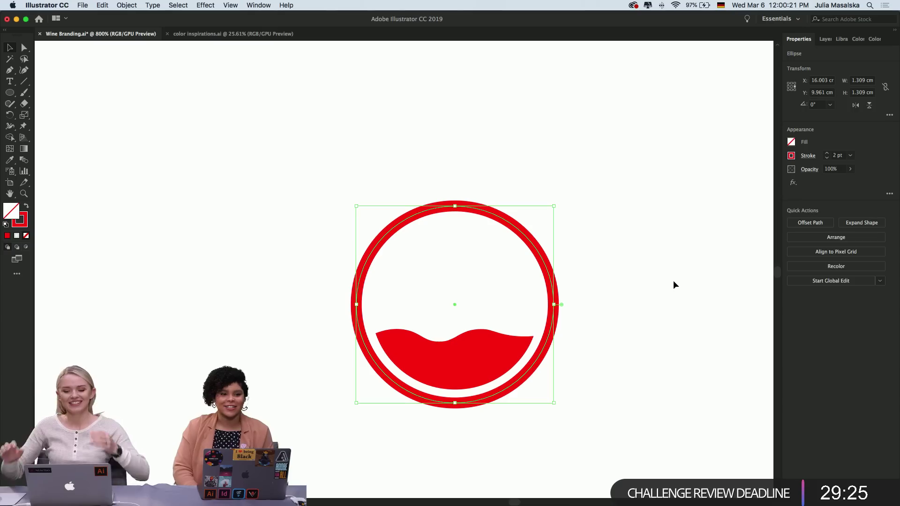
click(673, 281)
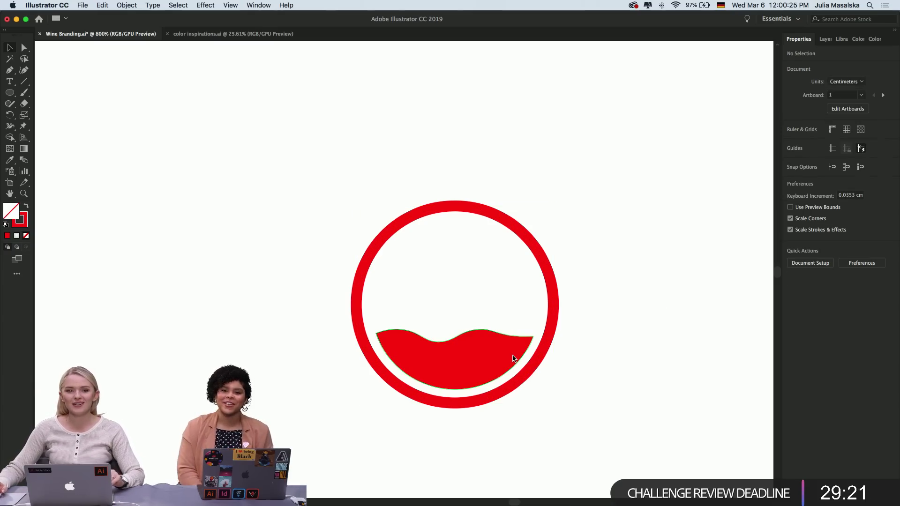
Examine the ring and wine shape up close and at small size beside the label artwork and circle artboard
scroll(641, 350, down, 2)
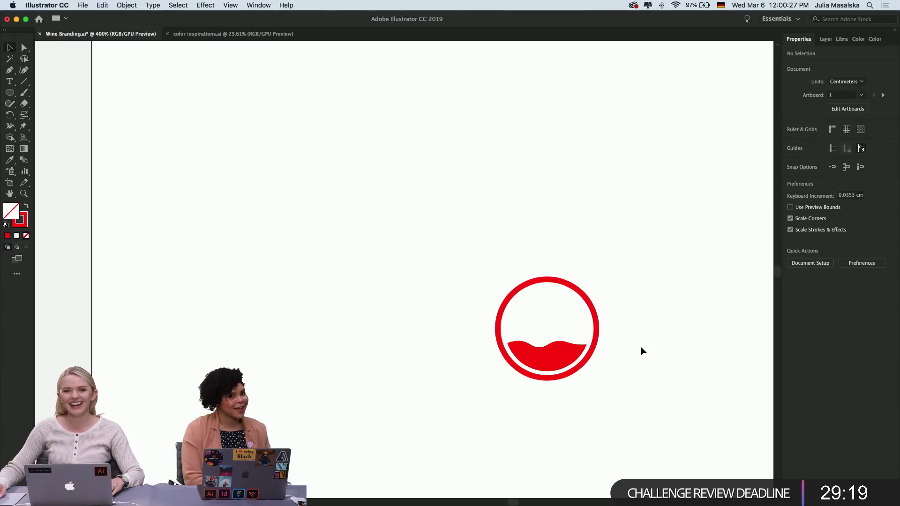
scroll(640, 350, up, 1)
scroll(642, 351, up, 1)
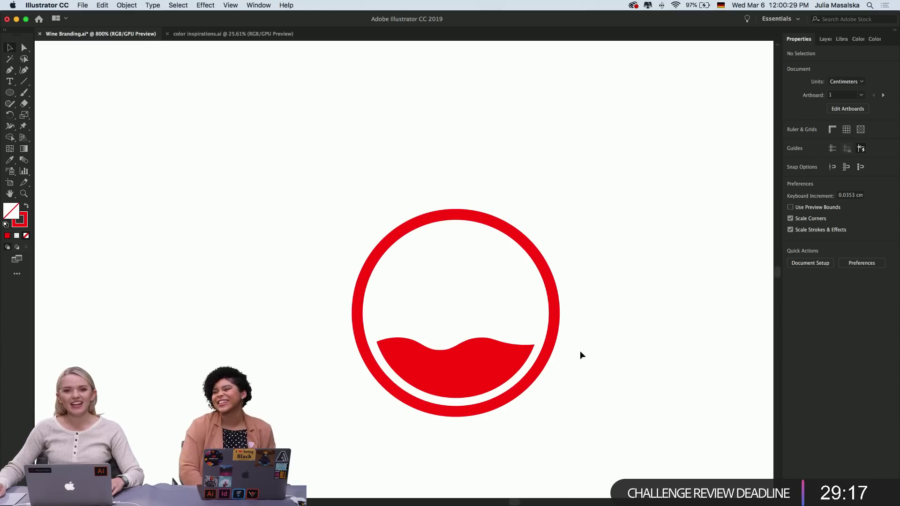
click(468, 365)
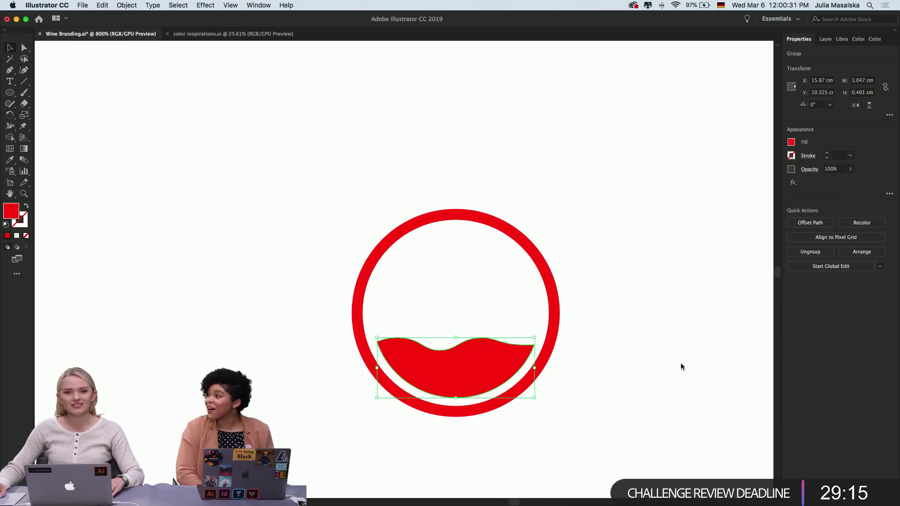
scroll(680, 362, down, 2)
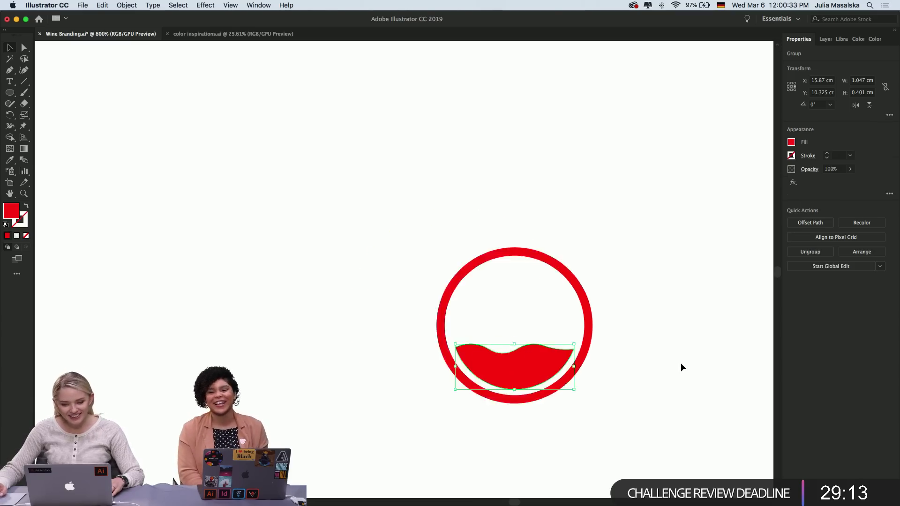
scroll(681, 363, up, 3)
scroll(681, 362, down, 1)
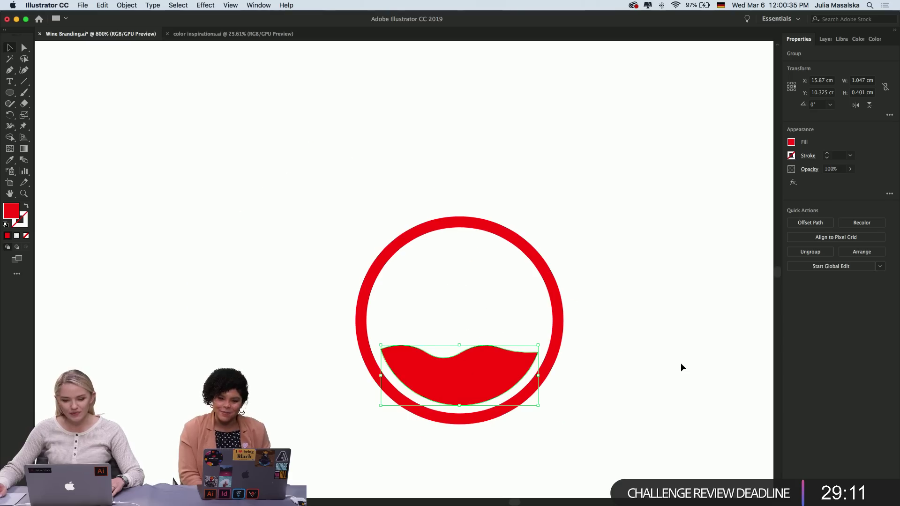
click(609, 364)
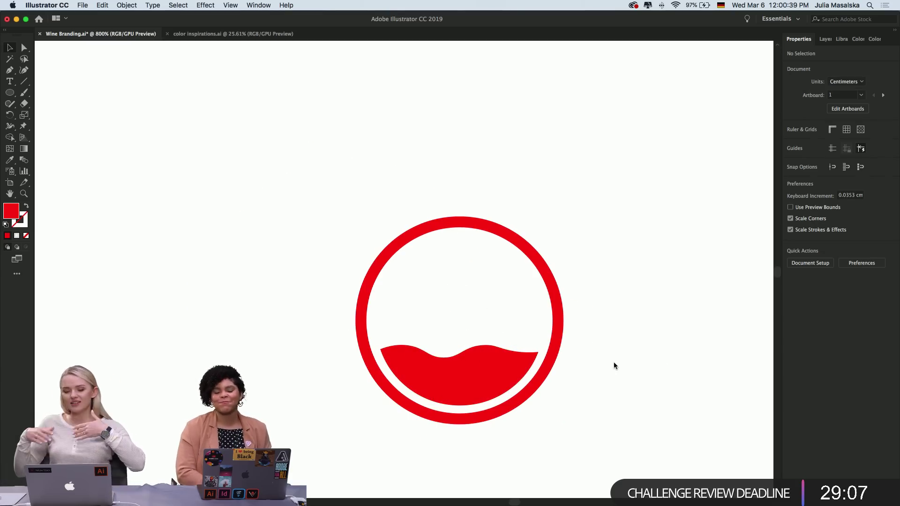
scroll(614, 362, down, 5)
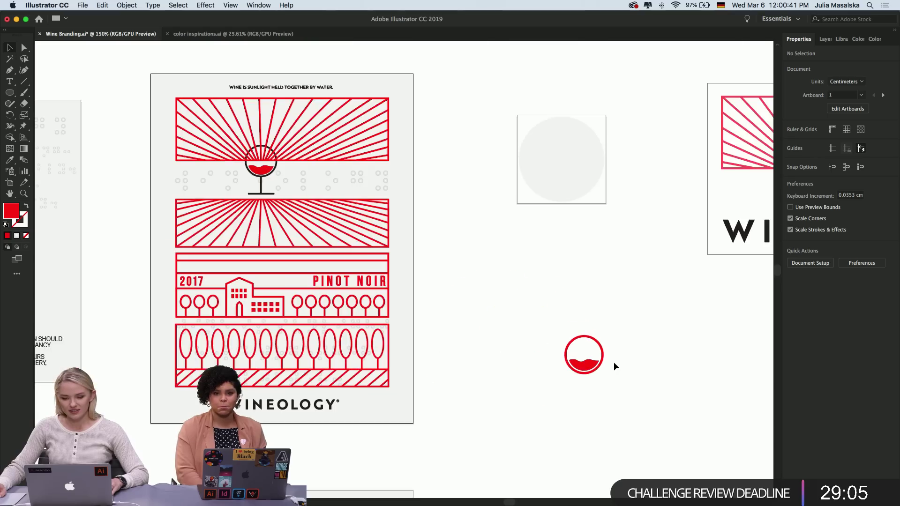
scroll(614, 362, up, 3)
scroll(614, 362, up, 3)
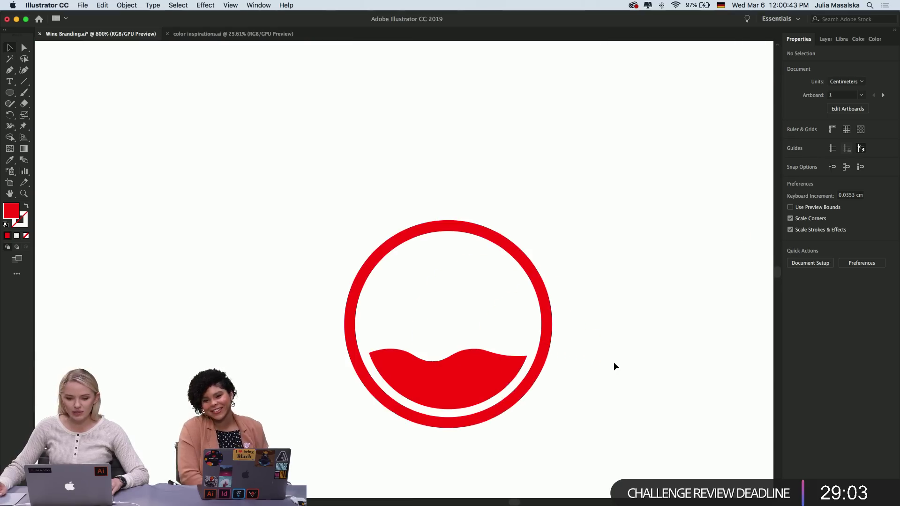
scroll(614, 361, down, 4)
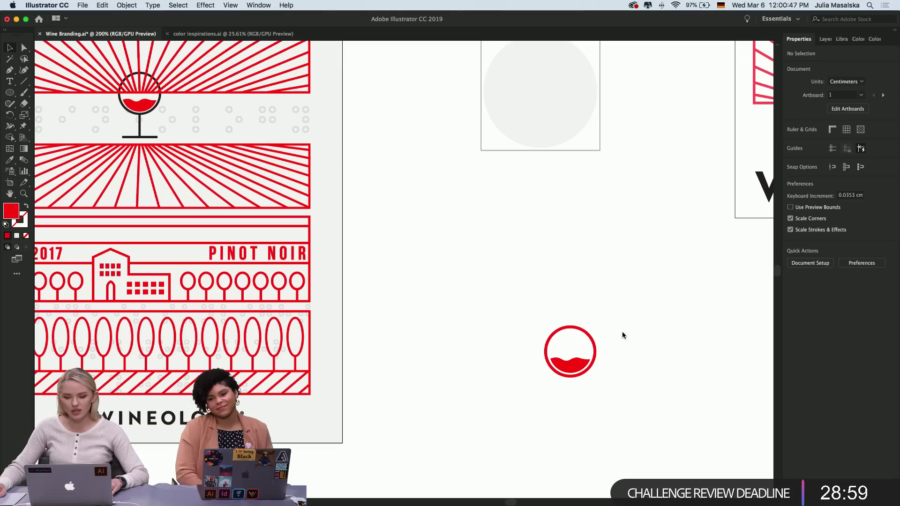
Move the ring and wine shape together onto the small circle artboard and enlarge them to about 2.57 cm wide around the centre
scroll(614, 343, up, 1)
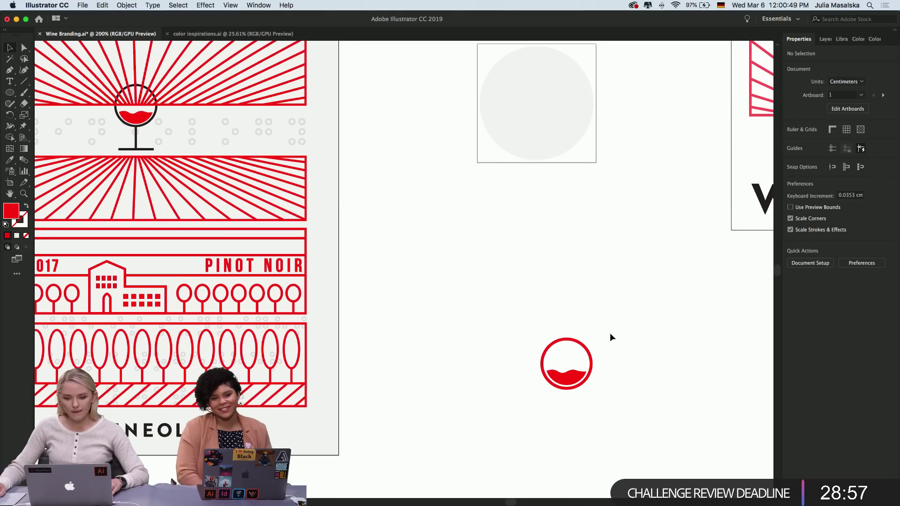
drag(610, 334, 527, 415)
drag(567, 381, 538, 120)
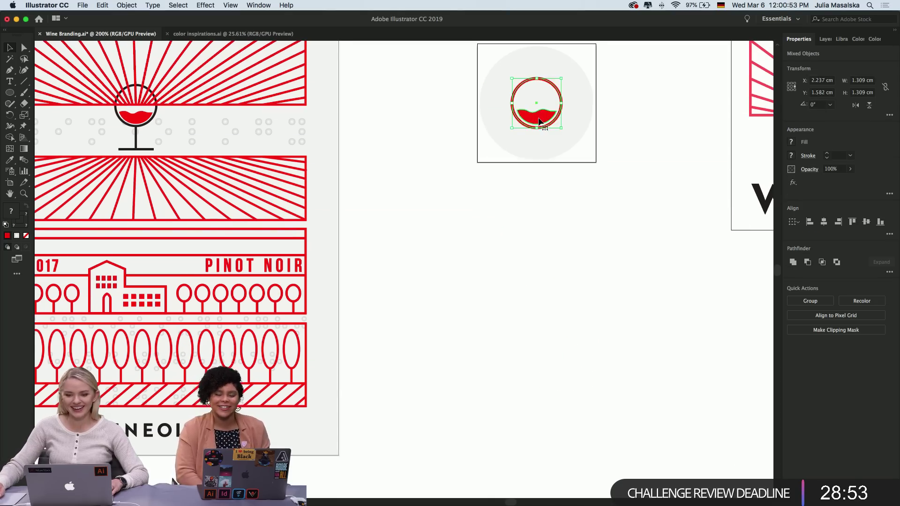
key(super+equal)
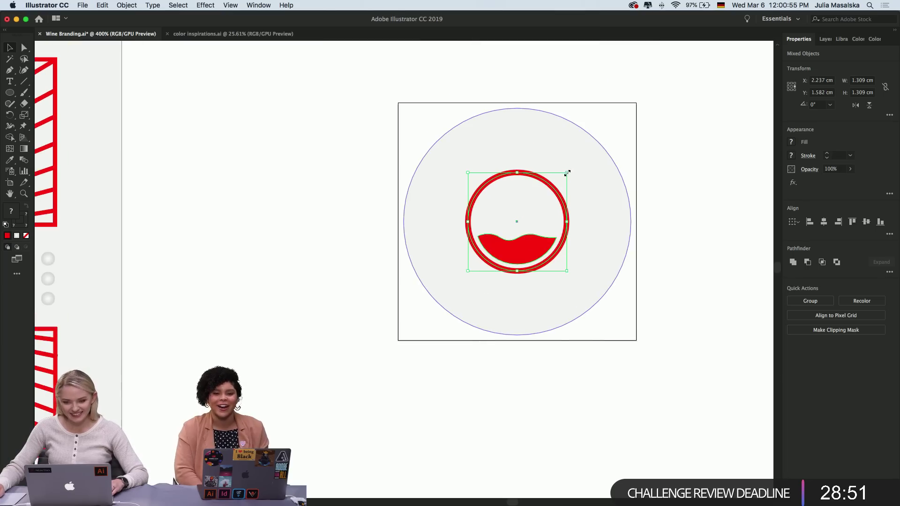
drag(567, 173, 634, 126)
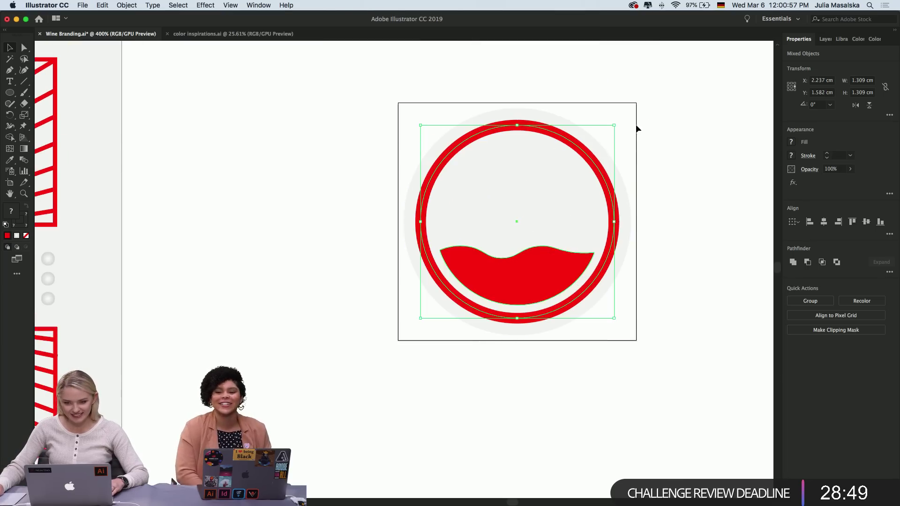
click(673, 217)
Examine the circular wine icon at small size beside the label artwork and up close on its artboard
key(super+minus)
key(super+minus)
key(super+minus)
scroll(673, 230, right, 2)
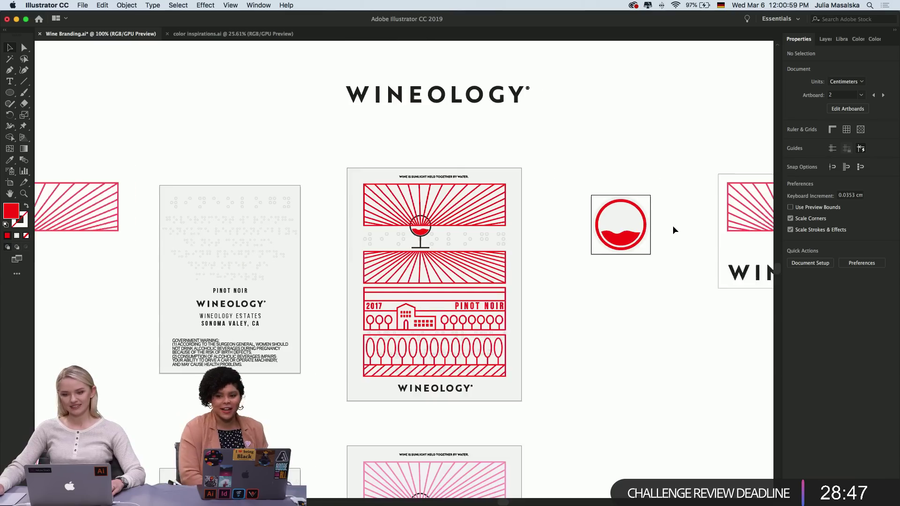
key(super+equal)
key(super+equal)
key(super+equal)
key(super+equal)
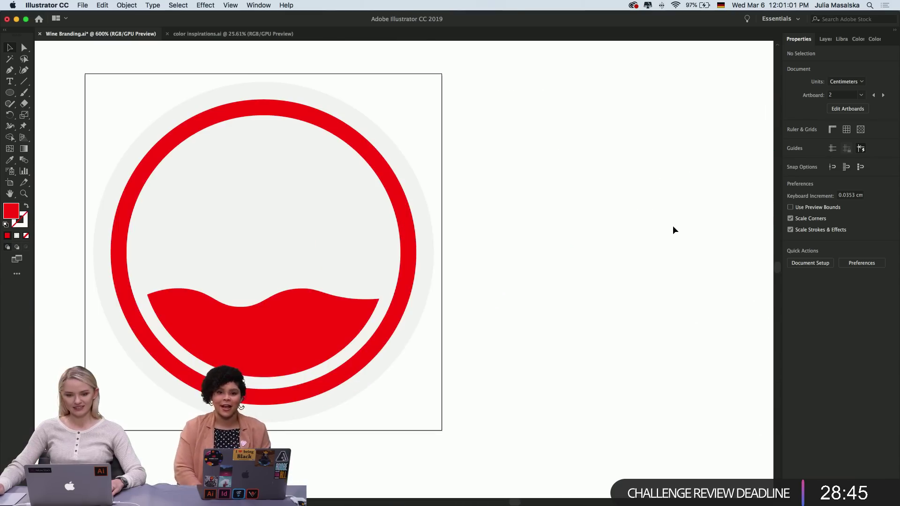
scroll(673, 227, left, 4)
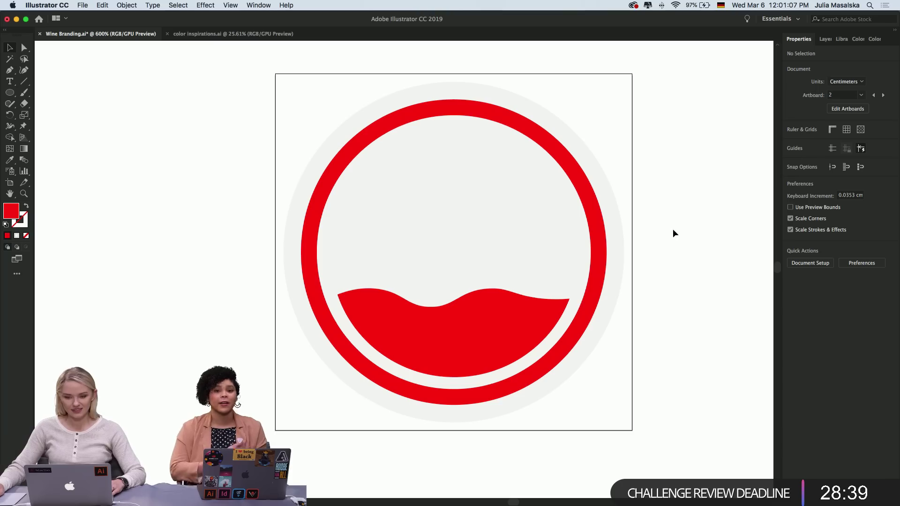
Enlarge the ring and wine shape together slightly around their centre to about 2.61 cm wide
click(603, 238)
click(598, 238)
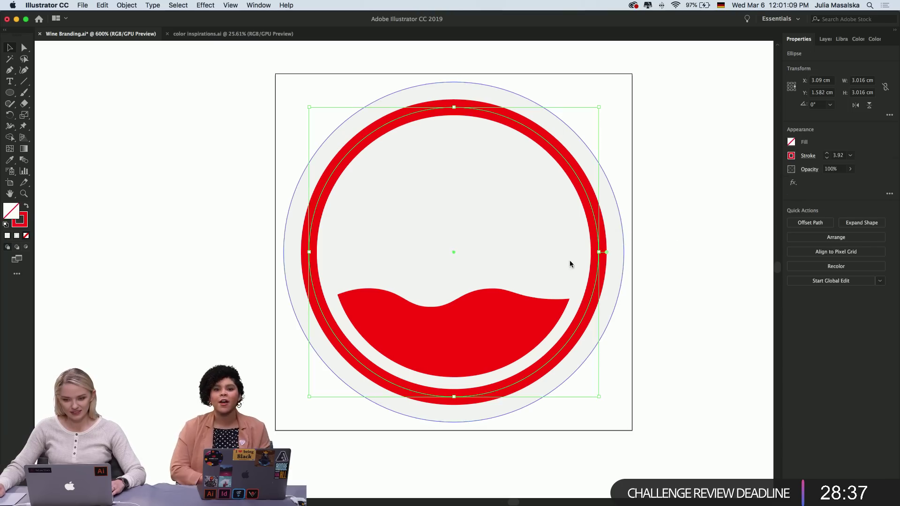
shift+click(510, 328)
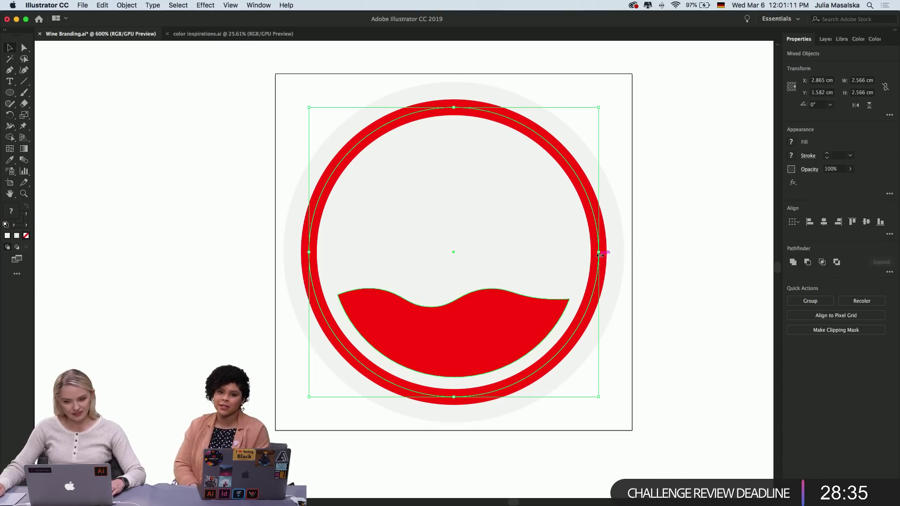
drag(599, 253, 604, 258)
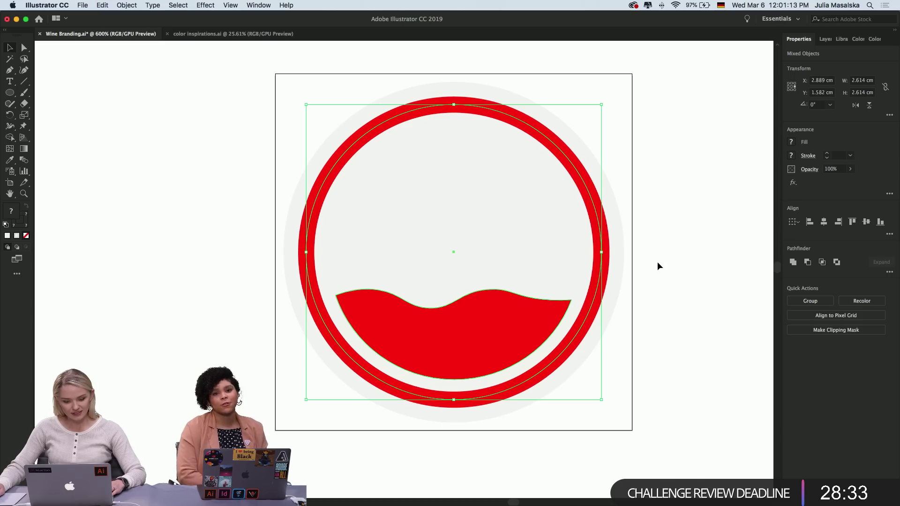
key(a)
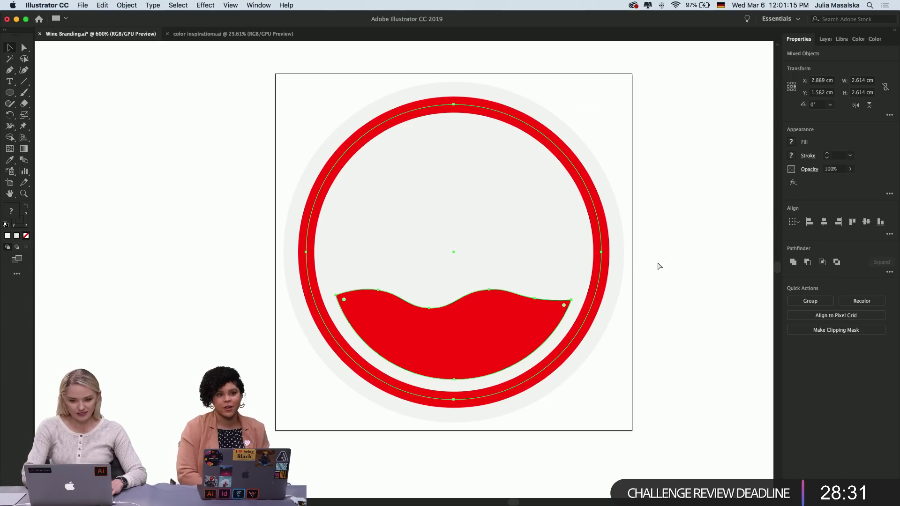
key(v)
click(659, 265)
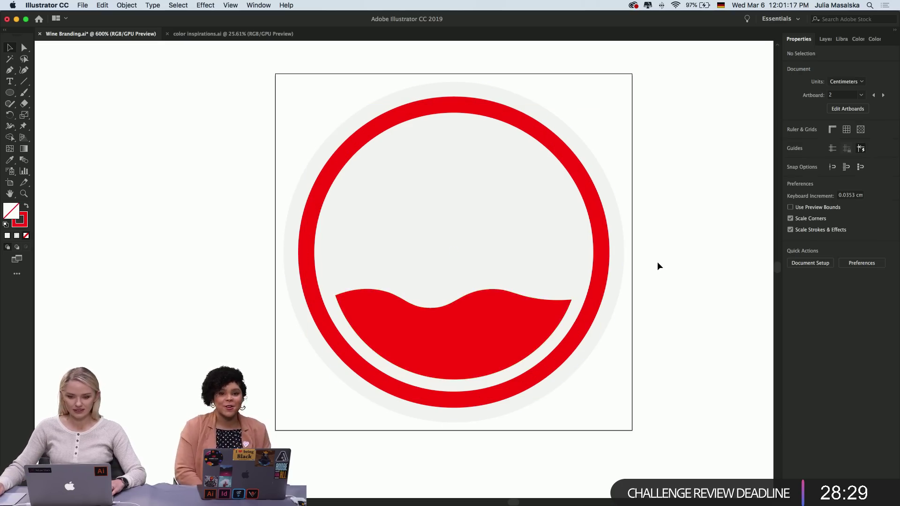
Duplicate the circular icon artboard with its artwork straight down to about Y 17.06 cm, beside the pink label
scroll(657, 262, down, 10)
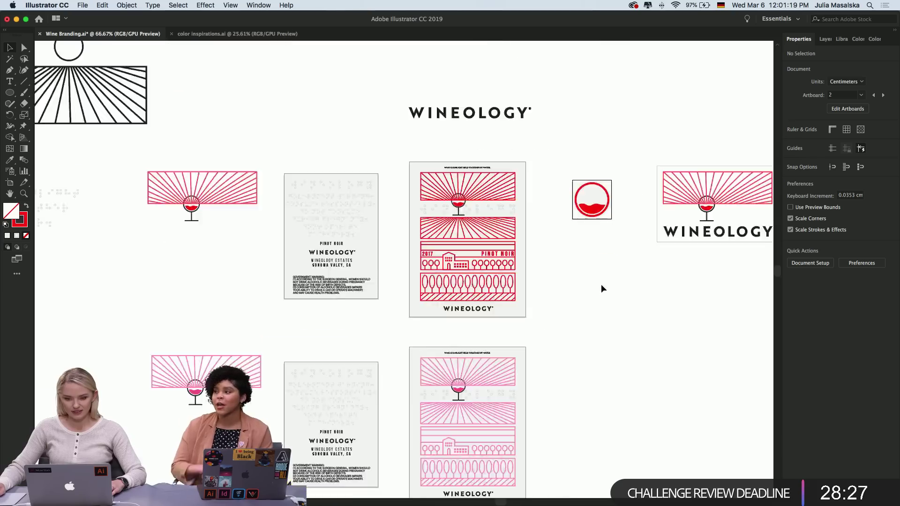
key(super+1)
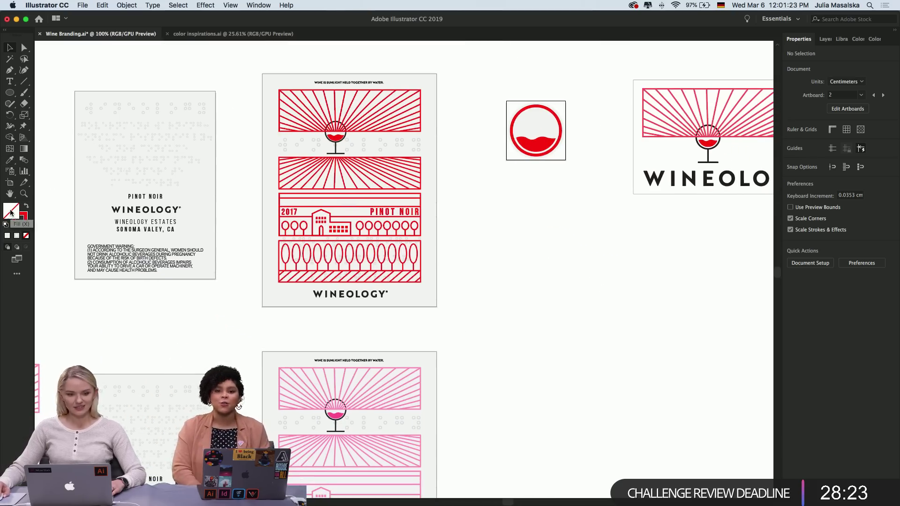
click(10, 184)
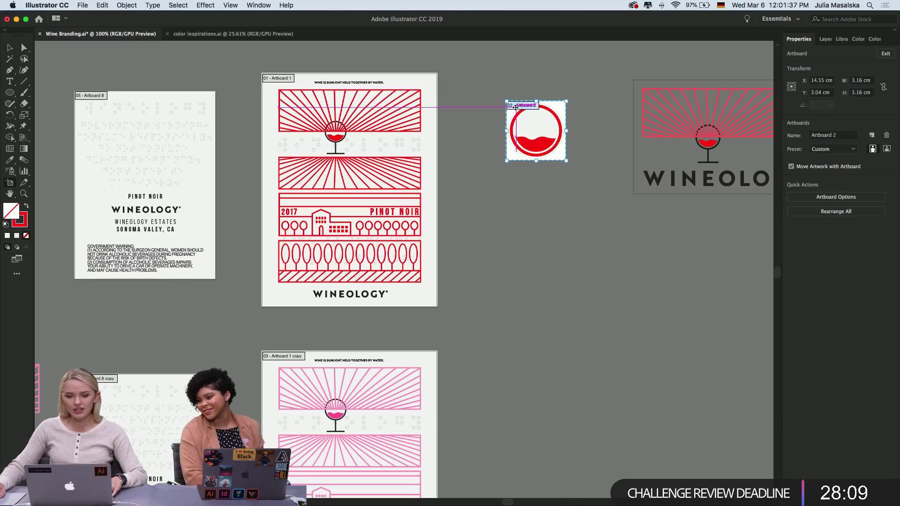
scroll(533, 107, up, 1)
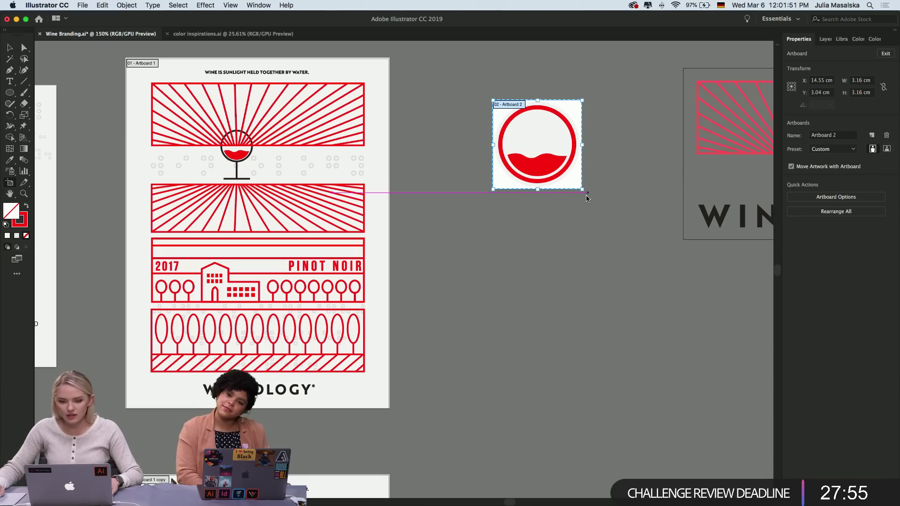
scroll(558, 228, down, 2)
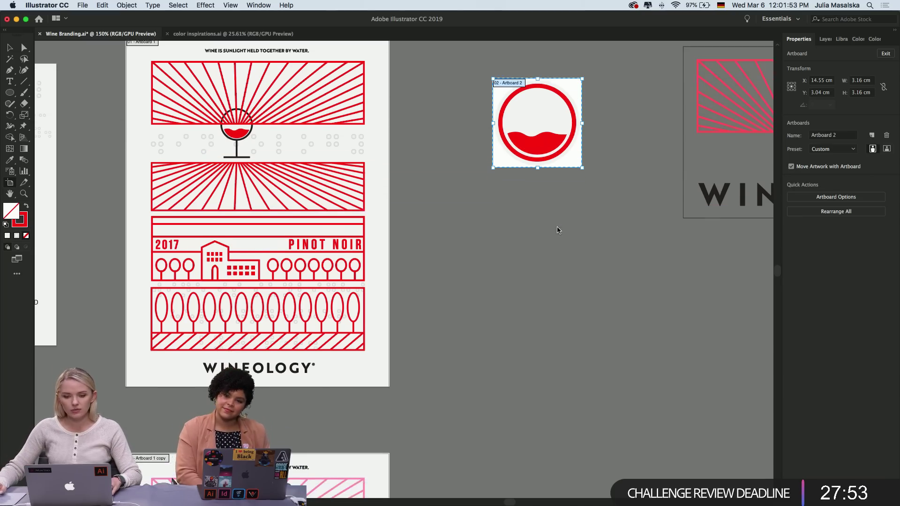
scroll(557, 230, down, 2)
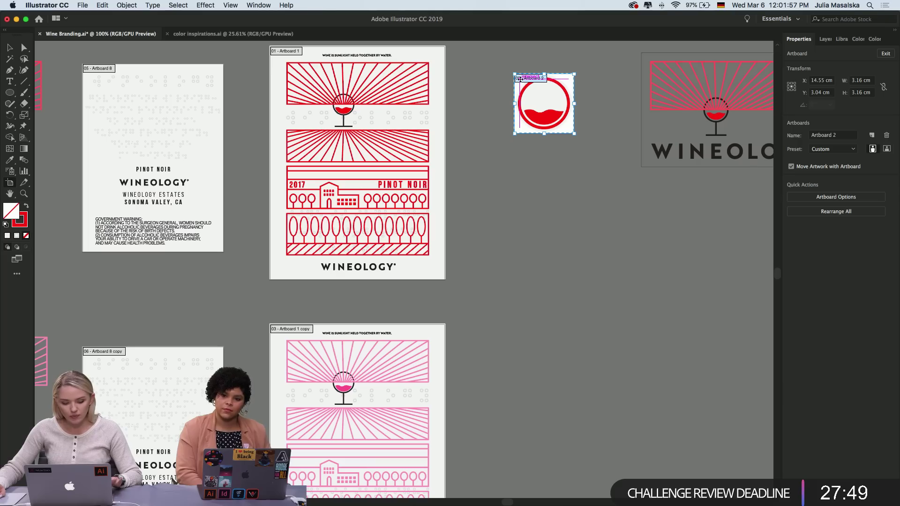
drag(522, 82, 521, 346)
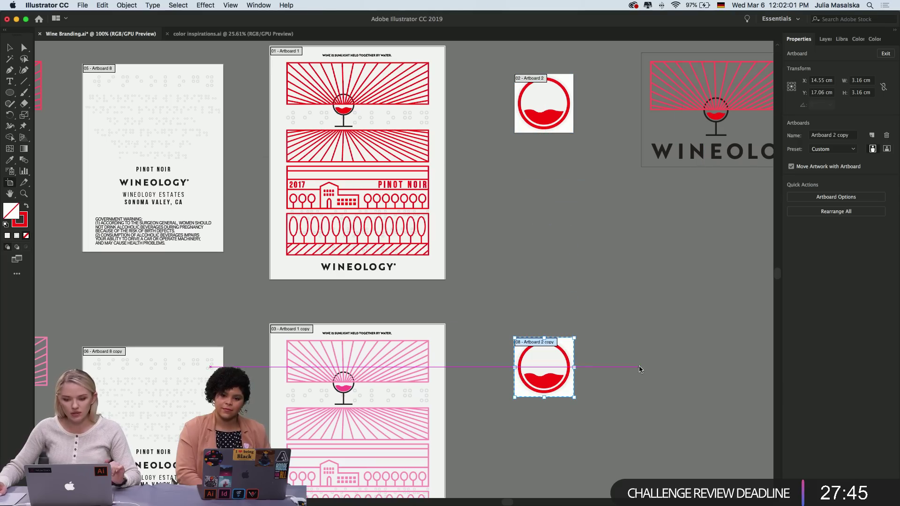
click(9, 47)
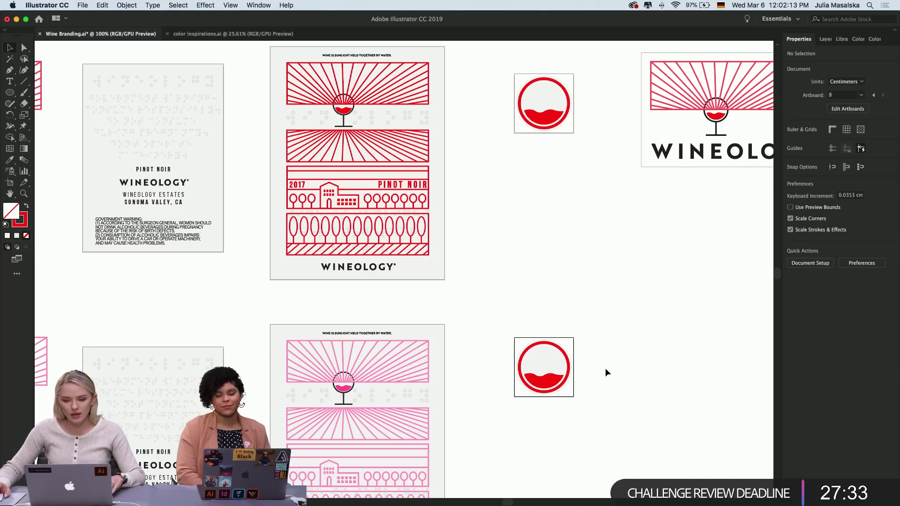
Try to recolour the copied icon's ring by sampling the pink label's sunray with the Eyedropper, and undo it
scroll(605, 367, up, 3)
scroll(605, 369, left, 2)
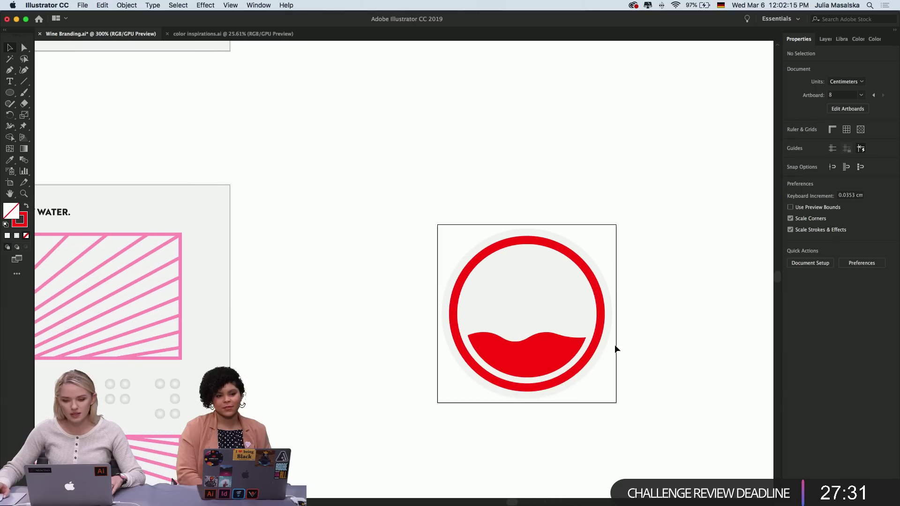
click(604, 309)
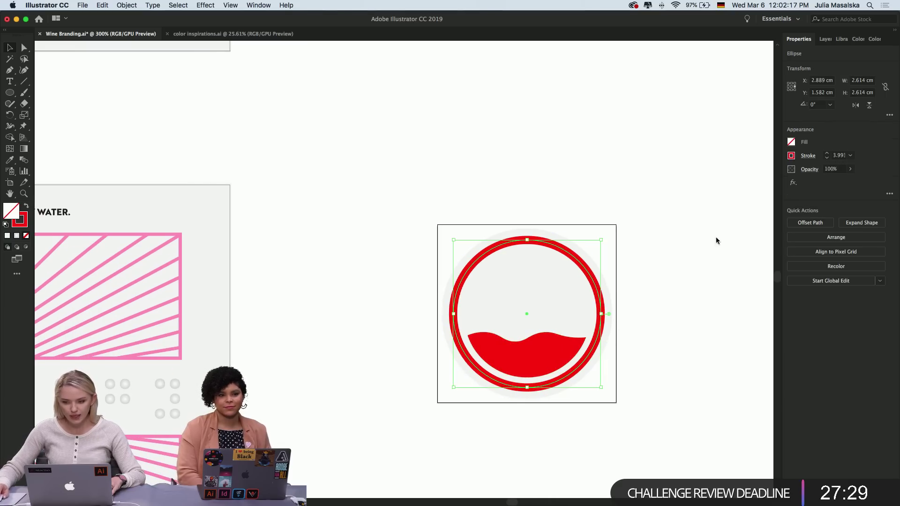
click(19, 223)
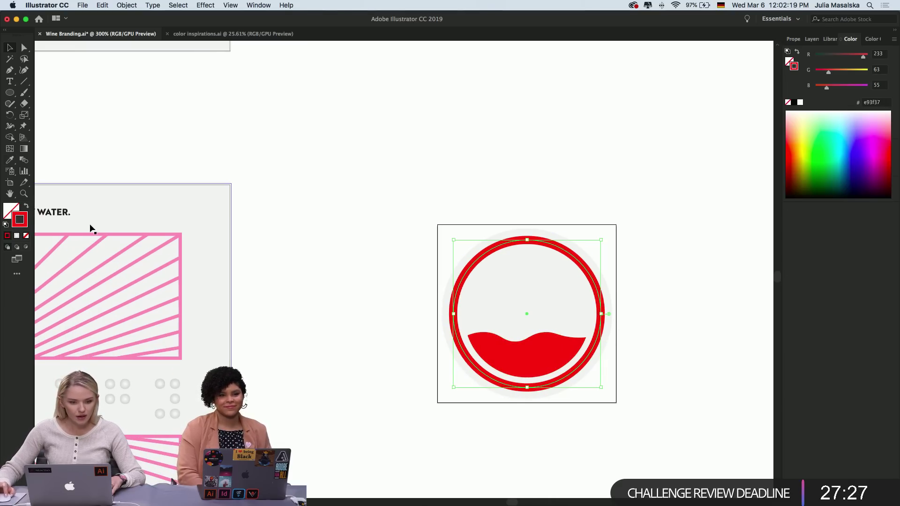
key(i)
click(146, 252)
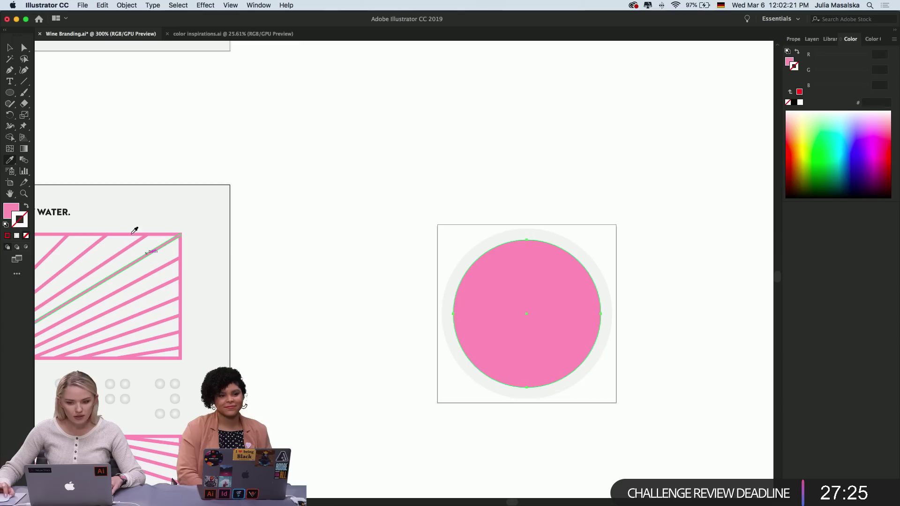
key(super+z)
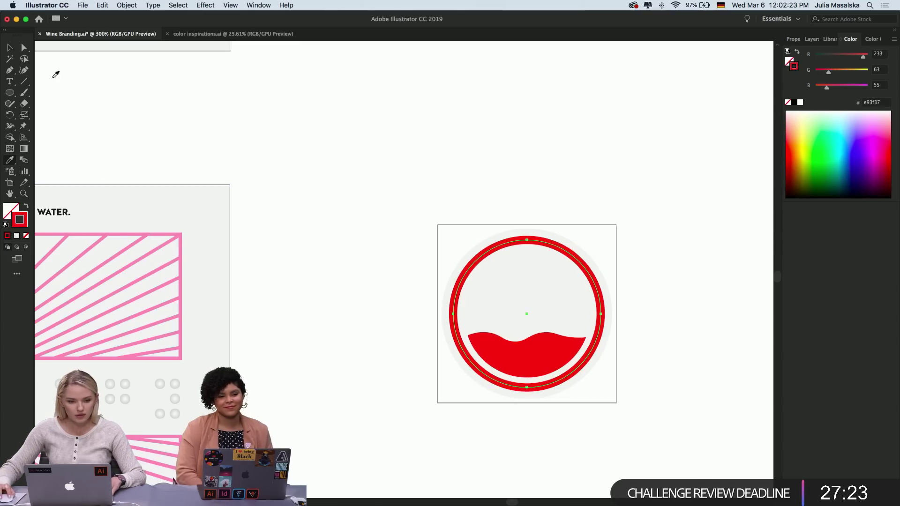
key(v)
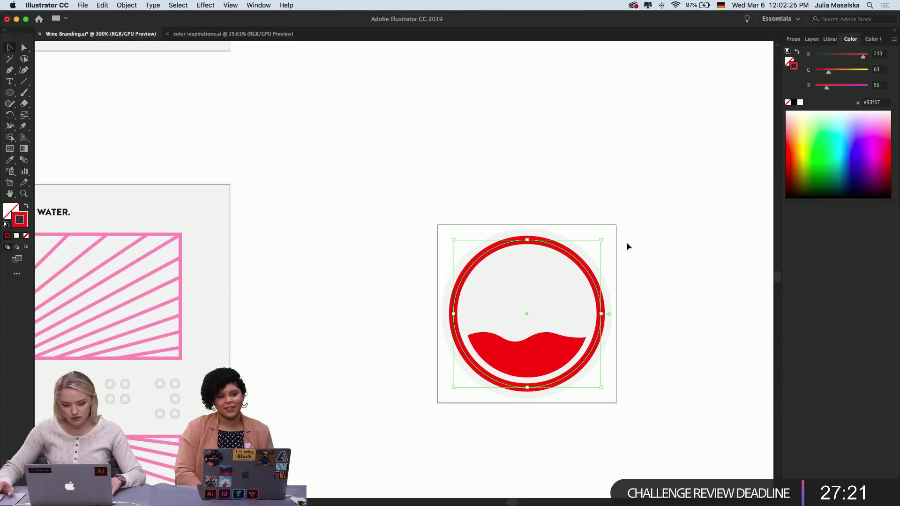
Convert the copied ring's stroke into a filled shape with Outline Stroke
click(125, 6)
mouse_move(163, 186)
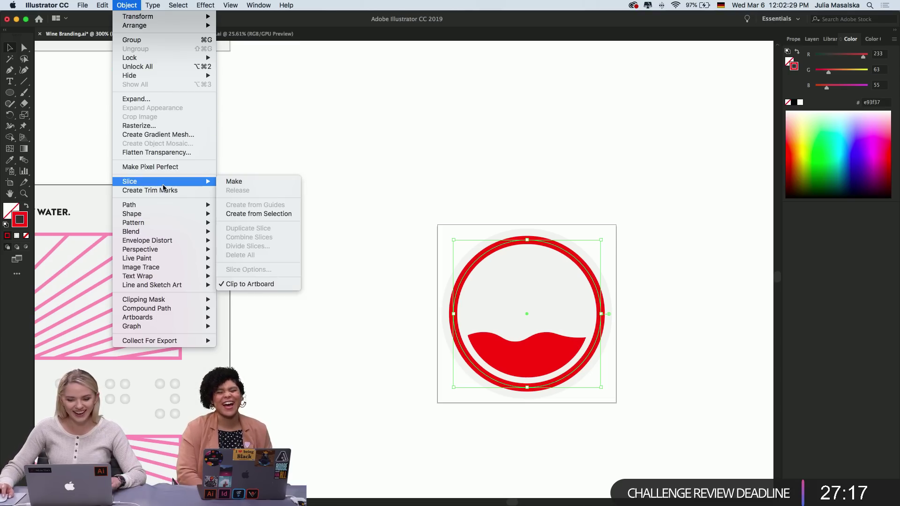
mouse_move(167, 207)
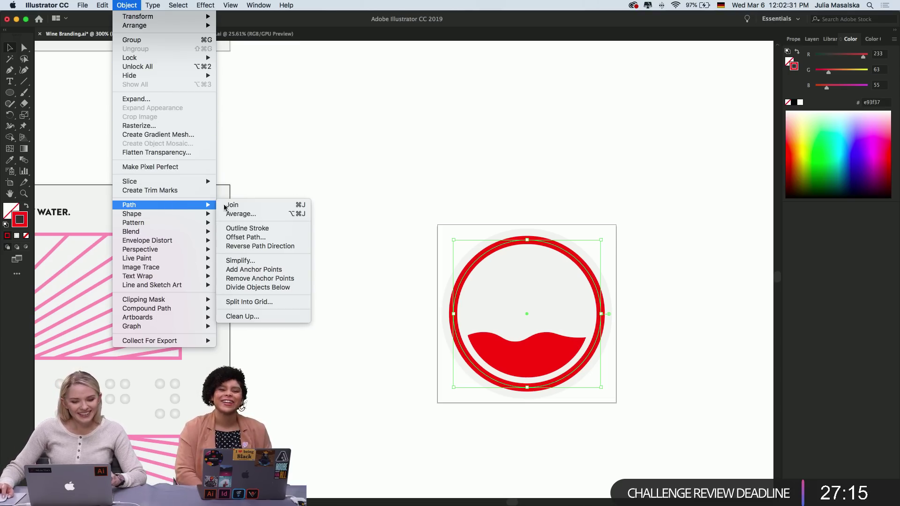
click(256, 229)
Recolour the copied icon's wine shape and outlined ring with pink sampled from the pink label's sunrays
click(509, 338)
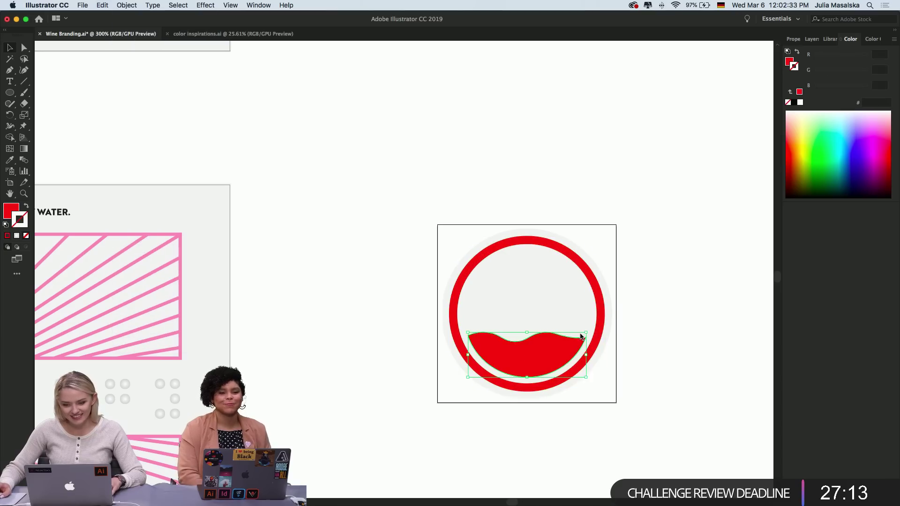
shift+click(602, 289)
scroll(398, 297, left, 2)
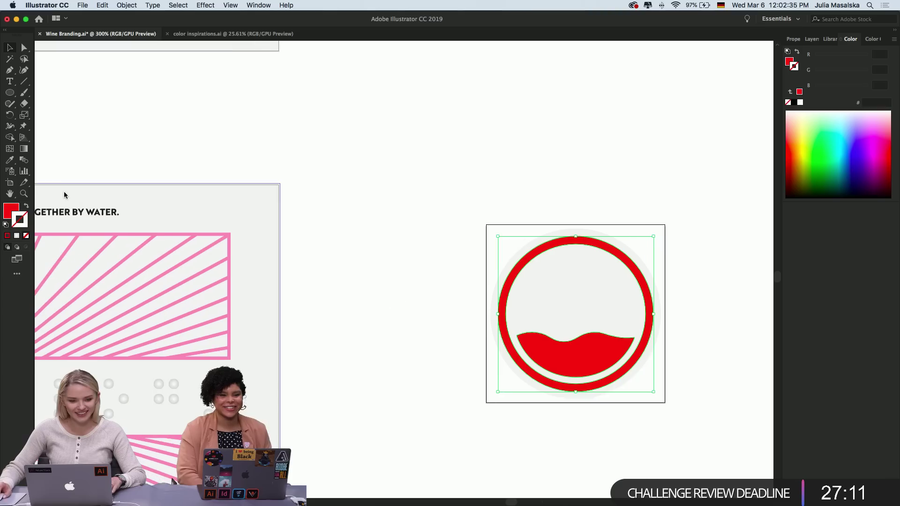
key(i)
click(207, 249)
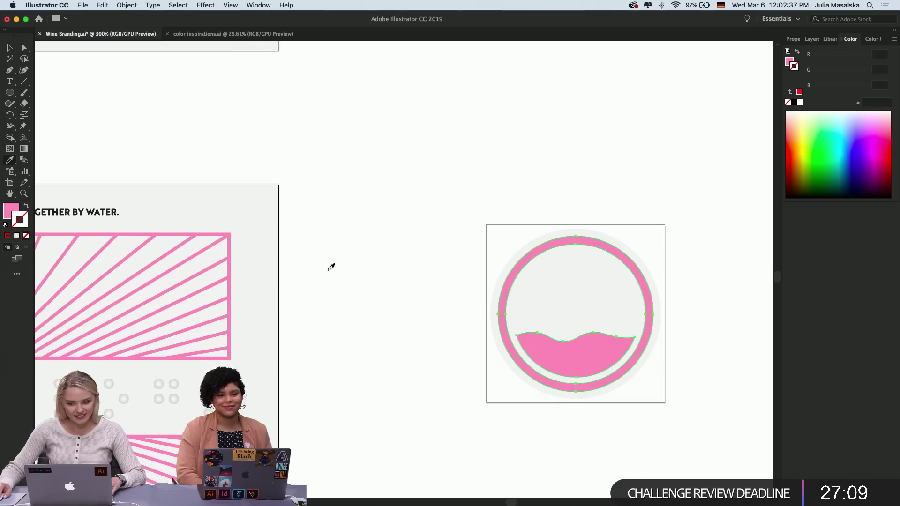
click(9, 47)
click(373, 227)
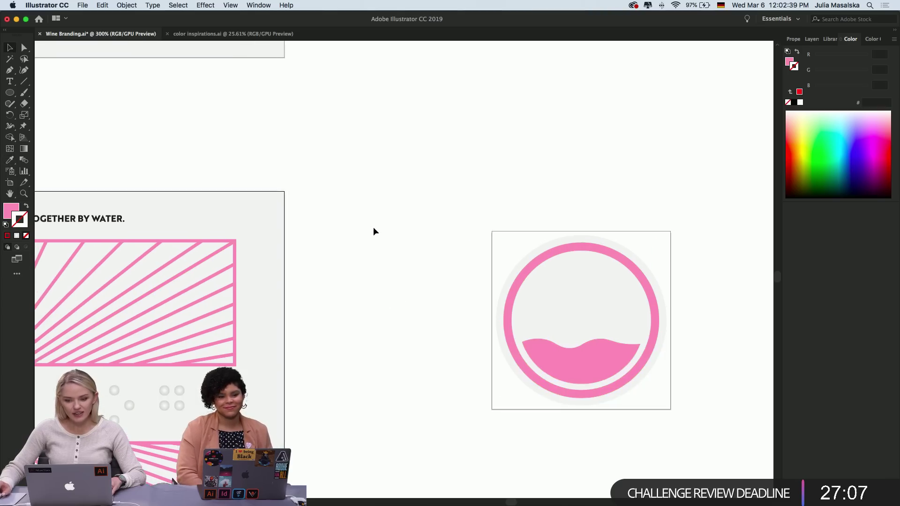
scroll(374, 227, right, 3)
click(557, 261)
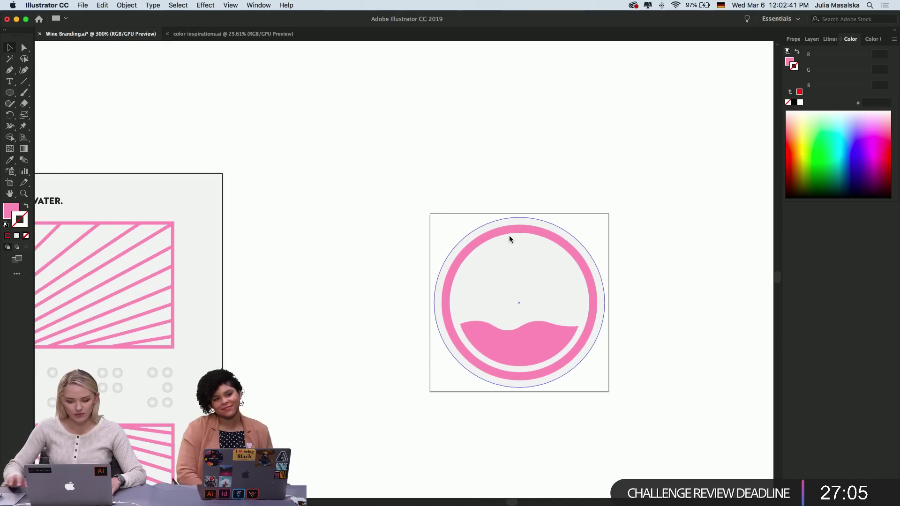
Undo the copied icon's pink recolouring and stroke outlining, and scale the red ring around its centre far beyond the artboard
key(comma)
click(512, 240)
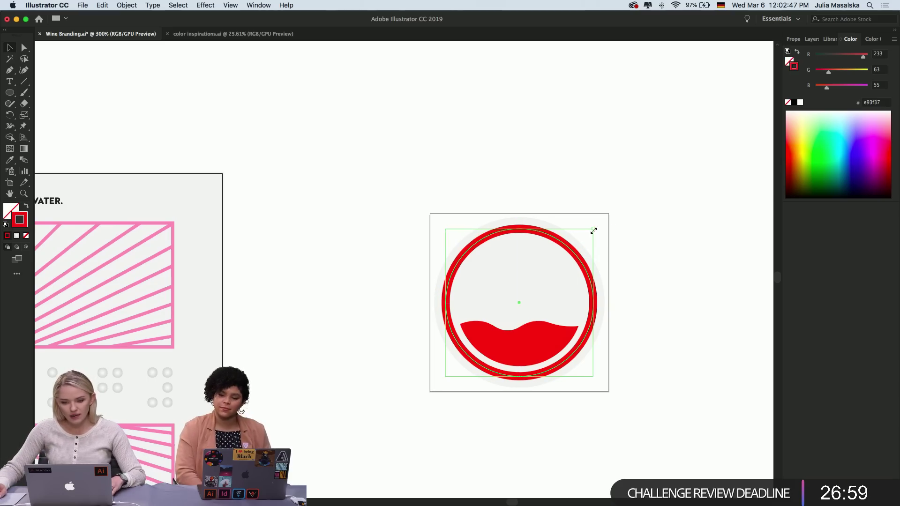
drag(593, 231, 760, 93)
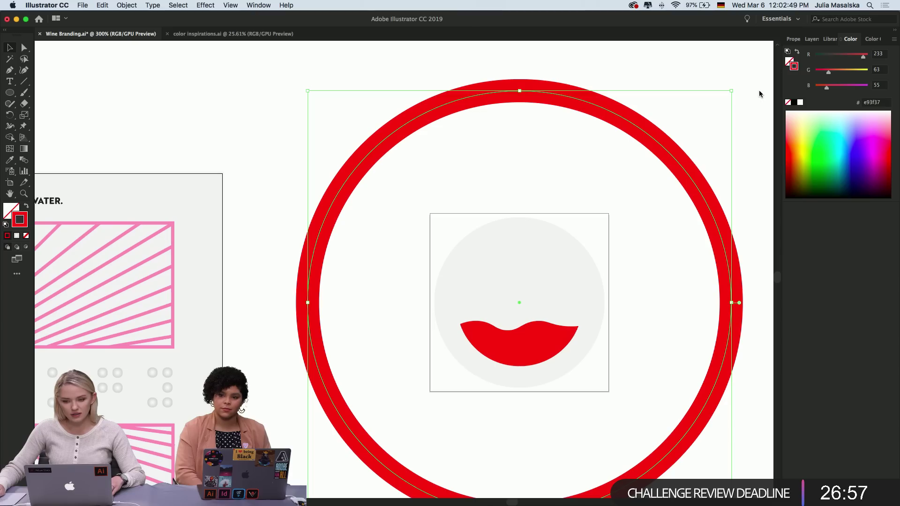
Undo the red ring's oversized scaling, try scaling it around its centre beyond the artboard again, and undo that too
key(super+z)
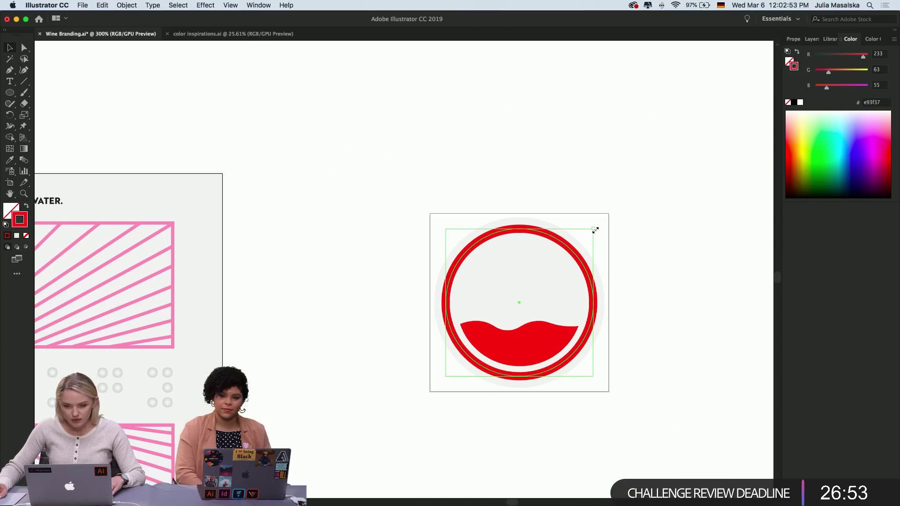
drag(594, 231, 738, 80)
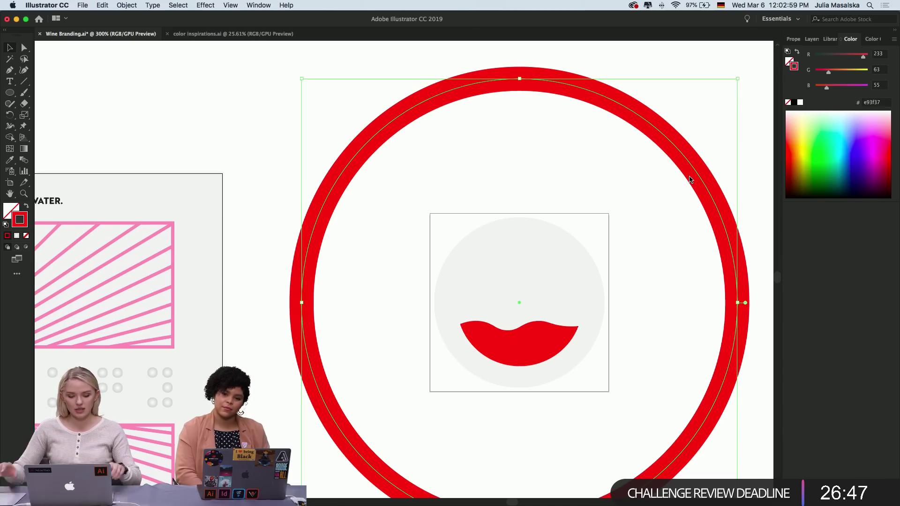
key(super+z)
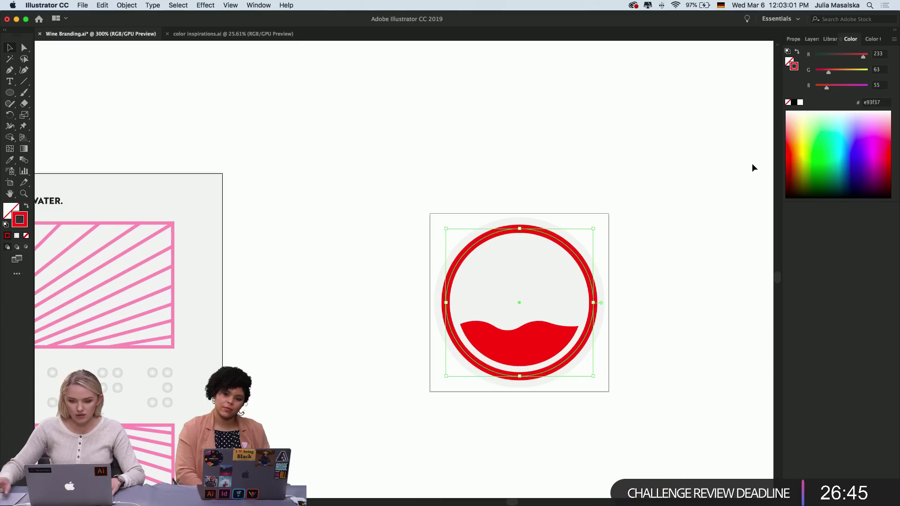
Convert the copied icon's red ring stroke into a filled shape with Outline Stroke
click(588, 270)
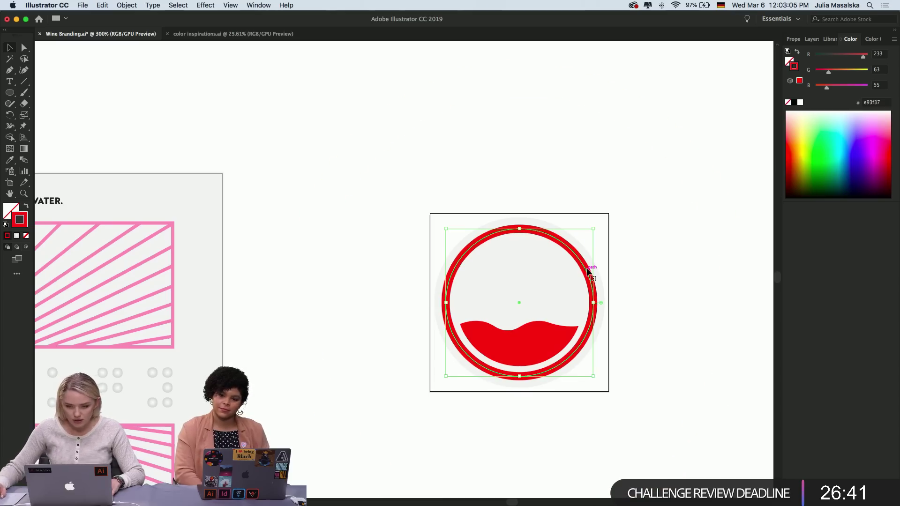
right_click(587, 271)
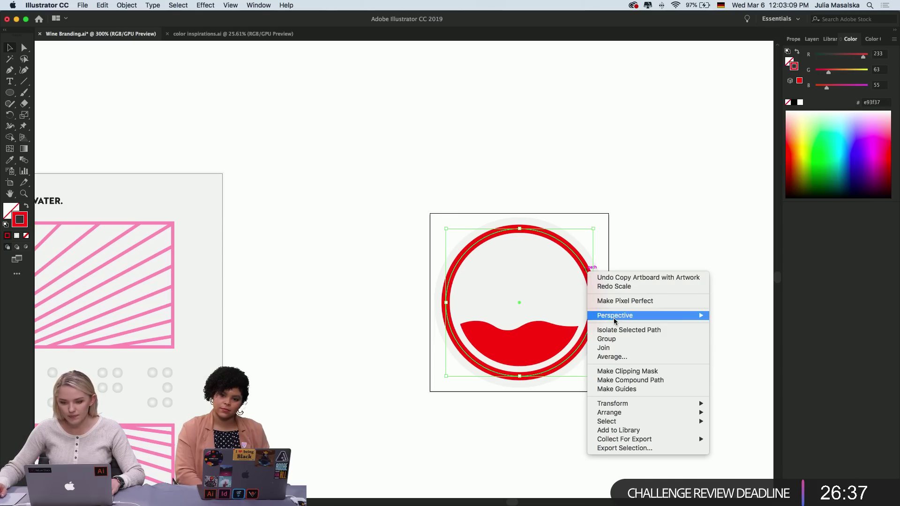
click(118, 50)
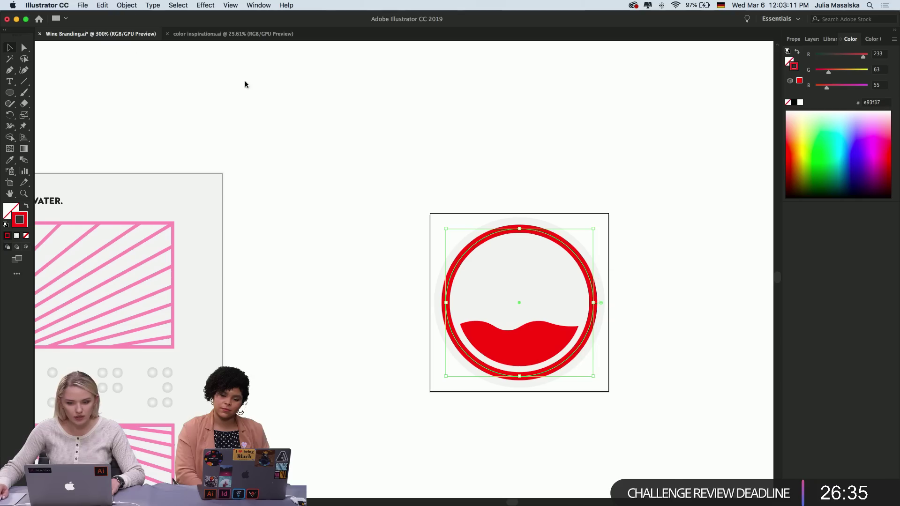
click(126, 6)
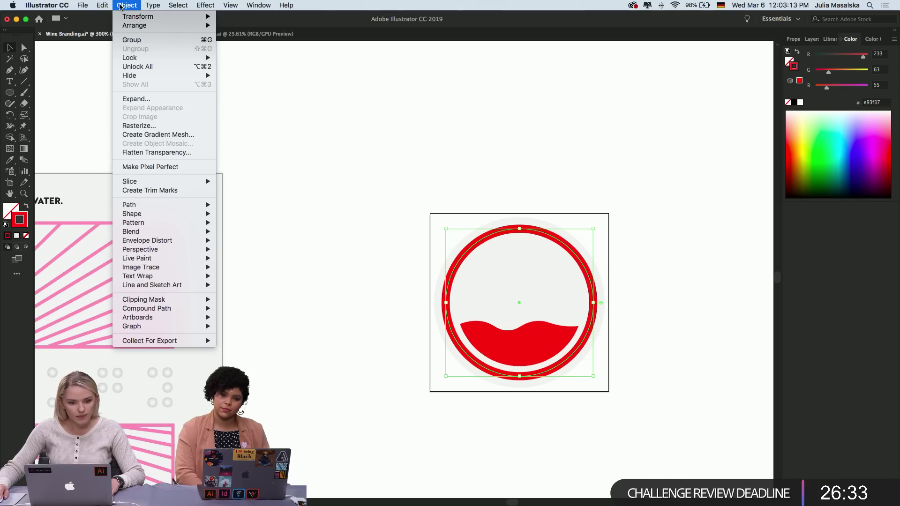
mouse_move(192, 204)
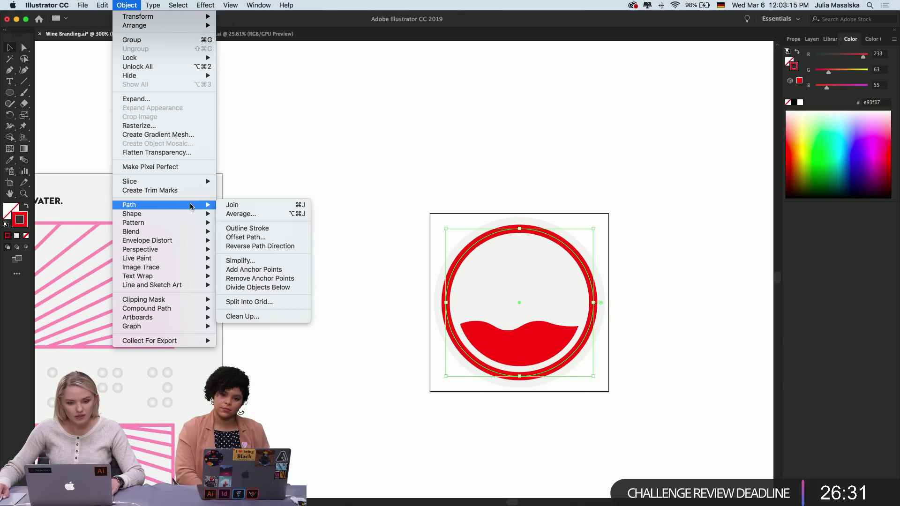
click(249, 229)
scroll(646, 317, up, 2)
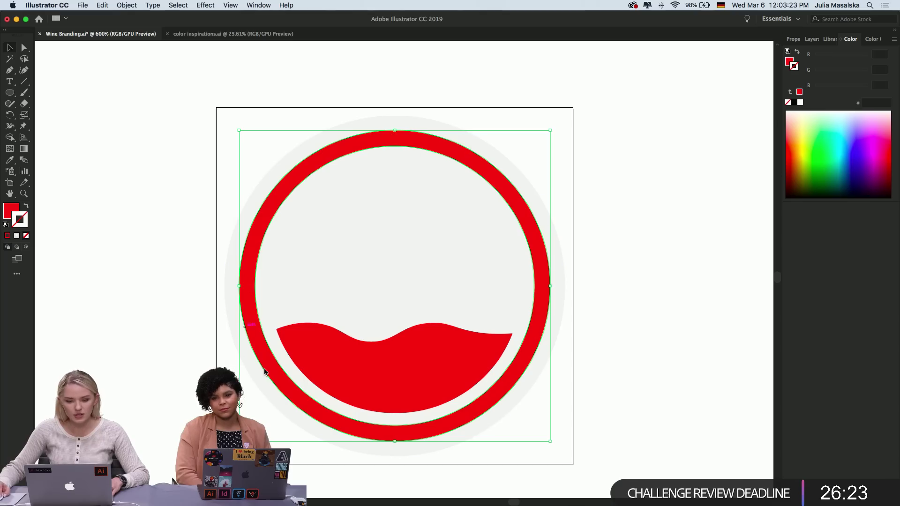
scroll(661, 309, down, 3)
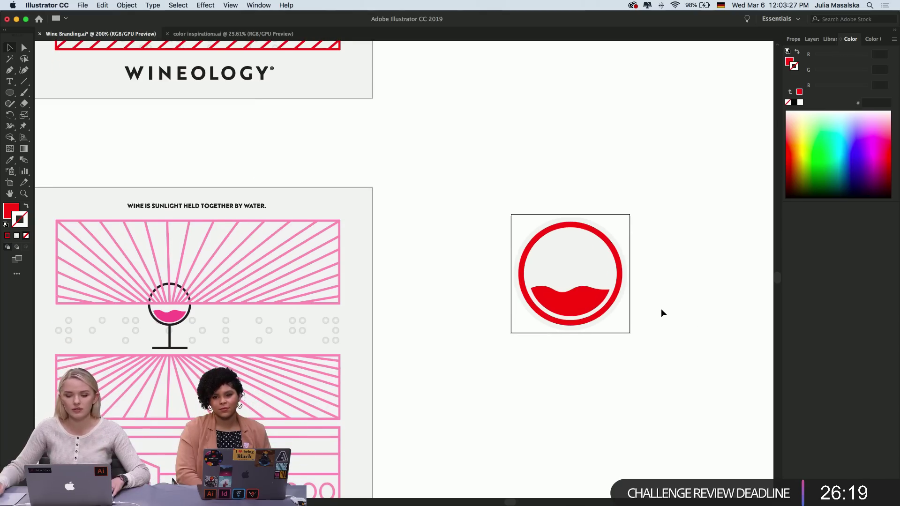
scroll(661, 312, up, 1)
scroll(662, 311, down, 1)
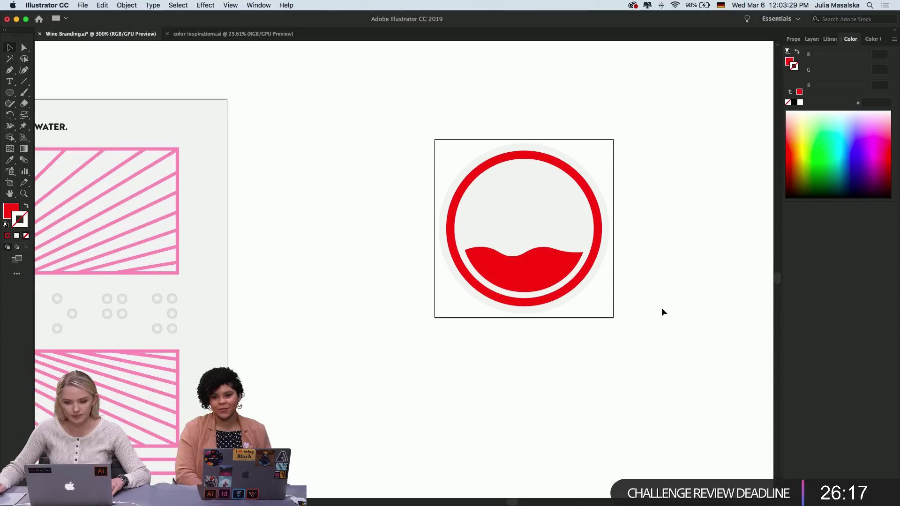
scroll(662, 308, right, 2)
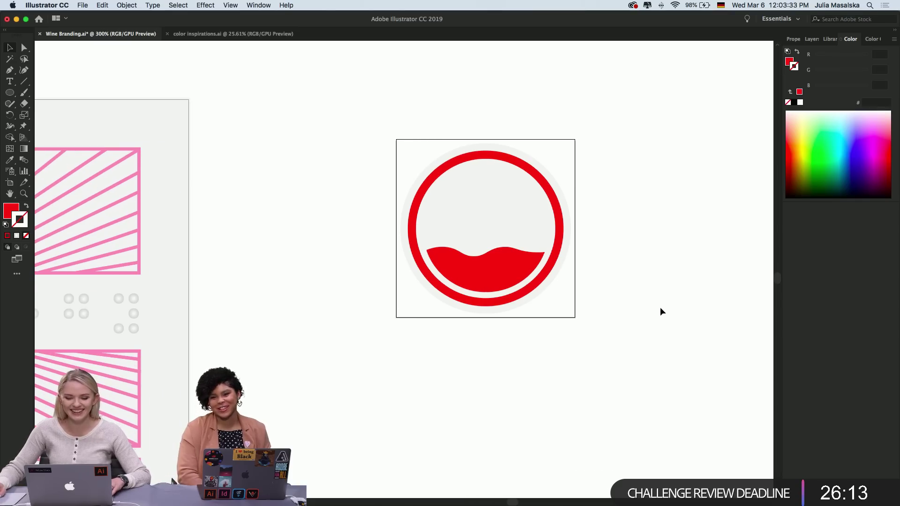
scroll(662, 312, down, 1)
scroll(662, 311, right, 2)
scroll(662, 311, up, 1)
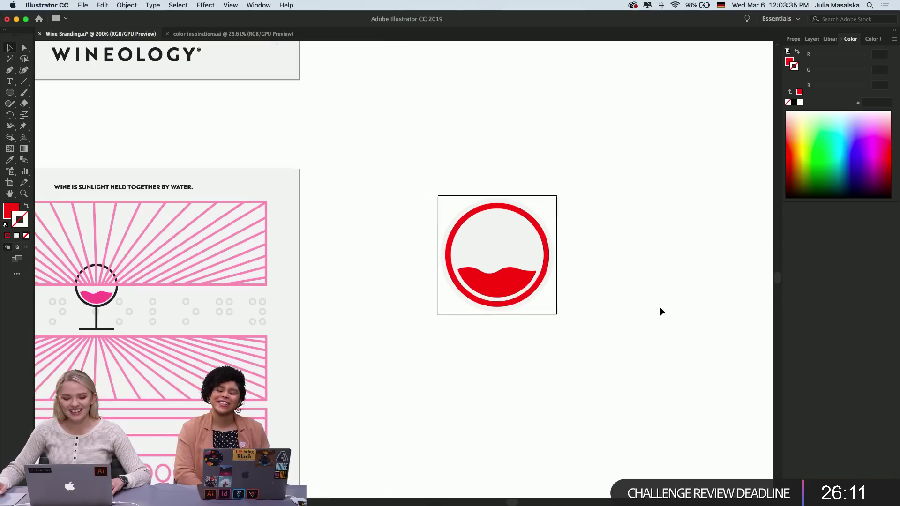
scroll(661, 310, left, 1)
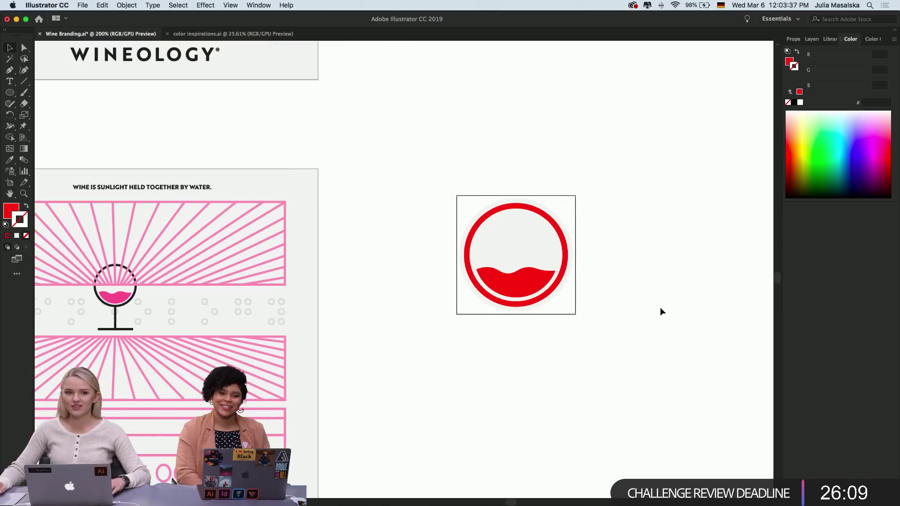
scroll(661, 312, up, 1)
scroll(661, 312, down, 7)
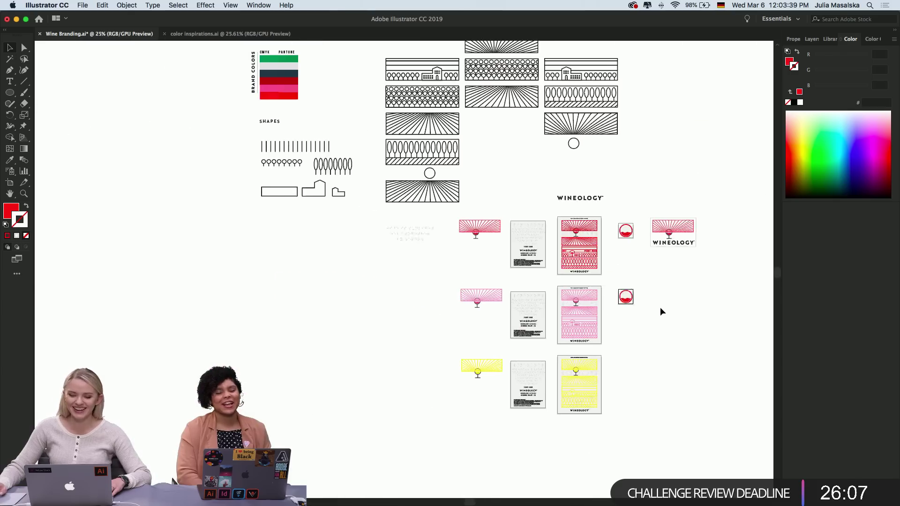
Recolour the copied icon's wine shape and outlined ring with the pink sampled from the wine in the pink label's glass
scroll(660, 307, up, 6)
scroll(659, 308, left, 10)
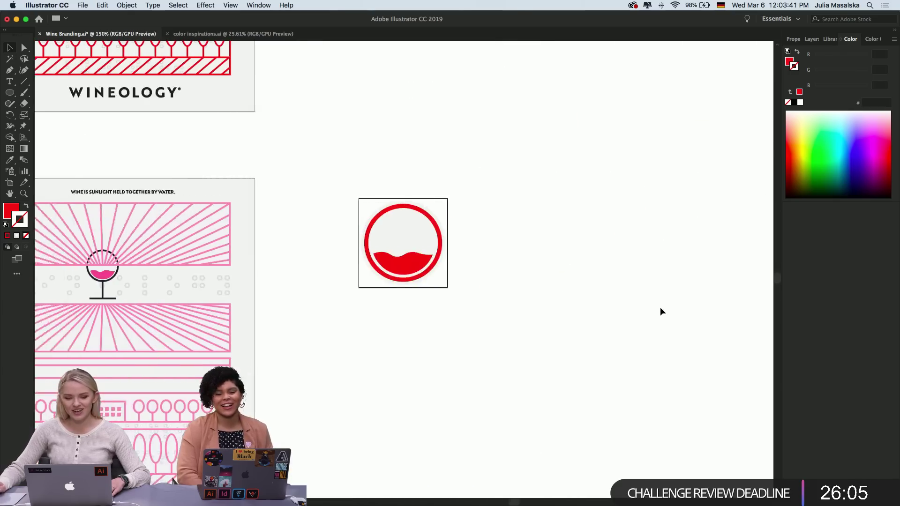
scroll(660, 312, left, 1)
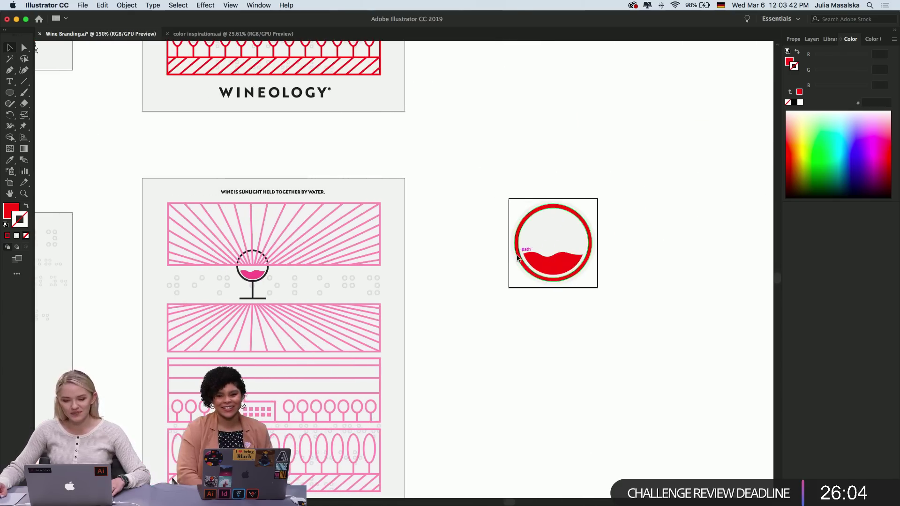
click(538, 277)
click(517, 244)
scroll(517, 245, up, 1)
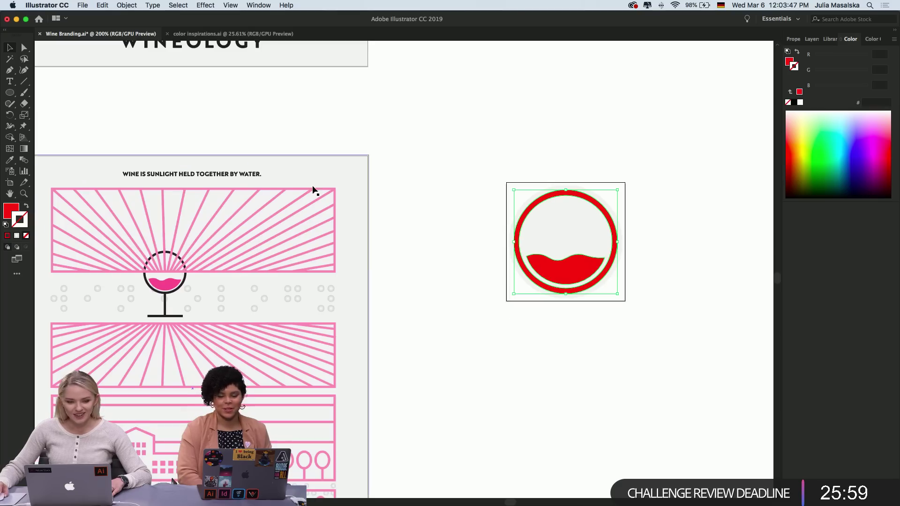
click(8, 160)
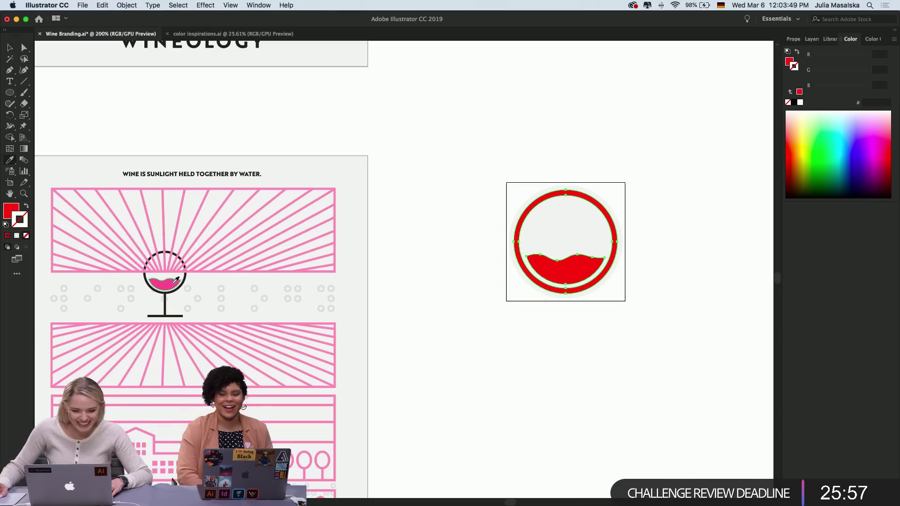
click(171, 282)
key(v)
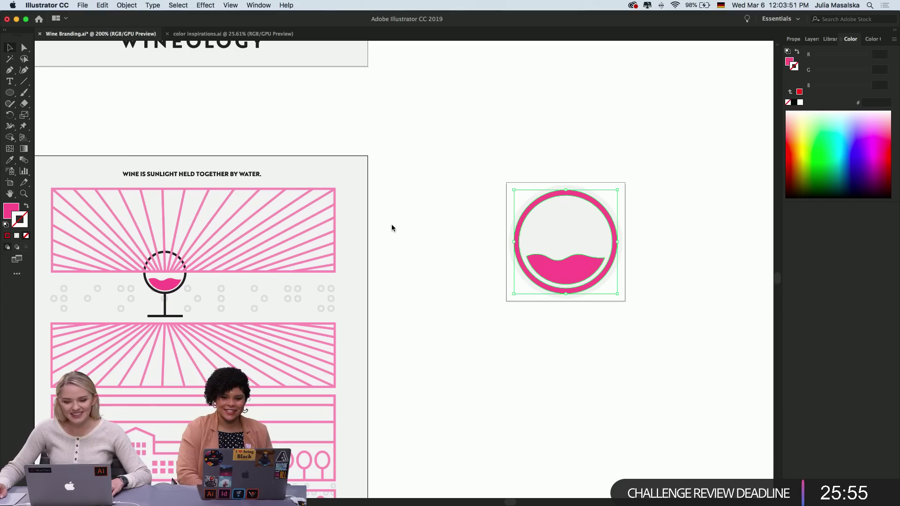
click(418, 260)
Duplicate the pink icon's artboard with its artwork straight down, beside the yellow label
scroll(418, 260, down, 3)
scroll(418, 260, up, 1)
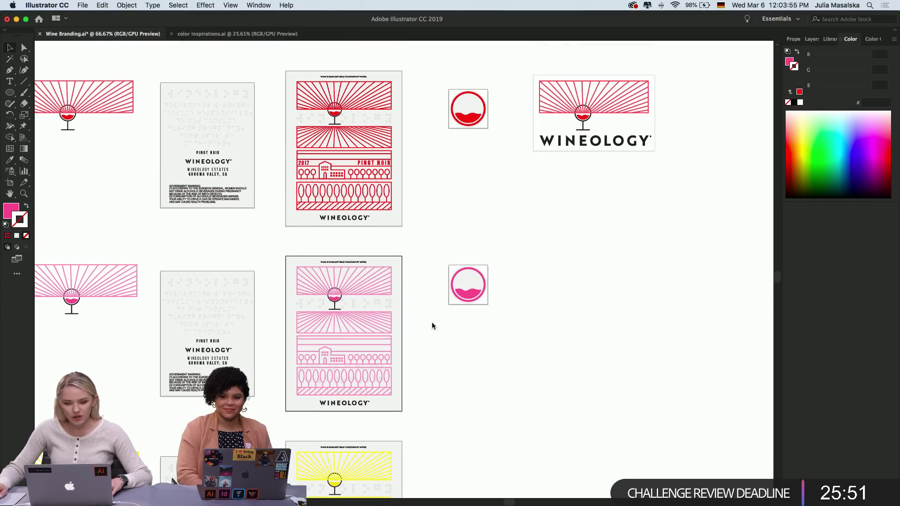
scroll(454, 336, down, 3)
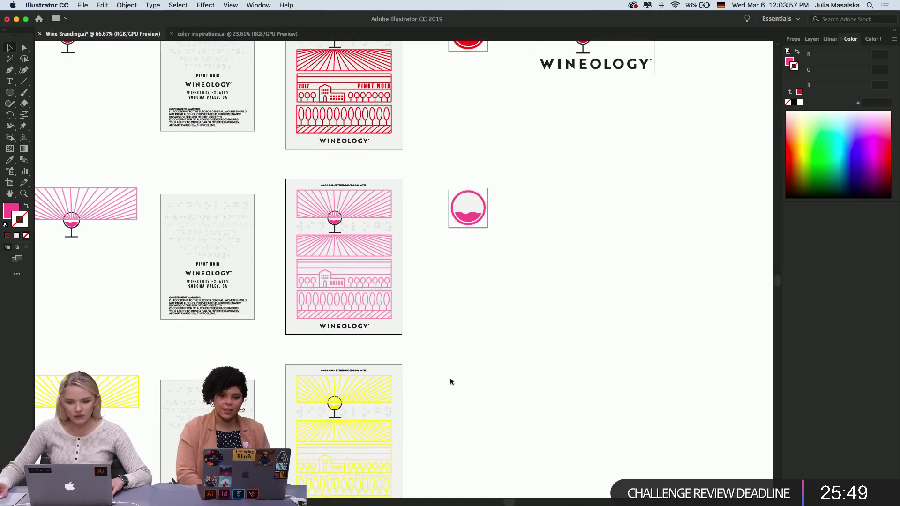
scroll(463, 377, up, 2)
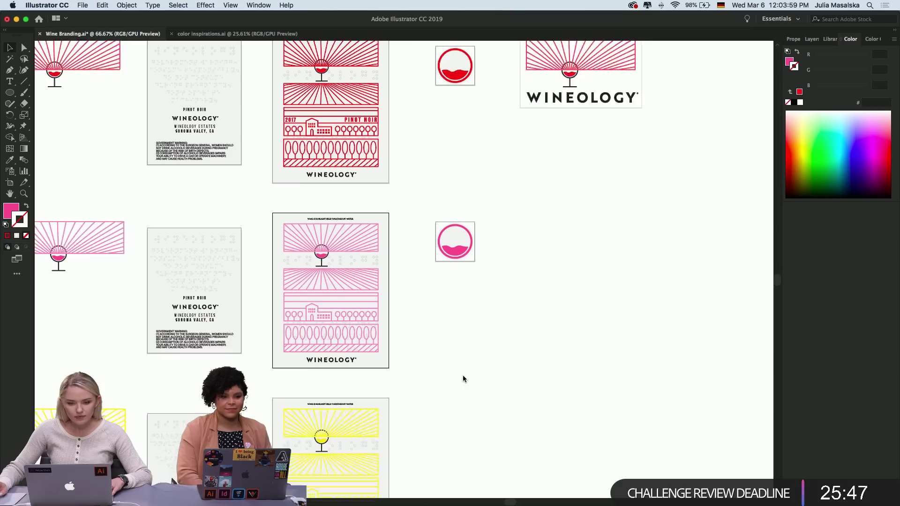
scroll(462, 379, up, 2)
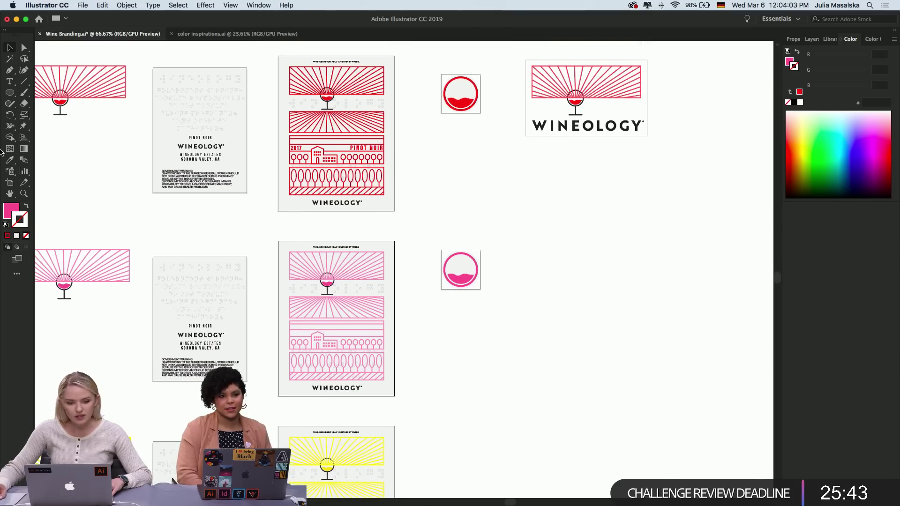
click(10, 182)
scroll(422, 281, down, 3)
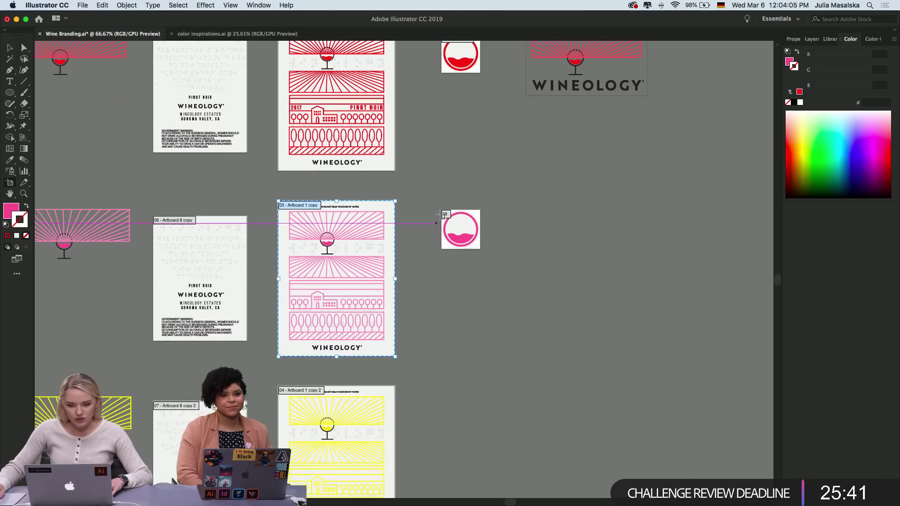
drag(442, 215, 443, 394)
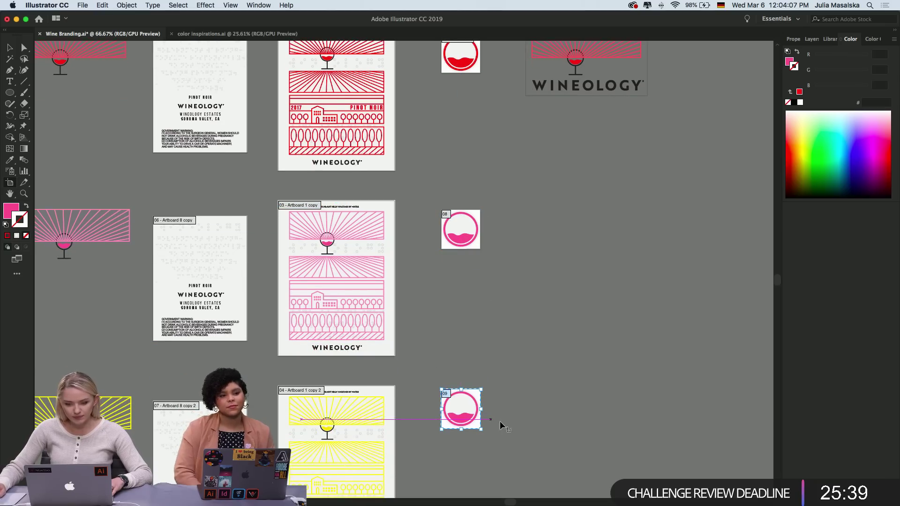
key(v)
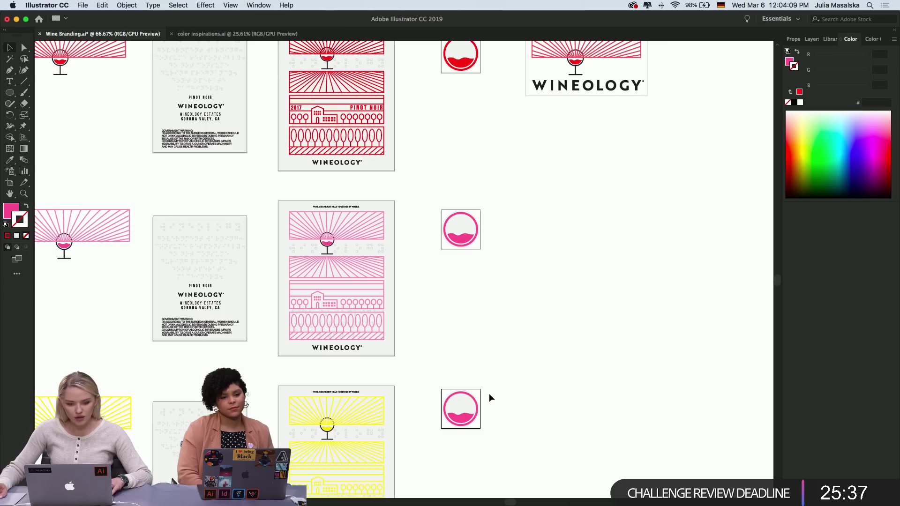
Recolour the new icon's wine shape and ring with the yellow sampled from the yellow label's sunrays
key(super+equal)
key(super+alt+0)
key(super+equal)
key(super+equal)
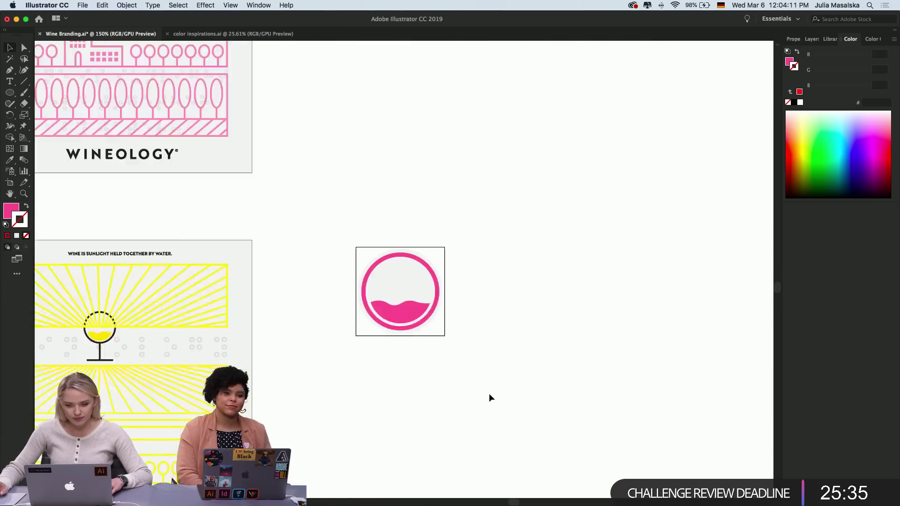
key(super+equal)
click(538, 355)
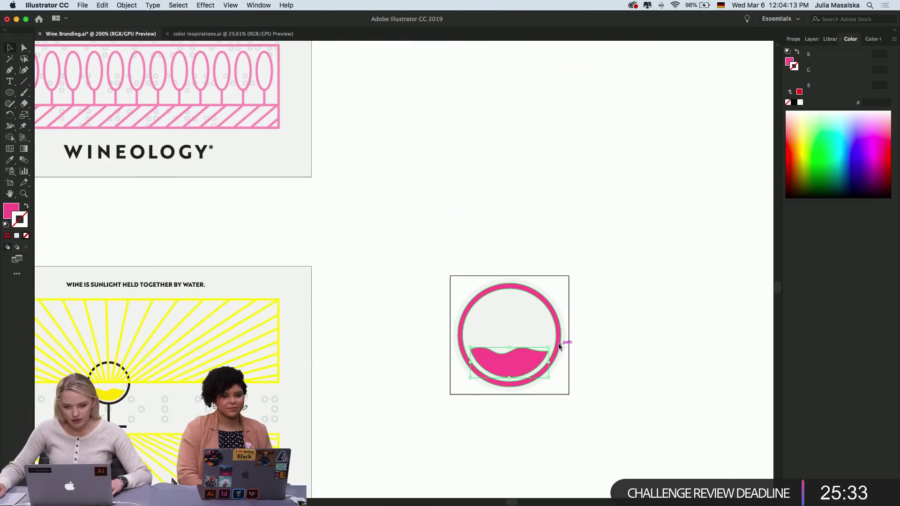
key(i)
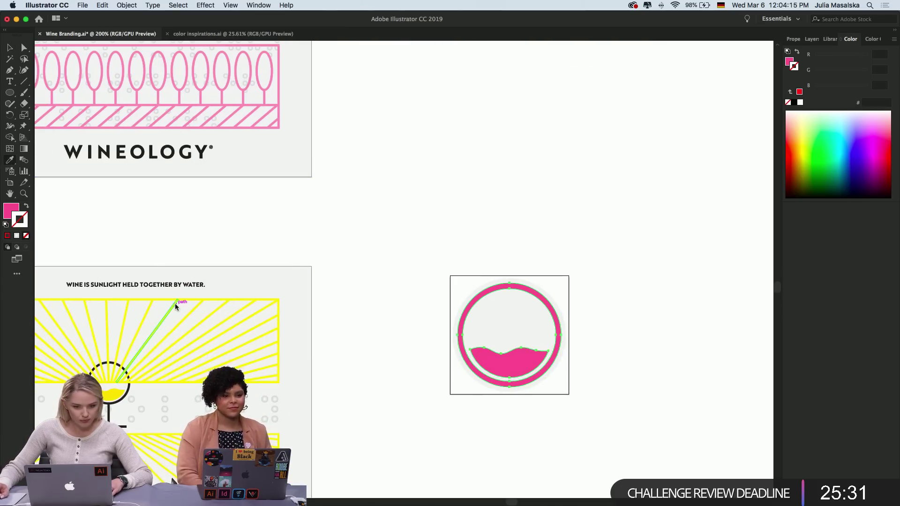
click(176, 307)
key(v)
click(447, 231)
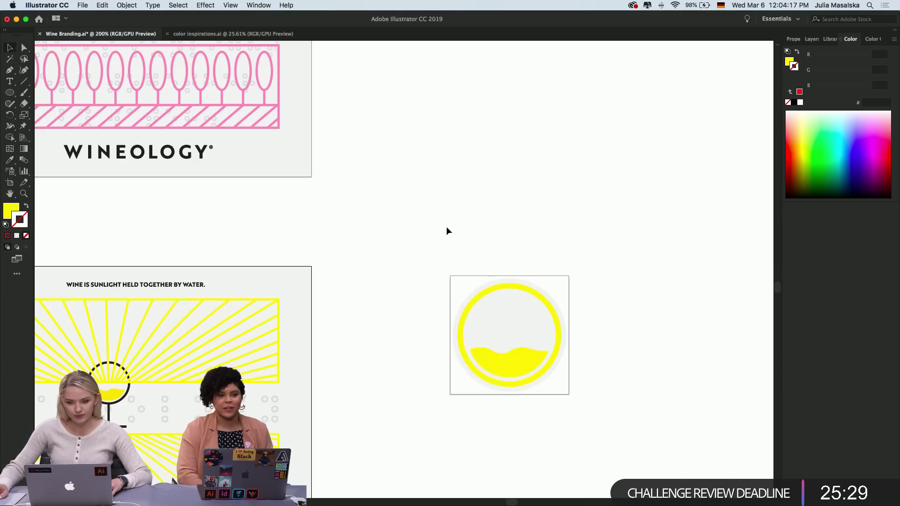
Review the red, pink and yellow label rows together with their matching circle icons
key(super+minus)
key(super+minus)
key(super+minus)
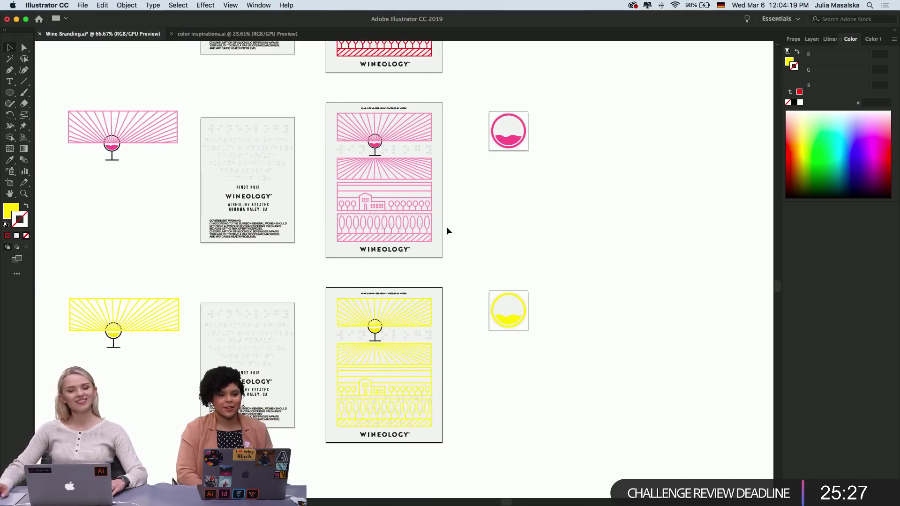
scroll(446, 227, up, 5)
scroll(447, 226, down, 2)
scroll(446, 226, up, 2)
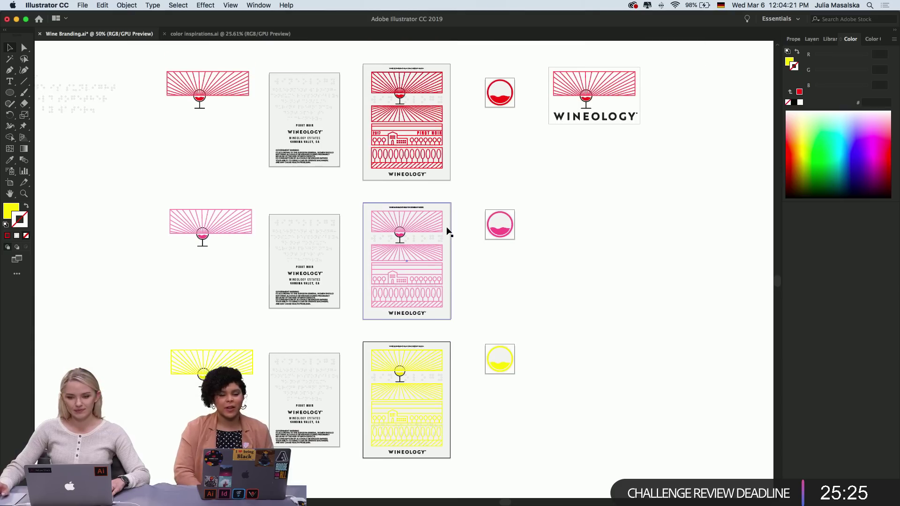
scroll(446, 231, right, 3)
scroll(513, 295, down, 5)
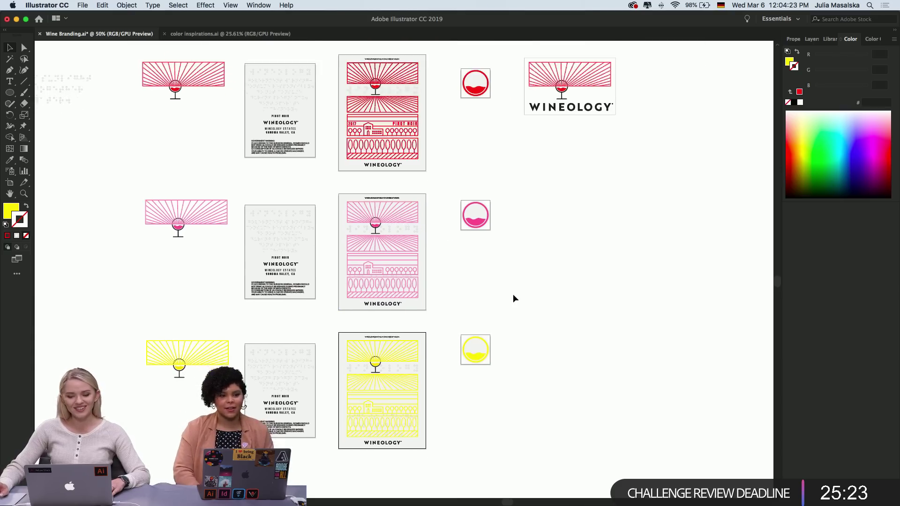
scroll(514, 296, up, 4)
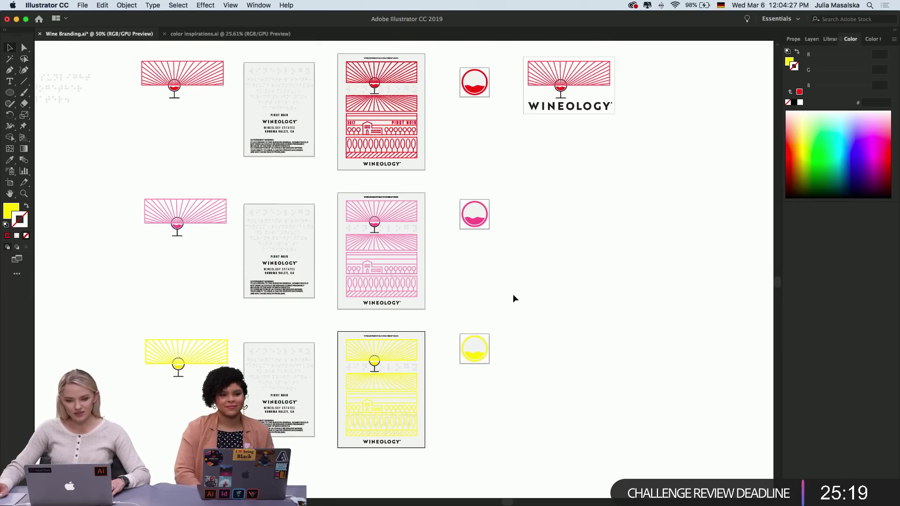
Compare the red, pink and yellow front labels row by row, checking which text elements each one carries
scroll(510, 336, up, 1)
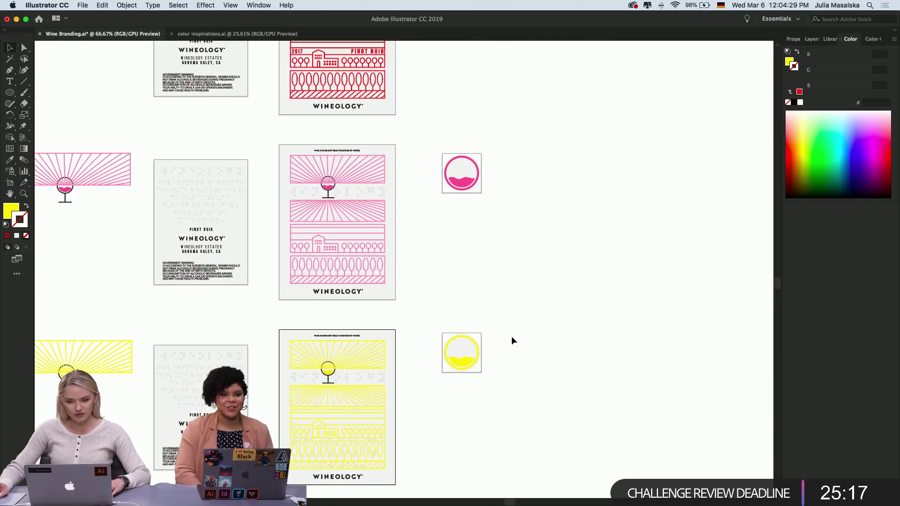
scroll(511, 336, up, 8)
scroll(512, 338, up, 3)
scroll(512, 338, down, 4)
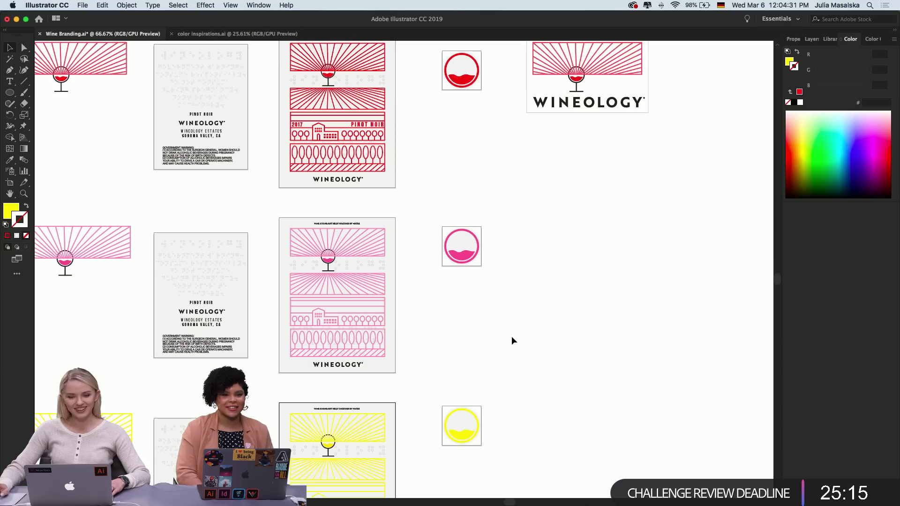
scroll(512, 338, down, 1)
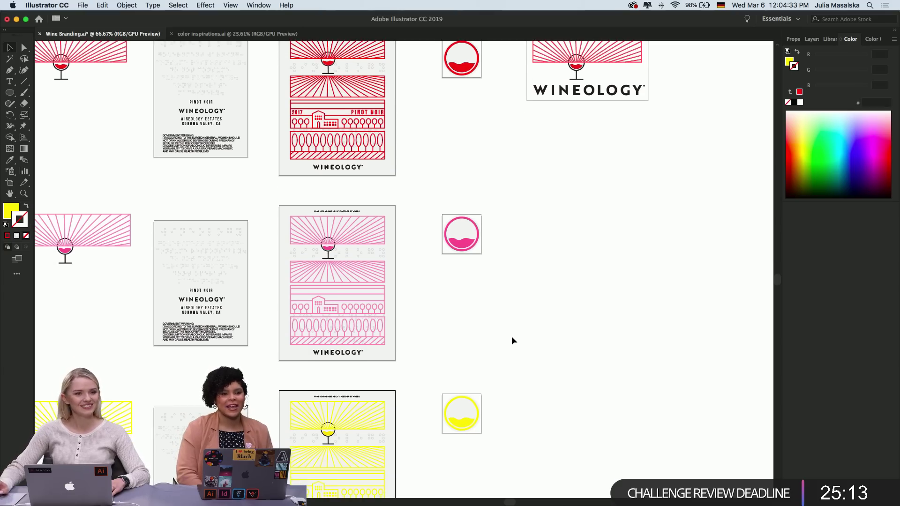
scroll(512, 337, down, 3)
scroll(511, 338, left, 2)
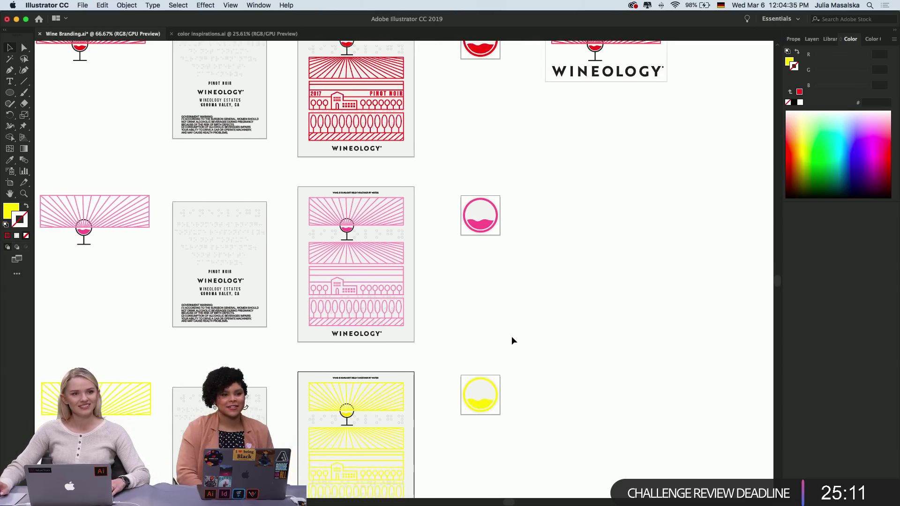
scroll(512, 340, down, 5)
scroll(512, 341, left, 2)
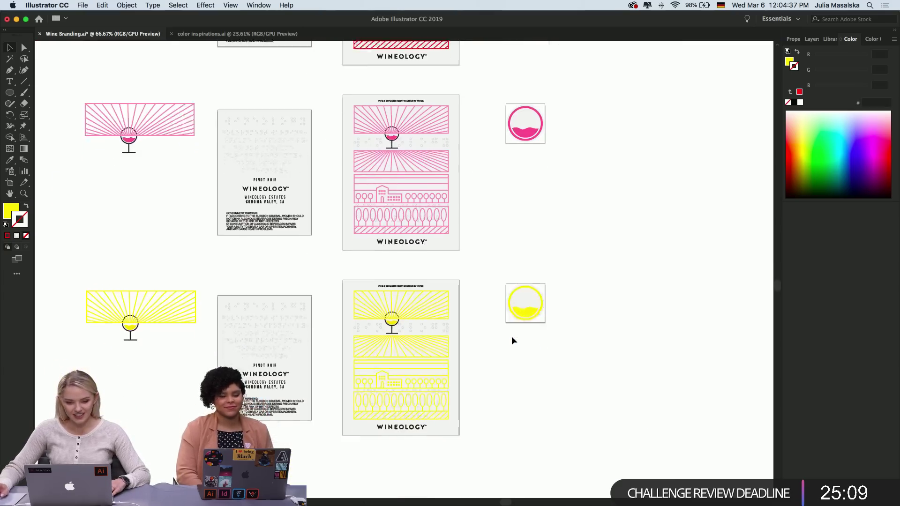
Copy the 2017 year from the red label onto the pink label, in the strip beside the winery building
scroll(513, 341, up, 1)
scroll(511, 336, up, 10)
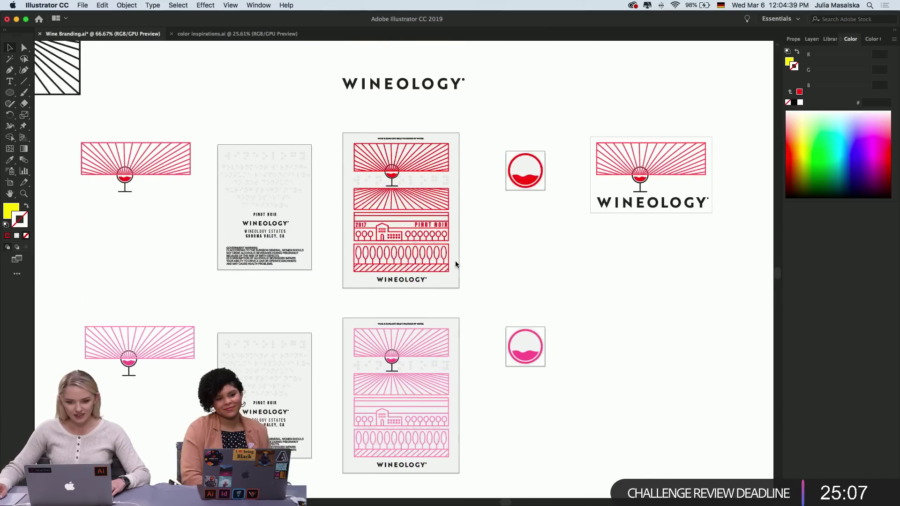
scroll(454, 260, up, 5)
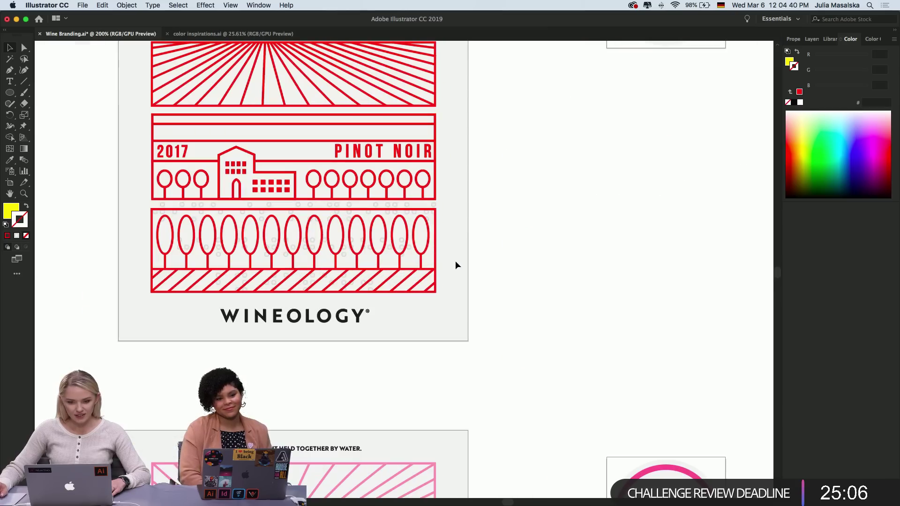
click(177, 151)
scroll(290, 242, down, 1)
scroll(302, 230, down, 3)
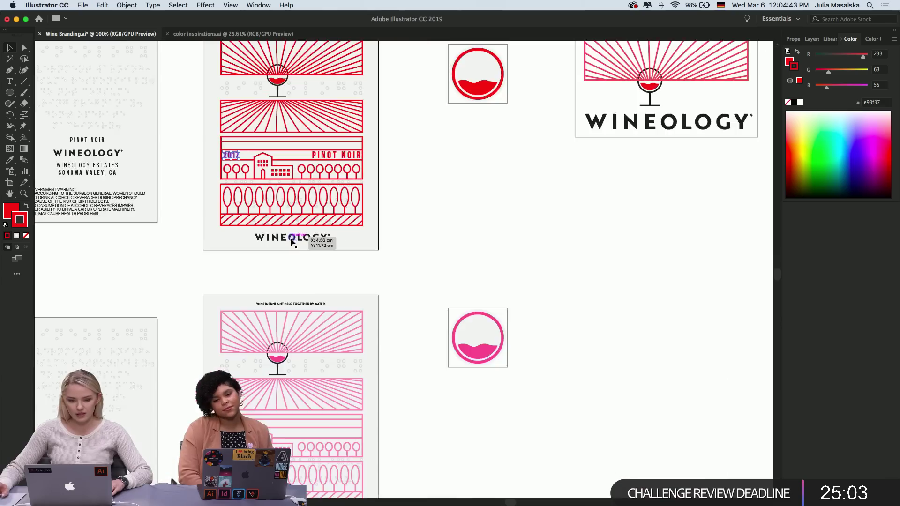
scroll(225, 257, down, 5)
scroll(193, 255, up, 2)
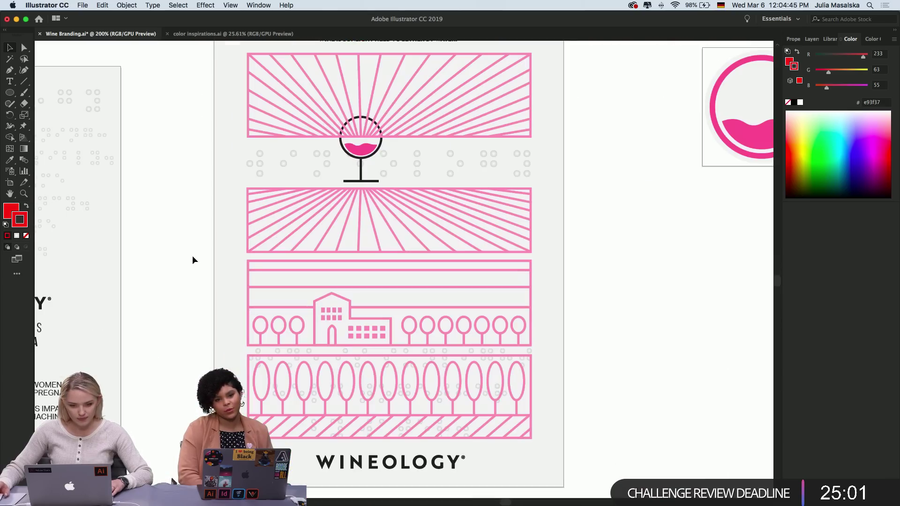
key(cmd+v)
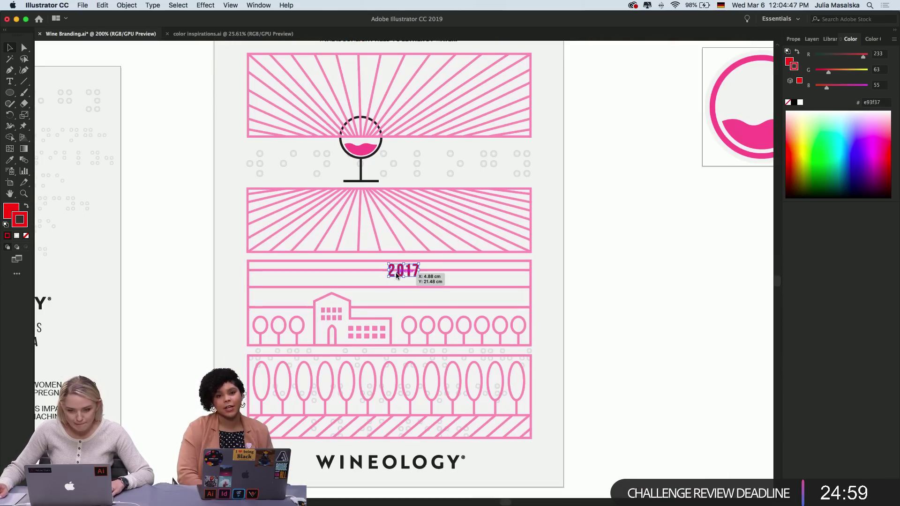
drag(364, 278, 260, 301)
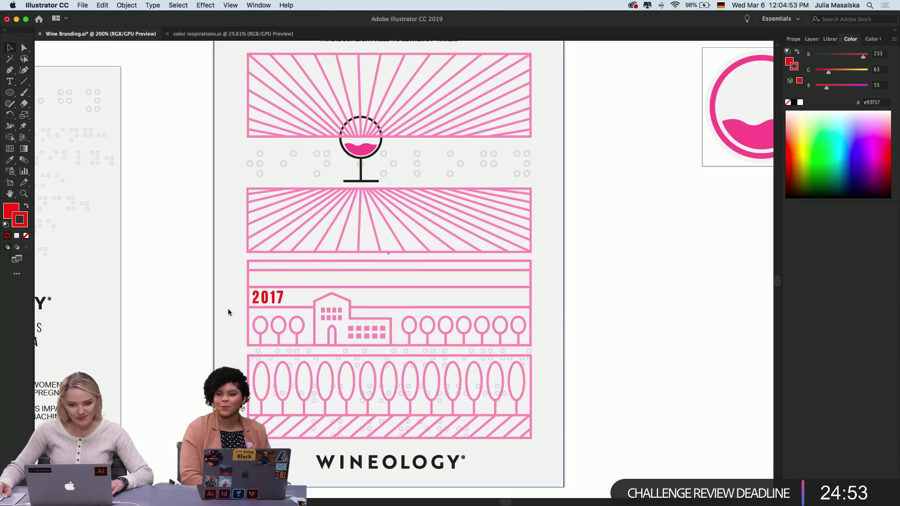
Recolour the pasted 2017 on the pink label with the pink sampled from the label's line artwork
key(i)
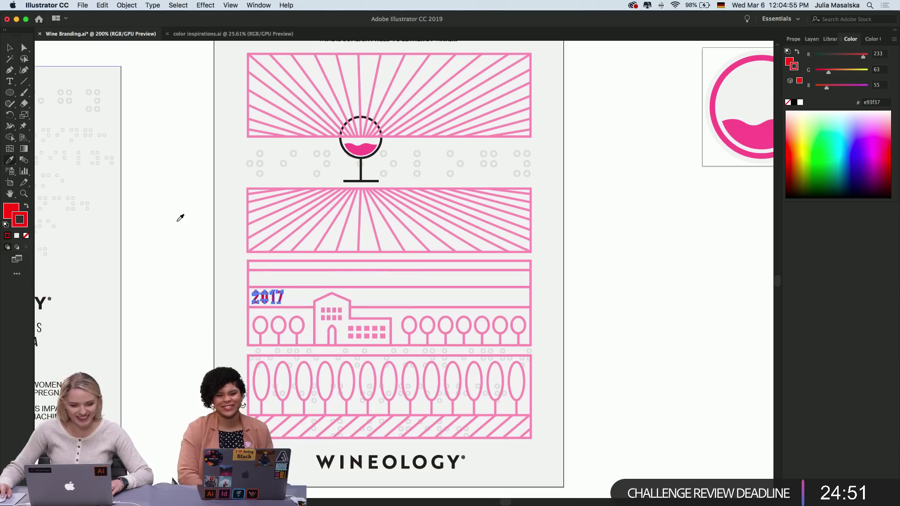
click(299, 305)
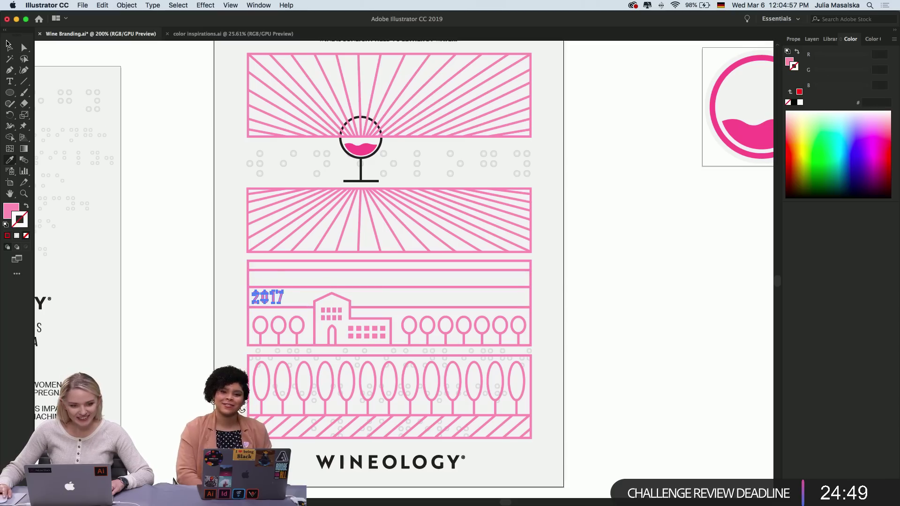
key(v)
click(158, 190)
Paste the 2017 year onto the yellow label and fit it into the strip beside the winery building
scroll(158, 190, down, 1)
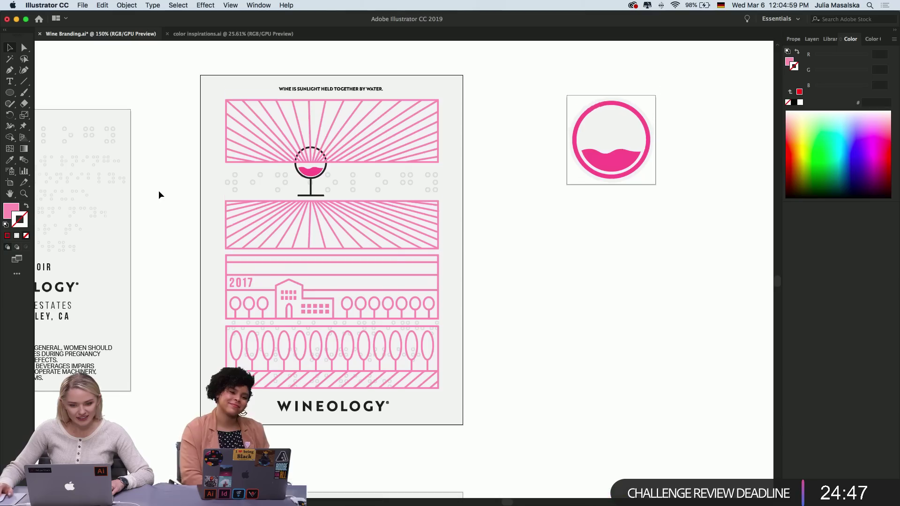
scroll(158, 191, up, 5)
scroll(158, 190, down, 5)
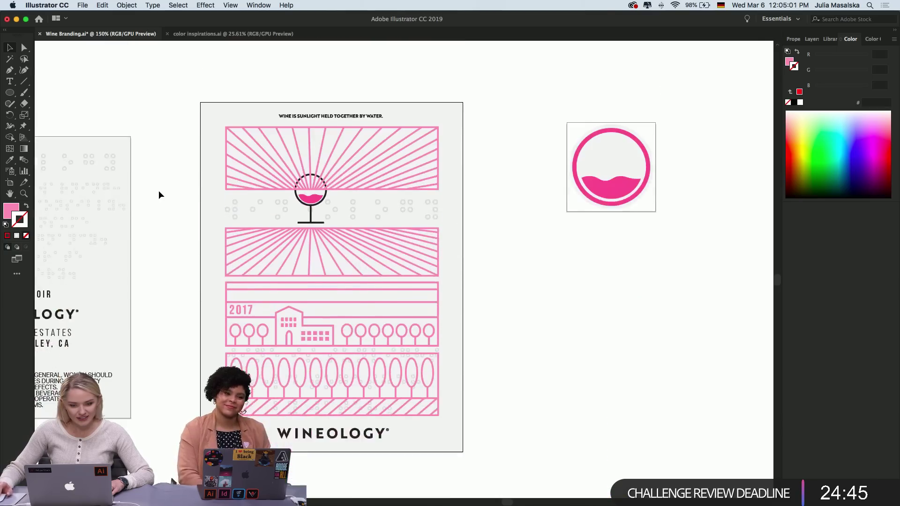
scroll(185, 253, down, 3)
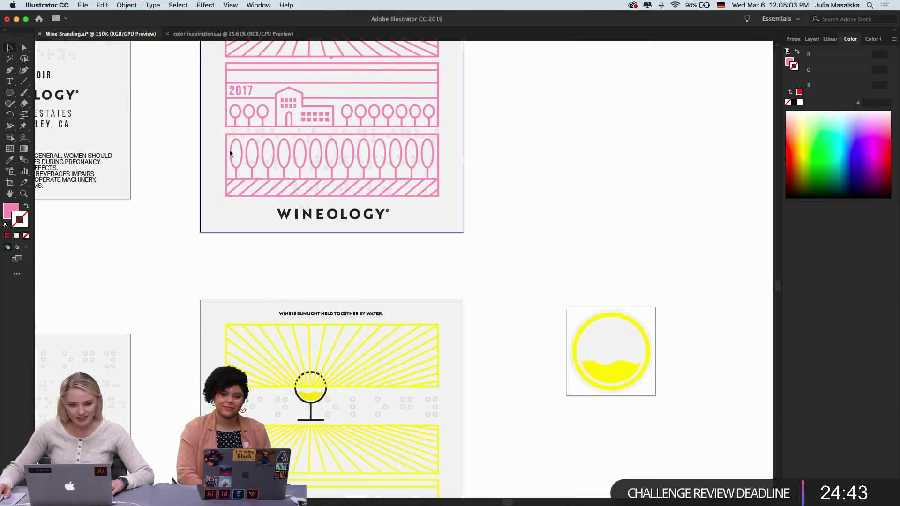
scroll(261, 156, down, 3)
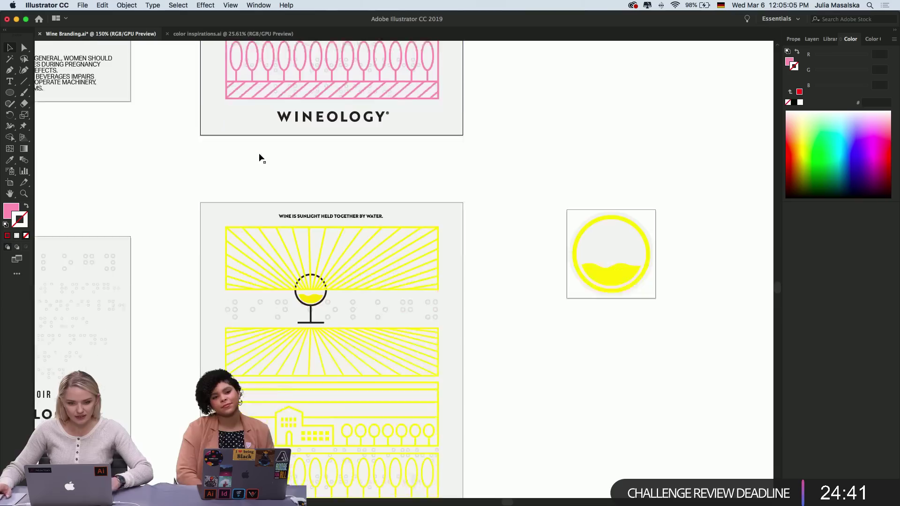
key(super+v)
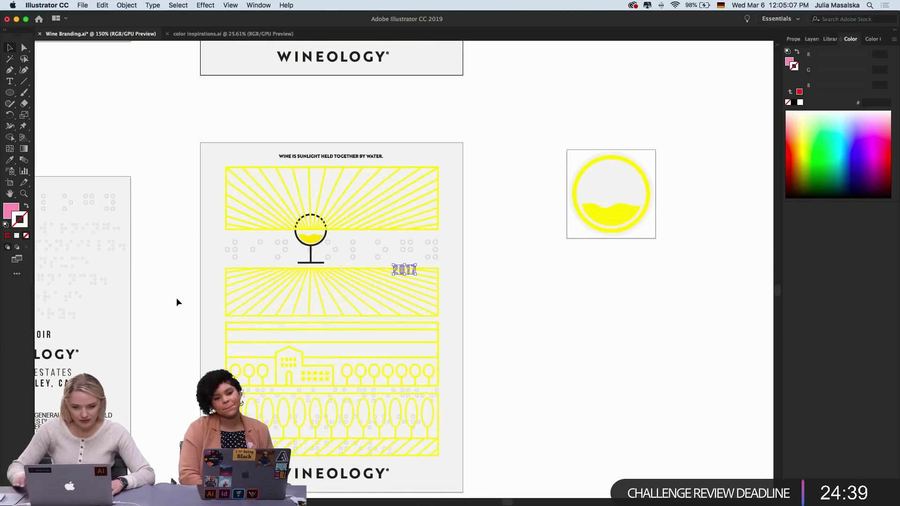
drag(401, 268, 238, 352)
scroll(239, 353, up, 10)
scroll(239, 354, left, 5)
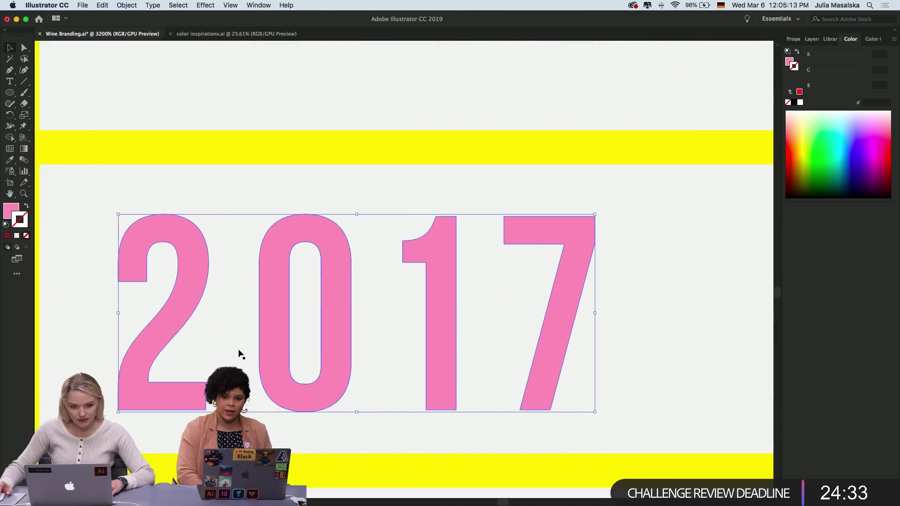
drag(231, 318, 232, 322)
scroll(232, 322, down, 10)
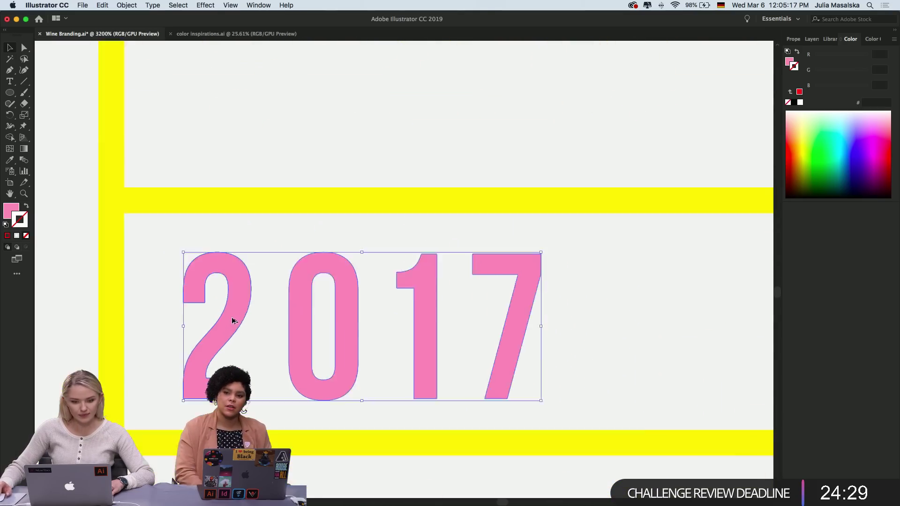
Recolour the yellow label's 2017 with the yellow sampled from its line artwork
click(169, 315)
scroll(169, 315, down, 1)
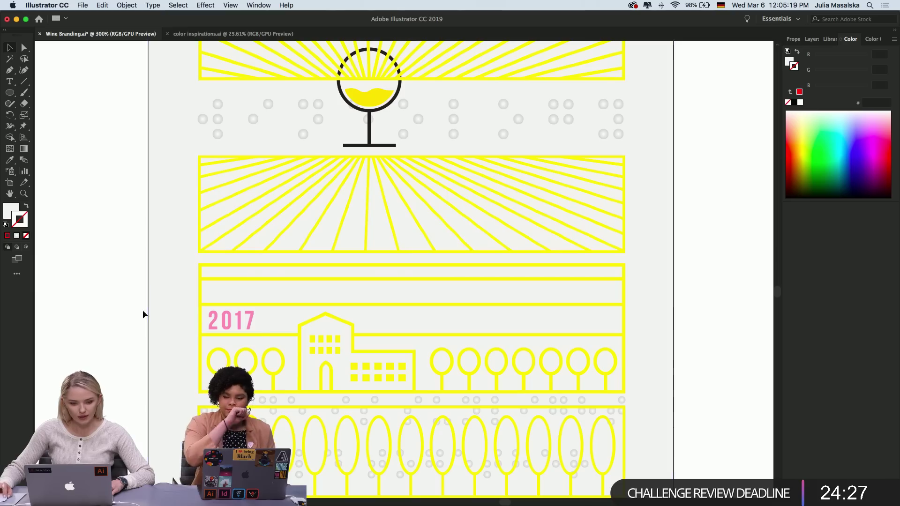
click(232, 320)
click(9, 161)
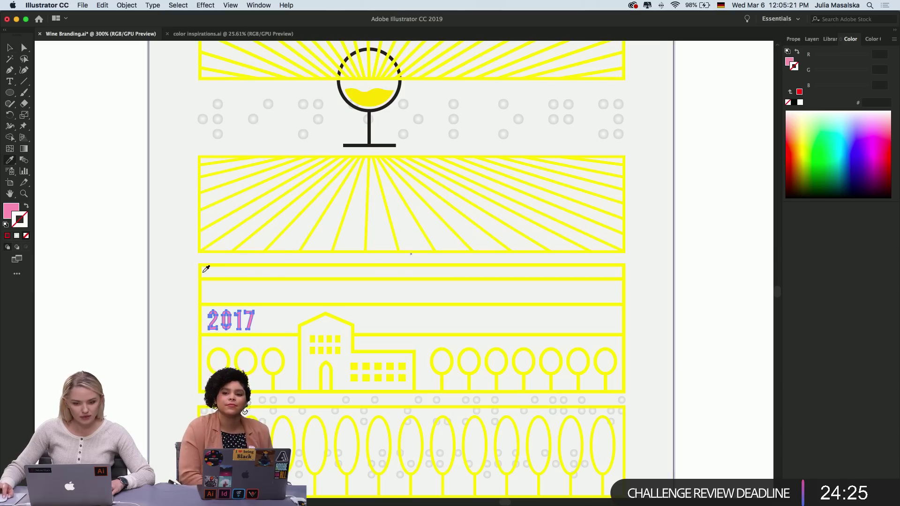
click(219, 278)
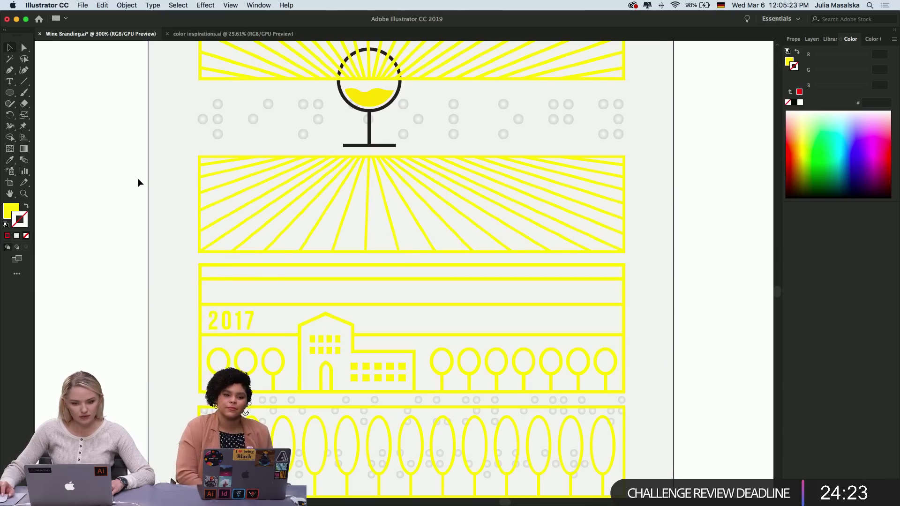
Check the year on the pink and yellow labels against the red label across the three rows
scroll(138, 182, down, 3)
scroll(138, 182, up, 10)
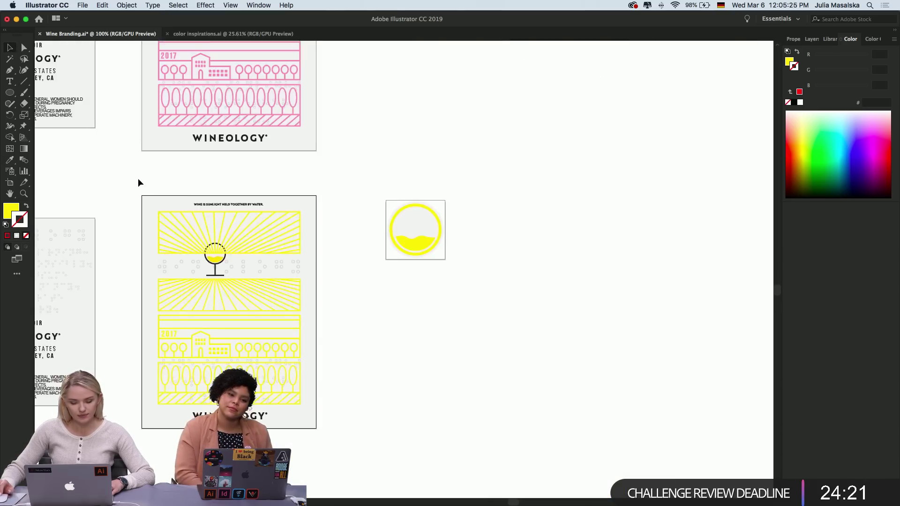
scroll(138, 183, up, 3)
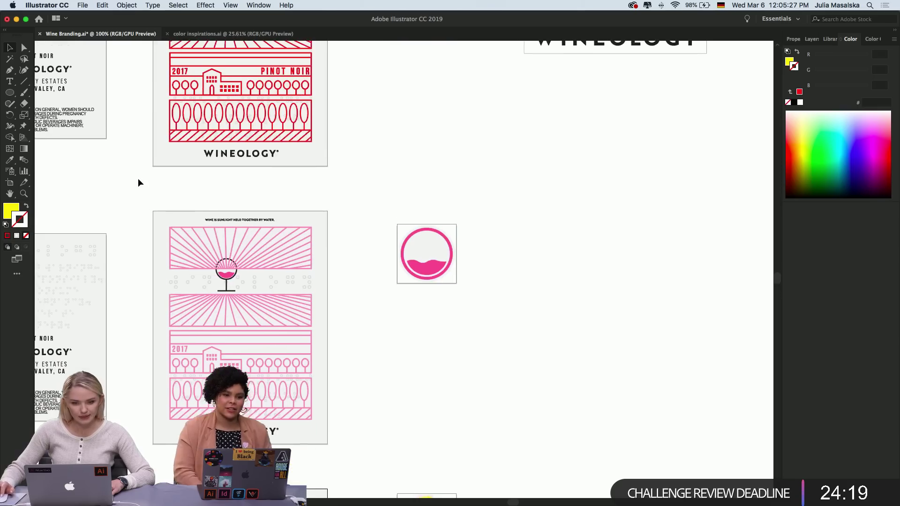
scroll(137, 182, down, 2)
scroll(138, 182, down, 1)
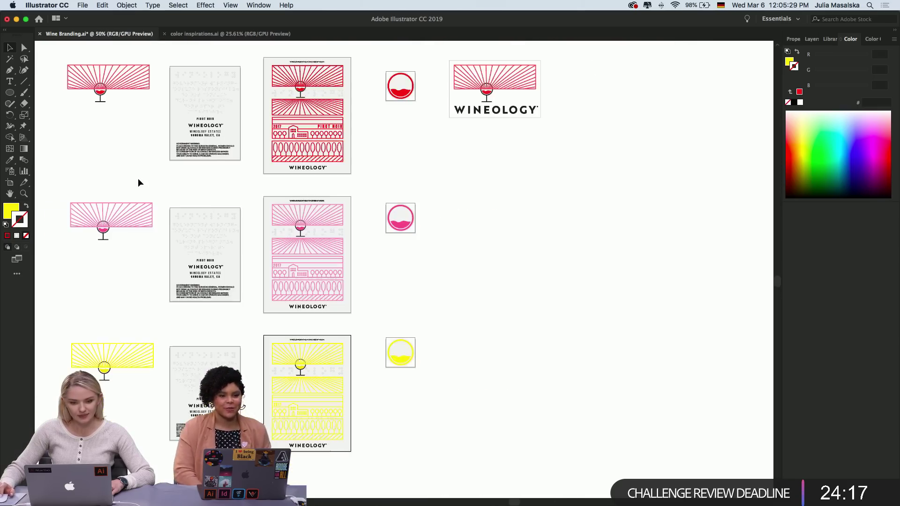
scroll(138, 182, left, 4)
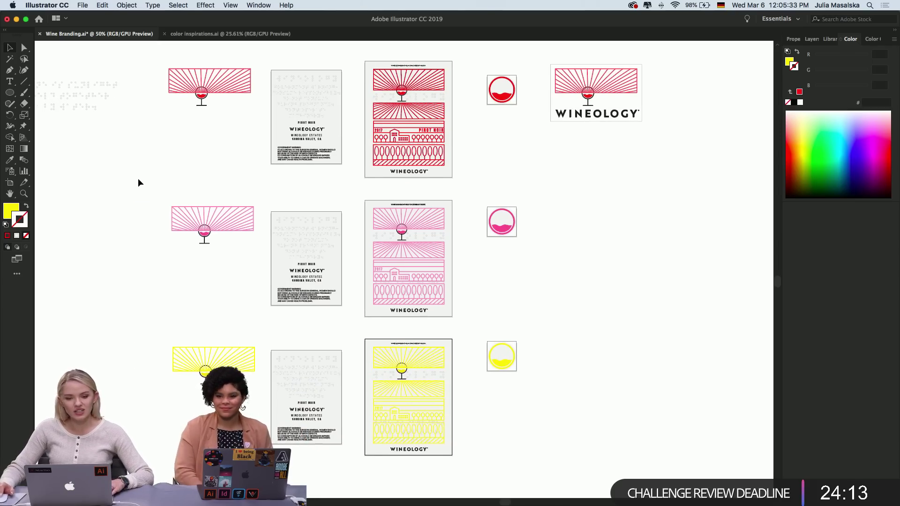
Copy the PINOT NOIR text line from the label text block above the brand colours
scroll(138, 182, up, 5)
scroll(138, 183, left, 8)
scroll(138, 182, up, 1)
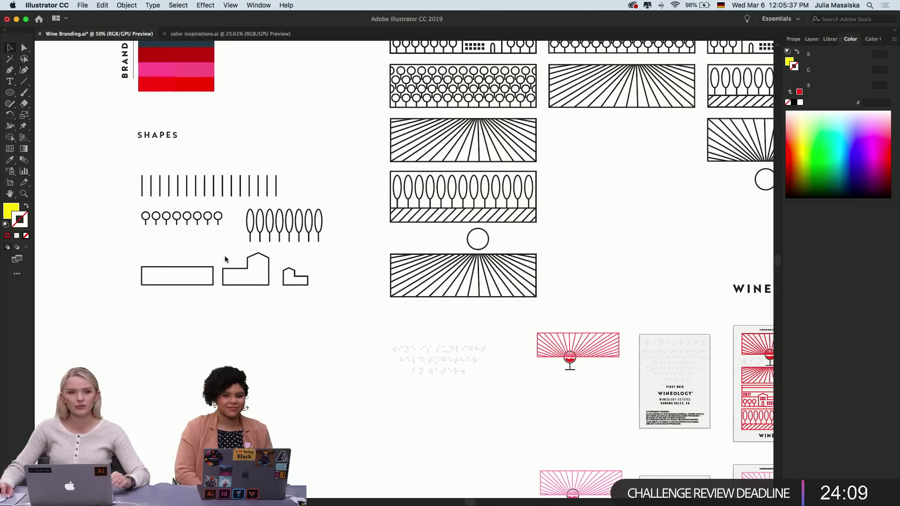
scroll(225, 271, up, 5)
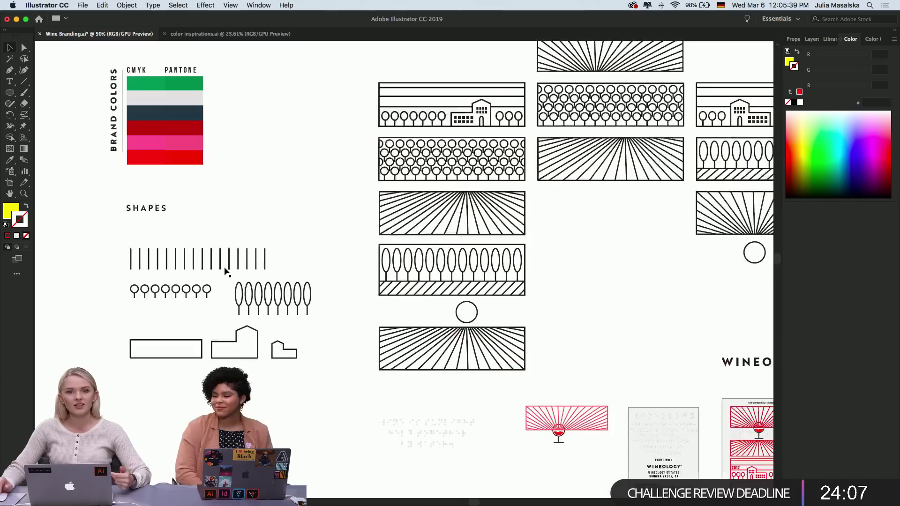
scroll(225, 270, up, 10)
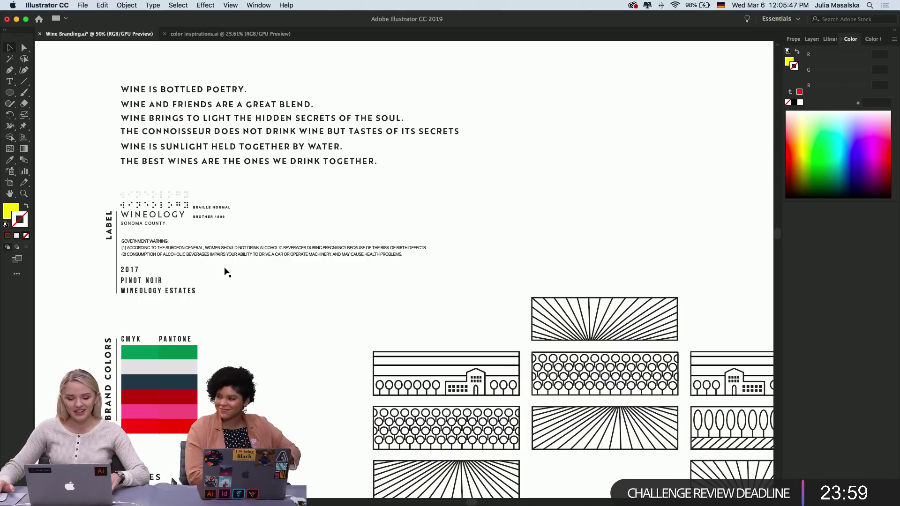
scroll(227, 272, up, 3)
scroll(227, 271, up, 1)
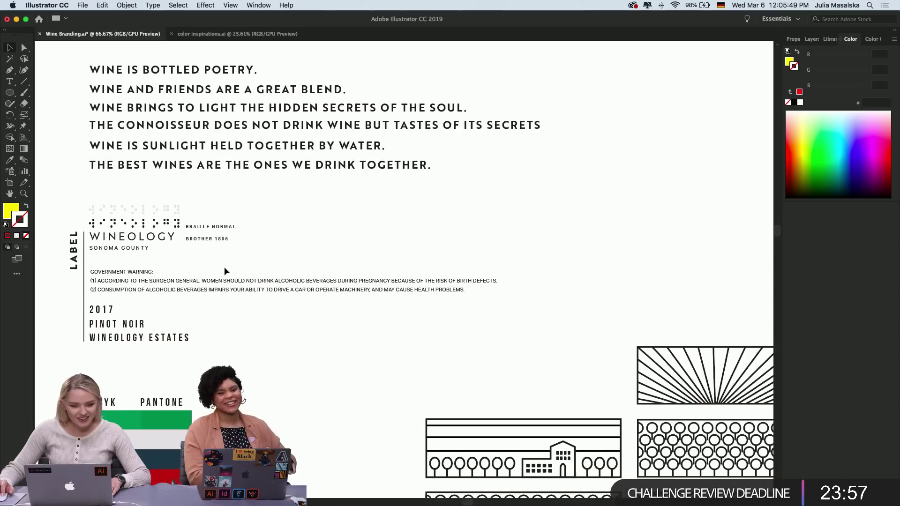
scroll(225, 271, left, 2)
scroll(225, 271, down, 2)
click(153, 296)
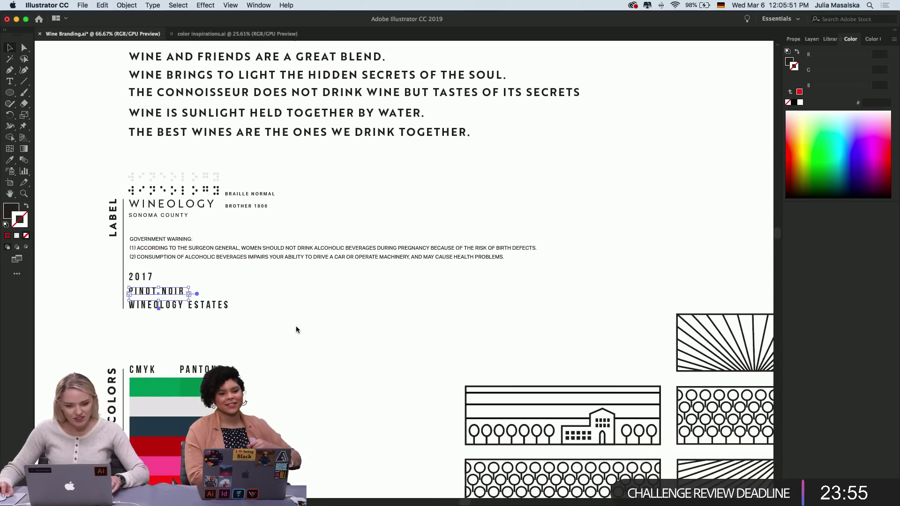
Paste the copied PINOT NOIR text and place it between the pink back and front labels
scroll(296, 325, down, 1)
scroll(296, 327, down, 2)
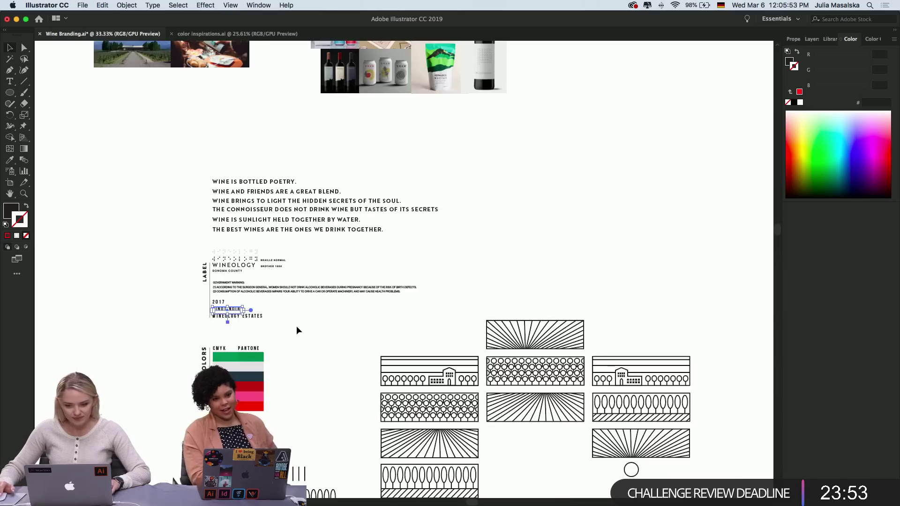
scroll(297, 326, down, 10)
scroll(418, 254, up, 4)
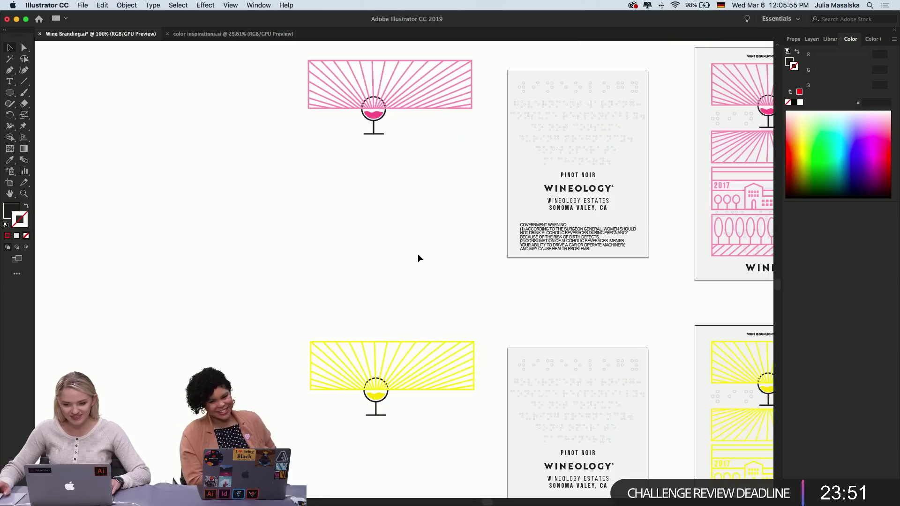
scroll(418, 254, right, 5)
scroll(418, 255, up, 2)
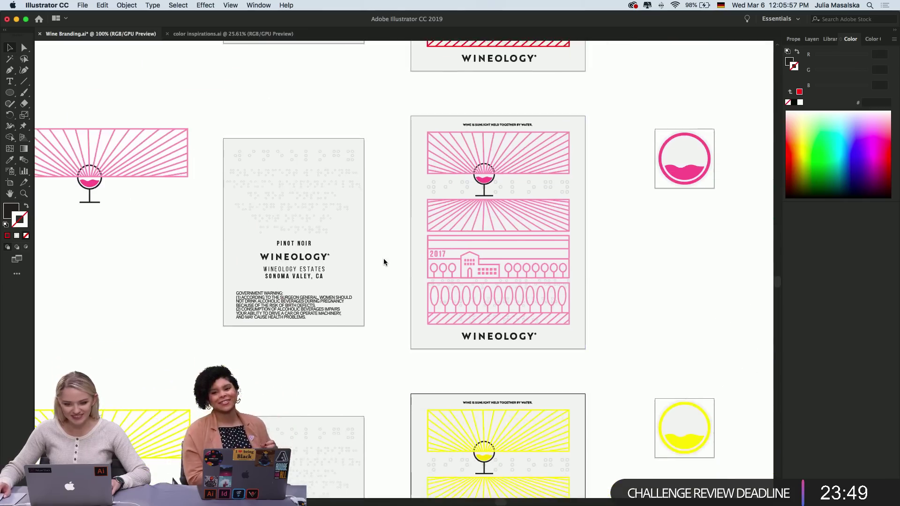
scroll(381, 266, up, 4)
scroll(381, 266, down, 1)
scroll(382, 270, down, 3)
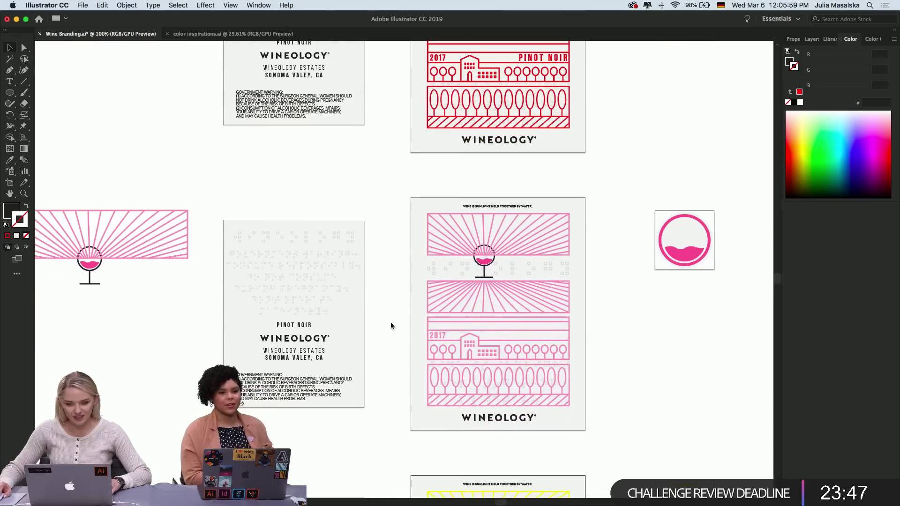
key(super+v)
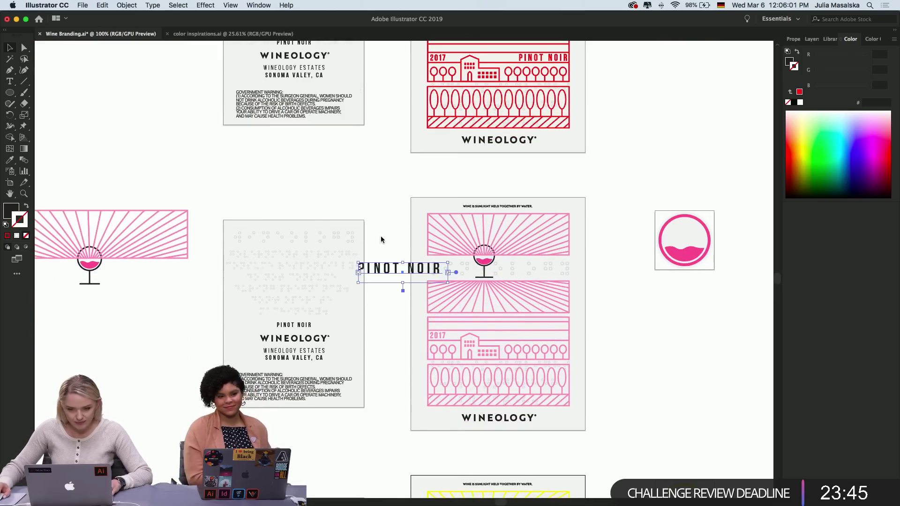
drag(375, 277, 331, 366)
Select the wording of the small PINOT NOIR line above the logo on the pink back label
scroll(351, 313, up, 5)
scroll(352, 314, down, 3)
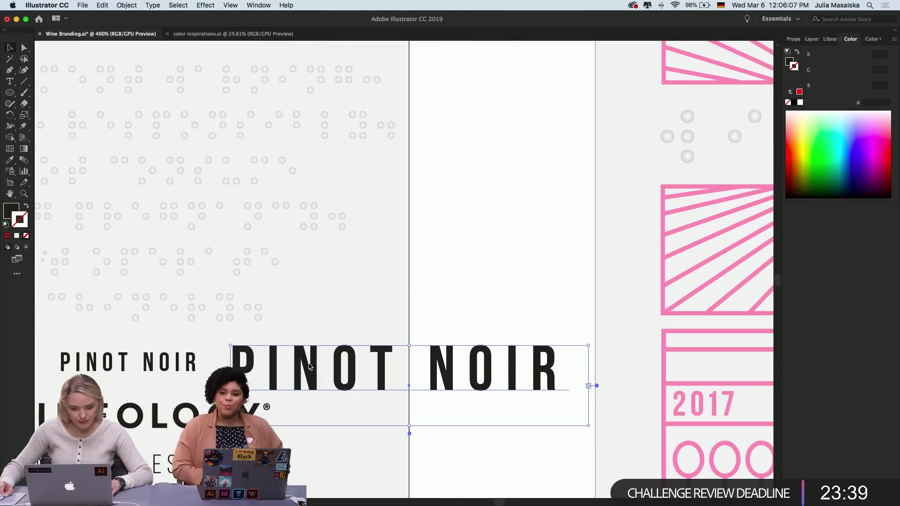
triple_click(159, 370)
scroll(160, 370, down, 1)
scroll(159, 370, left, 5)
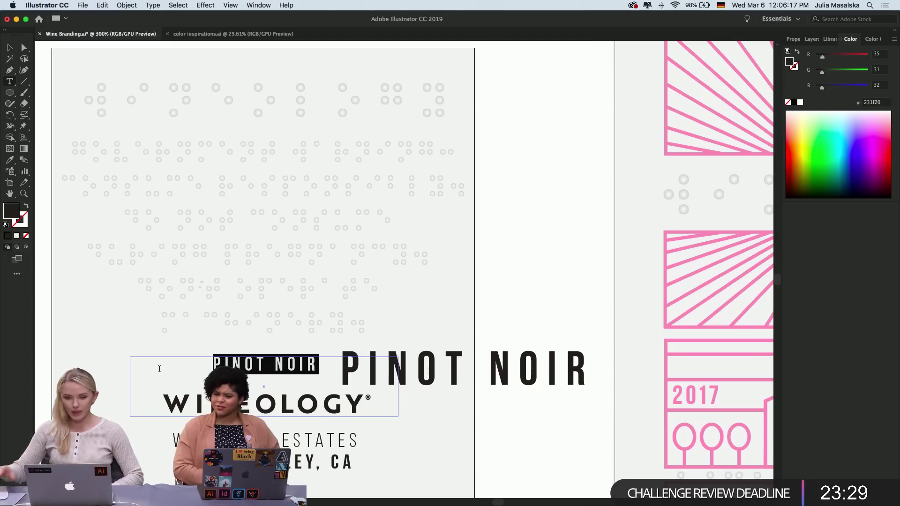
Switch to Safari and search Google for "rose grape"
click(383, 496)
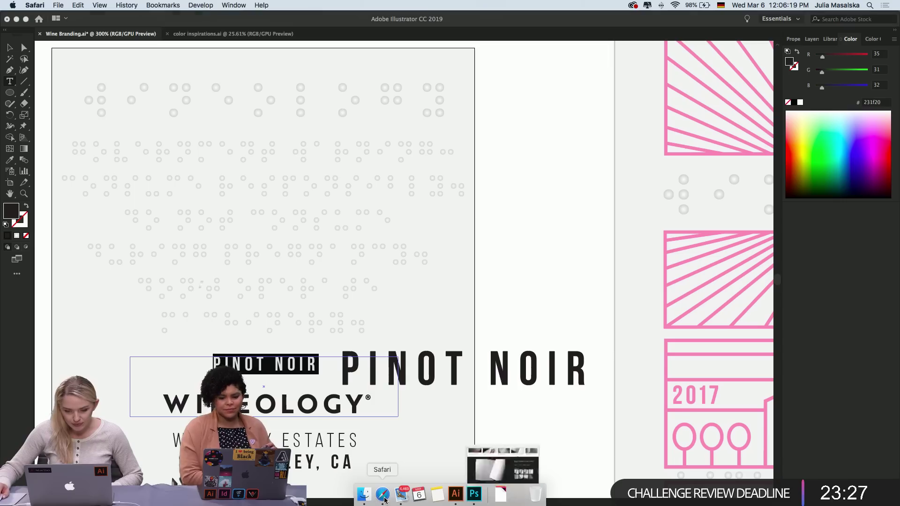
click(403, 20)
text(ro)
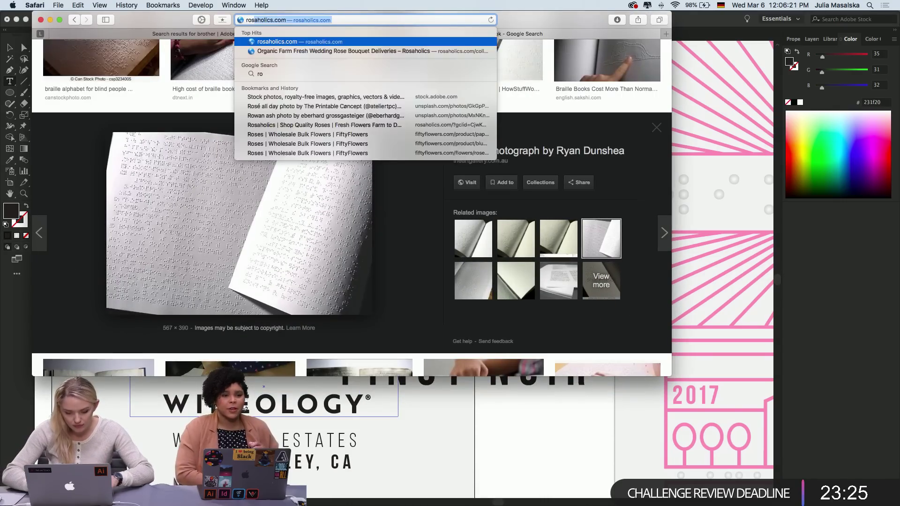
text(se graü)
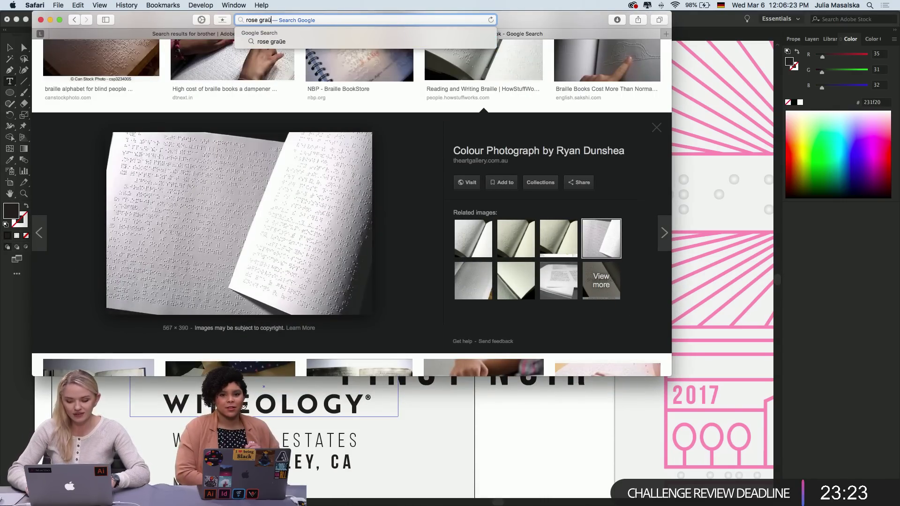
text(pe)
key(Return)
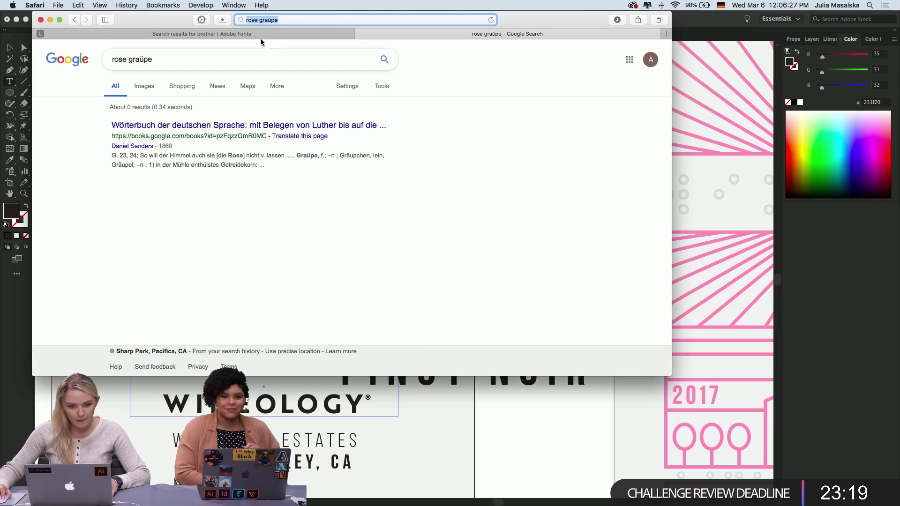
click(272, 21)
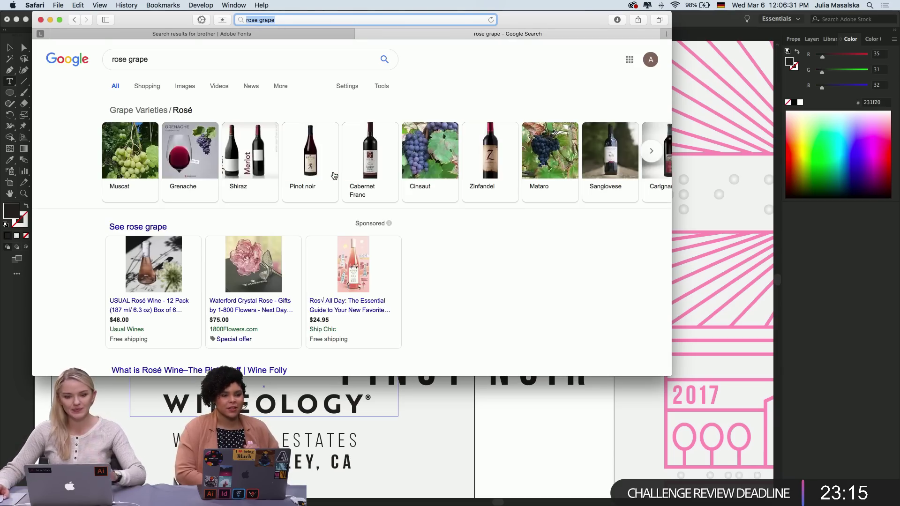
Read the rose grape results and expand the question "What is rose wine made out of?"
scroll(367, 230, down, 1)
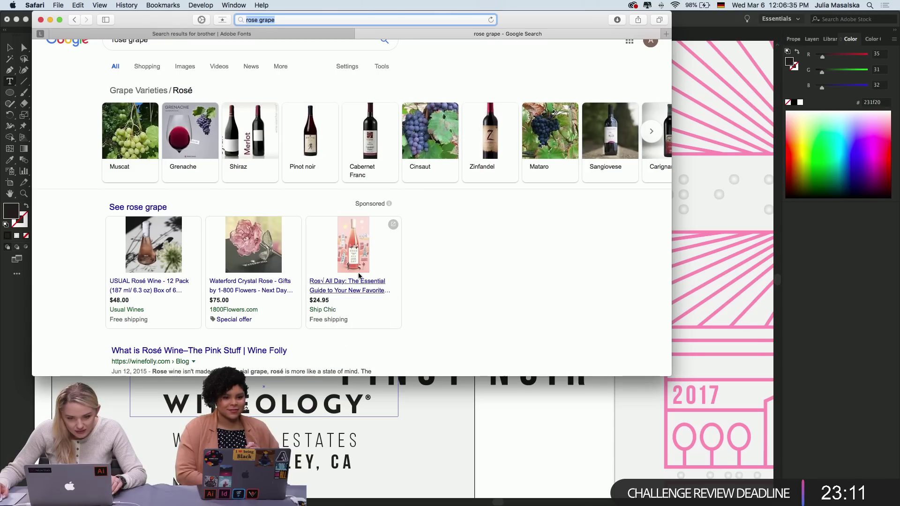
scroll(408, 272, down, 1)
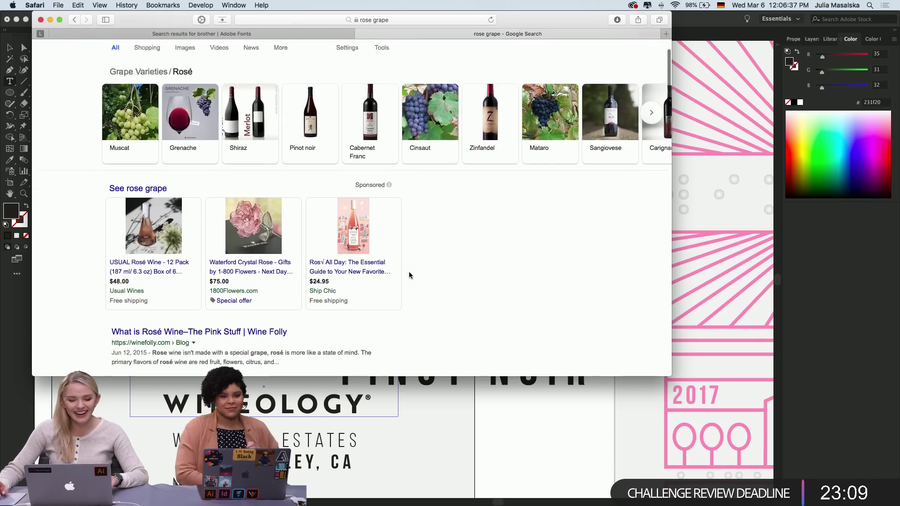
scroll(409, 276, down, 10)
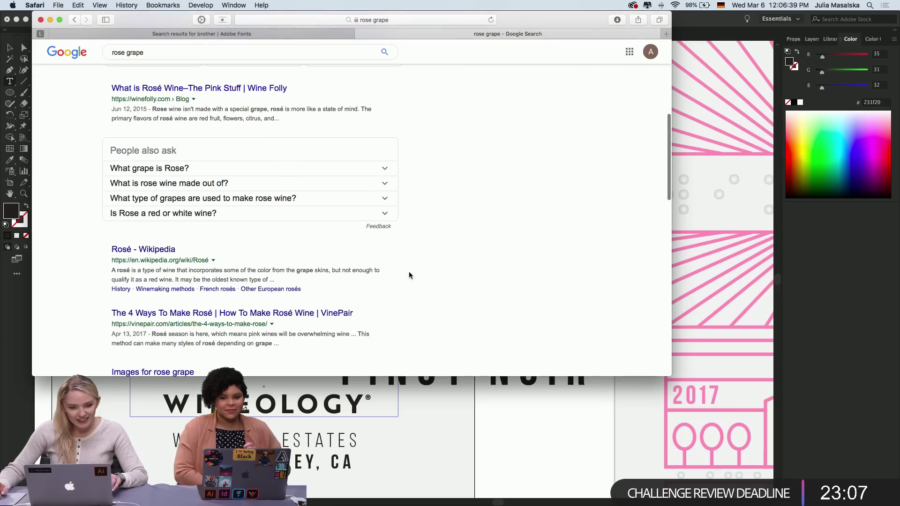
scroll(468, 263, down, 1)
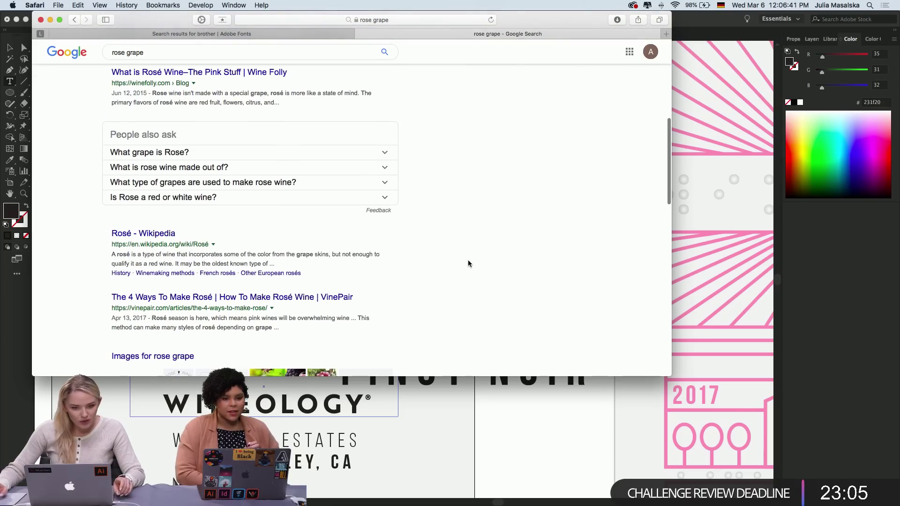
click(385, 169)
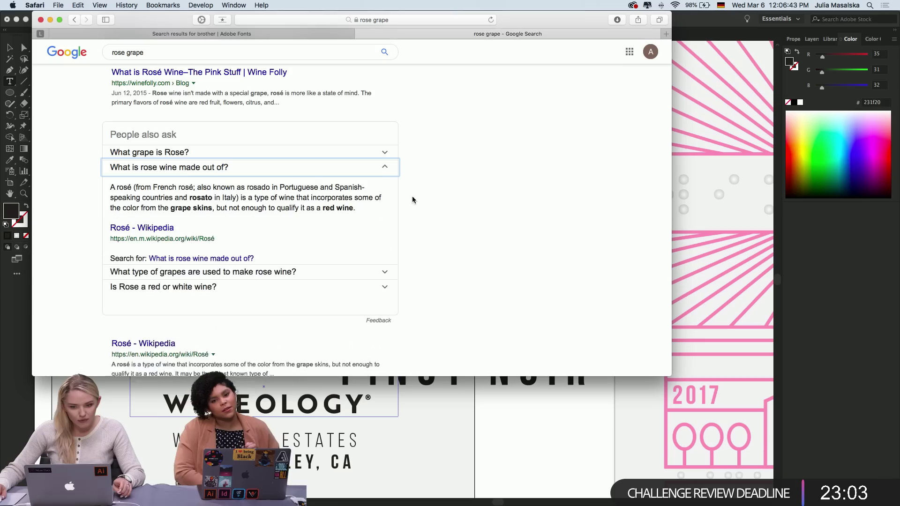
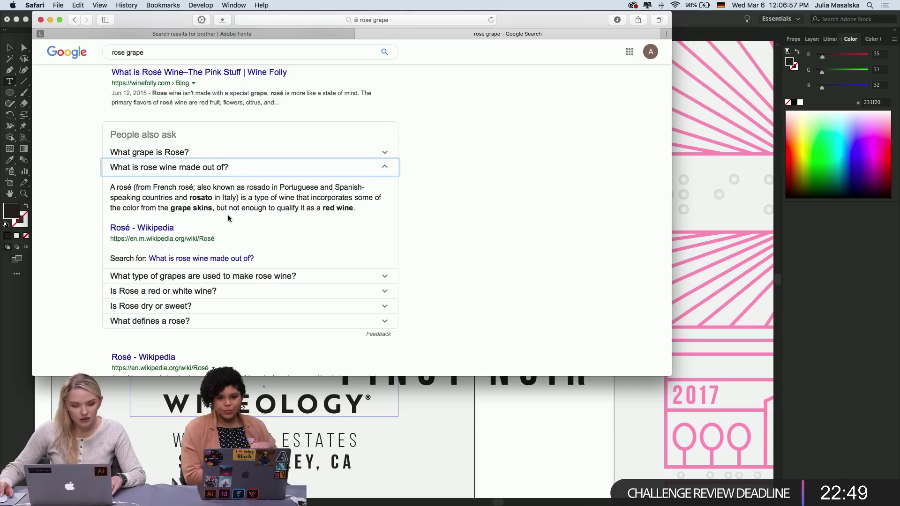
scroll(228, 219, down, 3)
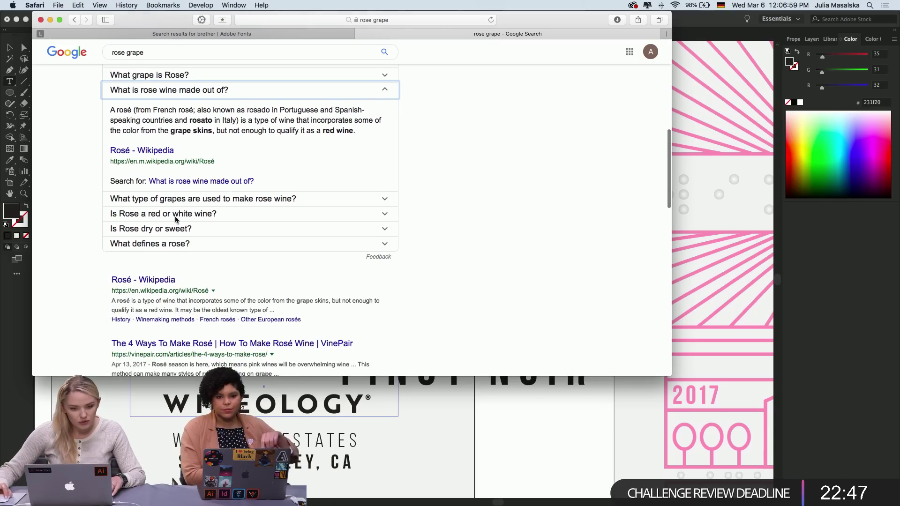
scroll(405, 266, down, 8)
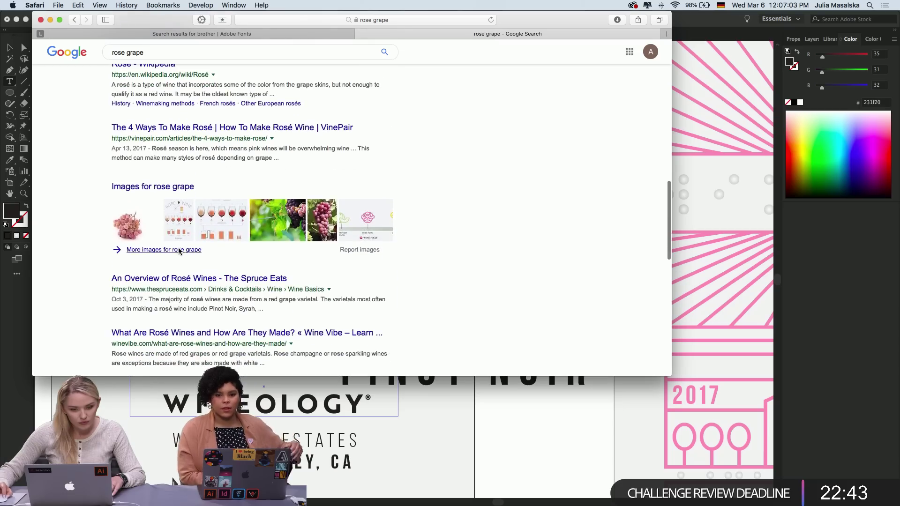
Browse the rose grape image results and view the Wine Folly chart comparing four rosé varieties
click(179, 249)
scroll(443, 250, down, 2)
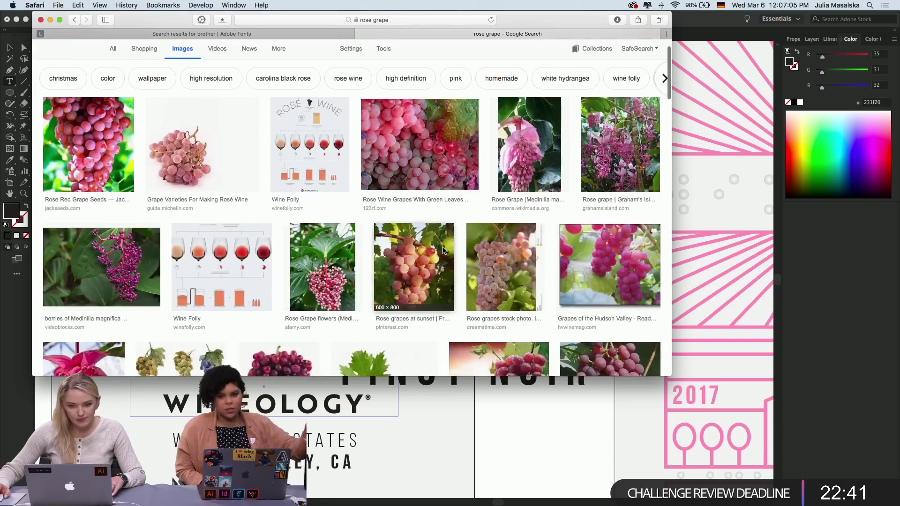
click(330, 136)
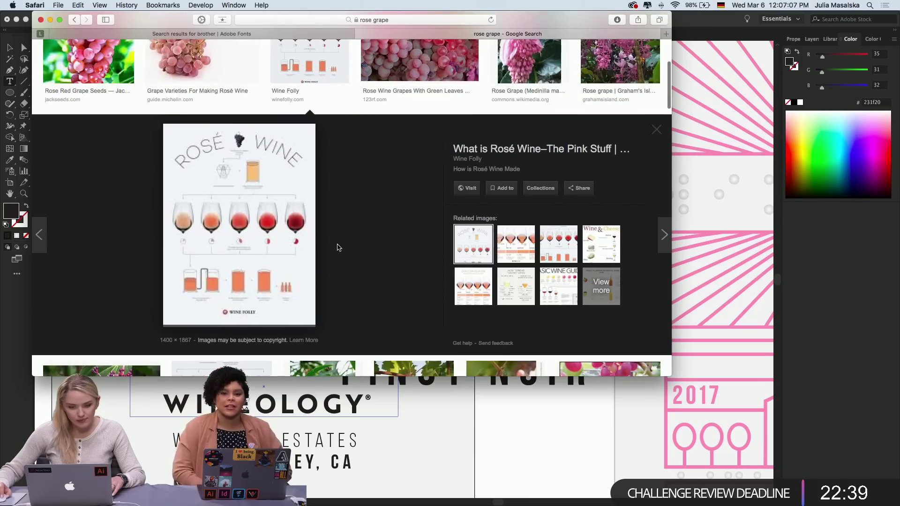
click(515, 247)
scroll(402, 281, down, 1)
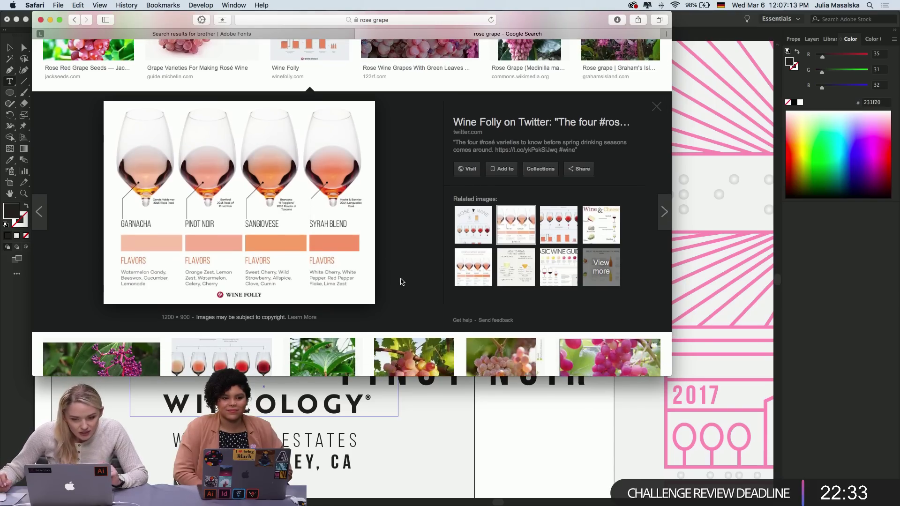
Switch back to Illustrator and replace the pink back label's PINOT NOIR line with SYRAH BLEND
click(523, 441)
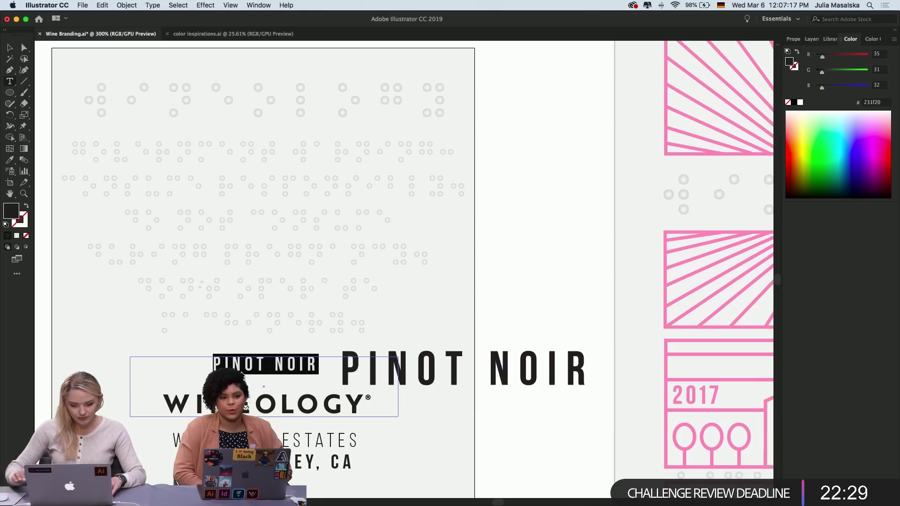
text(SZ)
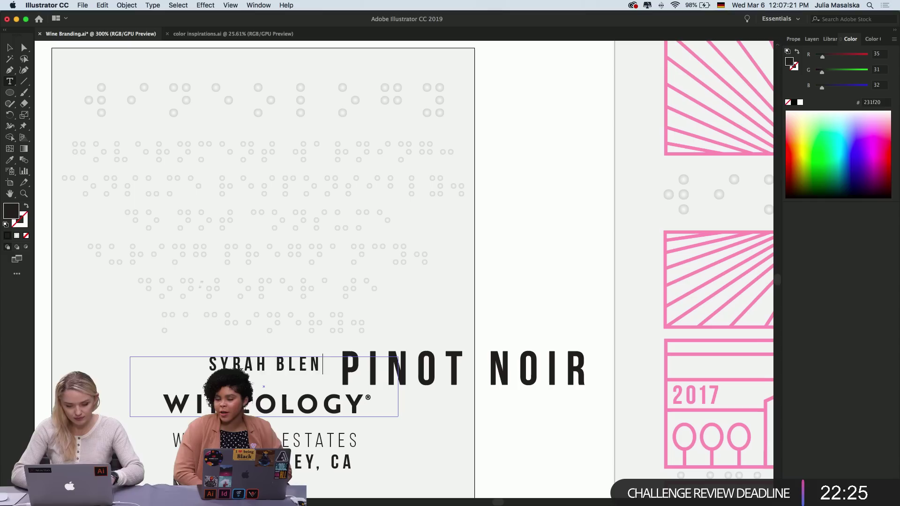
click(9, 47)
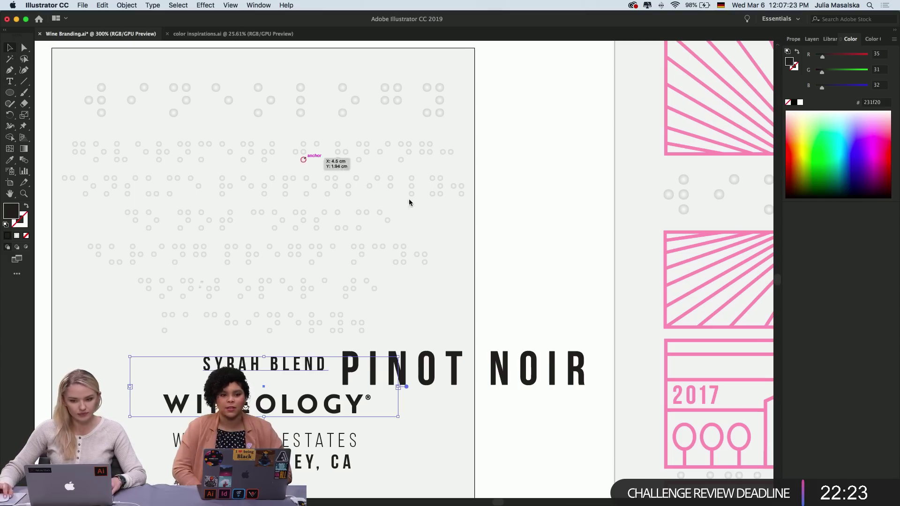
click(505, 233)
Compare the three label rows and examine the pink front label's artwork beside its back label
key(super+1)
key(super+minus)
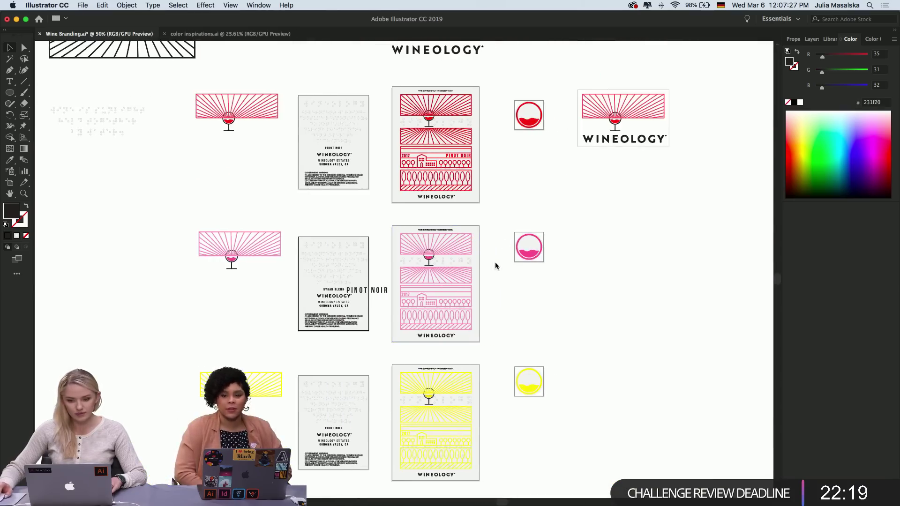
scroll(494, 264, up, 4)
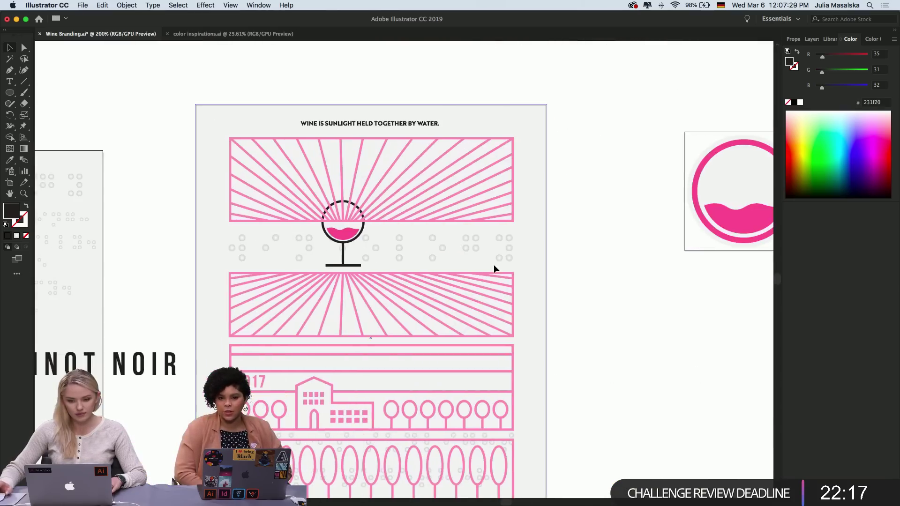
click(521, 240)
key(super+minus)
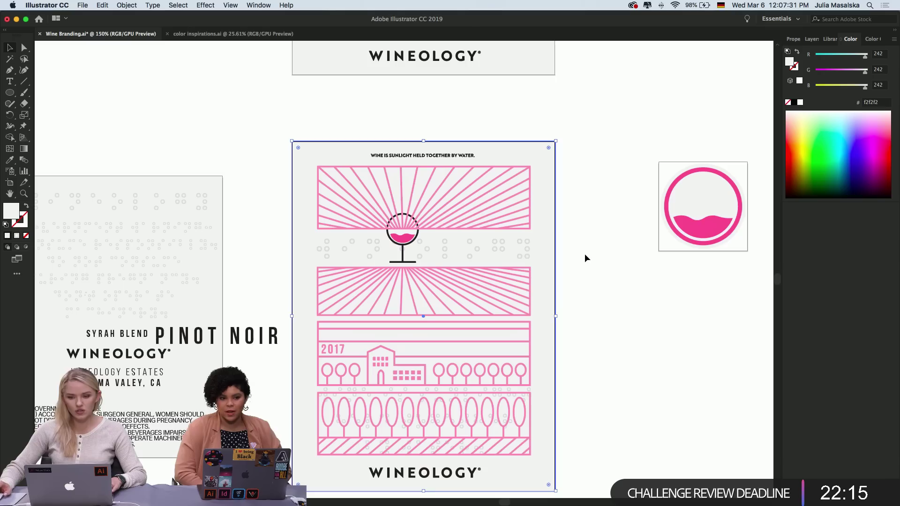
drag(542, 285, 545, 312)
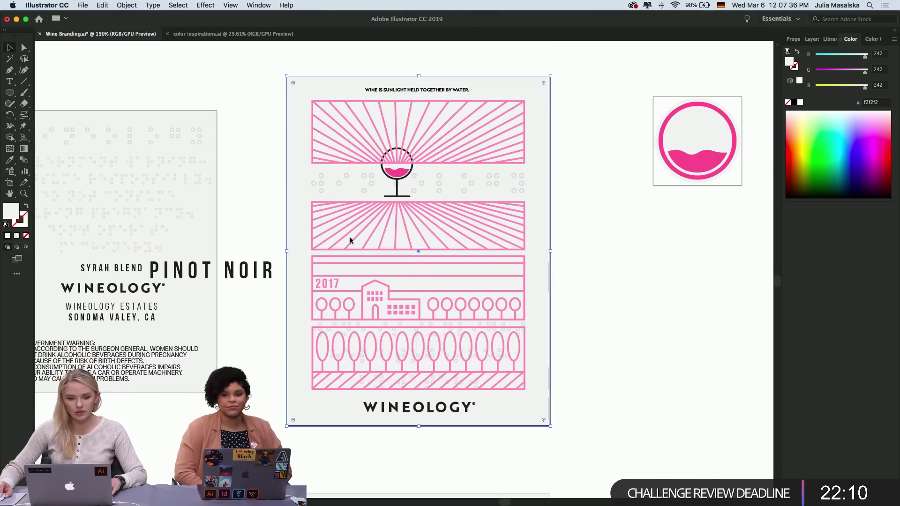
click(10, 95)
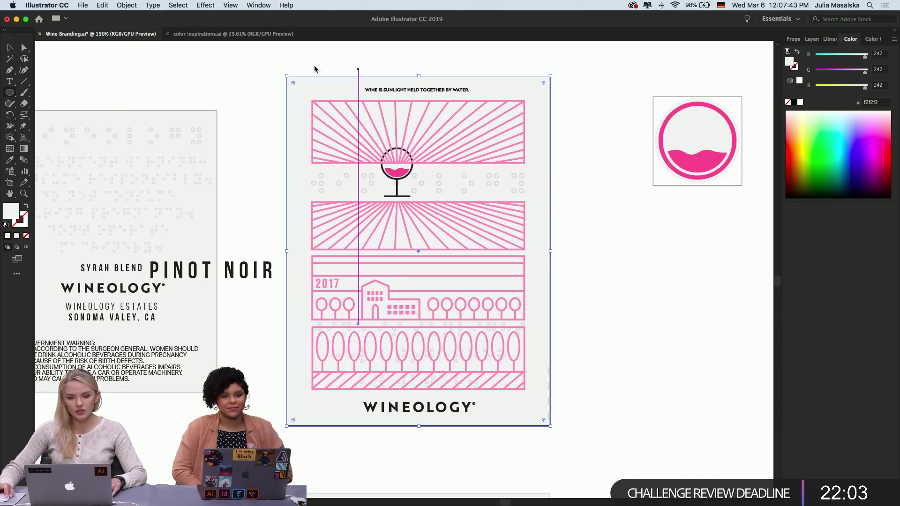
click(10, 49)
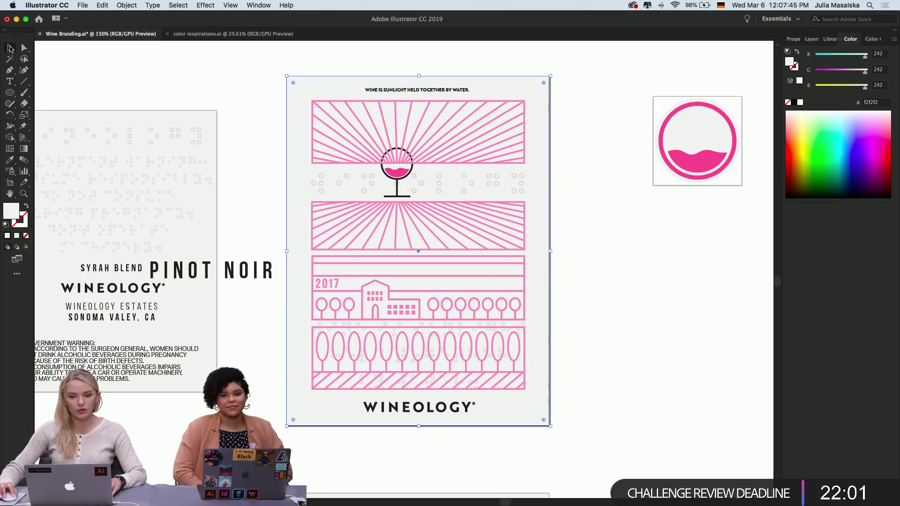
click(571, 256)
scroll(563, 257, left, 5)
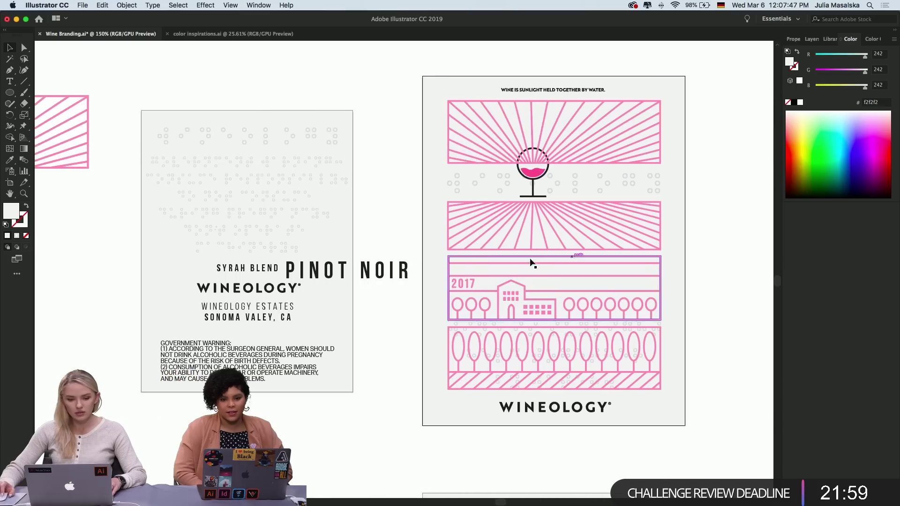
Delete the large stray PINOT NOIR text lying between the pink back and front labels
drag(379, 274, 440, 310)
scroll(439, 309, right, 3)
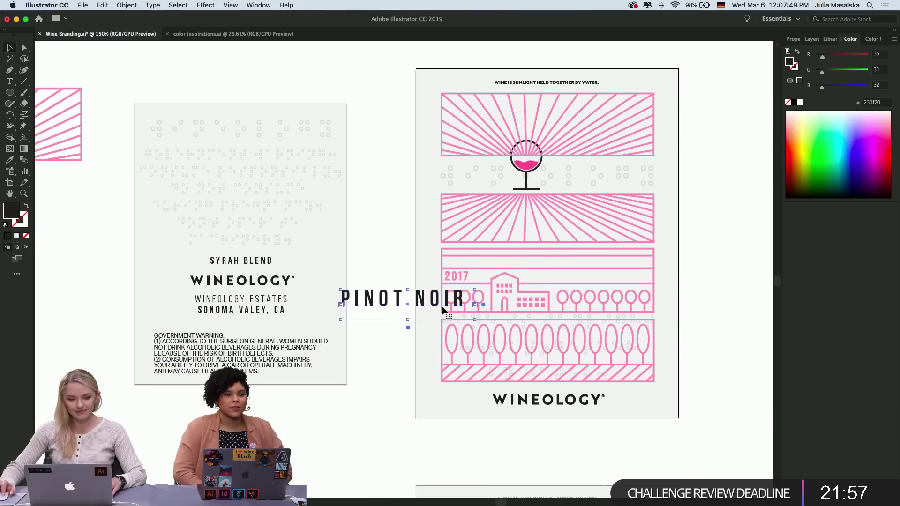
triple_click(356, 299)
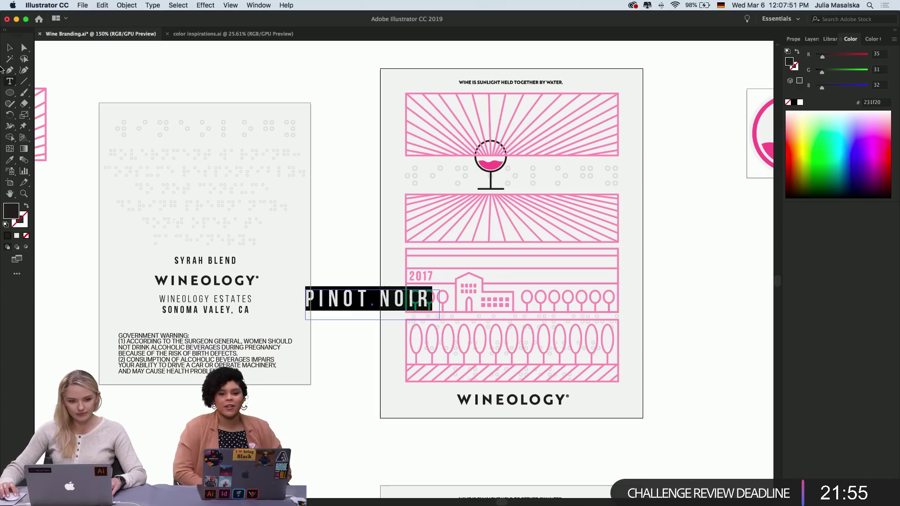
key(Escape)
key(Delete)
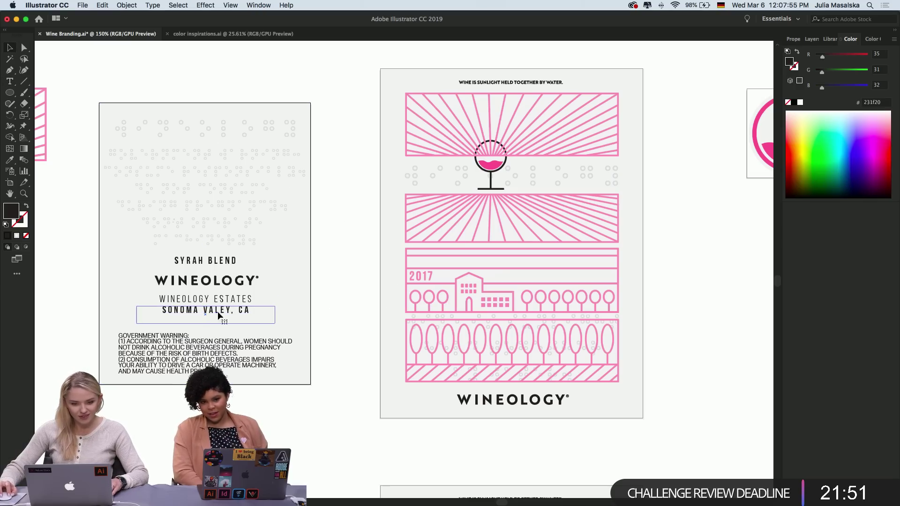
Correct the place line on the pink back label to read SONOMA VALLEY, CA
key(t)
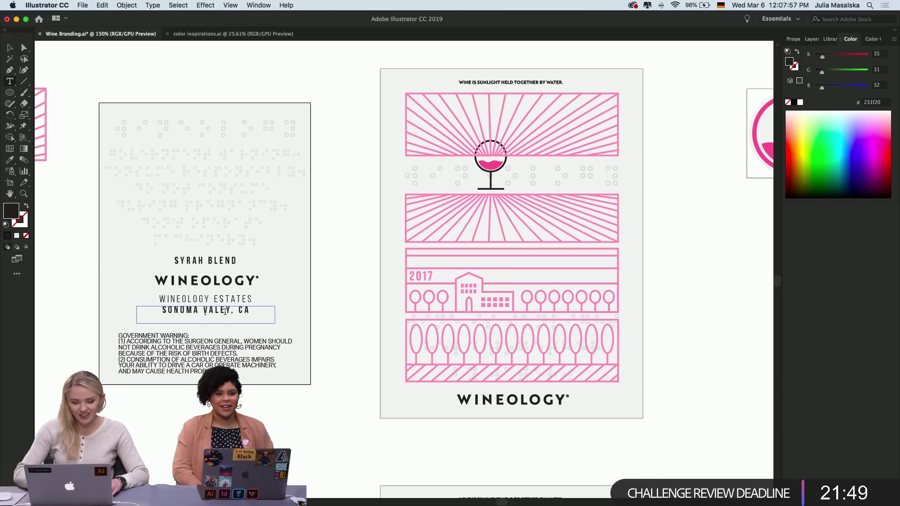
click(222, 310)
text(L)
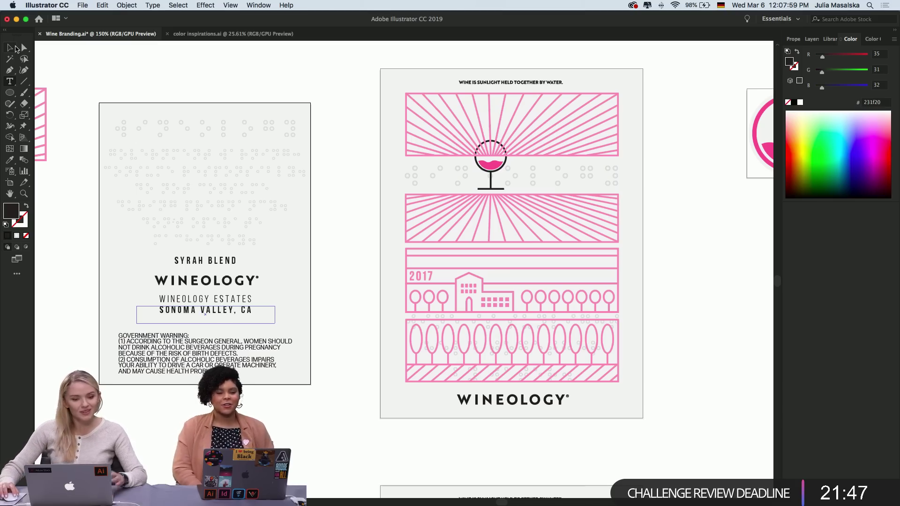
click(339, 265)
Correct the spelling of VALLEY in the red back label's Sonoma line
scroll(339, 265, down, 10)
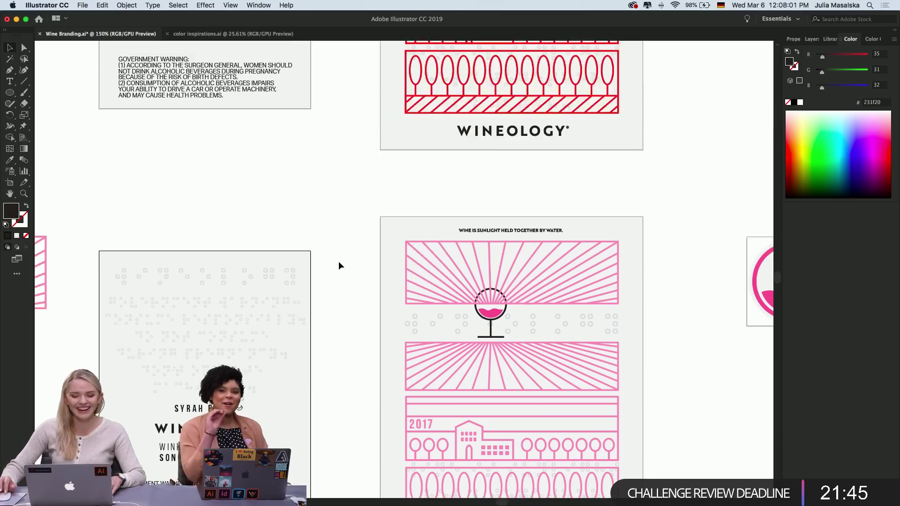
click(217, 297)
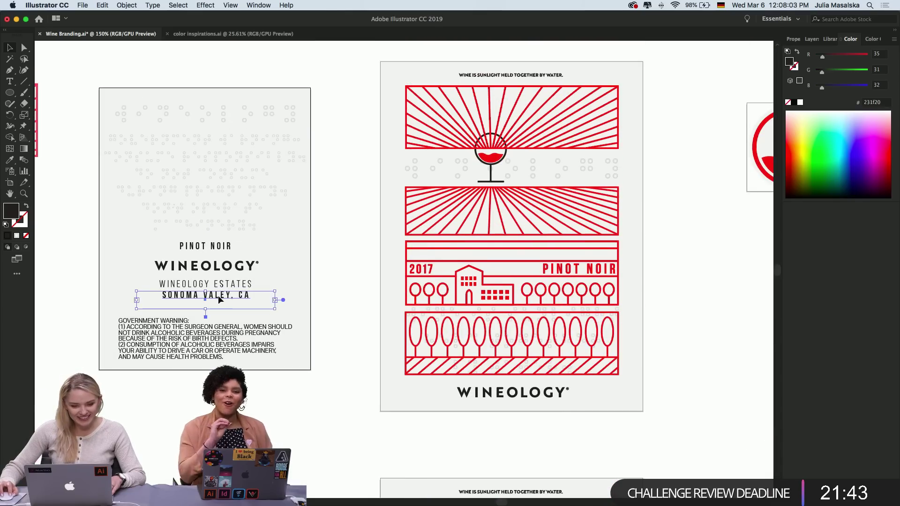
double_click(218, 295)
text(L)
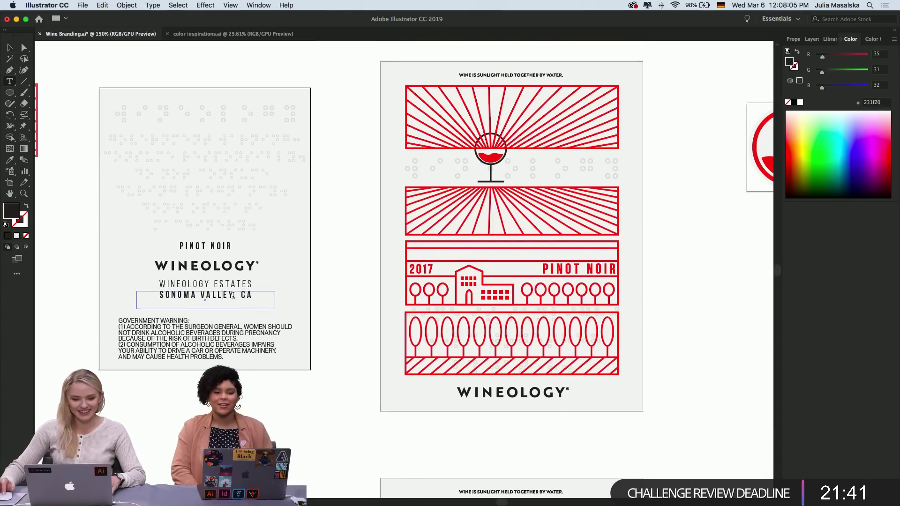
Fix the Sonoma line on the yellow back label so it reads SONOMA VALLEY, CA
scroll(233, 296, down, 15)
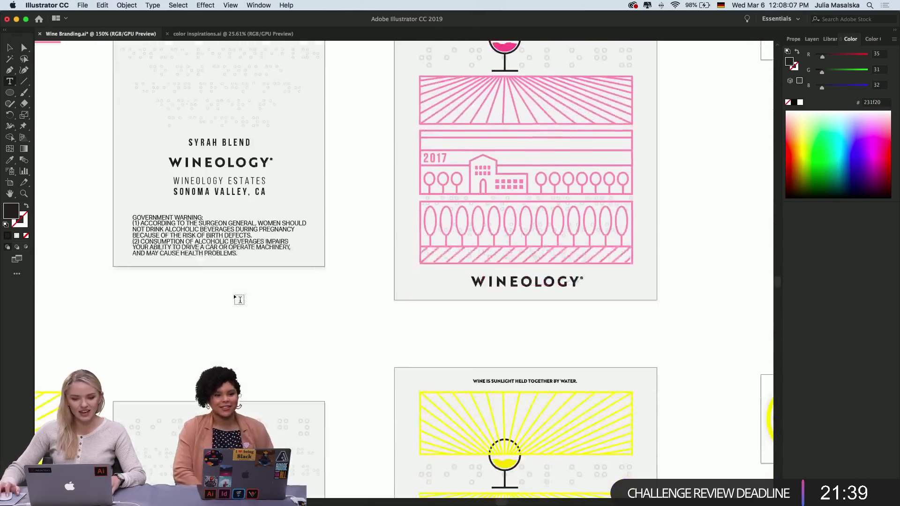
scroll(234, 296, down, 10)
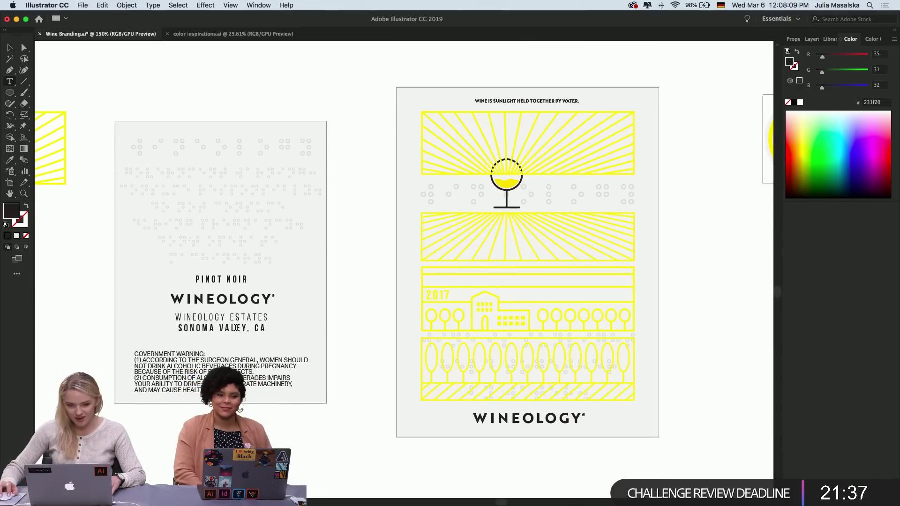
click(236, 328)
text(L)
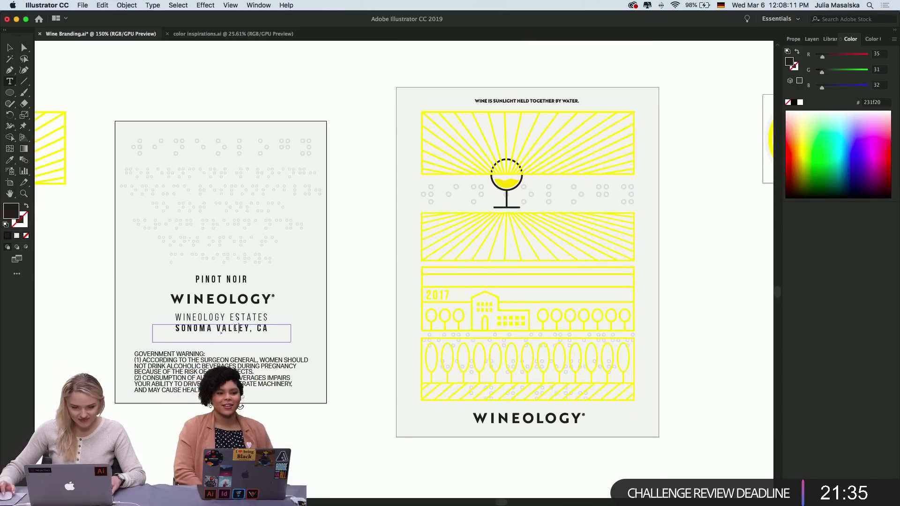
scroll(312, 316, up, 8)
scroll(312, 316, up, 10)
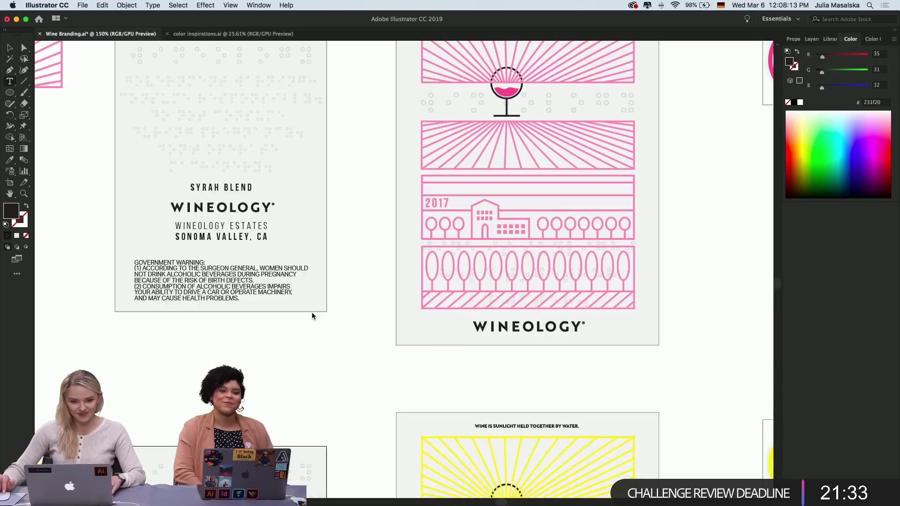
click(10, 47)
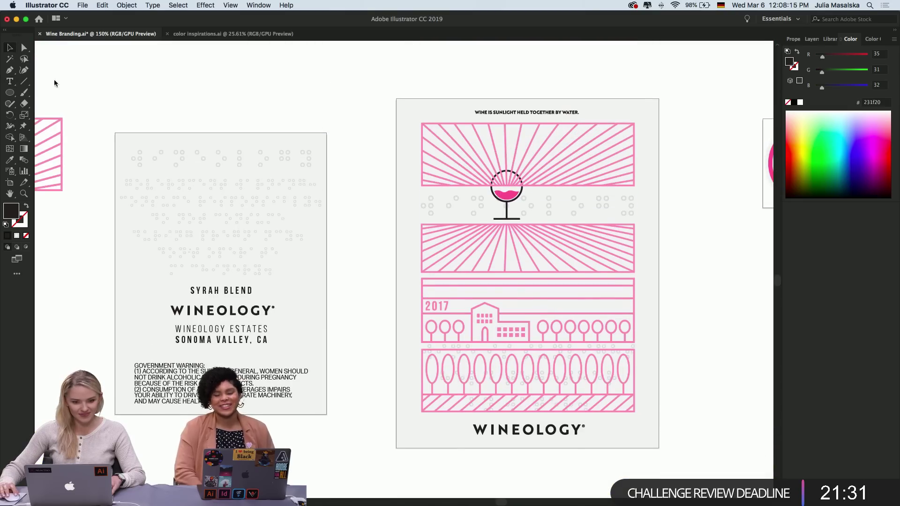
Replace the yellow back label's PINOT NOIR line with CHARDONNAY
scroll(353, 331, down, 12)
scroll(353, 331, down, 2)
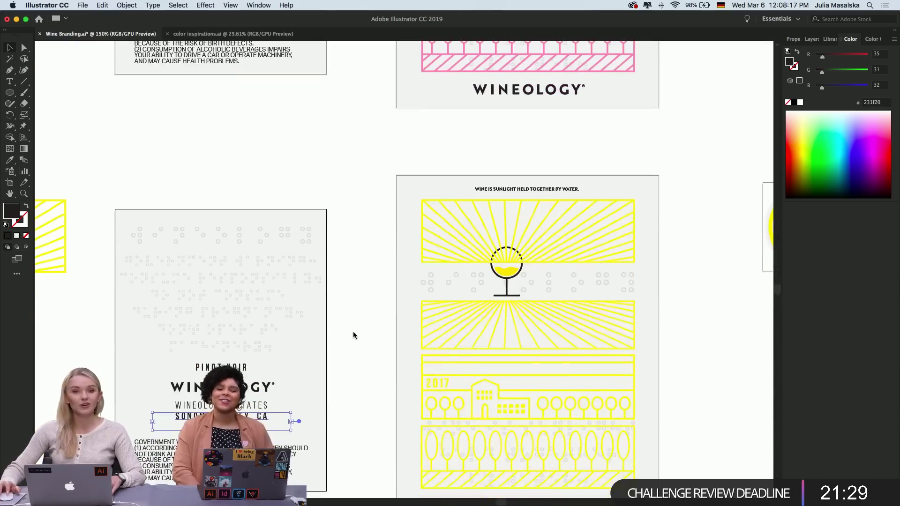
double_click(237, 367)
triple_click(237, 368)
text(CHARDONN)
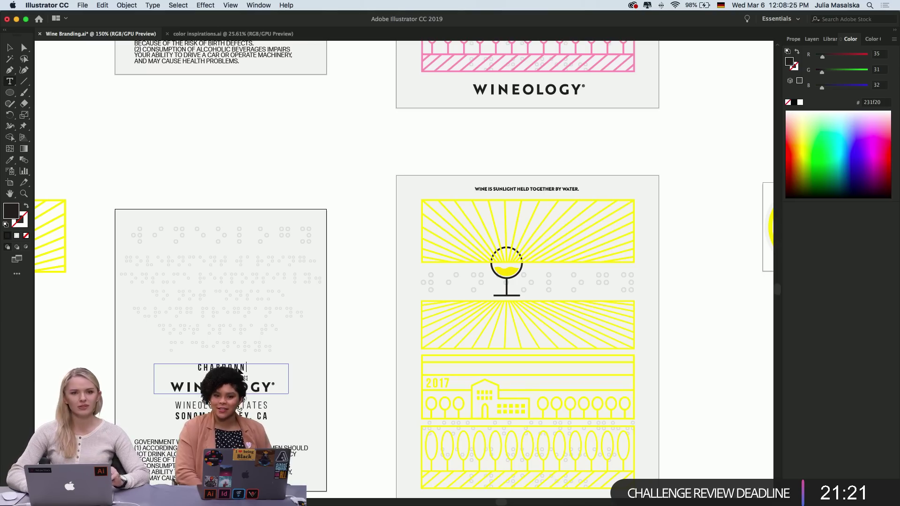
text(AY)
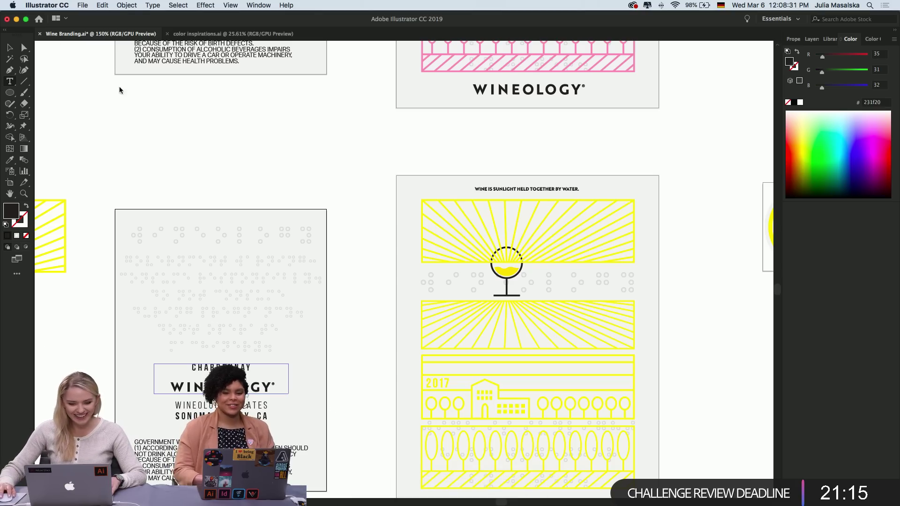
key(Escape)
click(382, 321)
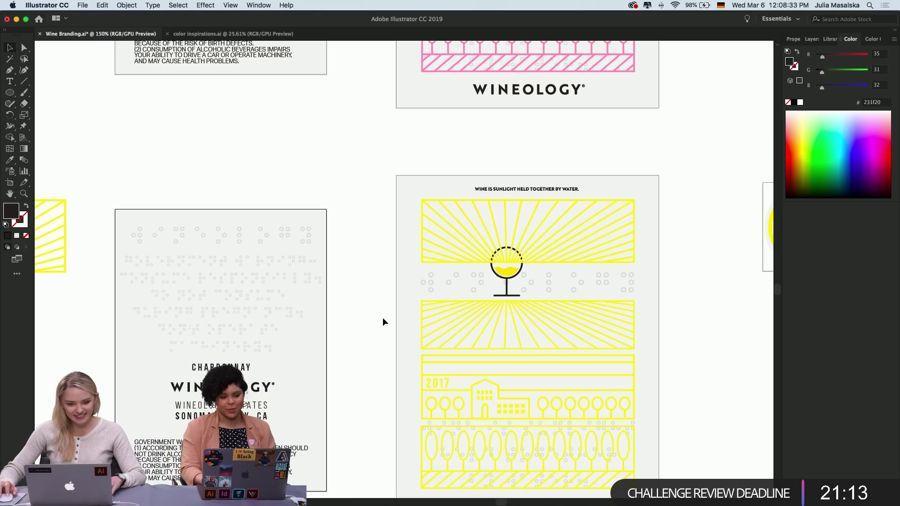
Place a copy of the yellow back label's CHARDONNAY line over the left edge of the yellow front label
key(super+minus)
scroll(382, 321, right, 2)
scroll(383, 319, up, 5)
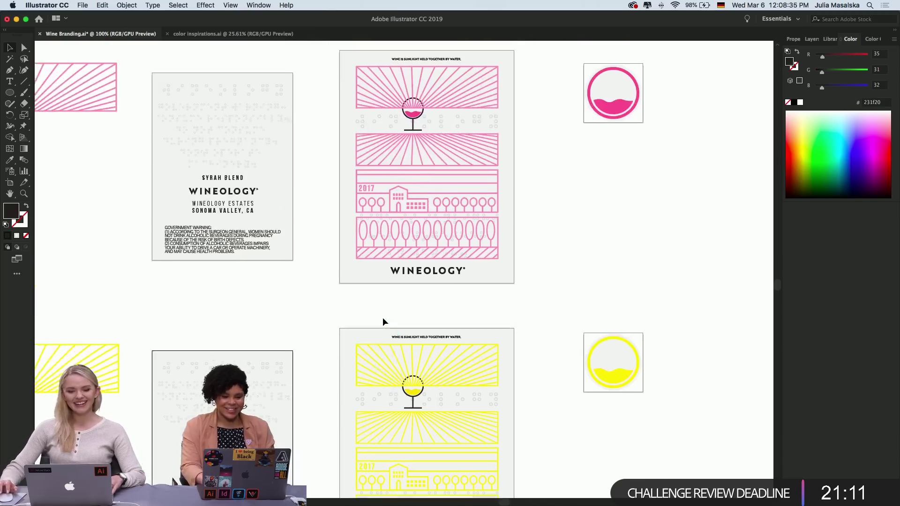
scroll(602, 277, down, 5)
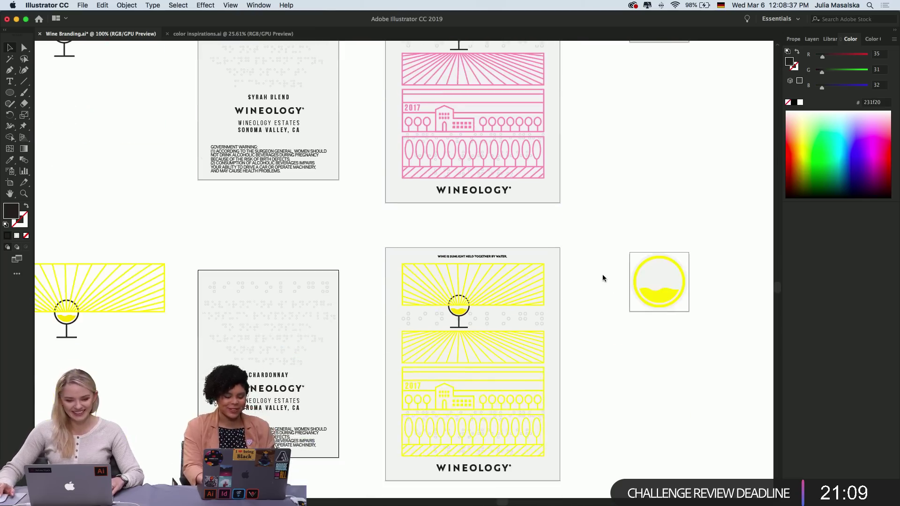
scroll(347, 364, up, 1)
scroll(347, 364, down, 3)
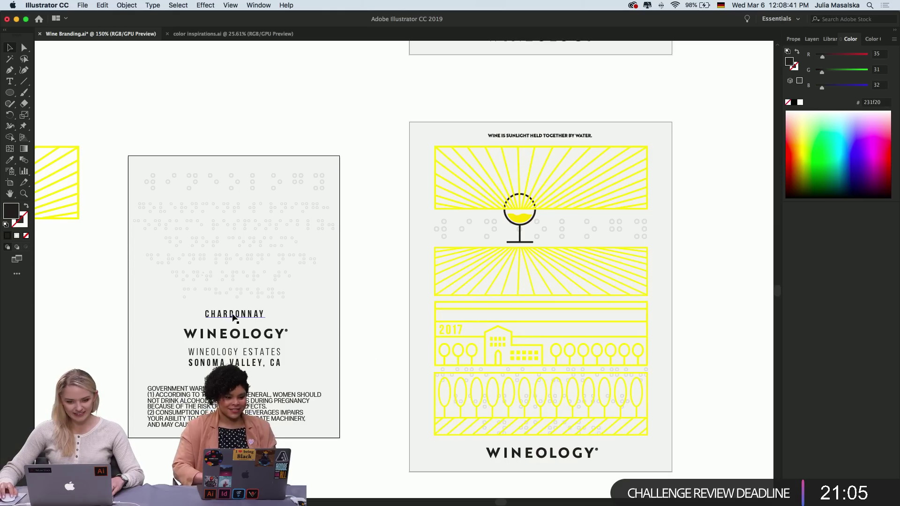
drag(229, 321, 410, 356)
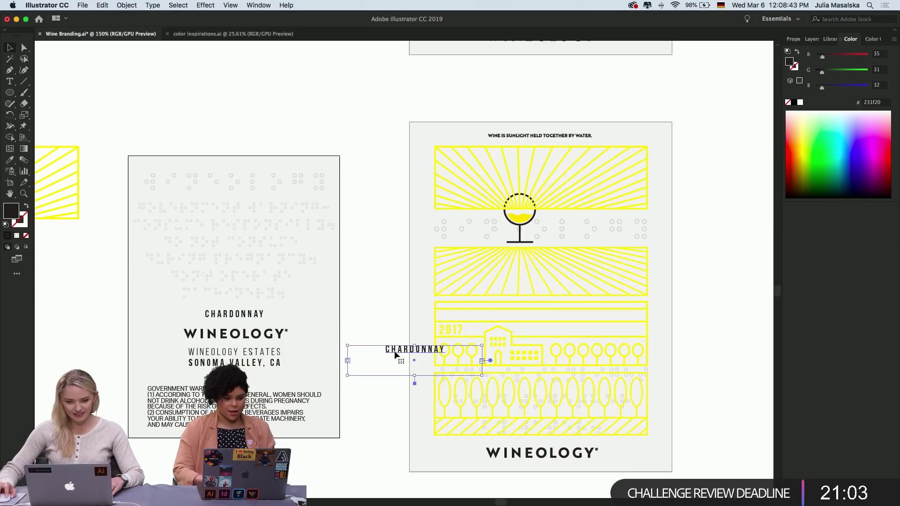
Place a copy of the pink back label's SYRAH BLEND line in the front label's winery band, opposite the year 2017
scroll(395, 354, up, 5)
scroll(395, 355, right, 5)
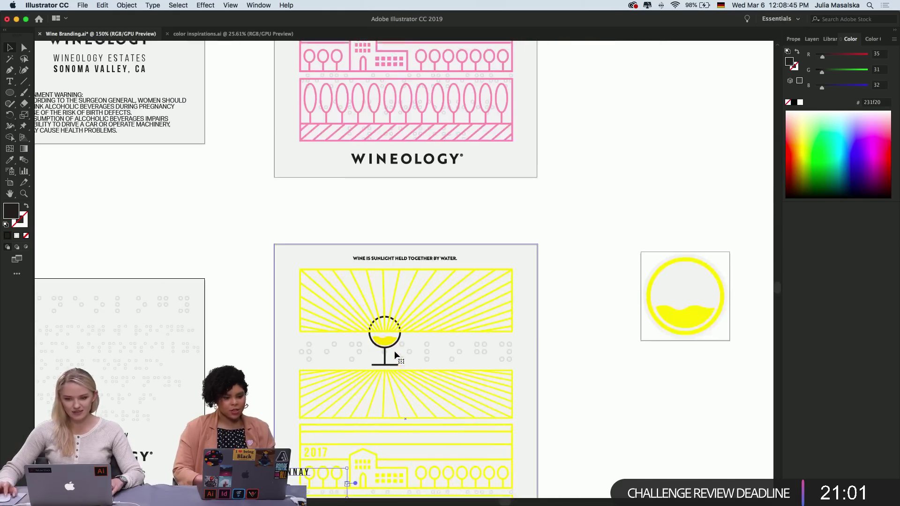
scroll(422, 263, up, 10)
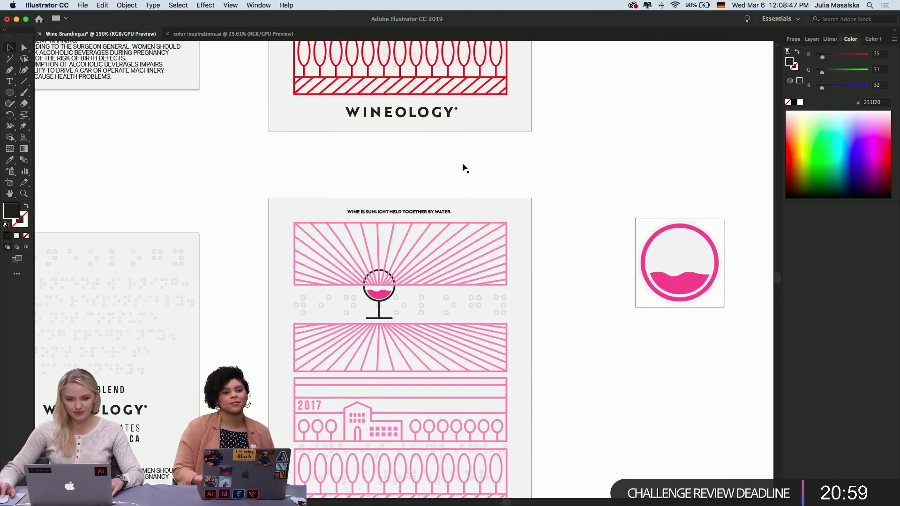
scroll(464, 168, up, 5)
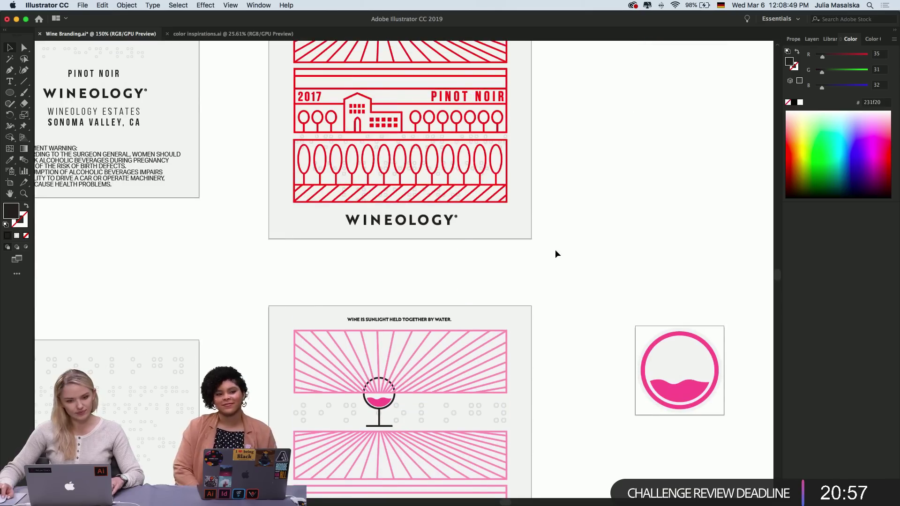
key(super+alt+0)
key(super+1)
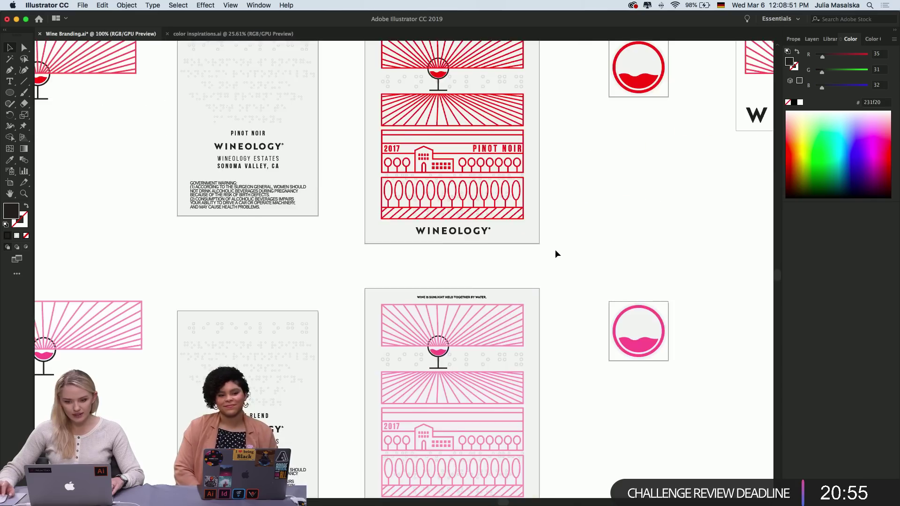
scroll(555, 254, down, 5)
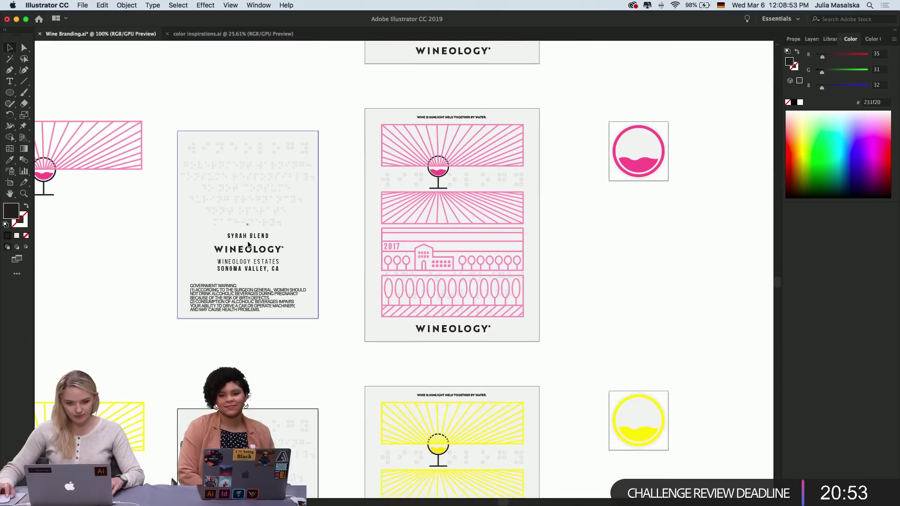
drag(247, 238, 501, 254)
scroll(502, 254, up, 5)
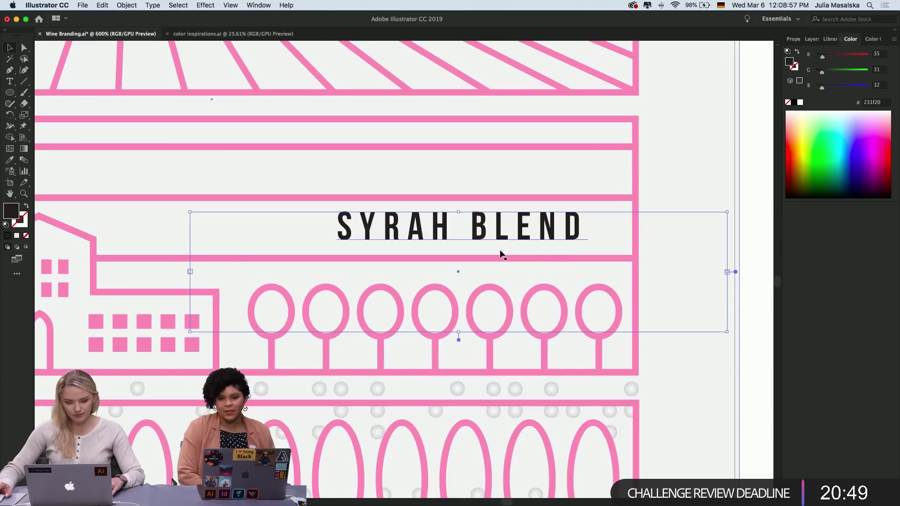
Set the front label's SYRAH BLEND text to 11 pt and sample the pink of the winery building as its fill
scroll(501, 254, down, 2)
triple_click(502, 238)
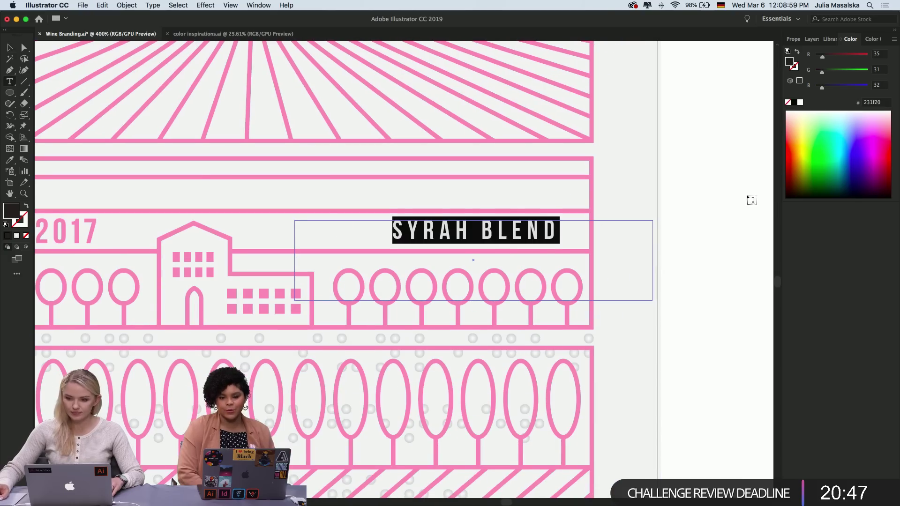
click(797, 39)
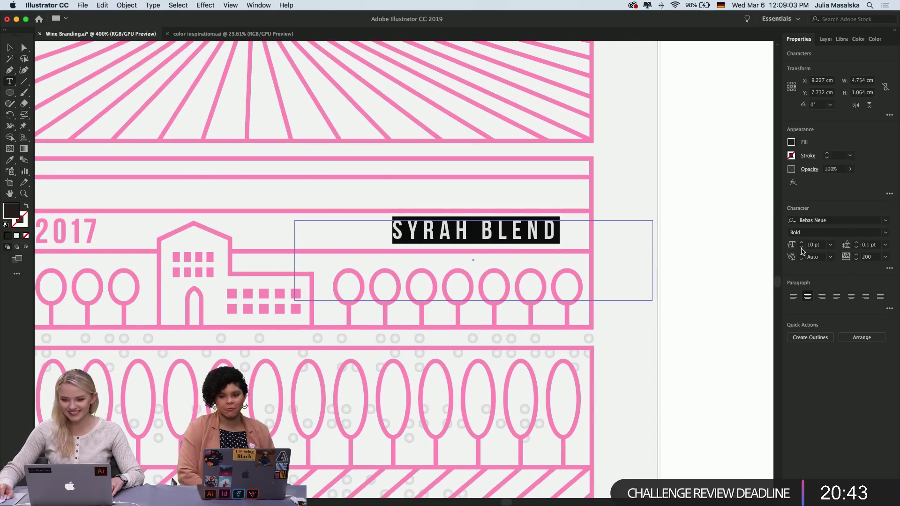
click(886, 257)
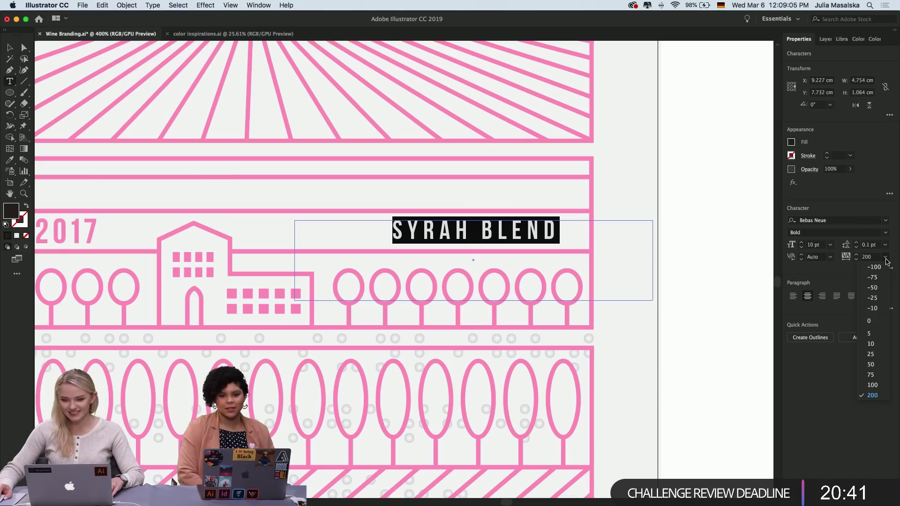
click(886, 258)
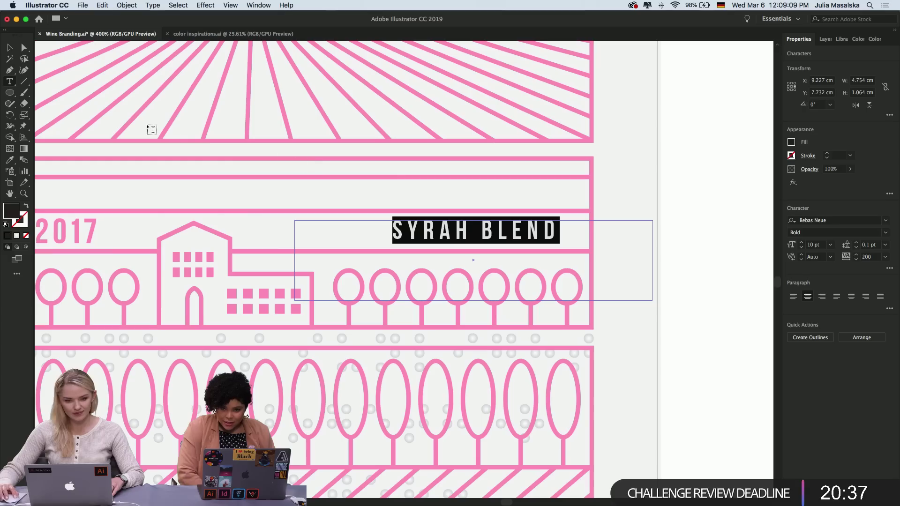
click(801, 242)
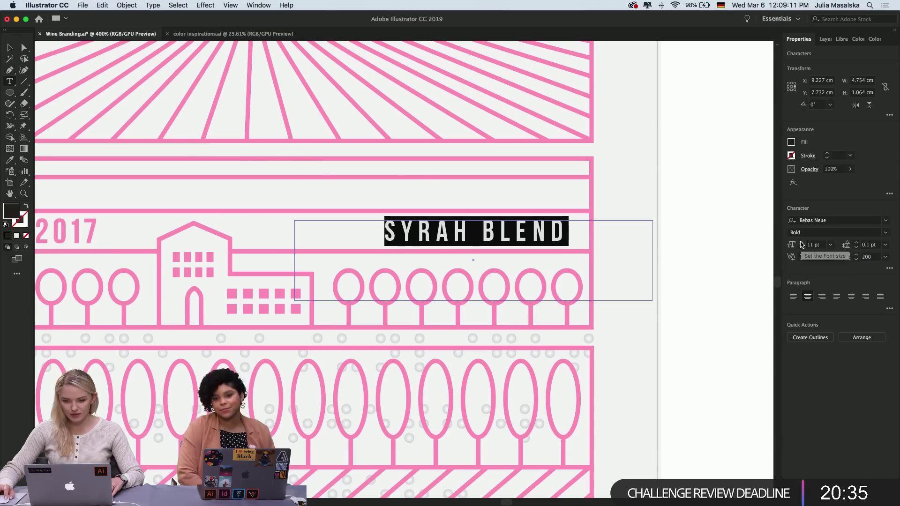
click(801, 242)
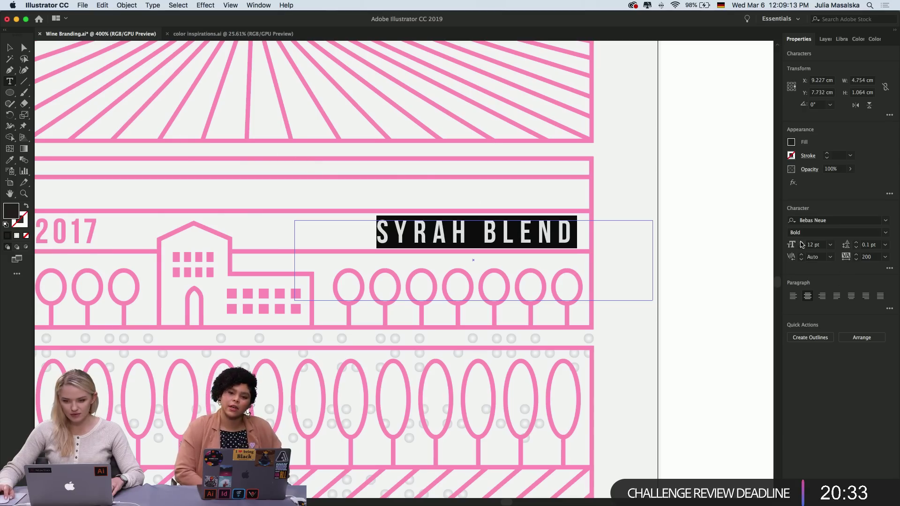
click(801, 247)
key(i)
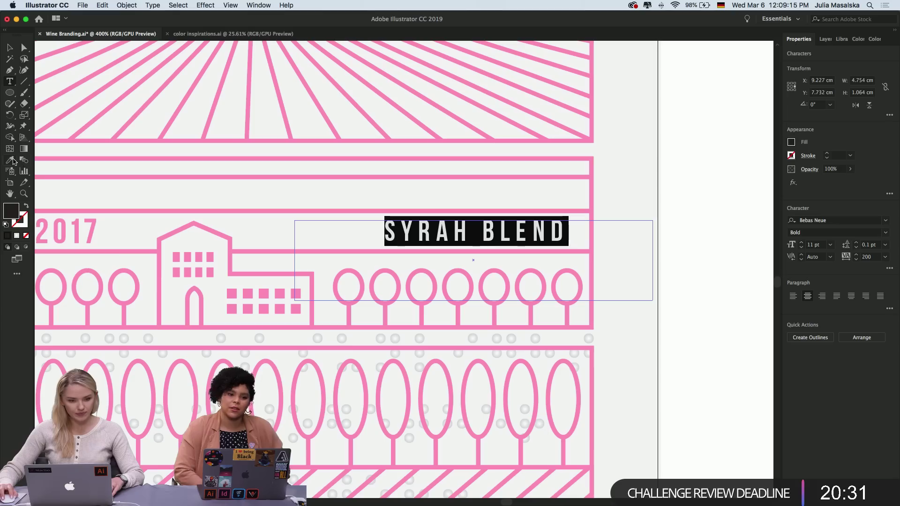
click(229, 254)
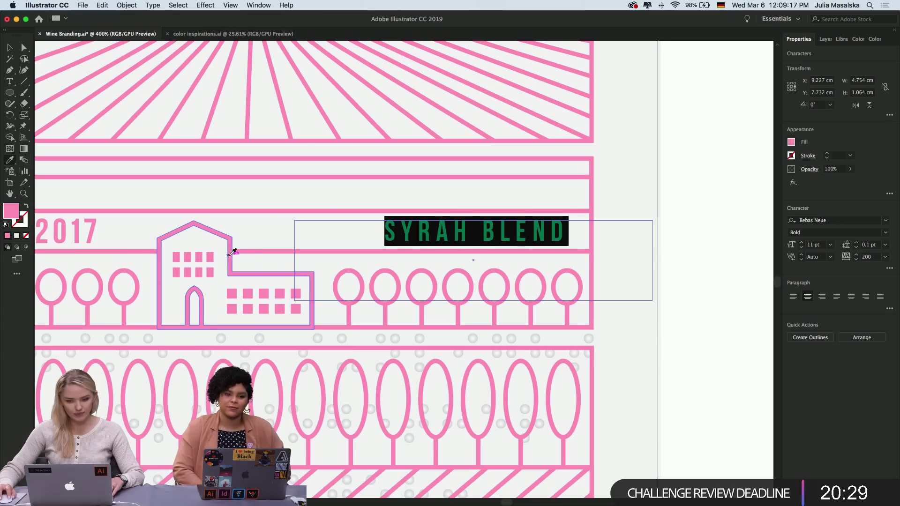
Move the pink front label's SYRAH BLEND text about 0.18 cm right and 0.04 cm down within the 2017 band
click(10, 47)
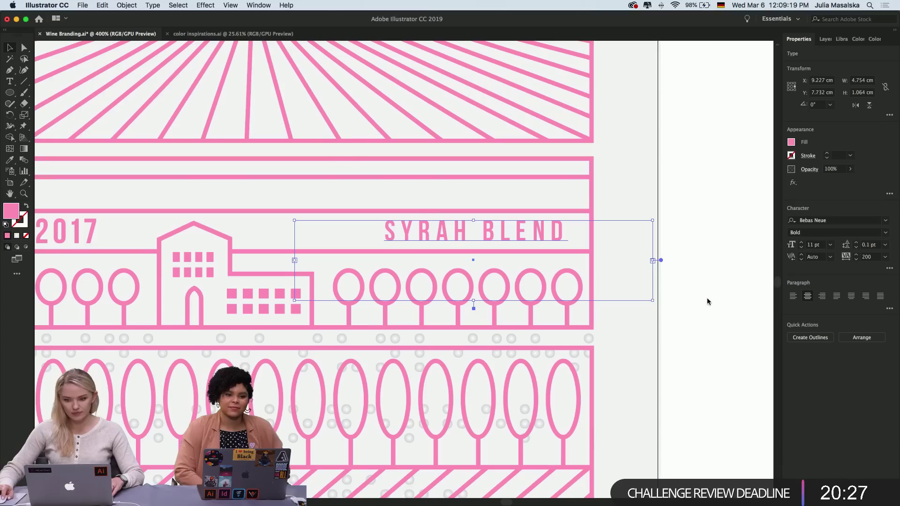
key(Right)
key(Right)
key(Right)
key(Right)
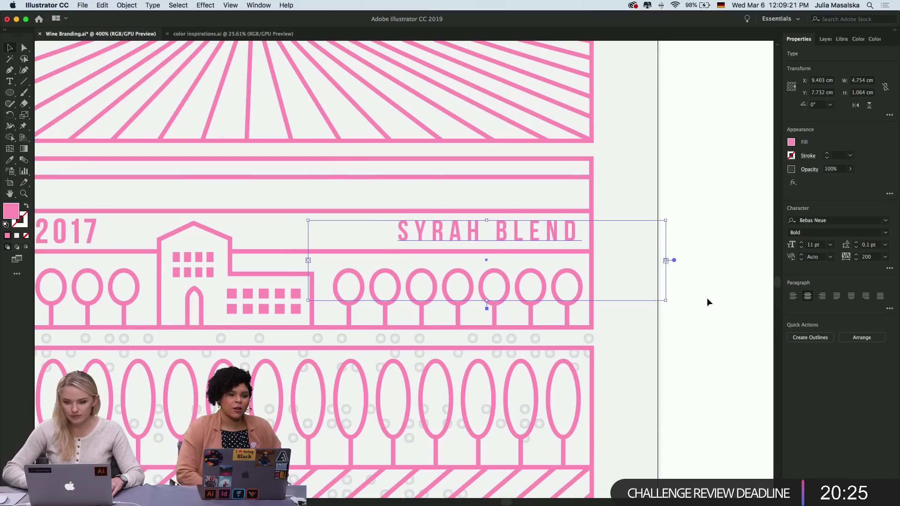
key(Down)
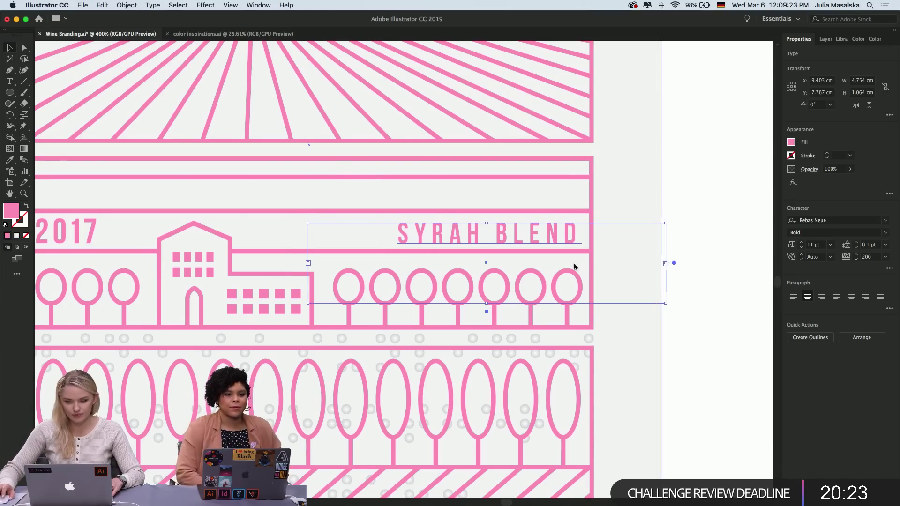
Convert the front label's SYRAH BLEND text to outlines and enlarge it proportionally towards the winery to about 2.55 cm wide
right_click(554, 235)
click(589, 299)
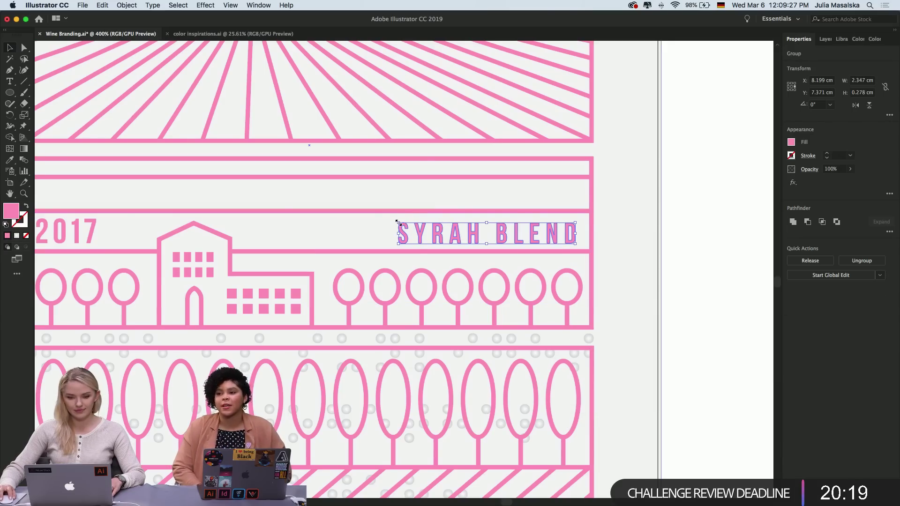
drag(396, 221, 384, 219)
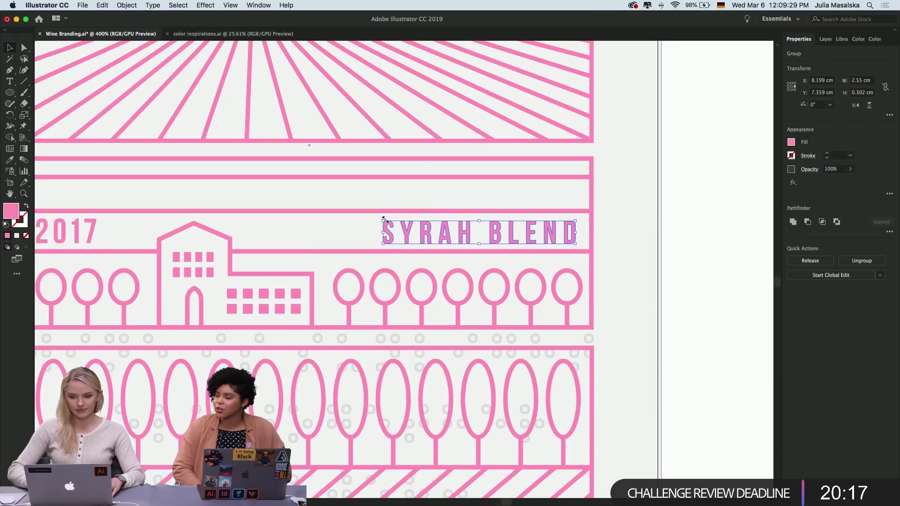
key(Right)
scroll(679, 263, down, 5)
click(679, 262)
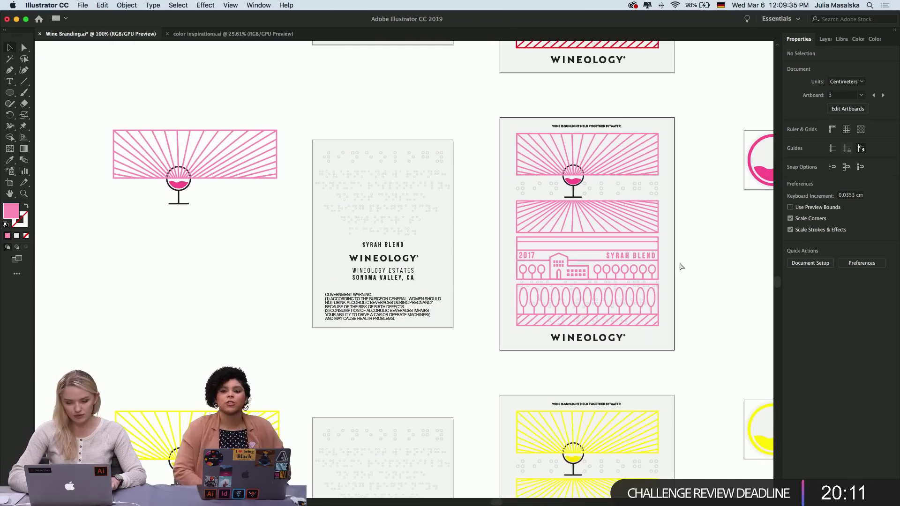
Hide the artboard edges and review the red, pink and yellow label sets side by side
key(super+shift+h)
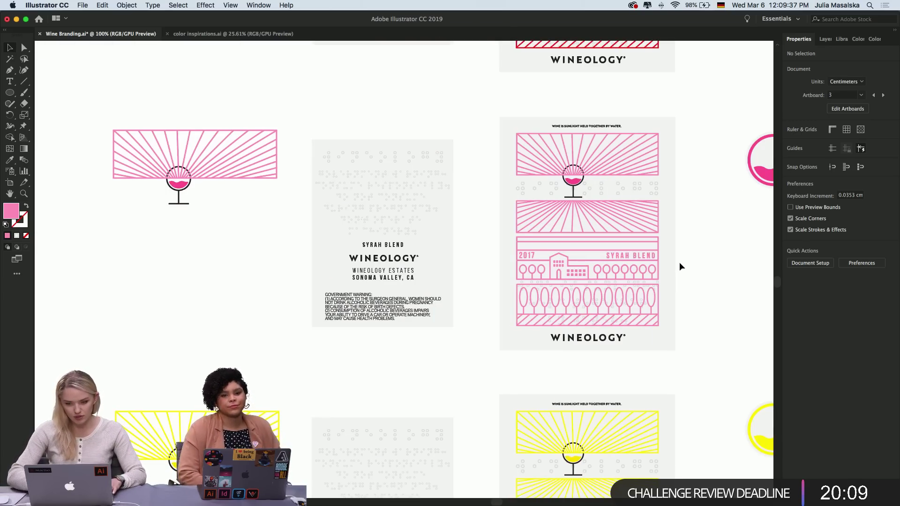
scroll(679, 264, right, 5)
scroll(680, 263, down, 2)
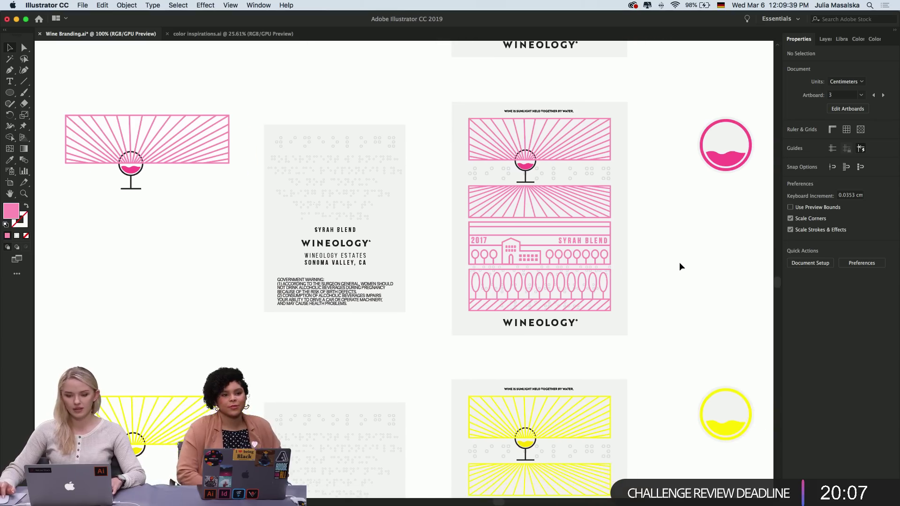
scroll(679, 263, up, 3)
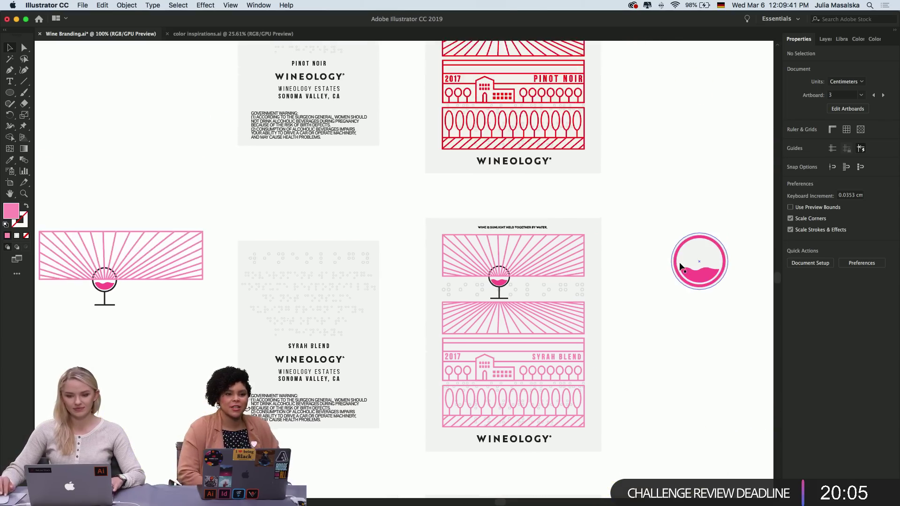
scroll(680, 262, down, 3)
scroll(679, 262, right, 2)
scroll(679, 262, up, 3)
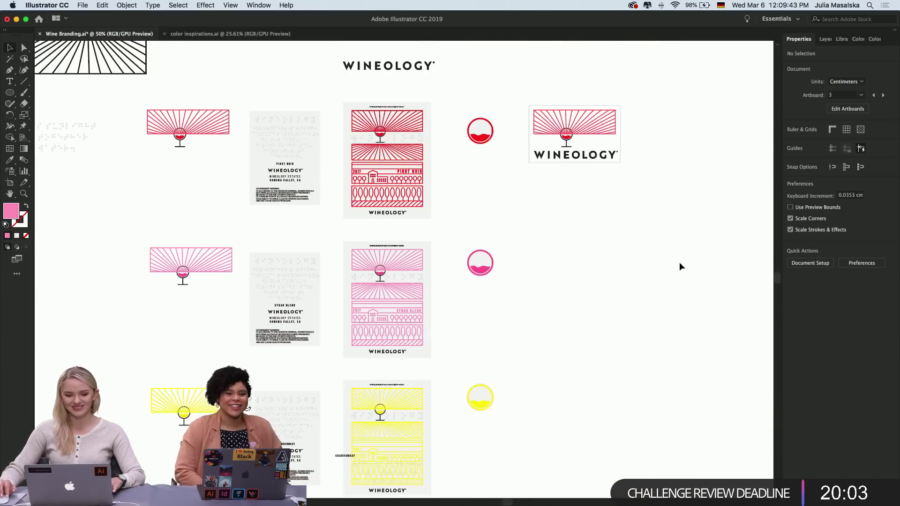
Enlarge the outlined SYRAH BLEND lettering to about 2.63 cm wide and nudge it slightly left from the band's right edge
scroll(679, 262, left, 5)
scroll(496, 331, up, 4)
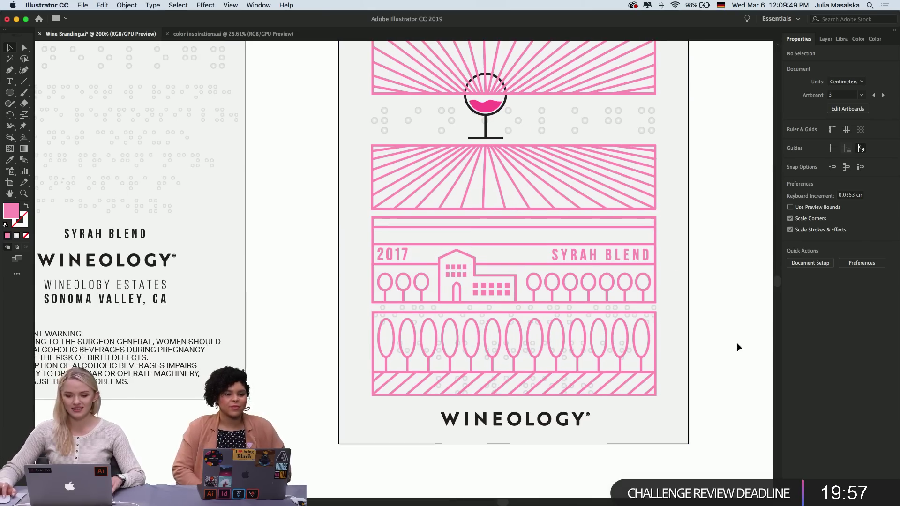
scroll(738, 346, up, 3)
scroll(708, 325, up, 3)
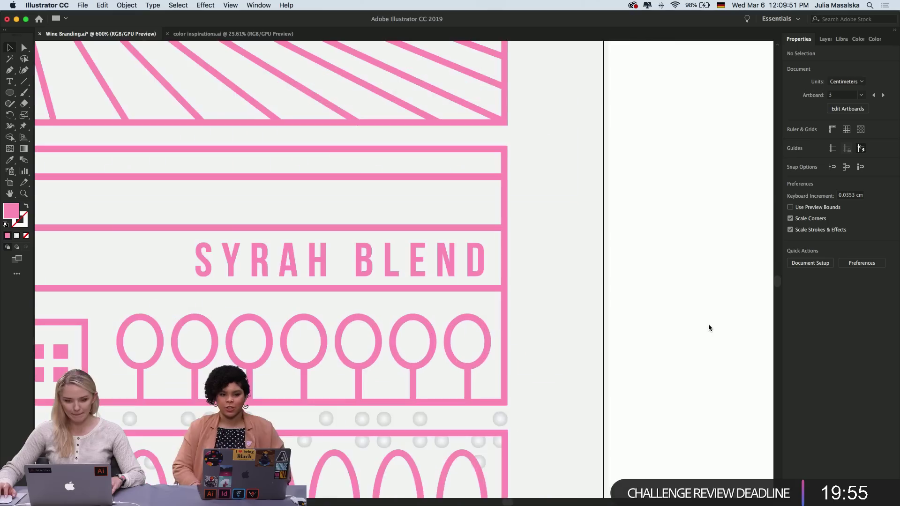
scroll(707, 324, left, 3)
scroll(708, 324, down, 1)
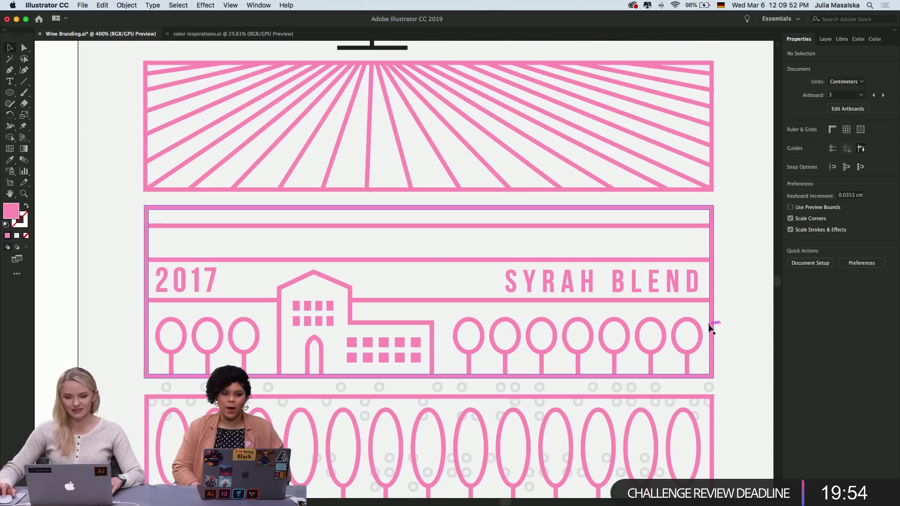
click(674, 284)
mouse_move(699, 282)
mouse_down()
mouse_move(724, 284)
mouse_move(705, 282)
mouse_up()
key(Left)
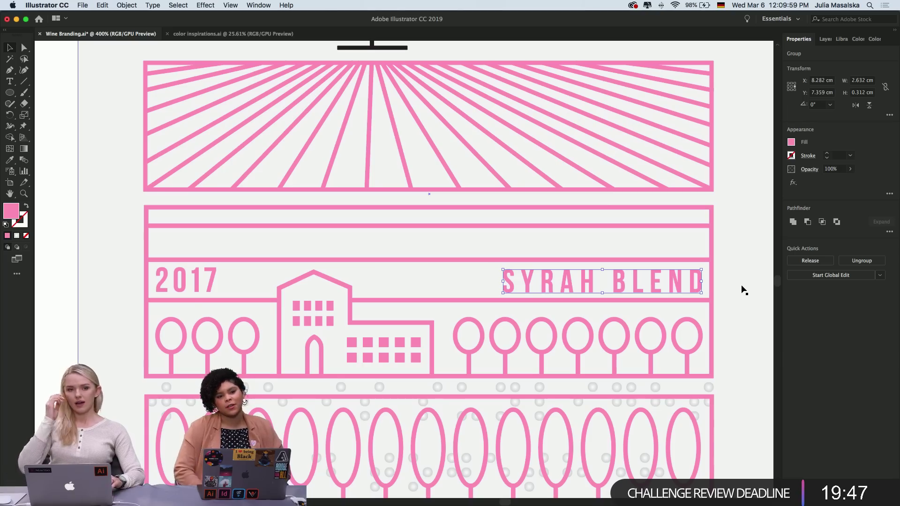
click(742, 289)
Try to reshape the near-vertical middle ray in the pink label's lower sunray panel by moving its lower right anchor point
key(super+minus)
key(super+minus)
key(super+minus)
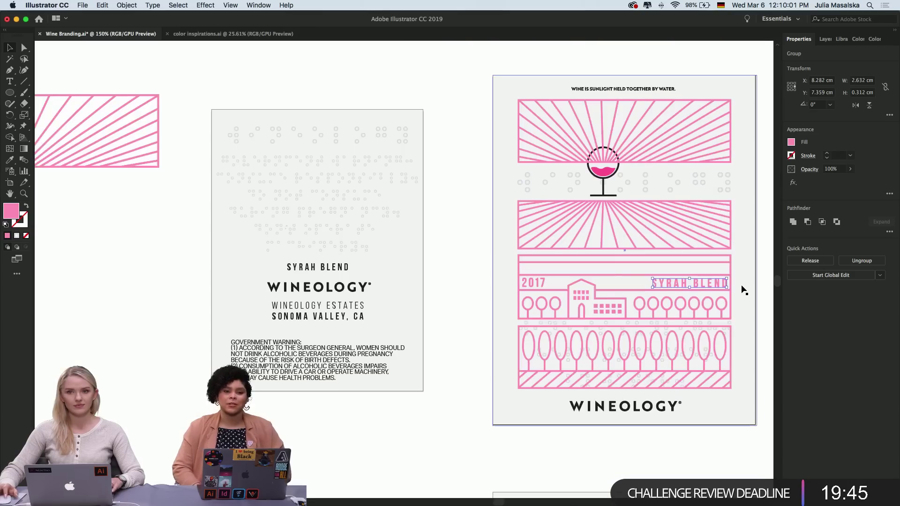
scroll(742, 289, right, 2)
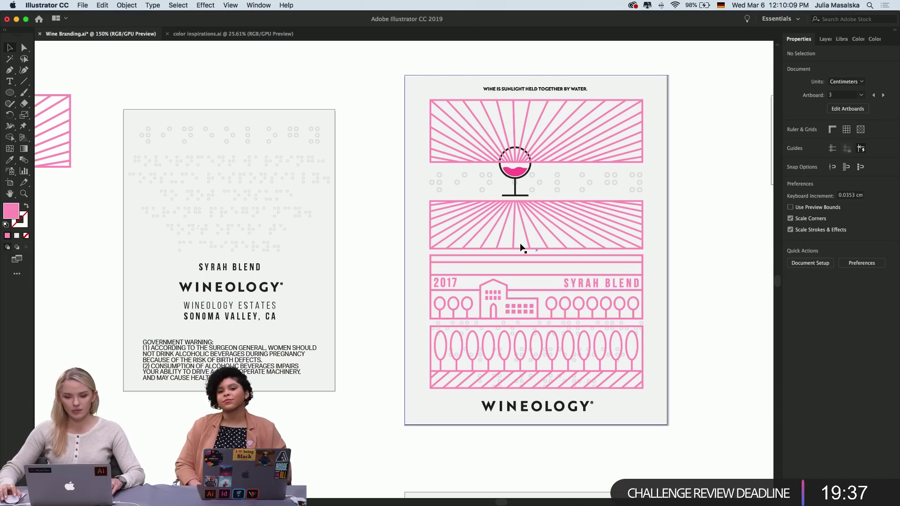
scroll(522, 247, up, 7)
scroll(523, 248, up, 2)
click(417, 300)
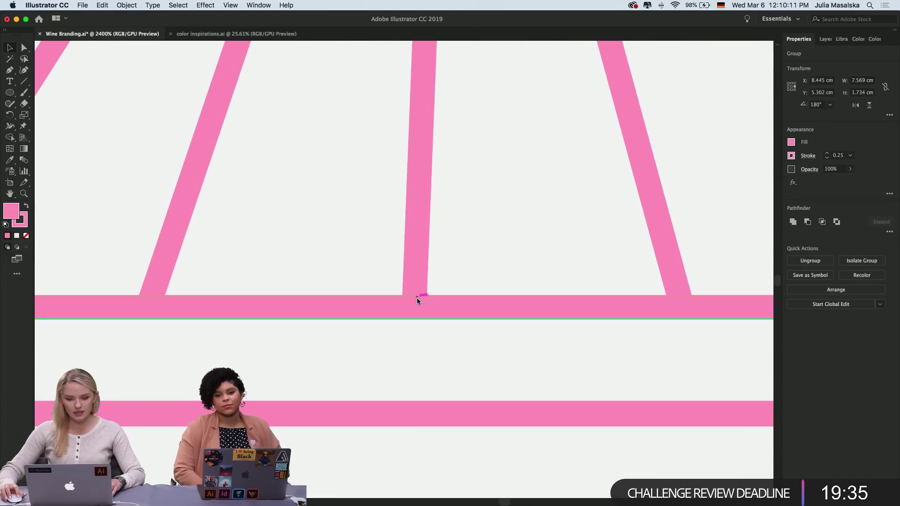
double_click(415, 280)
click(415, 266)
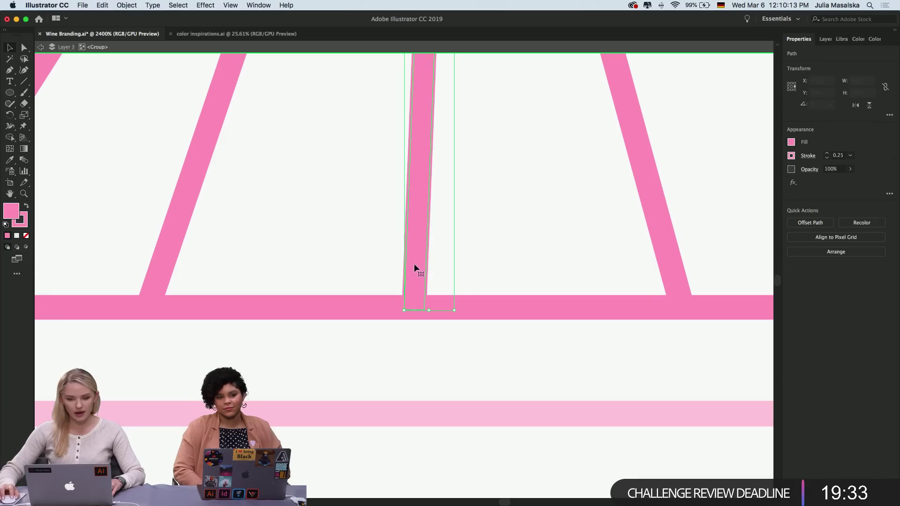
click(24, 48)
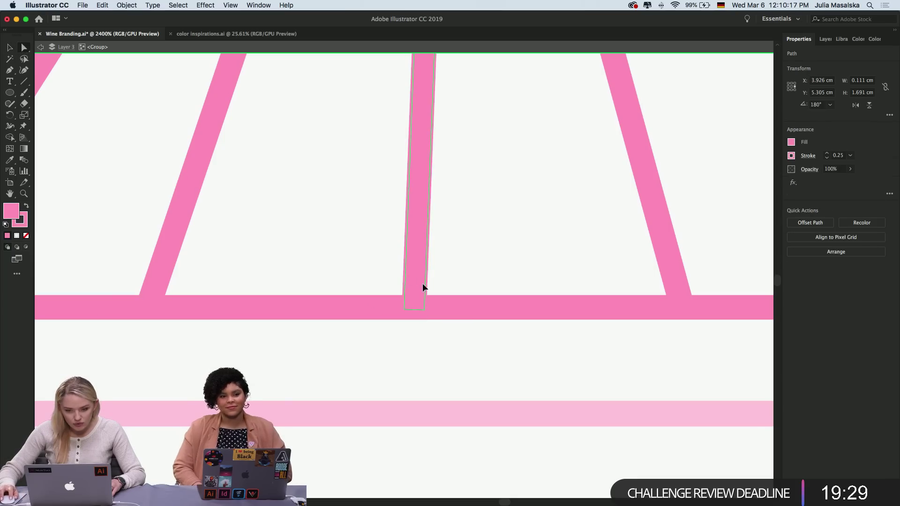
drag(425, 311, 498, 294)
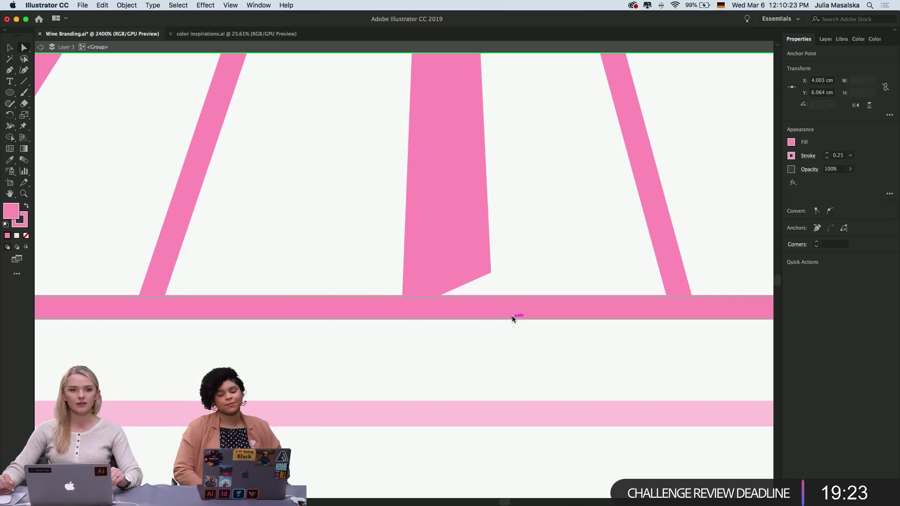
key(super+z)
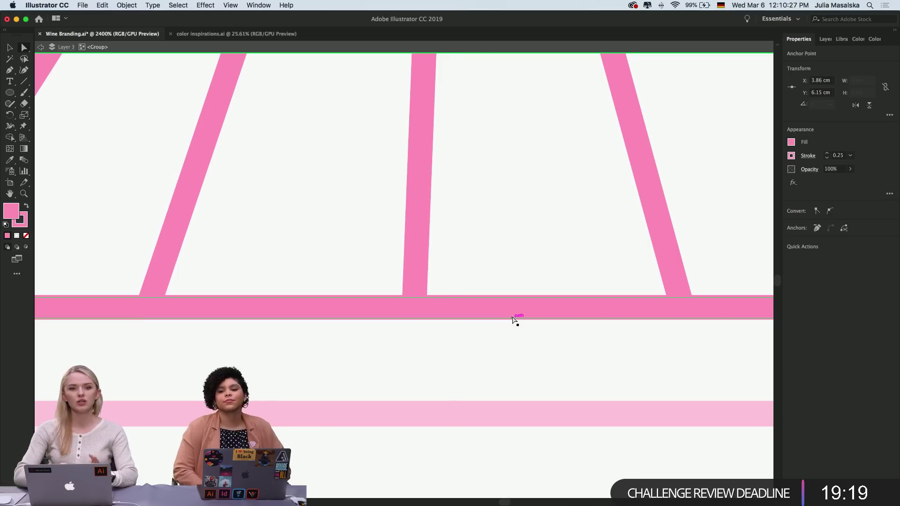
Leave isolation mode for the pink front label's lower sunray group and clear the selection
scroll(514, 319, down, 1)
scroll(513, 319, down, 8)
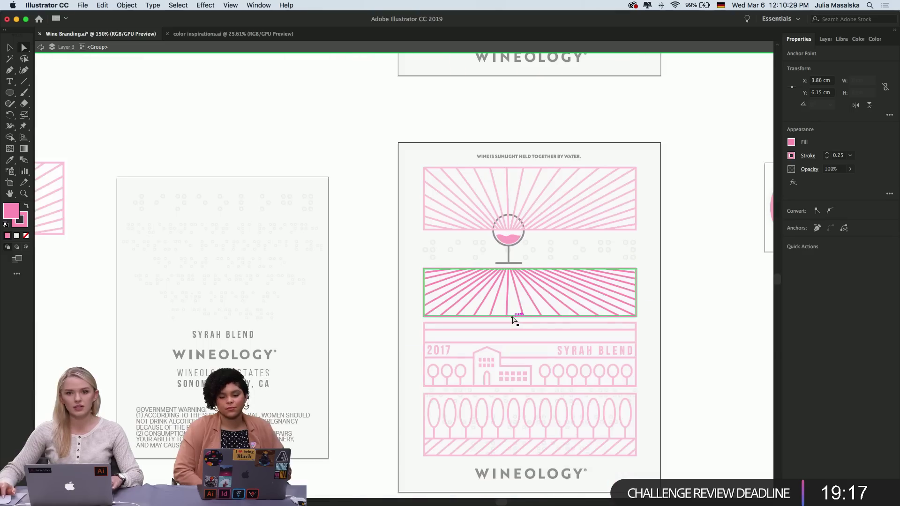
scroll(513, 321, right, 4)
scroll(513, 321, down, 2)
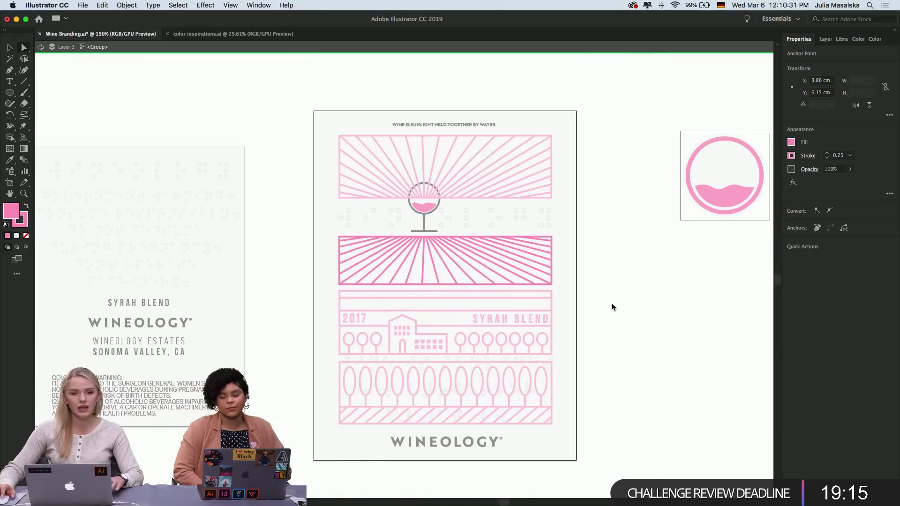
scroll(612, 305, left, 4)
scroll(612, 305, down, 1)
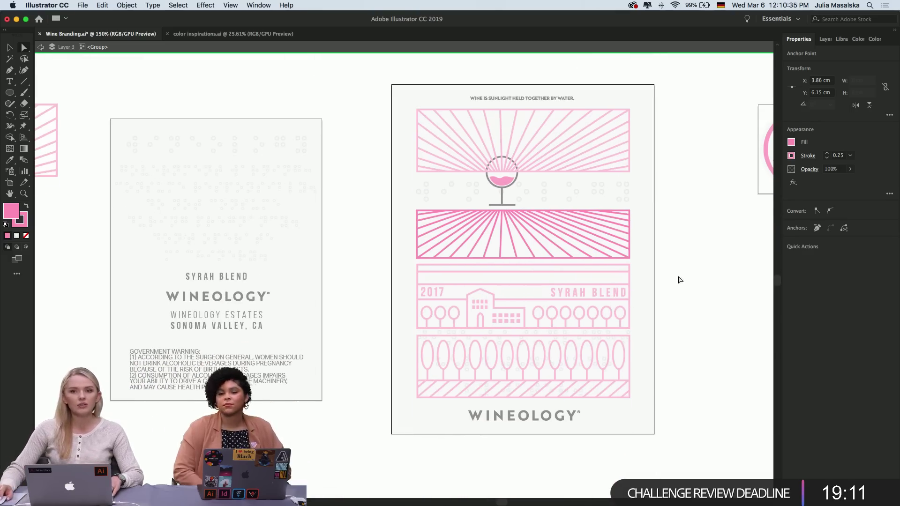
click(10, 48)
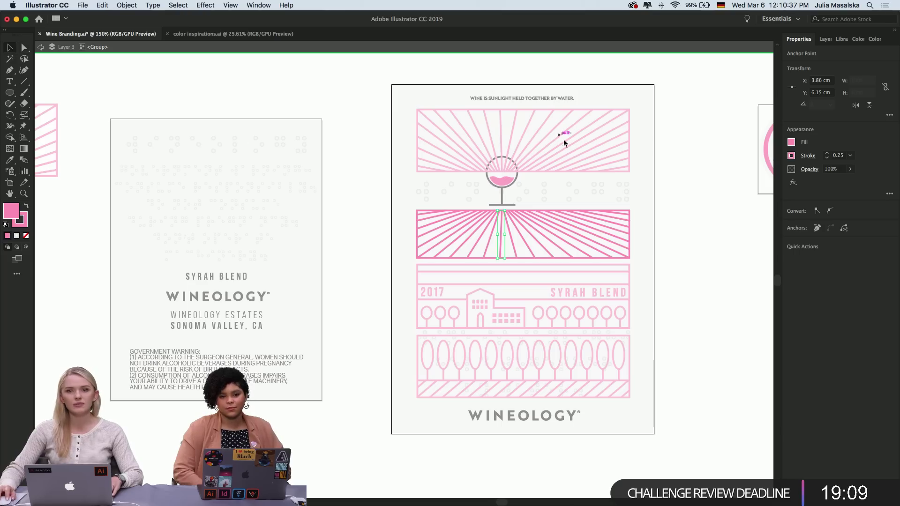
click(694, 203)
double_click(693, 201)
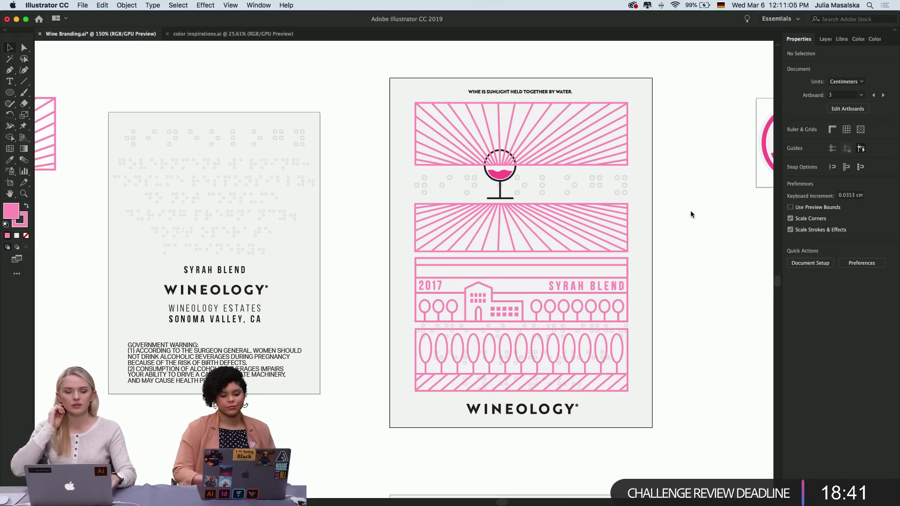
scroll(691, 214, down, 1)
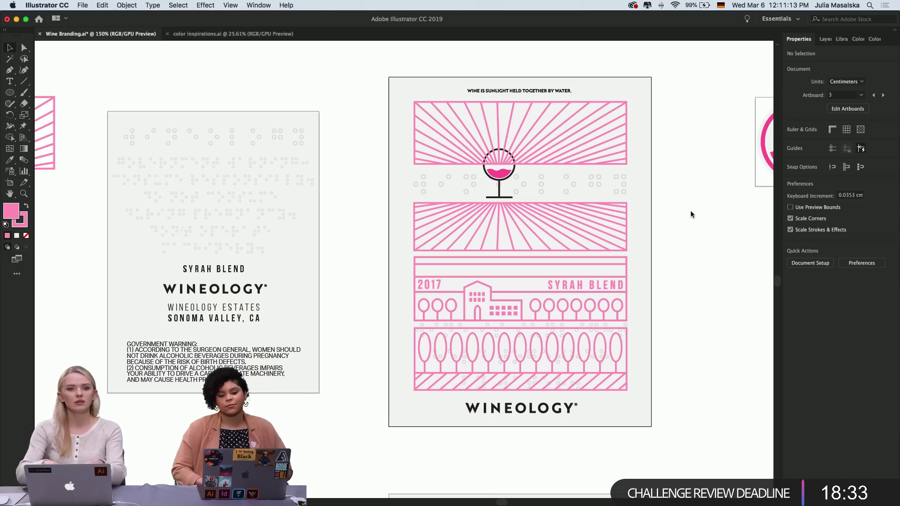
scroll(690, 214, down, 2)
scroll(690, 215, right, 1)
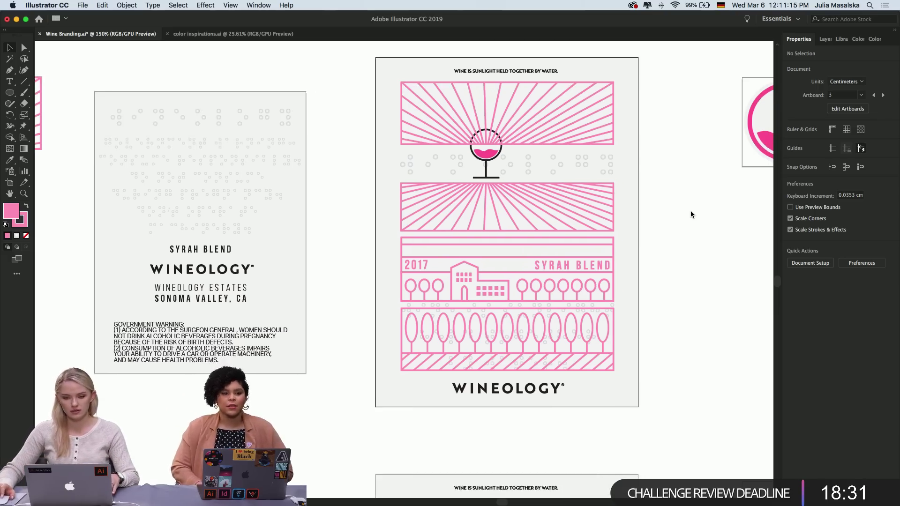
scroll(691, 214, up, 3)
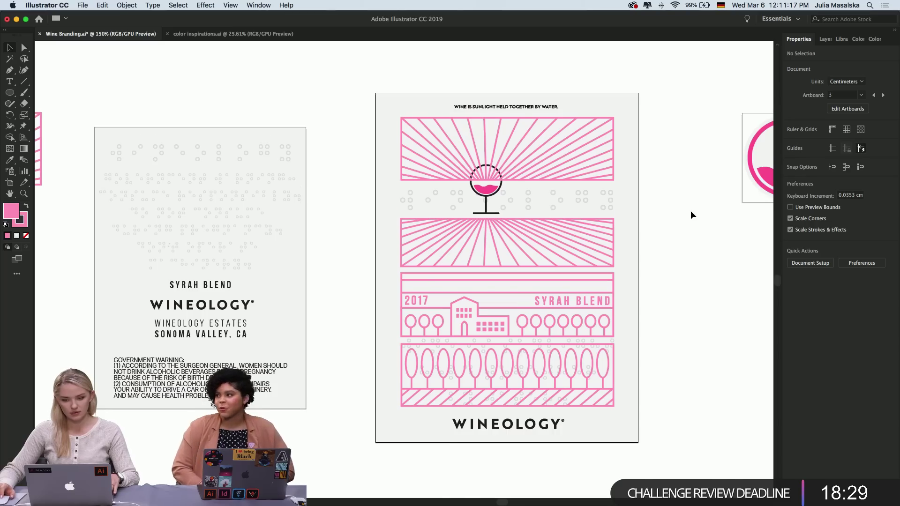
scroll(691, 212, up, 1)
scroll(691, 212, down, 1)
scroll(690, 213, down, 1)
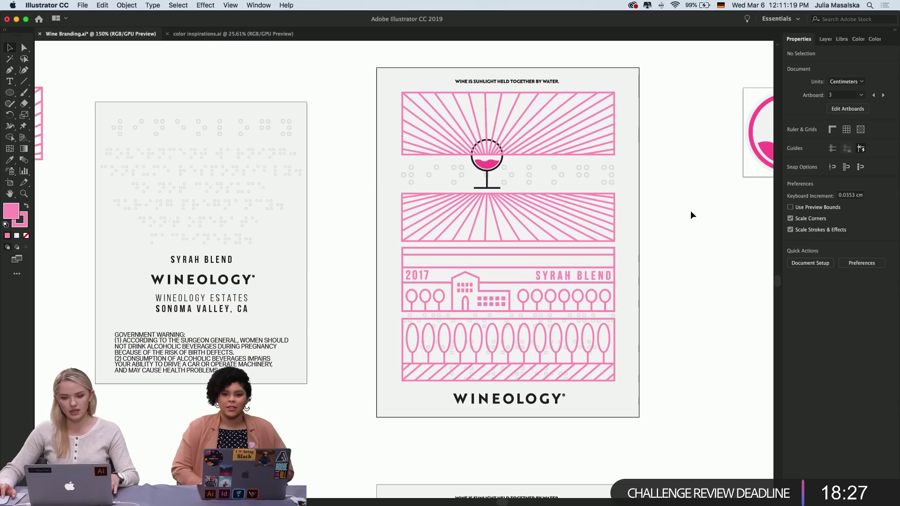
scroll(691, 214, up, 1)
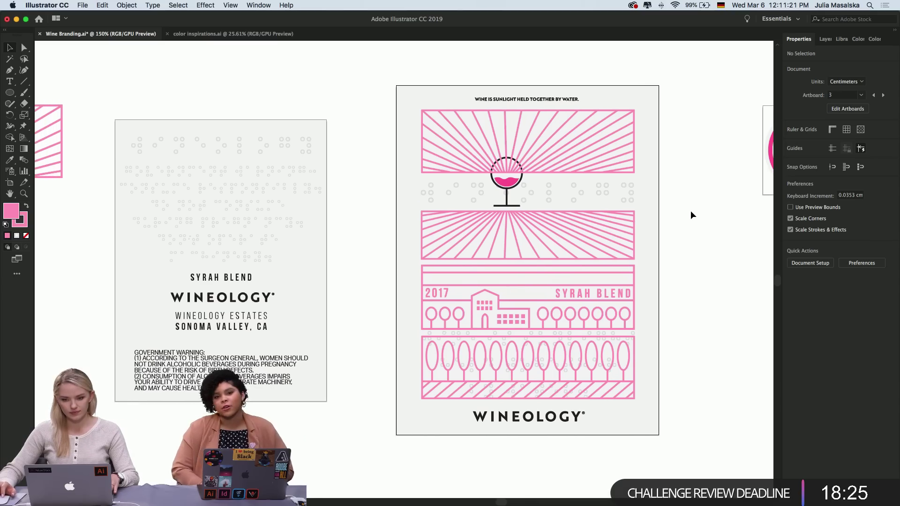
scroll(690, 214, down, 1)
scroll(691, 212, up, 1)
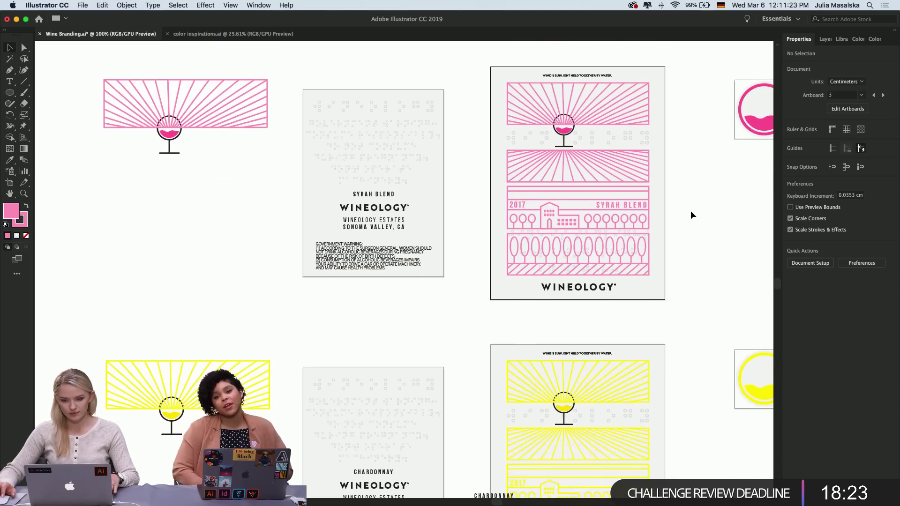
Move the stray CHARDONNAY text into the winery panel of the yellow front label, opposite the 2017 year, and select its characters
scroll(690, 213, down, 8)
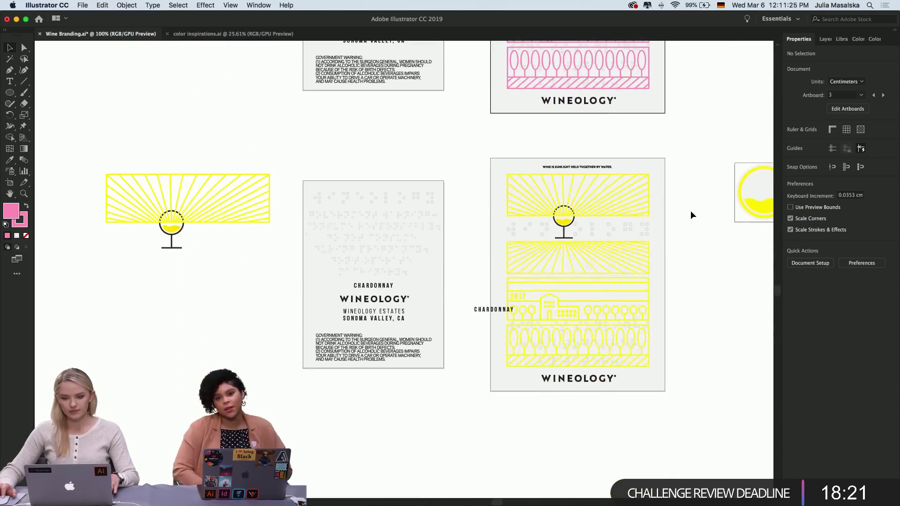
click(487, 310)
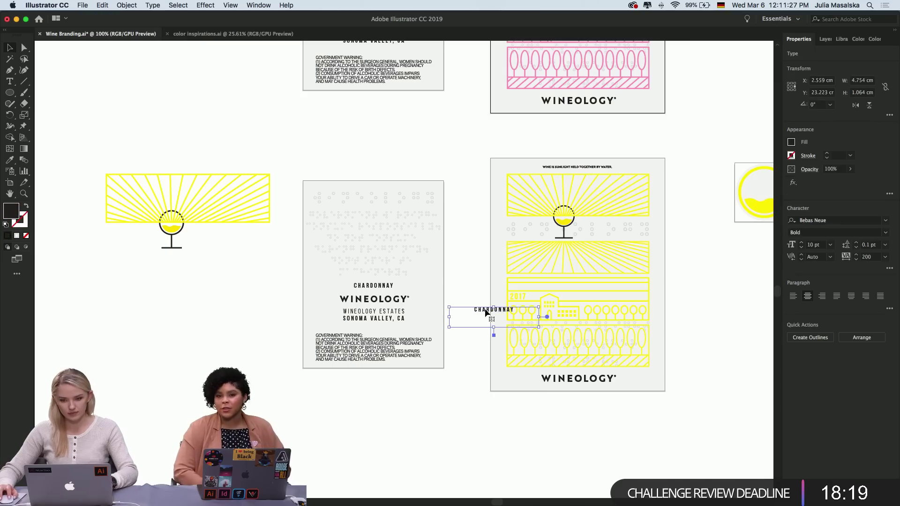
drag(485, 310, 615, 299)
scroll(615, 300, up, 4)
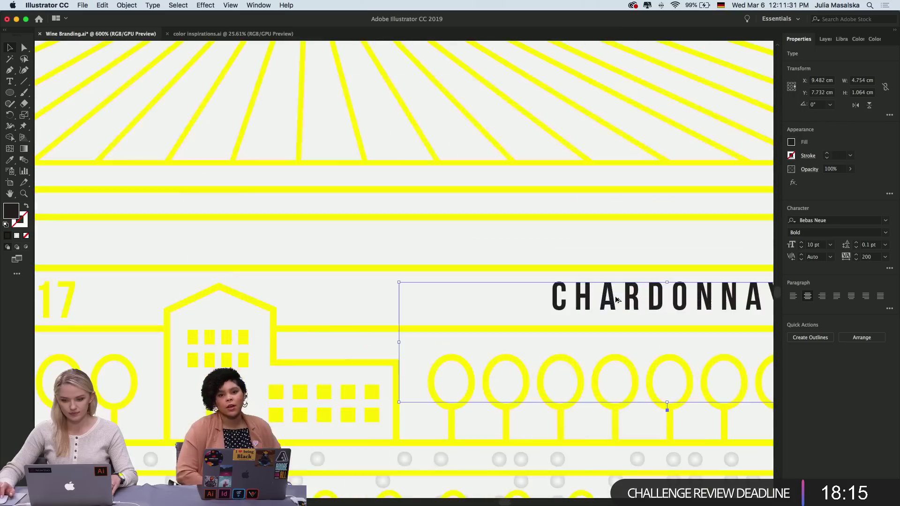
triple_click(620, 300)
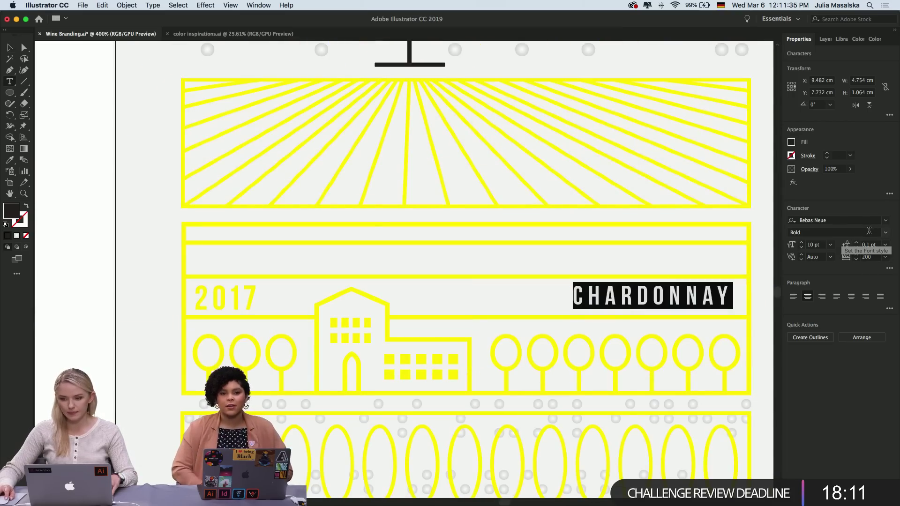
Examine the yellow Chardonnay label next to the pink and red label sets
scroll(105, 274, down, 3)
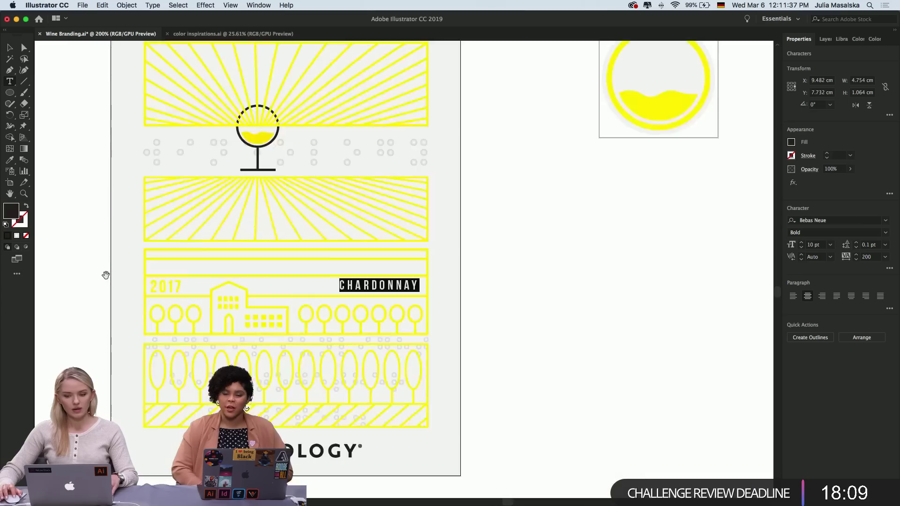
scroll(106, 275, left, 5)
scroll(105, 275, down, 3)
scroll(106, 274, left, 10)
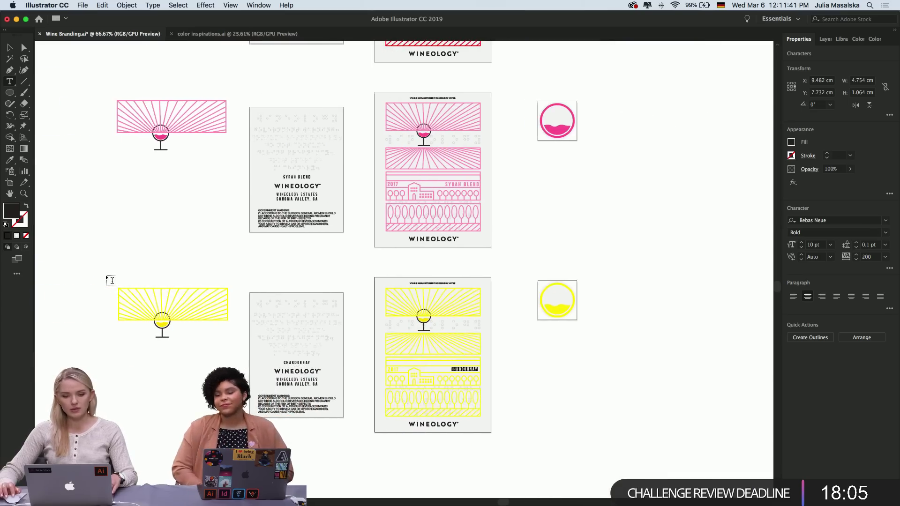
scroll(105, 275, down, 3)
scroll(106, 275, left, 5)
scroll(105, 275, up, 2)
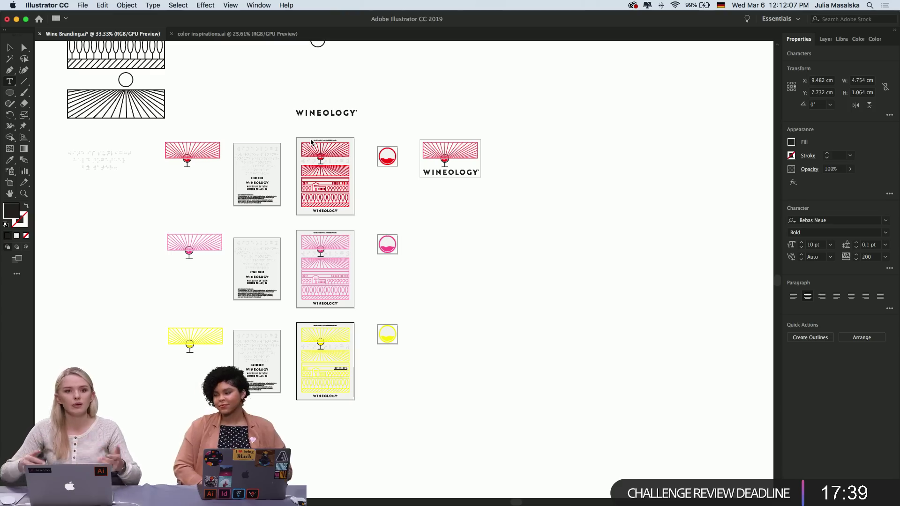
Recolor the CHARDONNAY text on the front label with the yellow sampled from the label's line art
scroll(310, 149, up, 8)
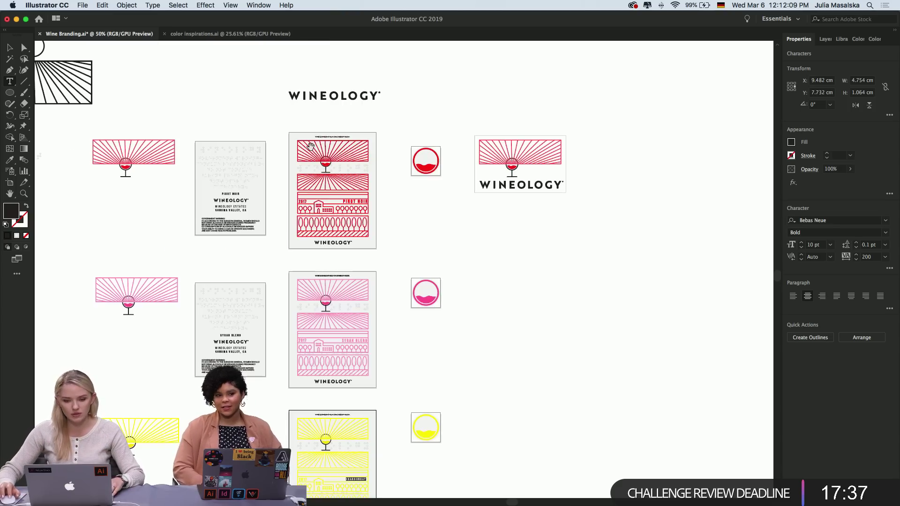
scroll(314, 151, down, 10)
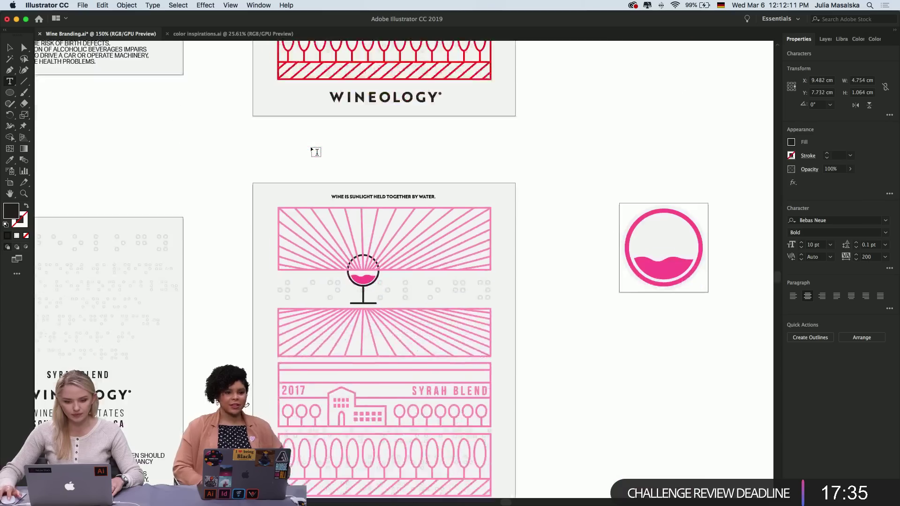
scroll(311, 149, left, 2)
scroll(310, 149, down, 10)
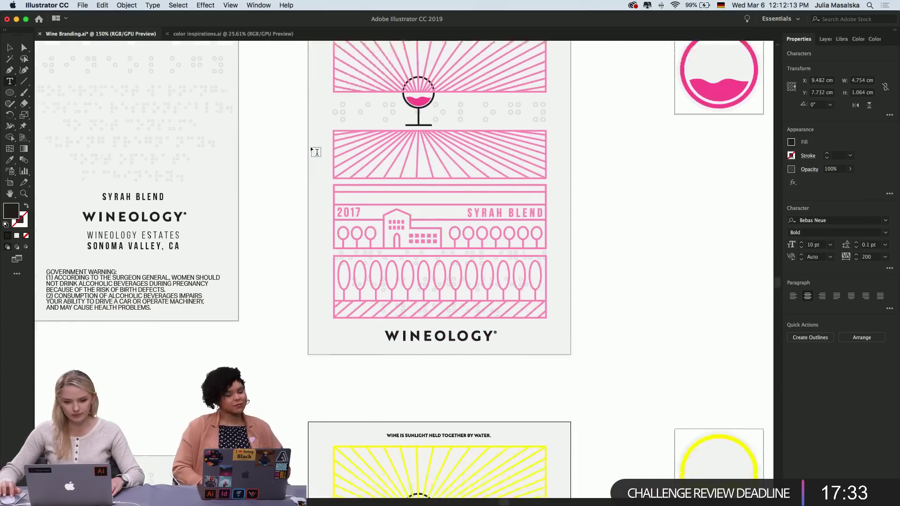
scroll(310, 149, left, 1)
scroll(514, 295, up, 6)
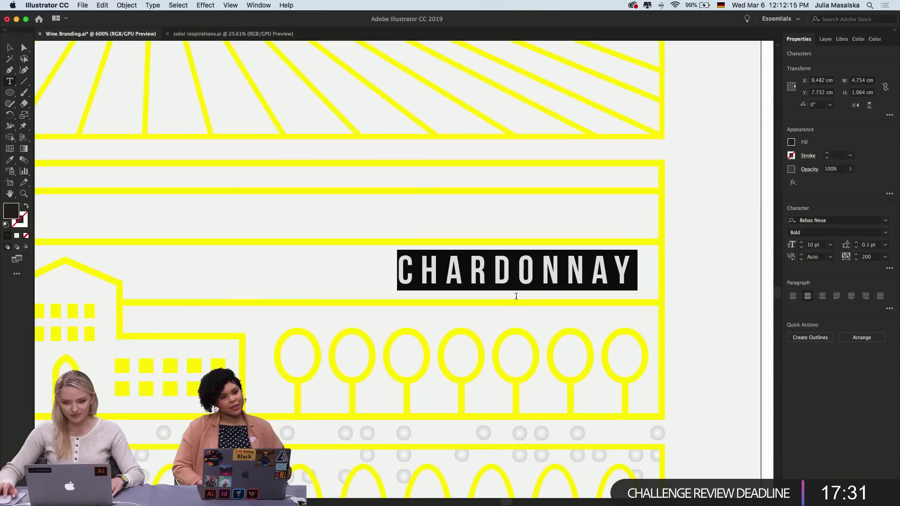
click(9, 160)
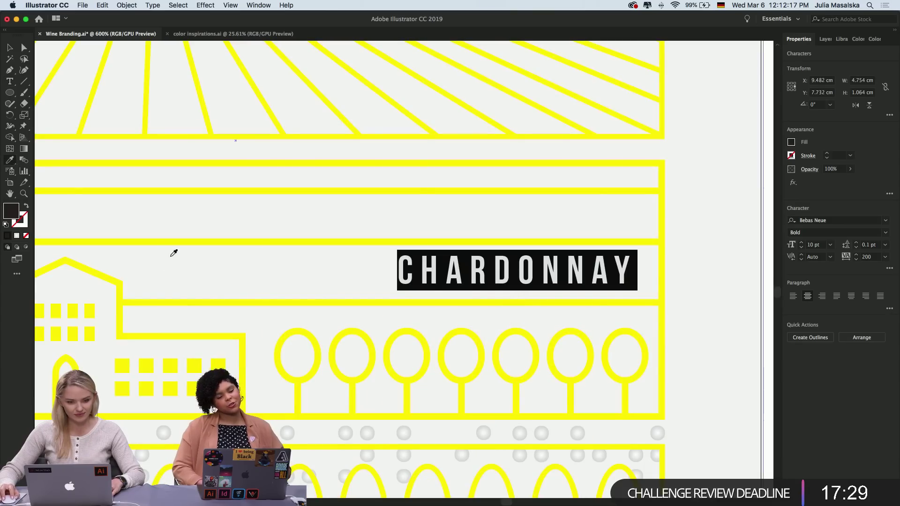
click(172, 241)
click(10, 47)
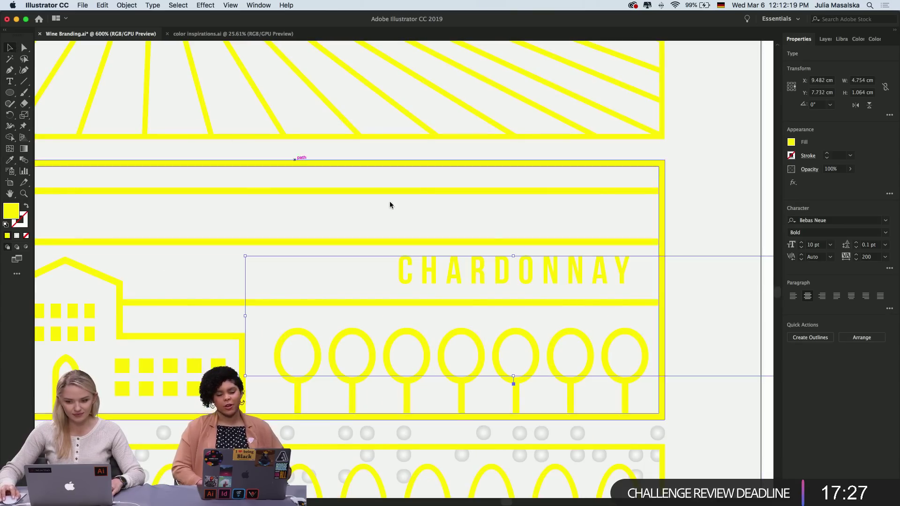
Convert the yellow CHARDONNAY text to outlines and enlarge it proportionally to about 2.46 cm wide
right_click(597, 278)
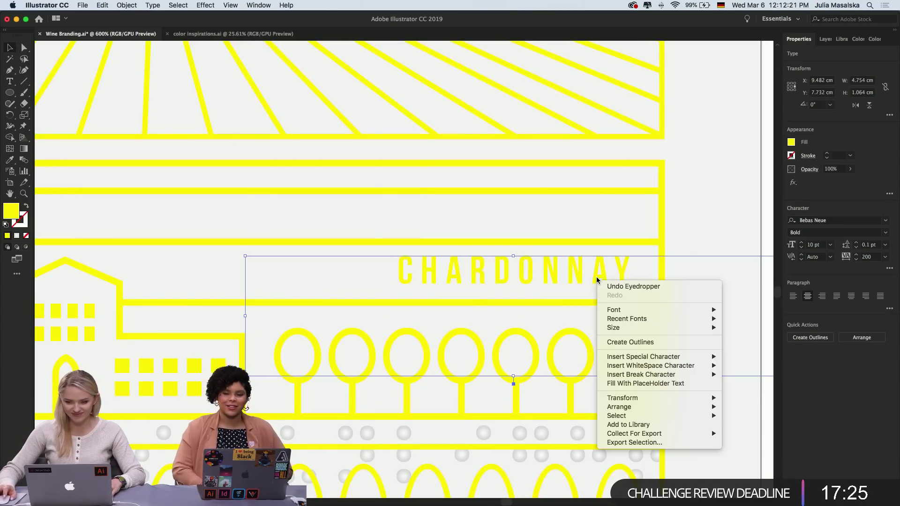
click(623, 342)
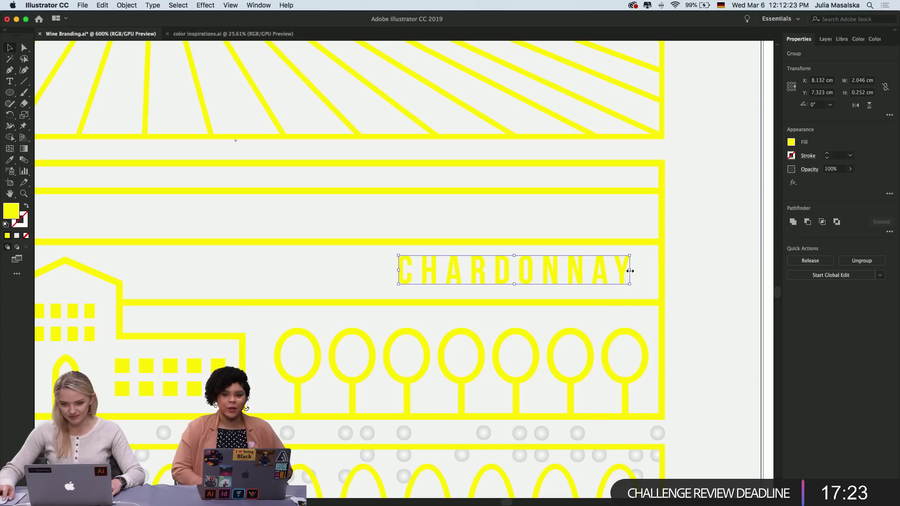
drag(631, 270, 650, 271)
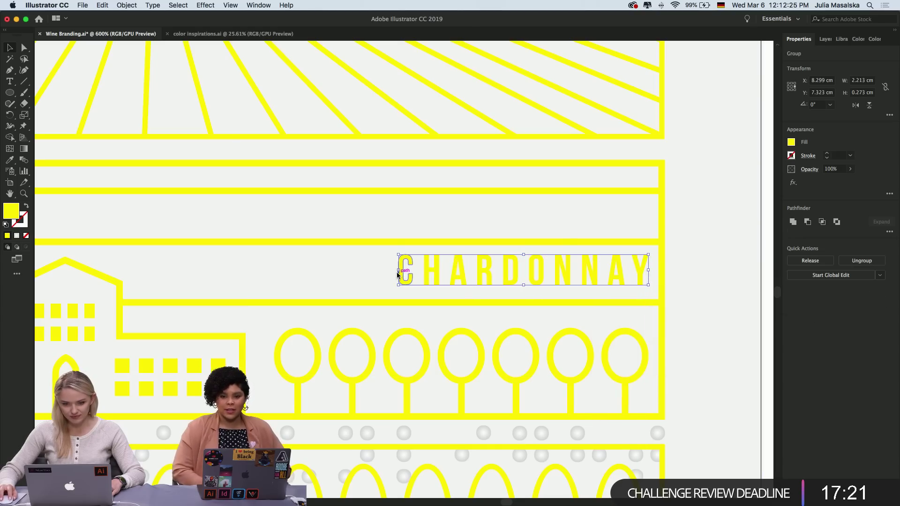
drag(398, 270, 374, 270)
Center the outlined CHARDONNAY lettering vertically between the panel's horizontal lines and clear the selection
key(Down)
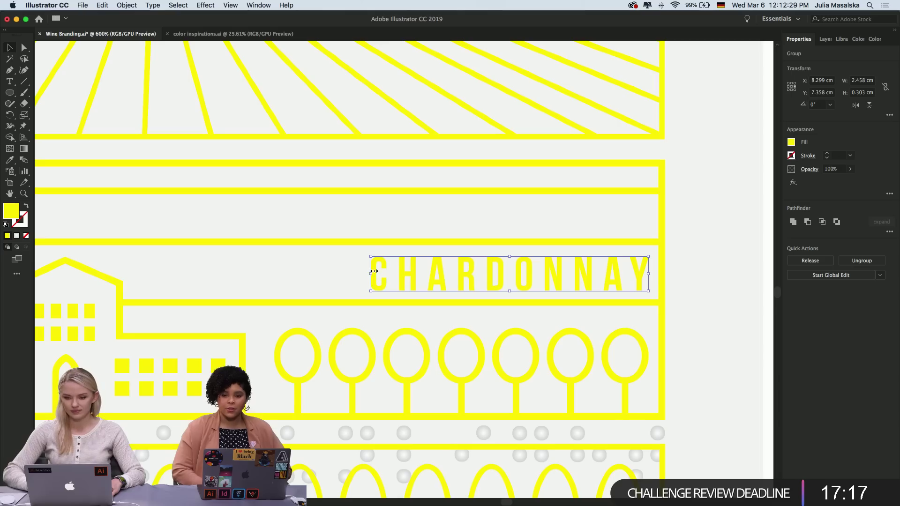
drag(469, 275, 475, 274)
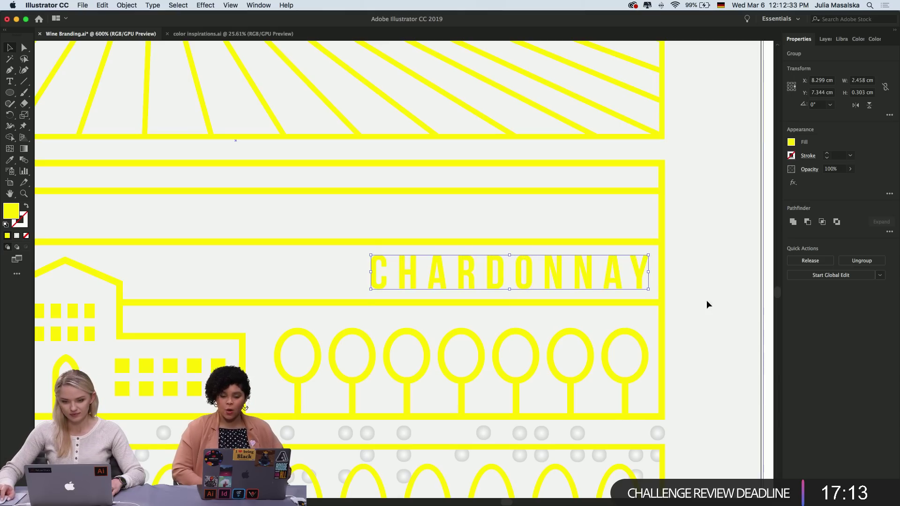
click(681, 310)
key(super+minus)
key(super+minus)
key(super+minus)
scroll(679, 308, right, 2)
scroll(680, 308, down, 1)
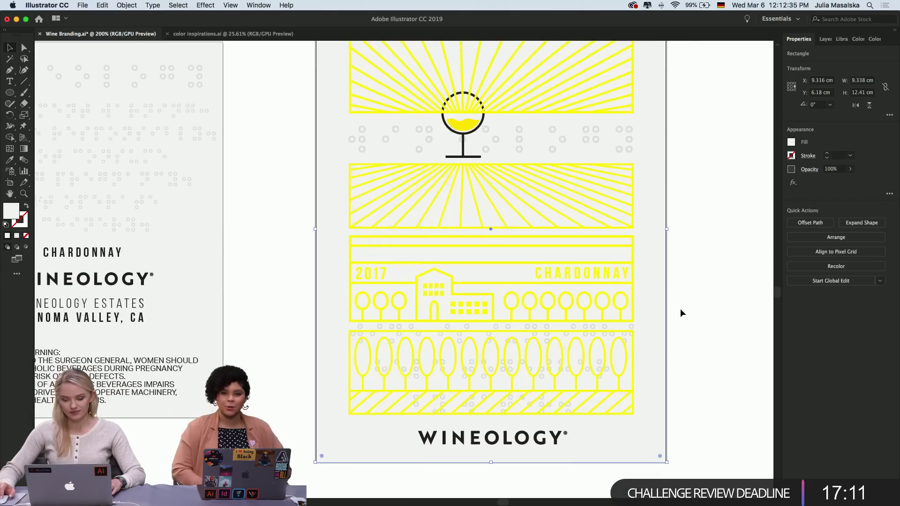
key(super+minus)
click(700, 308)
Review the Pinot Noir, Syrah Blend and Chardonnay label sets together for consistency
scroll(700, 309, right, 2)
key(super+minus)
key(super+minus)
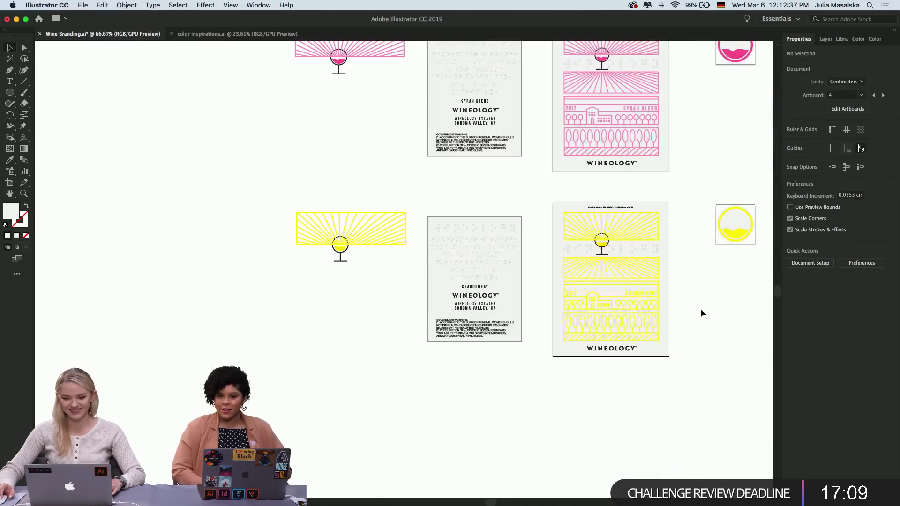
scroll(700, 308, right, 3)
scroll(700, 309, up, 2)
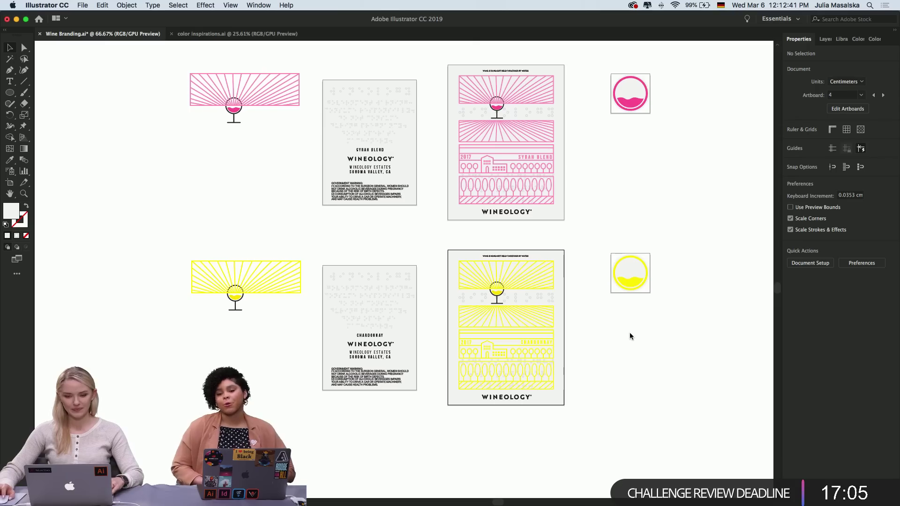
scroll(629, 333, up, 5)
scroll(629, 336, up, 1)
scroll(629, 336, down, 2)
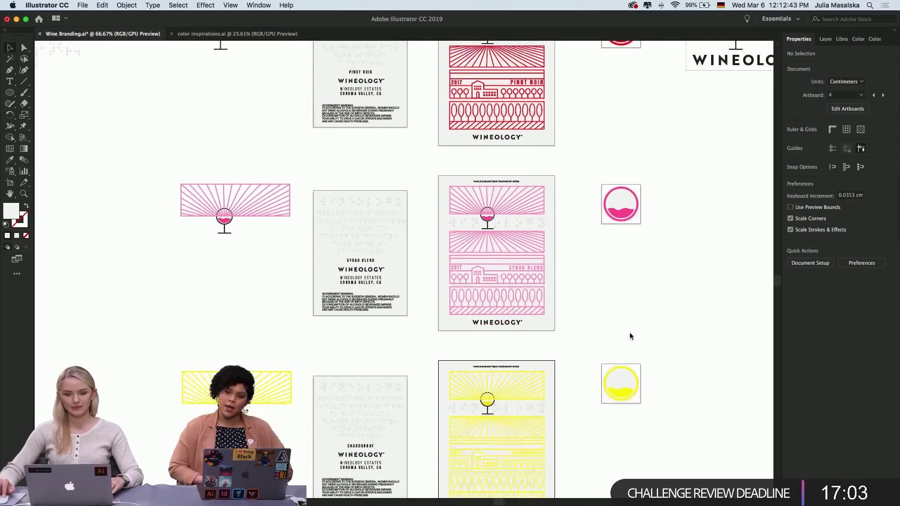
key(super+minus)
key(super+minus)
scroll(631, 337, right, 1)
key(super+plus)
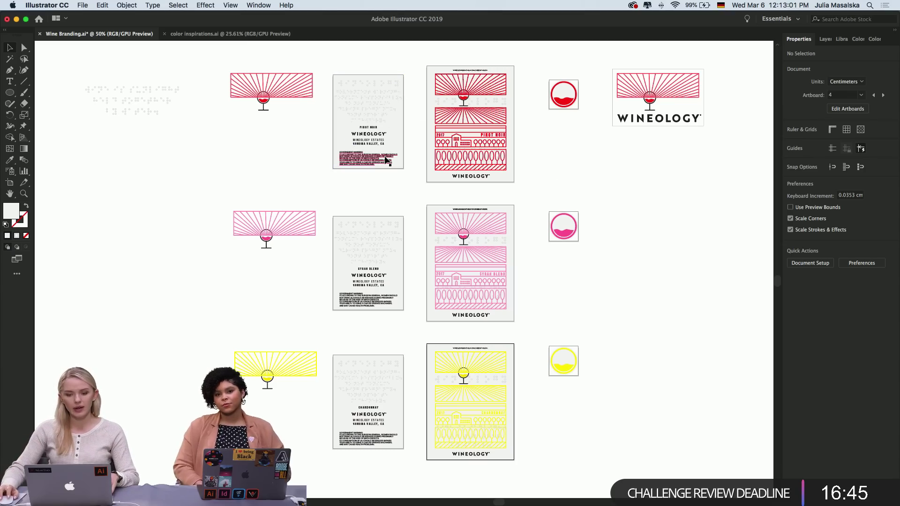
Inspect the Pinot Noir back label, the Wineology logo design and the pink circular wine design
scroll(386, 161, up, 5)
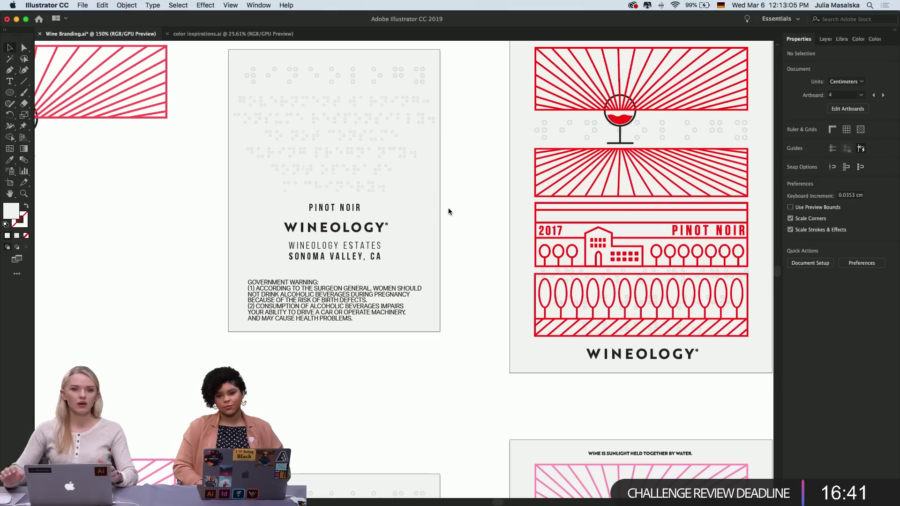
scroll(448, 212, down, 5)
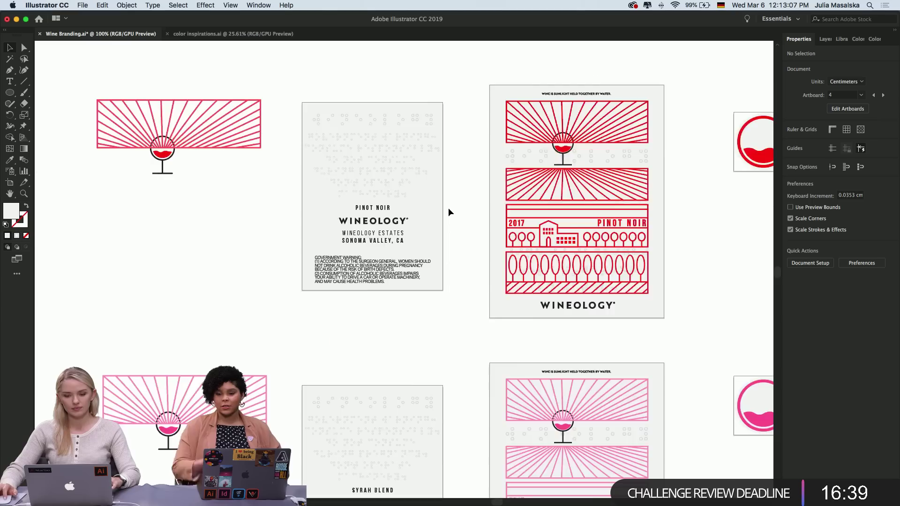
scroll(448, 213, right, 5)
scroll(448, 213, up, 2)
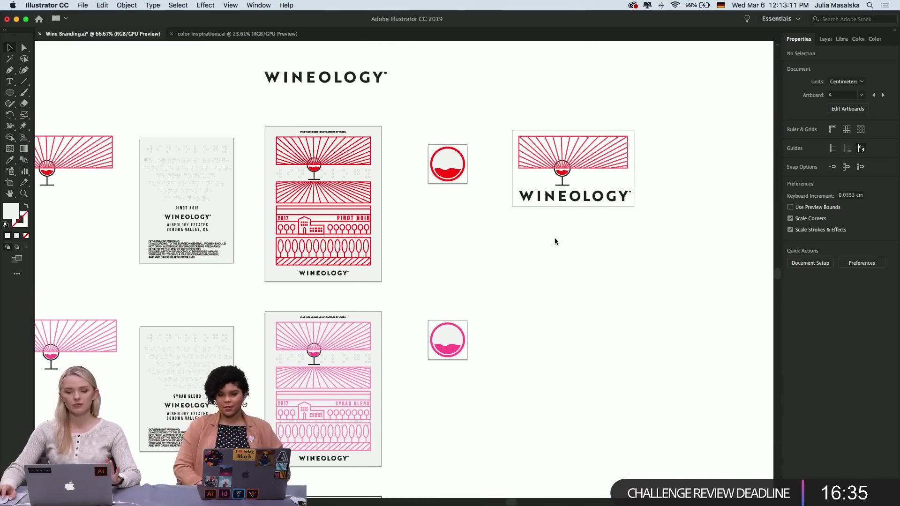
scroll(554, 242, down, 3)
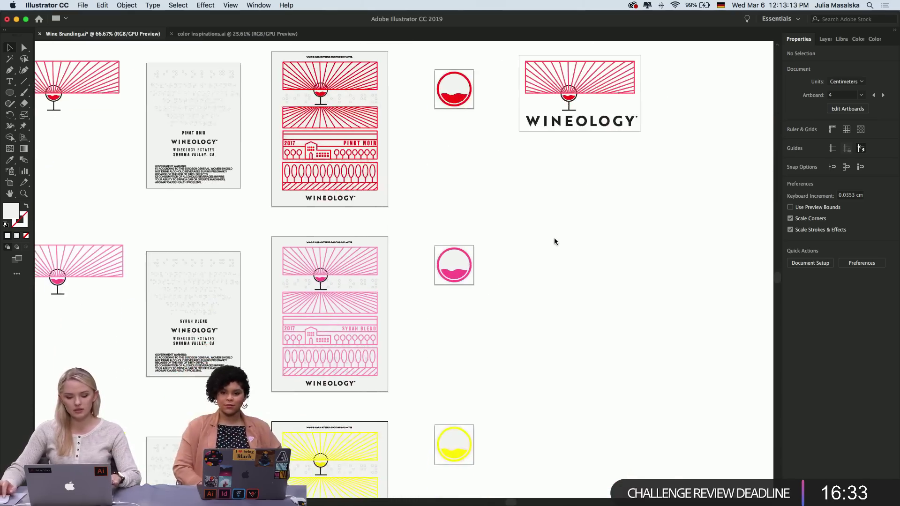
scroll(554, 242, down, 2)
scroll(555, 242, down, 3)
scroll(554, 242, up, 2)
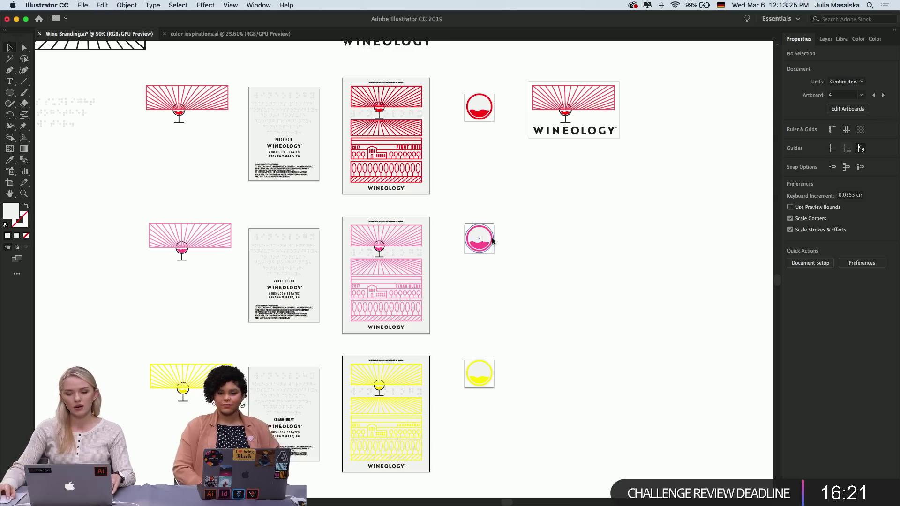
scroll(511, 238, up, 3)
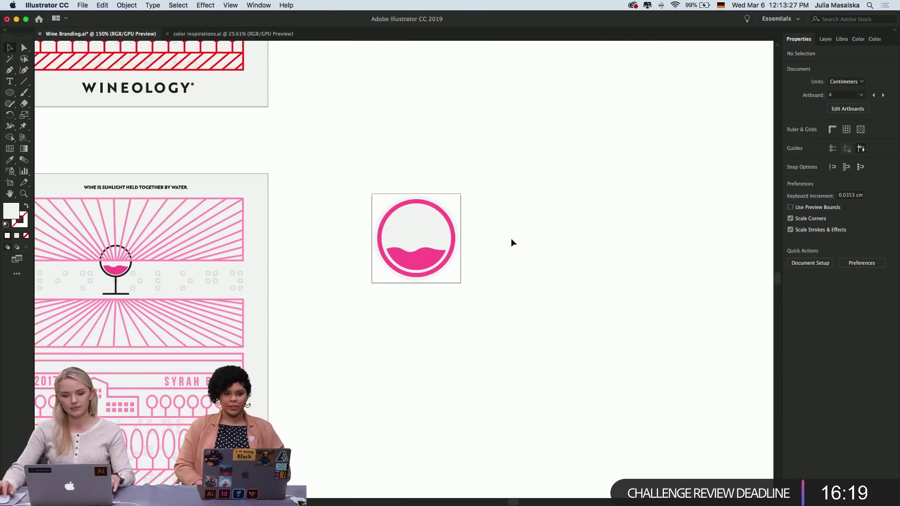
scroll(511, 238, left, 3)
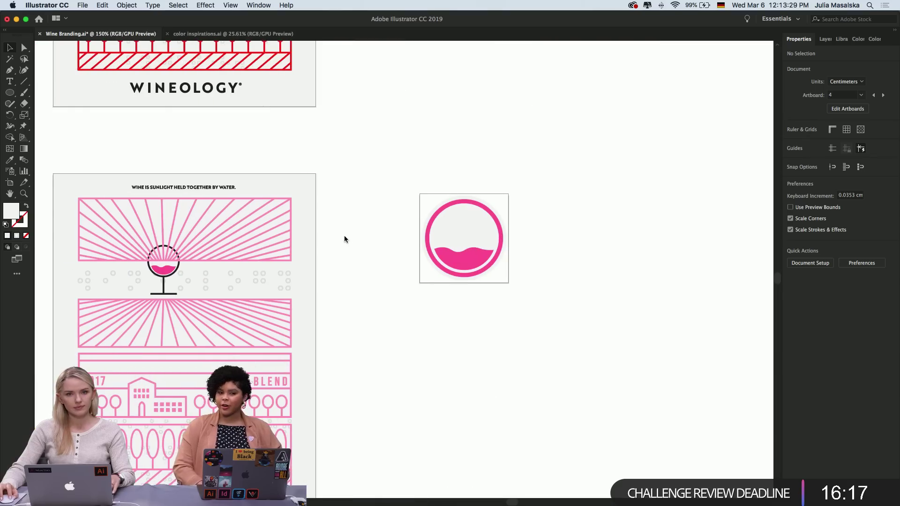
Compare the Pinot Noir, Syrah Blend and Chardonnay label sets, including their circular wine designs and the Wineology logo
scroll(344, 235, down, 3)
scroll(344, 235, left, 5)
scroll(345, 236, up, 2)
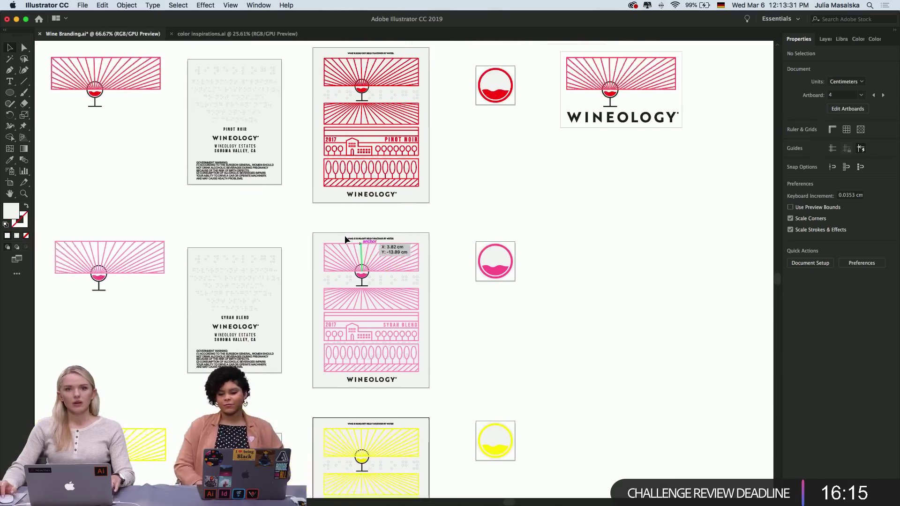
scroll(345, 236, up, 2)
scroll(344, 235, left, 2)
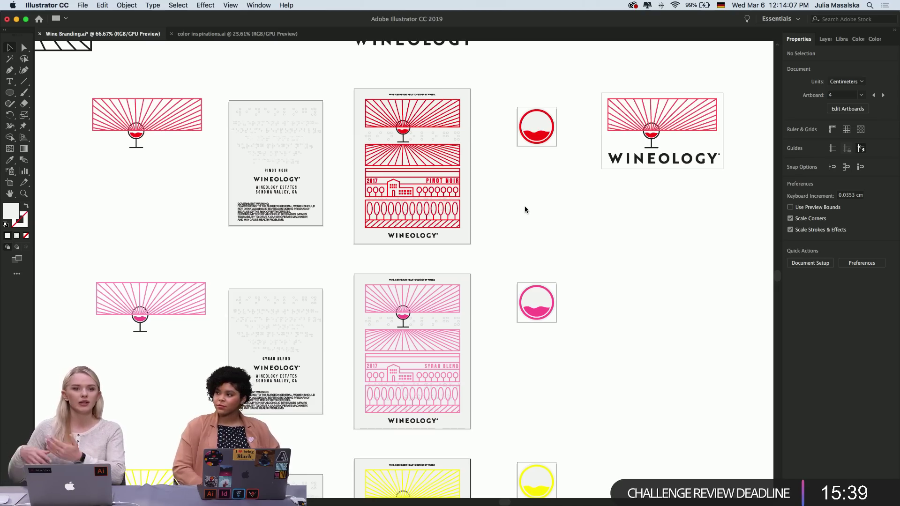
scroll(525, 208, down, 1)
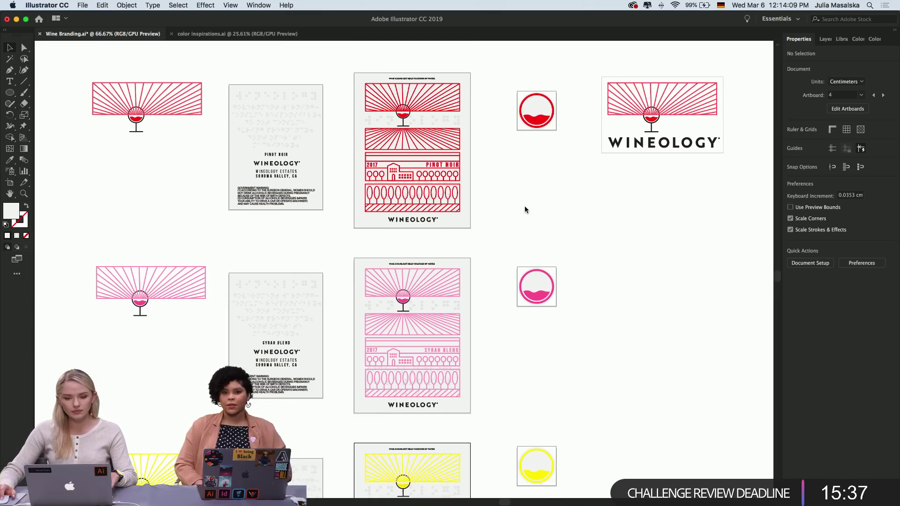
scroll(524, 209, down, 1)
scroll(500, 311, down, 1)
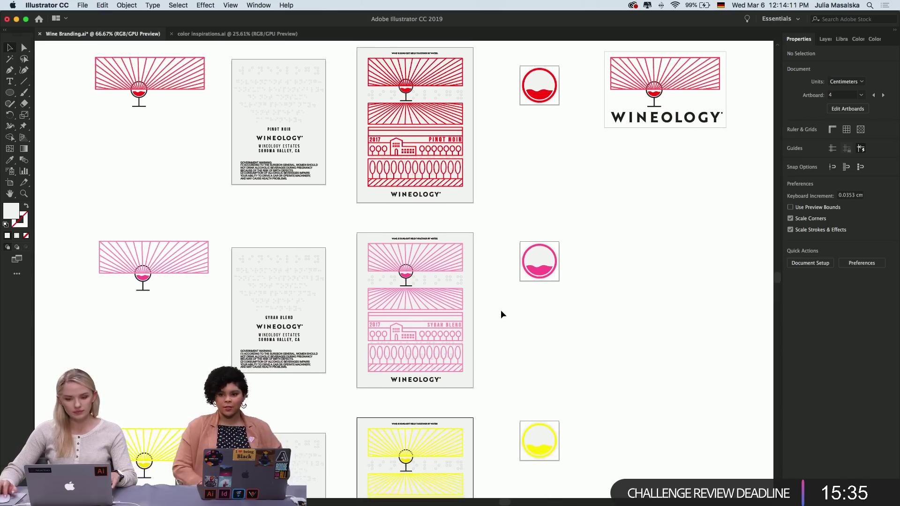
scroll(500, 311, down, 3)
scroll(570, 263, down, 2)
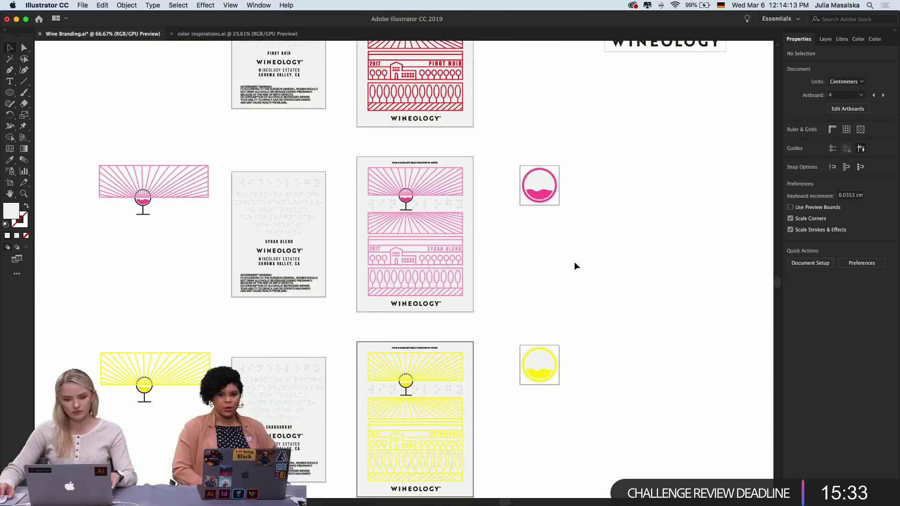
key(super+minus)
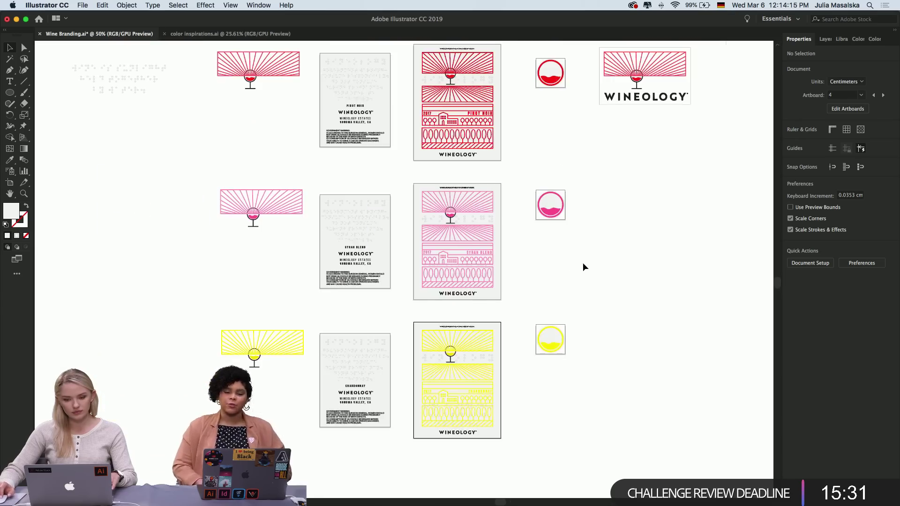
scroll(584, 266, down, 2)
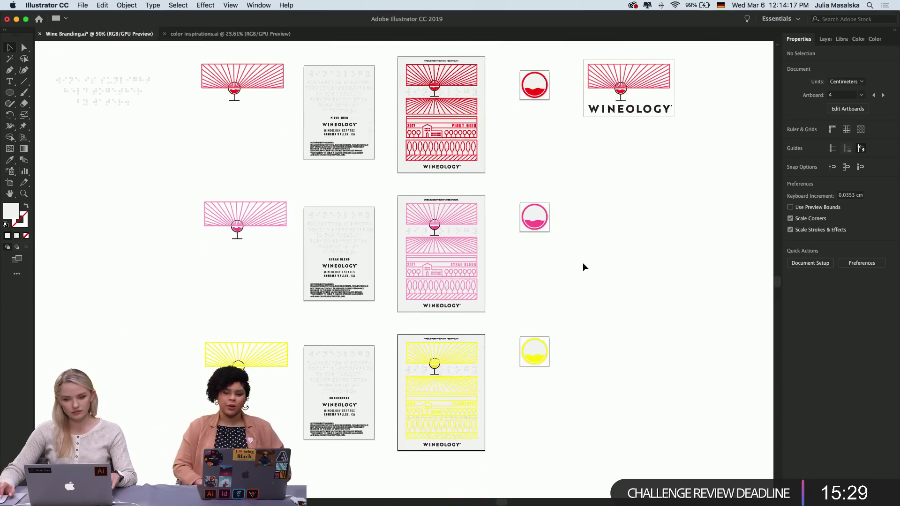
Recolor the pink ring and wine shape of the Syrah Blend circular design to black (000000)
scroll(583, 262, up, 4)
scroll(585, 249, up, 3)
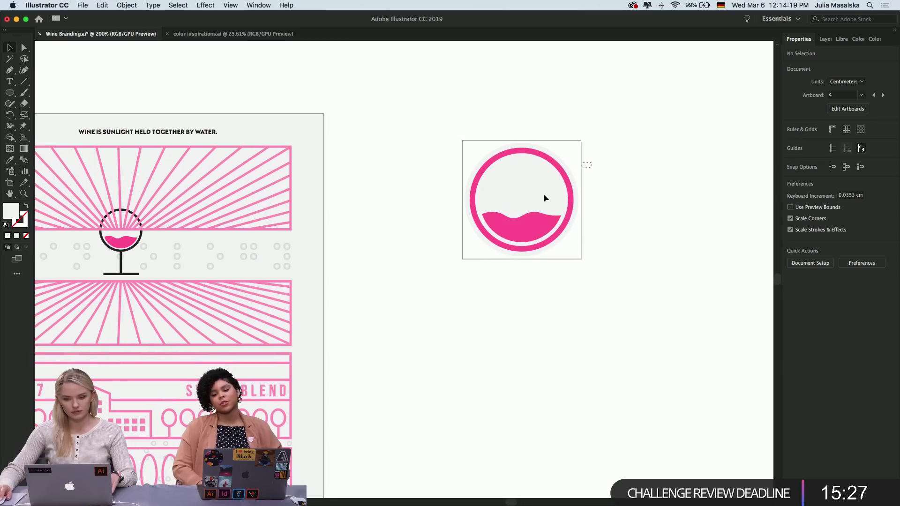
click(512, 207)
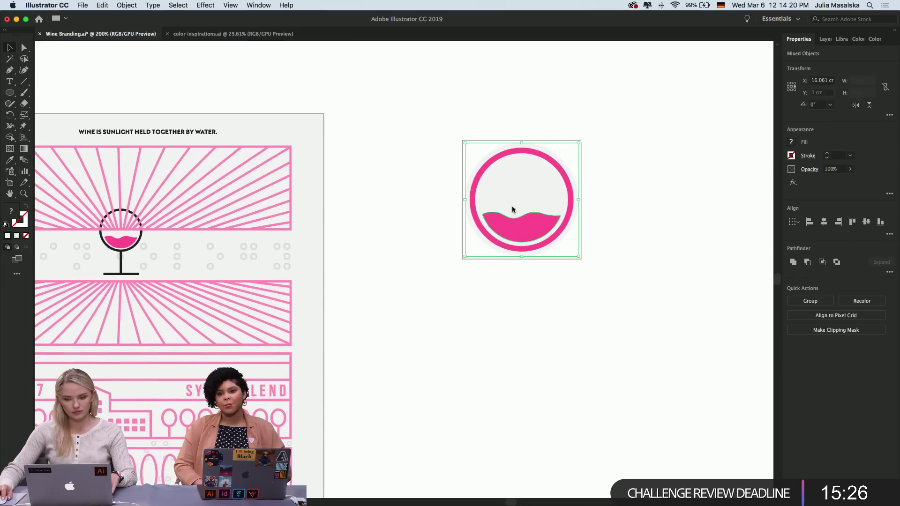
double_click(7, 213)
drag(99, 198, 1, 249)
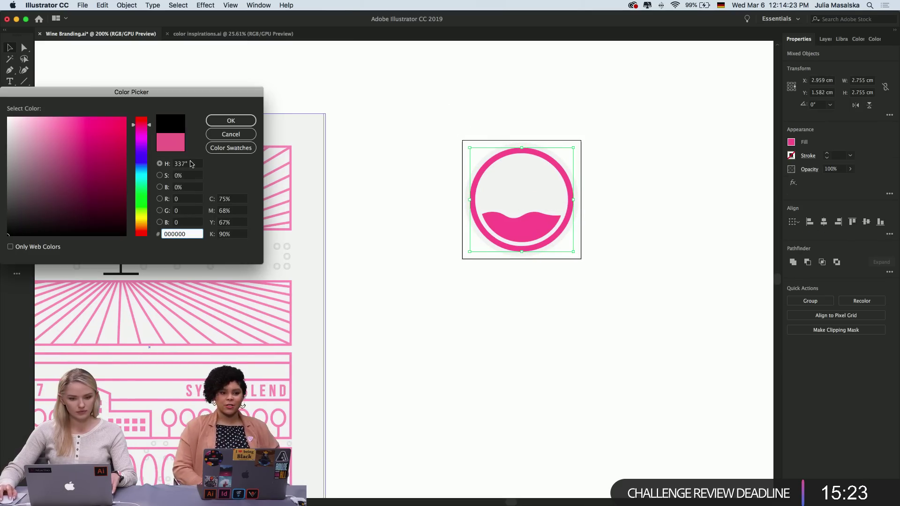
click(231, 120)
click(423, 317)
Delete the pale gray background circle behind the black Syrah Blend circular design
scroll(423, 317, down, 3)
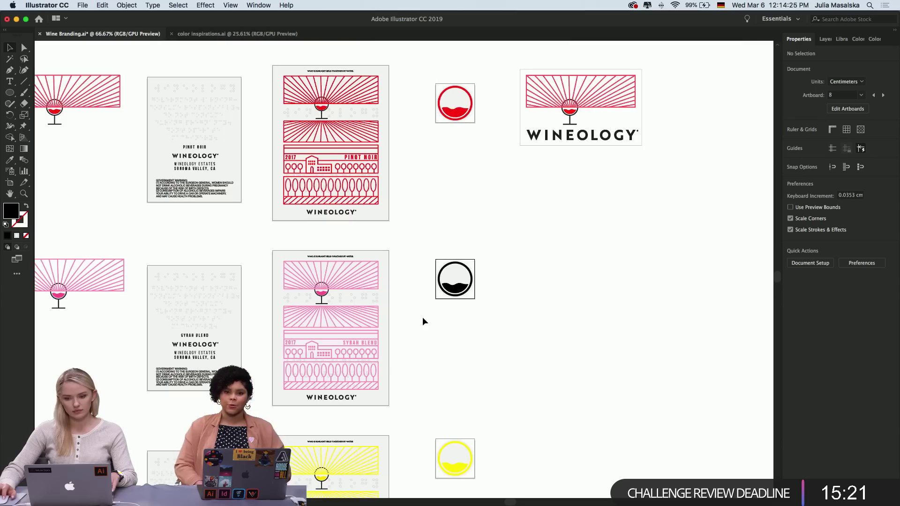
scroll(423, 317, up, 6)
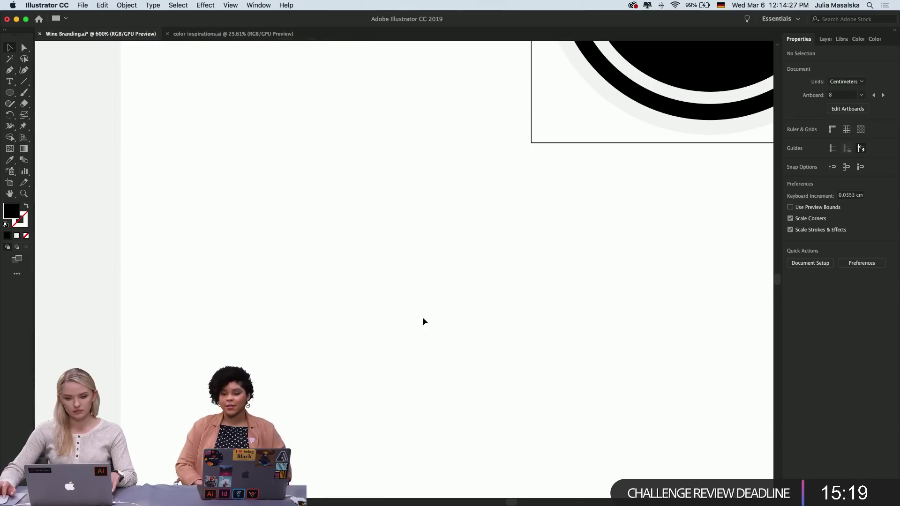
scroll(423, 317, down, 5)
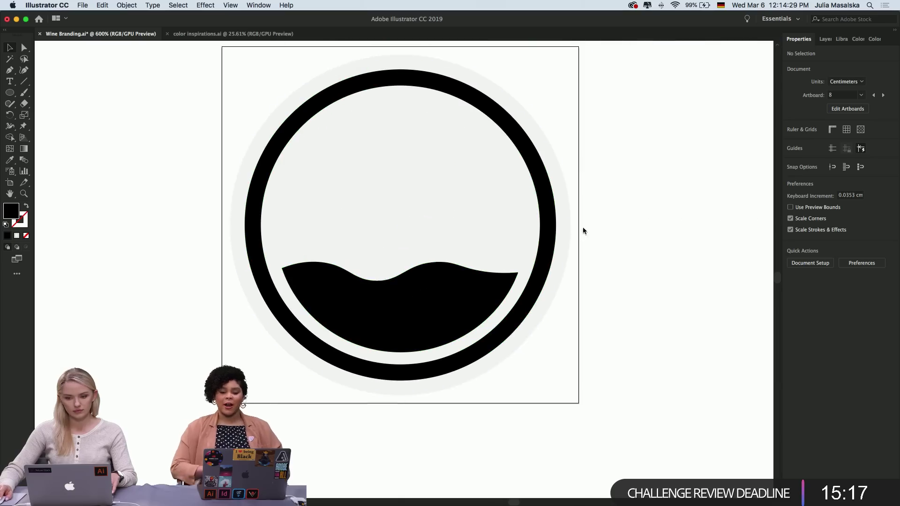
click(567, 224)
key(Delete)
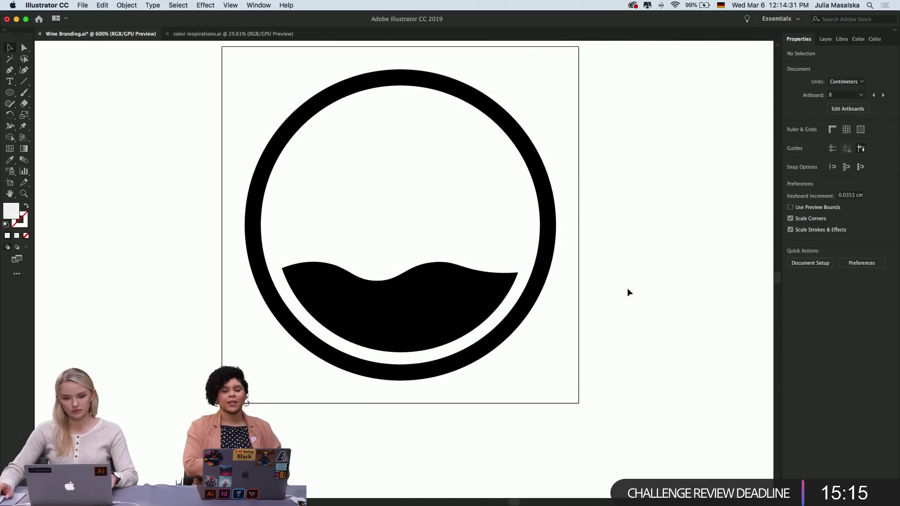
Recolor the wine shape inside the black ring with the light pink sampled from the Syrah Blend label's sun rays
scroll(627, 289, down, 1)
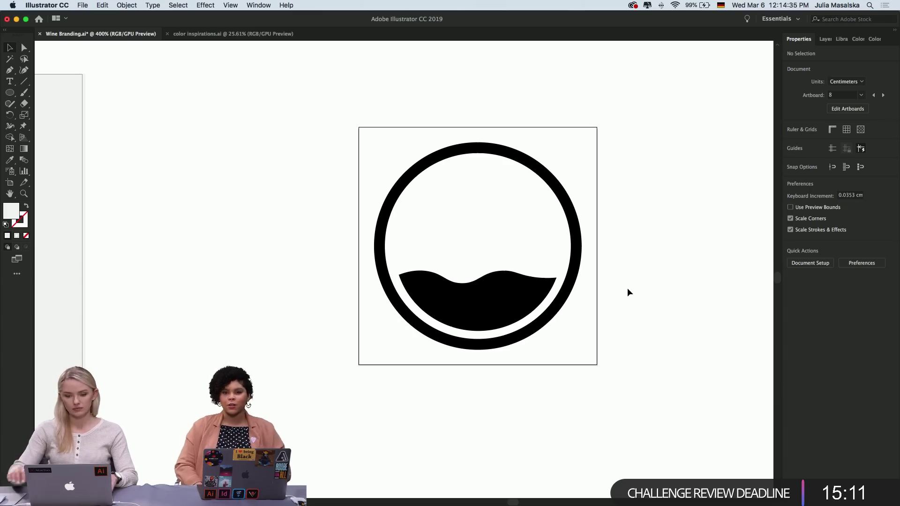
scroll(628, 292, down, 5)
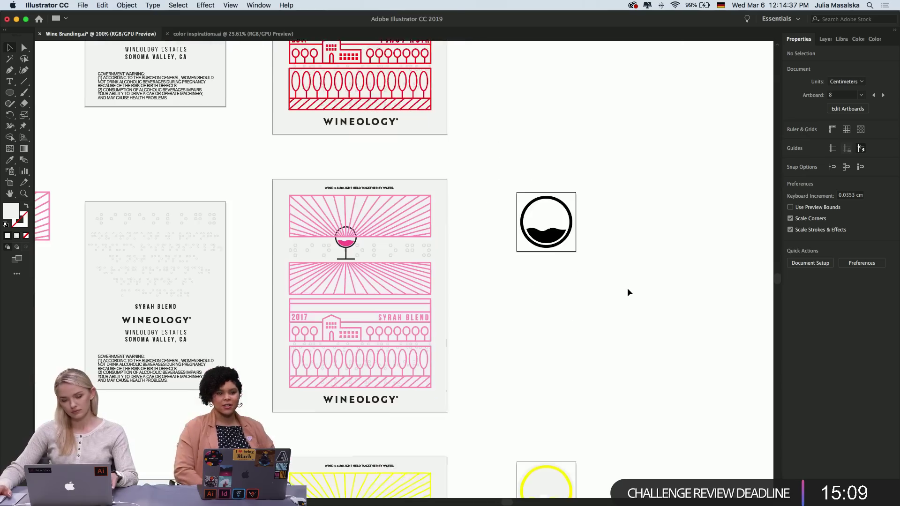
scroll(627, 291, up, 5)
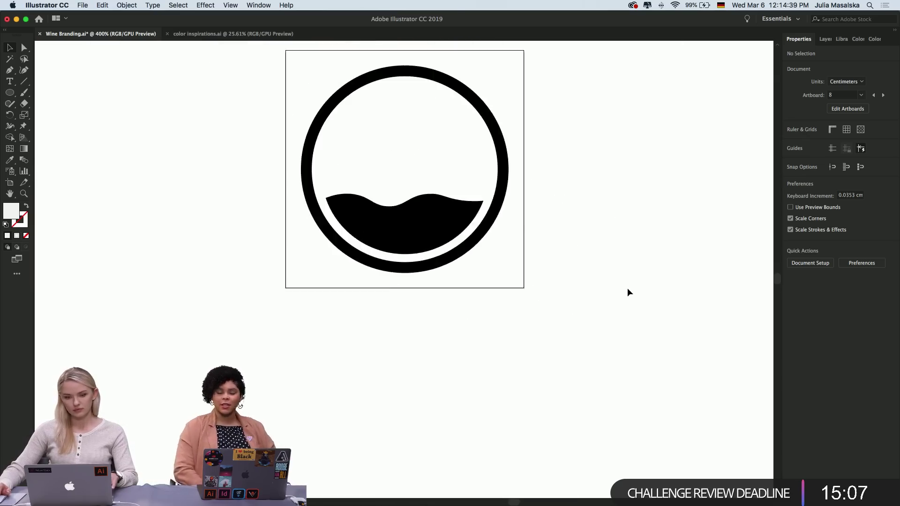
scroll(627, 288, down, 3)
click(577, 276)
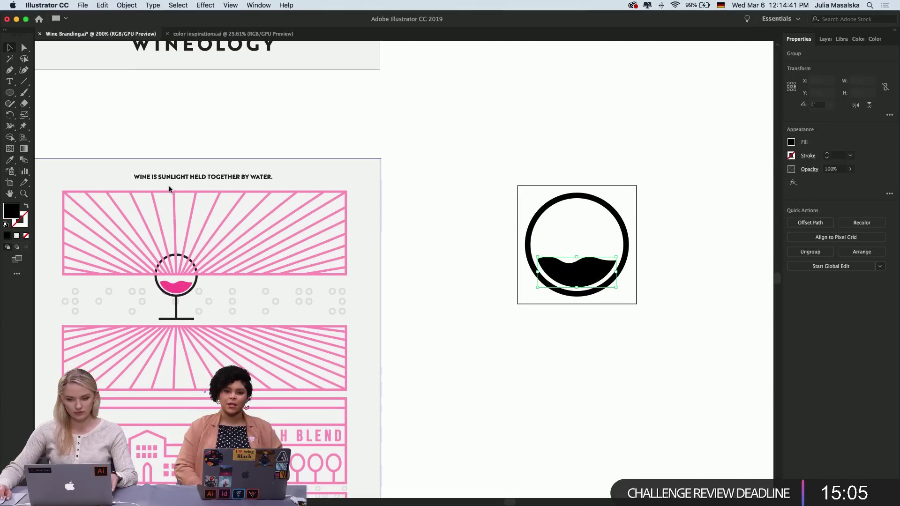
click(9, 159)
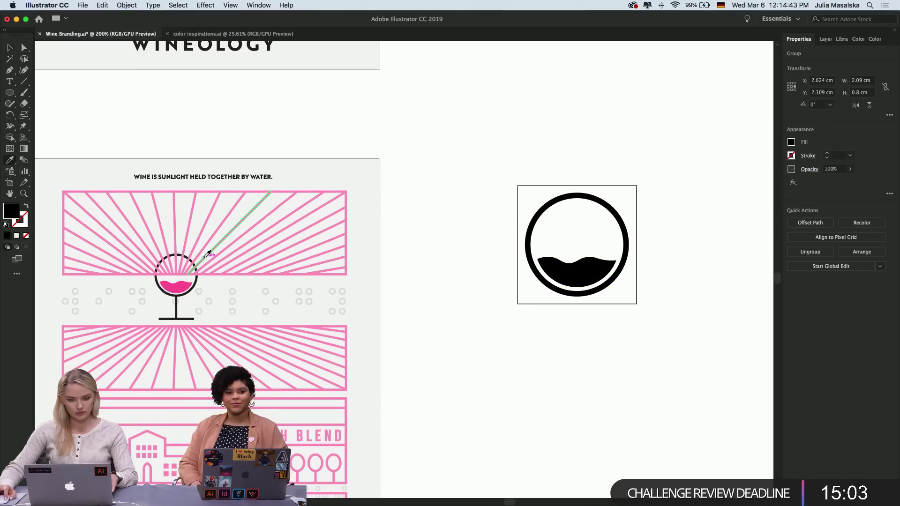
click(206, 256)
click(4, 49)
click(460, 172)
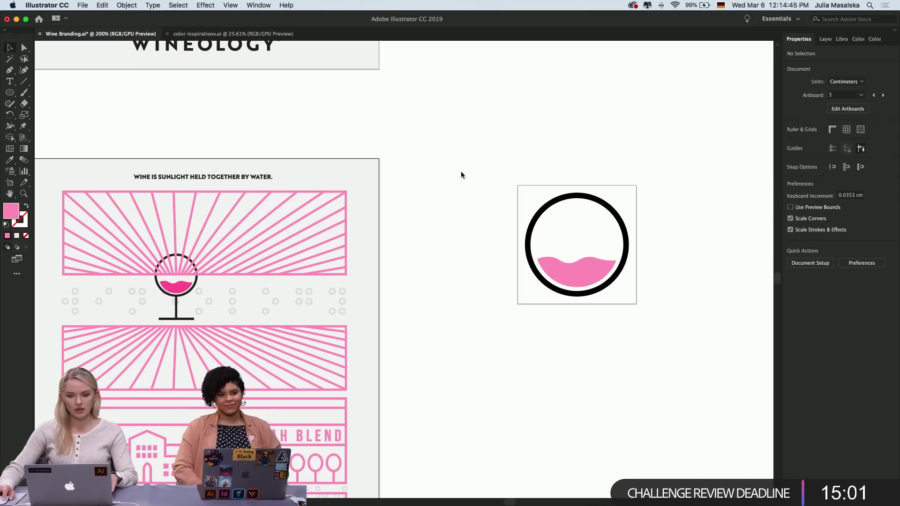
Set the yellow outer ring of the Chardonnay circular design to black (000000), leaving its wine shape yellow
scroll(462, 177, down, 2)
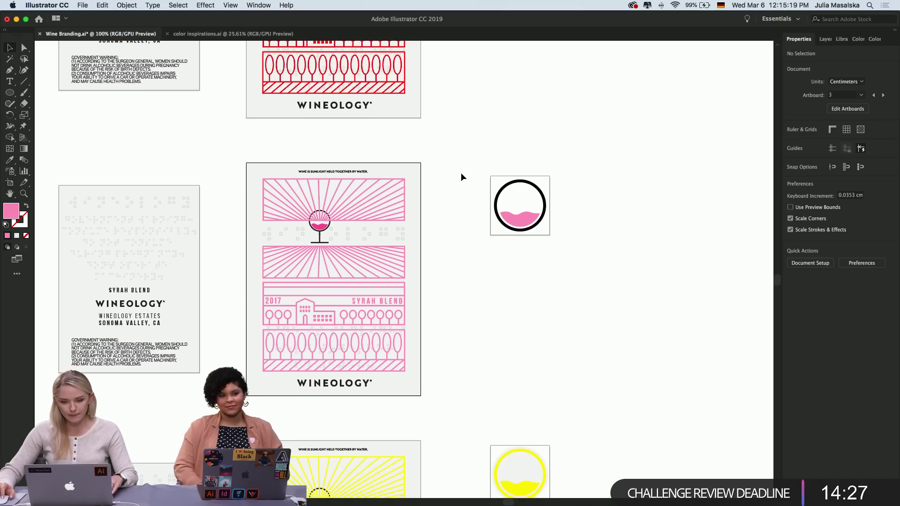
scroll(460, 172, down, 2)
scroll(460, 172, down, 2)
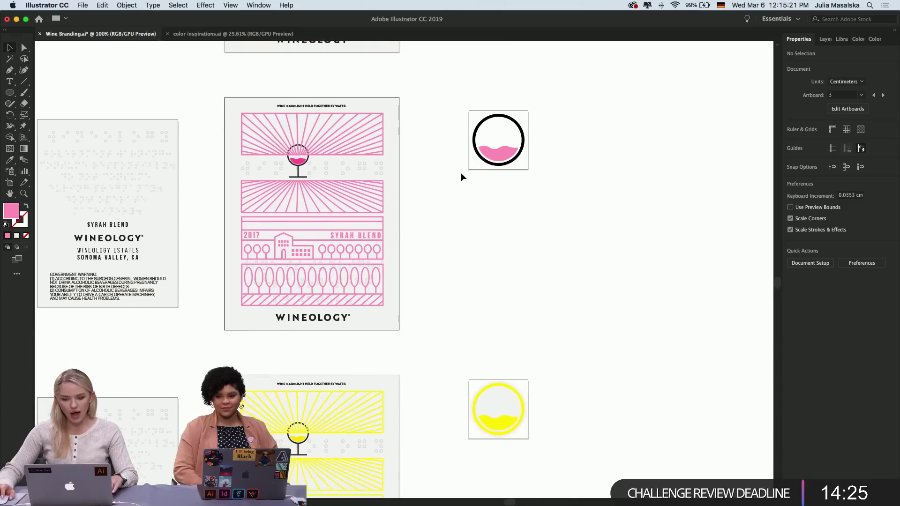
click(516, 395)
key(super+equal)
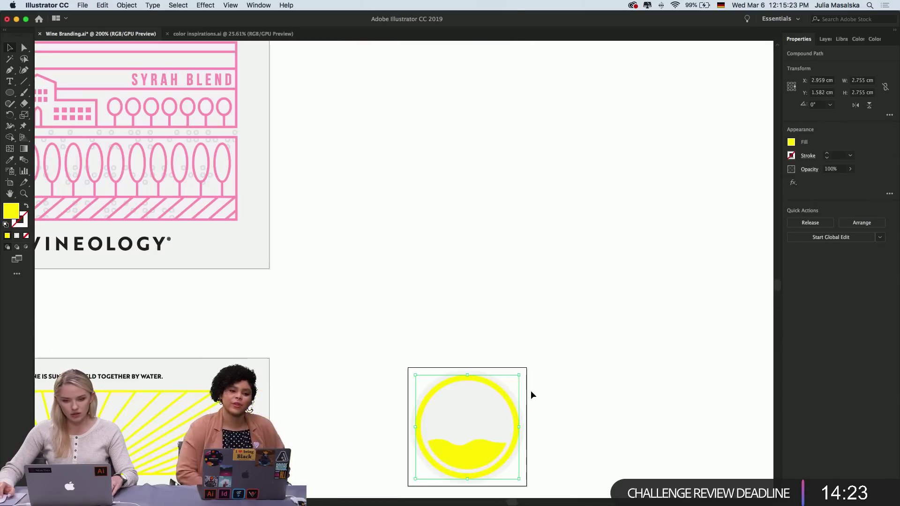
scroll(530, 390, down, 3)
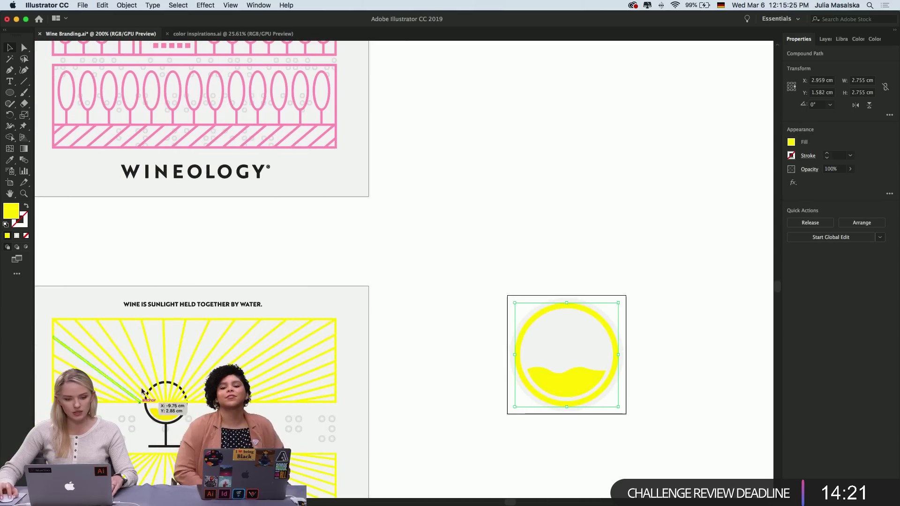
double_click(4, 211)
text(000000)
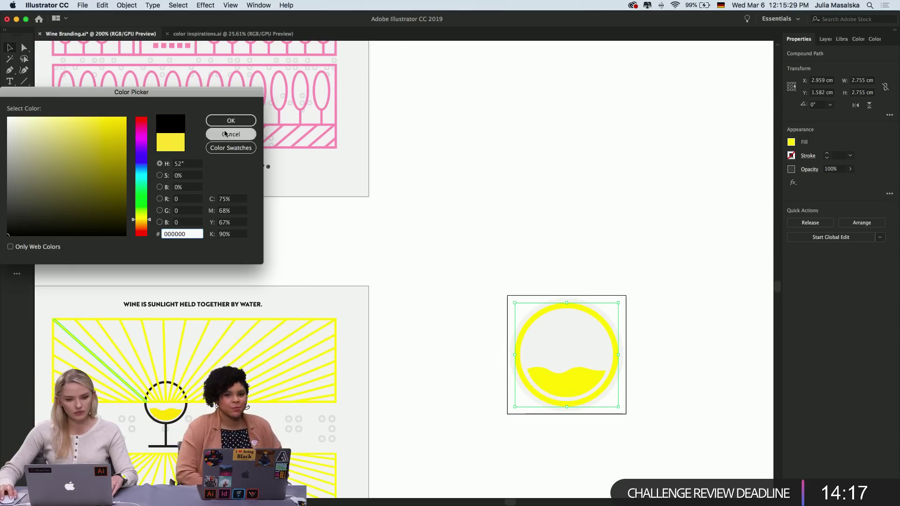
click(231, 120)
click(502, 193)
scroll(502, 193, down, 1)
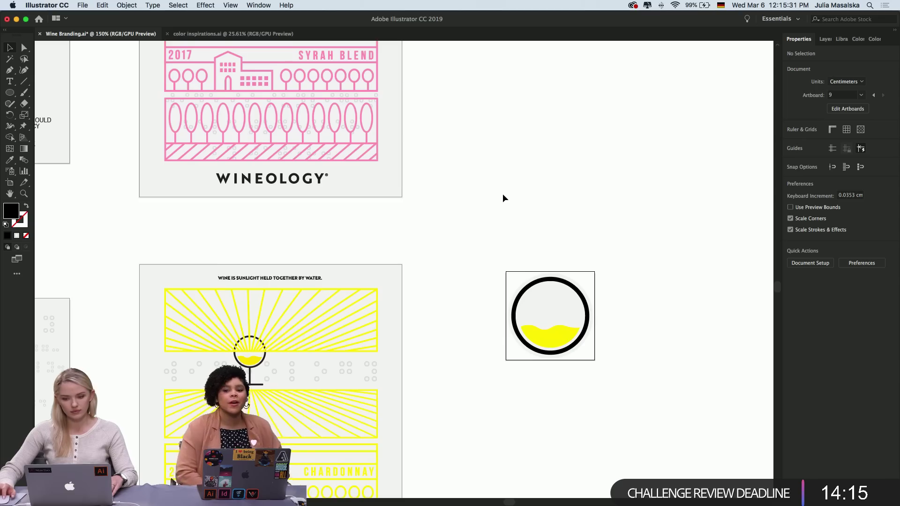
Remove the pale gray background circle from the Chardonnay circular design
click(537, 299)
click(632, 264)
scroll(633, 263, up, 1)
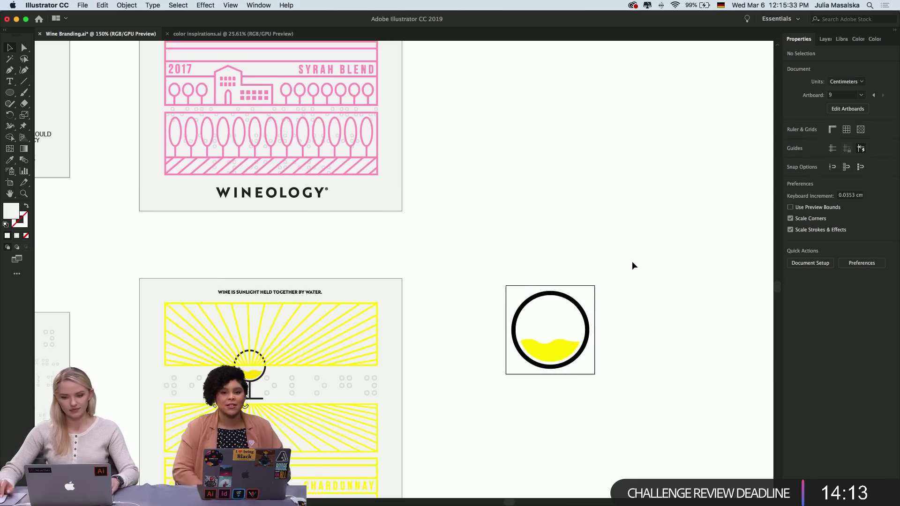
Cut the pale gray background circle from the red Pinot Noir circular design
key(super+z)
key(super+z)
key(super+z)
key(super+z)
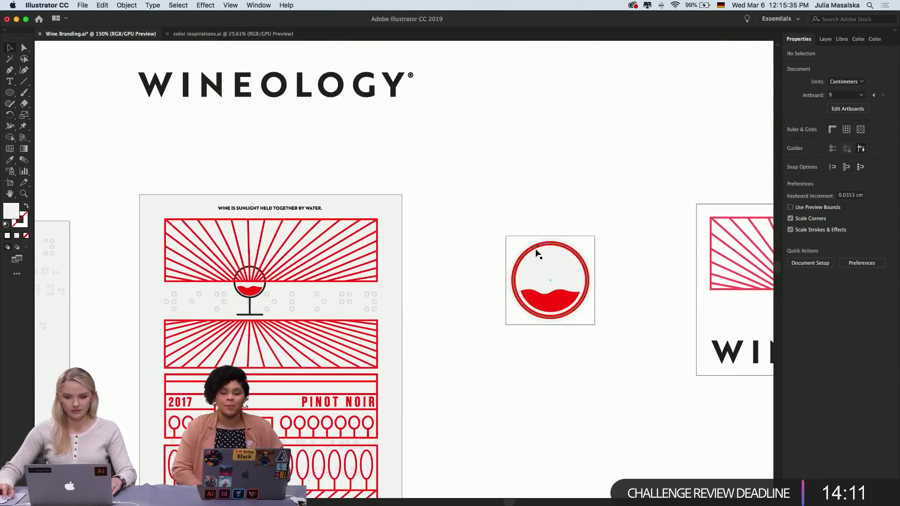
click(545, 263)
click(649, 280)
scroll(628, 271, up, 3)
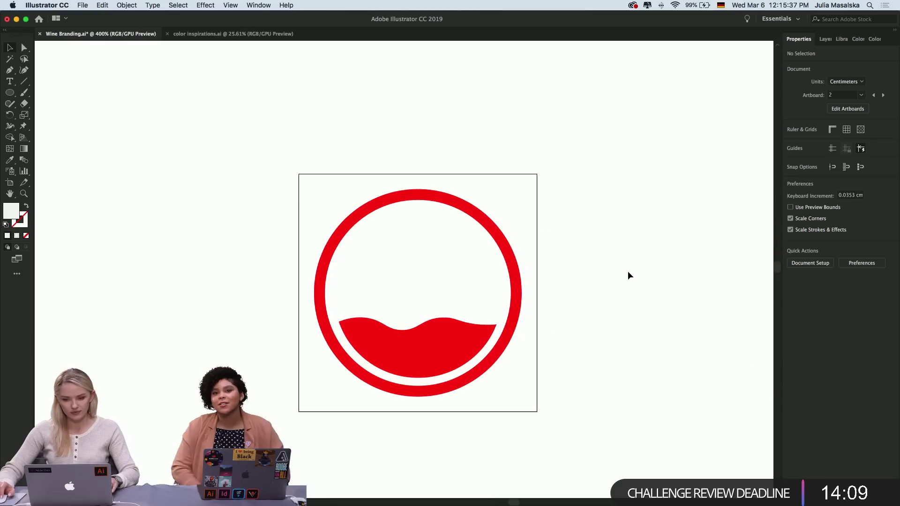
Convert the red ring's stroke in the Pinot Noir circular design to a filled outline with Outline Stroke
click(518, 272)
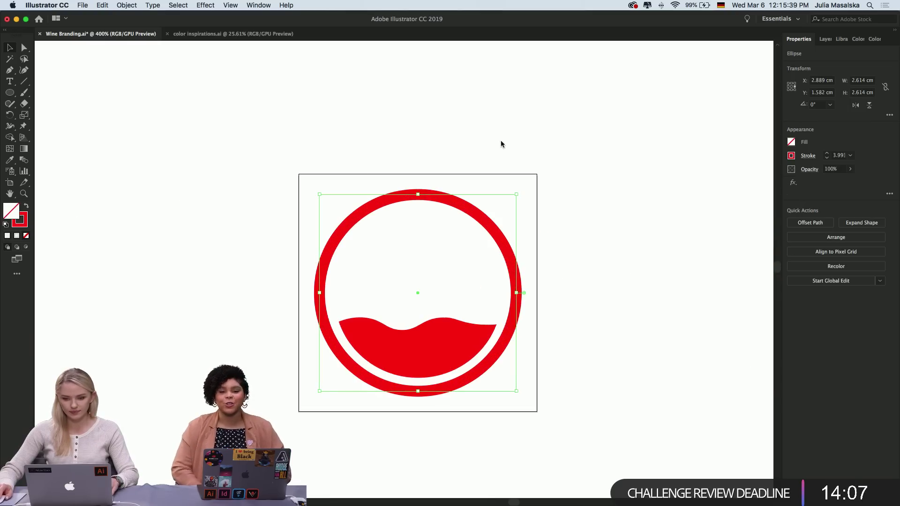
right_click(466, 210)
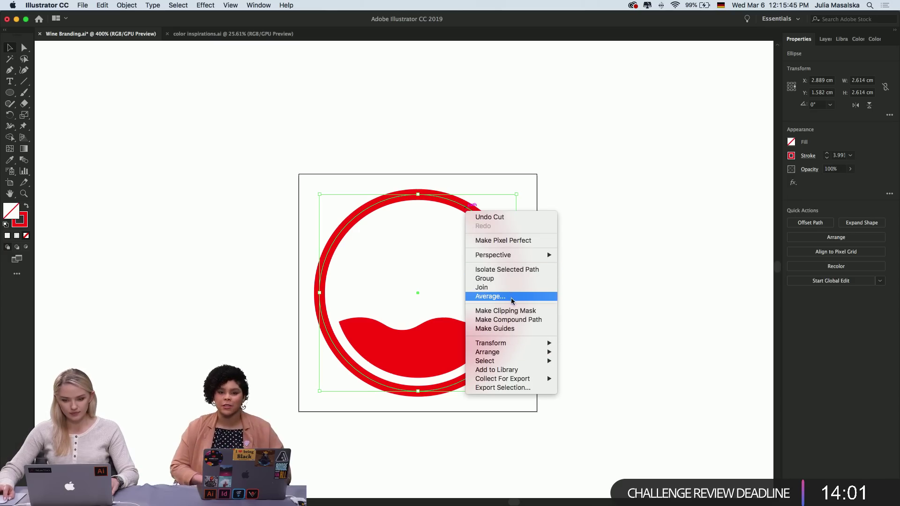
click(580, 311)
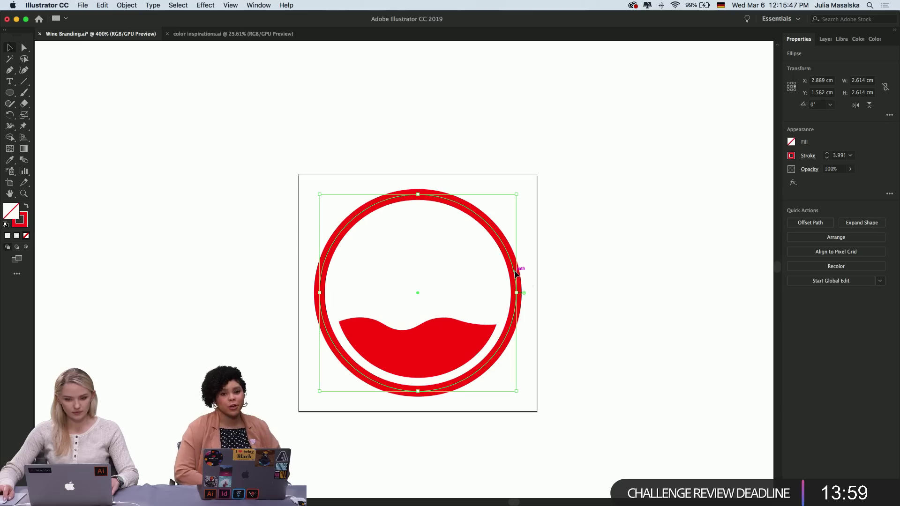
click(102, 5)
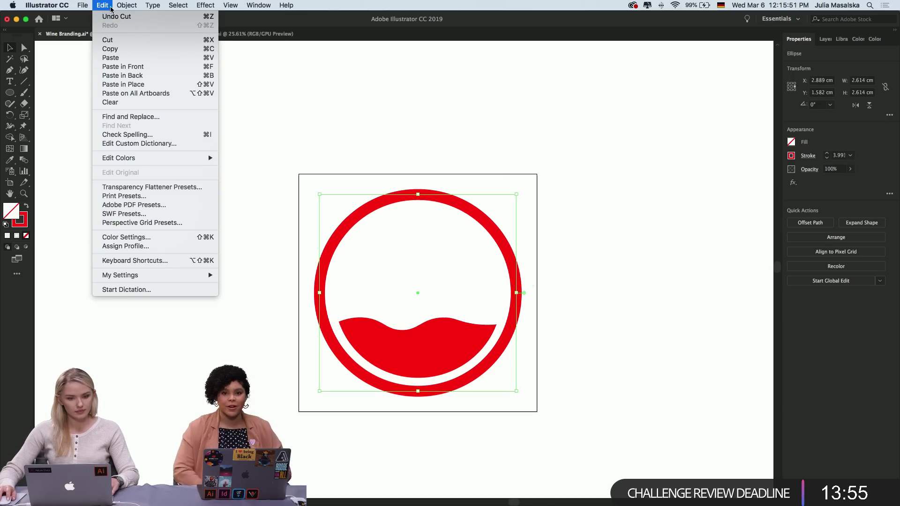
mouse_move(127, 6)
mouse_move(158, 207)
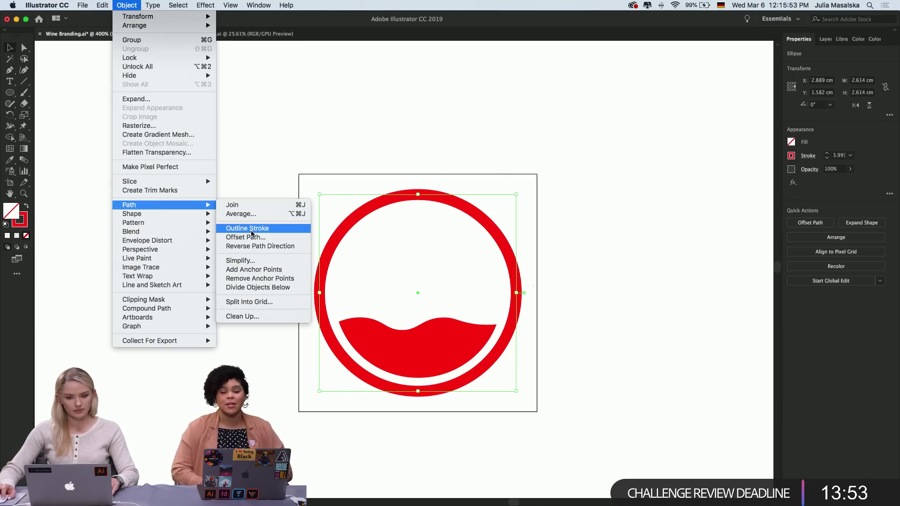
click(251, 229)
click(622, 211)
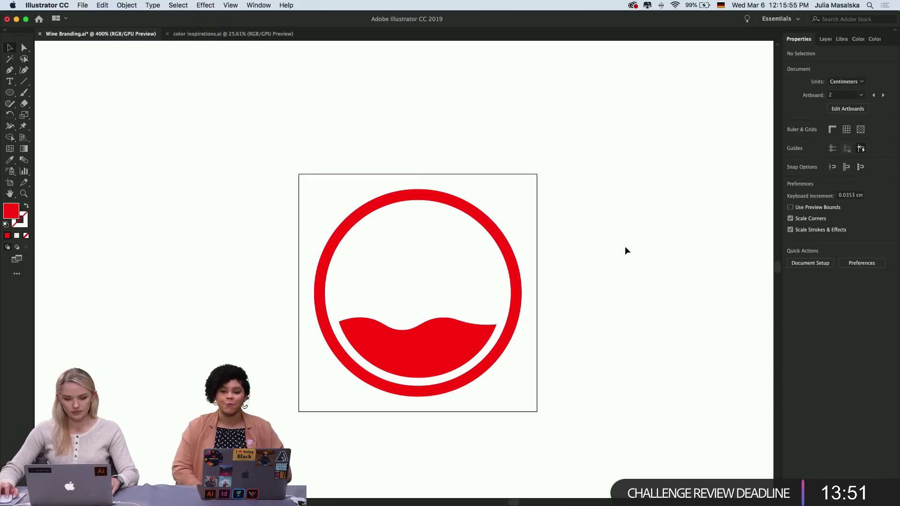
Set the fill of the red outer ring in the Pinot Noir circular design to black (000000)
click(508, 255)
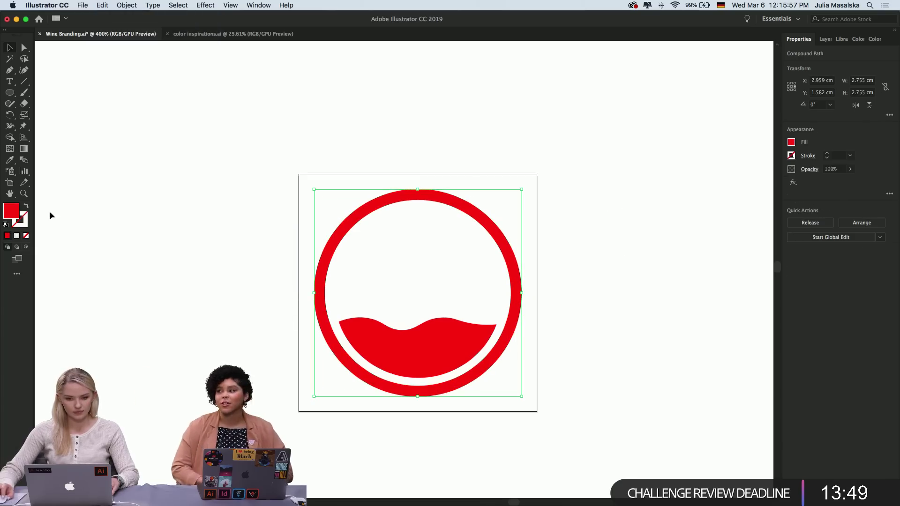
double_click(10, 211)
text(000000)
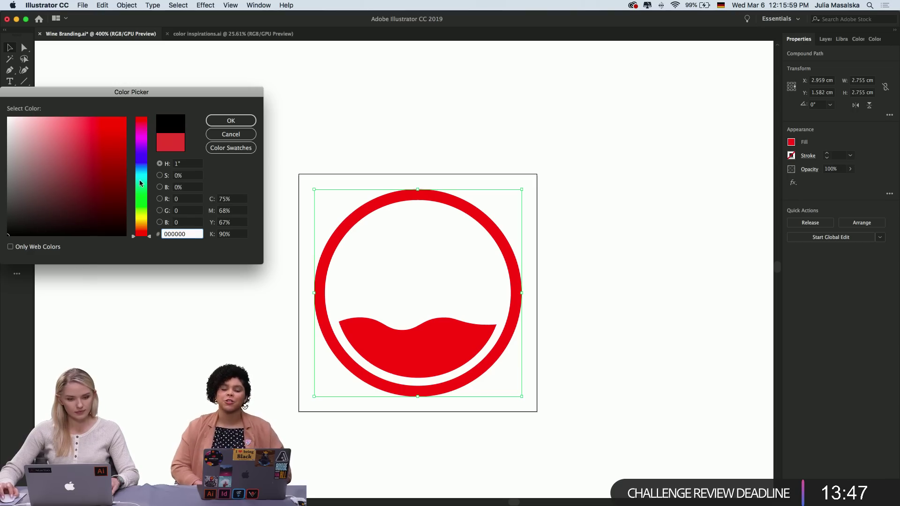
key(Return)
click(597, 238)
key(super+1)
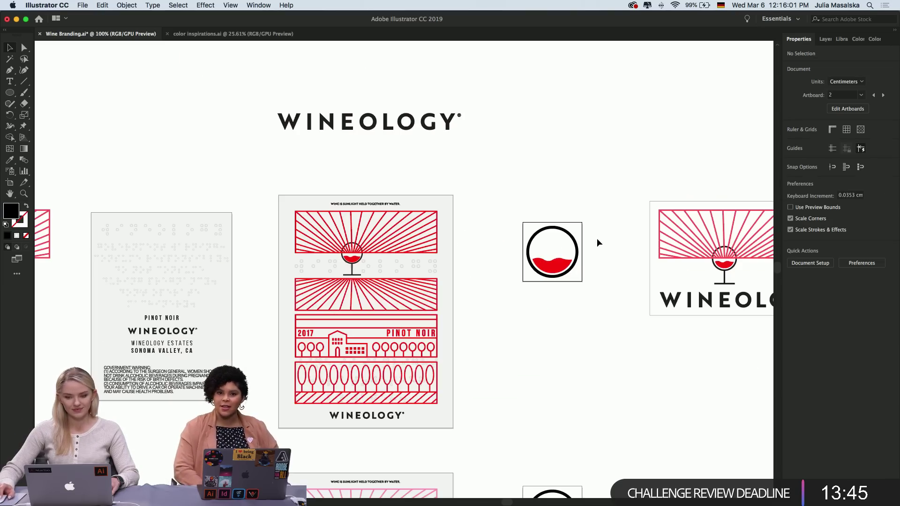
Examine the Pinot Noir, Syrah Blend and Chardonnay sets, comparing their labels, circular designs and the Wineology logo card
key(super+minus)
key(super+minus)
scroll(597, 238, down, 2)
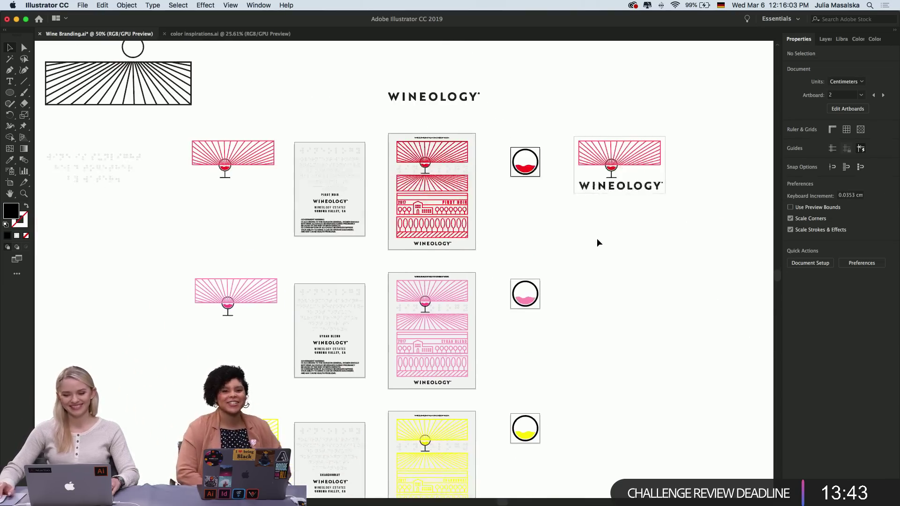
scroll(598, 240, down, 3)
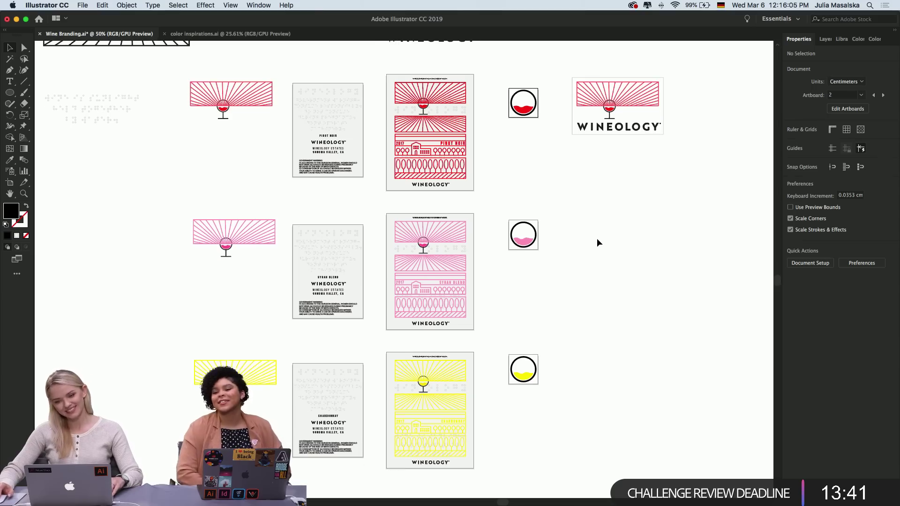
scroll(597, 238, right, 2)
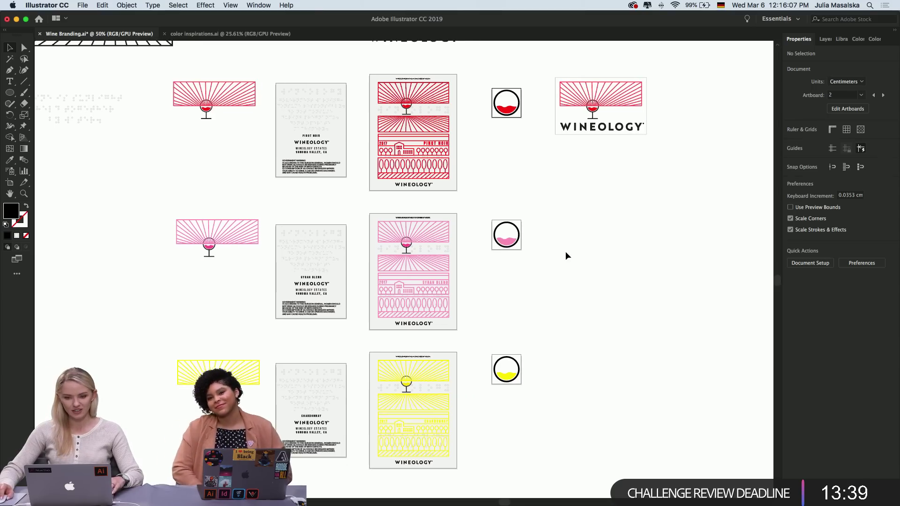
scroll(566, 252, down, 1)
scroll(565, 253, up, 5)
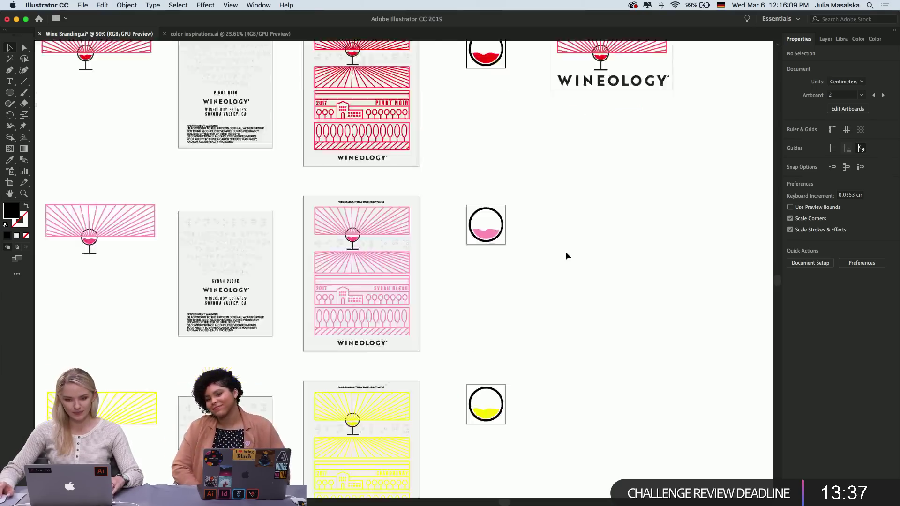
scroll(565, 253, left, 2)
scroll(565, 253, up, 3)
scroll(565, 251, up, 5)
scroll(566, 251, left, 6)
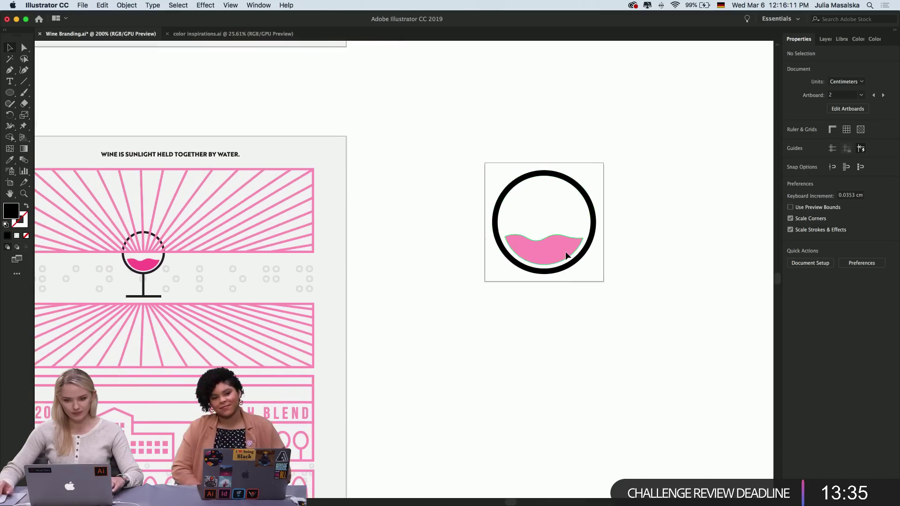
scroll(645, 248, down, 8)
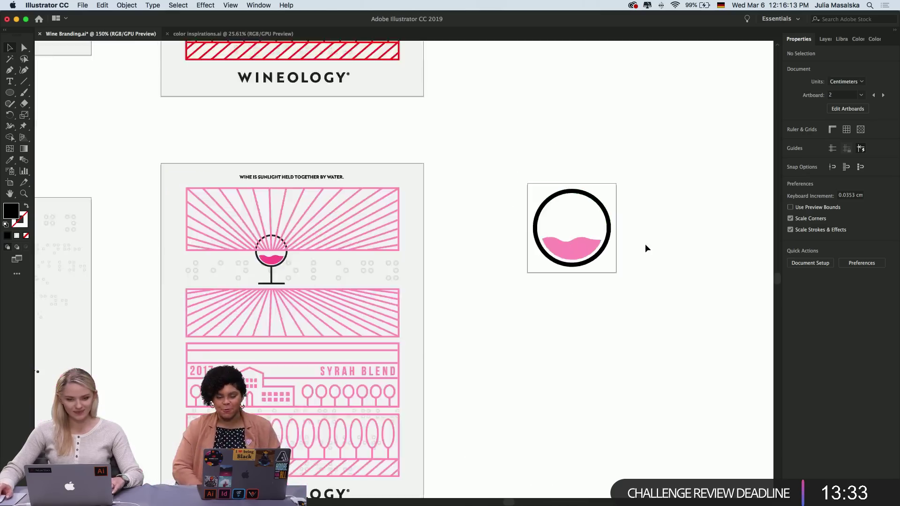
scroll(645, 247, right, 8)
scroll(645, 247, down, 2)
scroll(645, 247, right, 3)
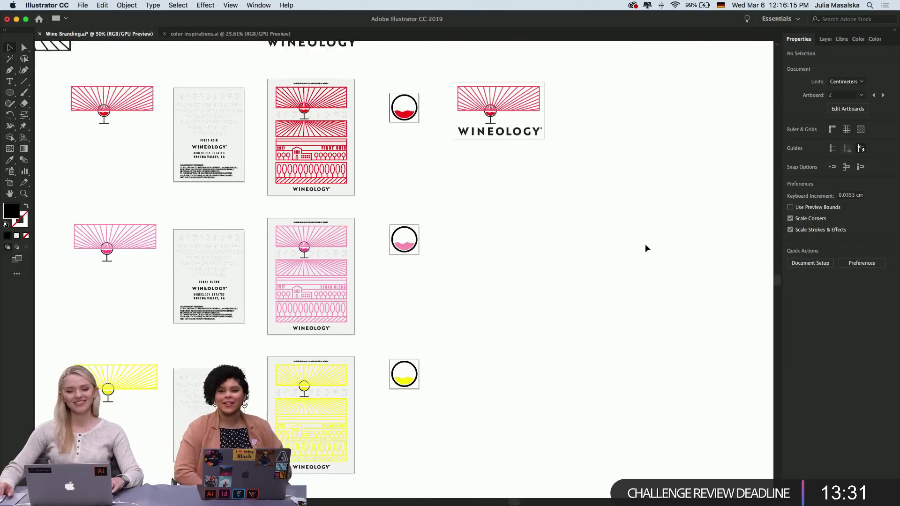
scroll(644, 248, up, 2)
scroll(645, 248, up, 1)
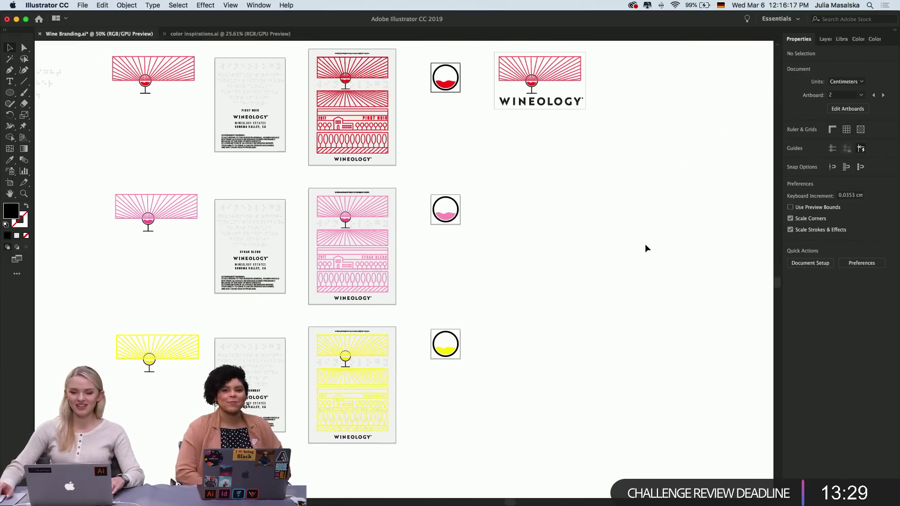
scroll(563, 94, up, 1)
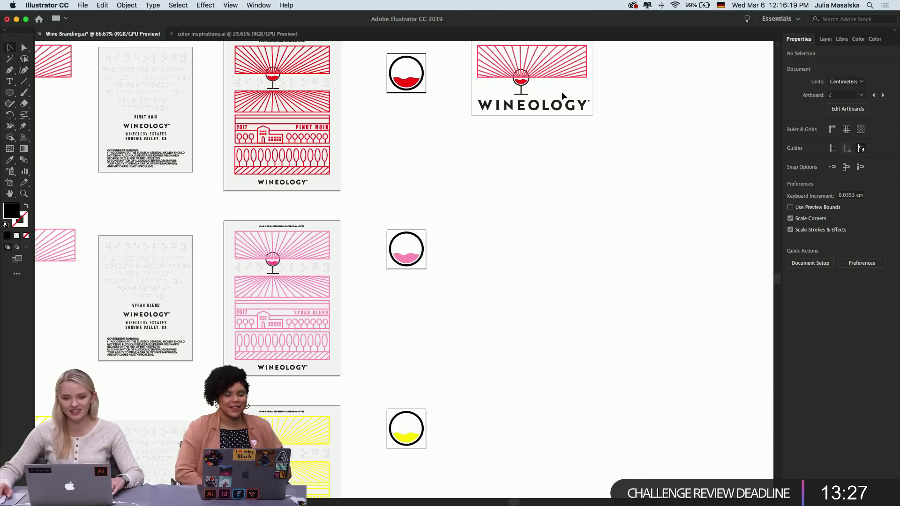
scroll(562, 96, up, 2)
scroll(562, 96, up, 1)
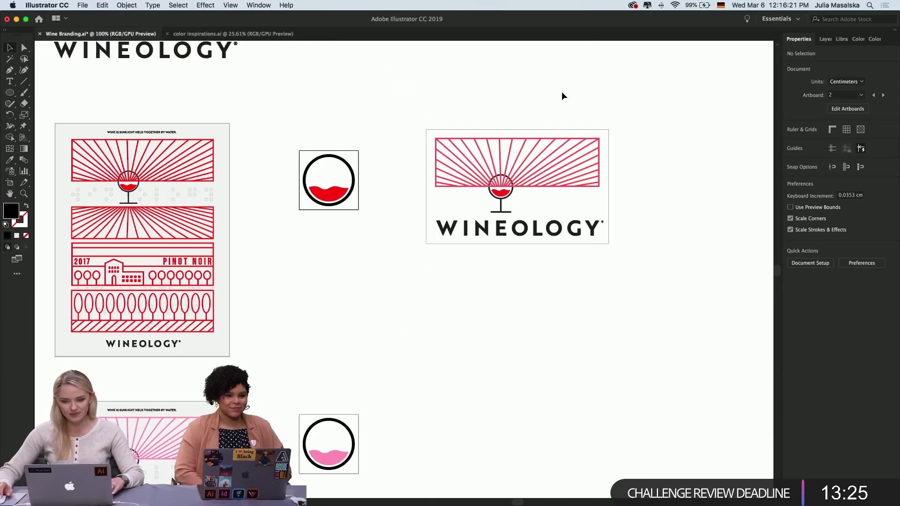
Copy the braille dot row from the Pinot Noir front label onto the logo card, between the sunburst and the WINEOLOGY wordmark
scroll(561, 96, left, 3)
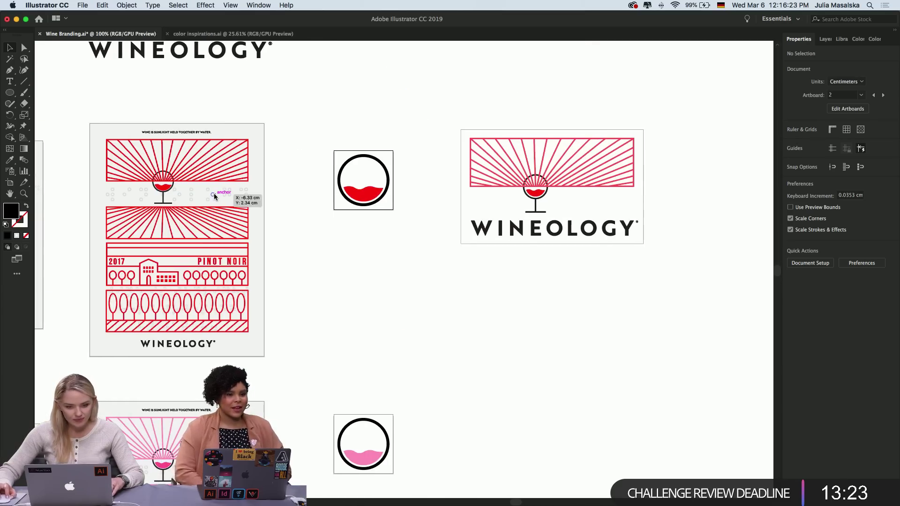
drag(214, 195, 592, 209)
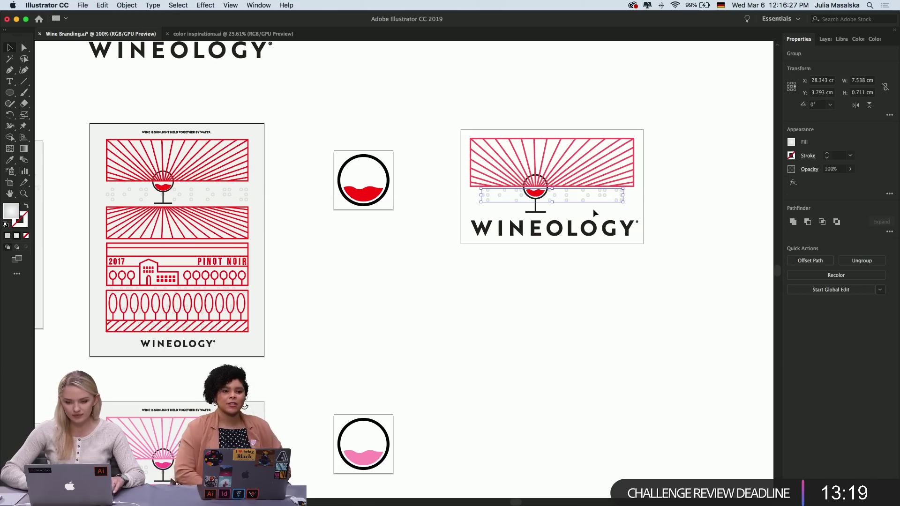
key(Down)
key(Down)
key(Down)
key(Down)
key(Down)
key(Down)
key(Down)
key(Down)
key(Down)
key(Down)
key(Down)
key(Down)
key(Down)
Scale the logo card's braille row proportionally to 8.727 cm wide, spanning the width of the sunburst rectangle
scroll(592, 209, up, 4)
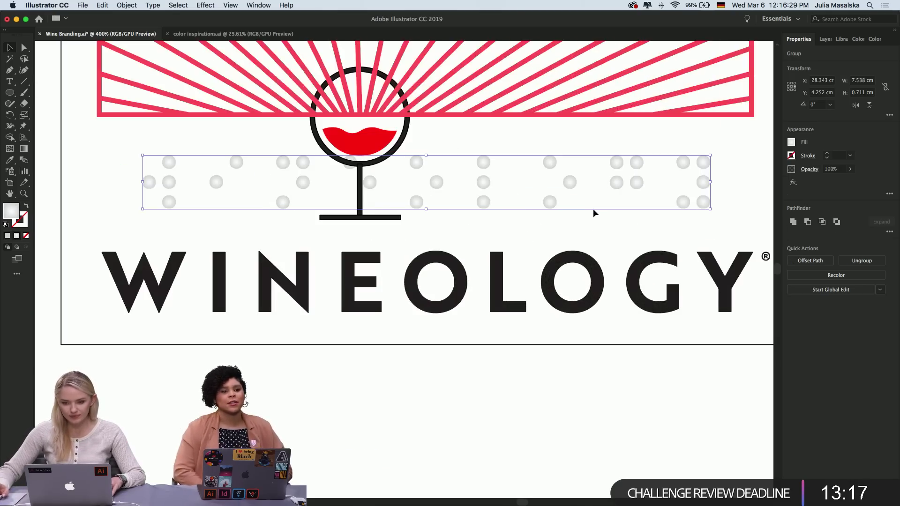
scroll(593, 209, down, 1)
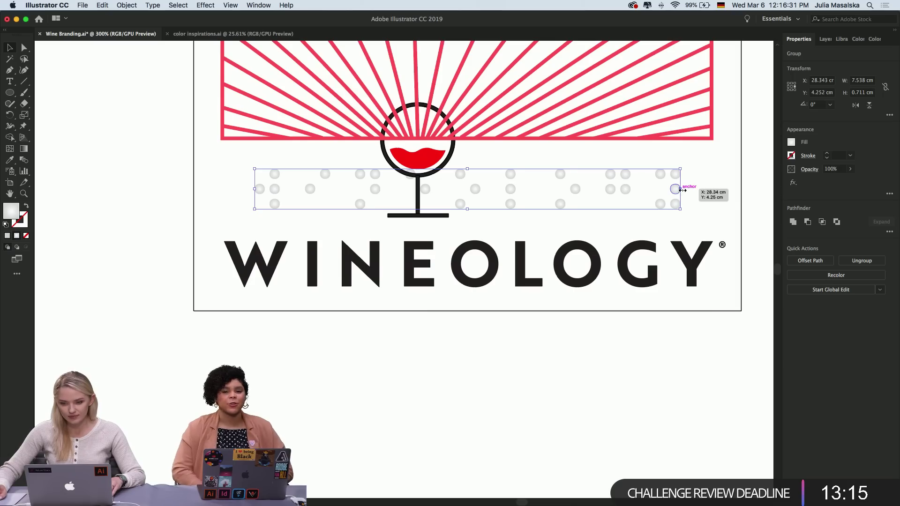
drag(682, 189, 713, 189)
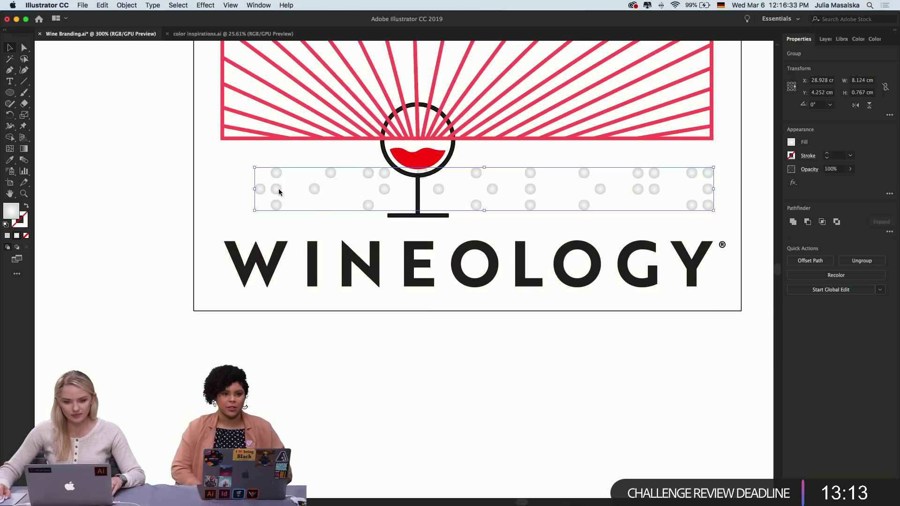
drag(253, 190, 221, 189)
key(super+minus)
key(super+minus)
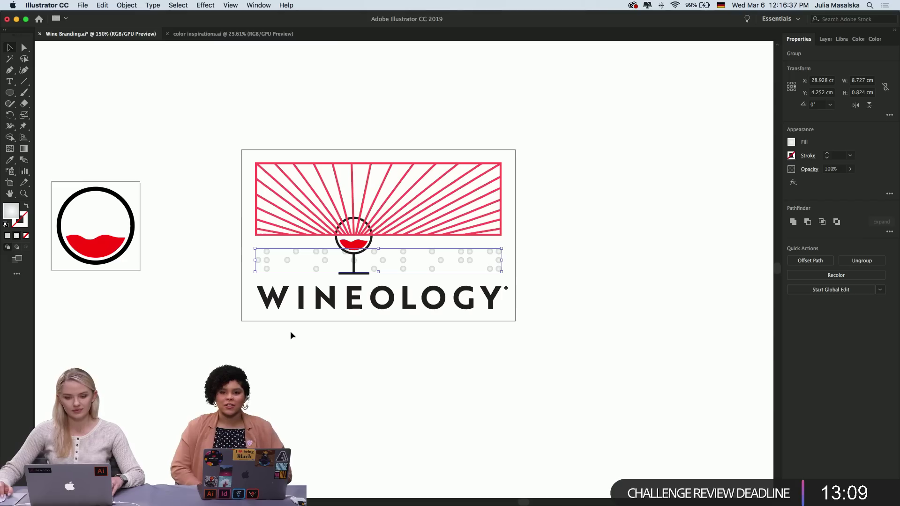
Narrow the logo card's braille row slightly so its end lines up with the edge of the sunburst rectangle
click(307, 374)
key(super+minus)
key(super+minus)
scroll(311, 372, left, 2)
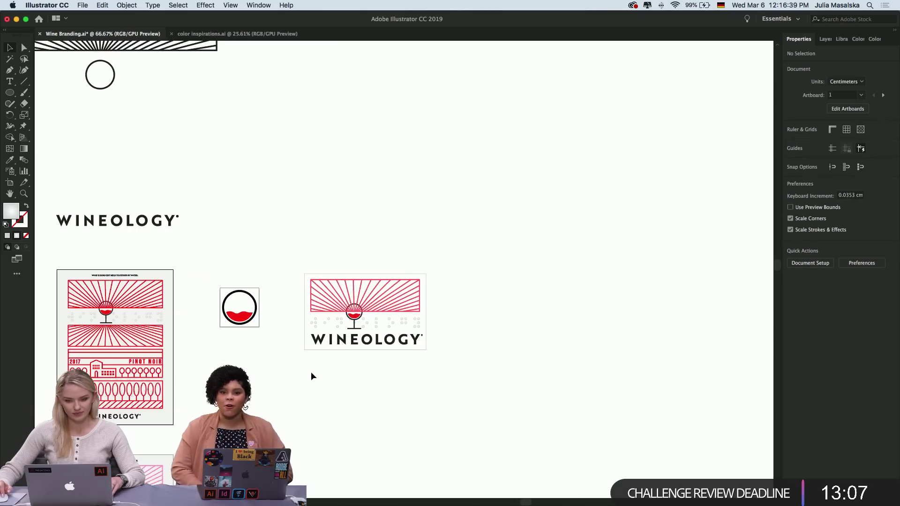
key(super+plus)
key(super+plus)
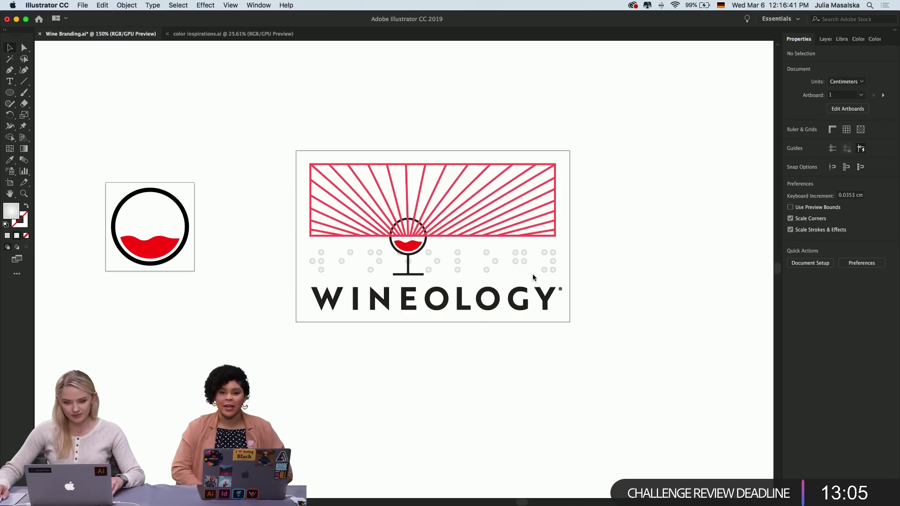
click(548, 271)
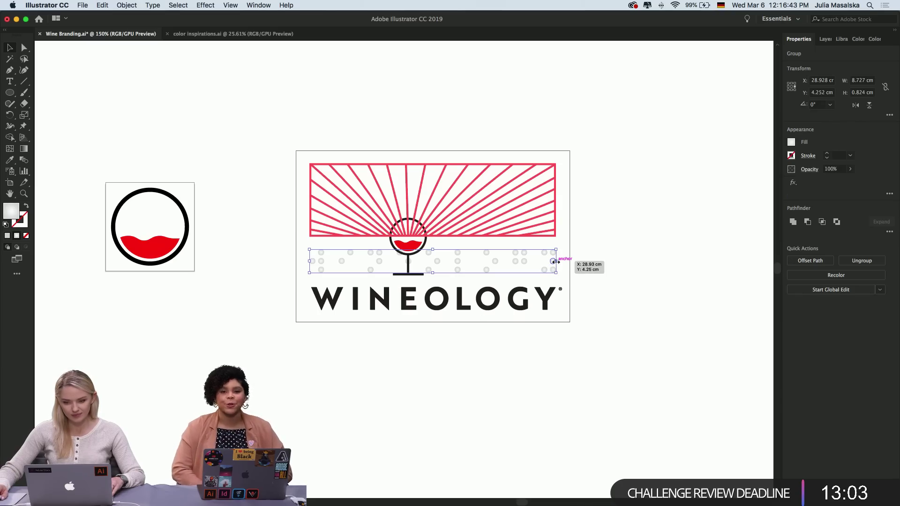
drag(555, 261, 553, 261)
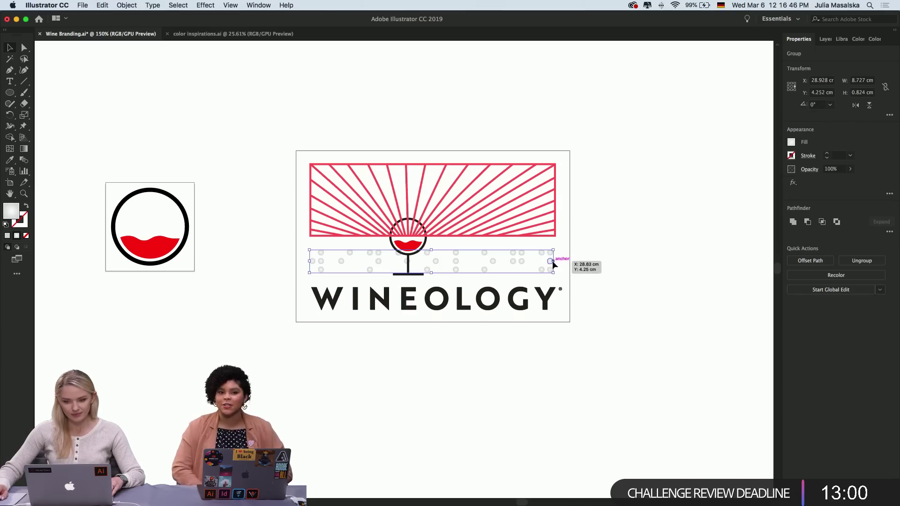
click(614, 273)
scroll(614, 270, down, 3)
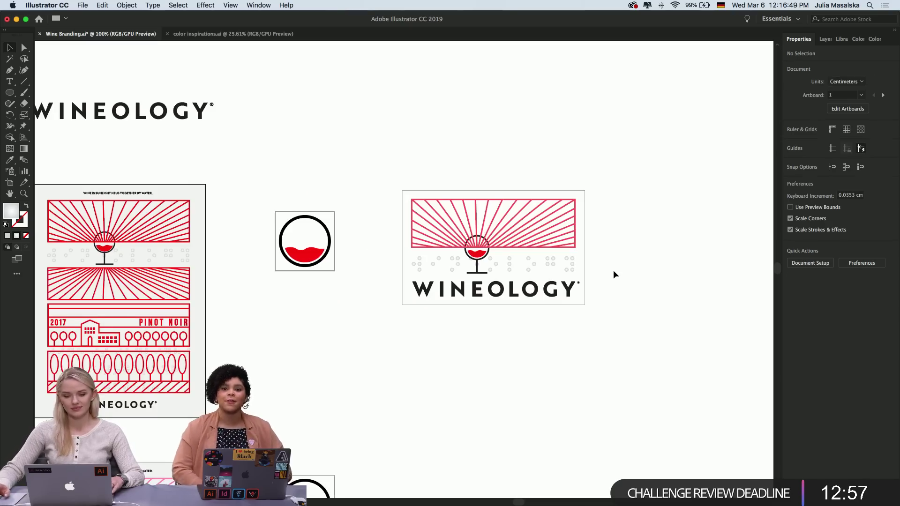
scroll(613, 270, right, 3)
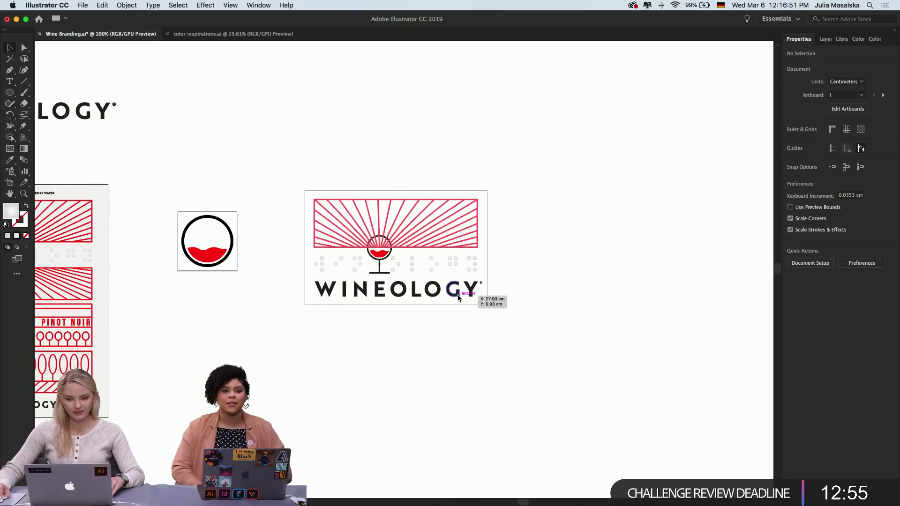
scroll(527, 307, left, 5)
scroll(527, 308, right, 5)
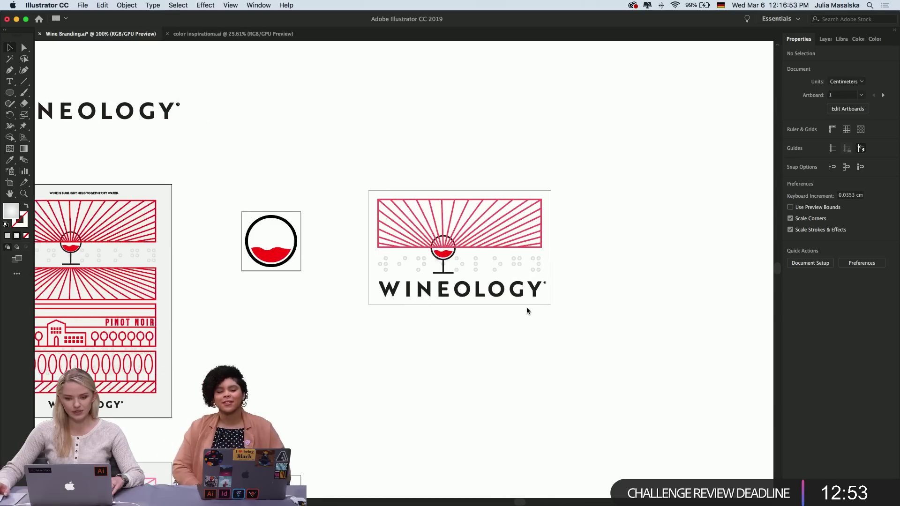
scroll(527, 307, down, 2)
scroll(527, 308, right, 5)
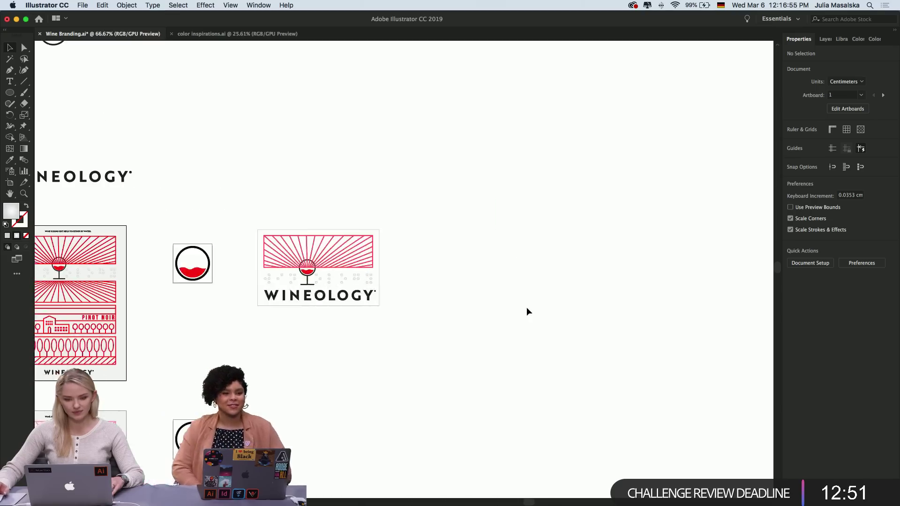
scroll(527, 308, left, 4)
click(9, 182)
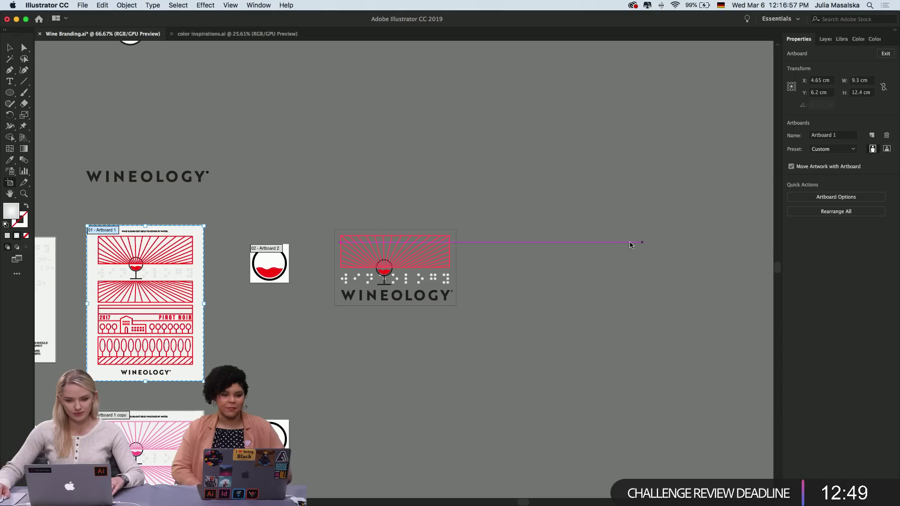
drag(493, 231, 635, 315)
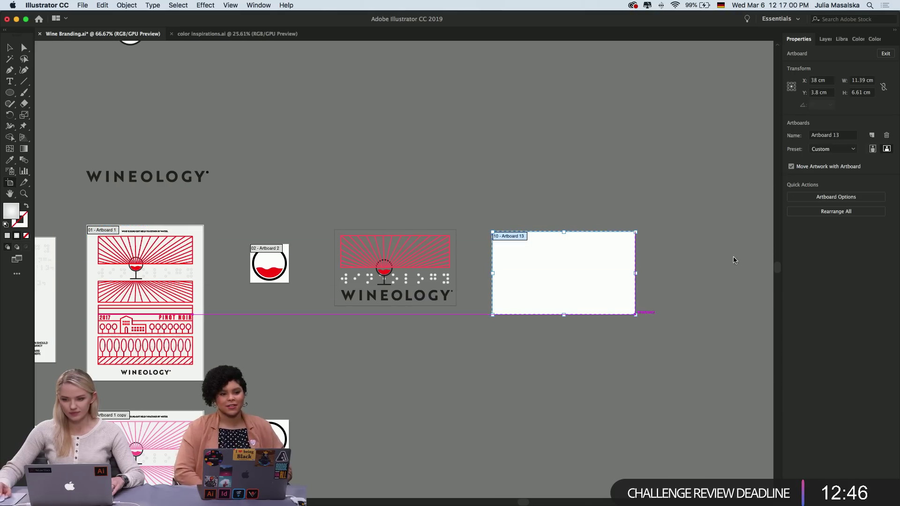
click(856, 83)
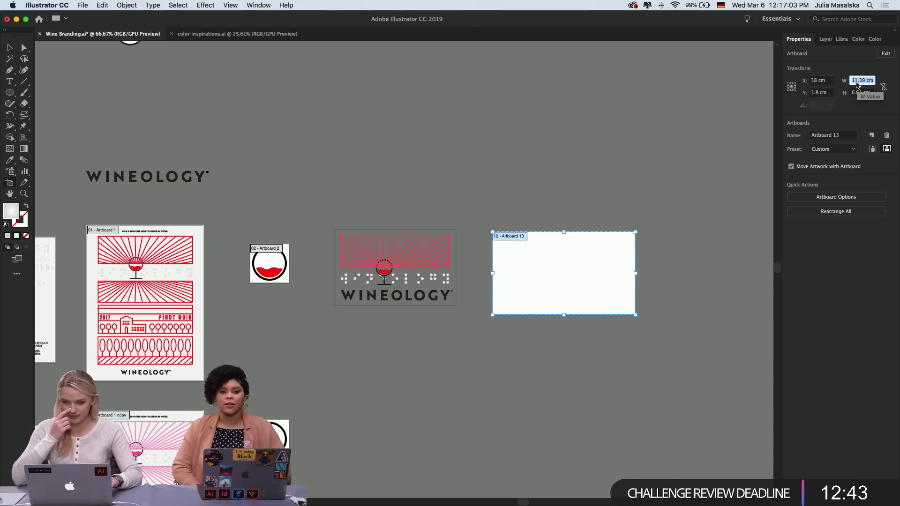
click(9, 48)
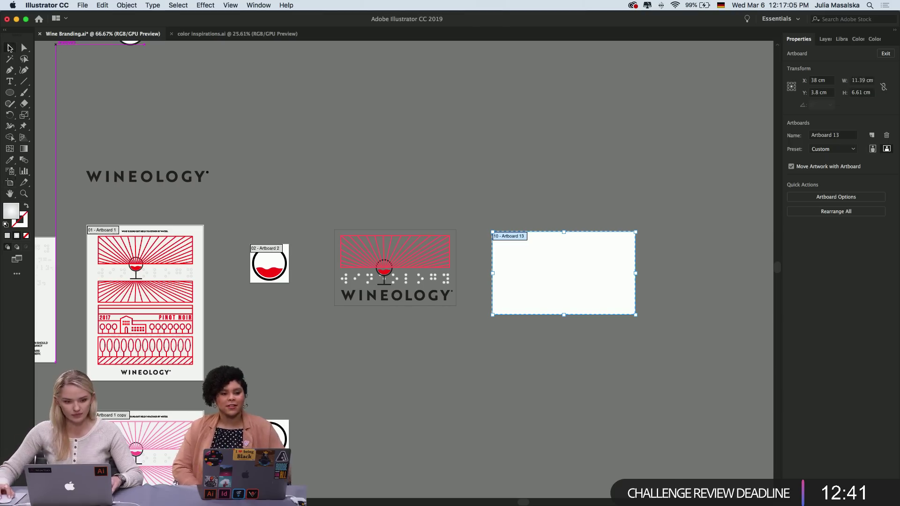
scroll(358, 253, up, 5)
scroll(328, 246, right, 5)
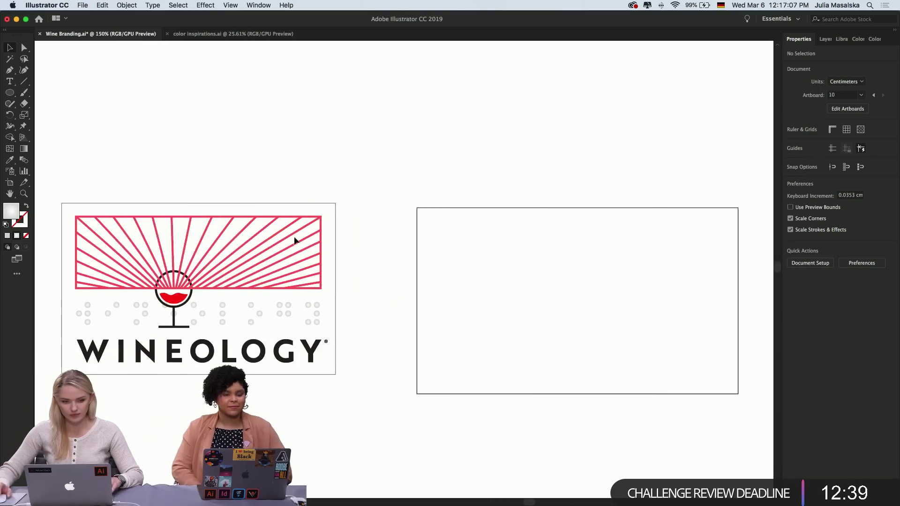
key(shift+o)
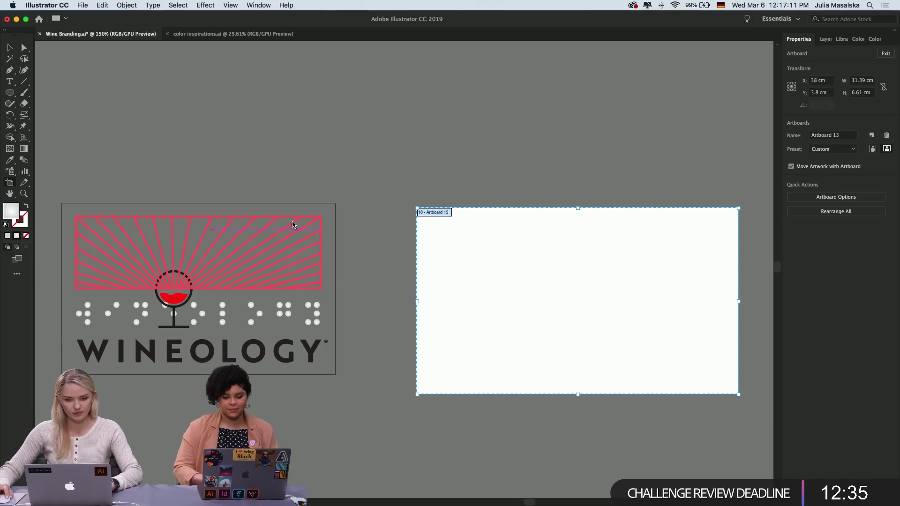
key(Delete)
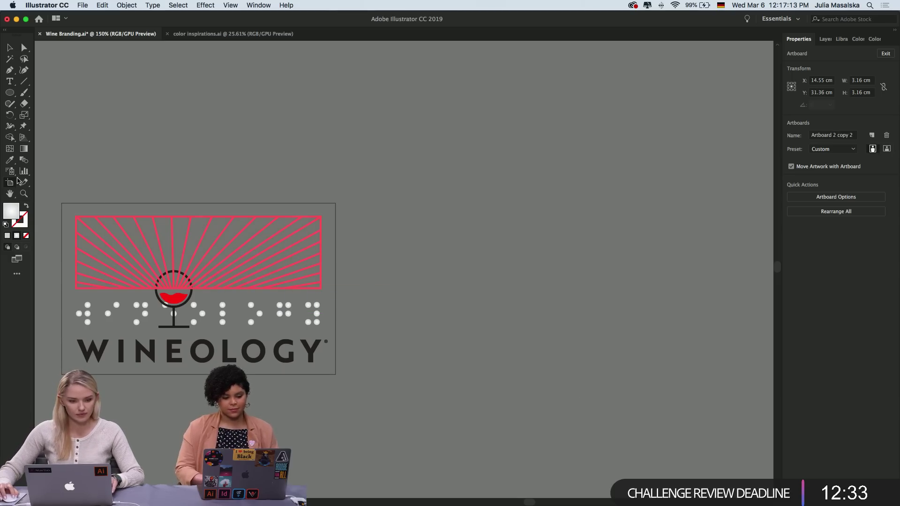
Create a 9.71 × 6.08 cm artboard fitted to the outline of the Wineology sunburst logo card
click(64, 203)
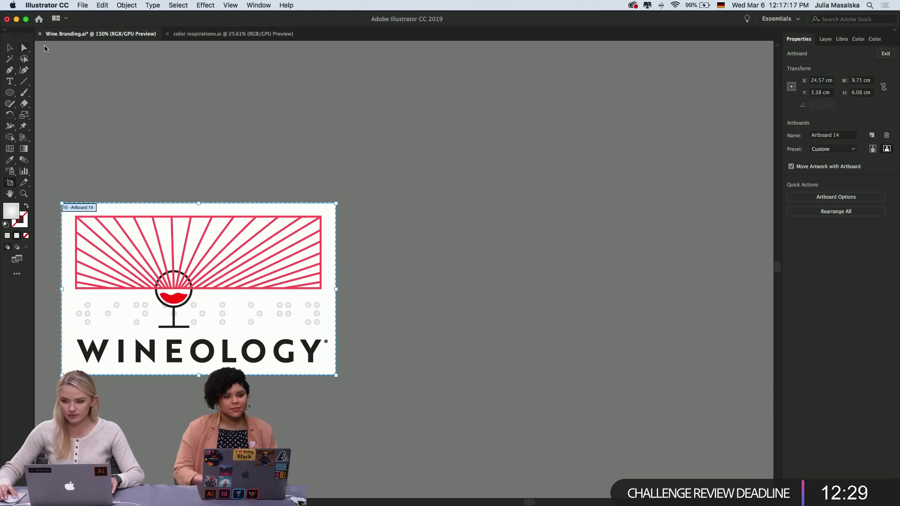
Resize the Wineology logo card's artboard to 9 cm wide and 6 cm high
click(858, 82)
click(859, 82)
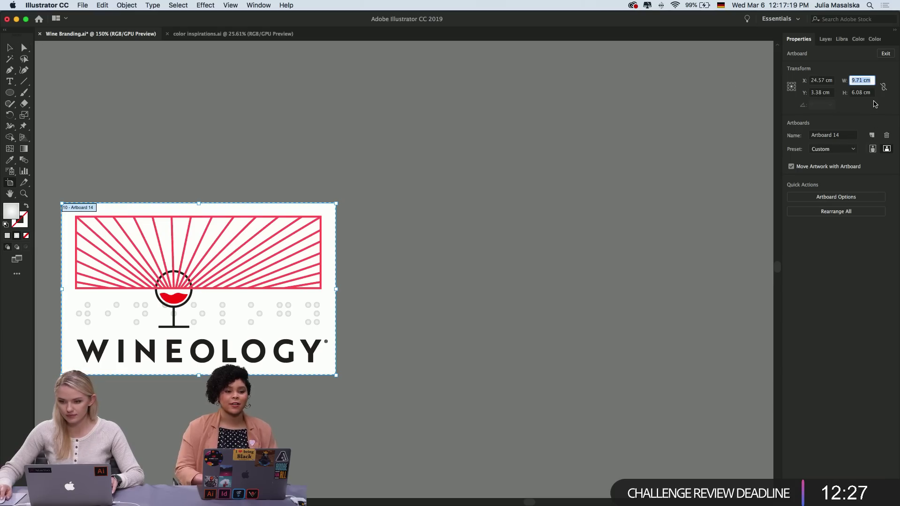
text(9)
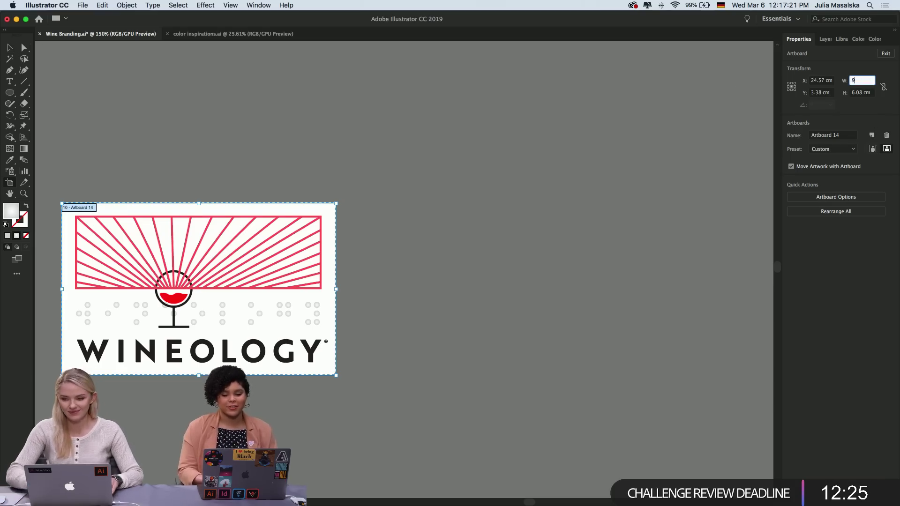
key(Return)
click(860, 93)
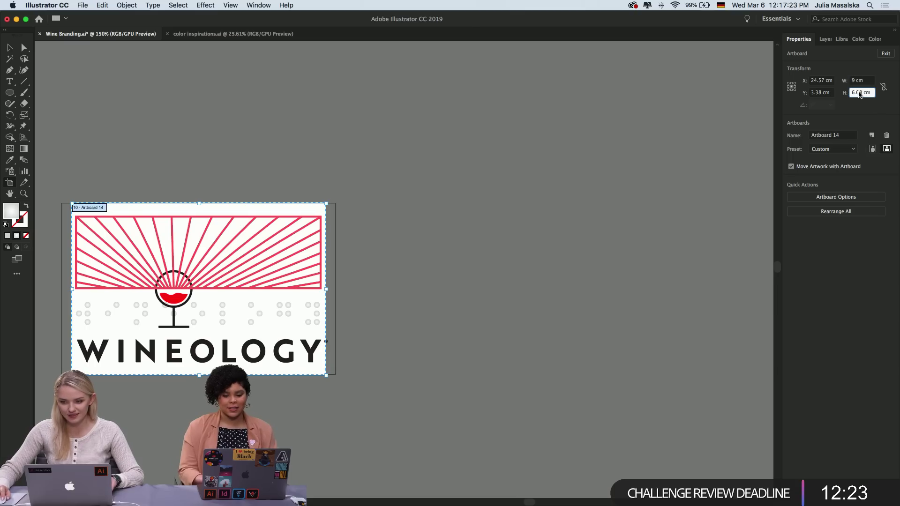
click(859, 92)
text(6)
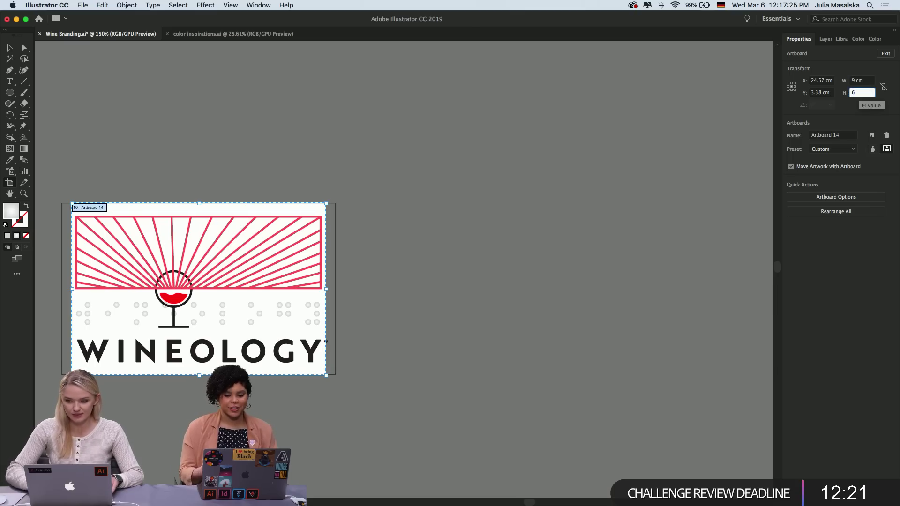
key(Return)
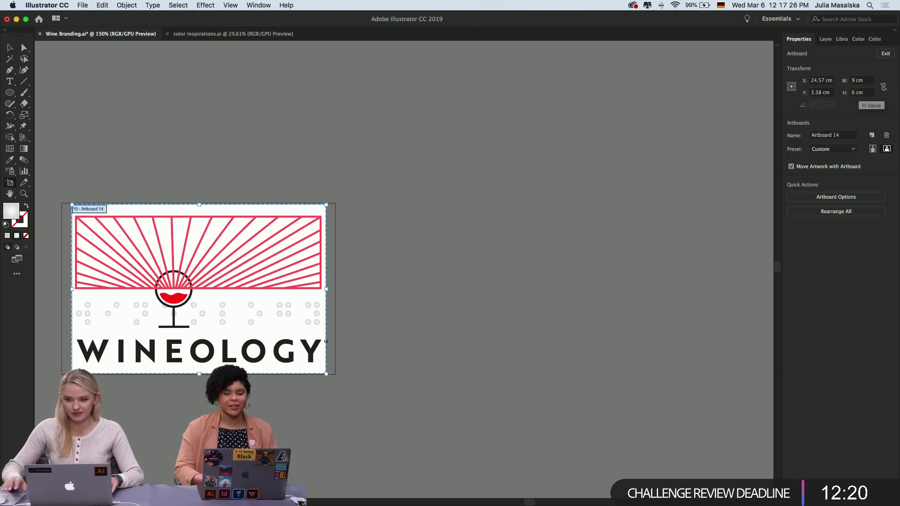
click(10, 48)
Narrow the logo card's outline rectangle from both sides to about 9.09 cm wide, matching the artboard edges
scroll(129, 126, left, 5)
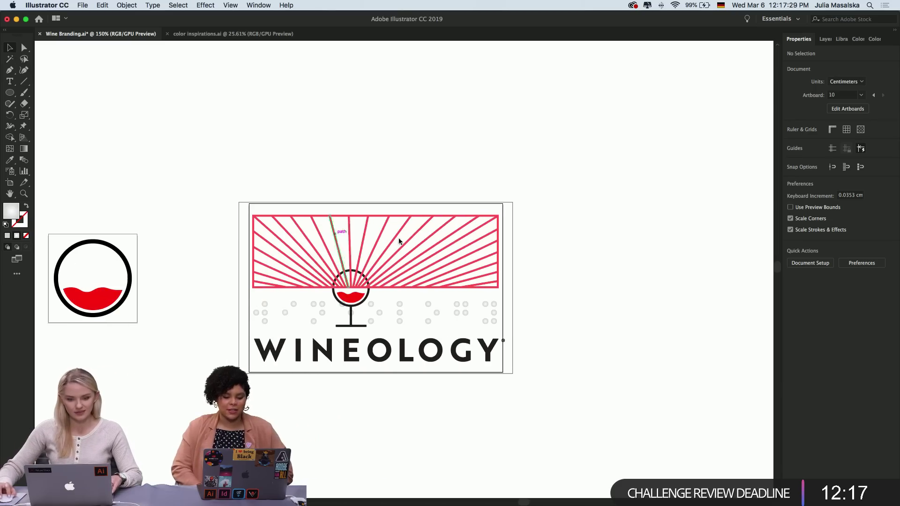
click(515, 235)
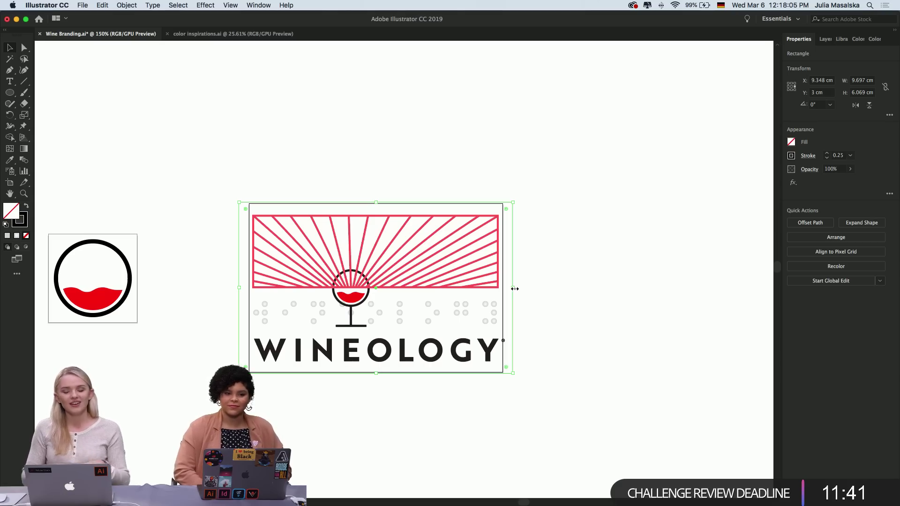
scroll(515, 286, up, 1)
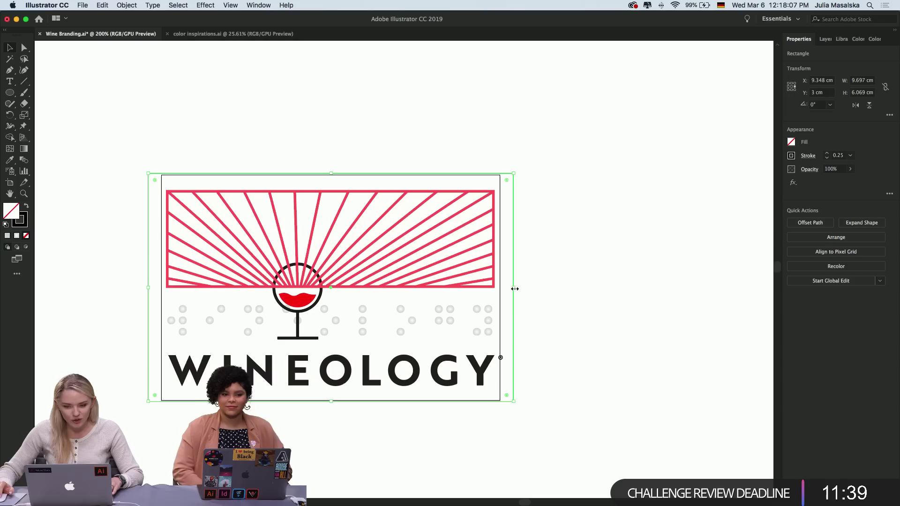
scroll(529, 290, left, 2)
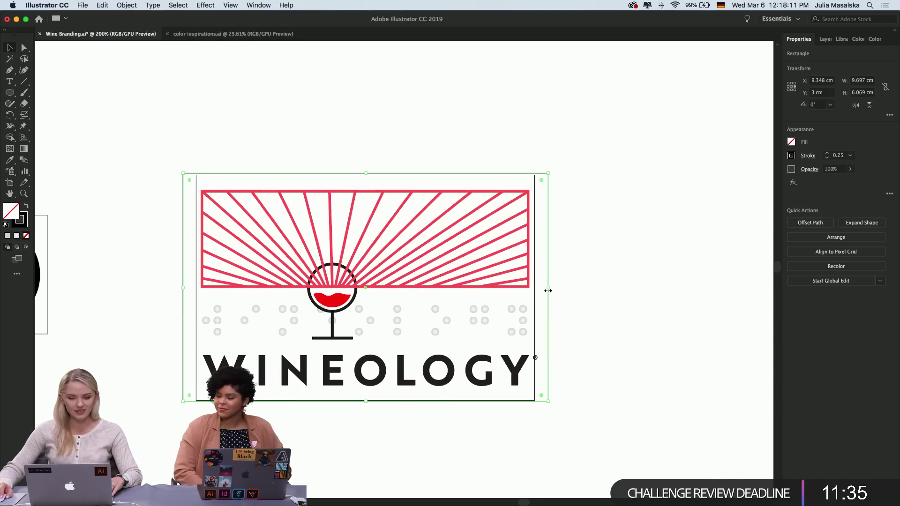
drag(548, 291, 536, 291)
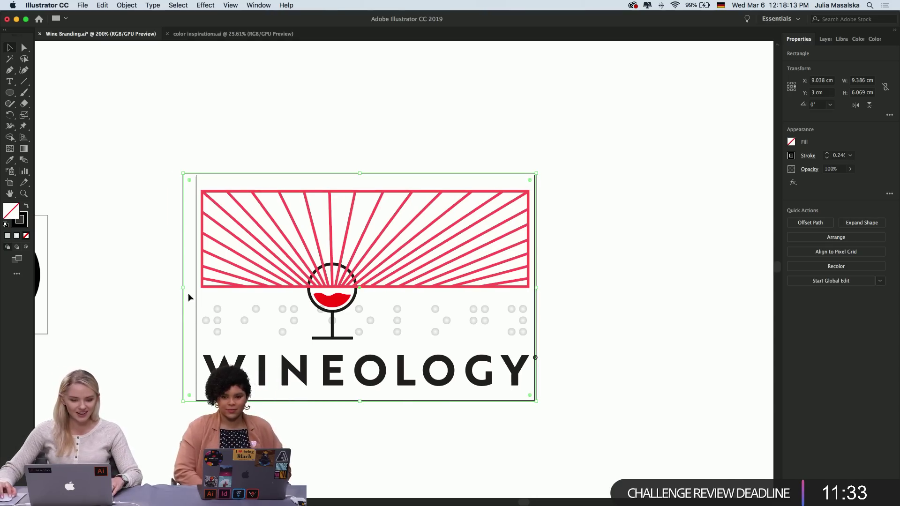
drag(184, 289, 195, 289)
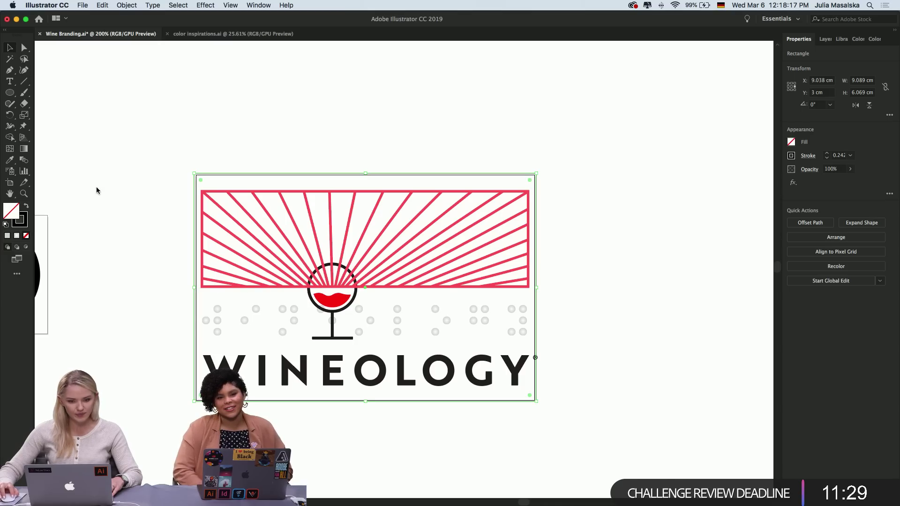
click(137, 213)
scroll(136, 213, left, 2)
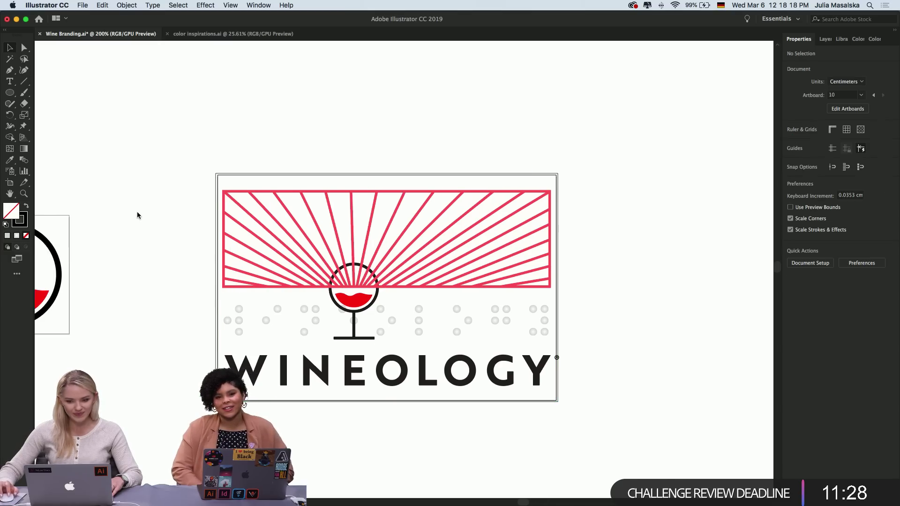
Nudge the sunburst and wine glass group upward toward the top edge of the logo card
click(530, 207)
key(Up)
key(Up)
key(Up)
key(Up)
key(Up)
key(Up)
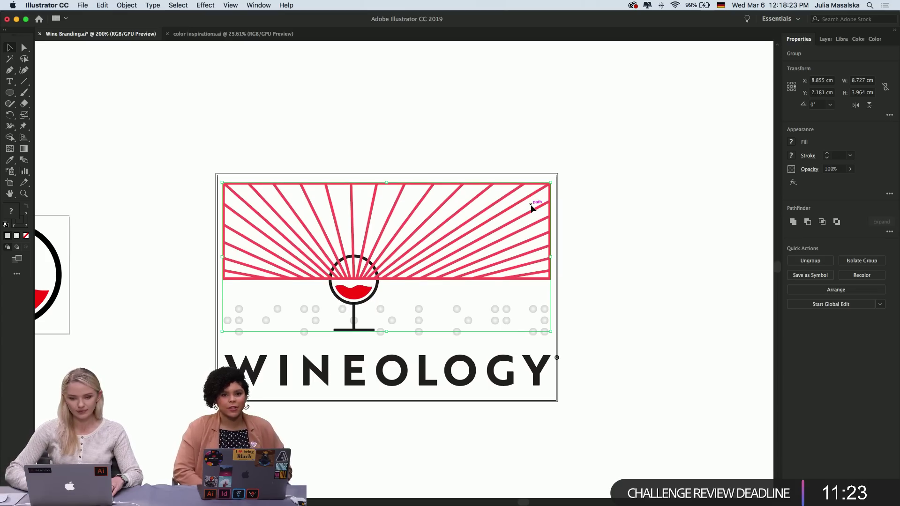
key(Up)
click(575, 315)
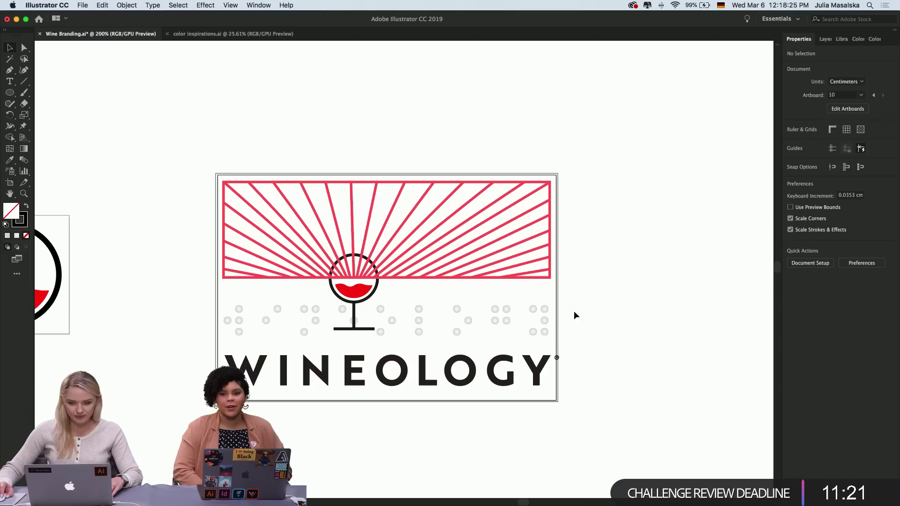
Scale the WINEOLOGY wordmark proportionally to about 6.98 cm wide and centre it horizontally on the logo card
click(537, 385)
drag(551, 370, 490, 377)
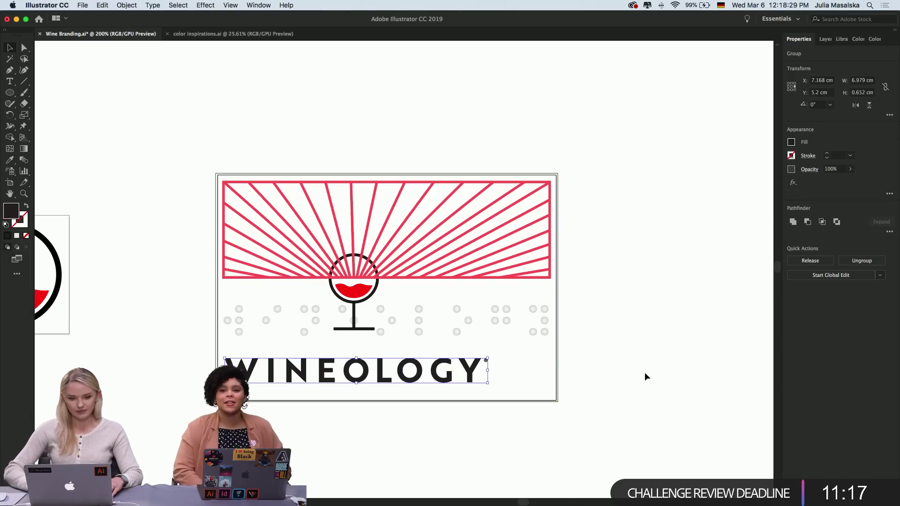
key(Right)
key(Right)
key(Right)
key(Right)
key(Right)
key(Right)
key(Right)
key(Right)
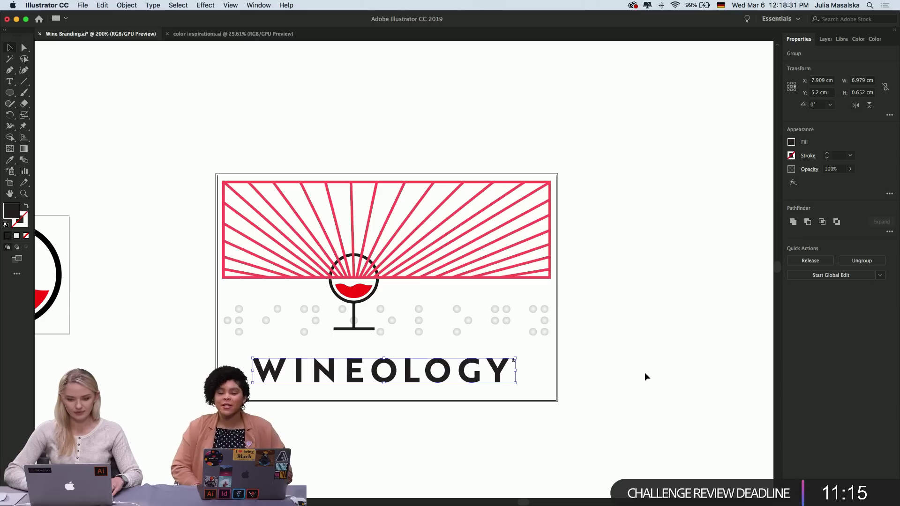
key(Right)
key(Right)
click(646, 376)
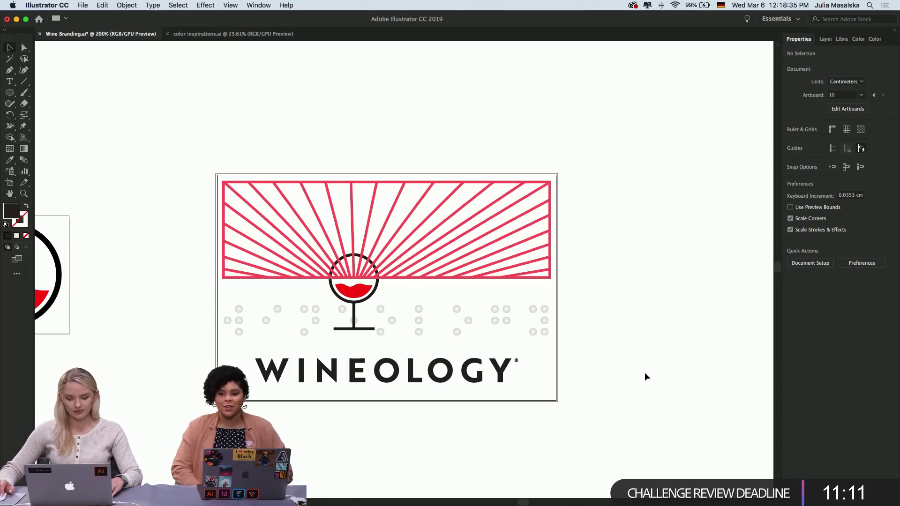
Scale the sunburst and wine glass group proportionally about its centre to 8.187 cm wide and nudge it down slightly
key(super+minus)
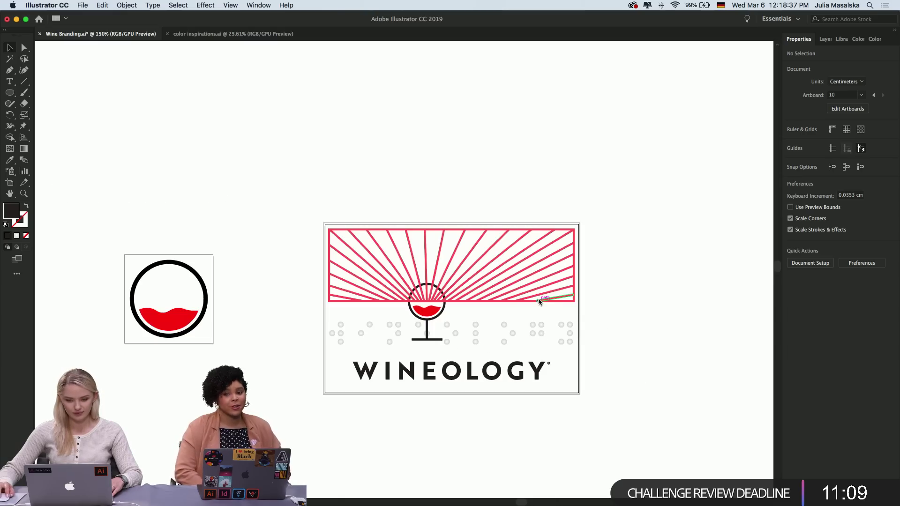
click(539, 302)
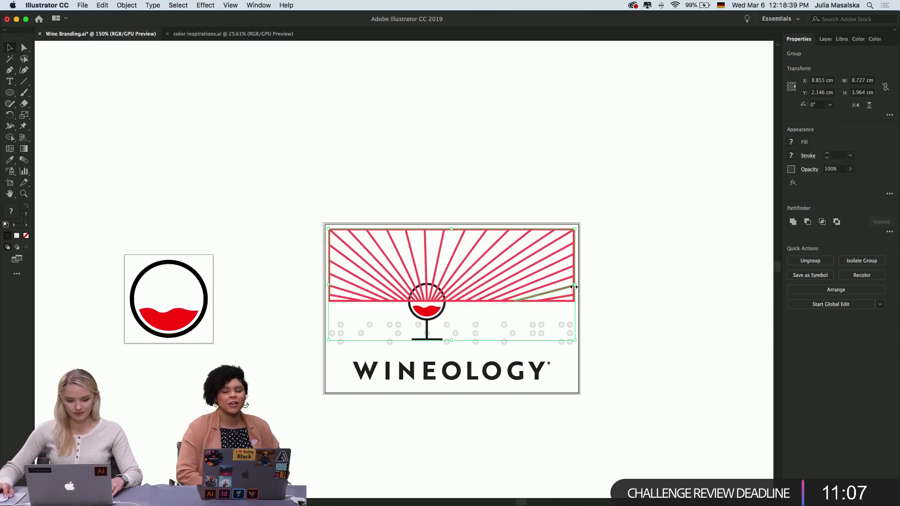
drag(574, 286, 592, 291)
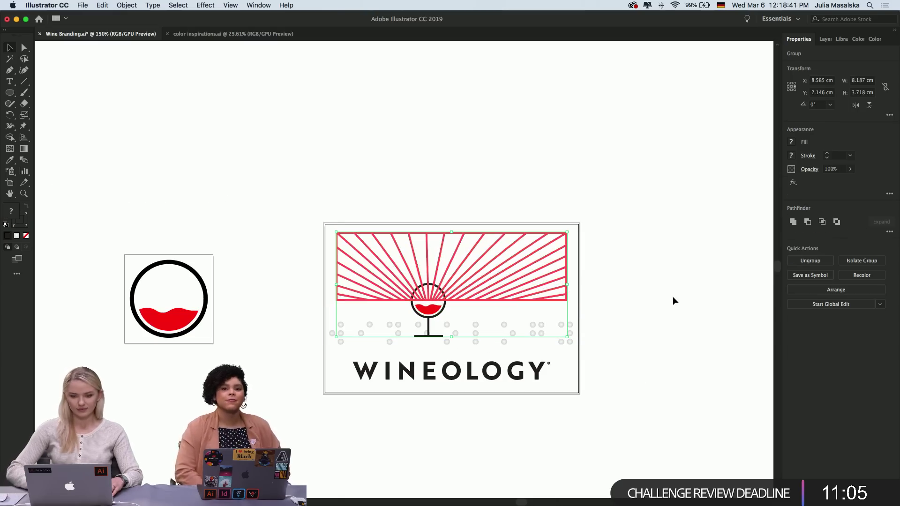
key(Down)
key(Down)
key(Down)
click(674, 301)
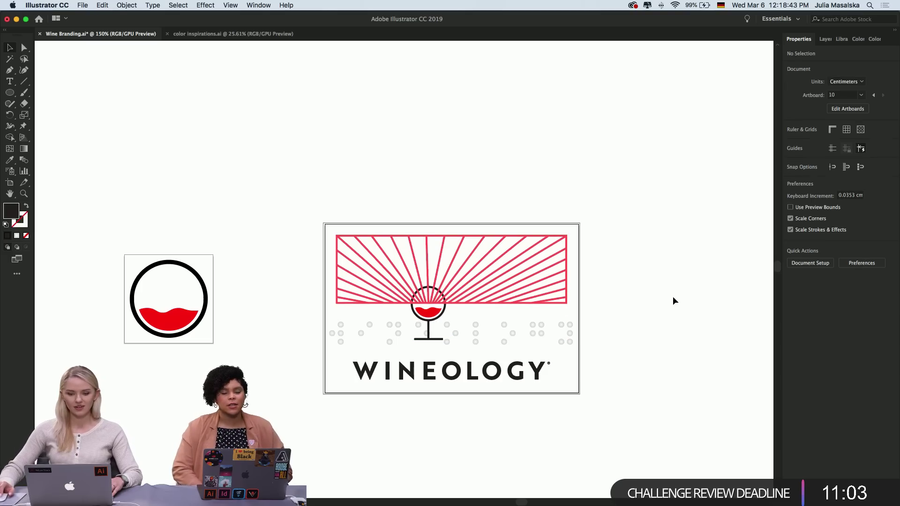
scroll(605, 373, up, 1)
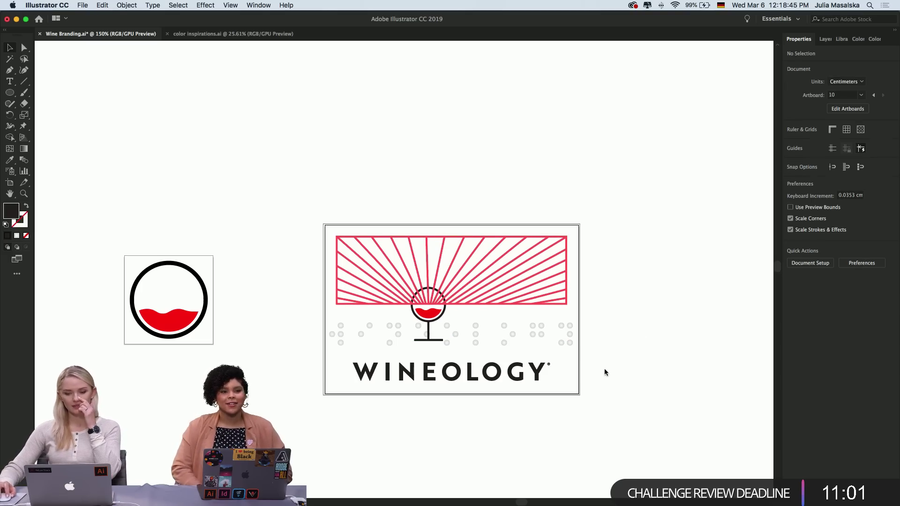
Nudge the WINEOLOGY wordmark up slightly, closer to the braille row
click(540, 378)
key(Up)
key(Up)
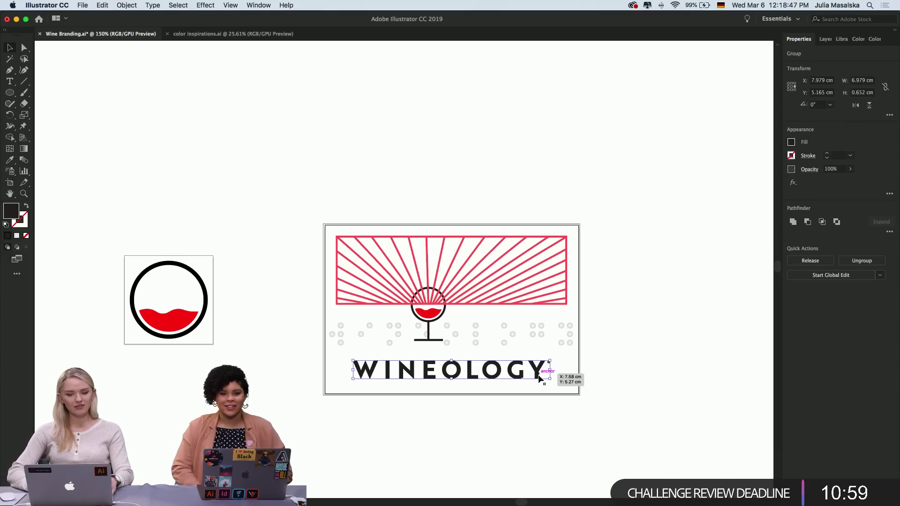
key(Up)
key(Up)
key(Up)
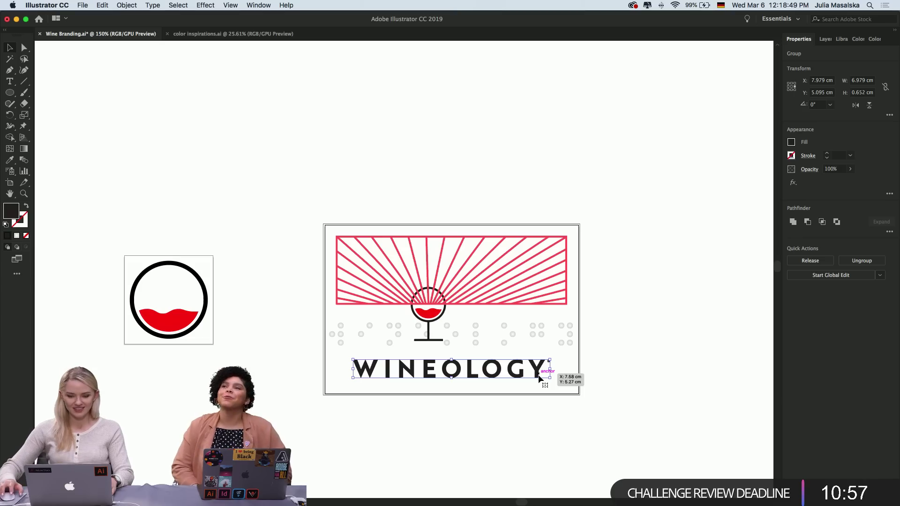
Nudge the sunburst and wine glass group down so the glass base sits closer to the wordmark
click(495, 307)
key(Down)
key(Down)
key(Down)
key(Down)
key(Down)
key(Down)
key(Down)
key(Down)
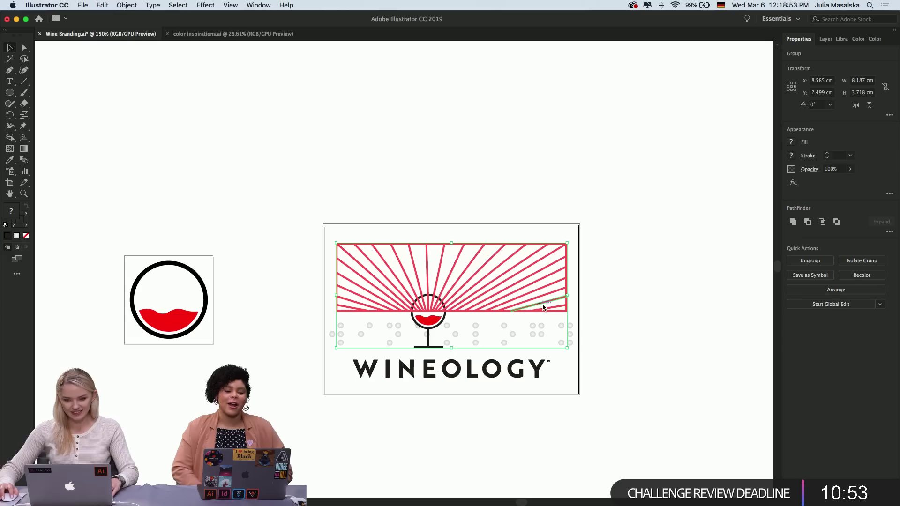
Scale the sunburst and wine glass group about its centre to 7.781 cm wide and nudge it up slightly
drag(567, 295, 562, 298)
key(Down)
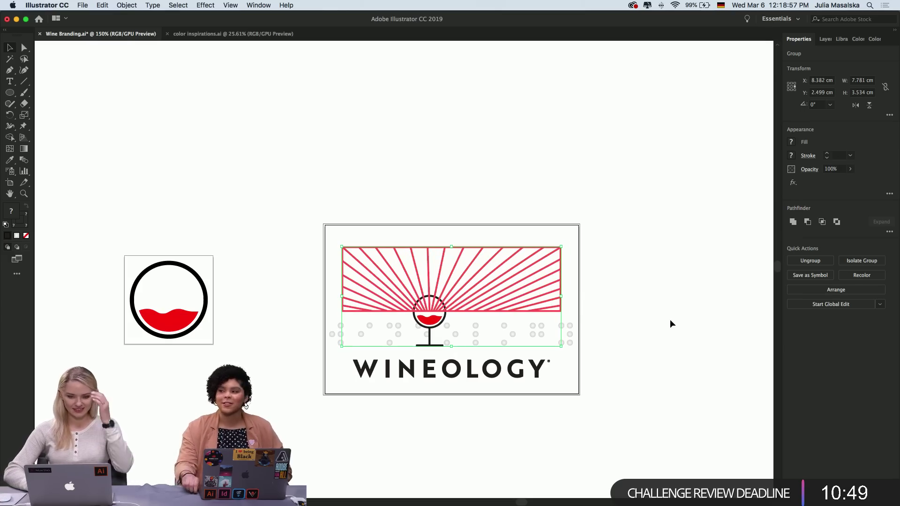
key(Up)
key(Up)
click(671, 324)
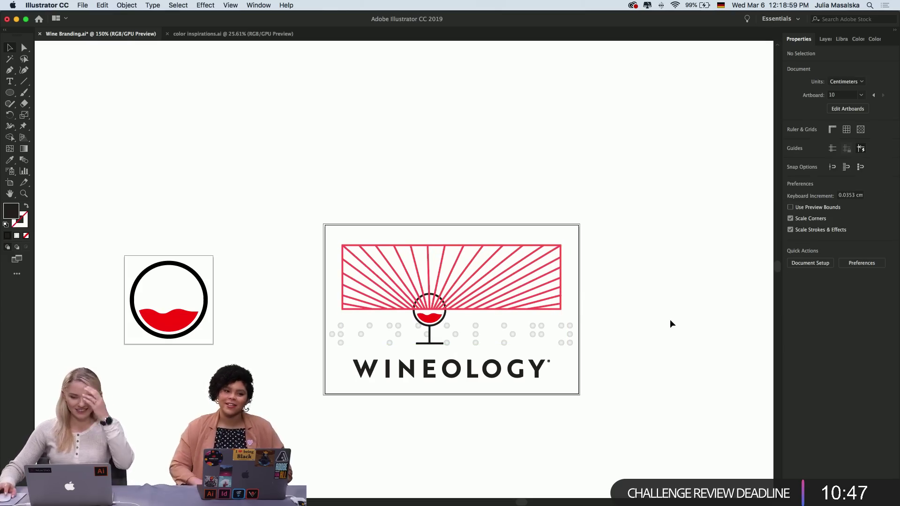
Nudge the WINEOLOGY wordmark slightly to the right beneath the wine glass
click(502, 375)
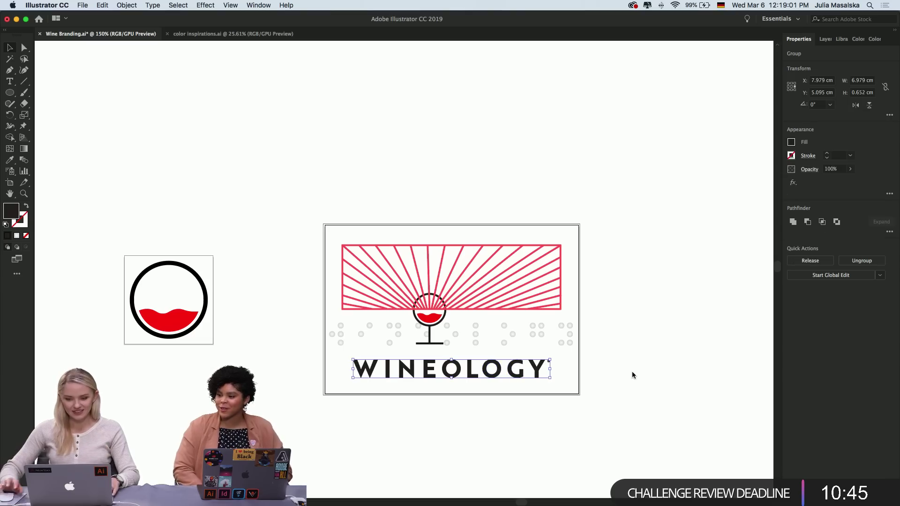
key(Right)
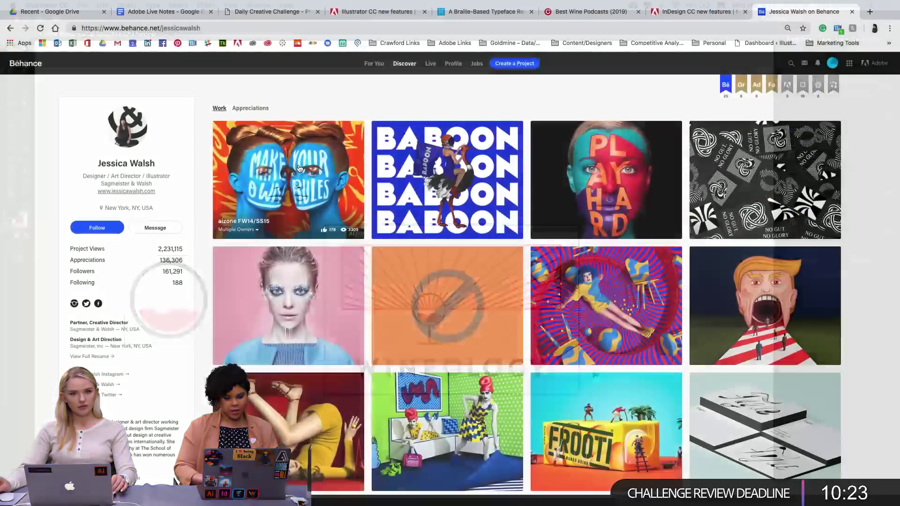
Look through the designer's Behance project gallery and view her Twitter profile before returning to the Behance page
scroll(309, 176, down, 2)
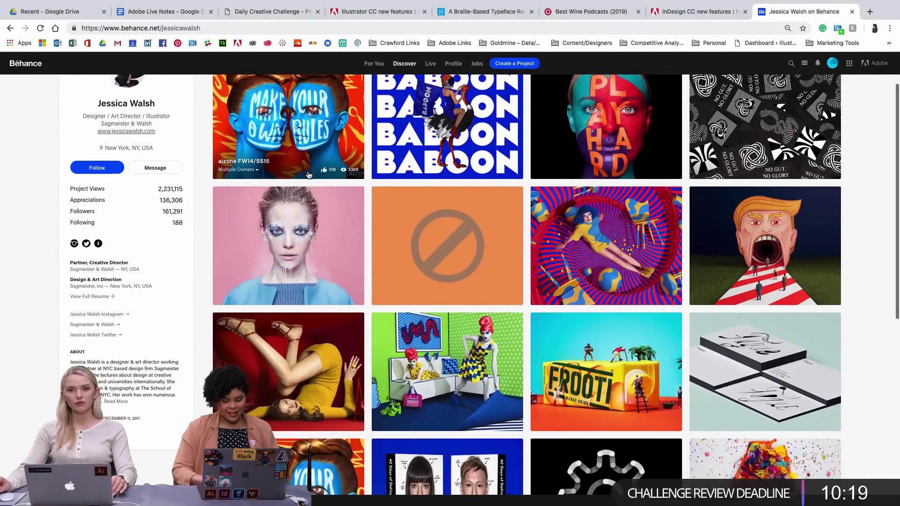
scroll(309, 175, down, 2)
scroll(309, 175, down, 4)
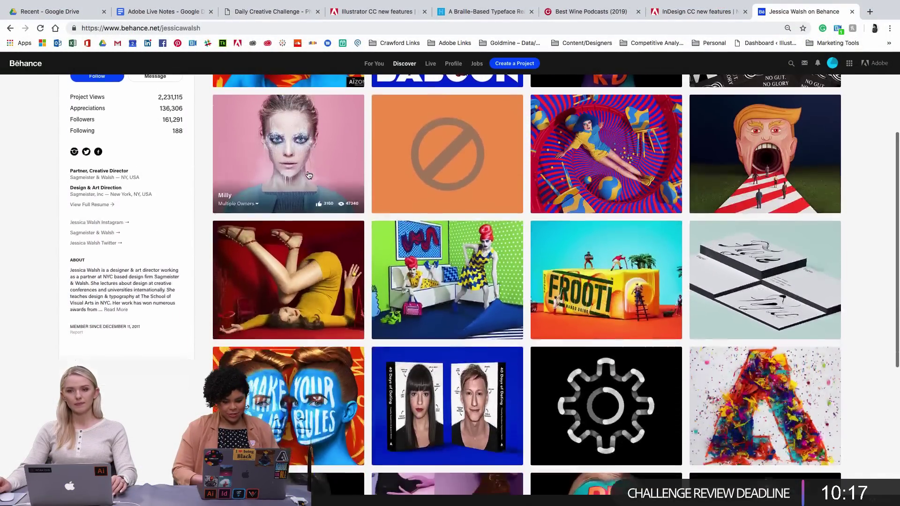
scroll(309, 175, down, 3)
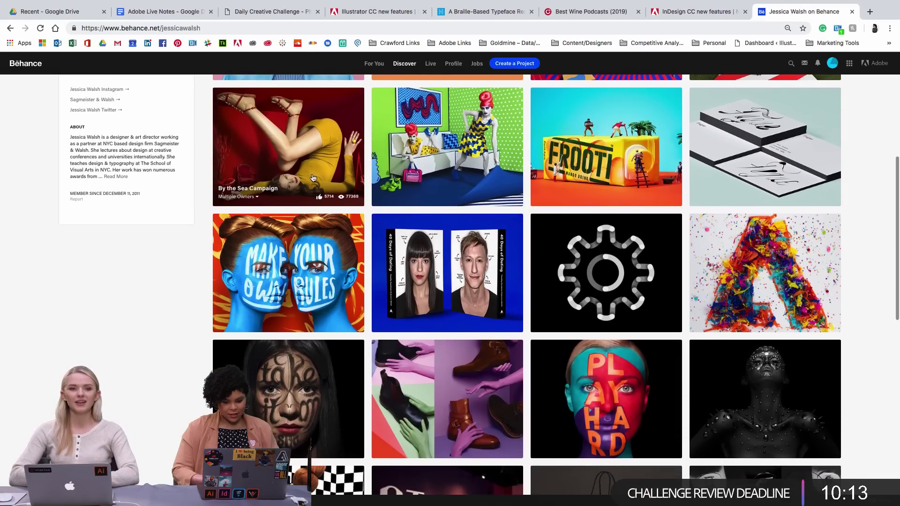
scroll(205, 148, up, 5)
scroll(203, 147, up, 5)
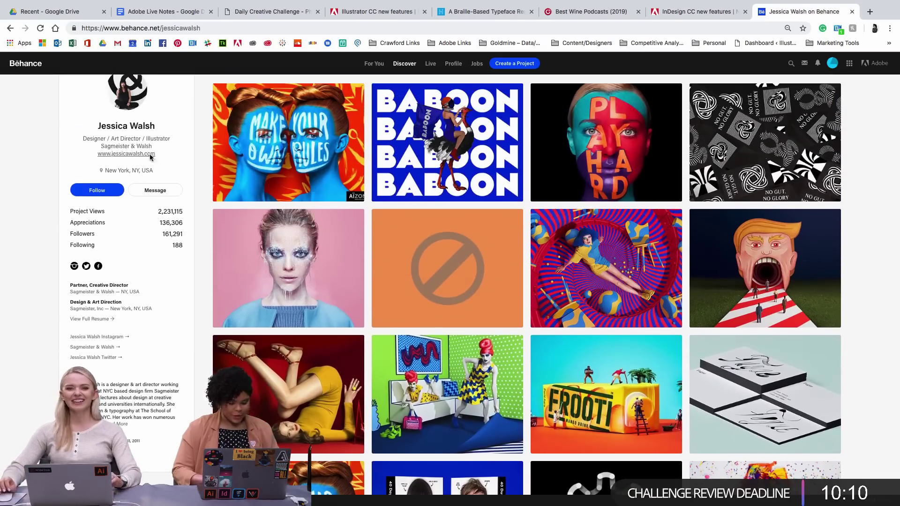
click(150, 153)
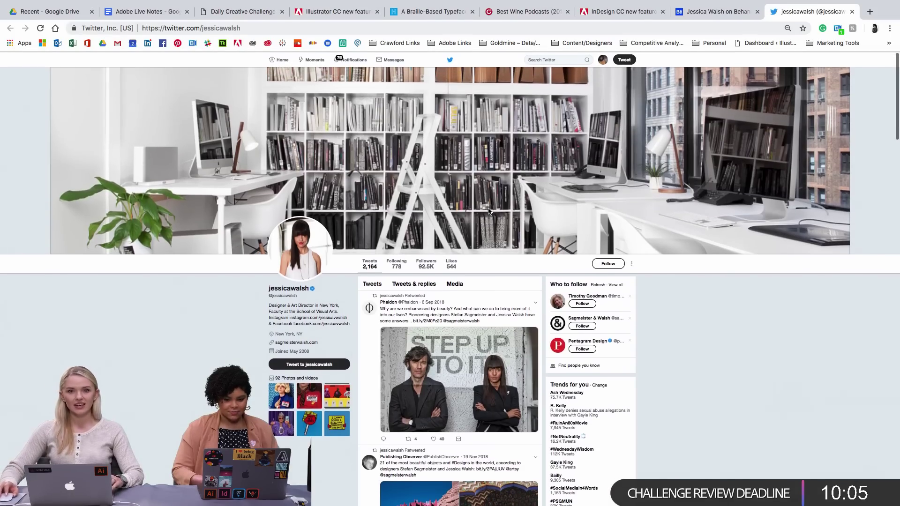
click(718, 11)
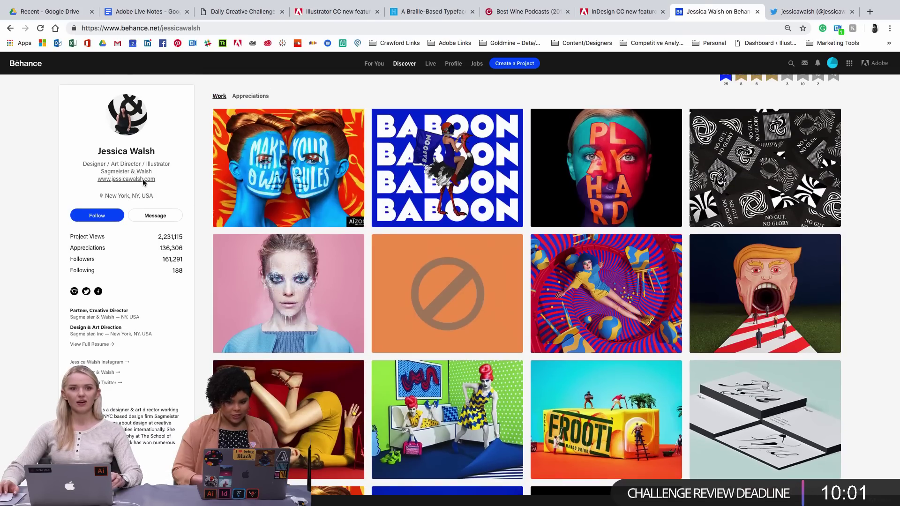
Close the duplicate Twitter profile tab and open sagmeisterwalsh.com in place of the Behance profile
click(143, 182)
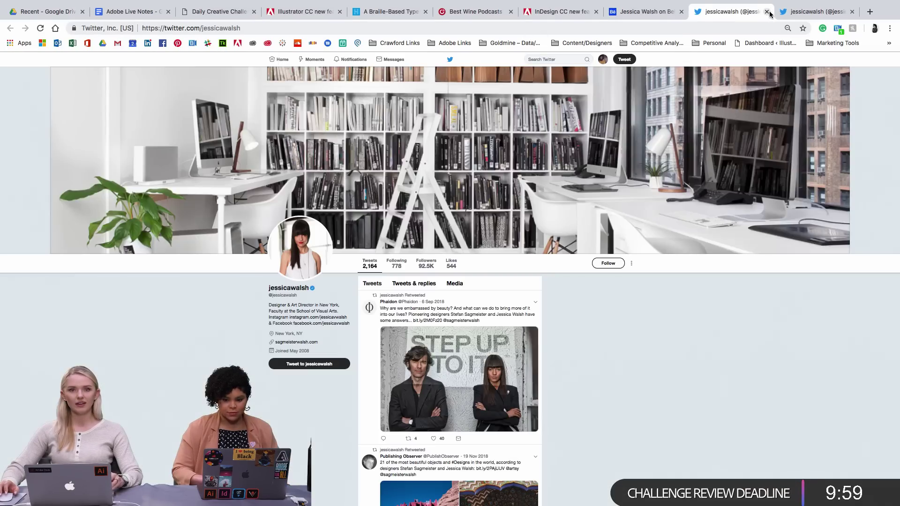
click(767, 12)
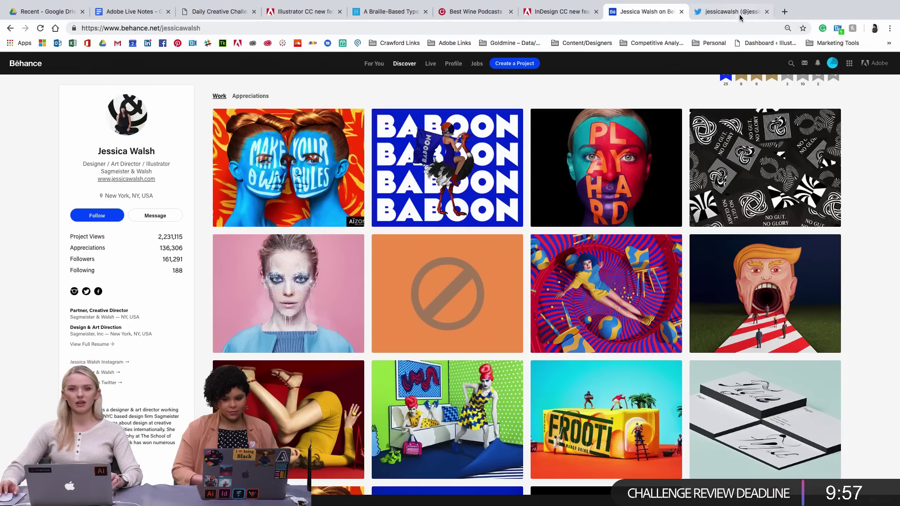
click(723, 29)
text(s)
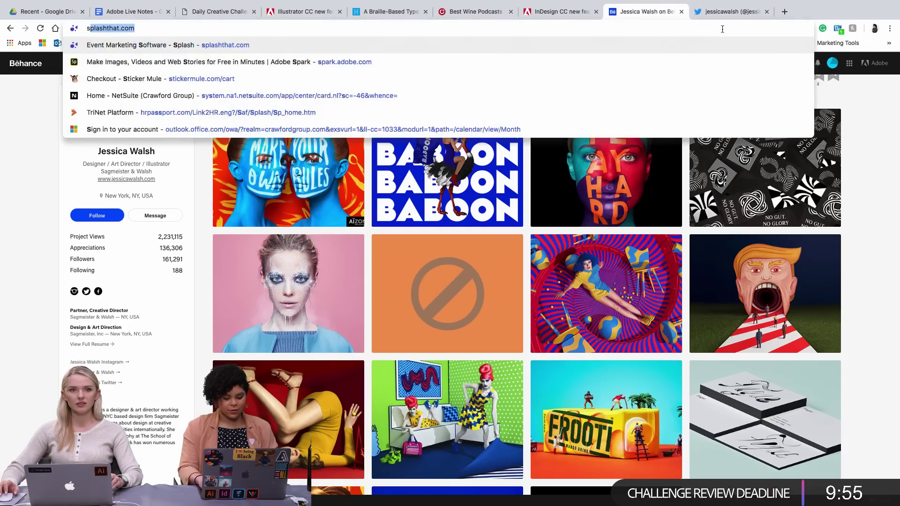
text(c)
key(BackSpace)
key(Escape)
text(s)
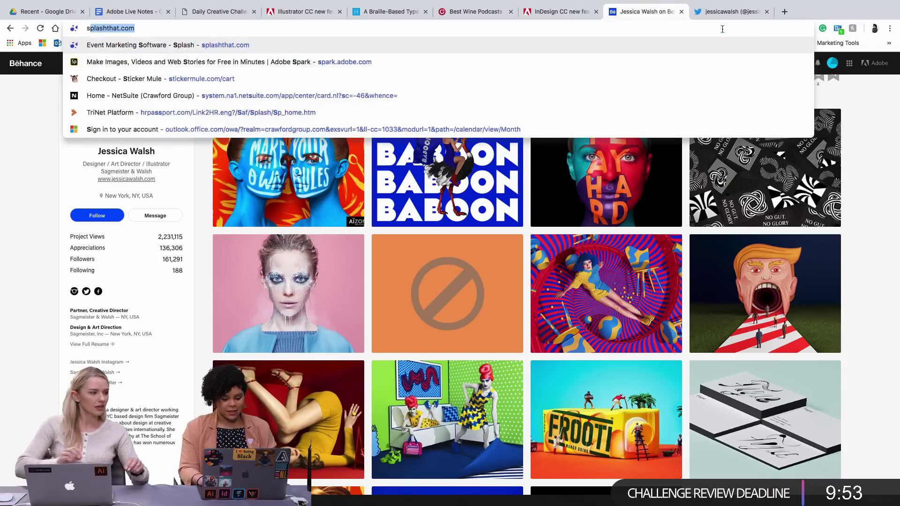
text(a)
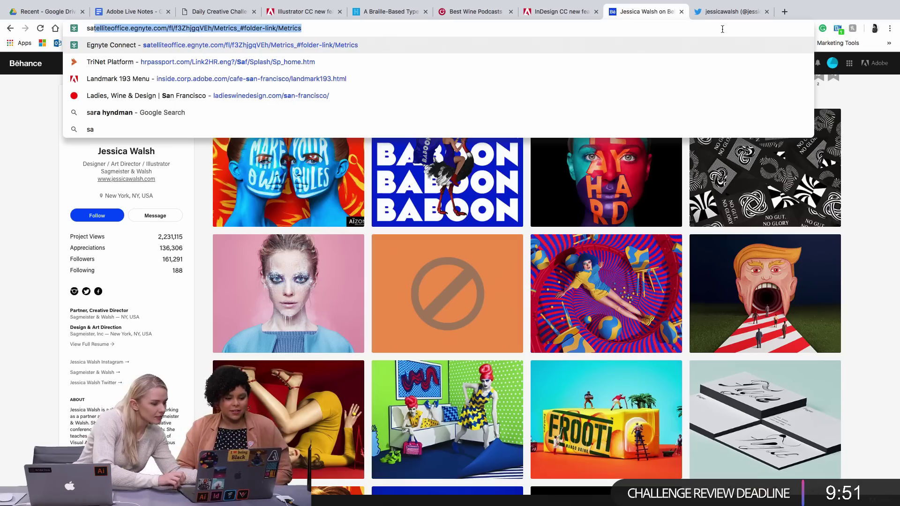
text(gmeister)
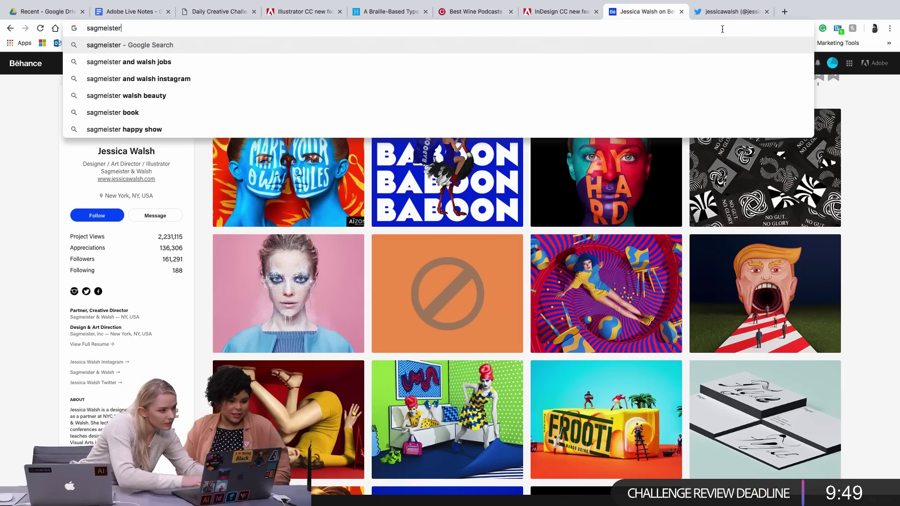
text(walsh.com)
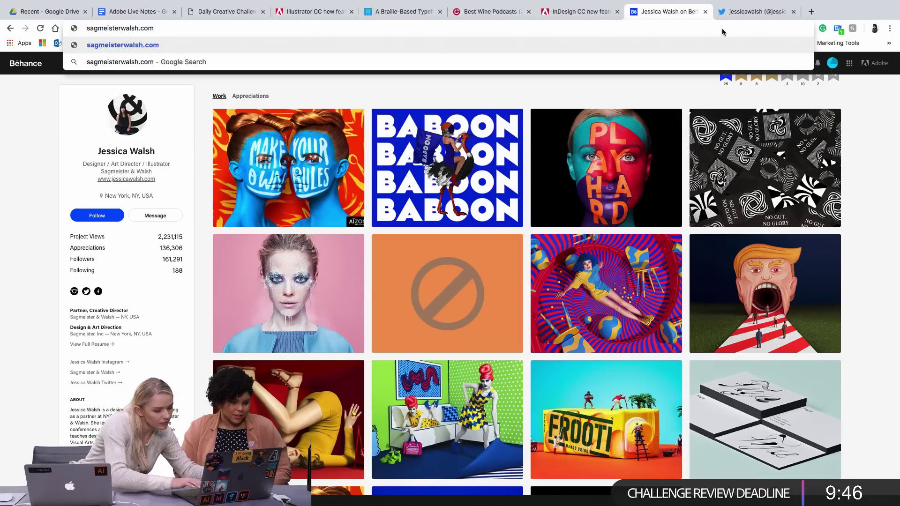
key(Return)
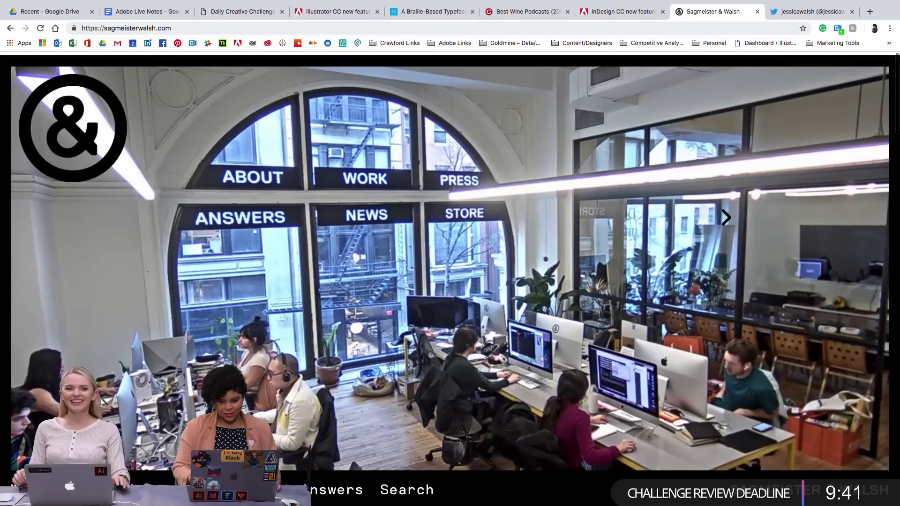
Look over the Sagmeister & Walsh homepage and Work section, and open the Milly: Color Lover Campaign project
scroll(726, 217, down, 3)
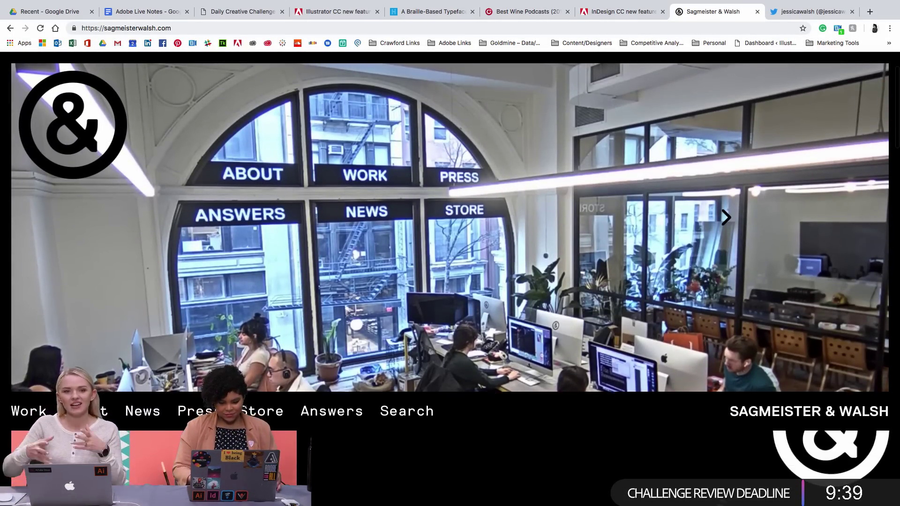
scroll(726, 217, down, 5)
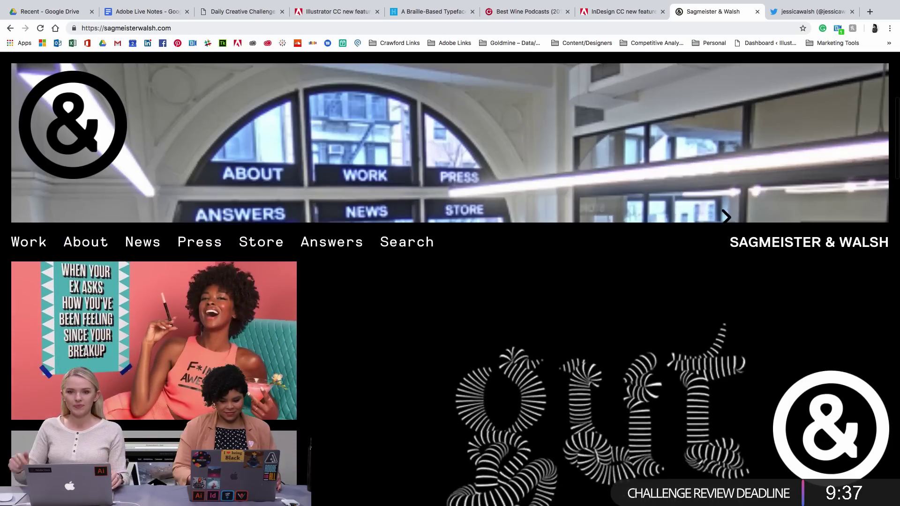
scroll(729, 221, down, 3)
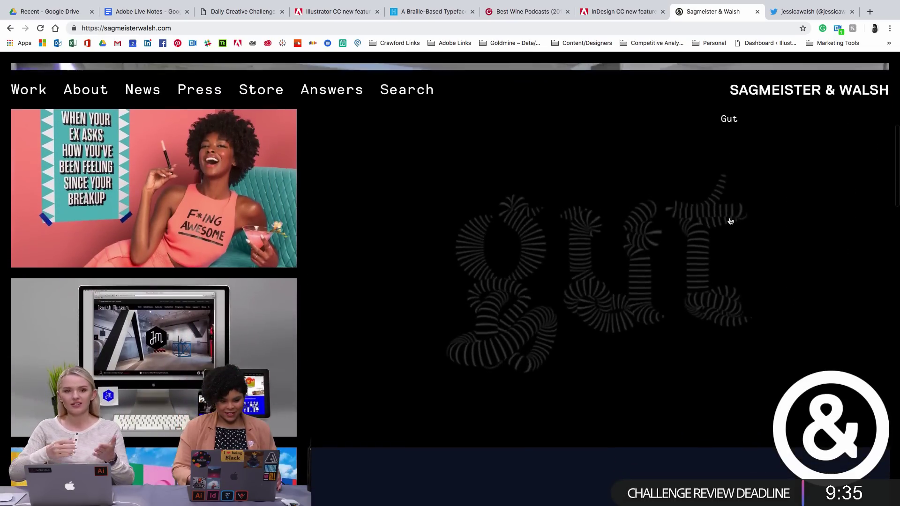
scroll(542, 277, down, 1)
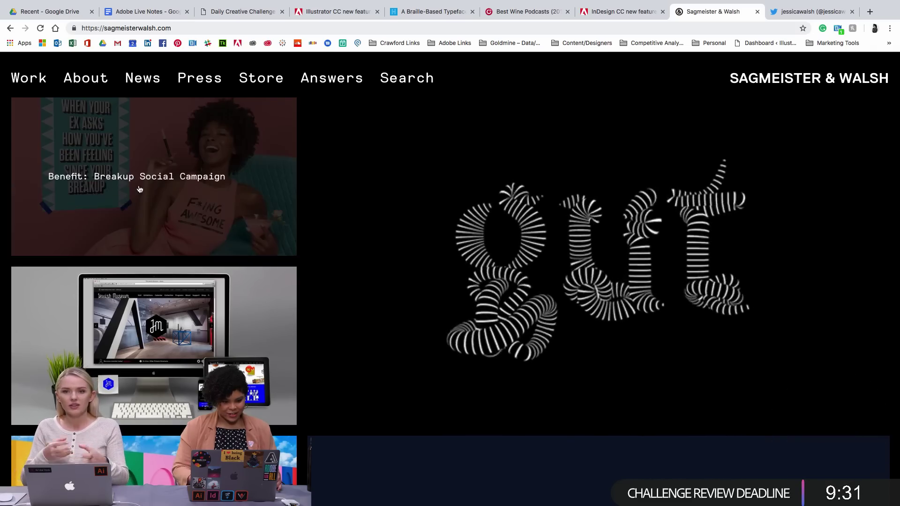
click(28, 76)
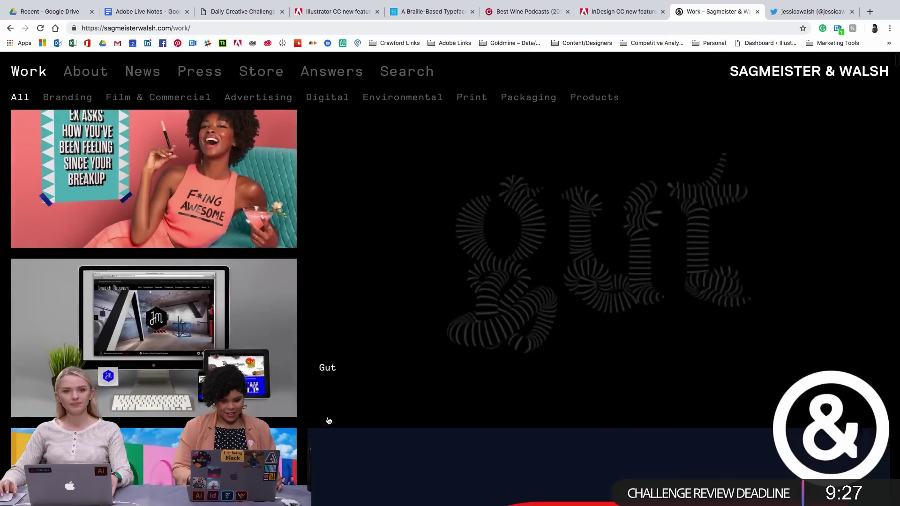
scroll(328, 420, down, 5)
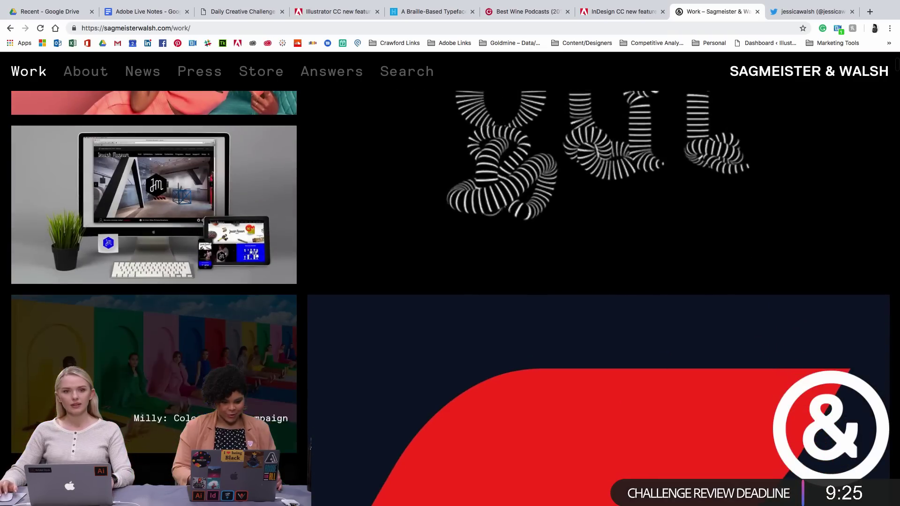
click(608, 357)
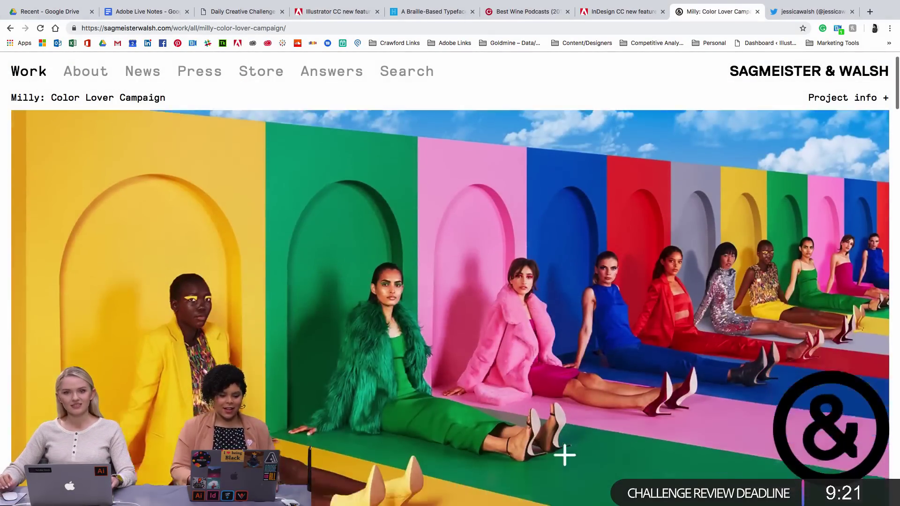
Examine the Milly: Color Lover Campaign photographs through to the end of the project page
scroll(564, 455, down, 3)
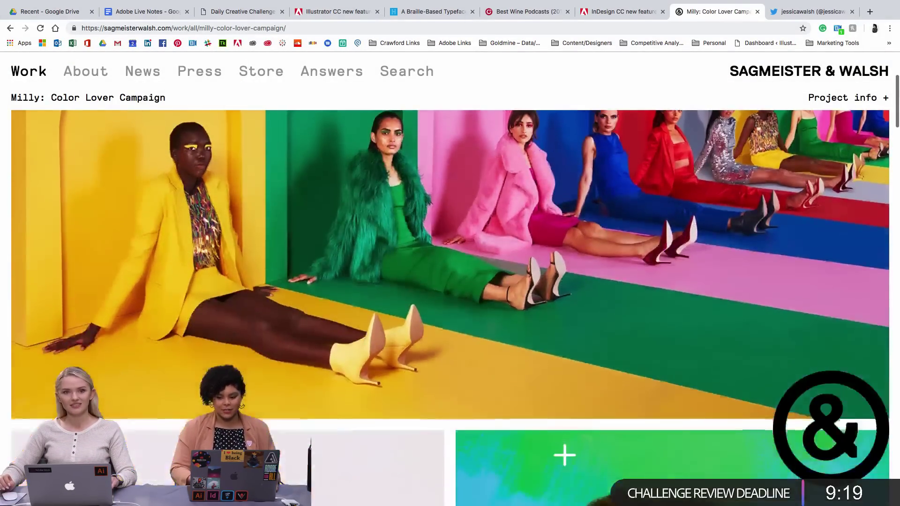
scroll(565, 455, down, 10)
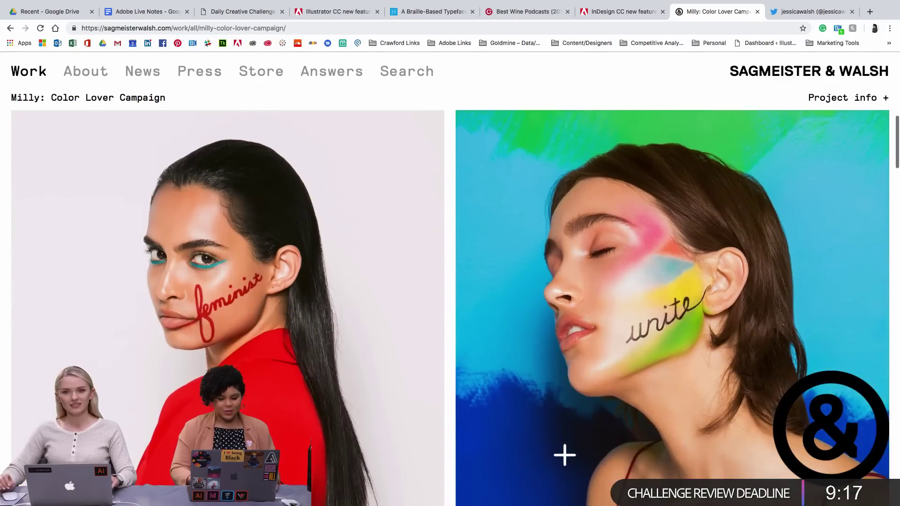
scroll(565, 455, down, 1)
scroll(564, 455, down, 1)
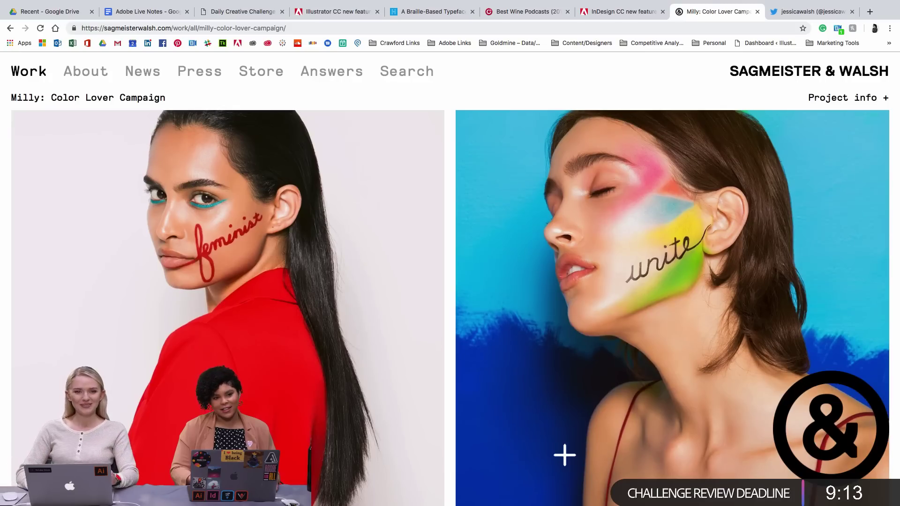
scroll(565, 455, down, 3)
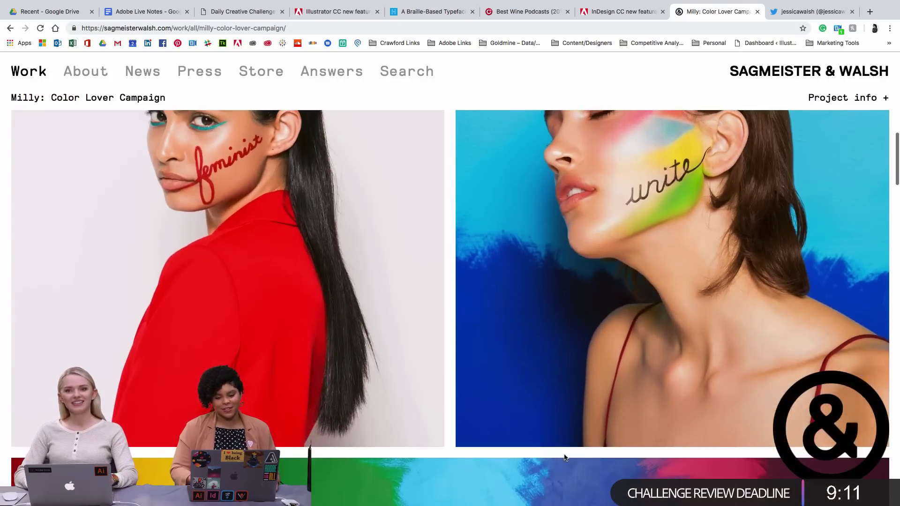
scroll(565, 457, down, 10)
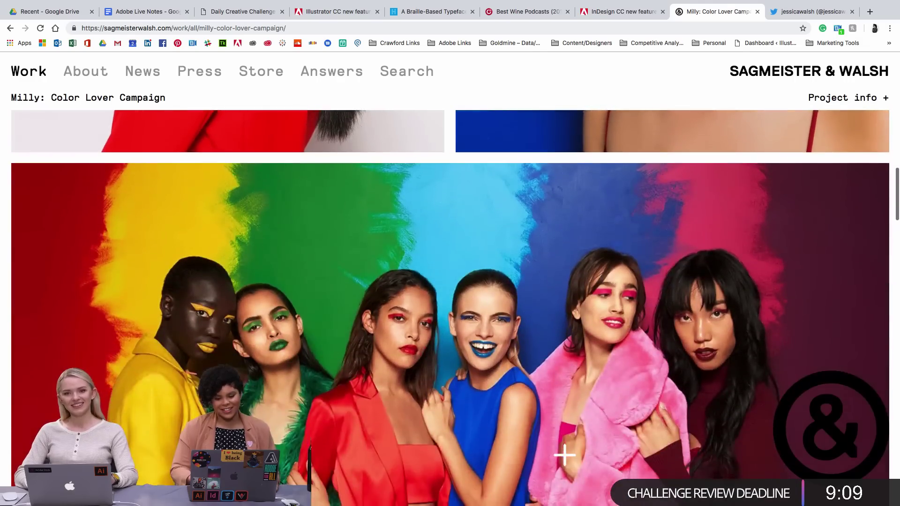
scroll(565, 454, down, 5)
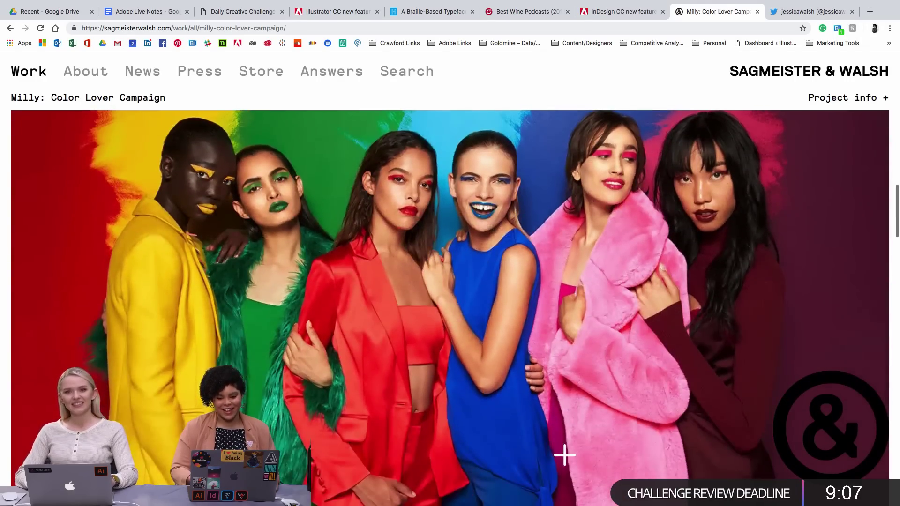
scroll(565, 454, down, 12)
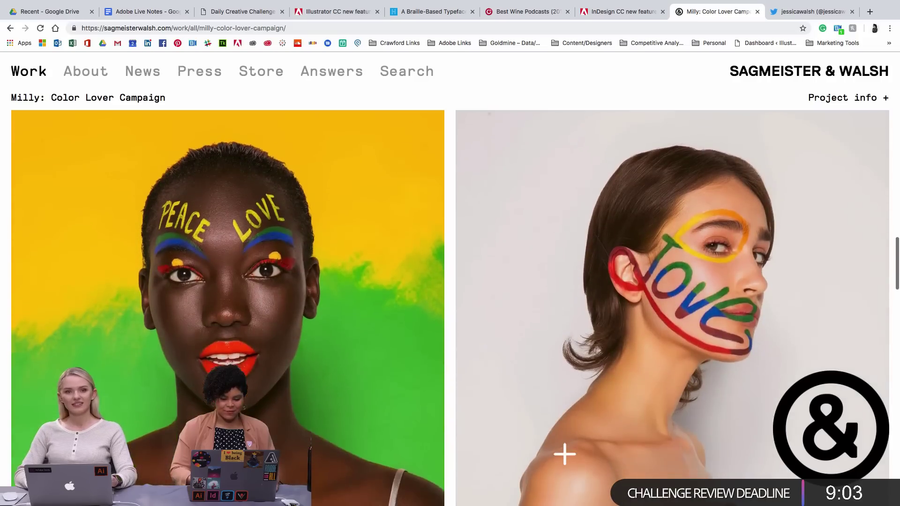
scroll(565, 454, down, 5)
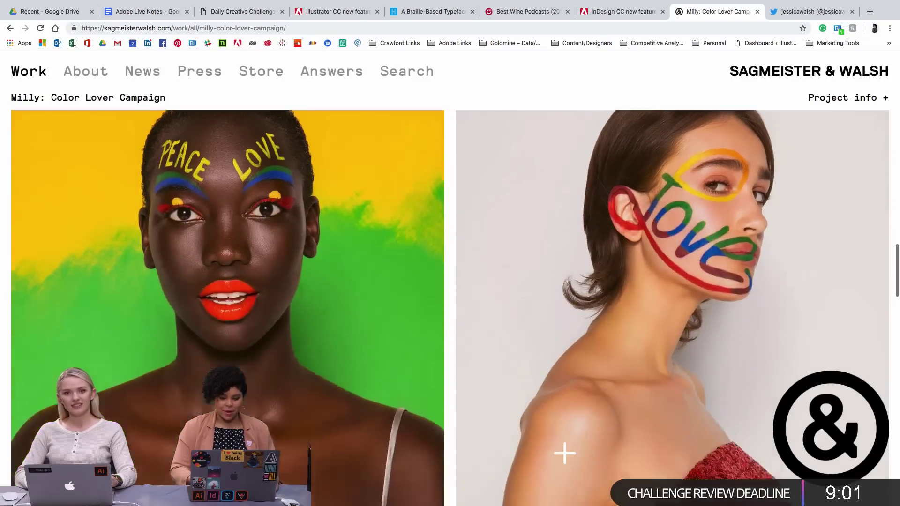
scroll(565, 453, down, 12)
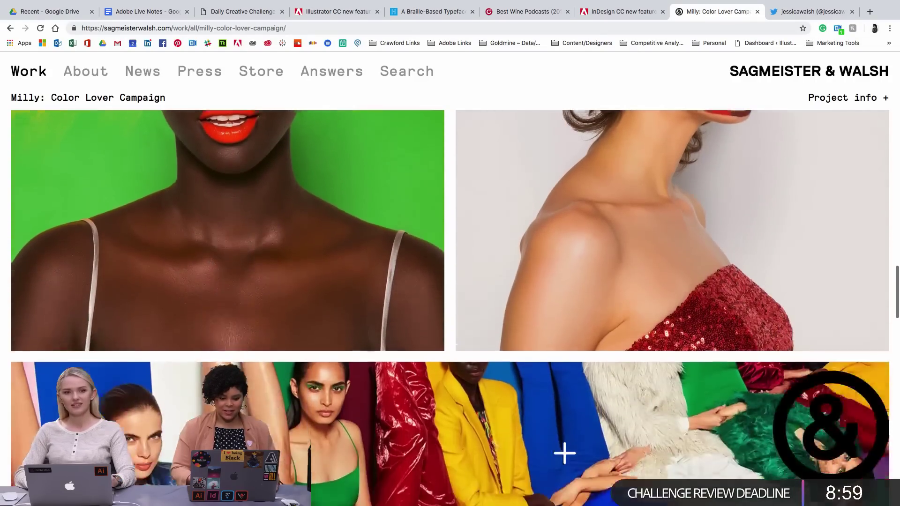
scroll(565, 454, down, 8)
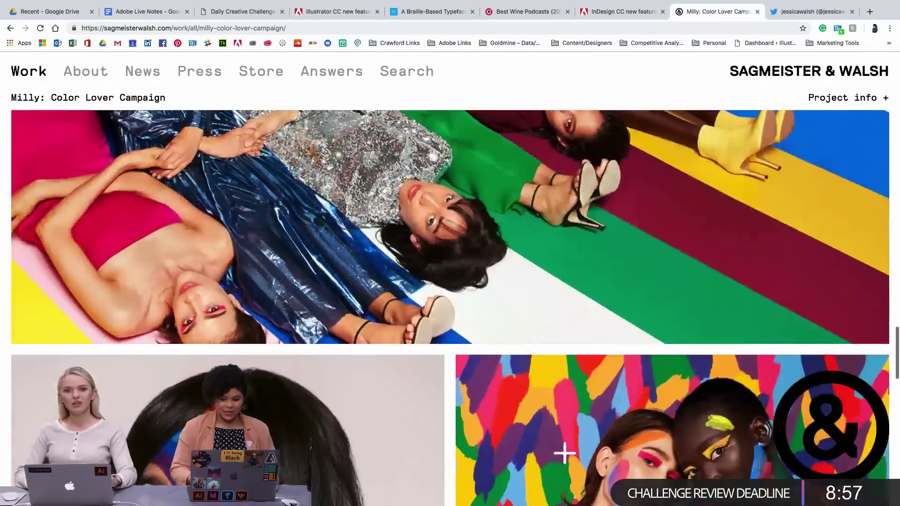
scroll(565, 453, down, 6)
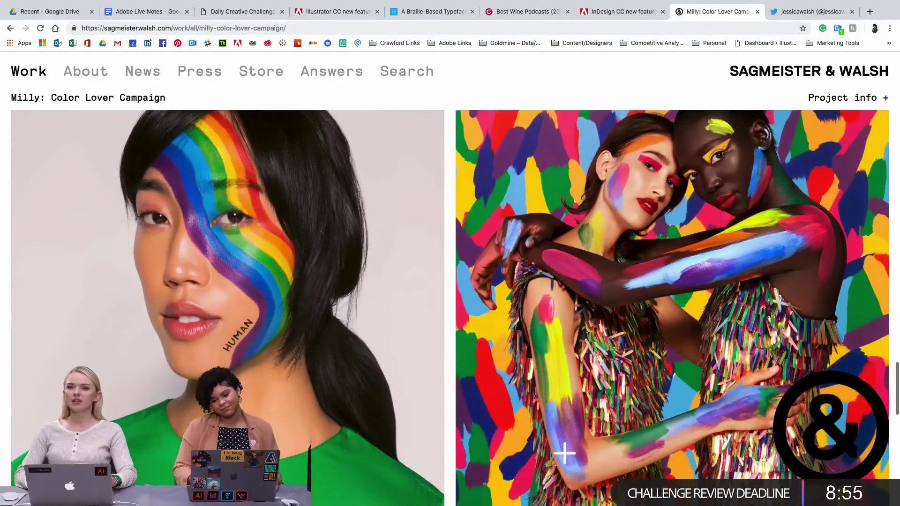
scroll(564, 453, down, 7)
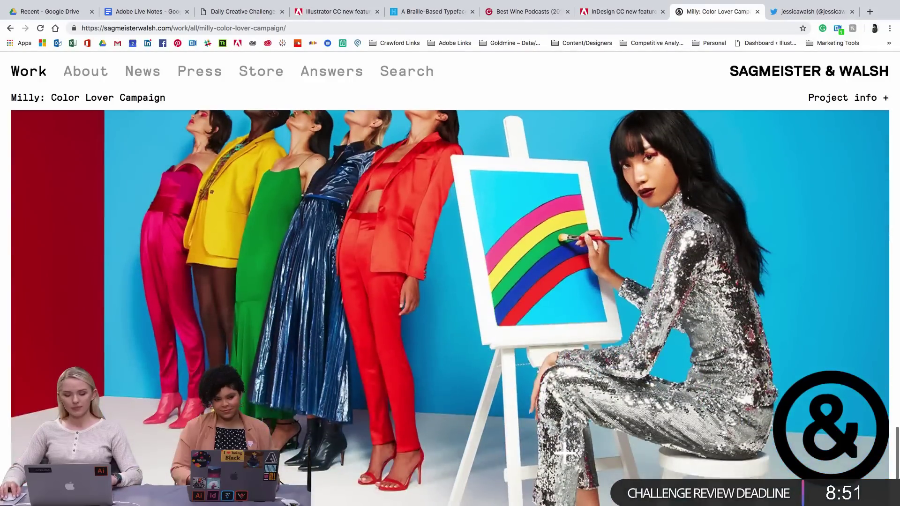
scroll(564, 454, down, 3)
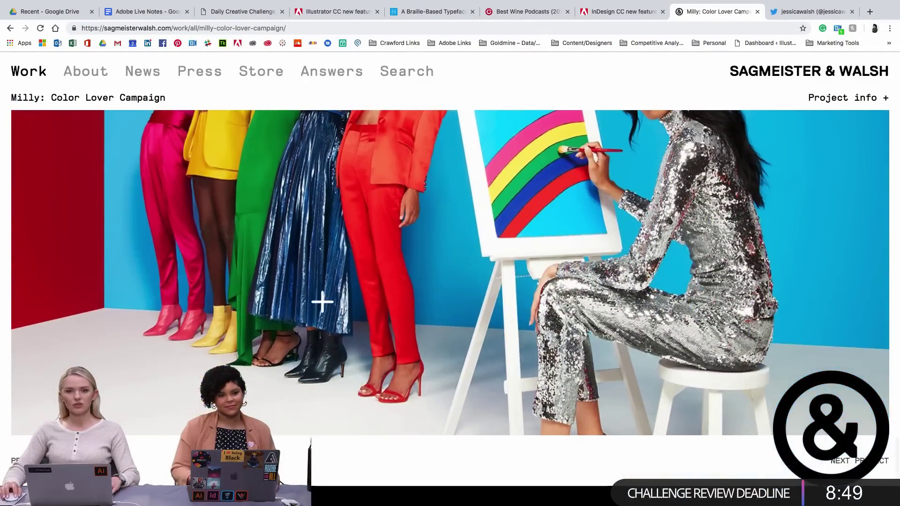
Open Jessica Hische's logo portfolio at jessicahische.is/makinglogos in place of the Milly campaign page
click(409, 31)
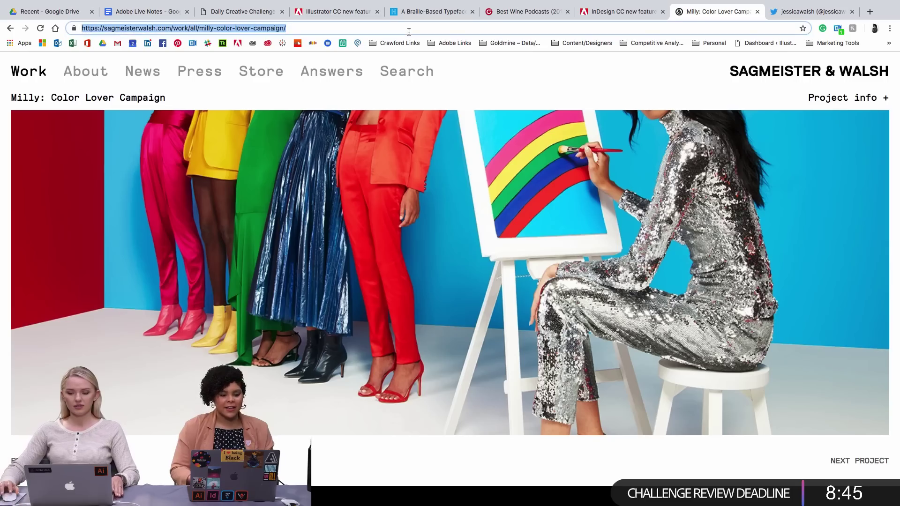
text(jessicahische.is/makinglogos)
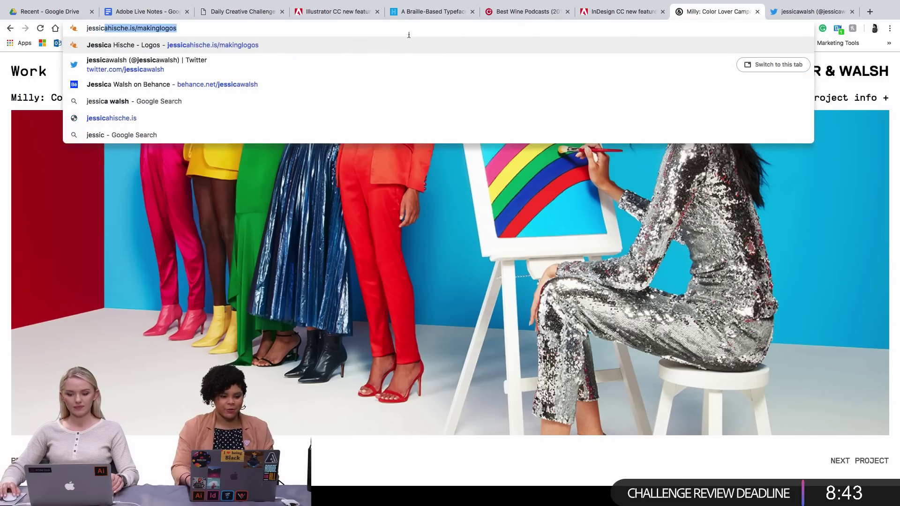
key(Return)
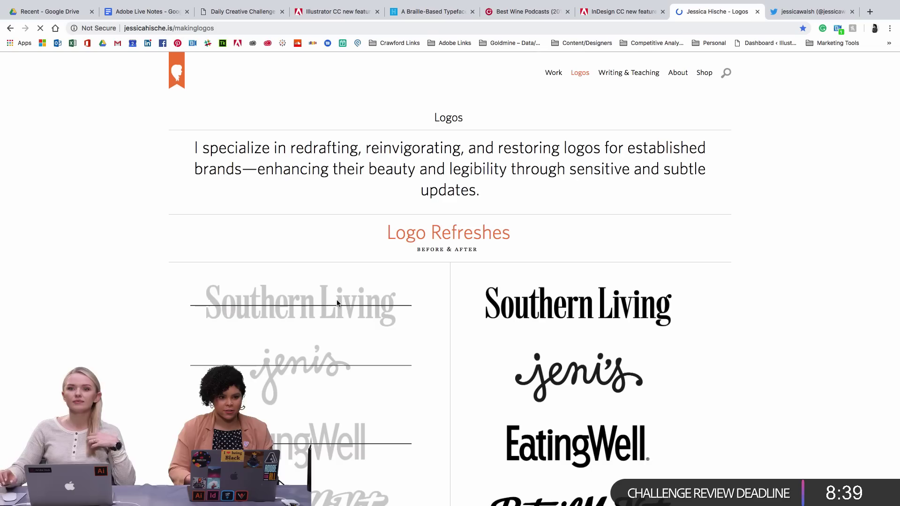
Open the Work section of Jessica Hische's site and look through the lettering project thumbnails
scroll(343, 356, down, 1)
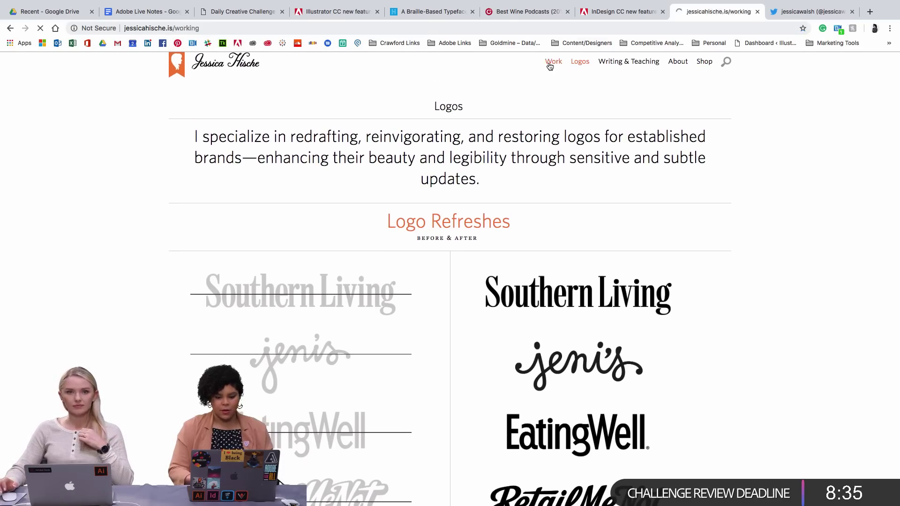
scroll(513, 293, down, 3)
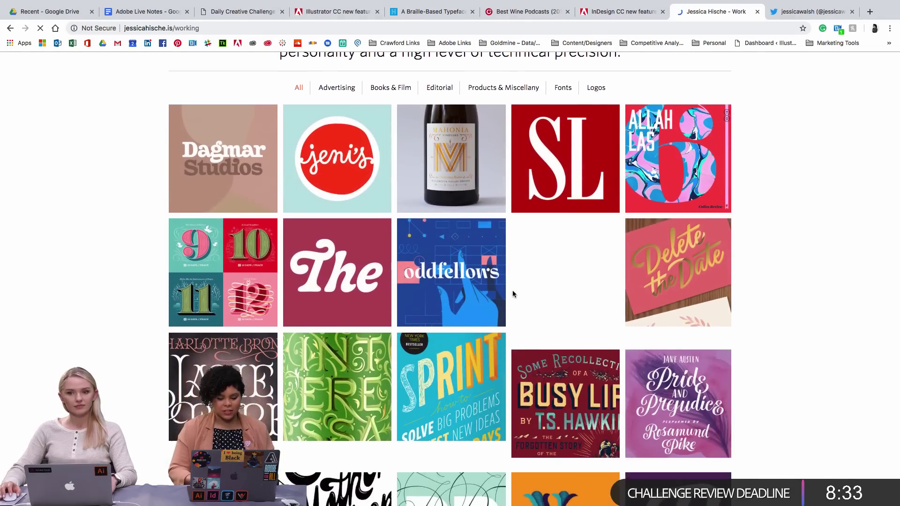
scroll(513, 294, down, 4)
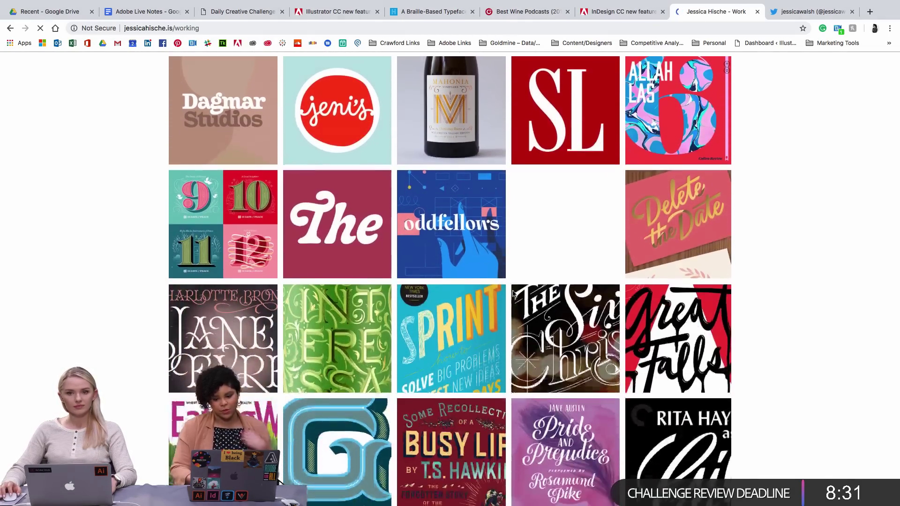
scroll(512, 294, down, 10)
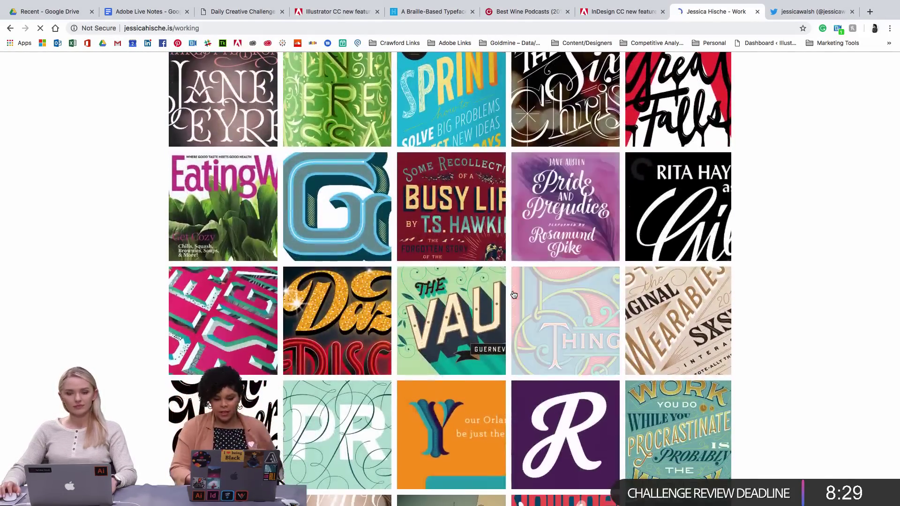
Look through further rows of lettering thumbnails in Jessica Hische's Work section
scroll(514, 294, down, 10)
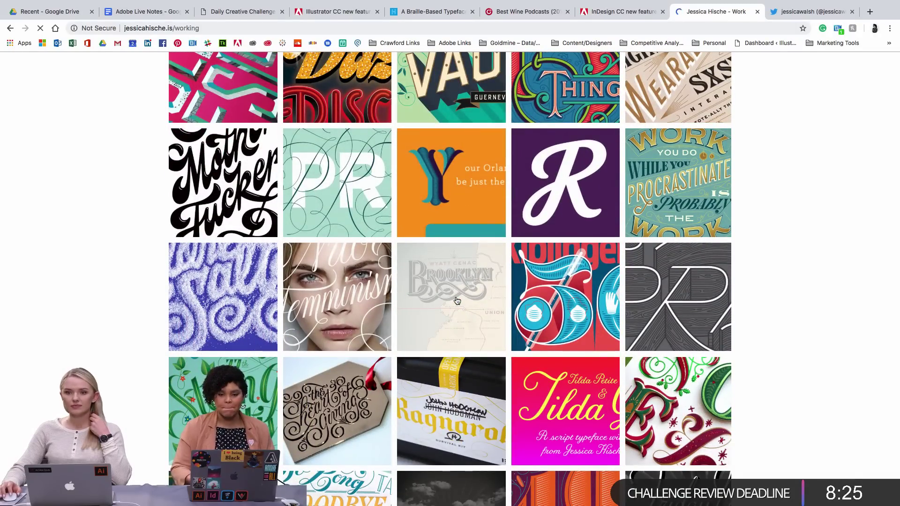
scroll(457, 301, down, 6)
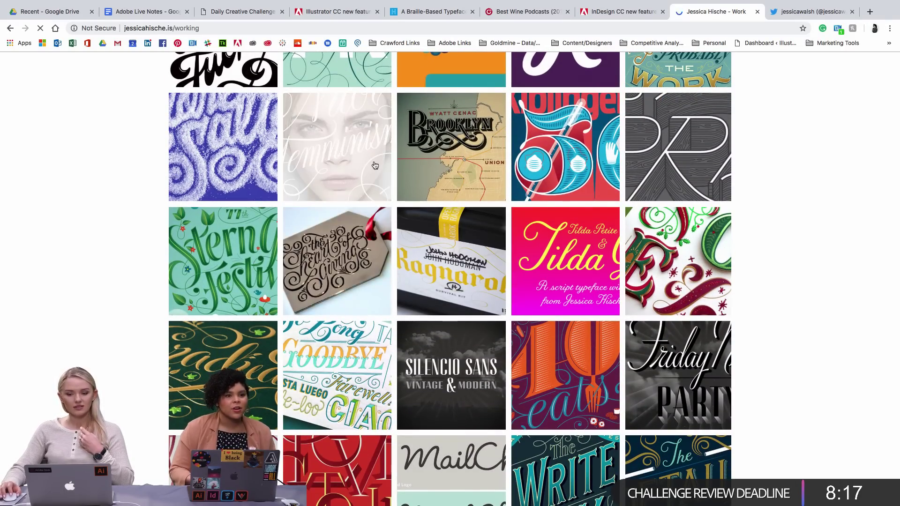
Search the web for "griz" and open the official GRiZ website, mynameisgriz.com
click(365, 25)
text(griz)
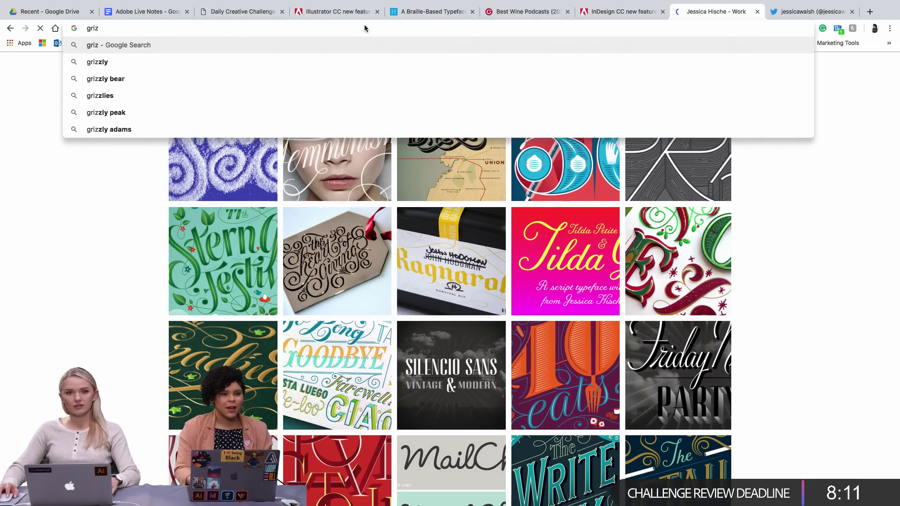
key(Return)
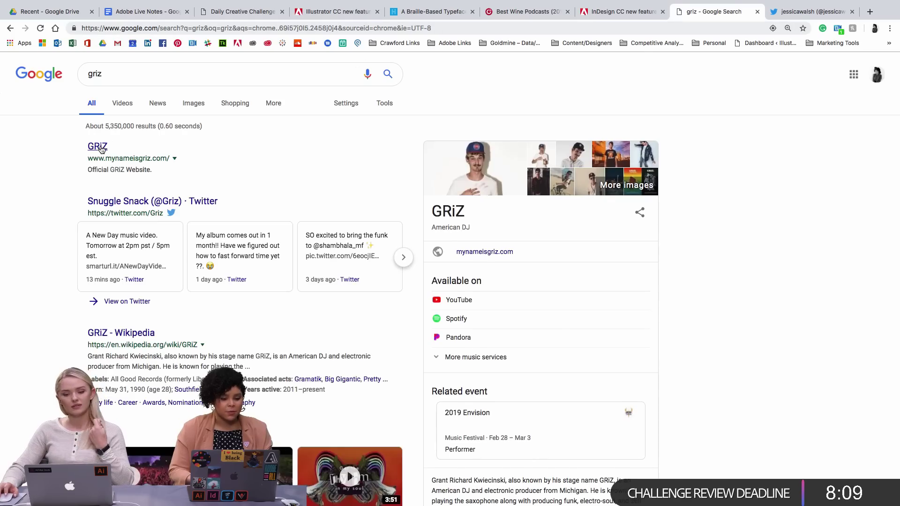
click(100, 149)
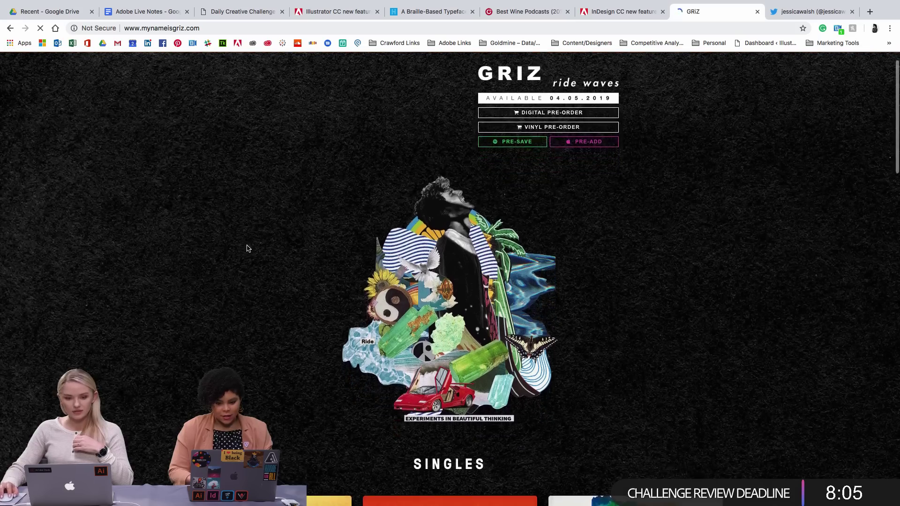
Examine the Ride Waves album artwork, singles covers and vinyl pre-order bundles on the GRiZ site
scroll(249, 248, down, 2)
scroll(248, 249, down, 9)
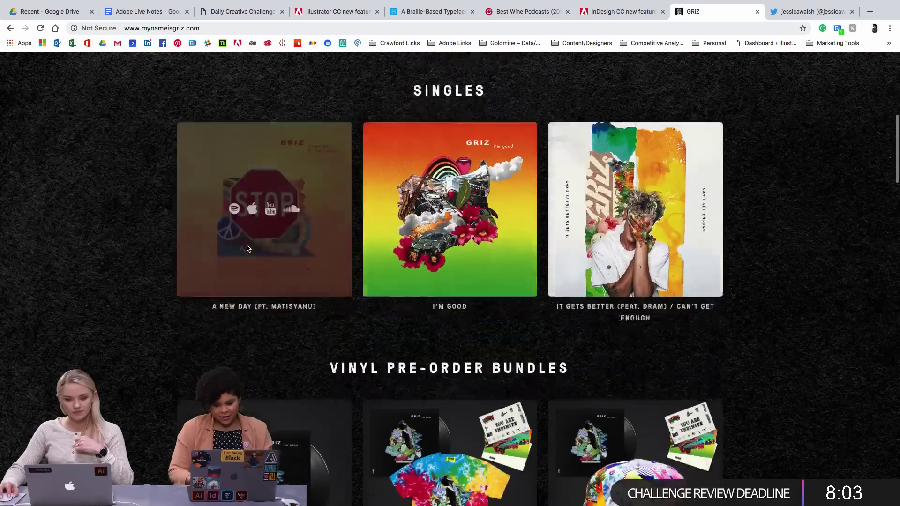
scroll(249, 248, down, 3)
scroll(249, 248, up, 7)
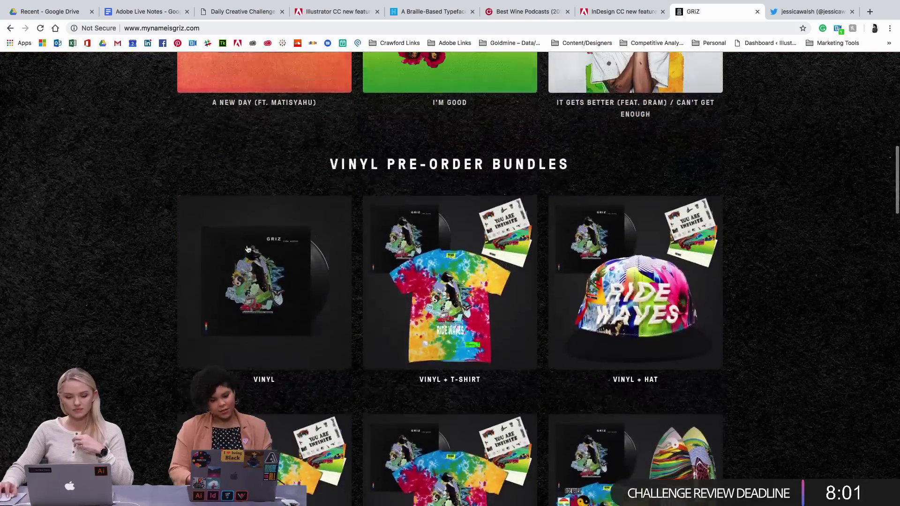
scroll(249, 249, up, 2)
scroll(249, 248, down, 4)
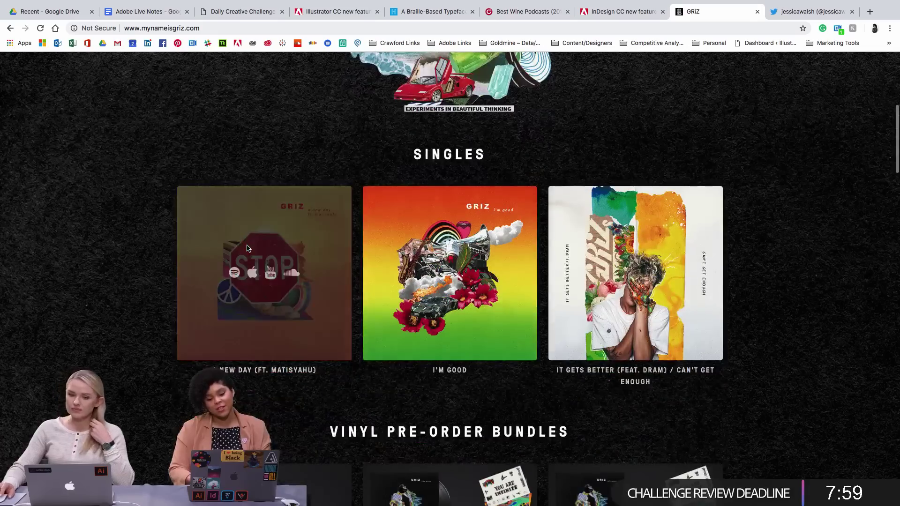
scroll(324, 209, down, 2)
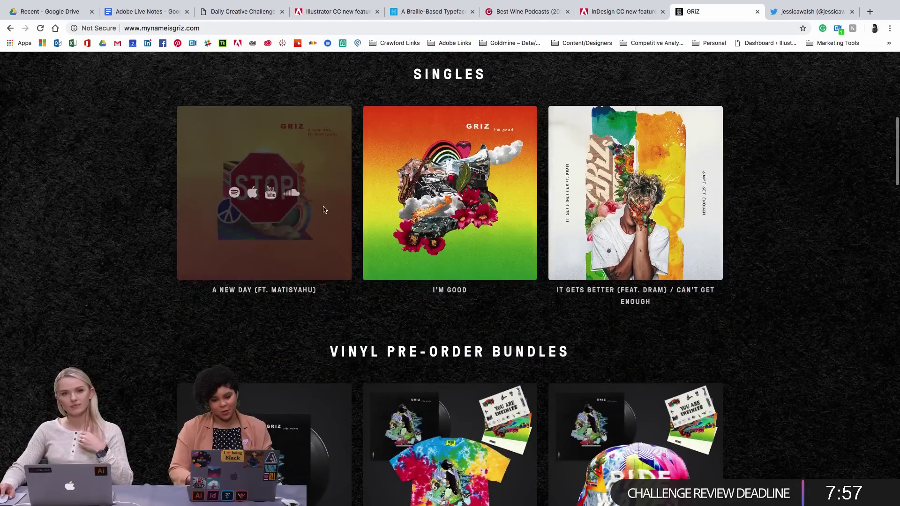
scroll(323, 209, down, 10)
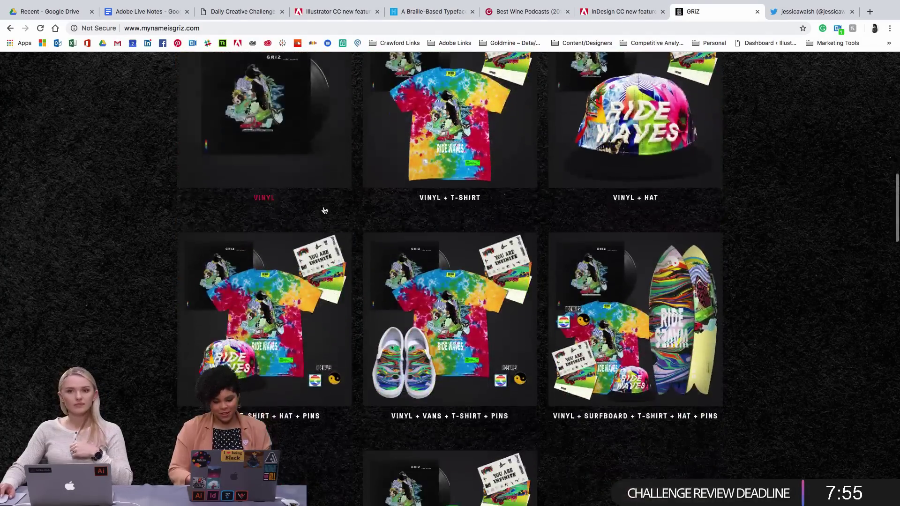
scroll(323, 209, down, 3)
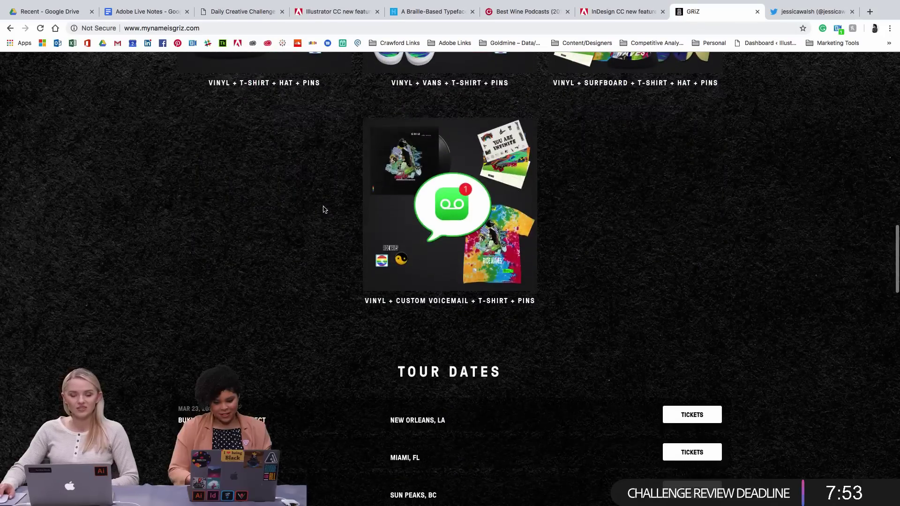
scroll(323, 209, up, 14)
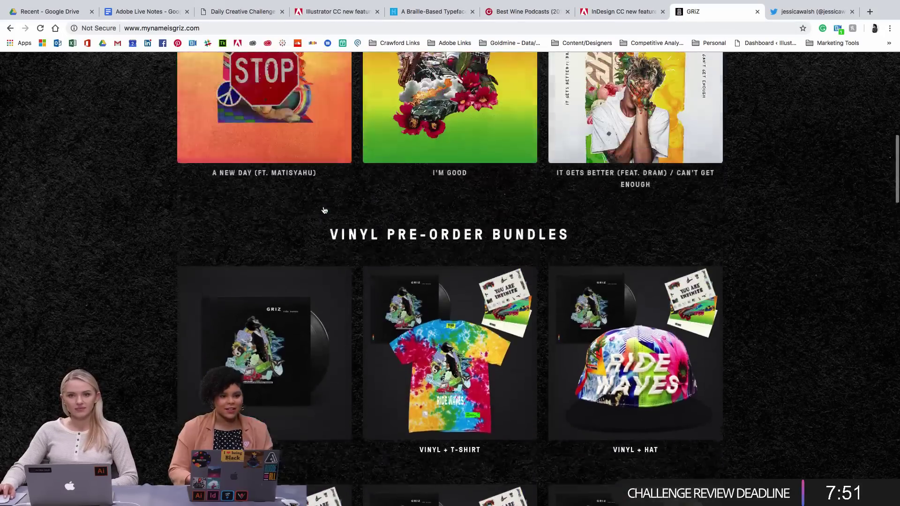
scroll(326, 210, up, 2)
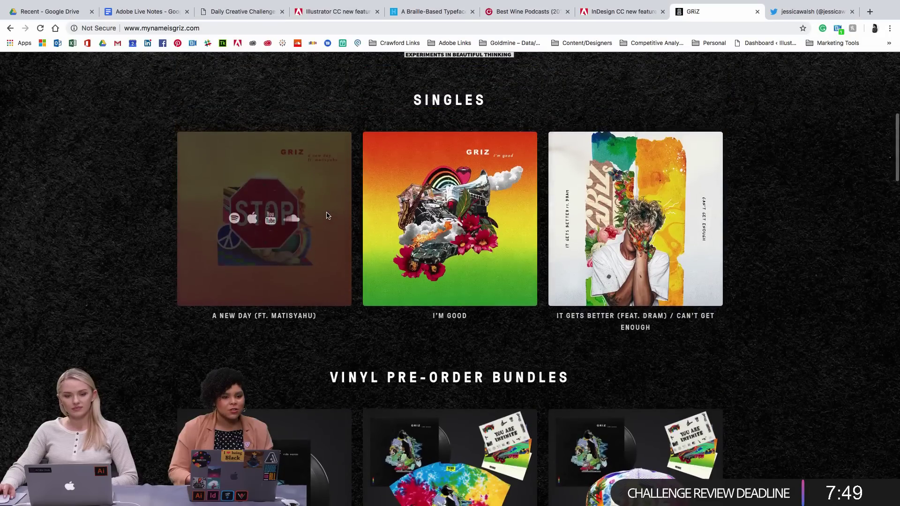
scroll(328, 215, up, 8)
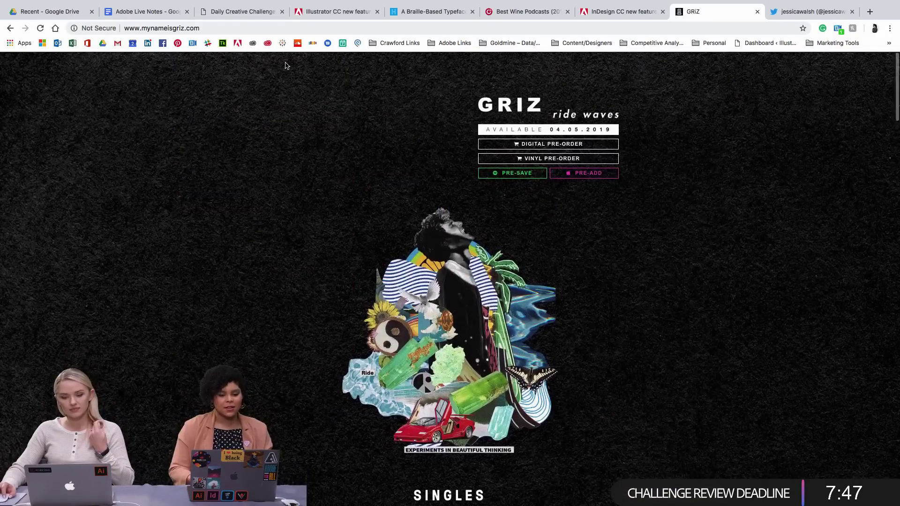
Search the web for the Hometown Designs graphic designer's full name and check the first results
click(262, 30)
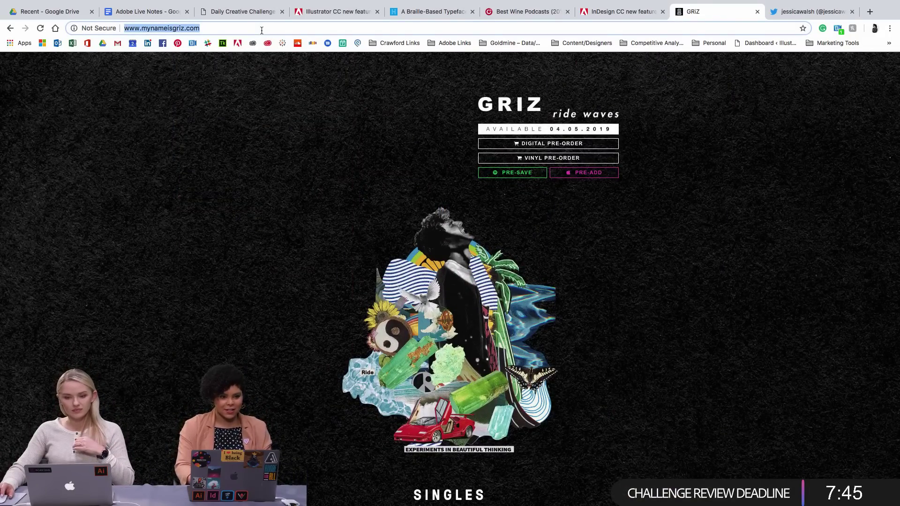
text(jimmy)
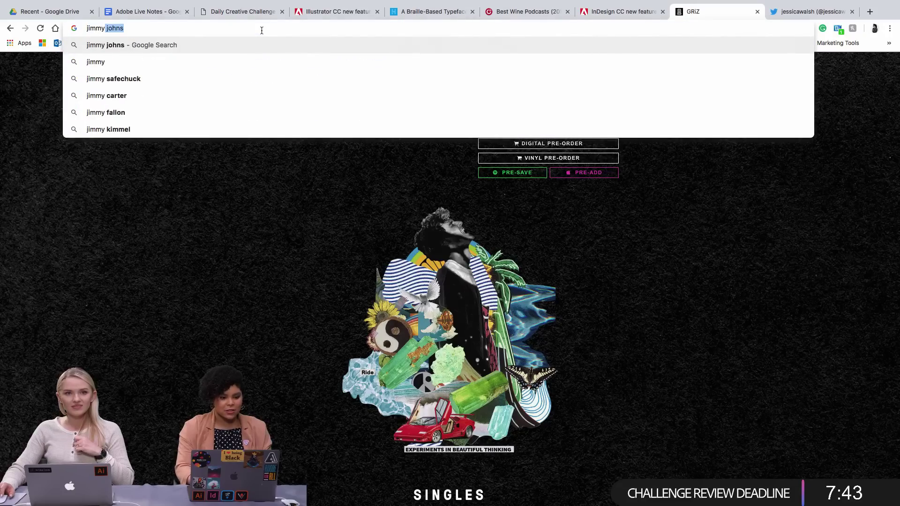
text( mitchell)
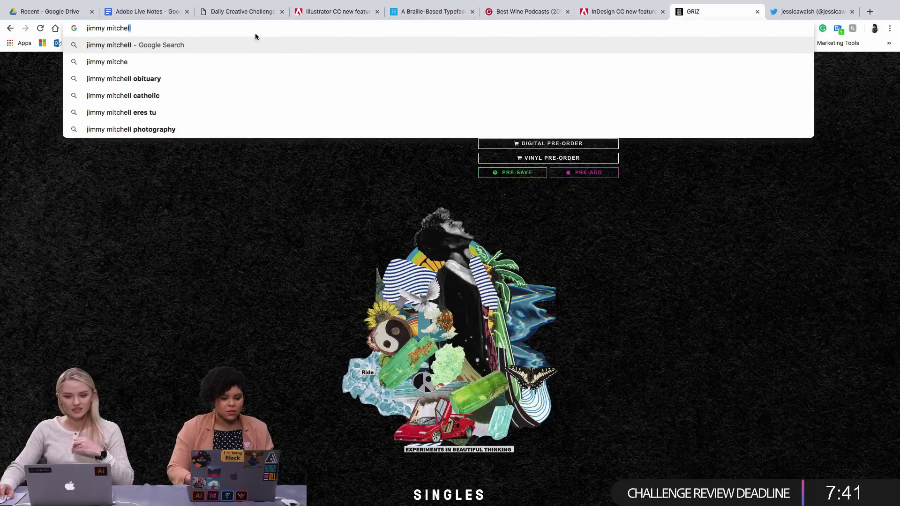
key(Return)
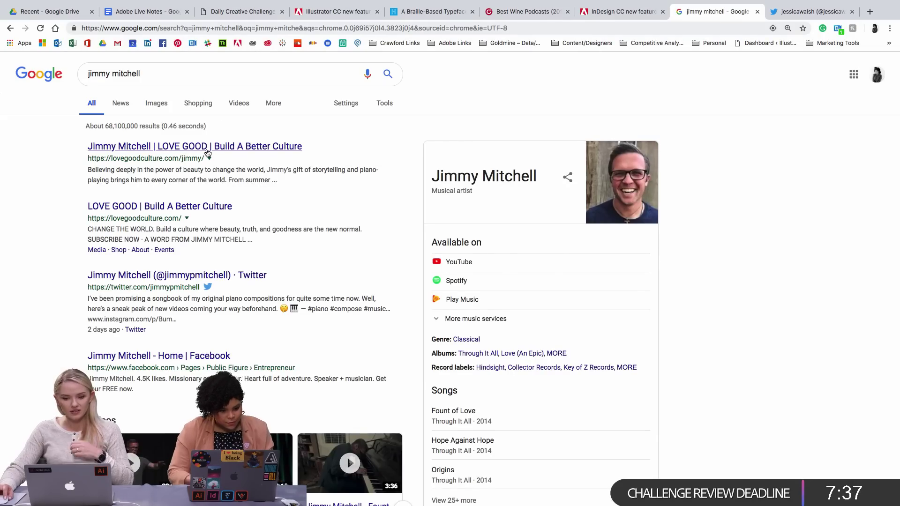
scroll(208, 154, down, 1)
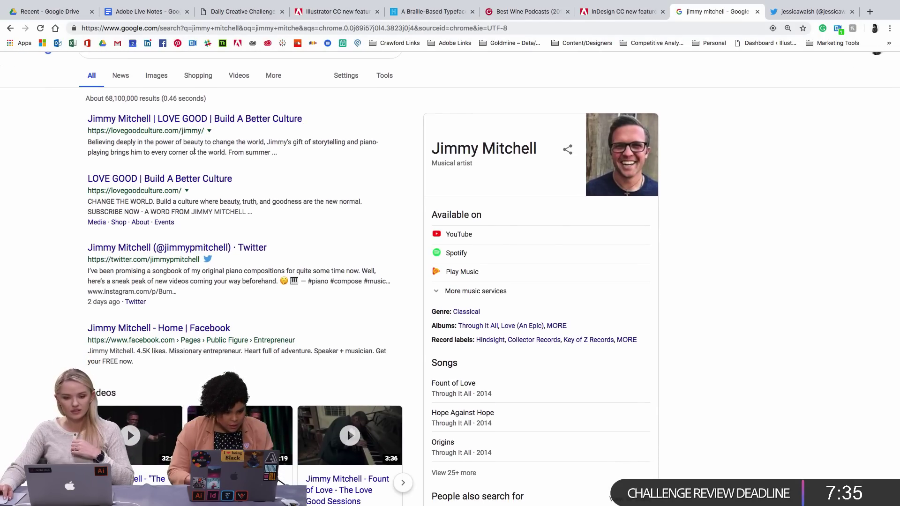
scroll(169, 82, up, 1)
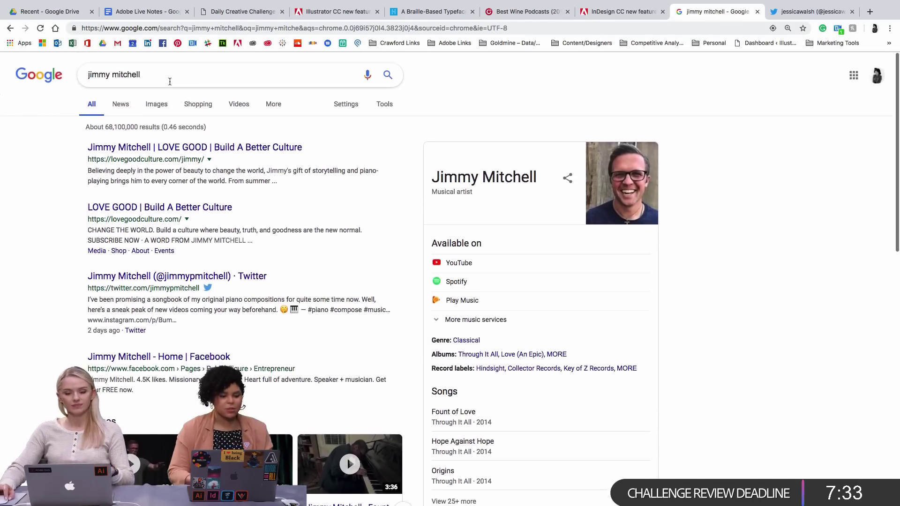
Refine the search by adding "design" after the designer's name and open the Hometown Designs designer's Behance profile
click(170, 81)
text(design)
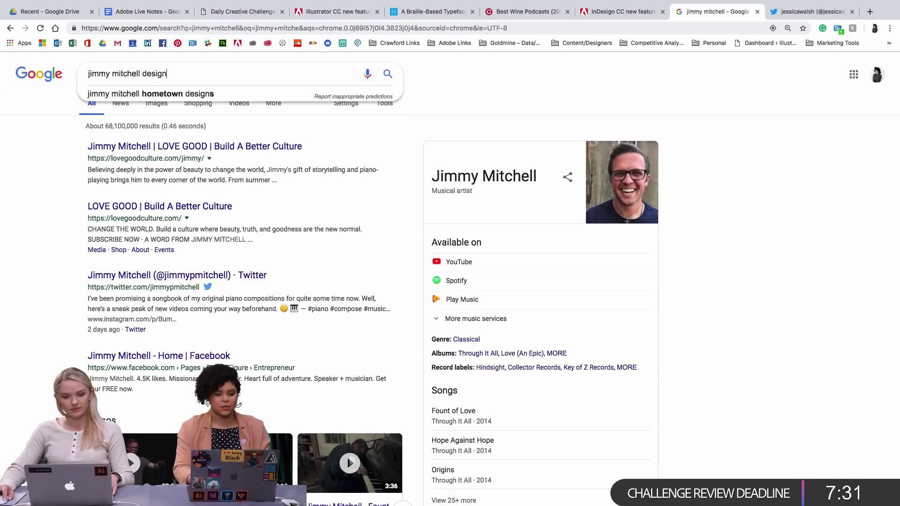
key(Return)
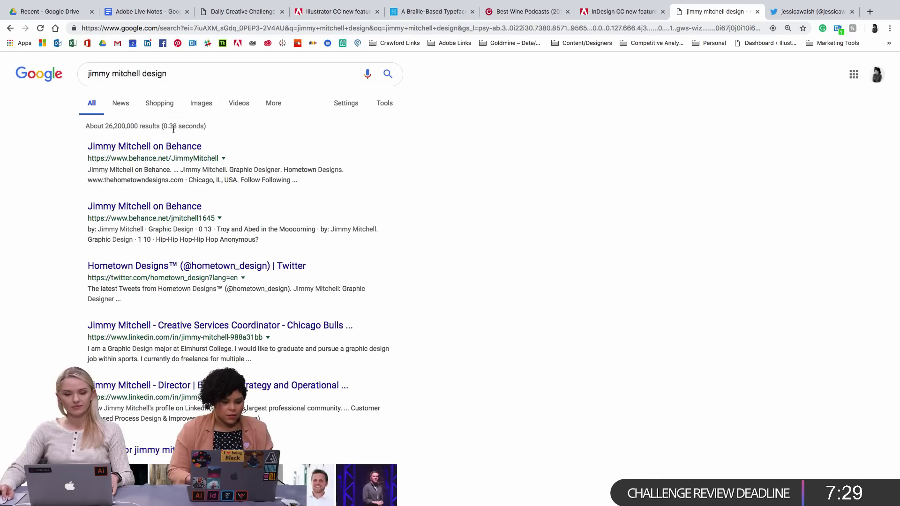
click(177, 147)
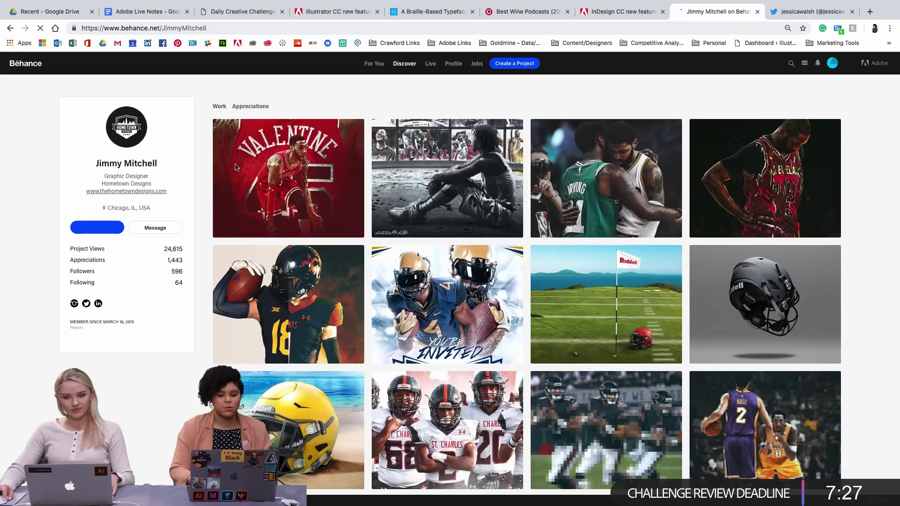
Look through the sports design project thumbnails on the designer's Behance profile and return to the start of the page
scroll(306, 235, down, 1)
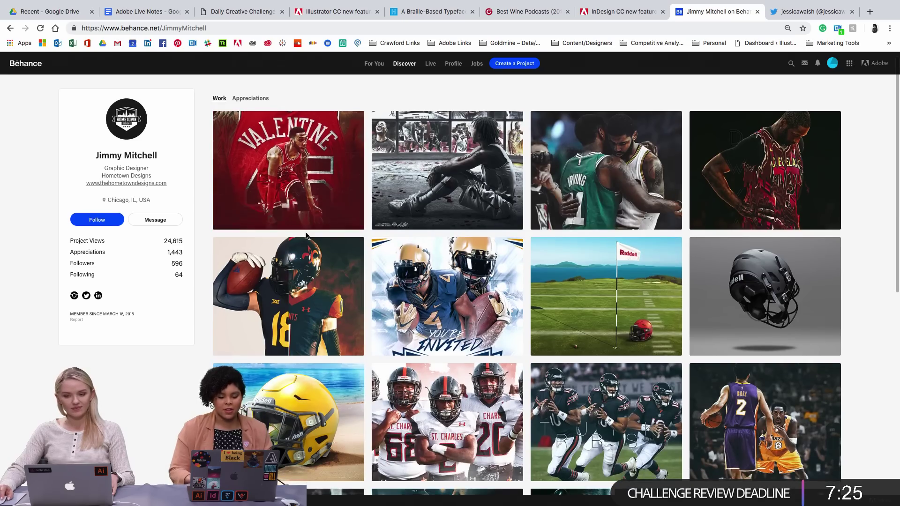
scroll(306, 235, down, 5)
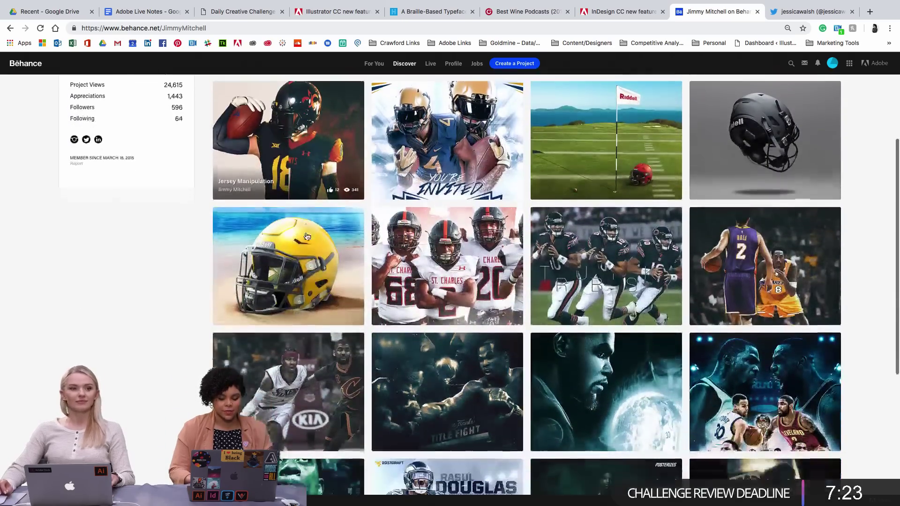
scroll(307, 237, down, 7)
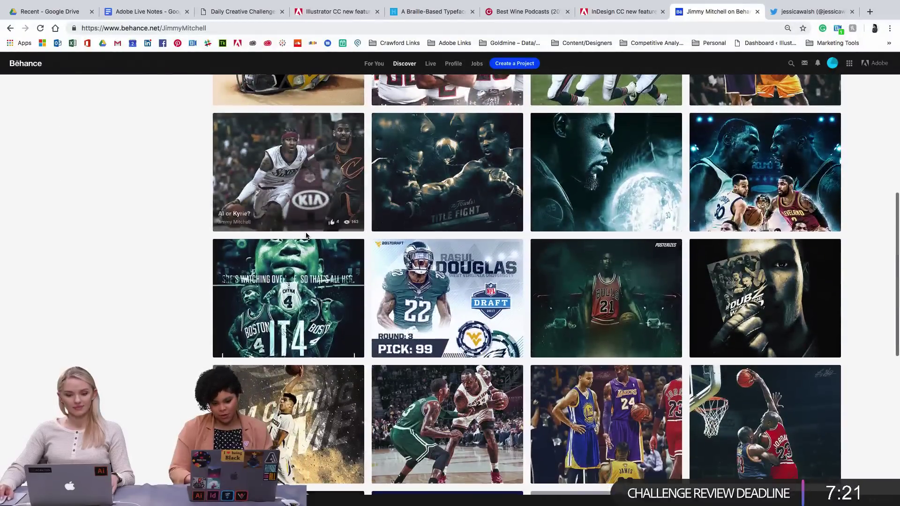
scroll(307, 235, down, 5)
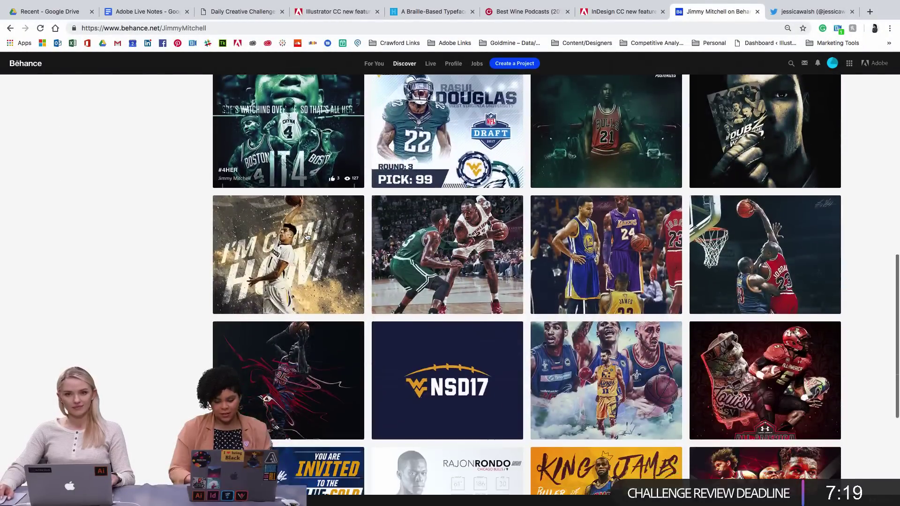
scroll(307, 235, down, 4)
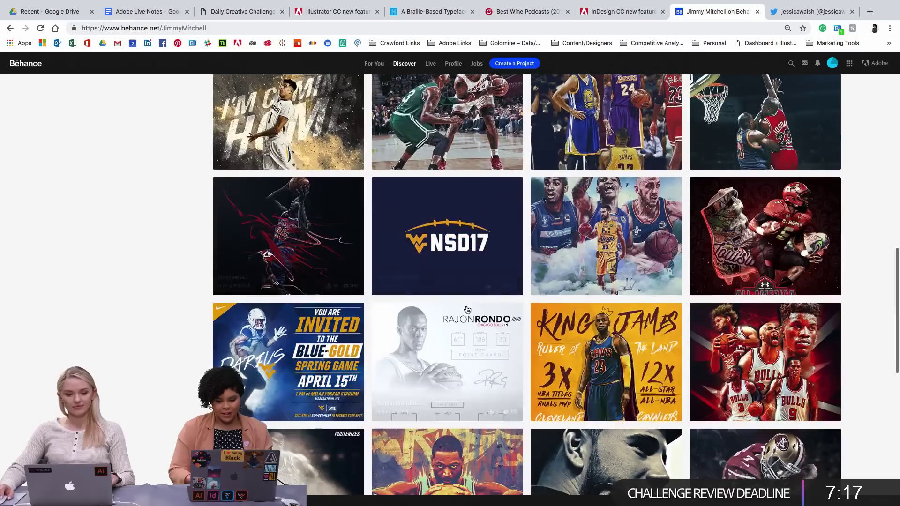
scroll(593, 326, down, 1)
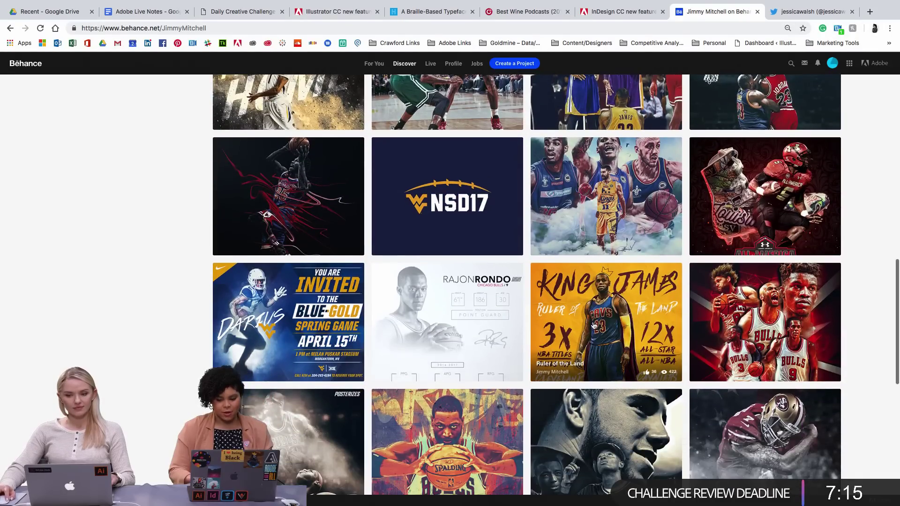
scroll(593, 325, down, 9)
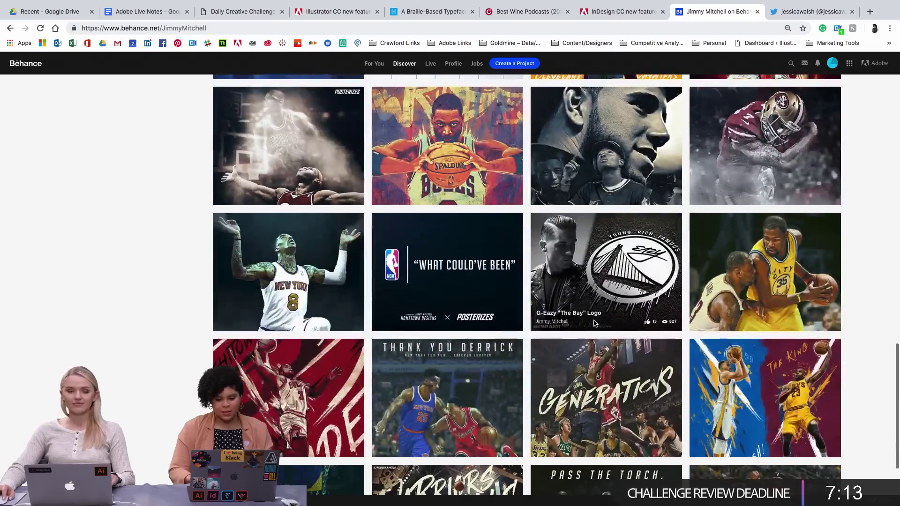
scroll(594, 323, down, 6)
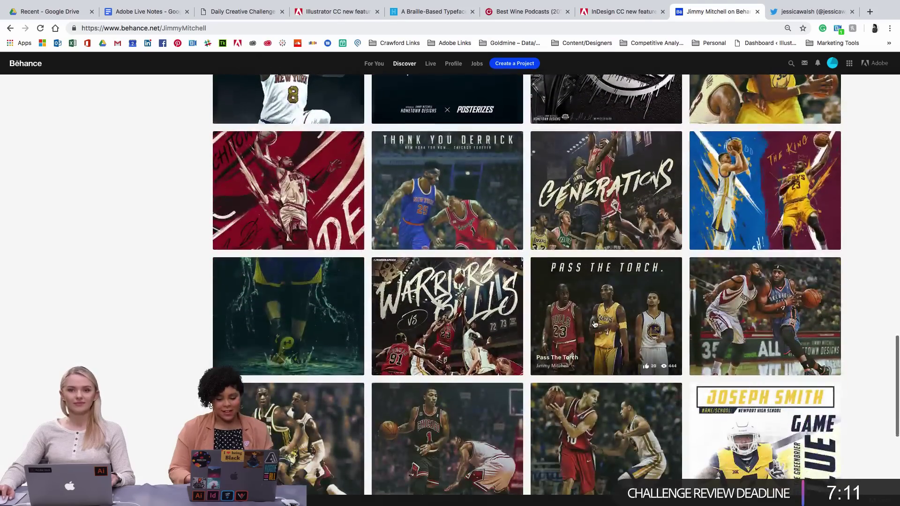
scroll(594, 323, down, 6)
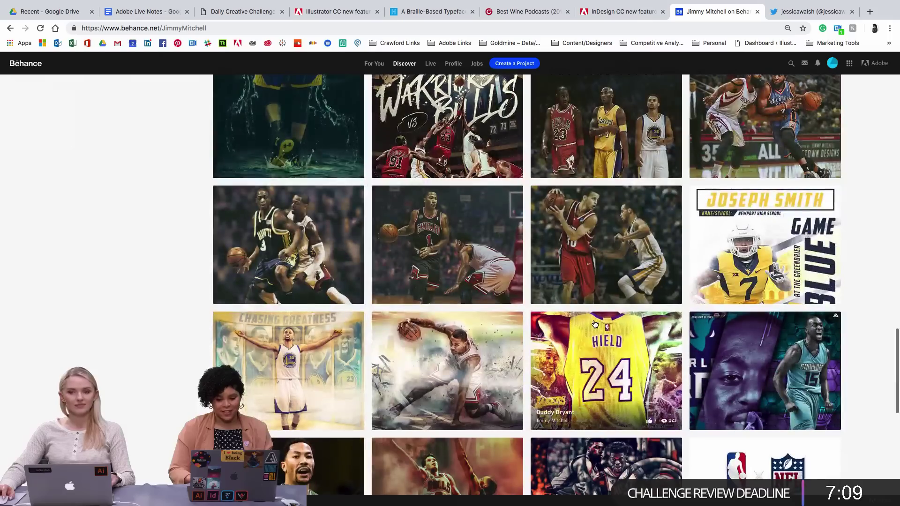
scroll(595, 324, down, 5)
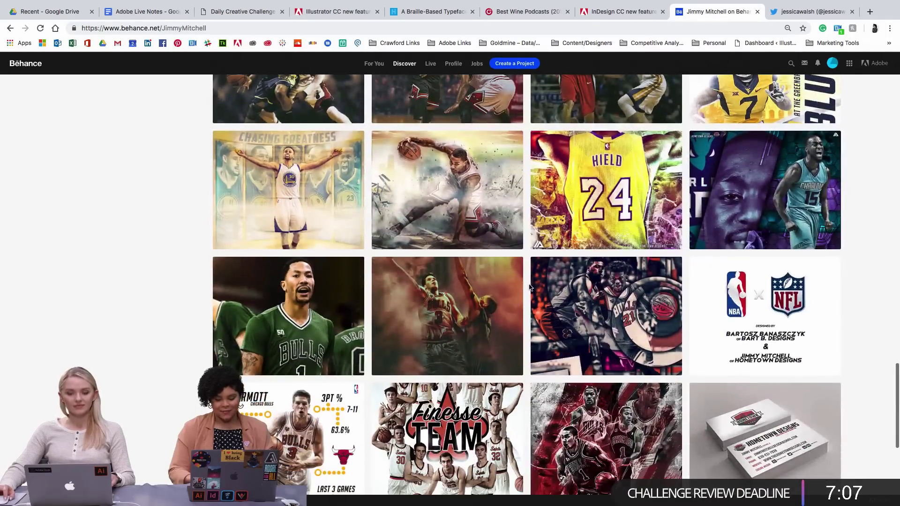
scroll(530, 287, down, 4)
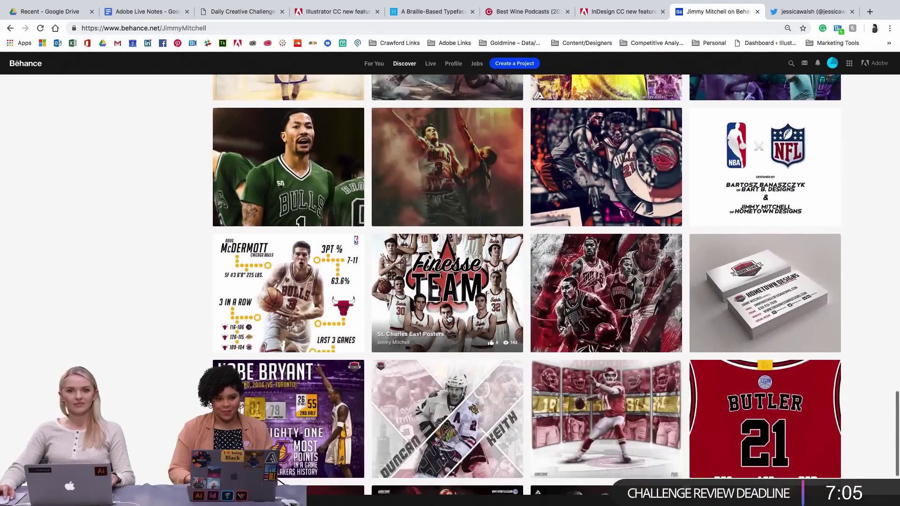
scroll(448, 319, up, 20)
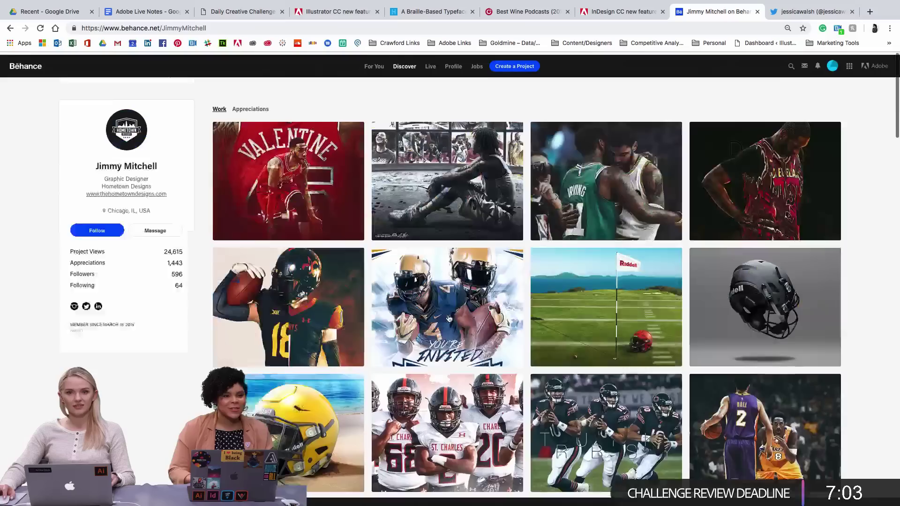
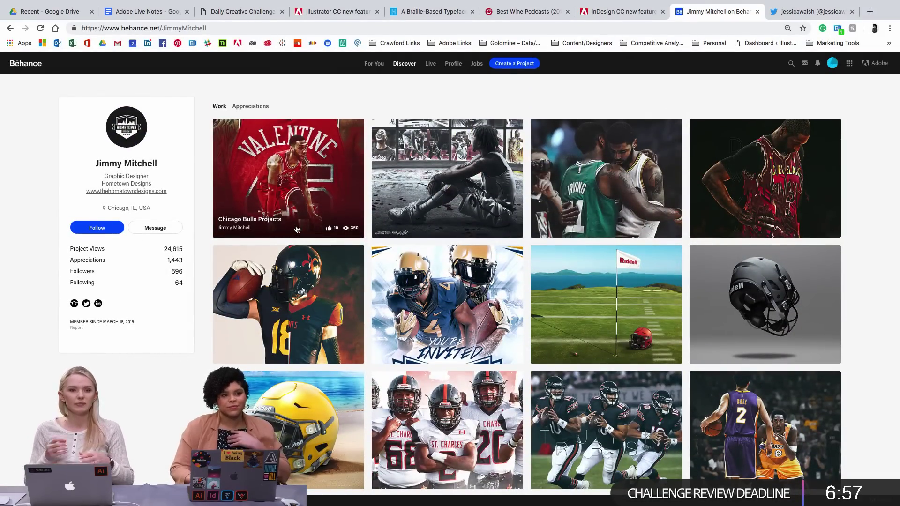
Search Behance projects for "tiger sasha"
click(794, 64)
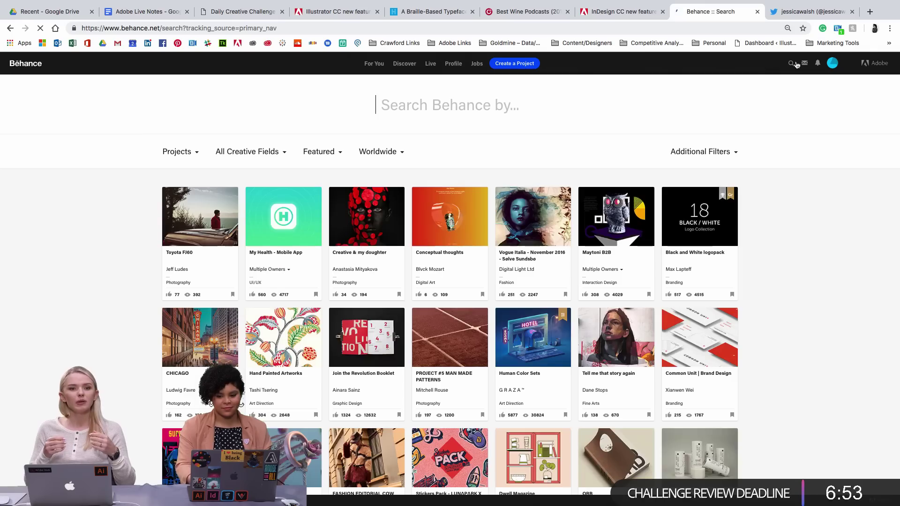
text(k)
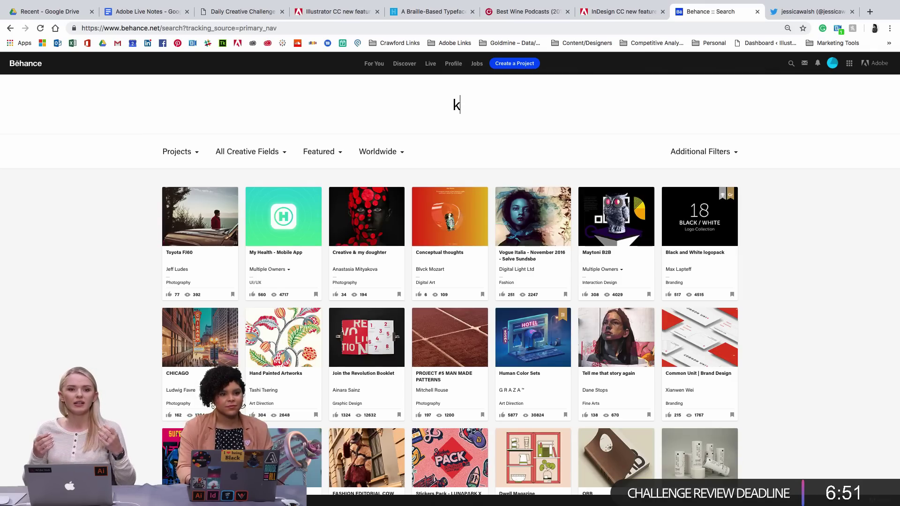
key(BackSpace)
text(tiger sahsa)
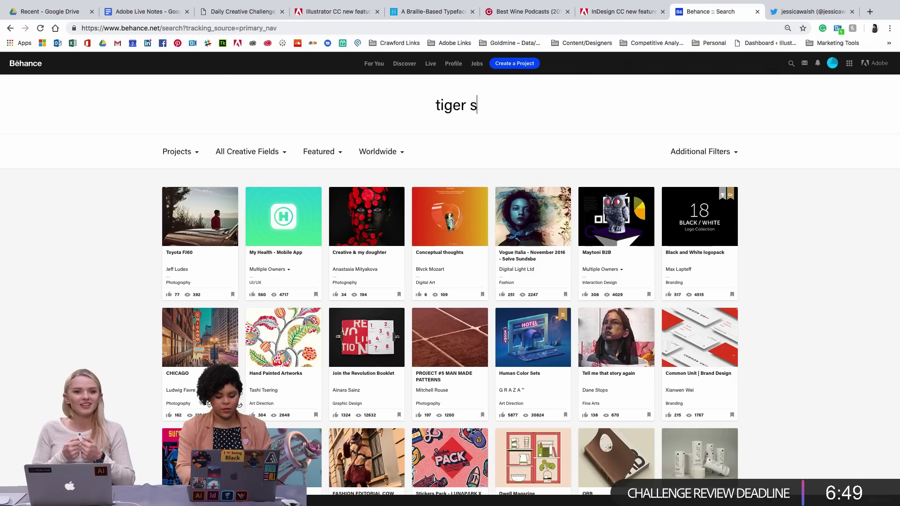
key(BackSpace)
key(BackSpace)
key(BackSpace)
text(sha)
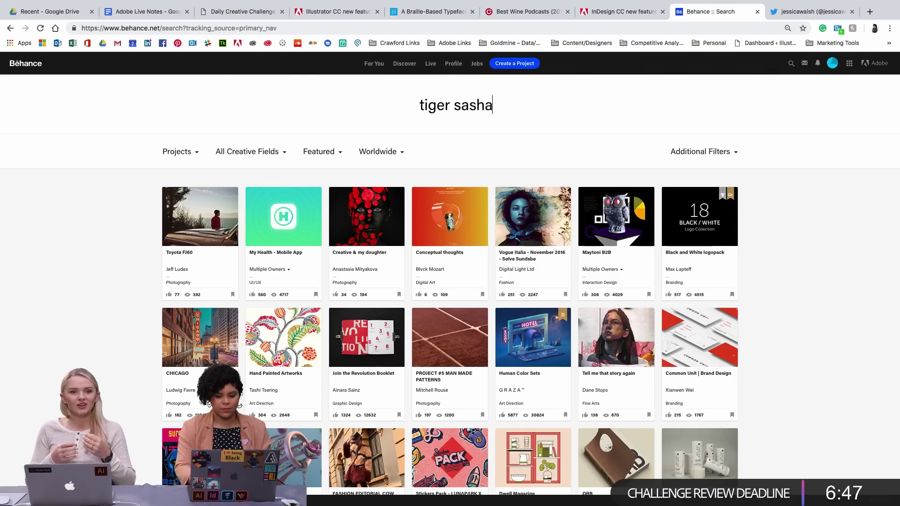
key(Return)
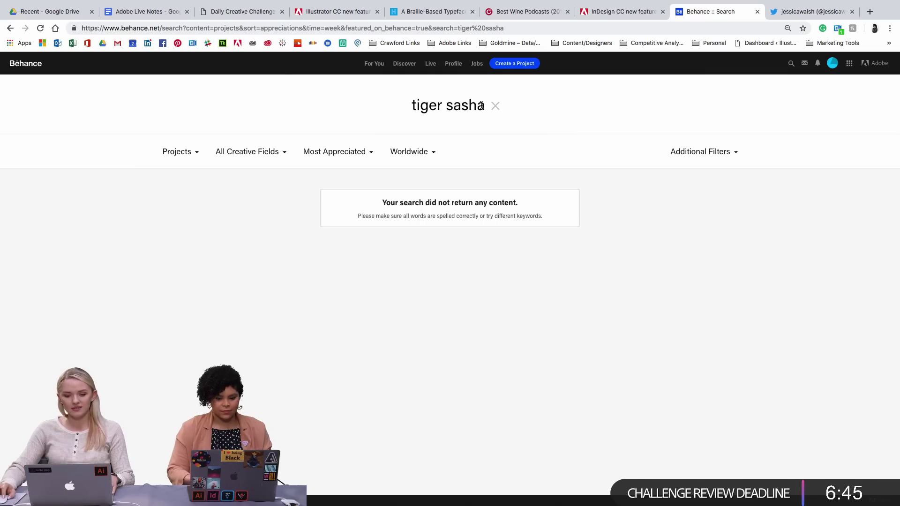
Search the web for "tiger sasha instagram" in the Twitter profile's browser tab and open the tigersasha Instagram profile
drag(482, 105, 404, 106)
key(ctrl+c)
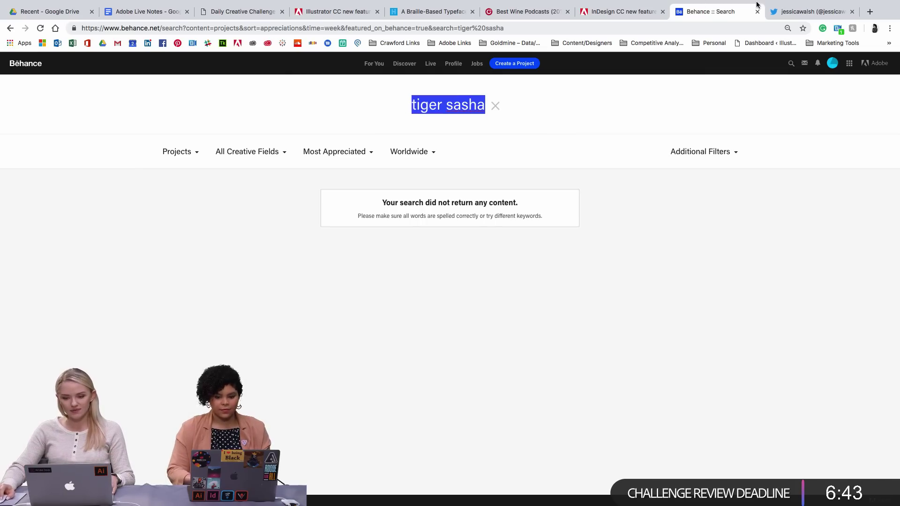
click(813, 11)
click(735, 29)
key(ctrl+v)
text(onsta)
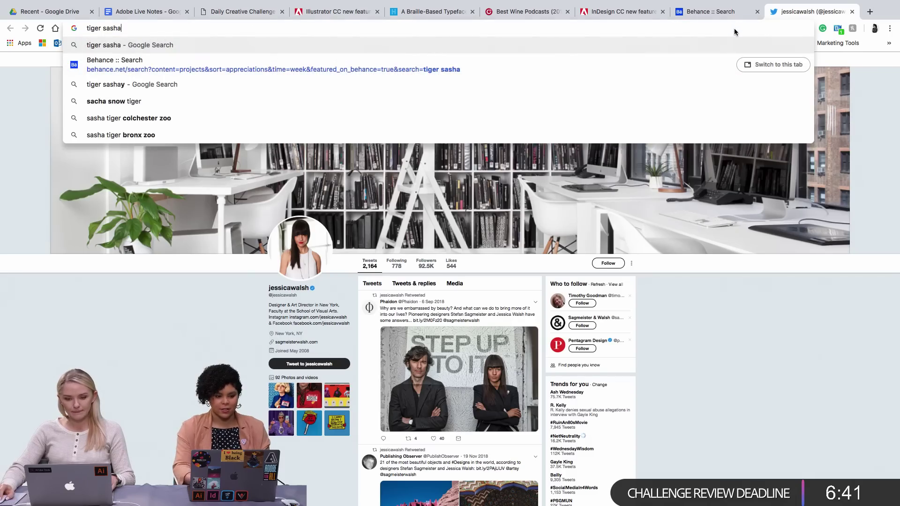
key(BackSpace)
key(BackSpace)
key(BackSpace)
key(BackSpace)
key(BackSpace)
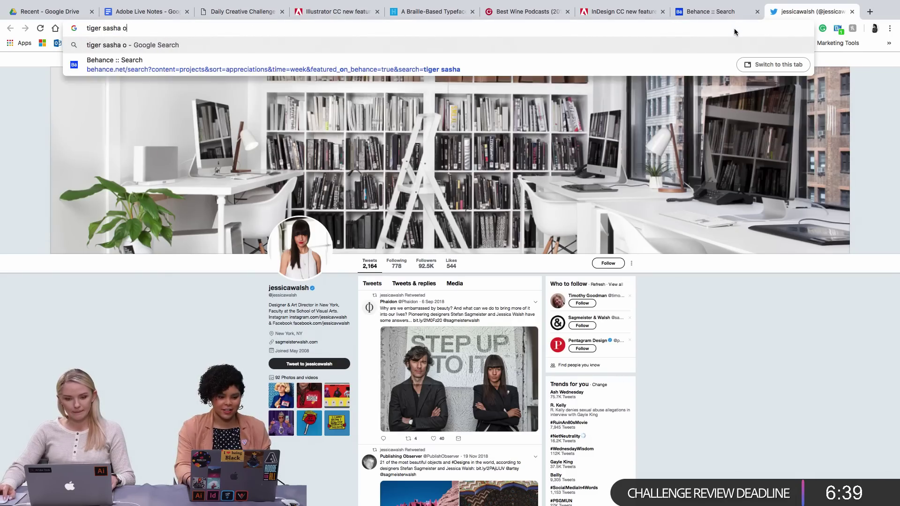
text(instagram)
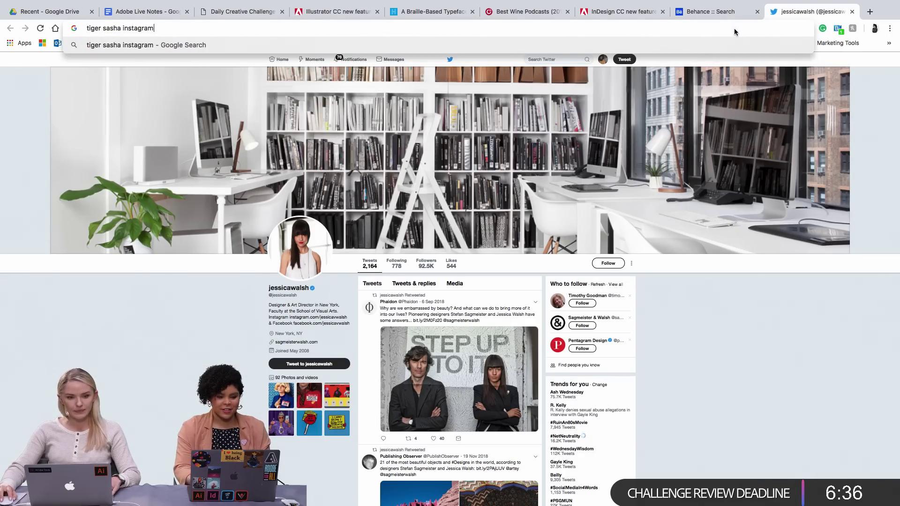
key(Return)
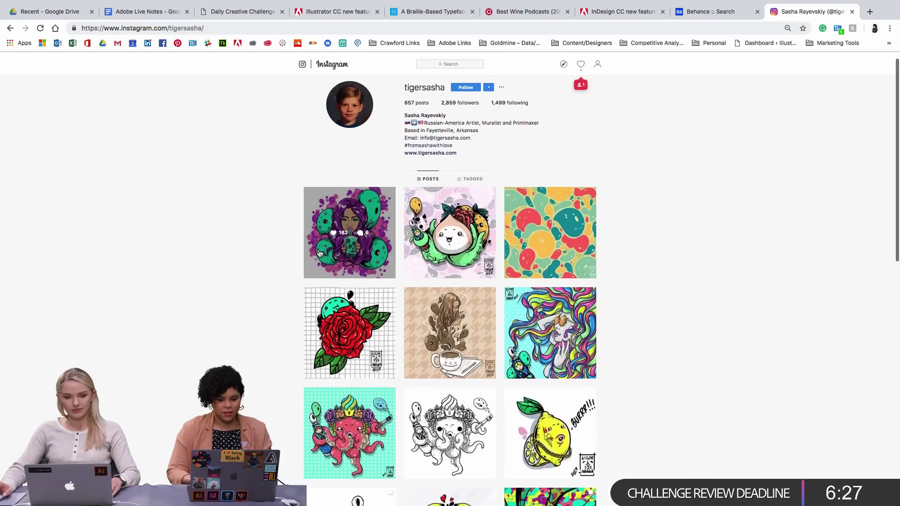
Look through the grid of illustration posts on the tigersasha Instagram profile and return to its first posts
scroll(319, 253, down, 2)
scroll(319, 253, down, 3)
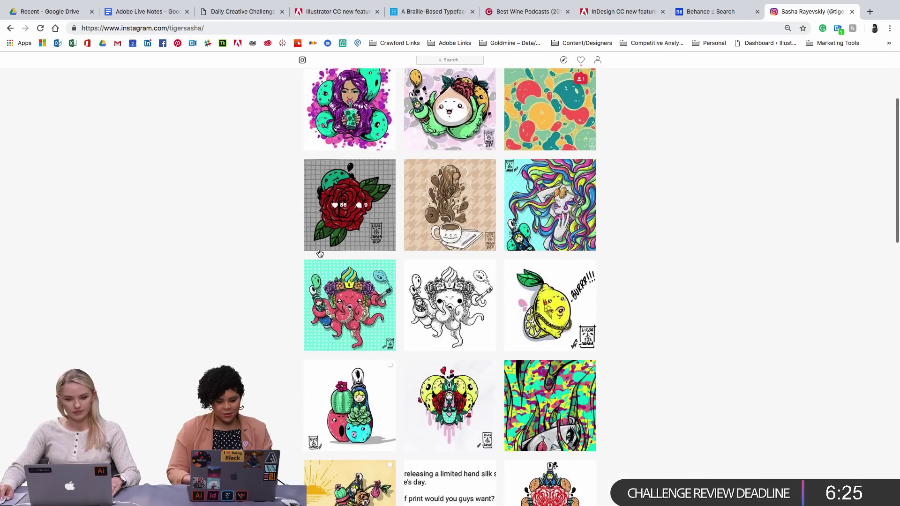
scroll(324, 264, down, 1)
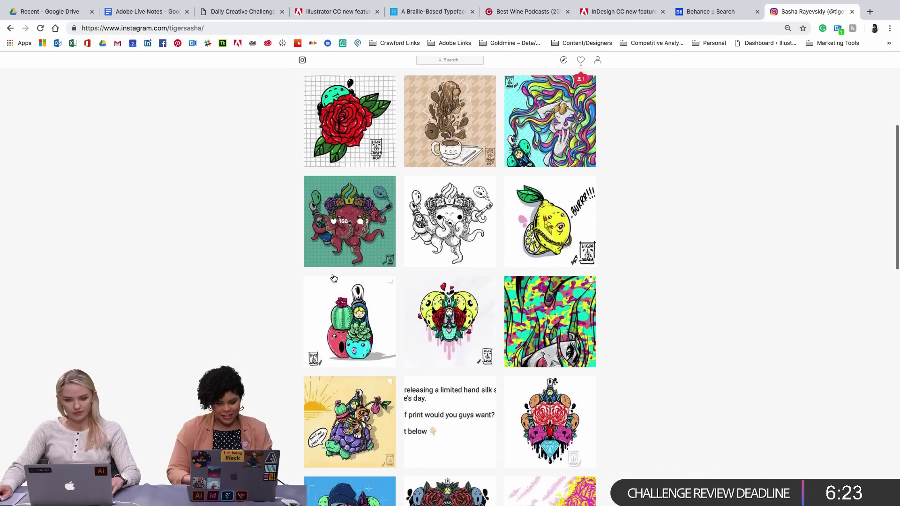
scroll(332, 279, up, 4)
Open the purple-haired Boba Bae shirt design post and view the posts after it, up to the Mocha coffee illustration
click(370, 201)
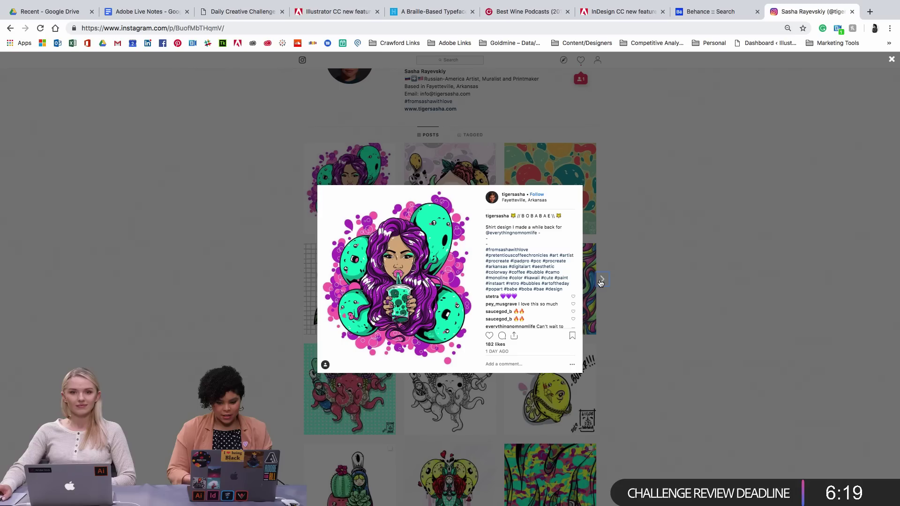
click(602, 281)
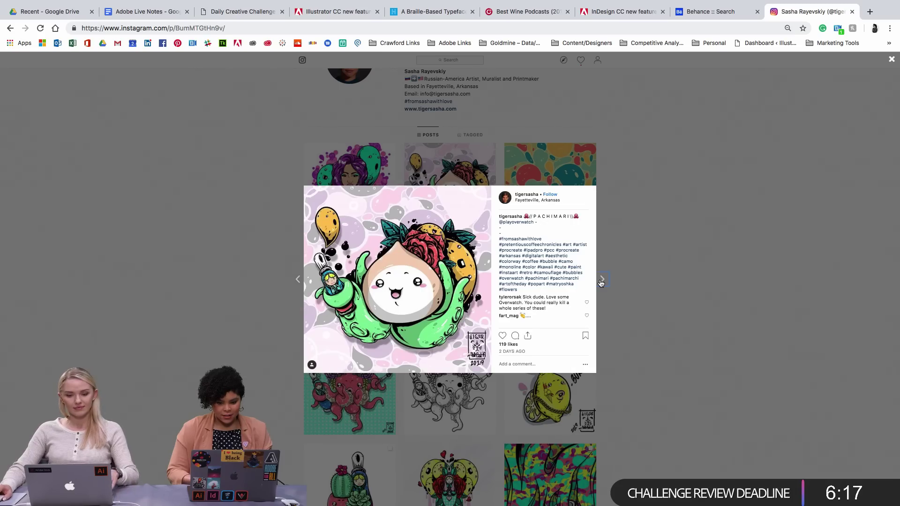
click(602, 281)
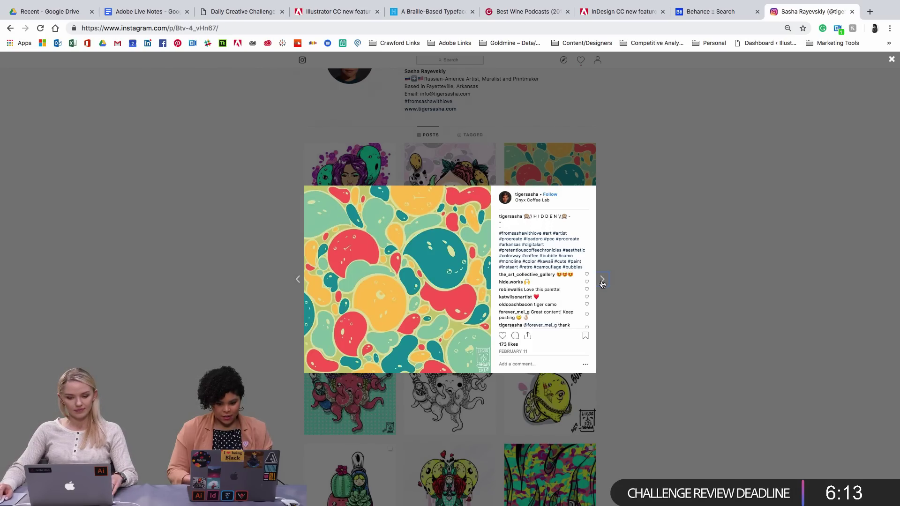
click(602, 282)
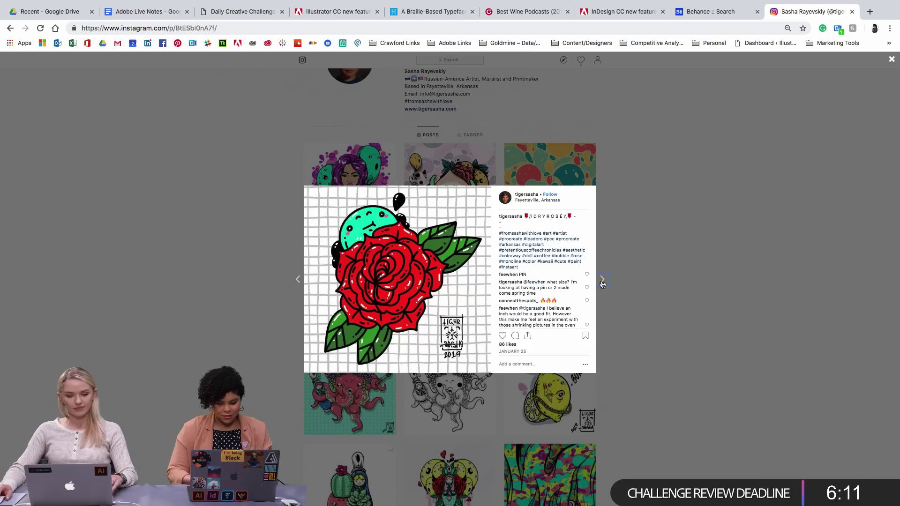
click(602, 283)
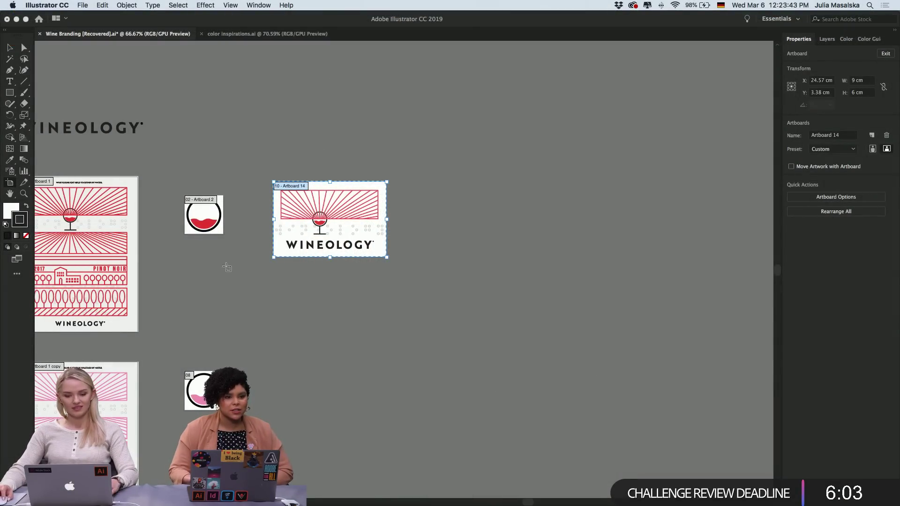
click(8, 51)
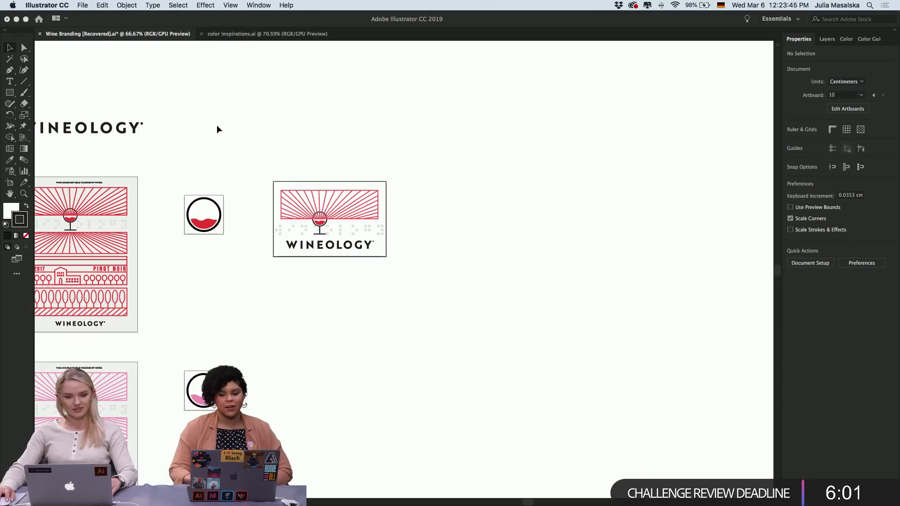
click(8, 183)
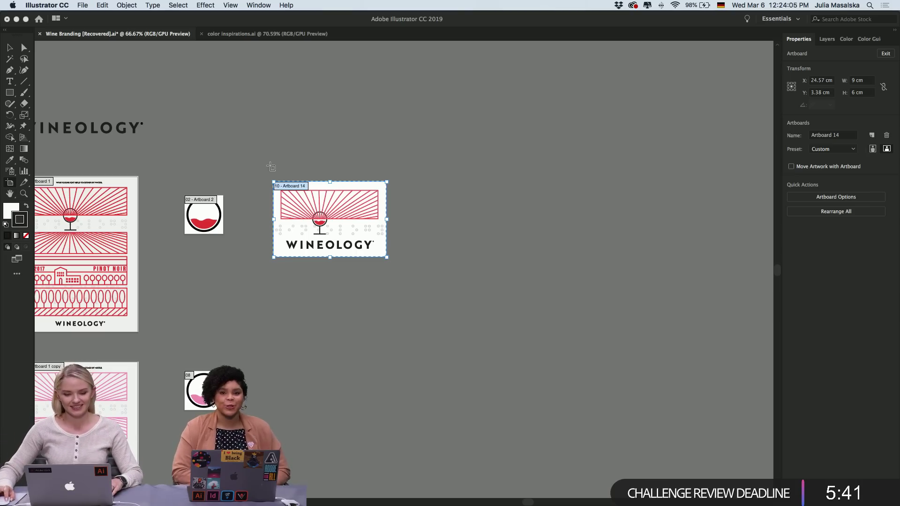
key(Escape)
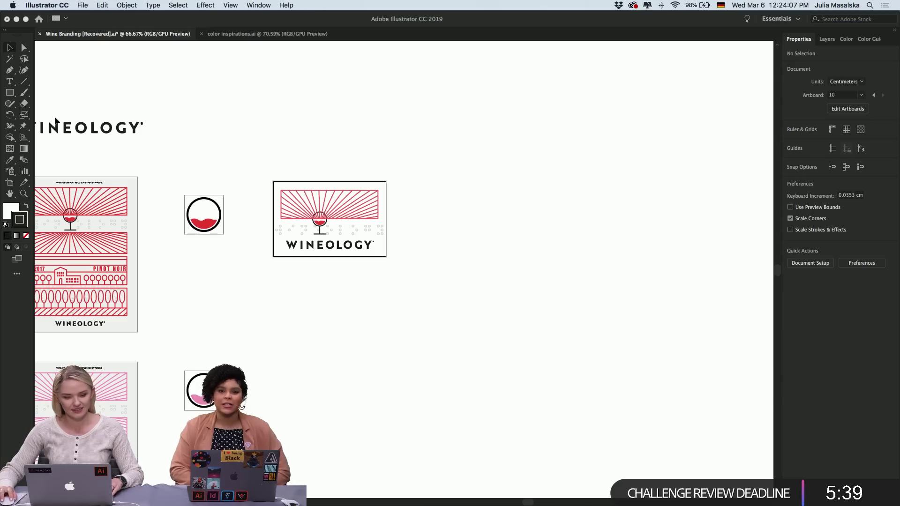
click(9, 183)
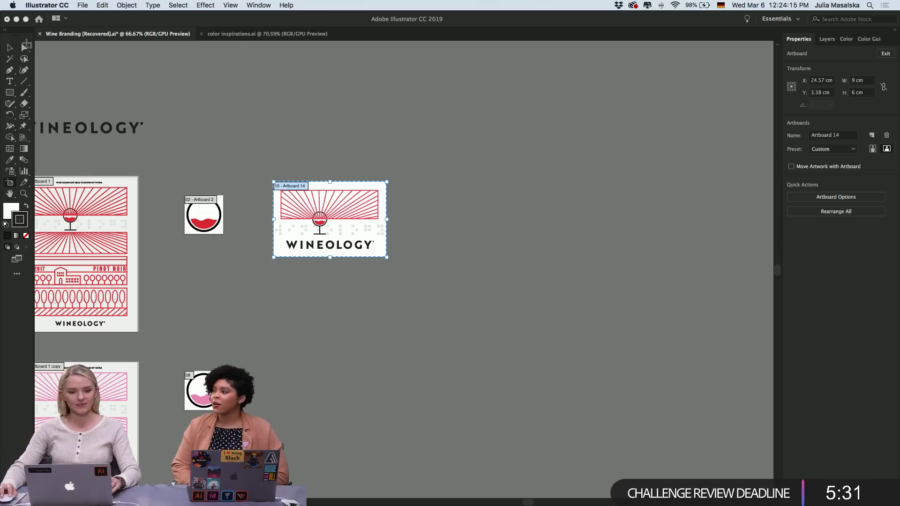
click(8, 47)
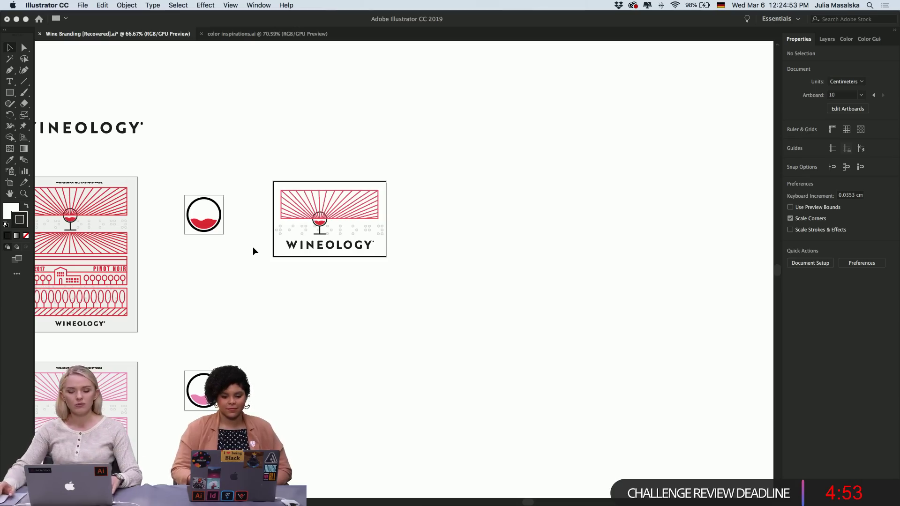
scroll(255, 288, left, 2)
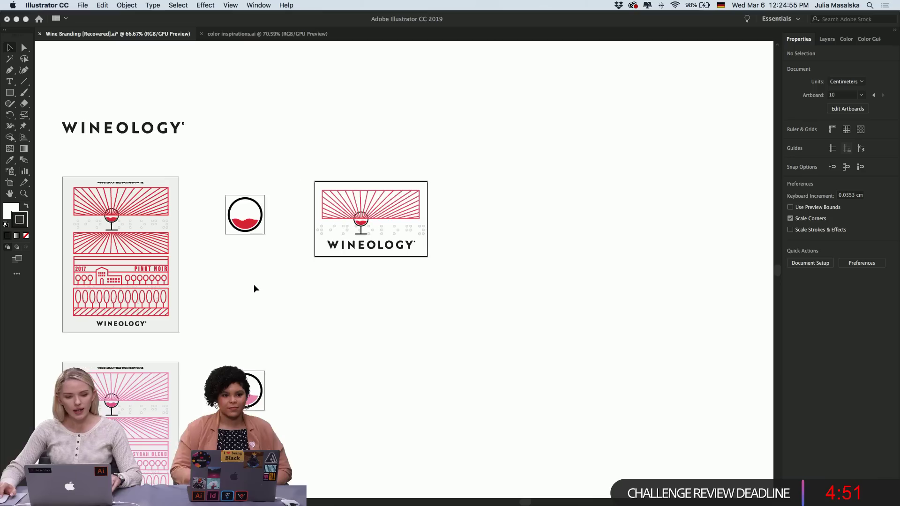
scroll(255, 288, down, 3)
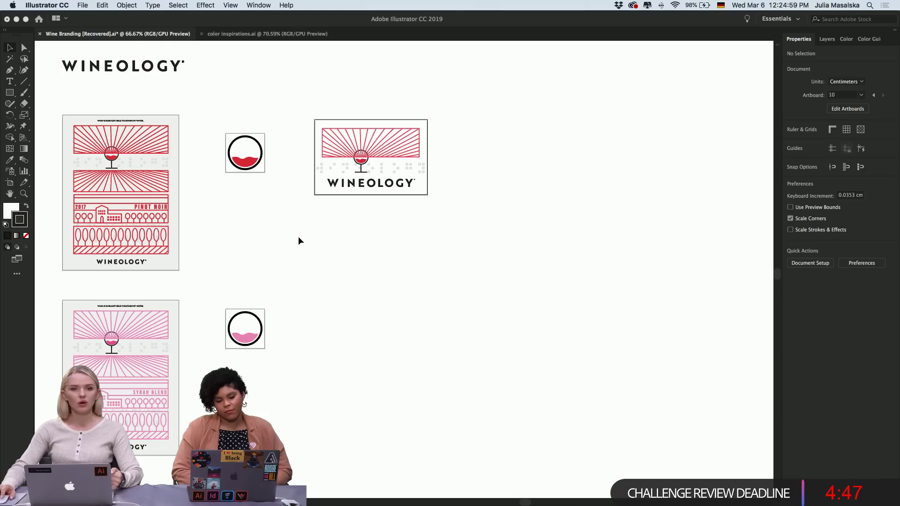
scroll(299, 241, right, 1)
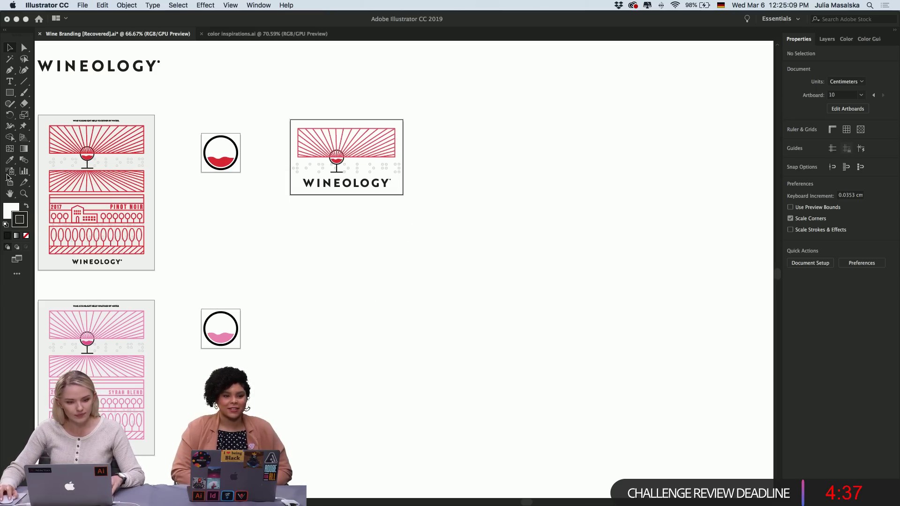
Close the color inspirations.ai document and leave artboard editing in the Wine Branding file
click(10, 183)
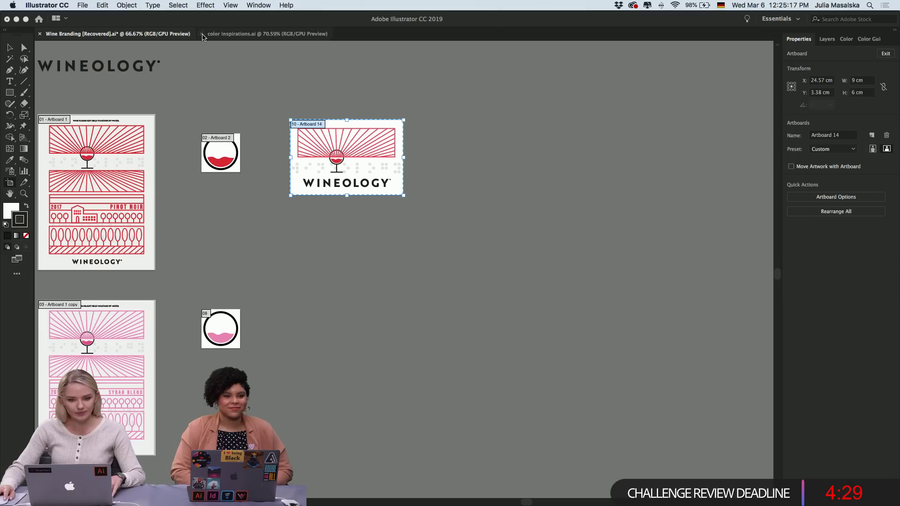
click(203, 35)
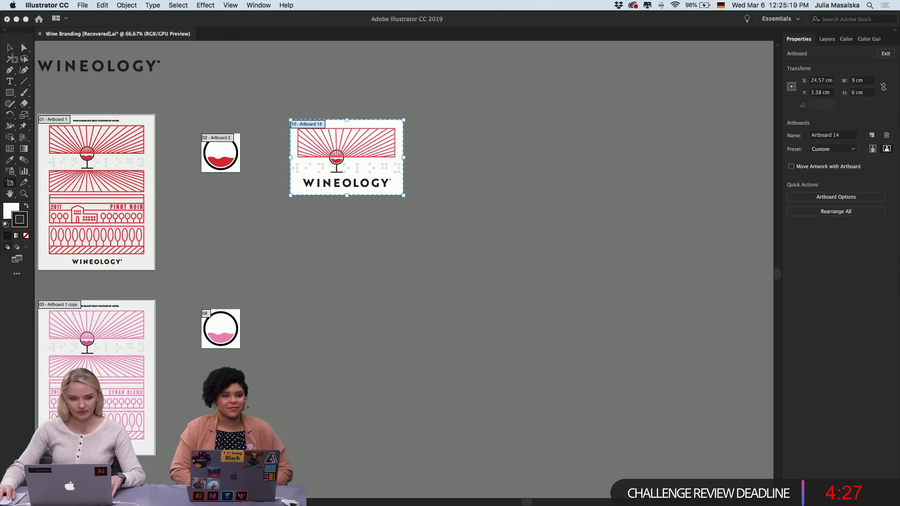
key(Escape)
scroll(221, 121, up, 2)
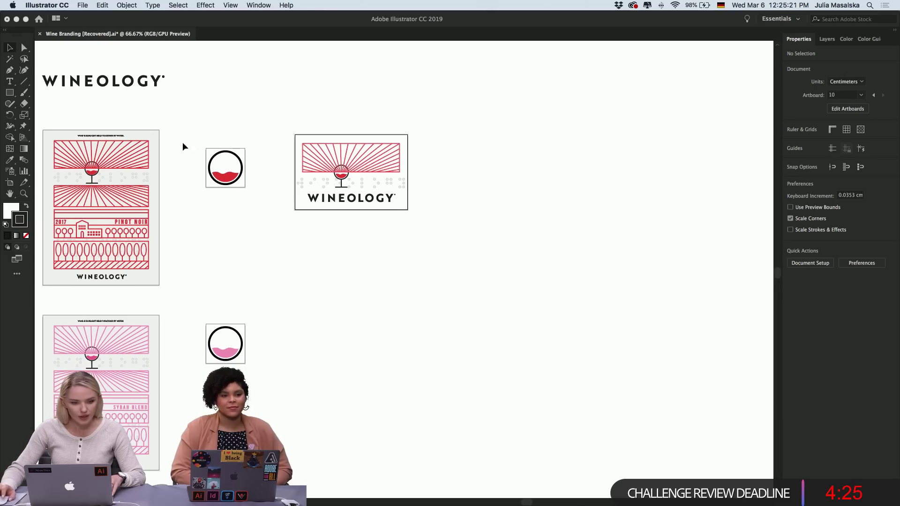
click(10, 93)
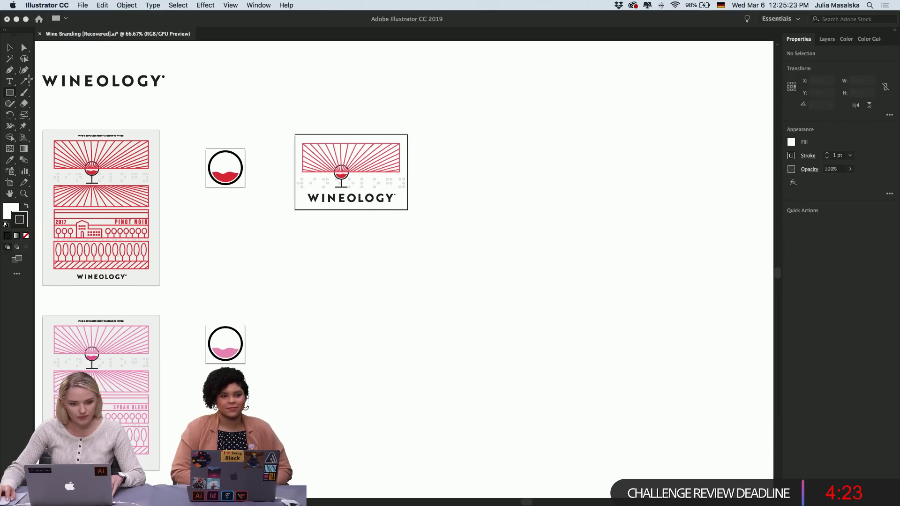
click(10, 48)
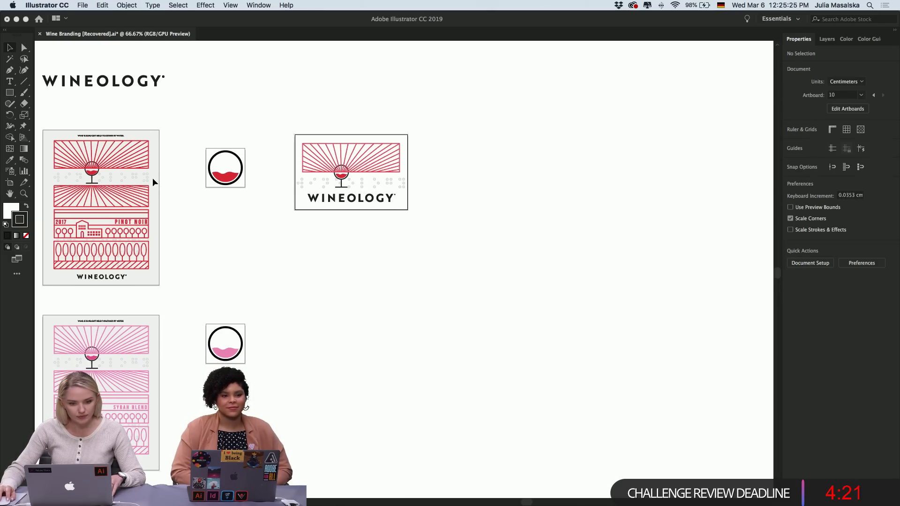
scroll(185, 204, down, 3)
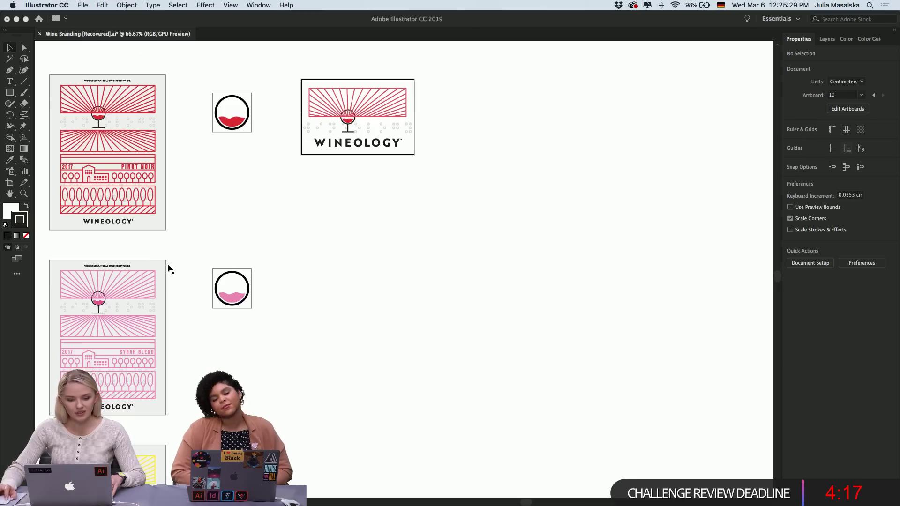
scroll(359, 336, down, 1)
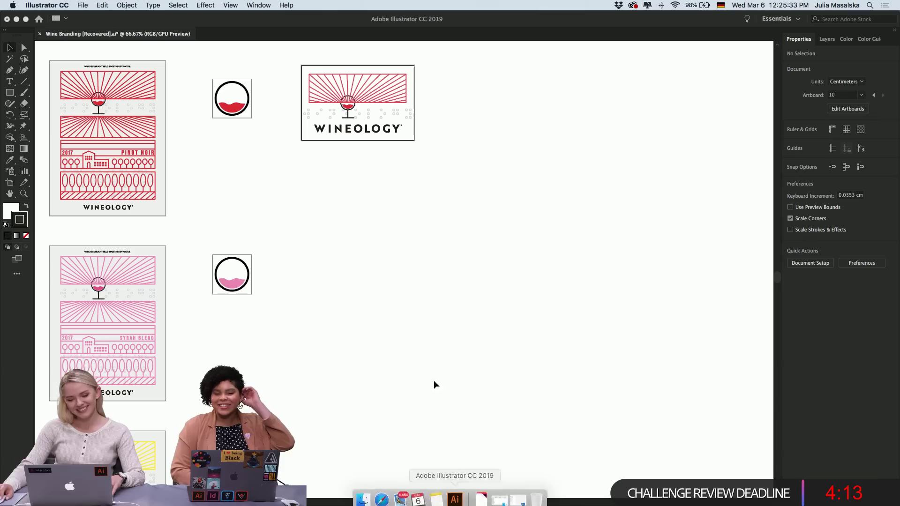
click(10, 47)
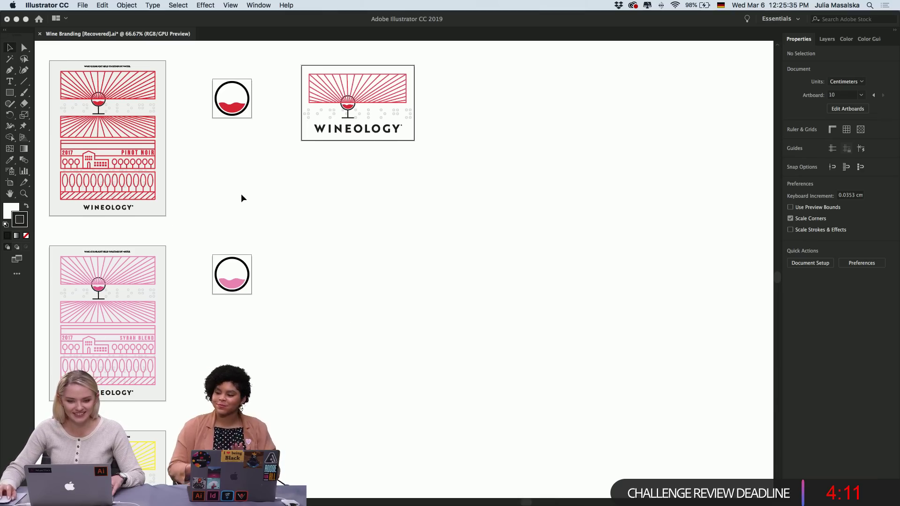
scroll(242, 199, up, 1)
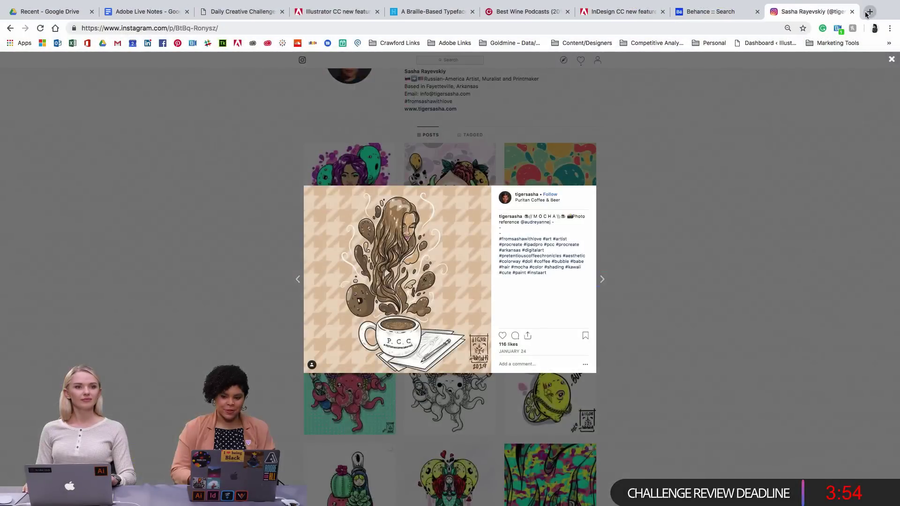
Search the web for "james turrell" in a new browser tab and open the jamesturrell.com website
click(868, 13)
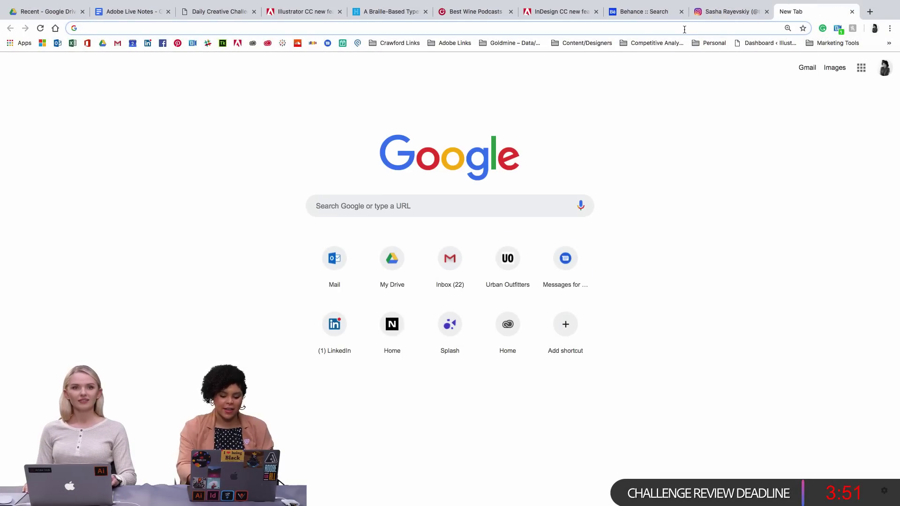
text(j)
key(BackSpace)
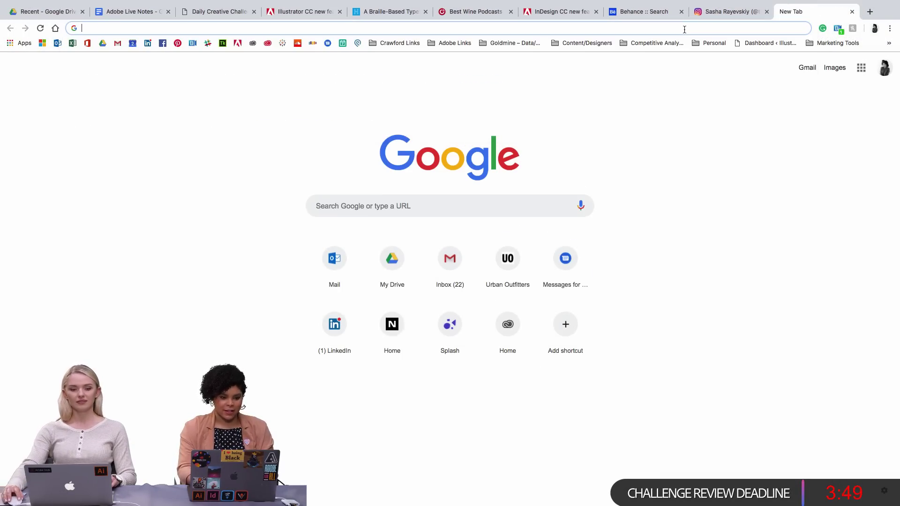
text(james )
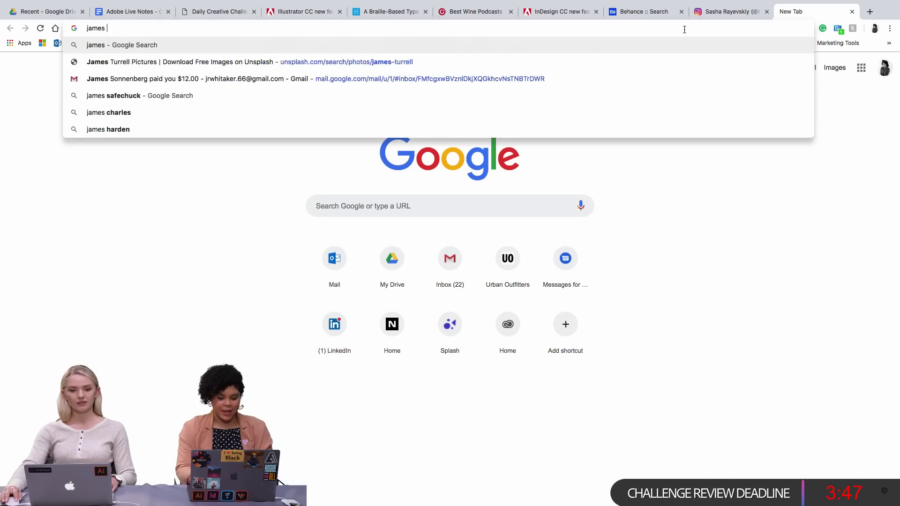
text(turrell)
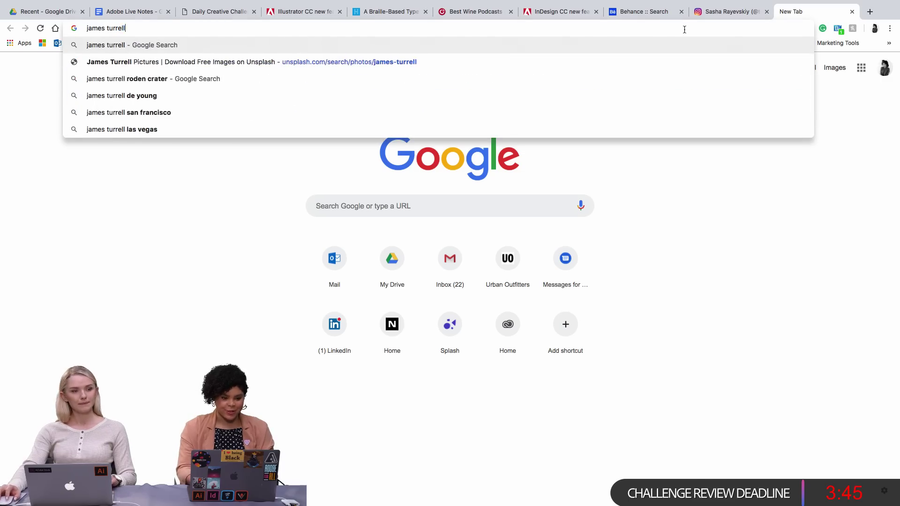
key(Return)
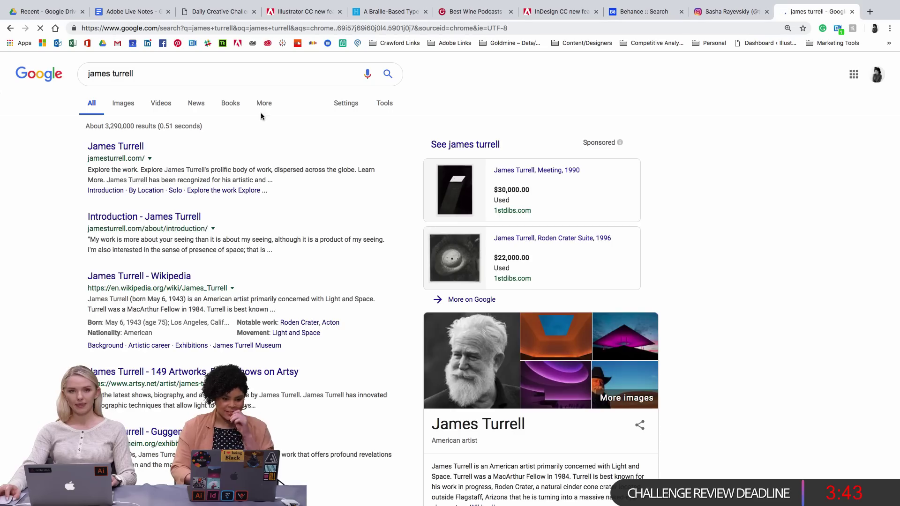
click(116, 148)
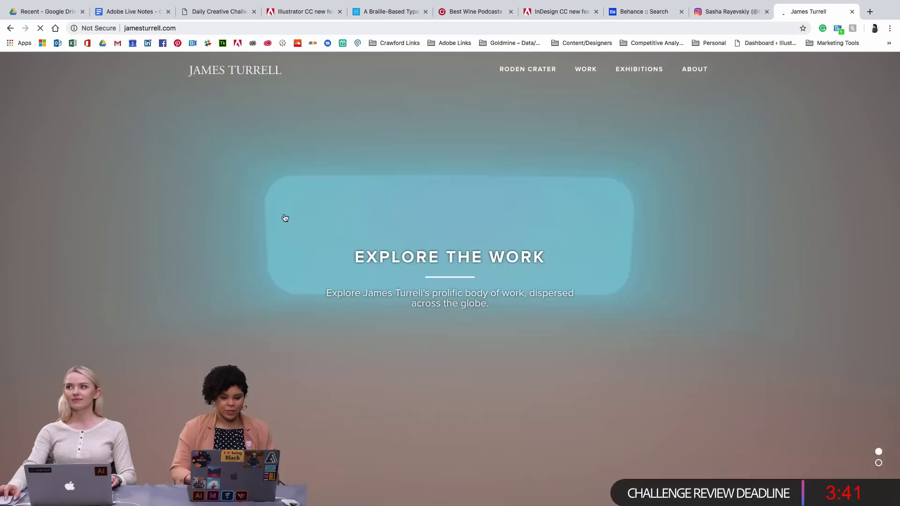
Look over the James Turrell home page, then open the Roden Crater website from it and view its introductory slides
scroll(438, 250, up, 2)
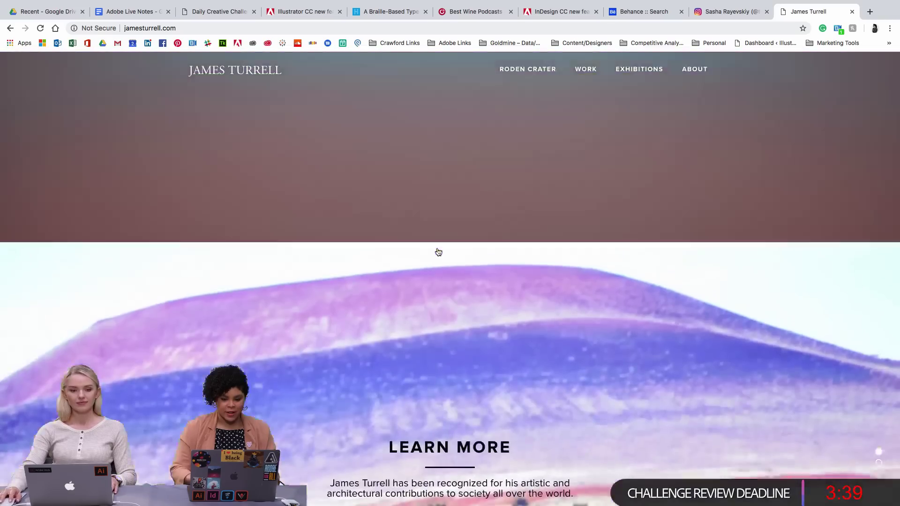
scroll(439, 243, down, 2)
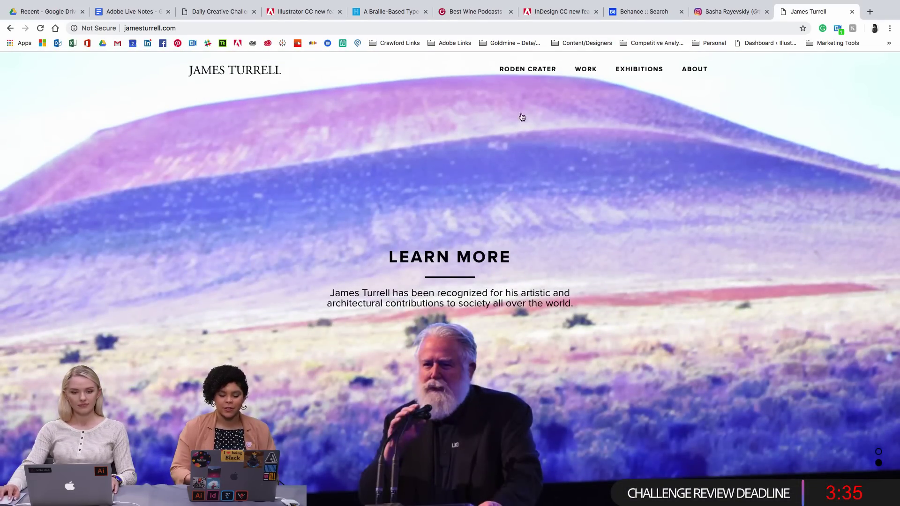
click(528, 70)
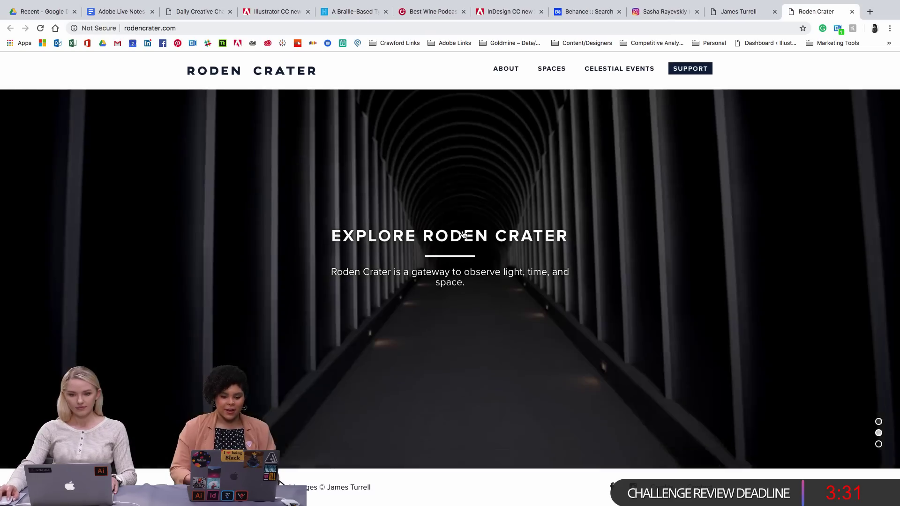
scroll(462, 233, down, 2)
scroll(463, 234, up, 1)
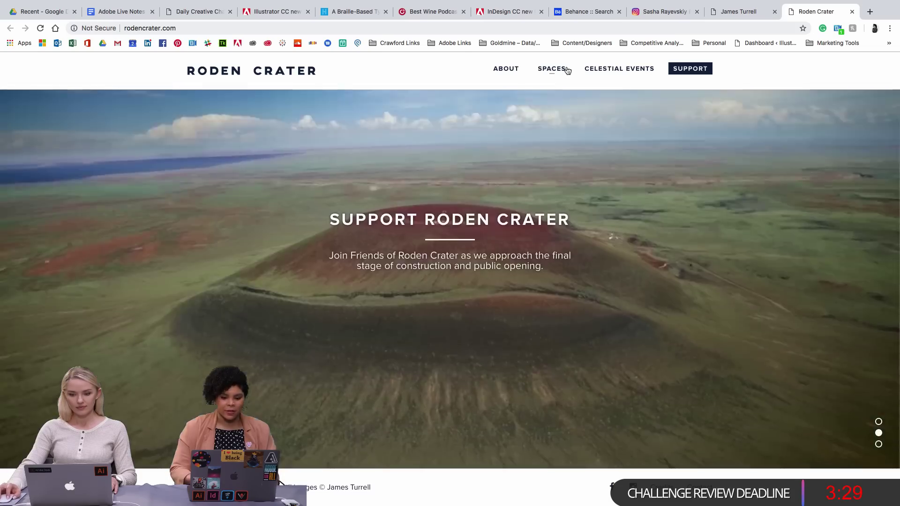
Open the overview of all Roden Crater spaces and look through its image grid
mouse_move(554, 76)
click(554, 92)
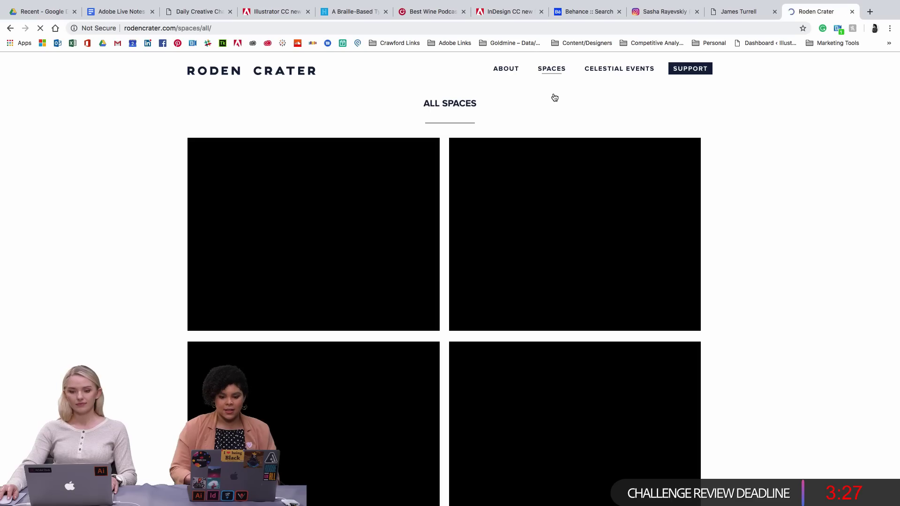
scroll(267, 394, down, 3)
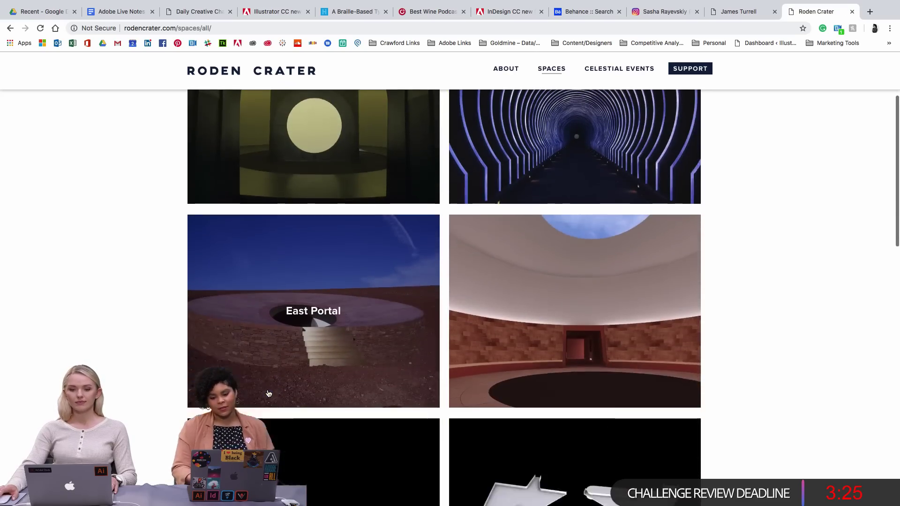
scroll(266, 401, up, 3)
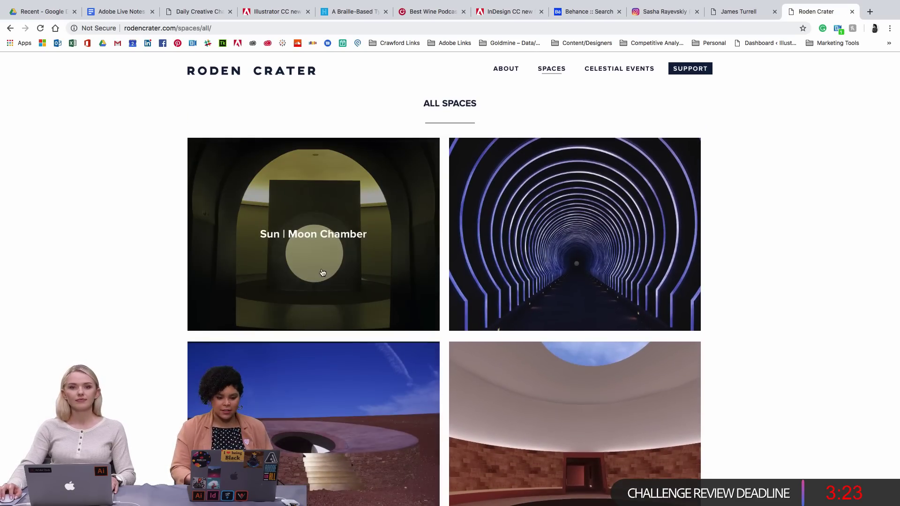
scroll(478, 372, down, 5)
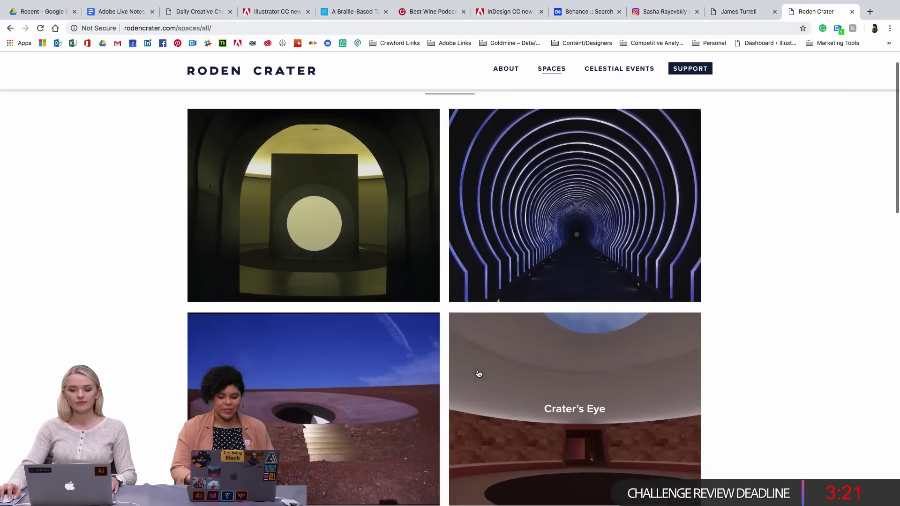
scroll(435, 340, up, 2)
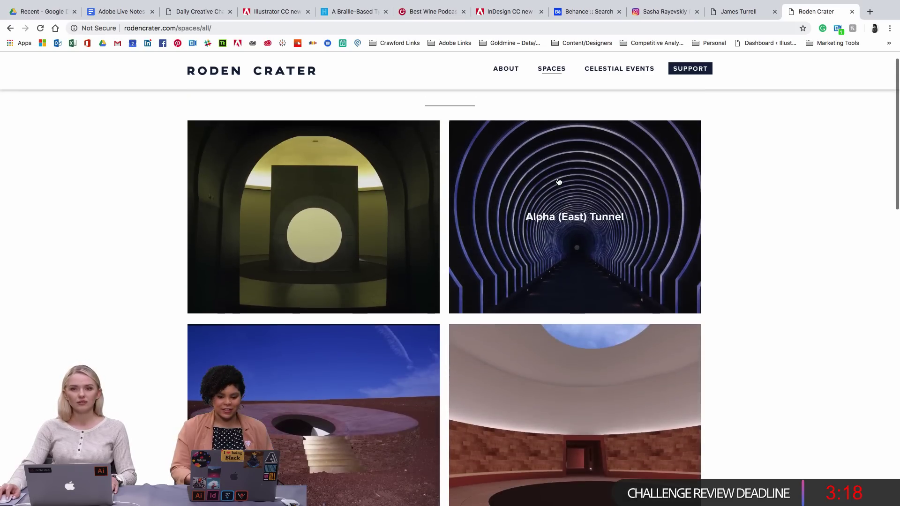
Open the Alpha (East) Tunnel space and view its photos down the page, returning to the page heading
click(559, 181)
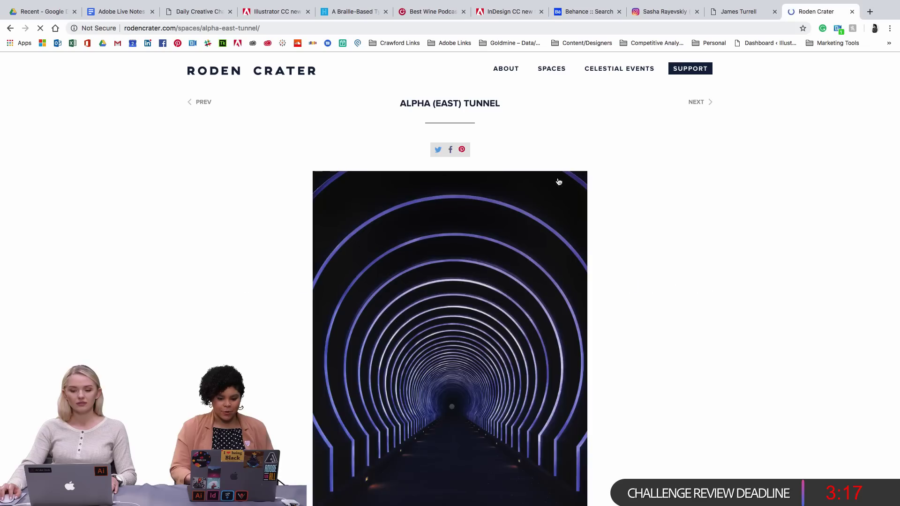
scroll(555, 362, down, 1)
scroll(554, 361, down, 10)
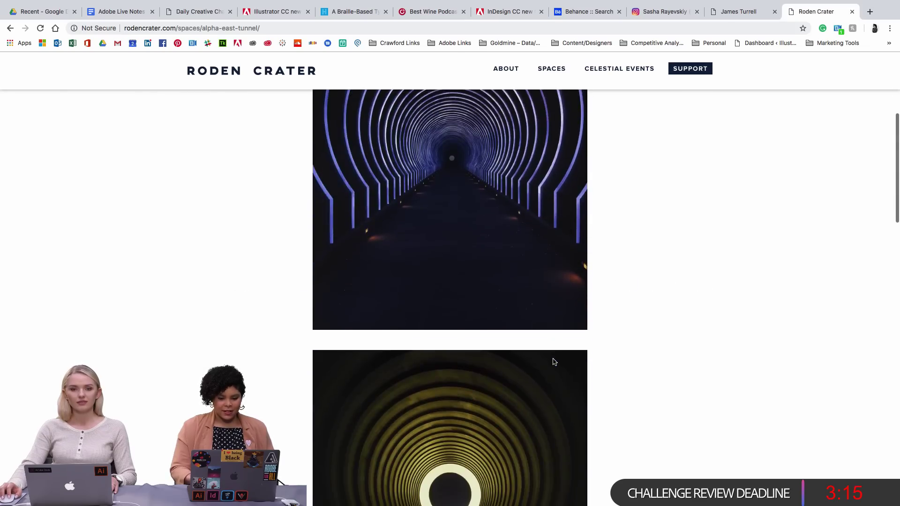
scroll(554, 362, down, 10)
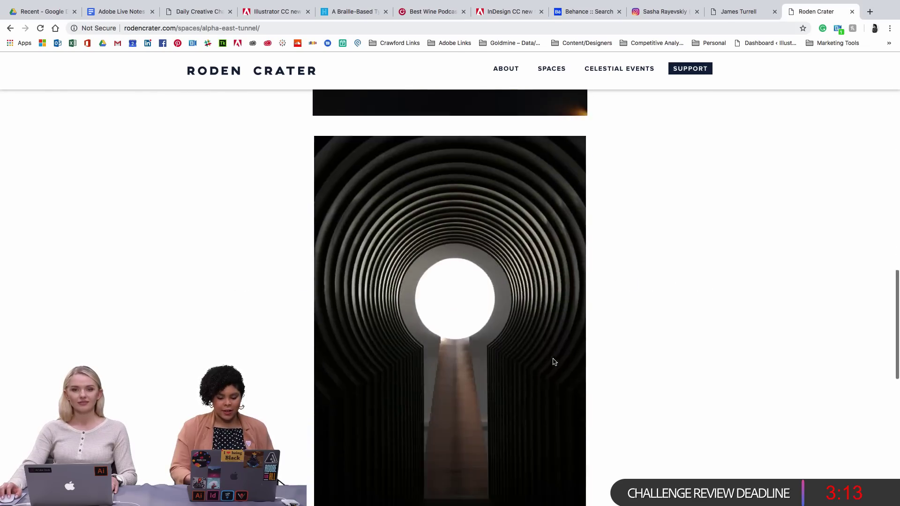
scroll(555, 362, down, 8)
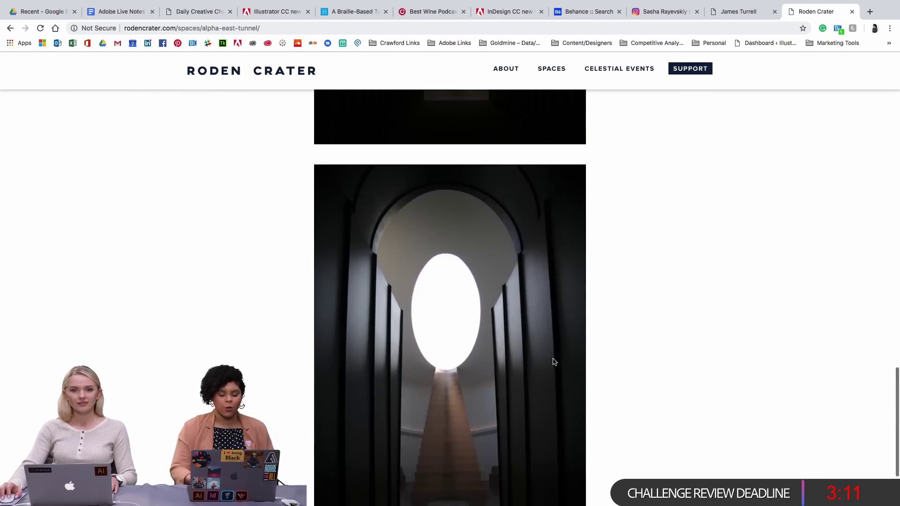
scroll(553, 361, up, 20)
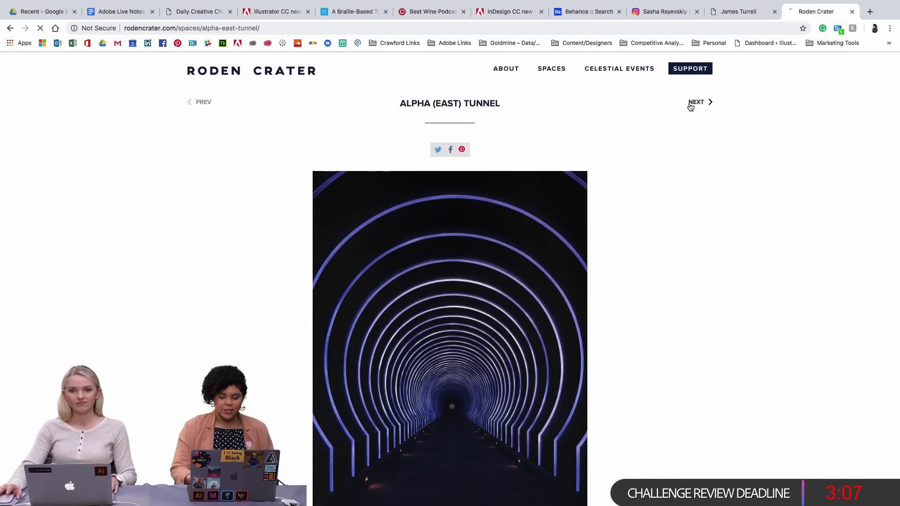
Browse onward through the Roden Crater spaces, including Crater Bowl, East Space, Fumarole Spaces, North Moon Space and Amphitheater with Stage Skyspace
click(691, 105)
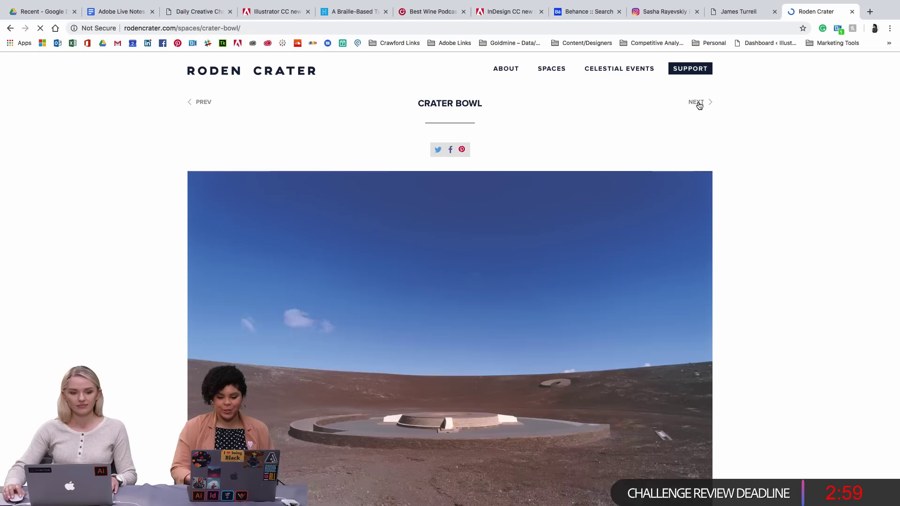
click(698, 103)
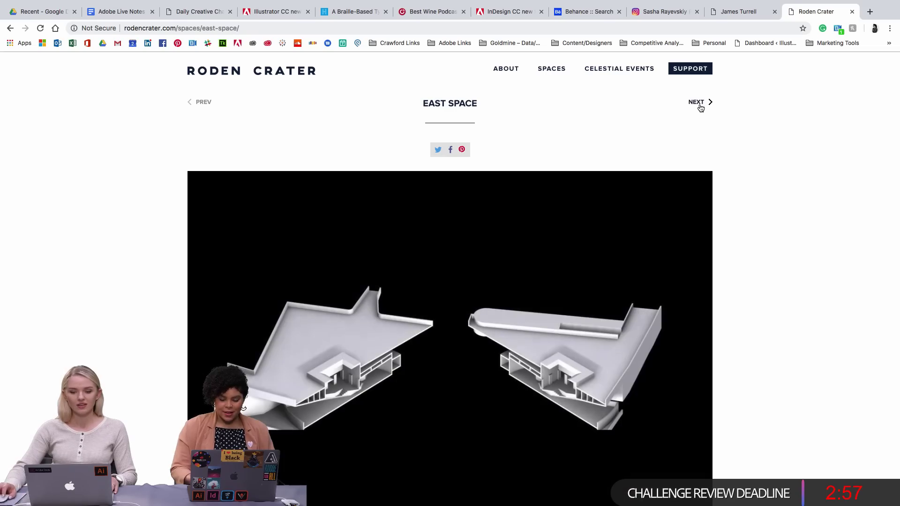
click(700, 107)
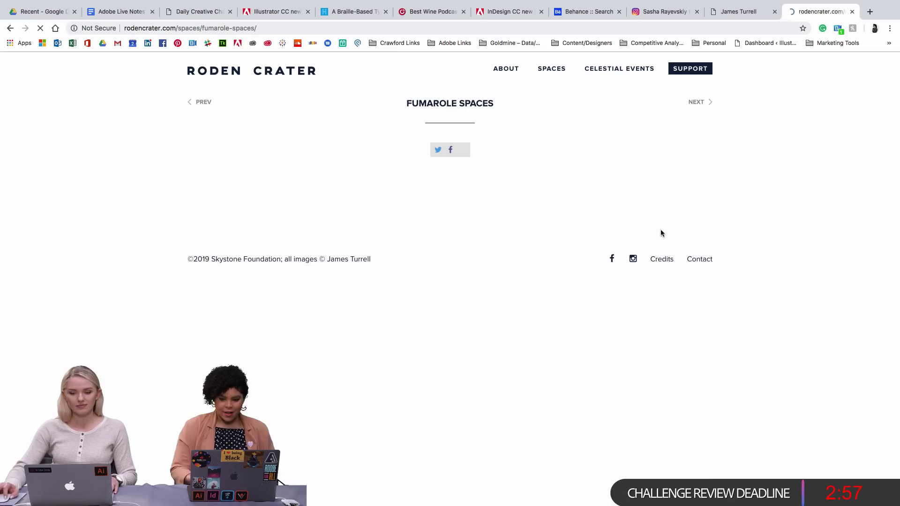
click(701, 104)
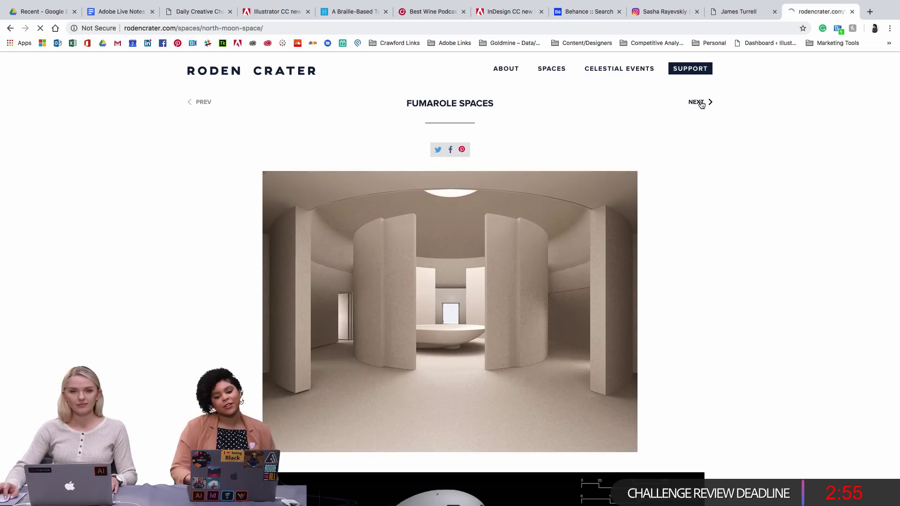
scroll(679, 150, down, 1)
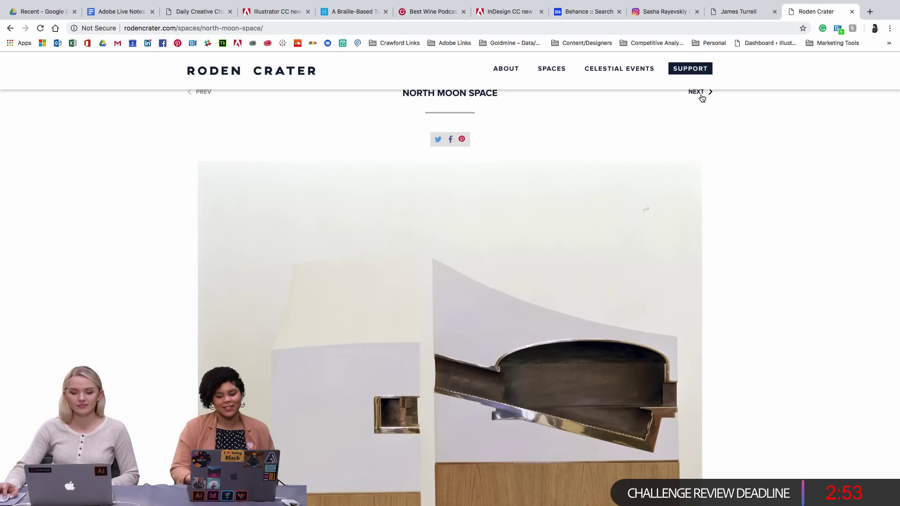
click(702, 98)
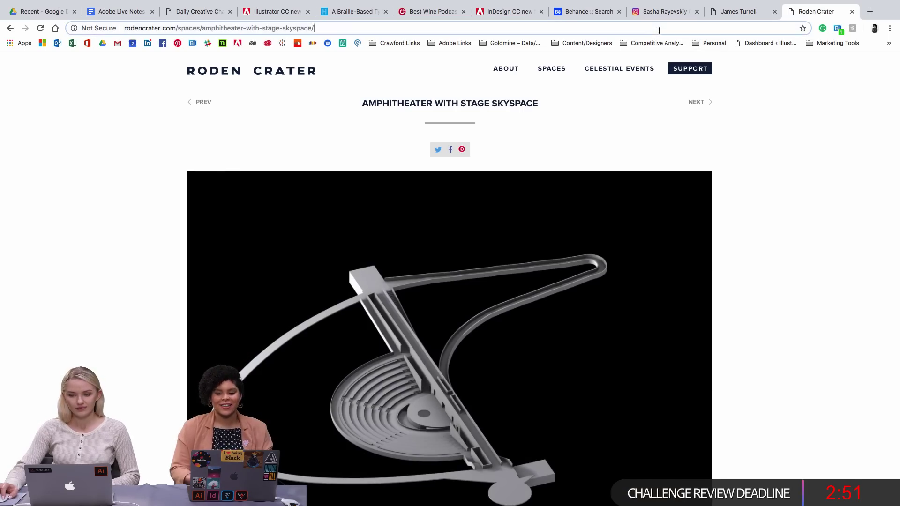
click(581, 28)
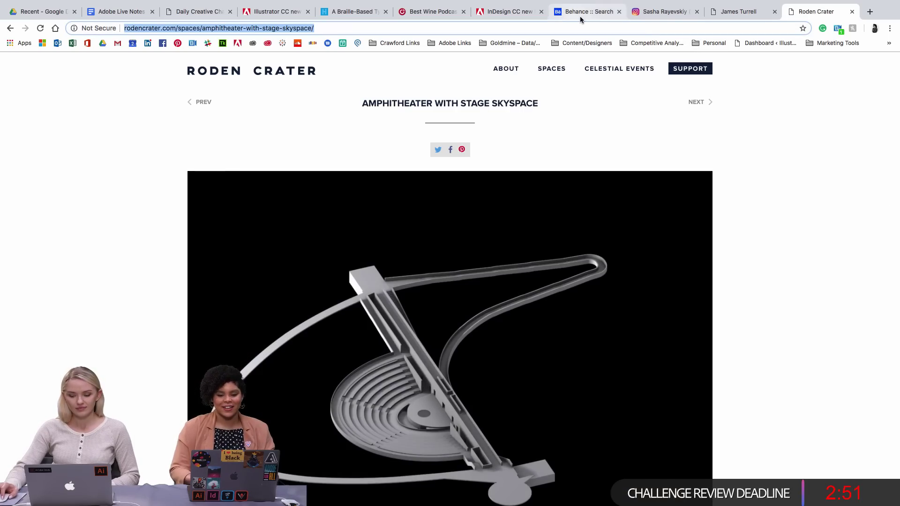
click(698, 103)
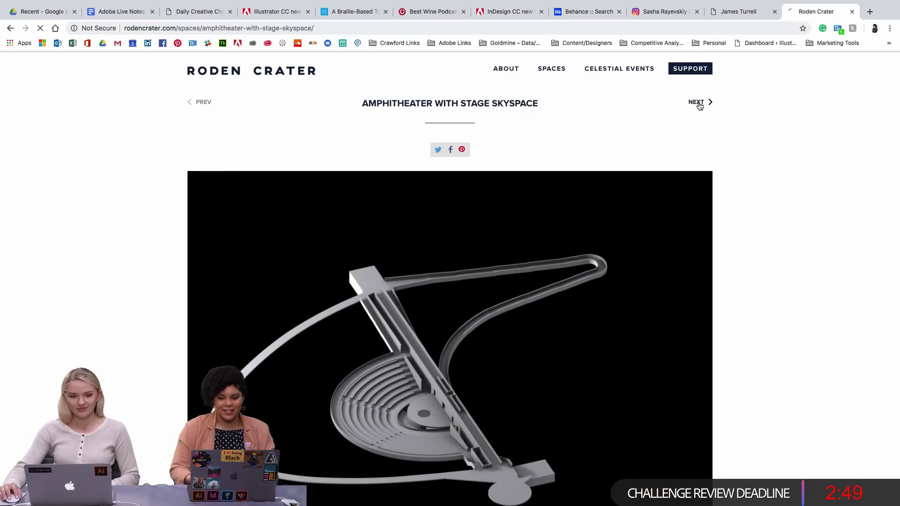
click(698, 103)
Return to Behance, clear the "tiger sasha" search and open the Package Design collection from the account's own profile
click(584, 12)
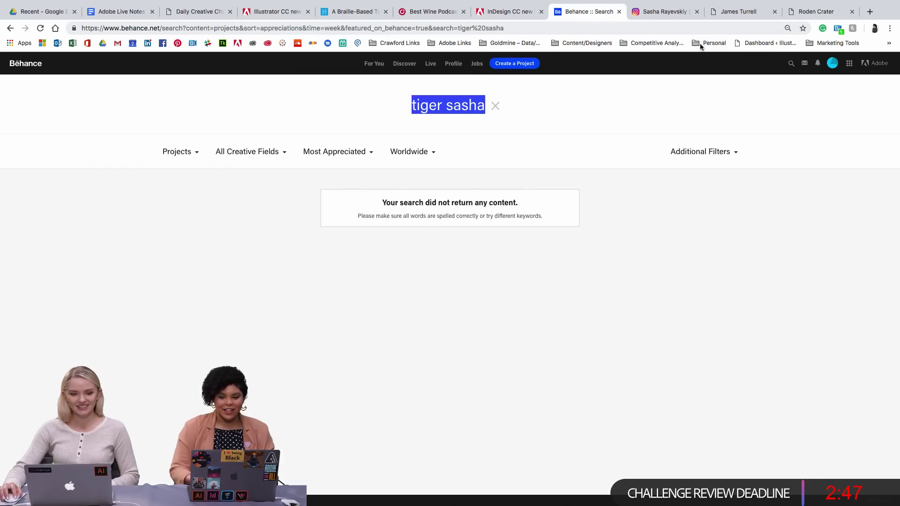
click(495, 105)
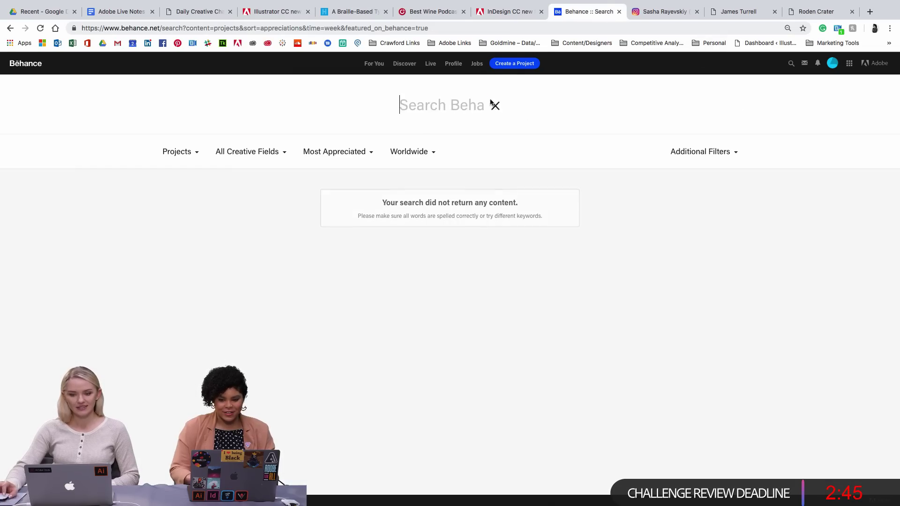
click(834, 62)
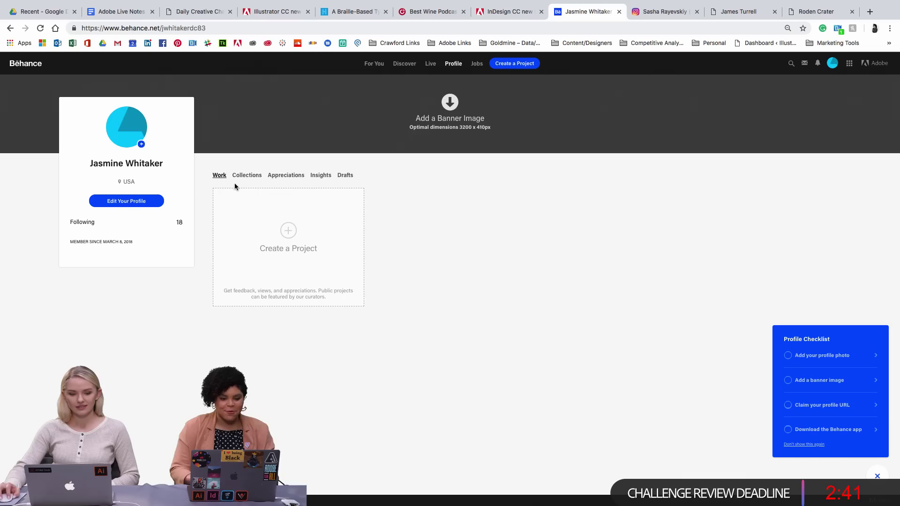
click(244, 178)
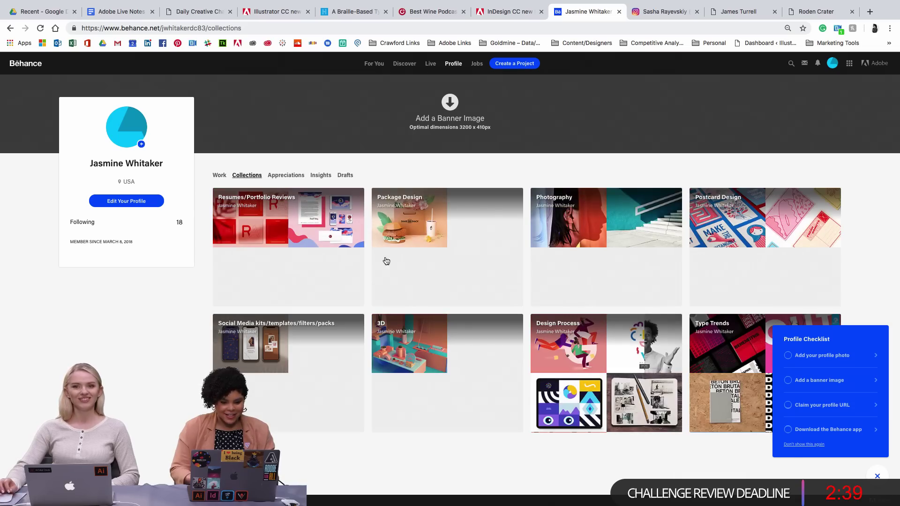
click(475, 268)
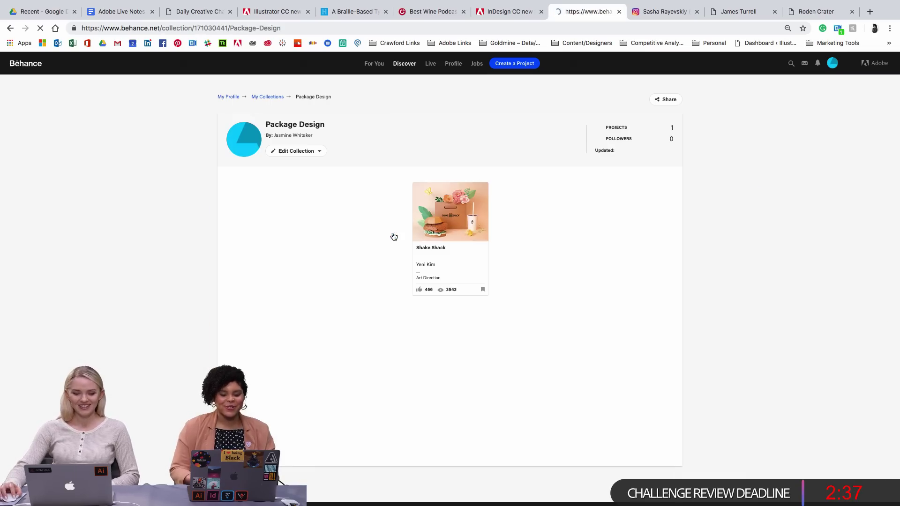
Open the Shake Shack project in the Package Design collection and view its Spring paper art image
click(451, 209)
scroll(412, 293, down, 2)
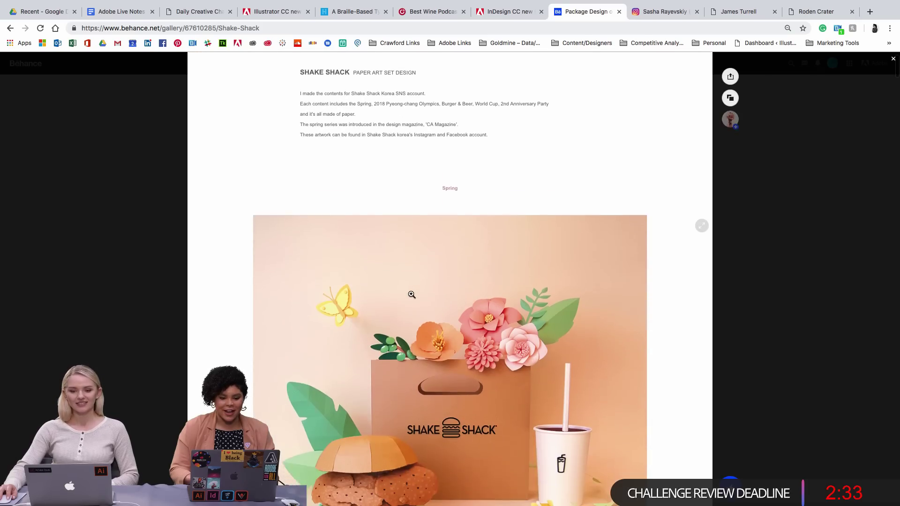
scroll(412, 294, down, 3)
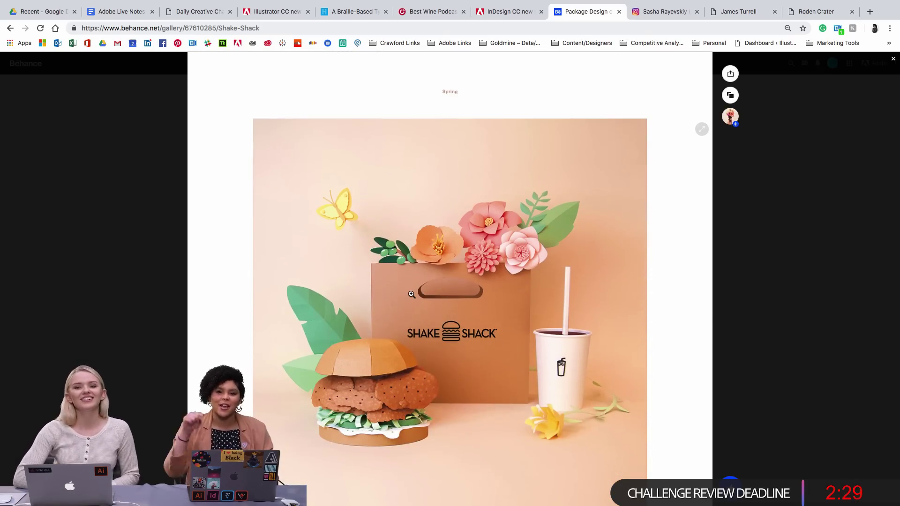
Examine both Spring paper art images in the Shake Shack project, from the front view to the overhead view
scroll(411, 294, down, 1)
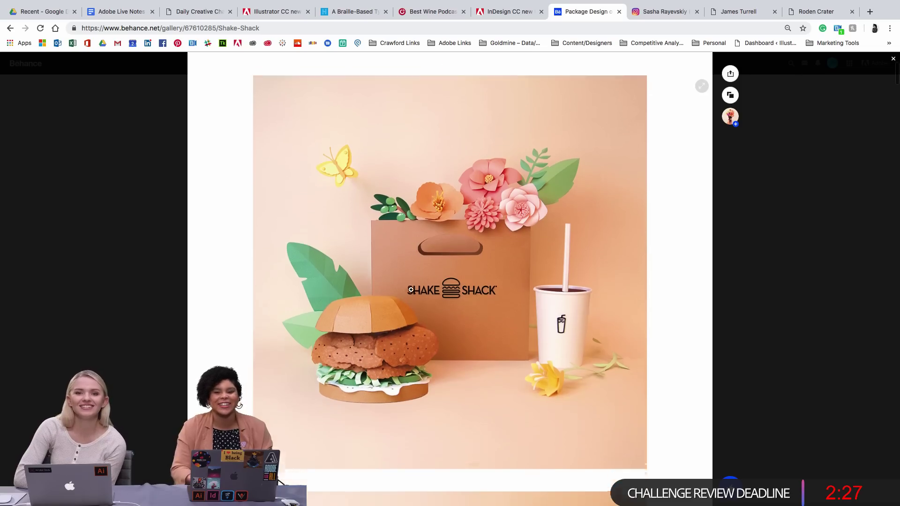
scroll(410, 290, down, 2)
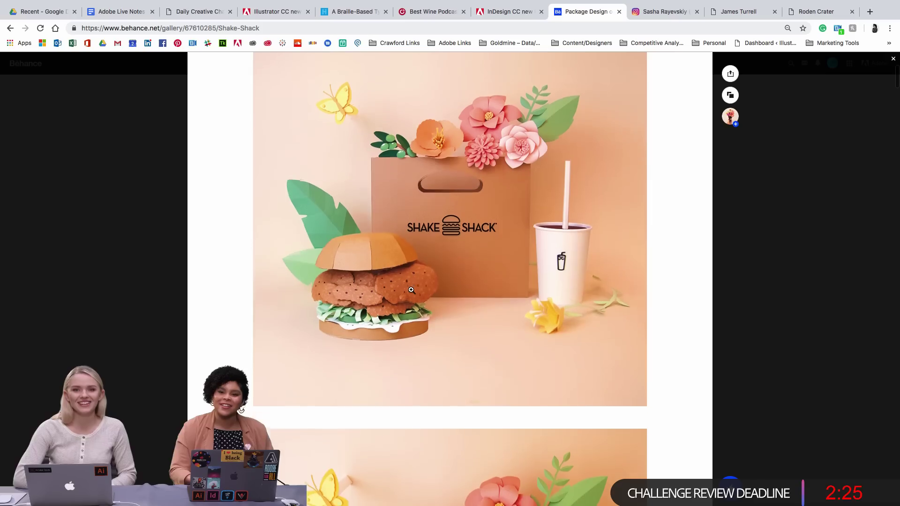
scroll(412, 290, down, 1)
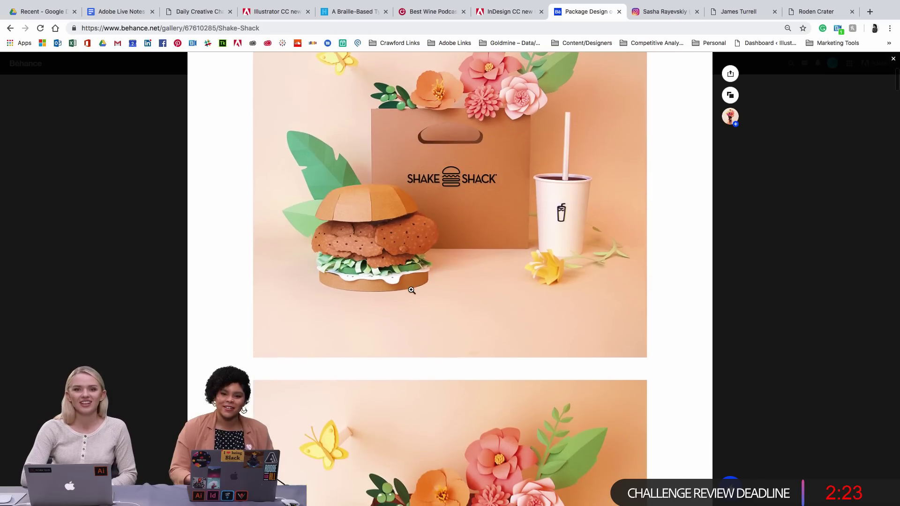
scroll(412, 291, down, 4)
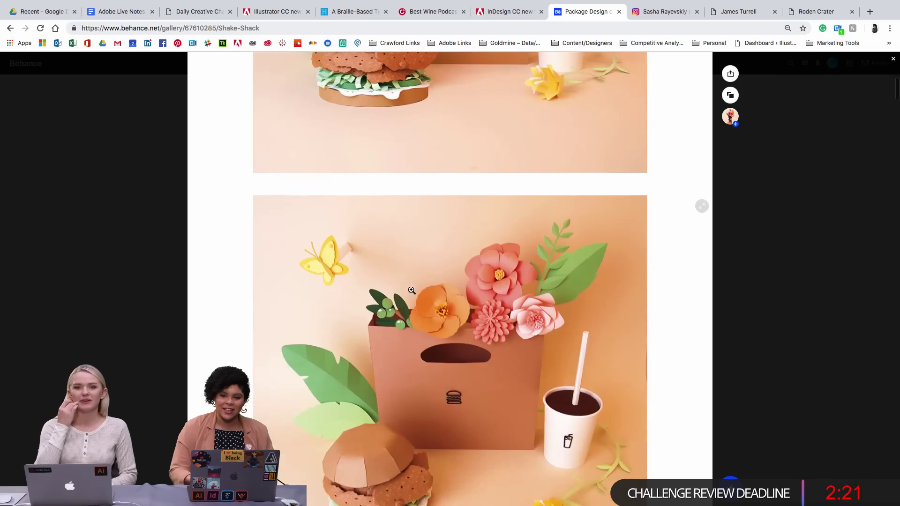
scroll(412, 291, down, 2)
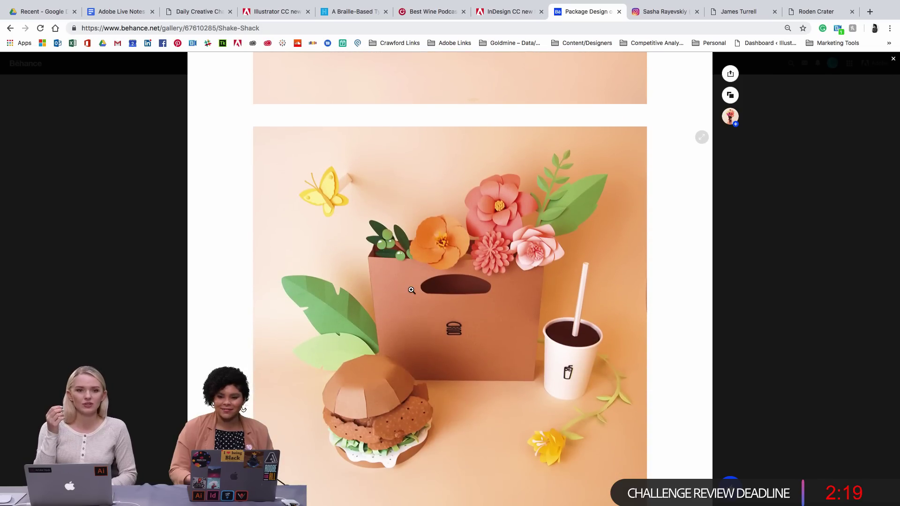
scroll(411, 290, down, 1)
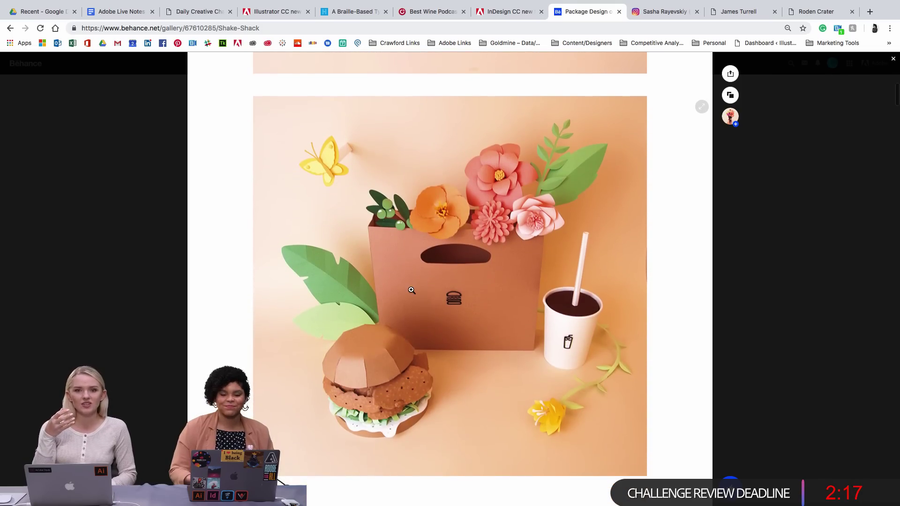
scroll(412, 291, down, 3)
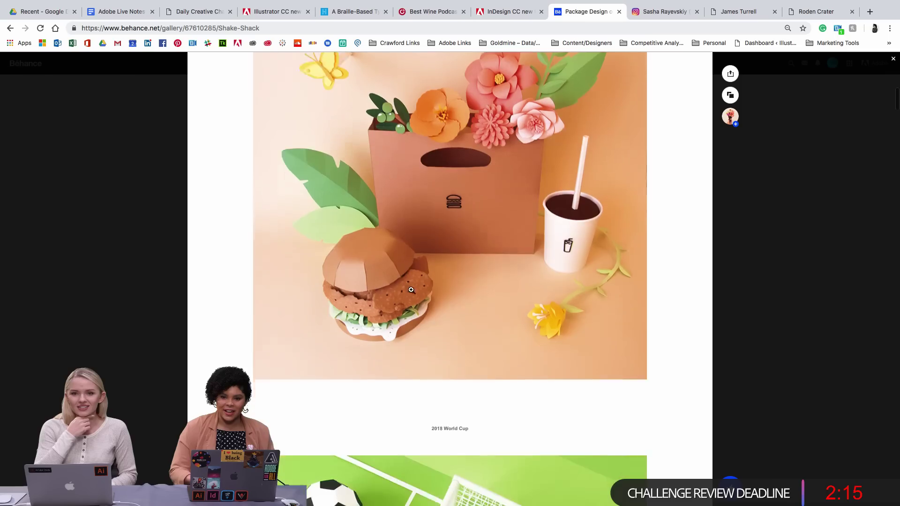
View the 2018 World Cup paper art images in the Shake Shack project, including the hand-held soccer ball
scroll(411, 290, down, 6)
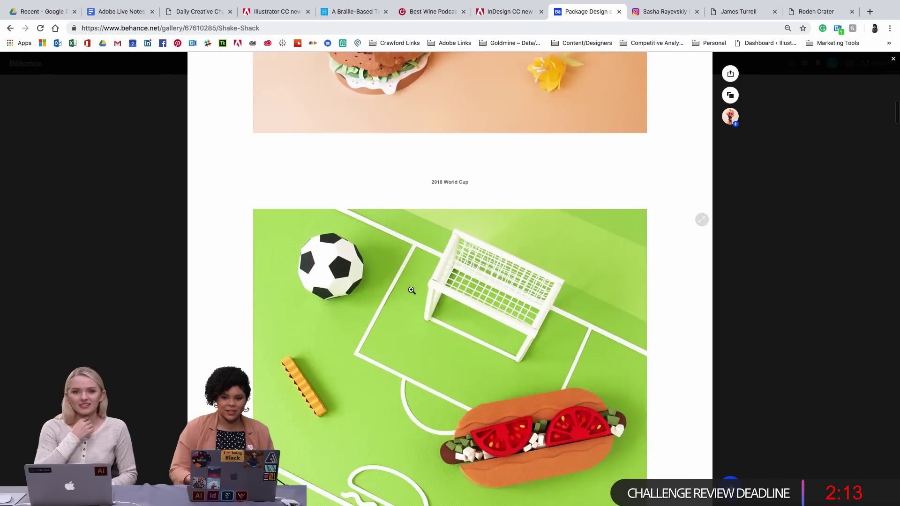
scroll(412, 290, down, 6)
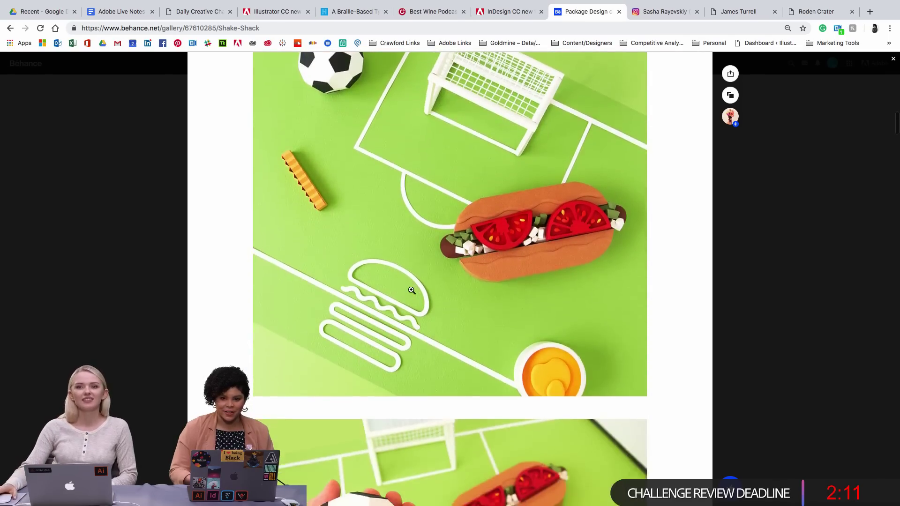
scroll(412, 290, down, 6)
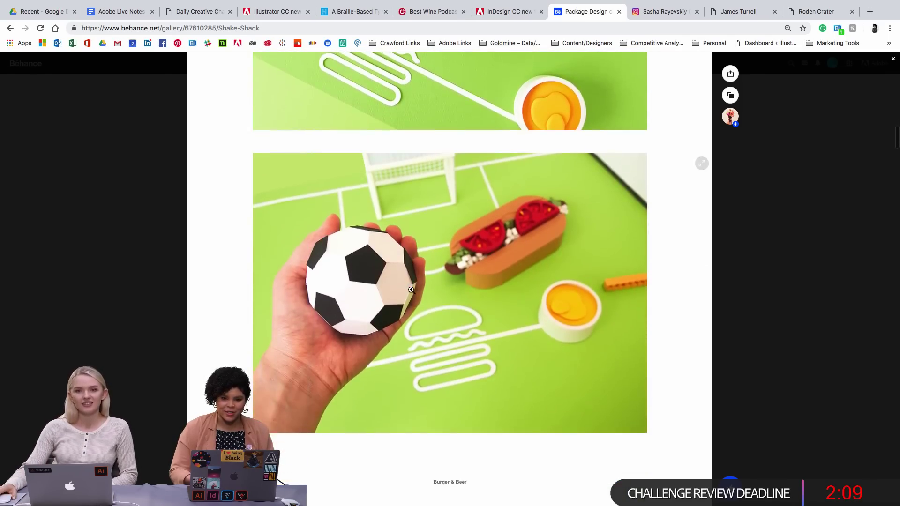
Look through the Burger & Beer images and the 2018 Pyeong-chang Olympics set in the Shake Shack project
scroll(412, 291, down, 10)
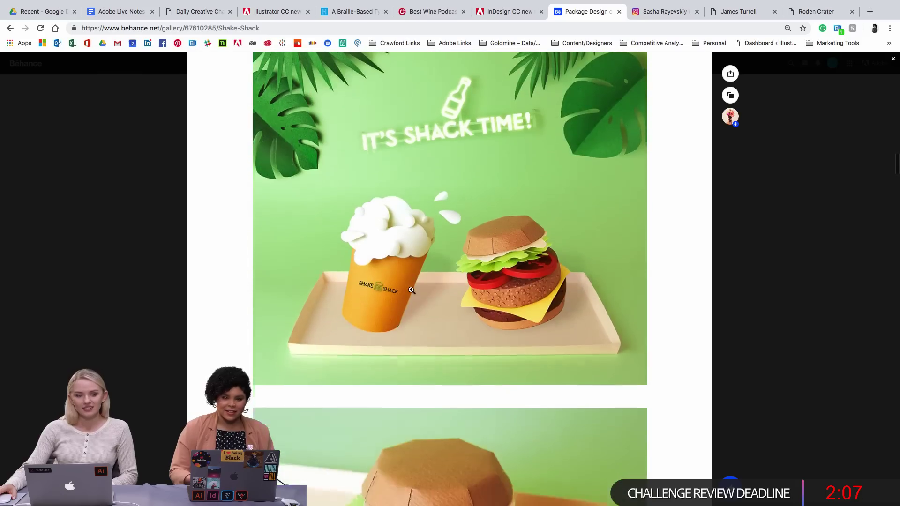
scroll(412, 291, down, 1)
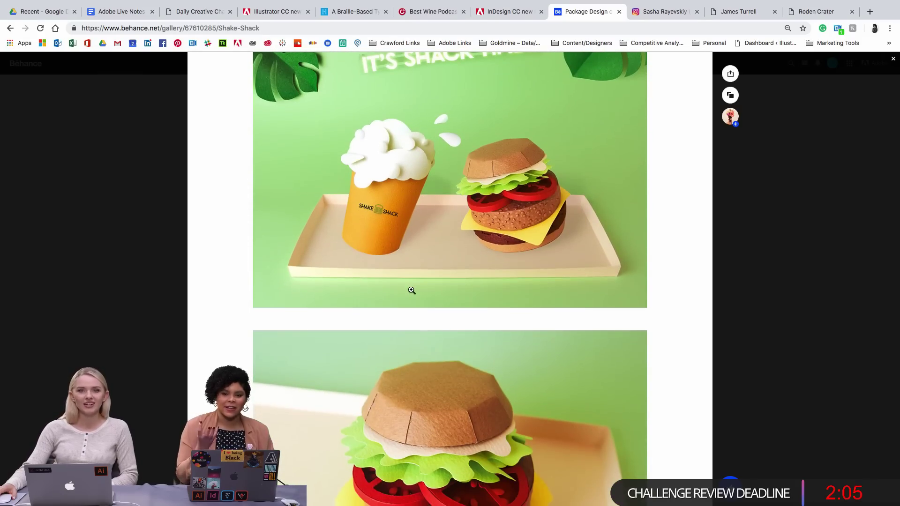
scroll(411, 291, down, 1)
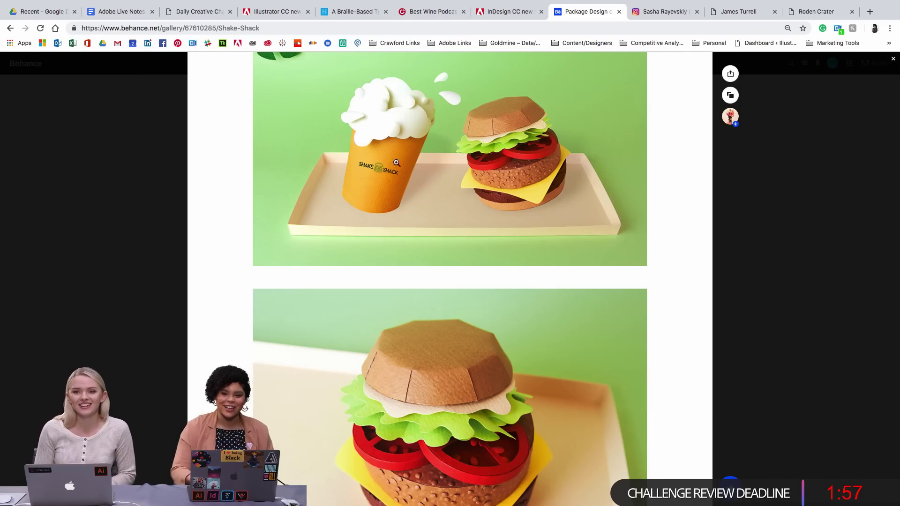
scroll(384, 193, down, 3)
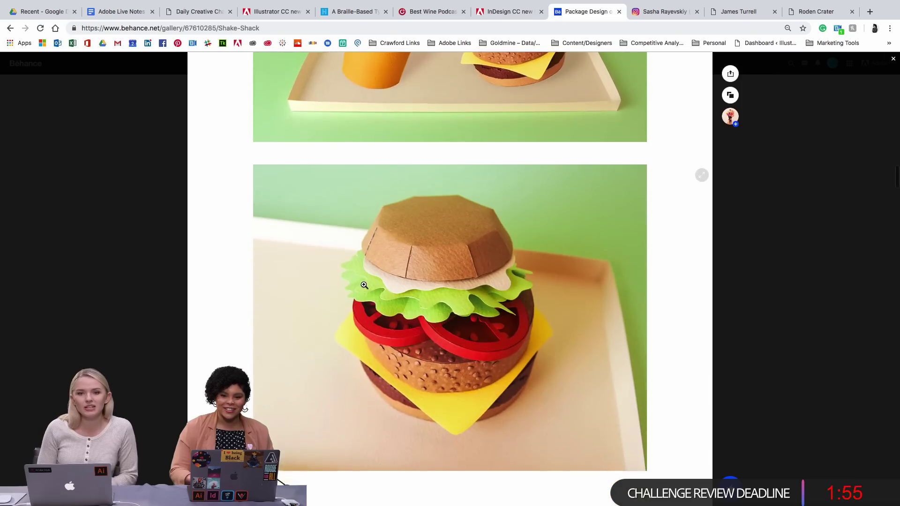
scroll(364, 285, down, 8)
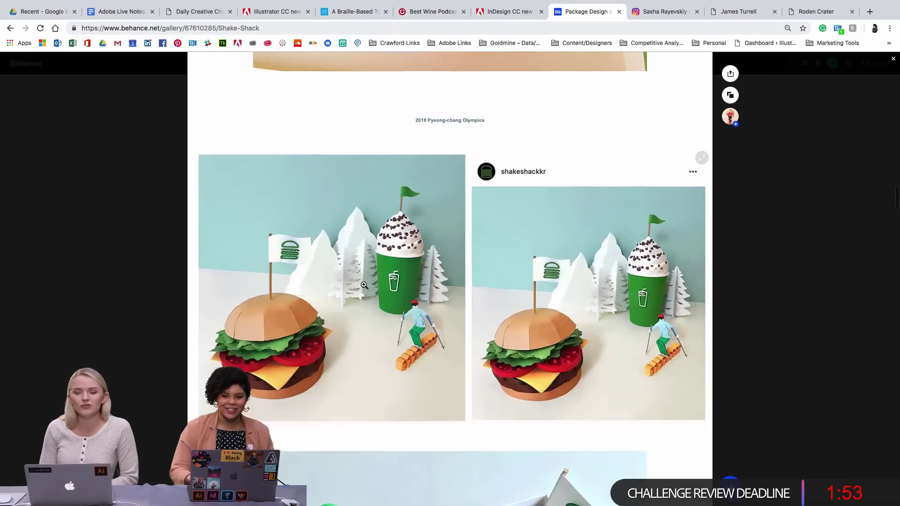
scroll(364, 285, down, 2)
scroll(364, 285, down, 10)
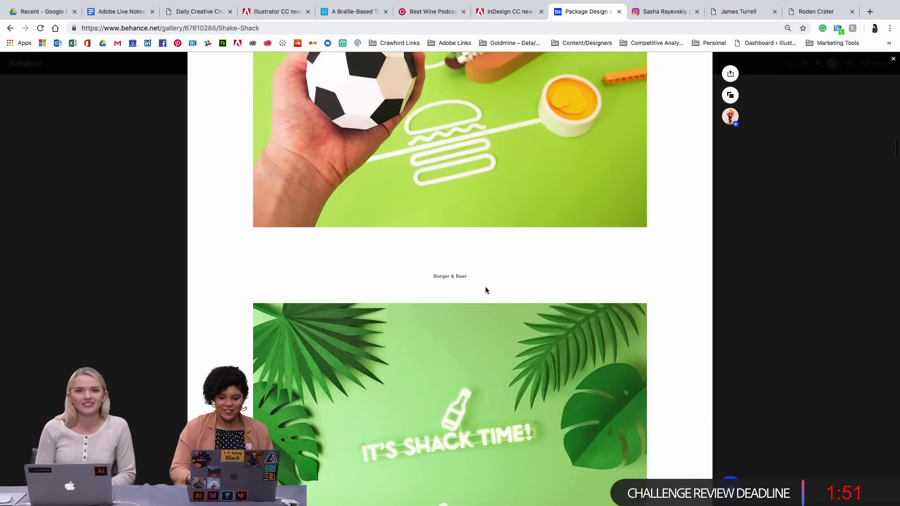
Leave the Shake Shack project, return to the account's collections and open the Photography collection
click(893, 59)
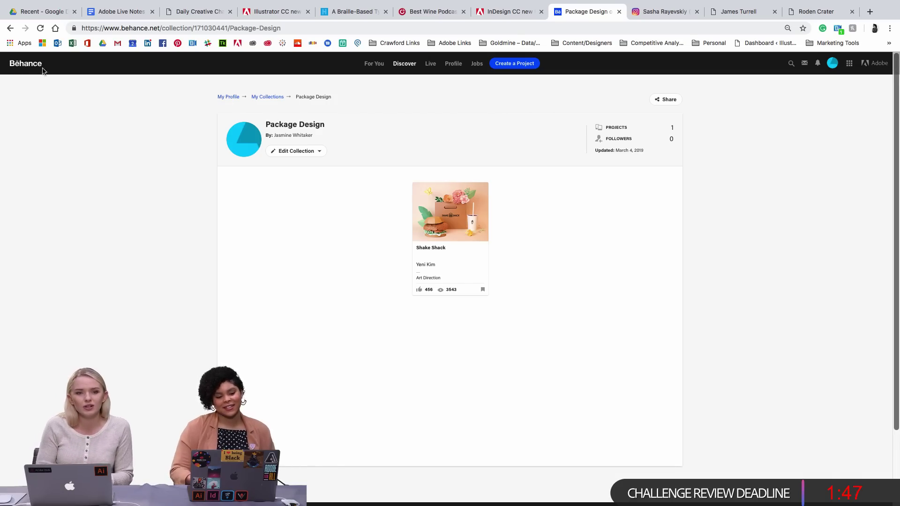
click(11, 30)
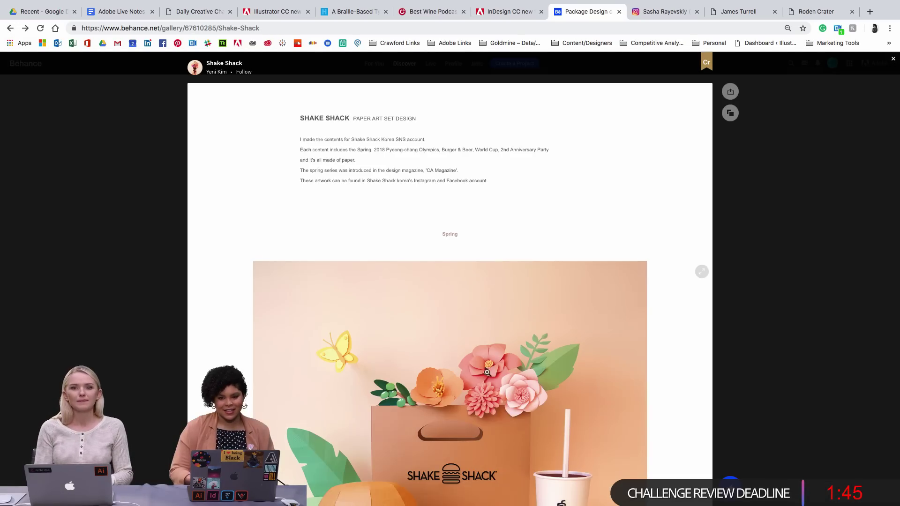
click(11, 30)
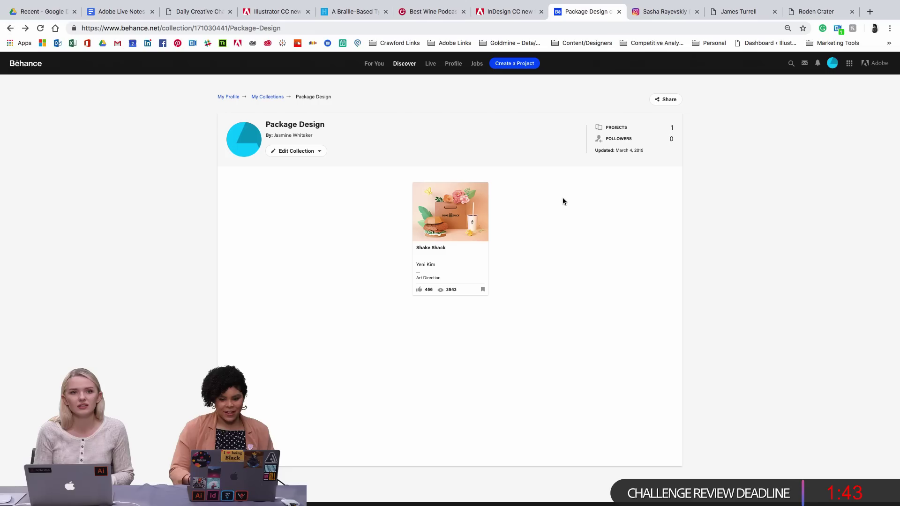
click(276, 97)
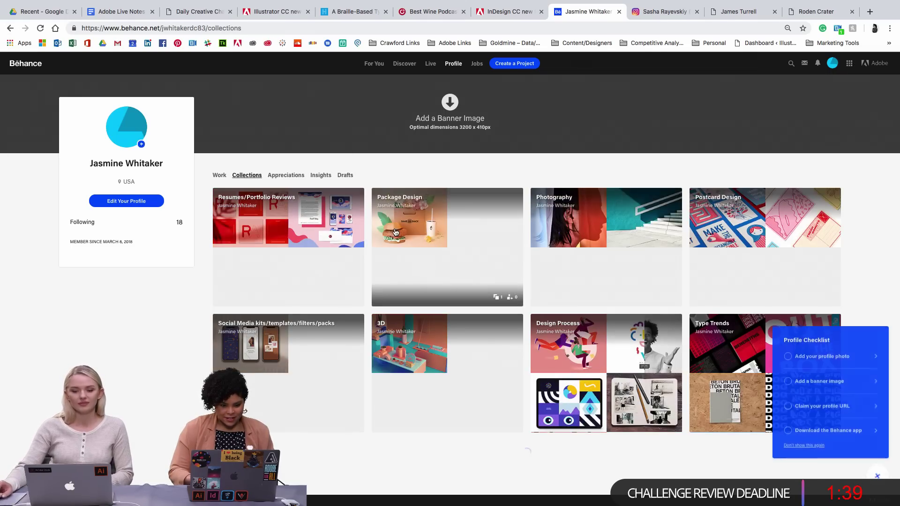
scroll(403, 234, down, 1)
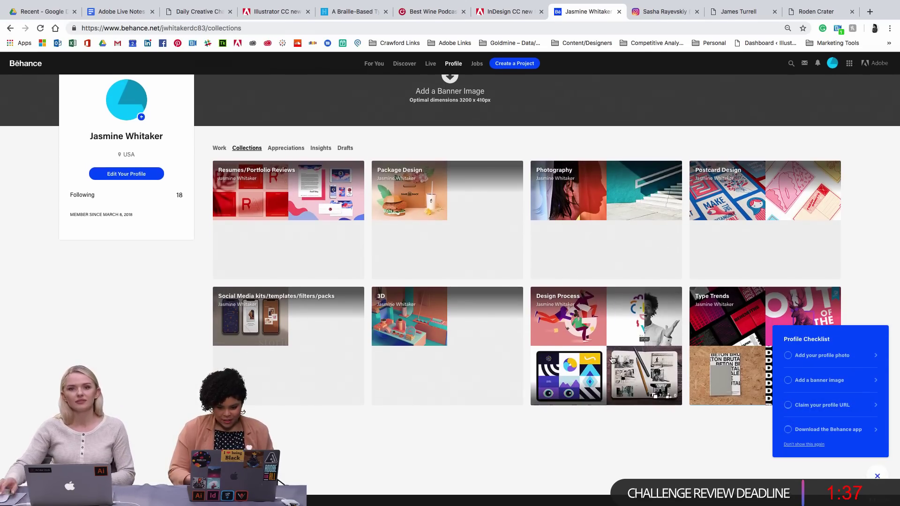
click(615, 206)
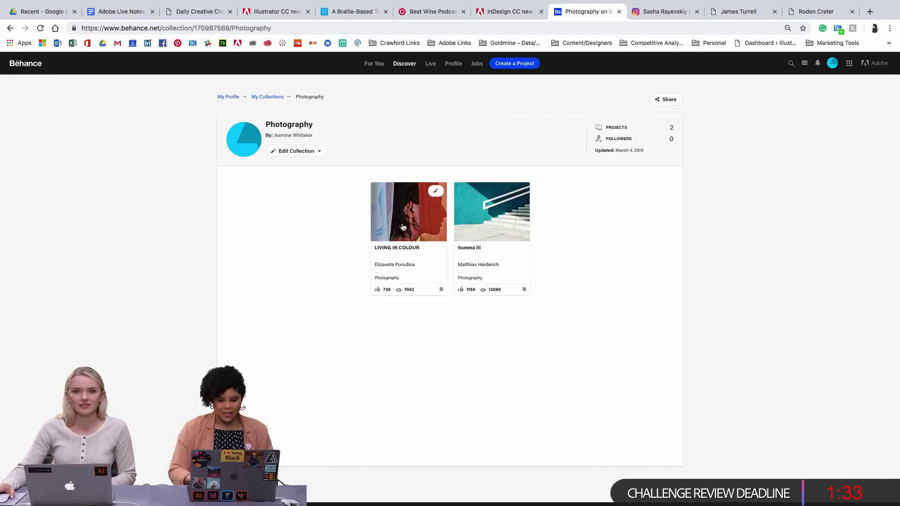
Open the LIVING IN COLOUR project and view its portraits behind coloured fabric down the page
click(402, 227)
scroll(503, 279, down, 2)
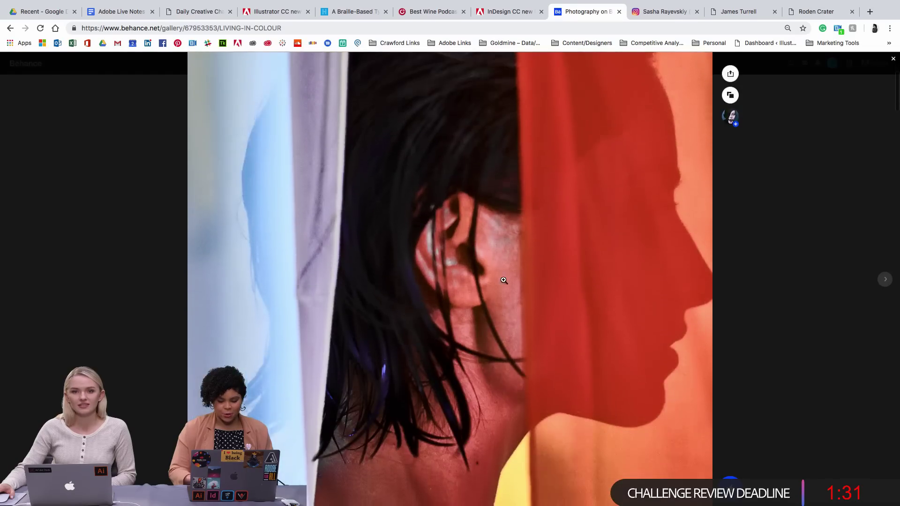
scroll(503, 280, down, 4)
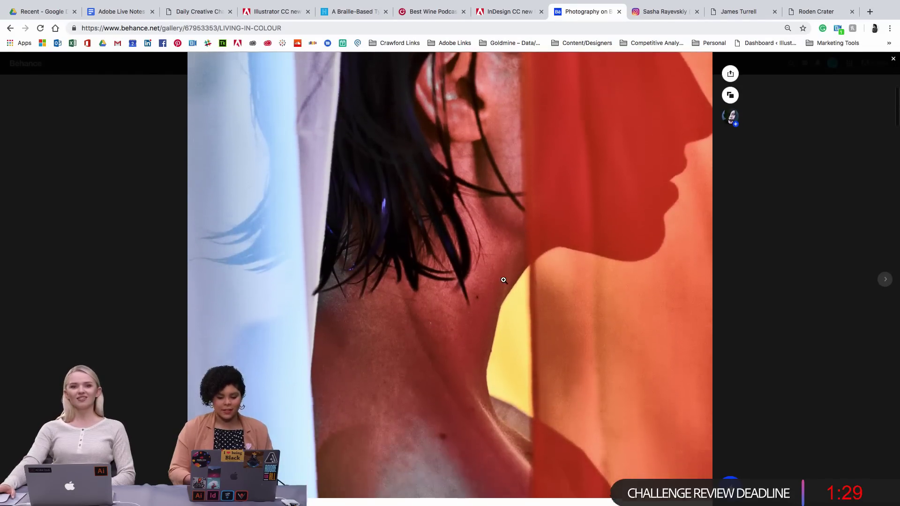
scroll(504, 281, down, 10)
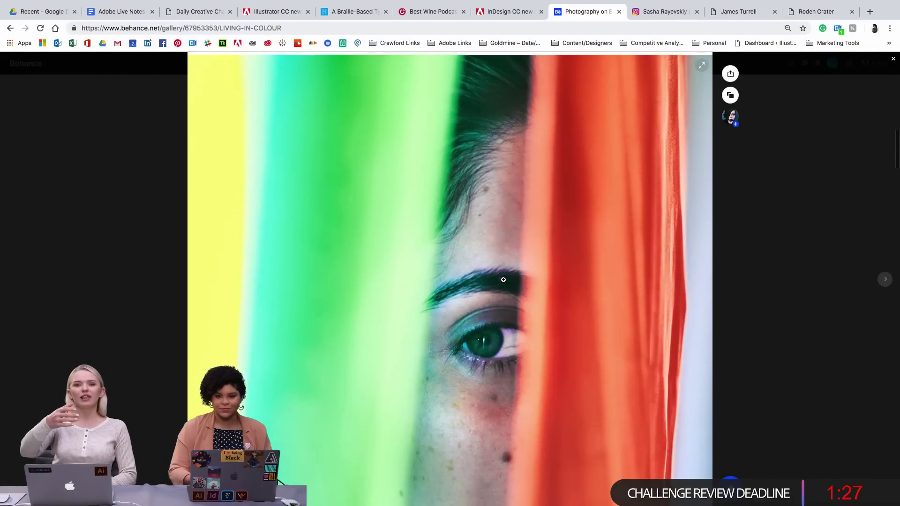
scroll(503, 280, down, 5)
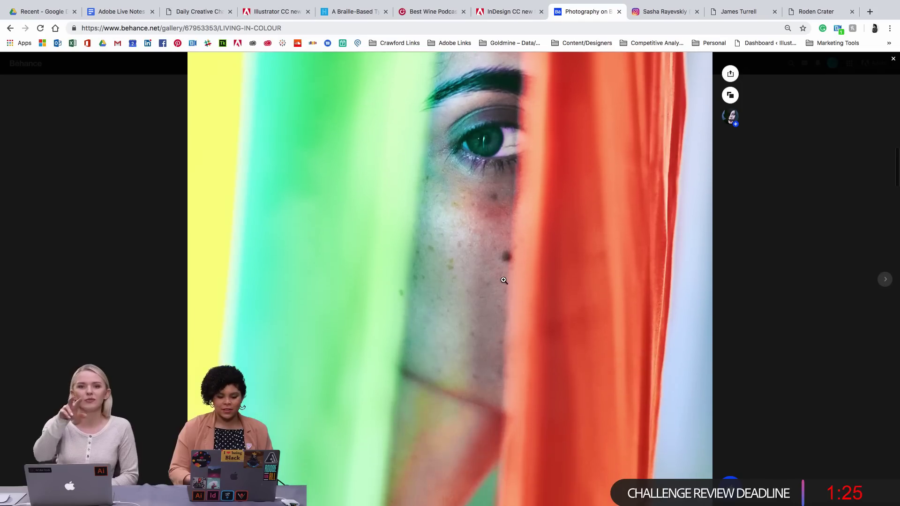
scroll(503, 280, down, 3)
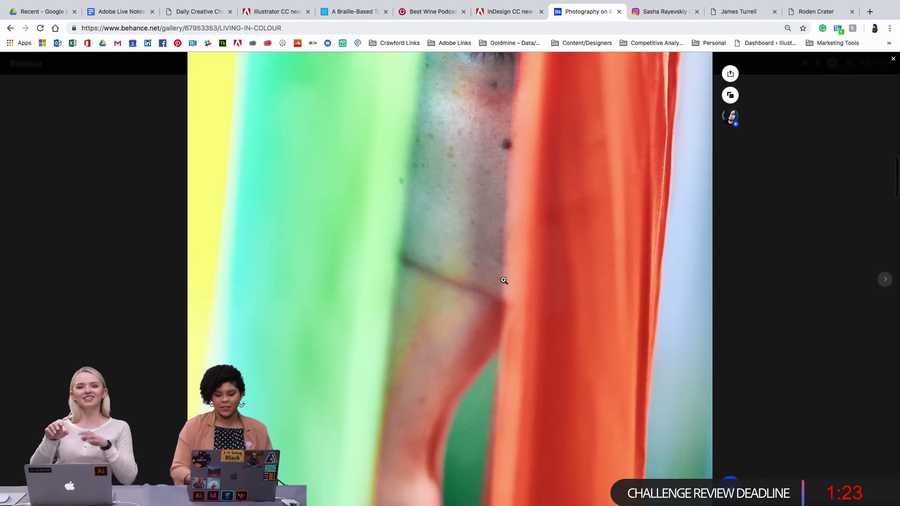
scroll(503, 281, down, 6)
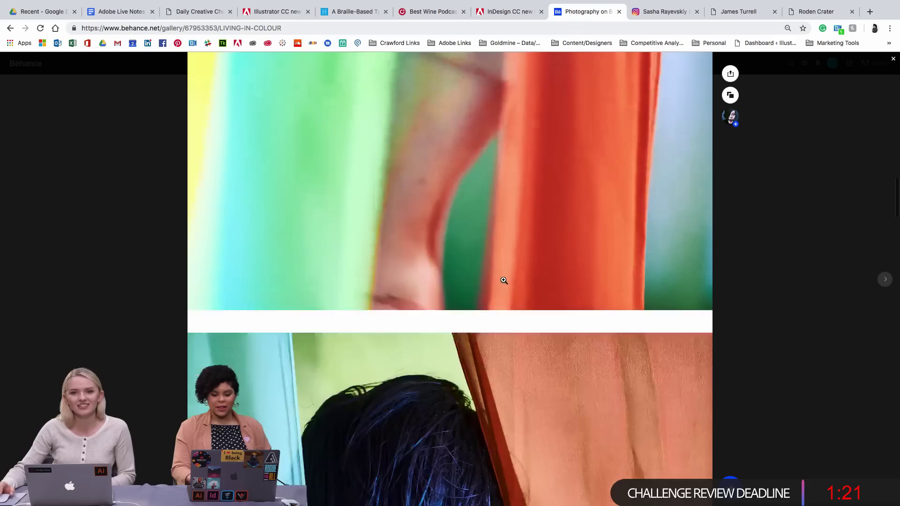
scroll(503, 281, down, 10)
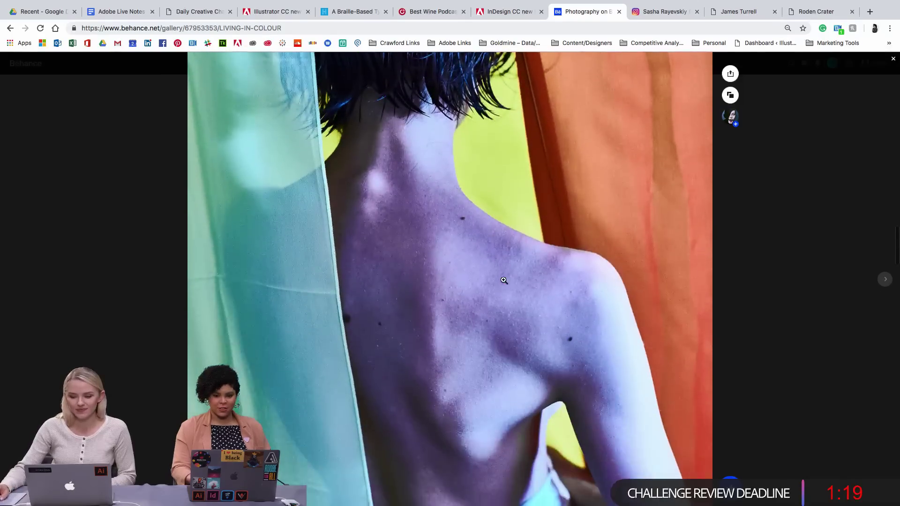
scroll(503, 280, down, 10)
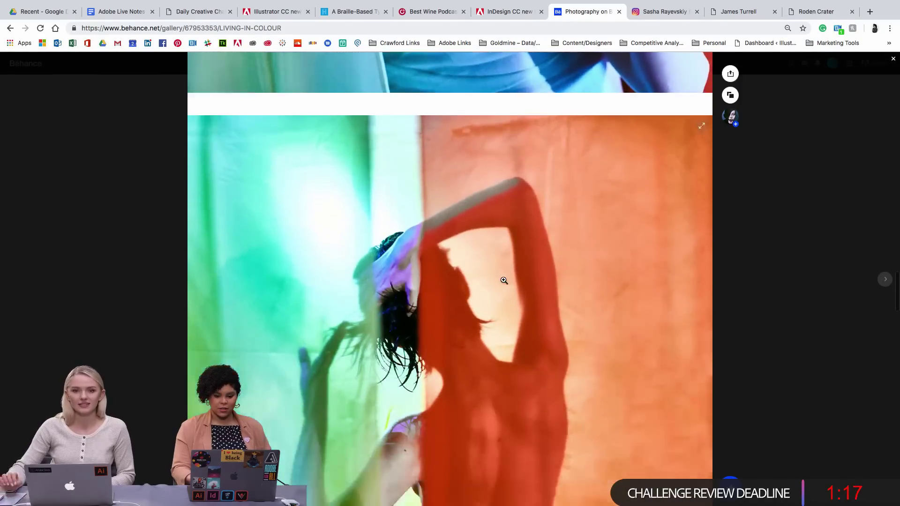
scroll(503, 280, down, 8)
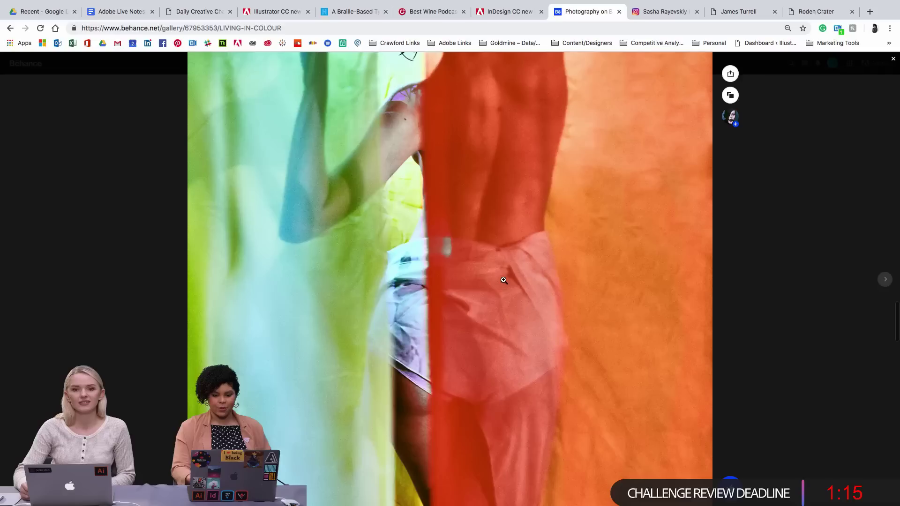
scroll(503, 280, down, 10)
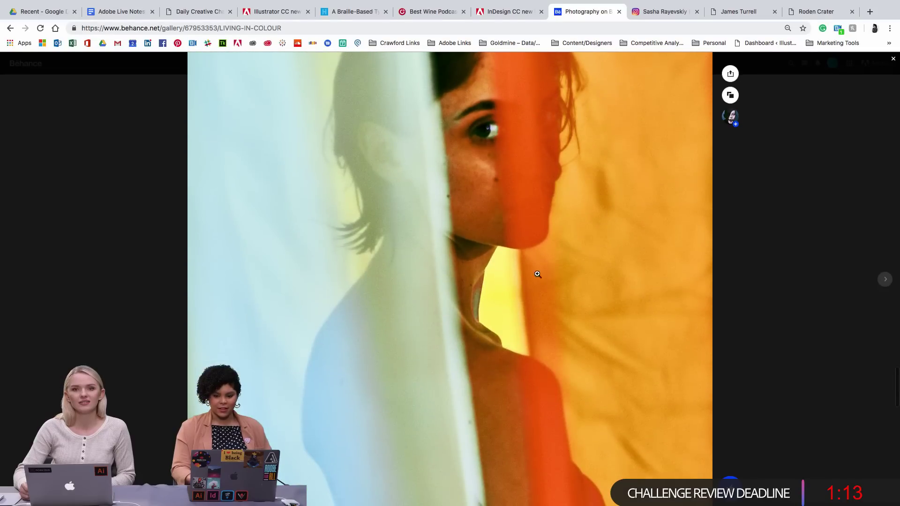
Close the project to return to the Photography collection, then reopen LIVING IN COLOUR at its first photo
click(893, 59)
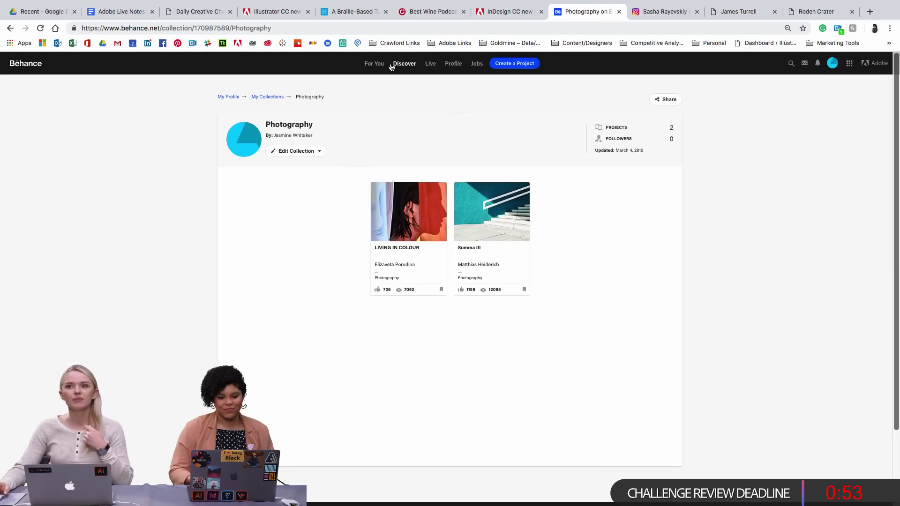
click(408, 212)
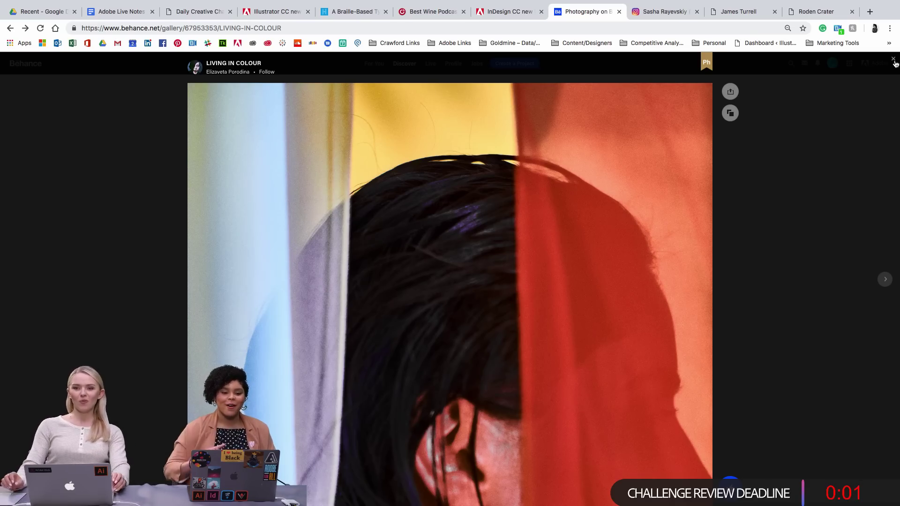
mouse_move(382, 3)
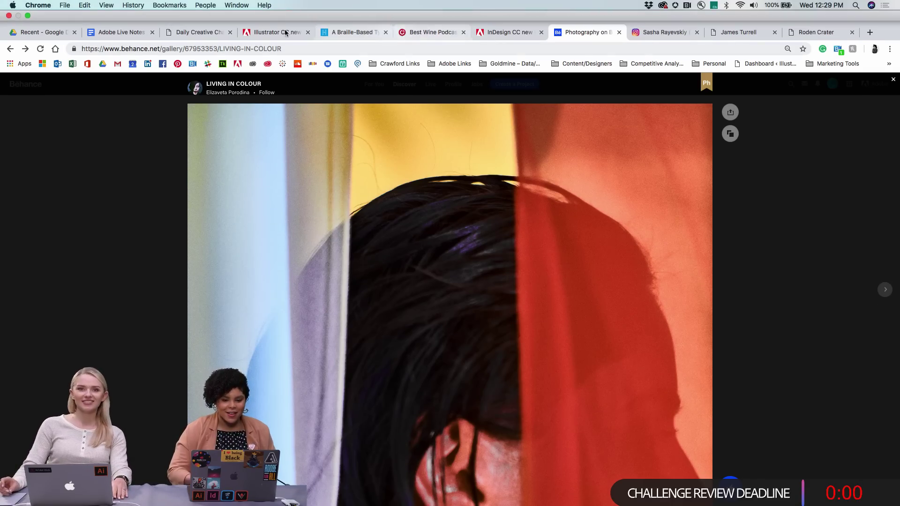
Switch to the Daily Creative Challenge gallery, reload its submissions and open the first entry, the blue Greetings! Welcome cityscape
click(209, 32)
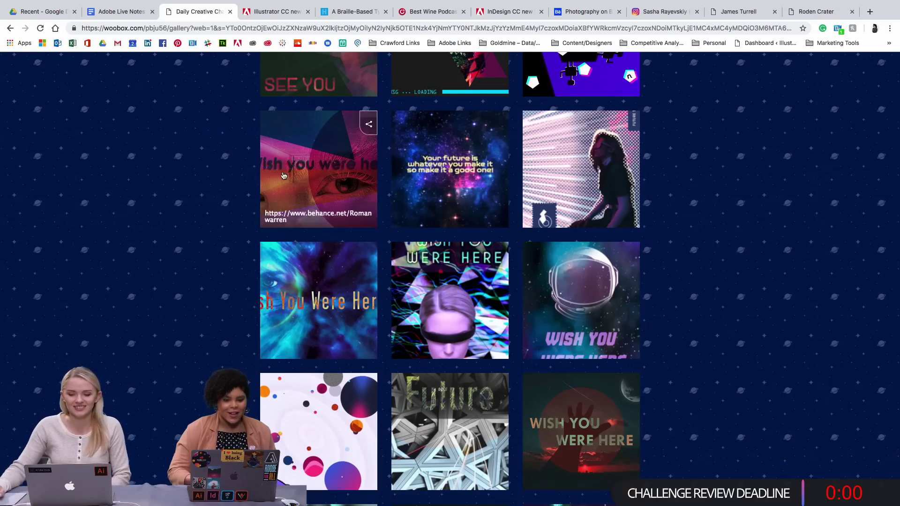
click(40, 28)
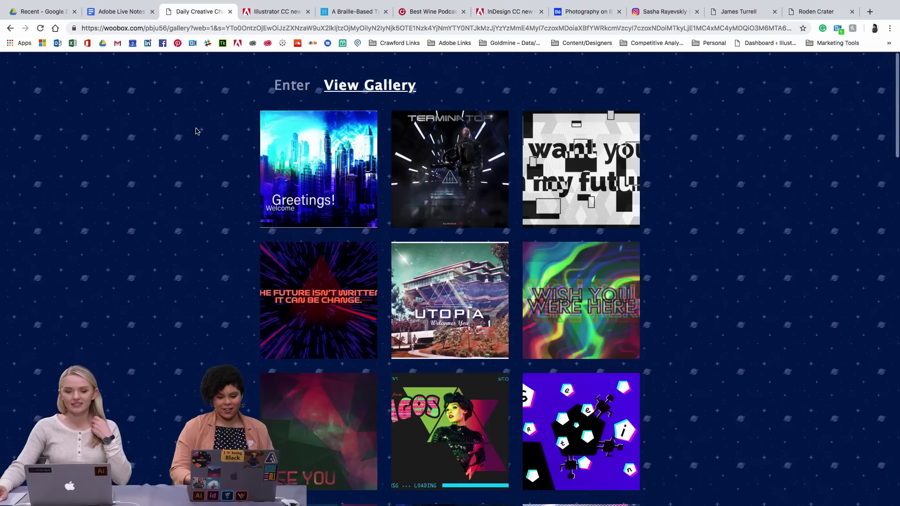
mouse_move(311, 157)
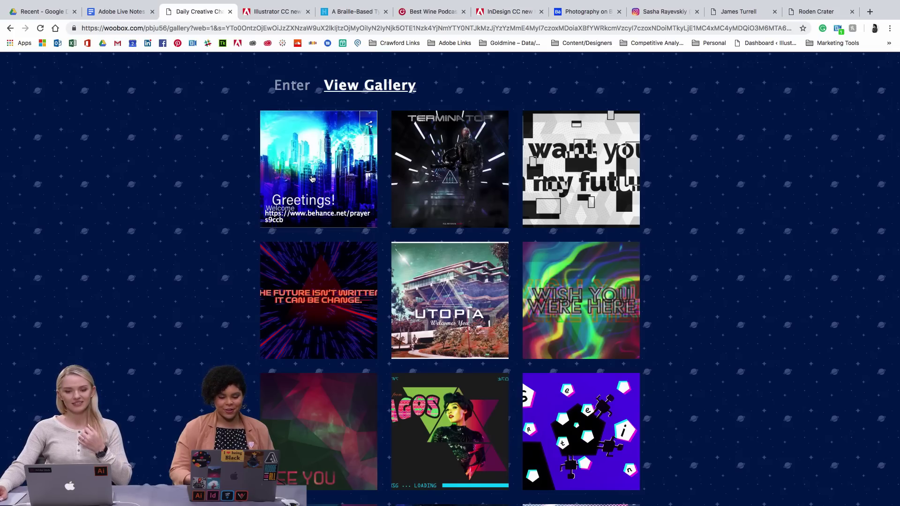
click(314, 162)
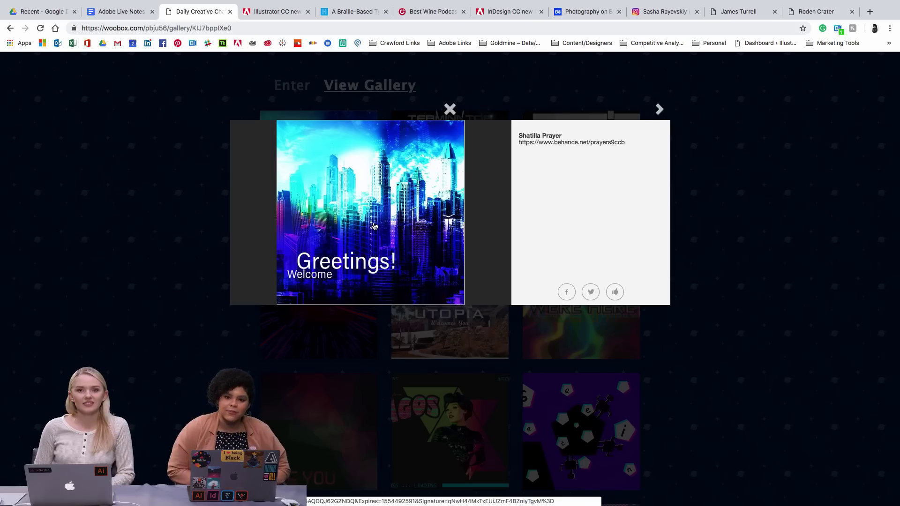
Examine the Greetings! Welcome cityscape up close, including its skyline, colour treatment and overlapping text
scroll(370, 202, up, 5)
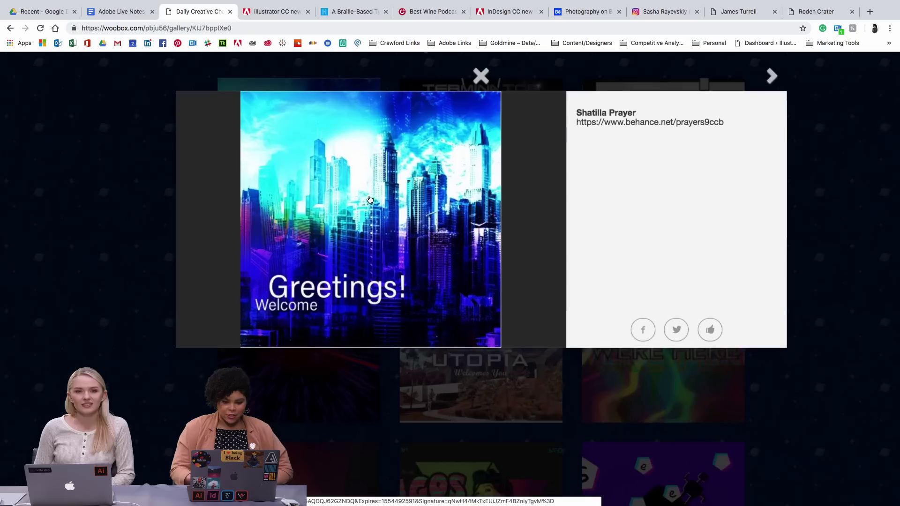
right_click(370, 200)
key(Escape)
scroll(394, 185, up, 5)
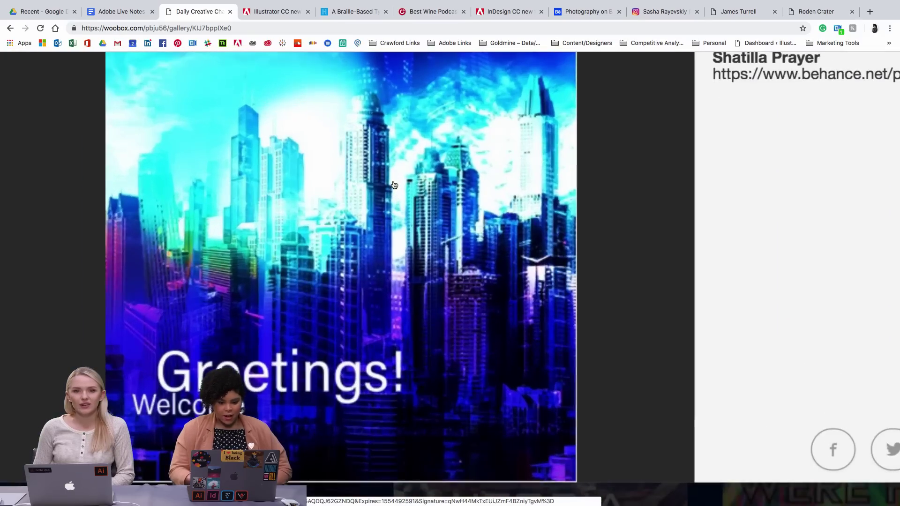
scroll(394, 185, down, 3)
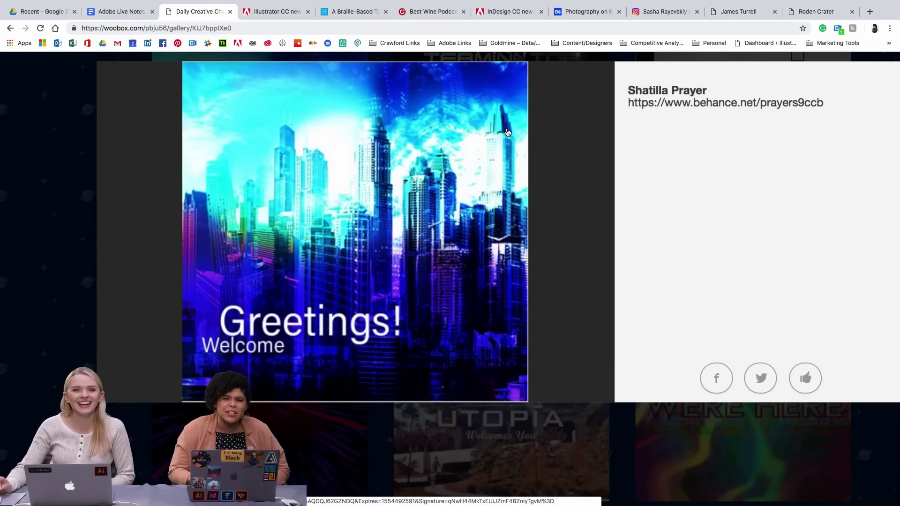
scroll(403, 212, up, 2)
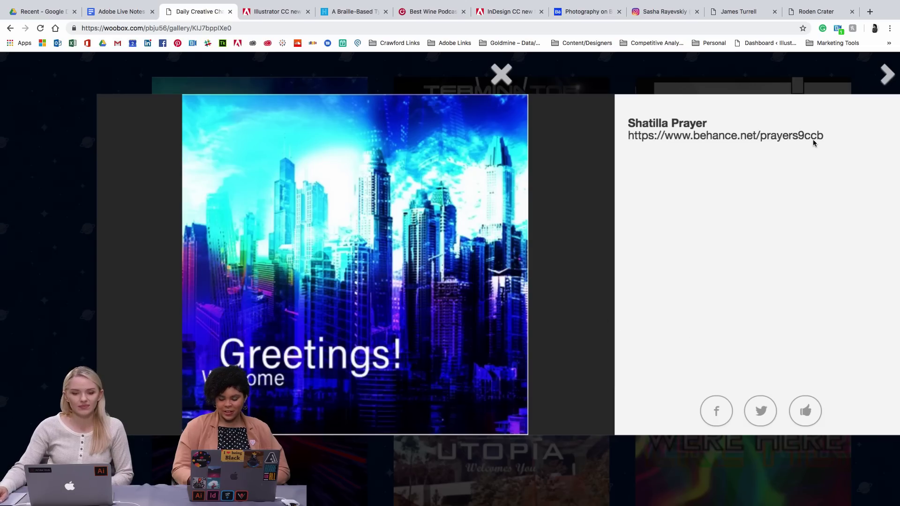
scroll(813, 143, right, 2)
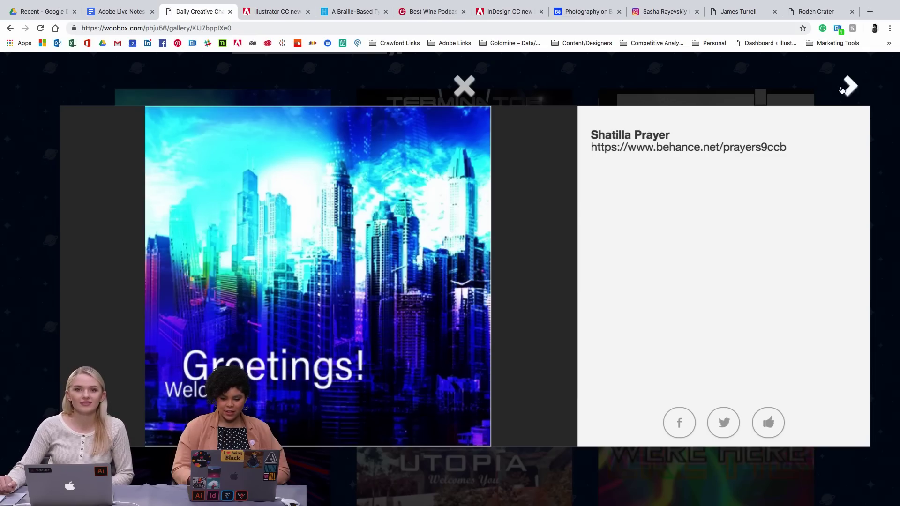
scroll(406, 292, left, 2)
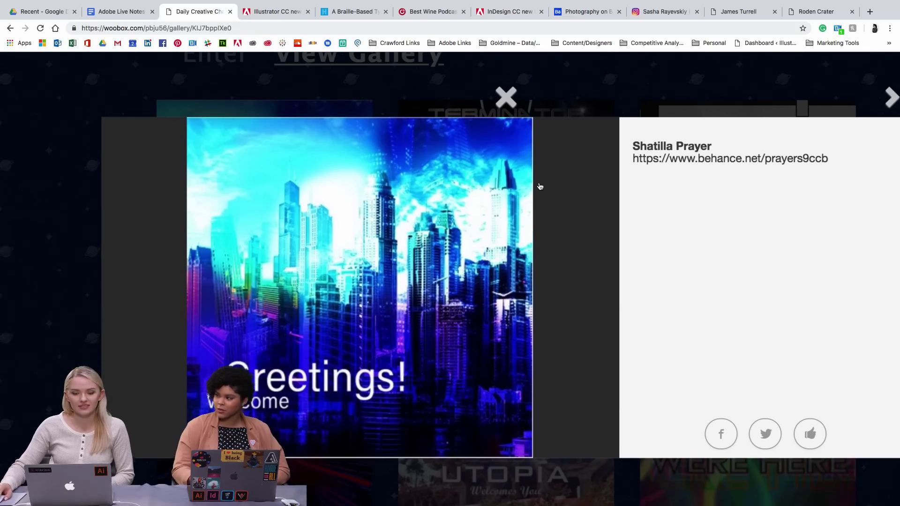
scroll(540, 187, right, 1)
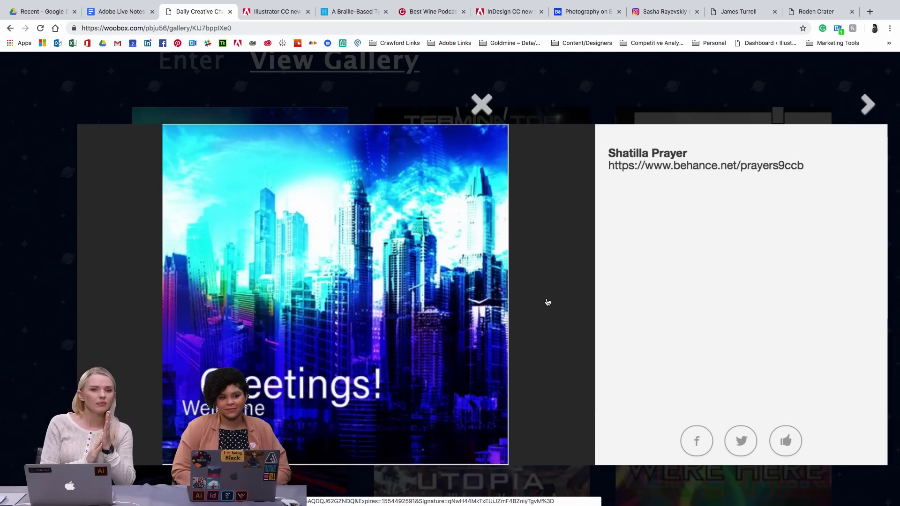
scroll(375, 328, down, 2)
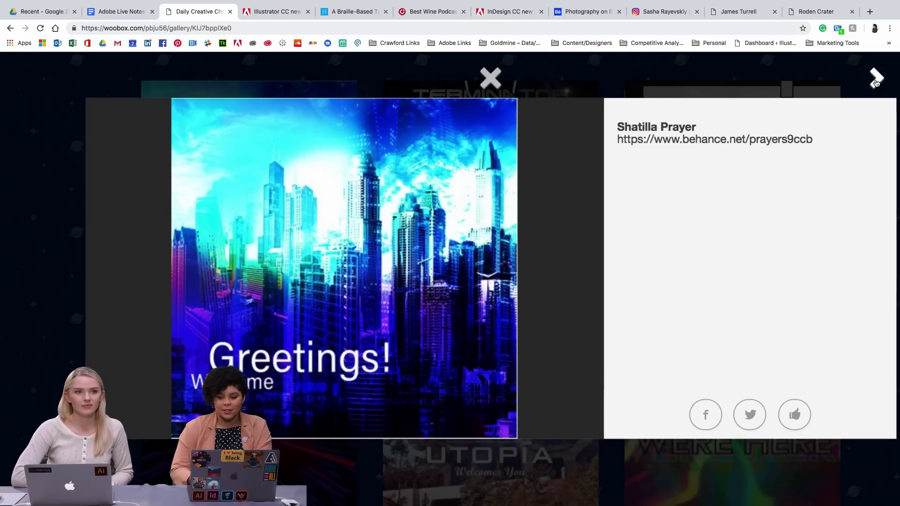
Go to the TERMINATOR entry and examine the full poster, from its metallic title to the I'LL BE BACK SOON tagline
click(876, 79)
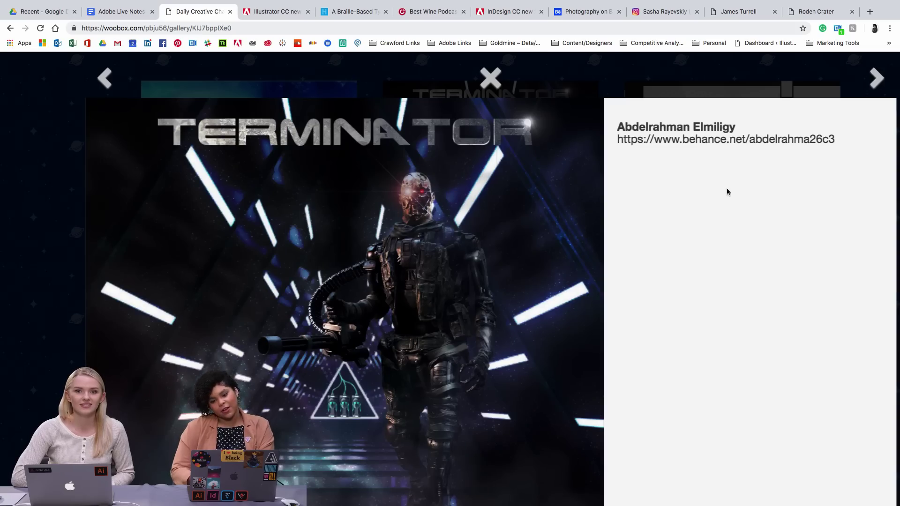
scroll(719, 200, down, 2)
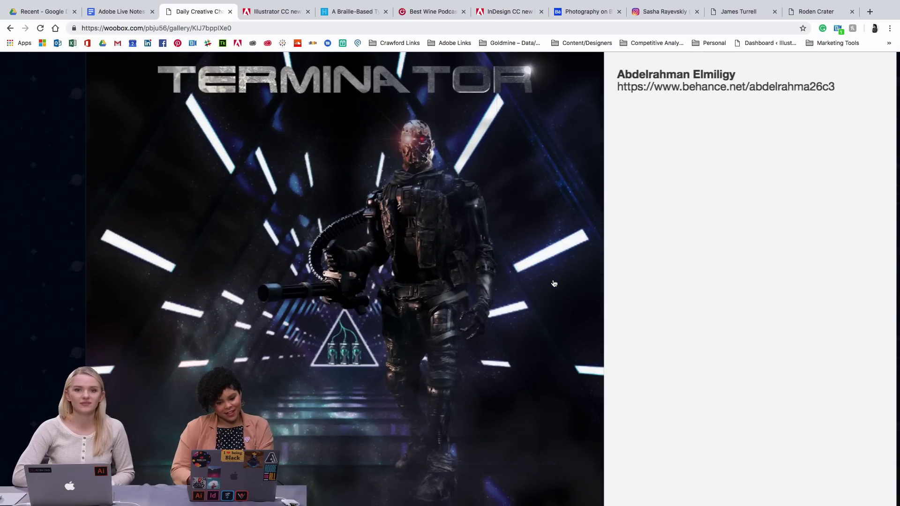
scroll(554, 283, down, 3)
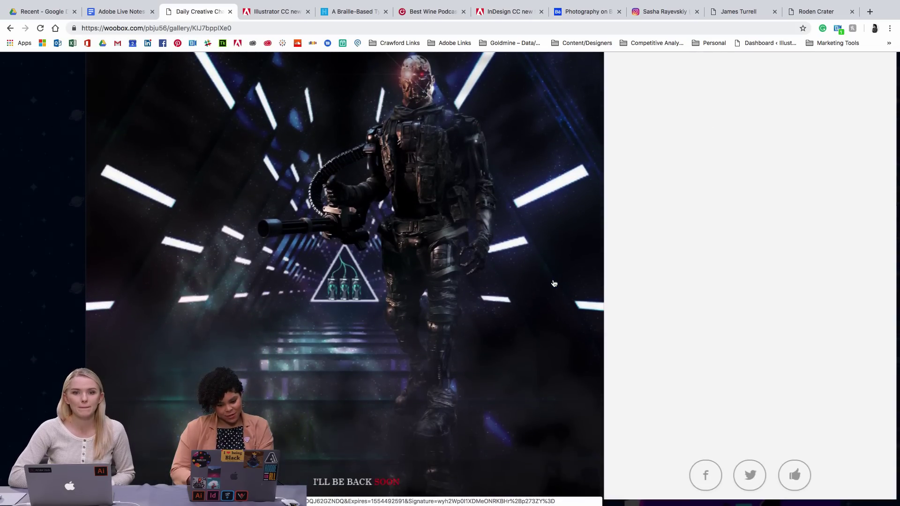
scroll(554, 283, up, 1)
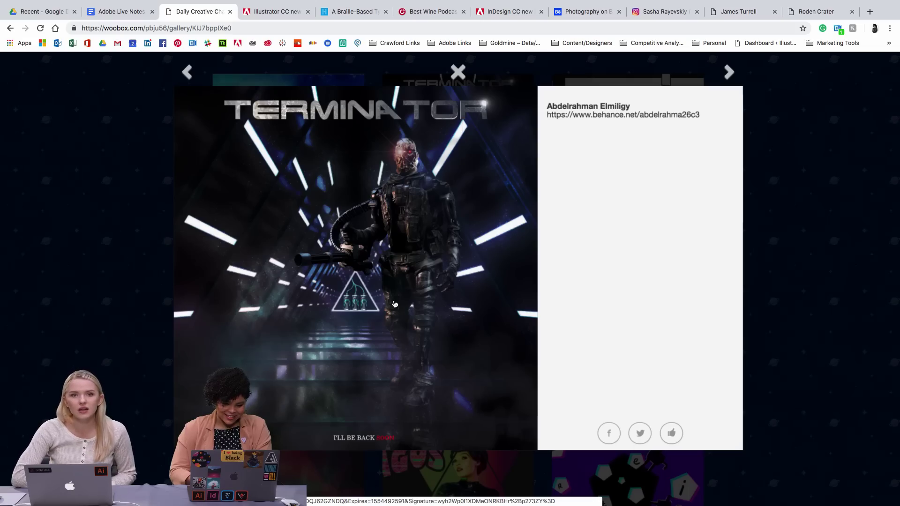
scroll(360, 268, up, 3)
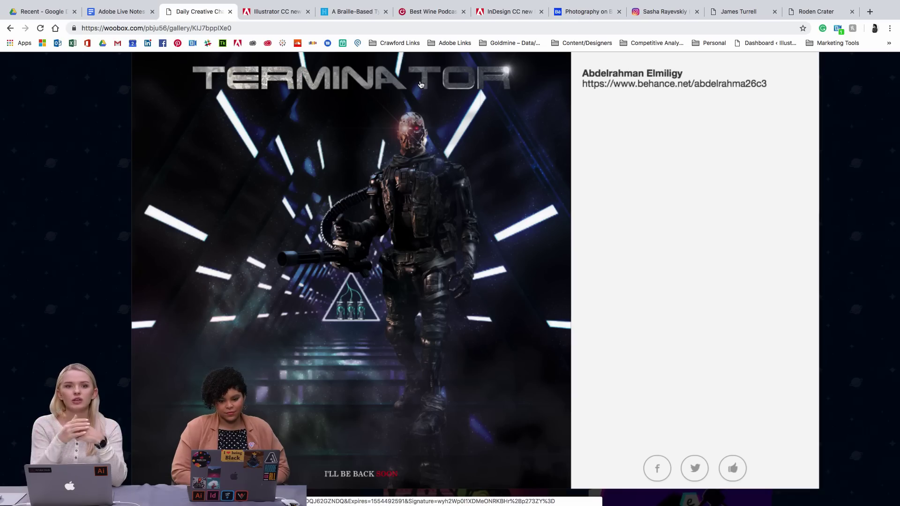
scroll(414, 143, down, 2)
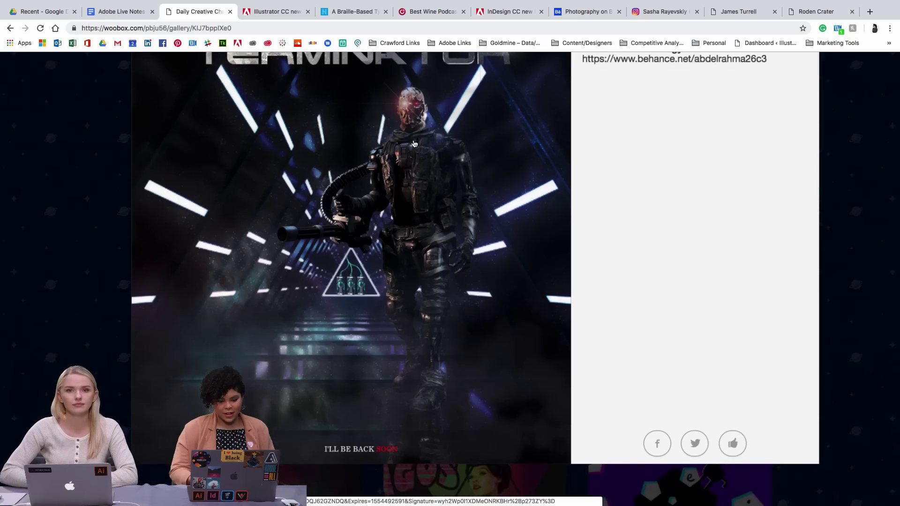
scroll(414, 143, down, 3)
scroll(422, 178, up, 4)
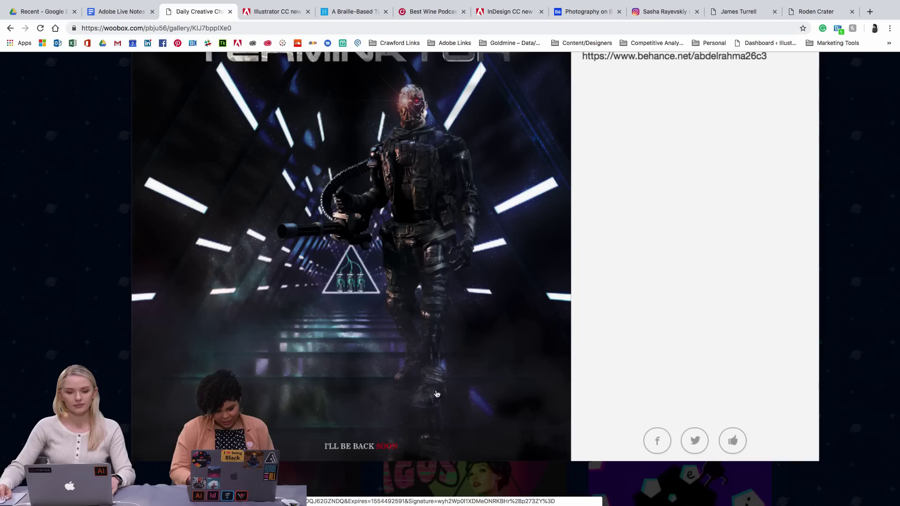
scroll(412, 364, down, 1)
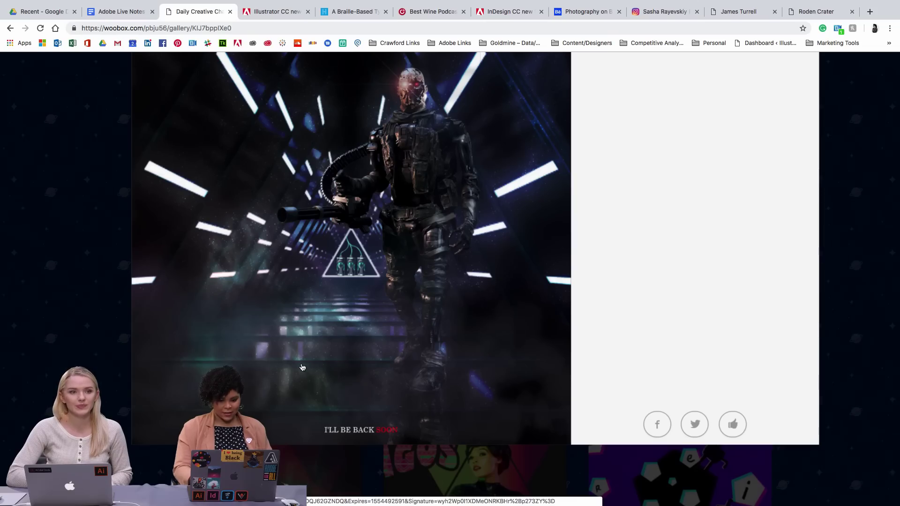
scroll(313, 353, up, 2)
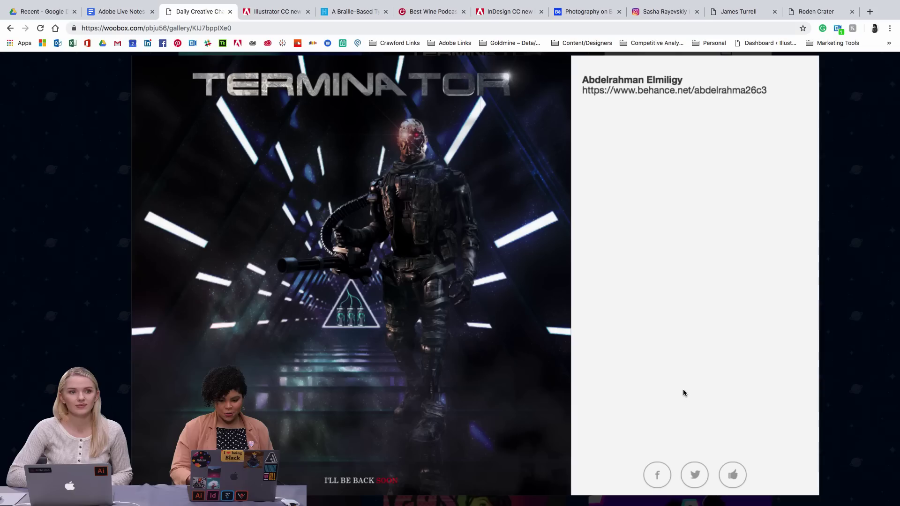
scroll(708, 286, up, 1)
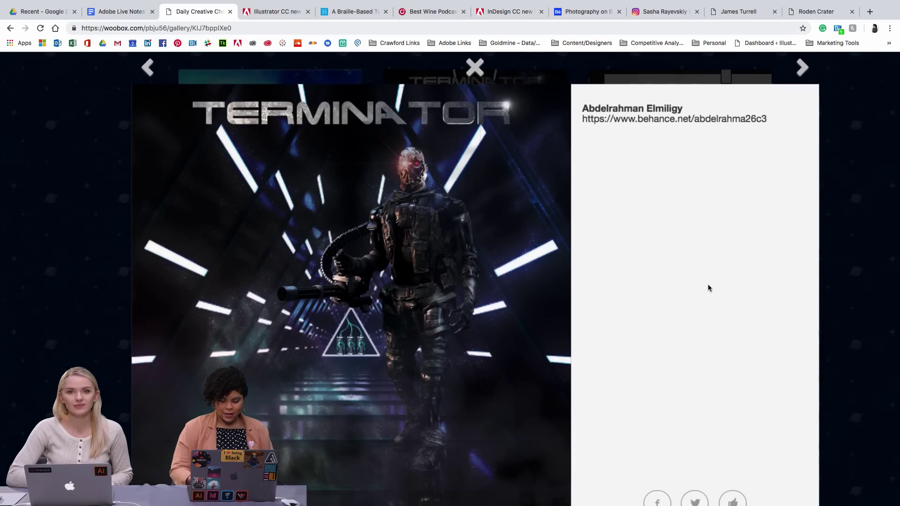
Advance to the black-and-white I want you in my future entry for review
click(803, 68)
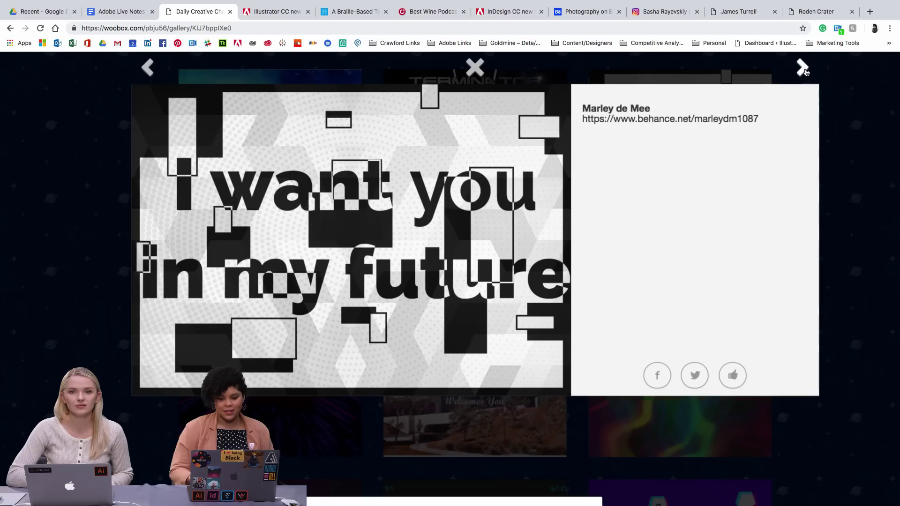